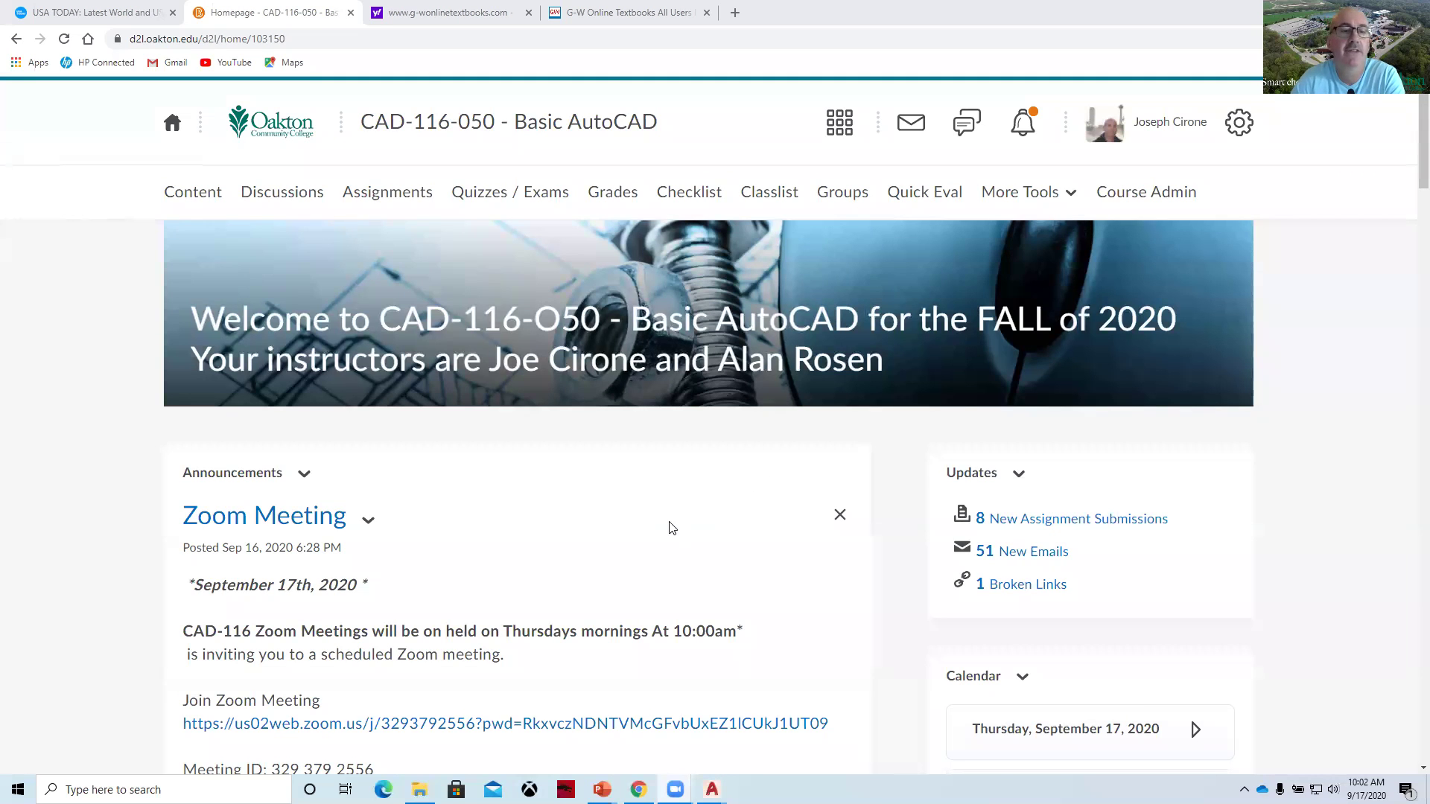
Find and download PLATE TITLE BLOCK.dwt from the Module 3 attachments and open it in AutoCAD.
scroll(665, 530, down, 7)
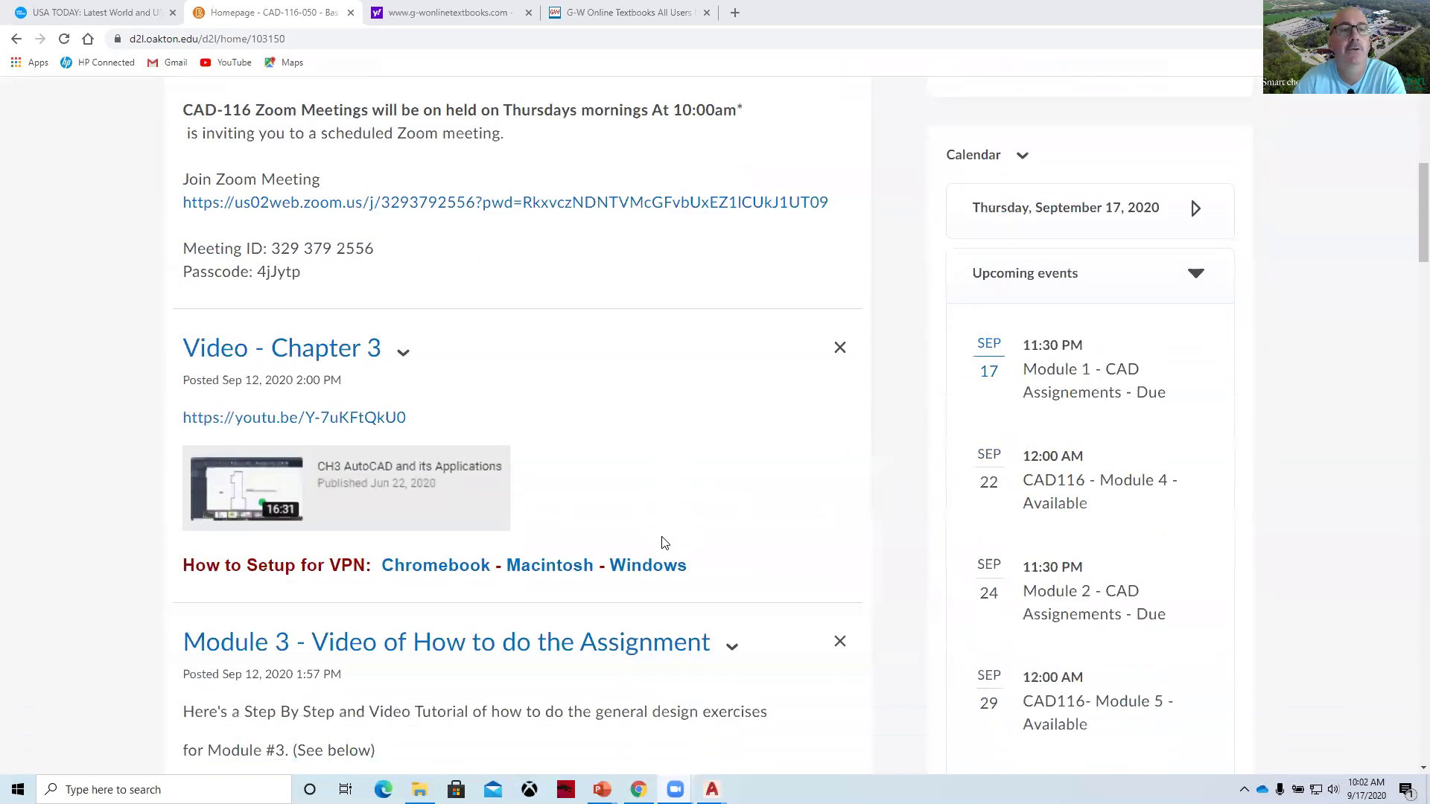
scroll(661, 545, down, 4)
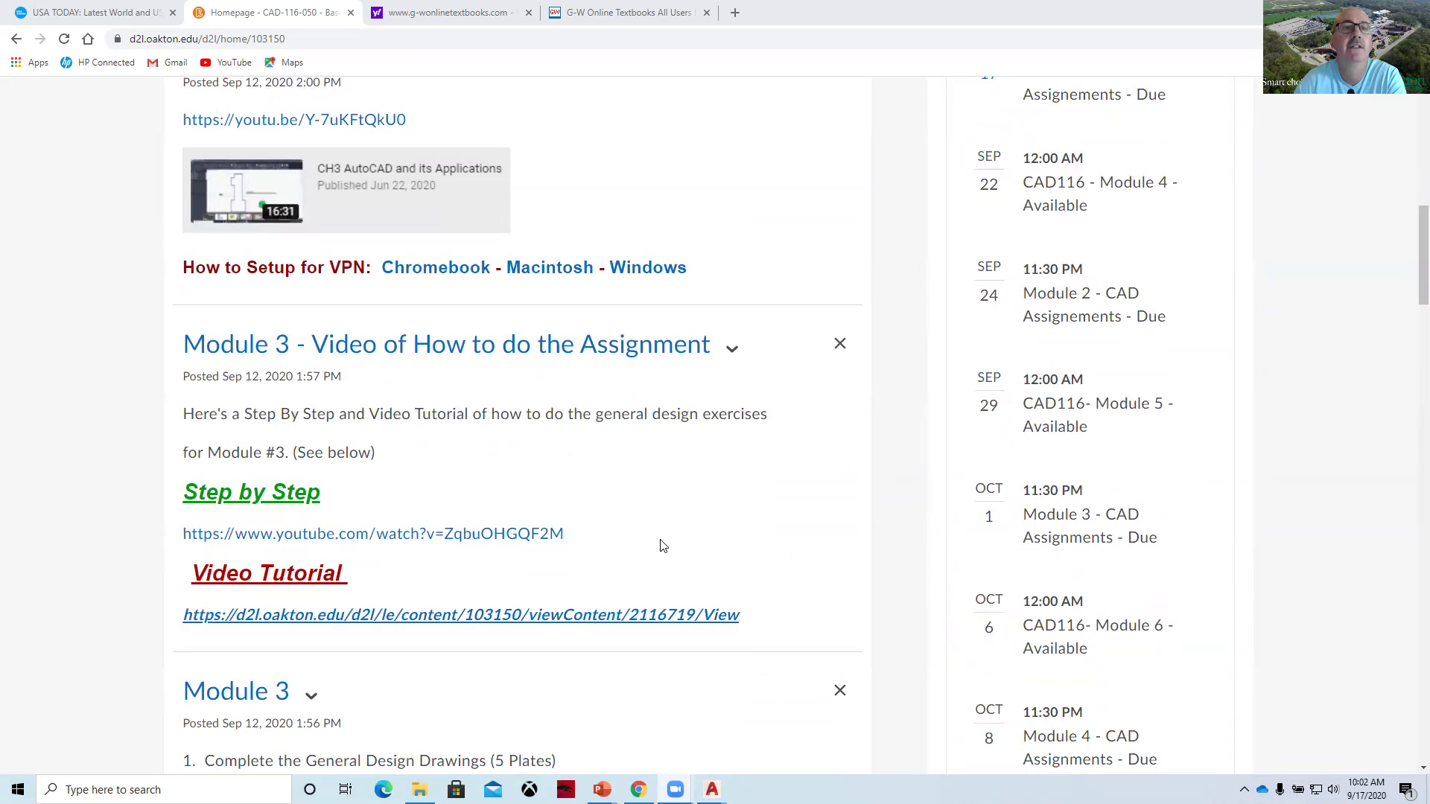
scroll(662, 546, up, 6)
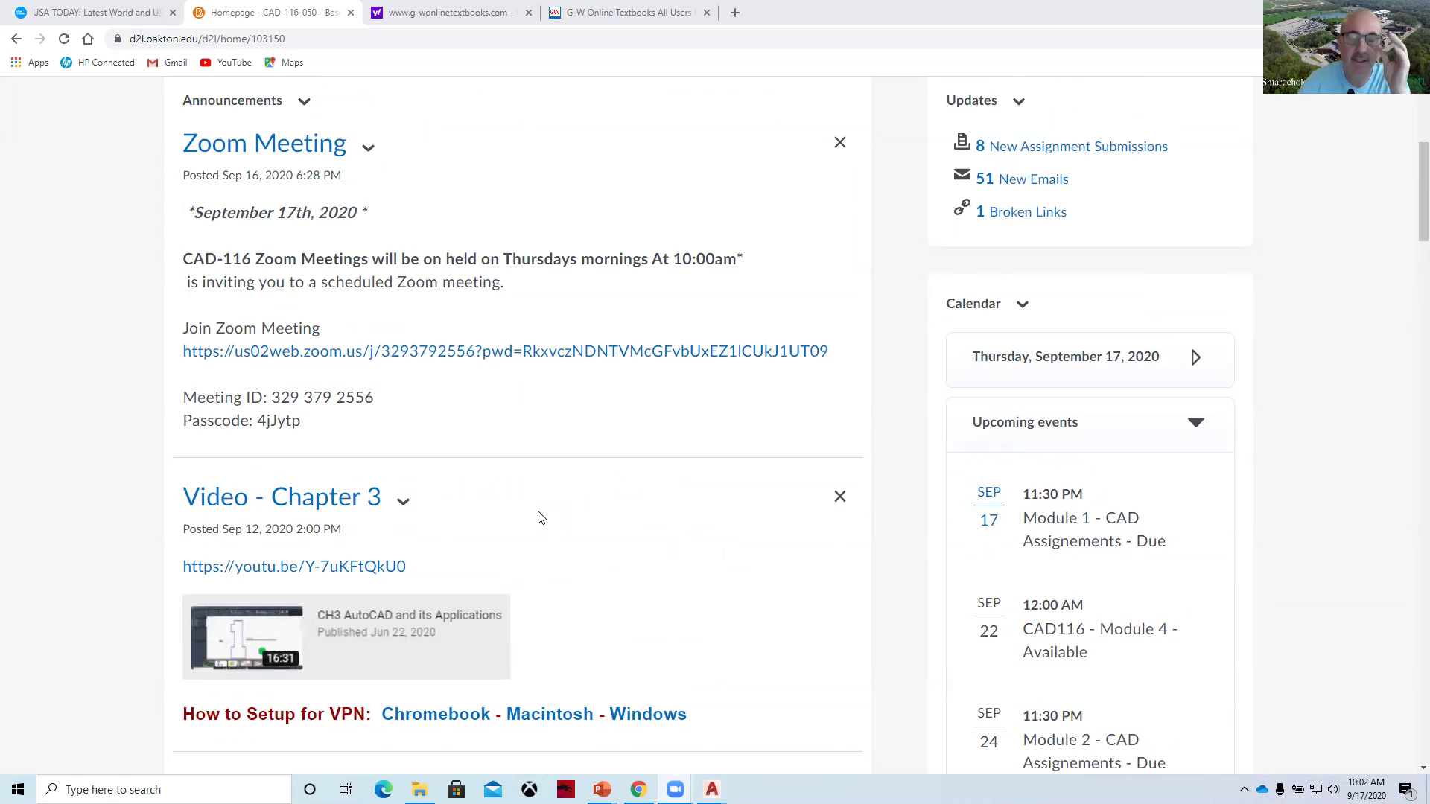
scroll(527, 515, down, 3)
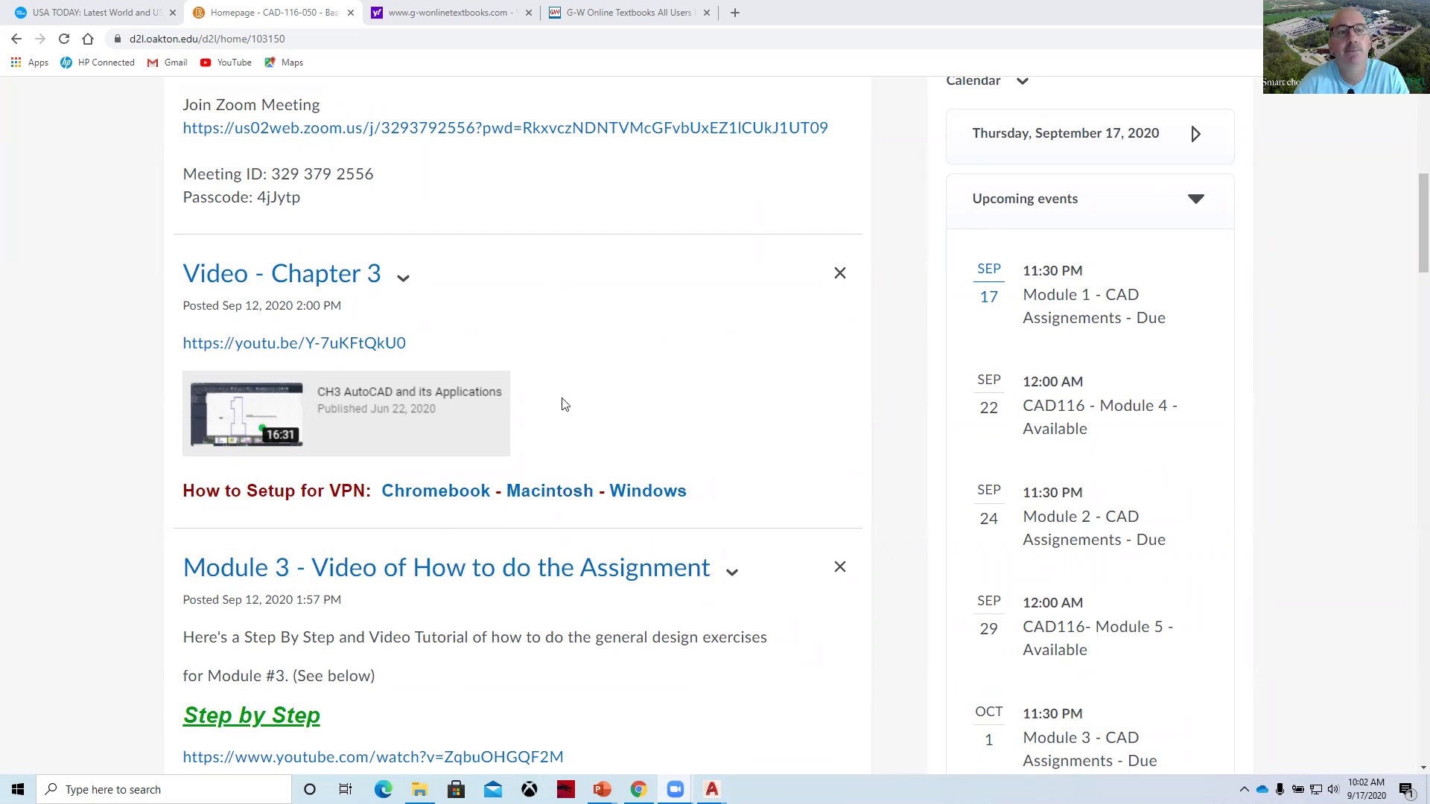
scroll(594, 368, down, 2)
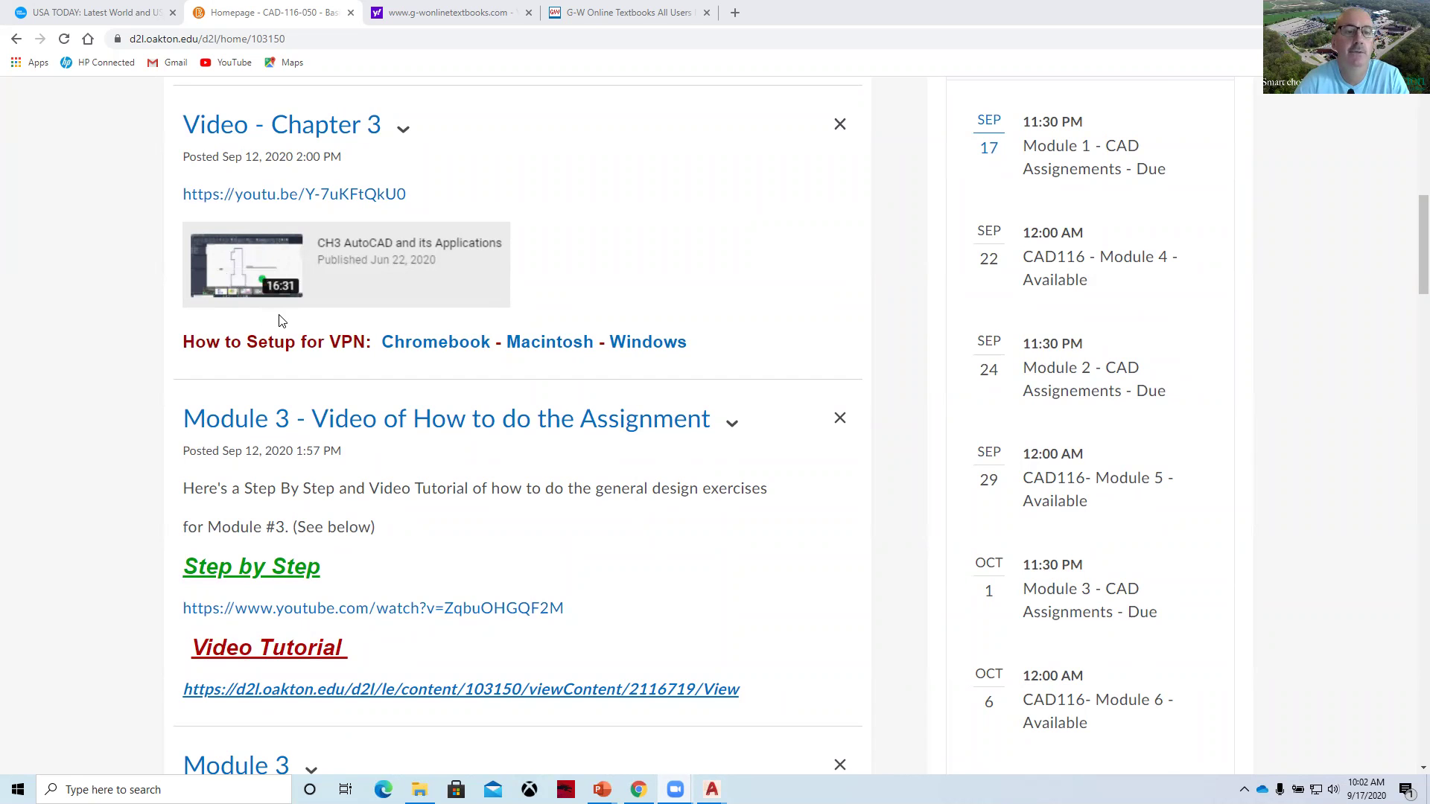
scroll(389, 436, down, 3)
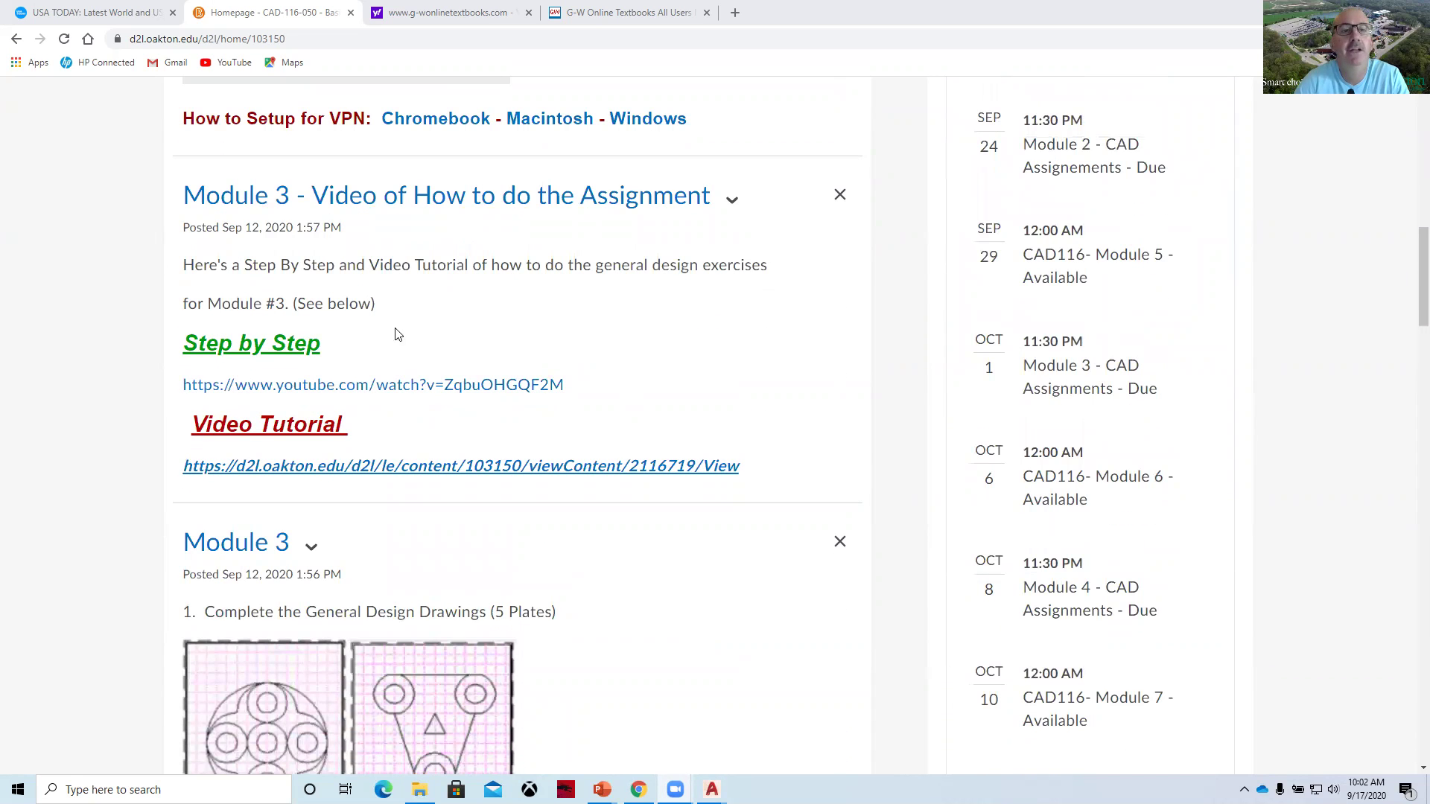
scroll(409, 515, down, 7)
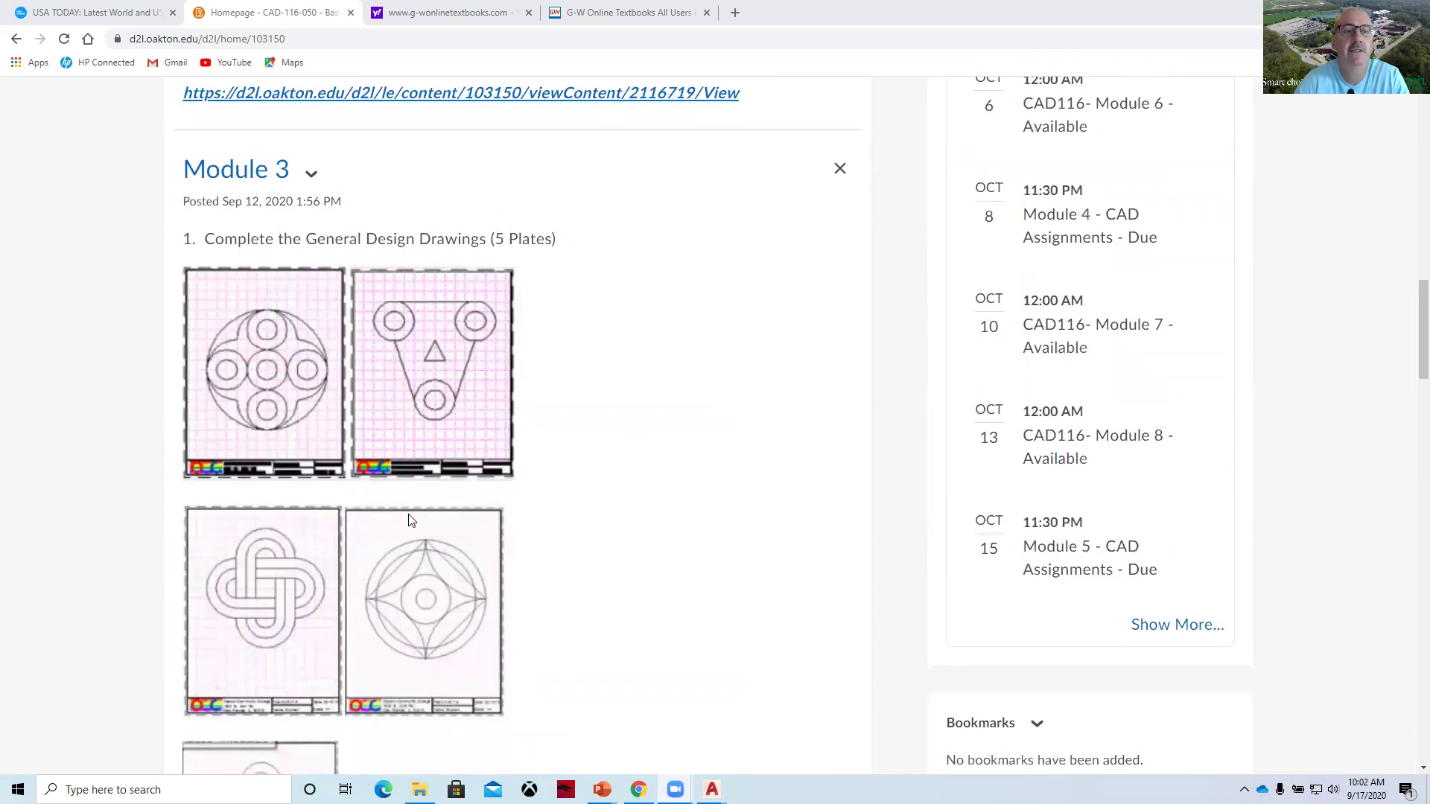
scroll(398, 469, up, 1)
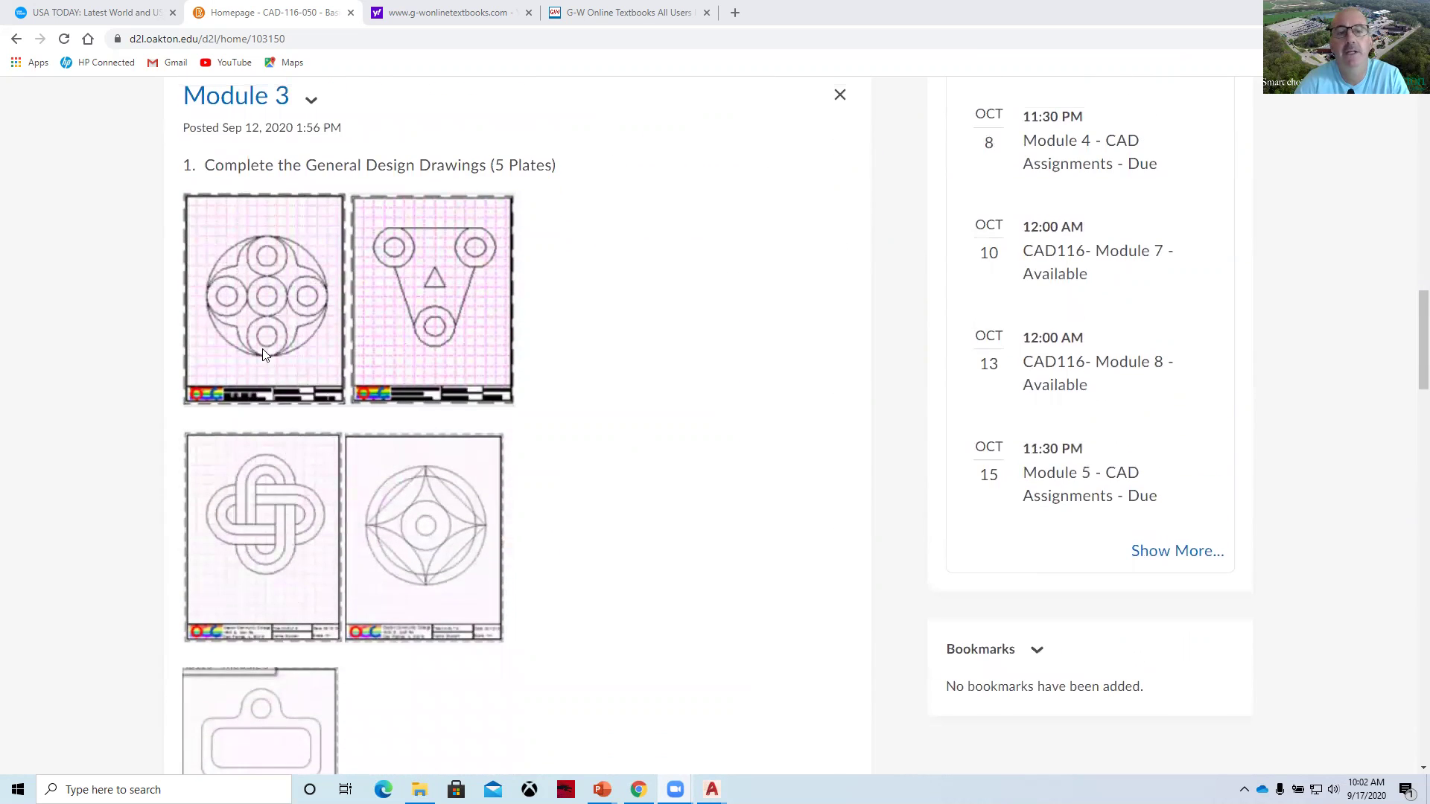
scroll(335, 512, down, 2)
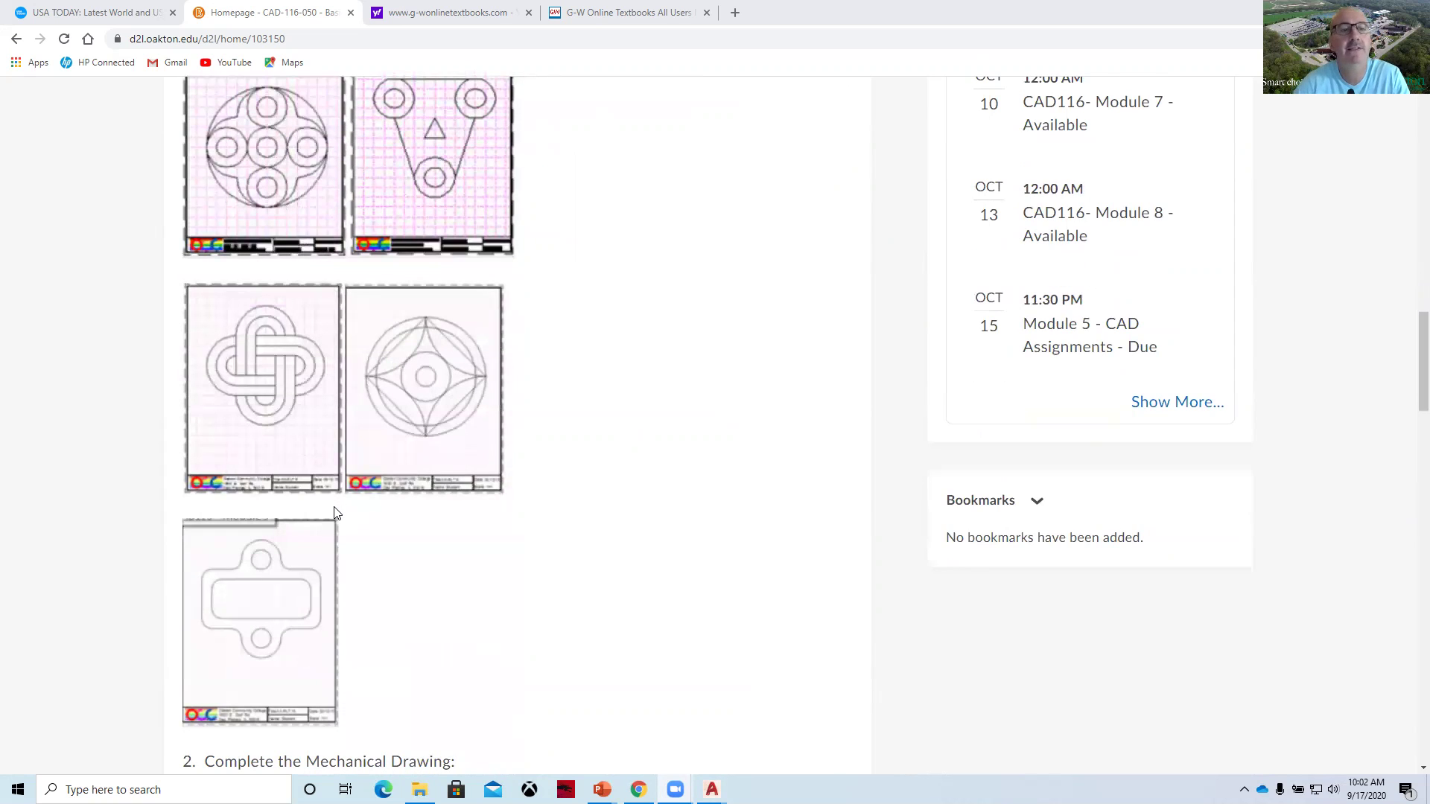
scroll(336, 517, down, 8)
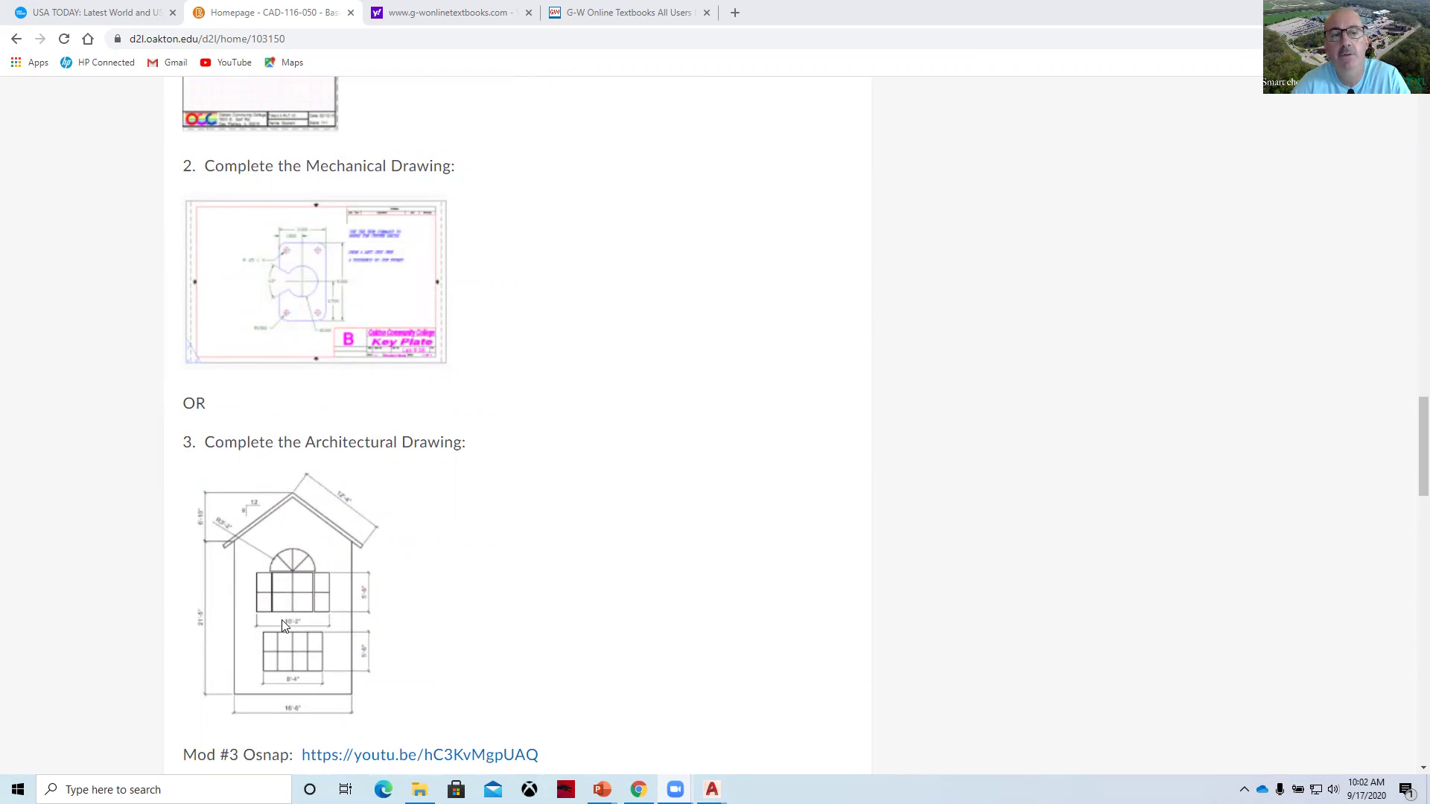
scroll(288, 622, up, 8)
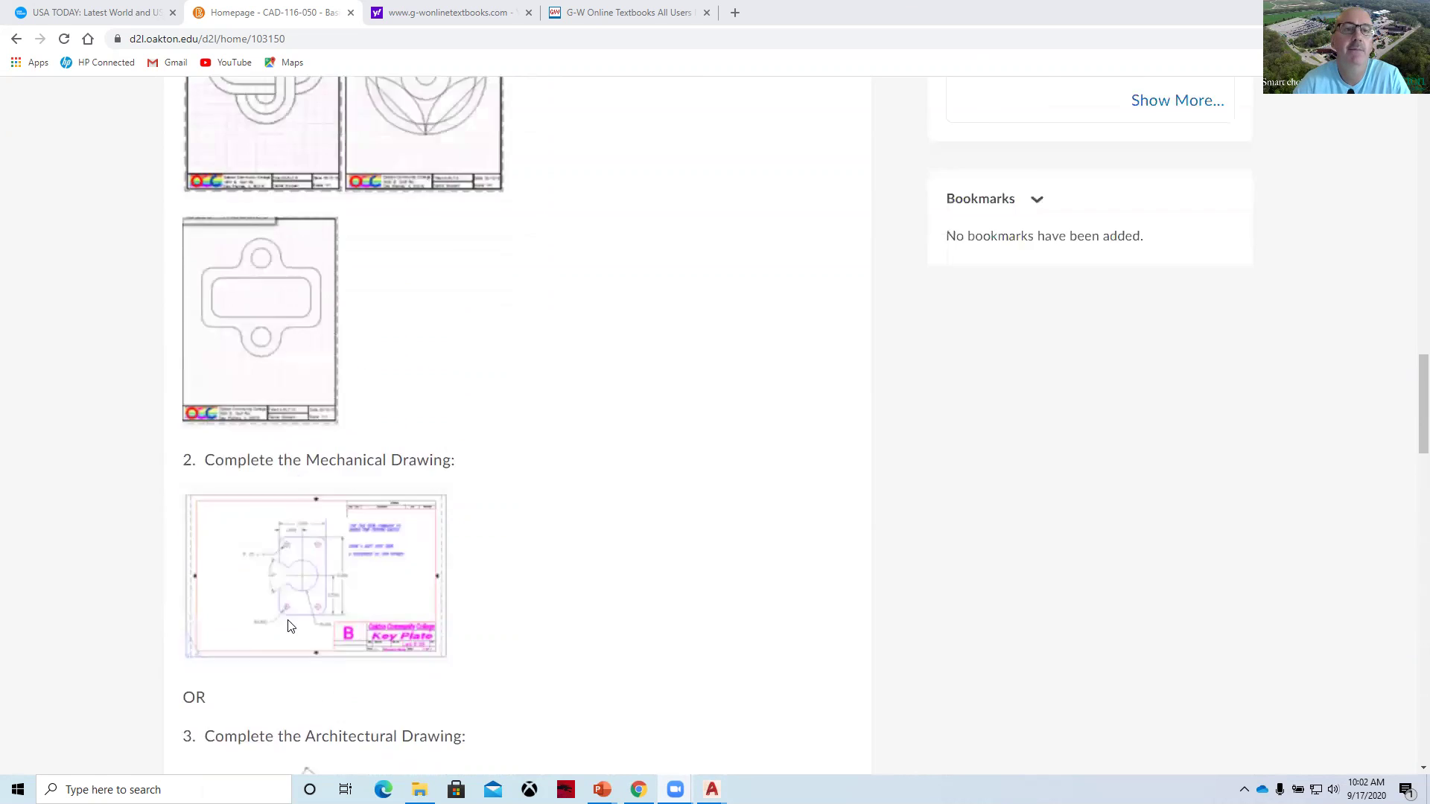
scroll(290, 625, up, 2)
scroll(290, 626, up, 11)
scroll(289, 626, up, 1)
scroll(234, 554, down, 10)
scroll(327, 522, down, 4)
scroll(316, 462, down, 2)
scroll(315, 462, down, 4)
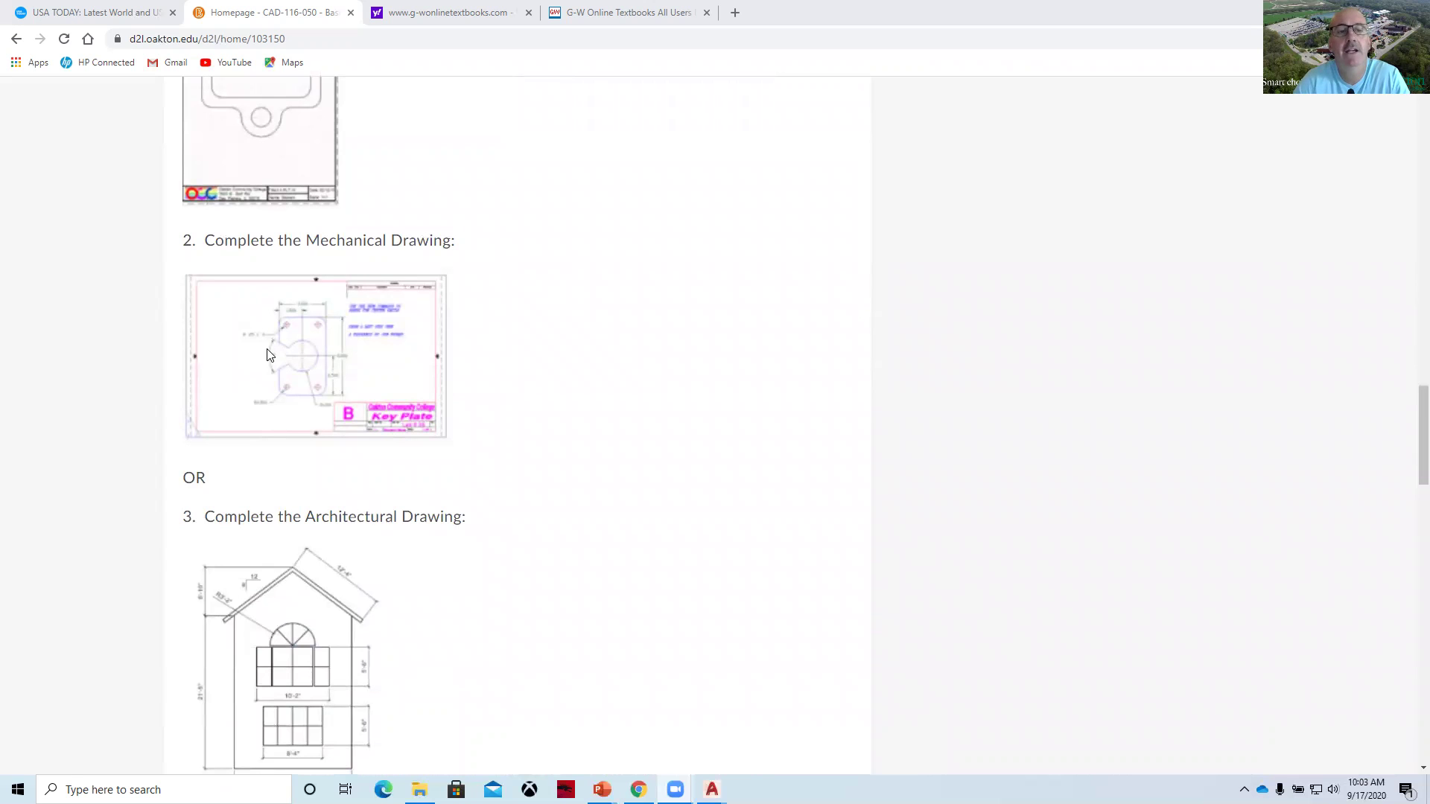
scroll(272, 585, down, 2)
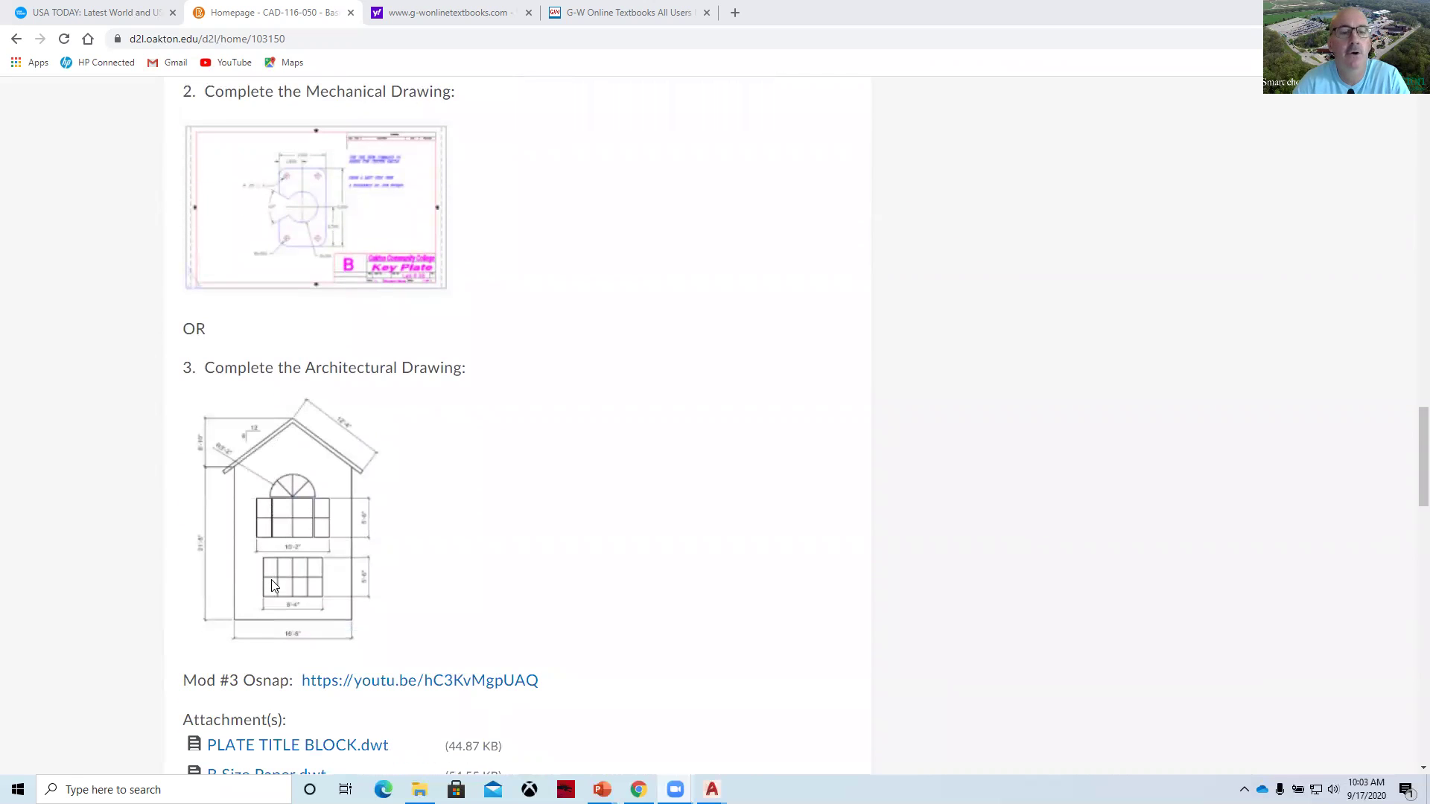
scroll(272, 585, down, 4)
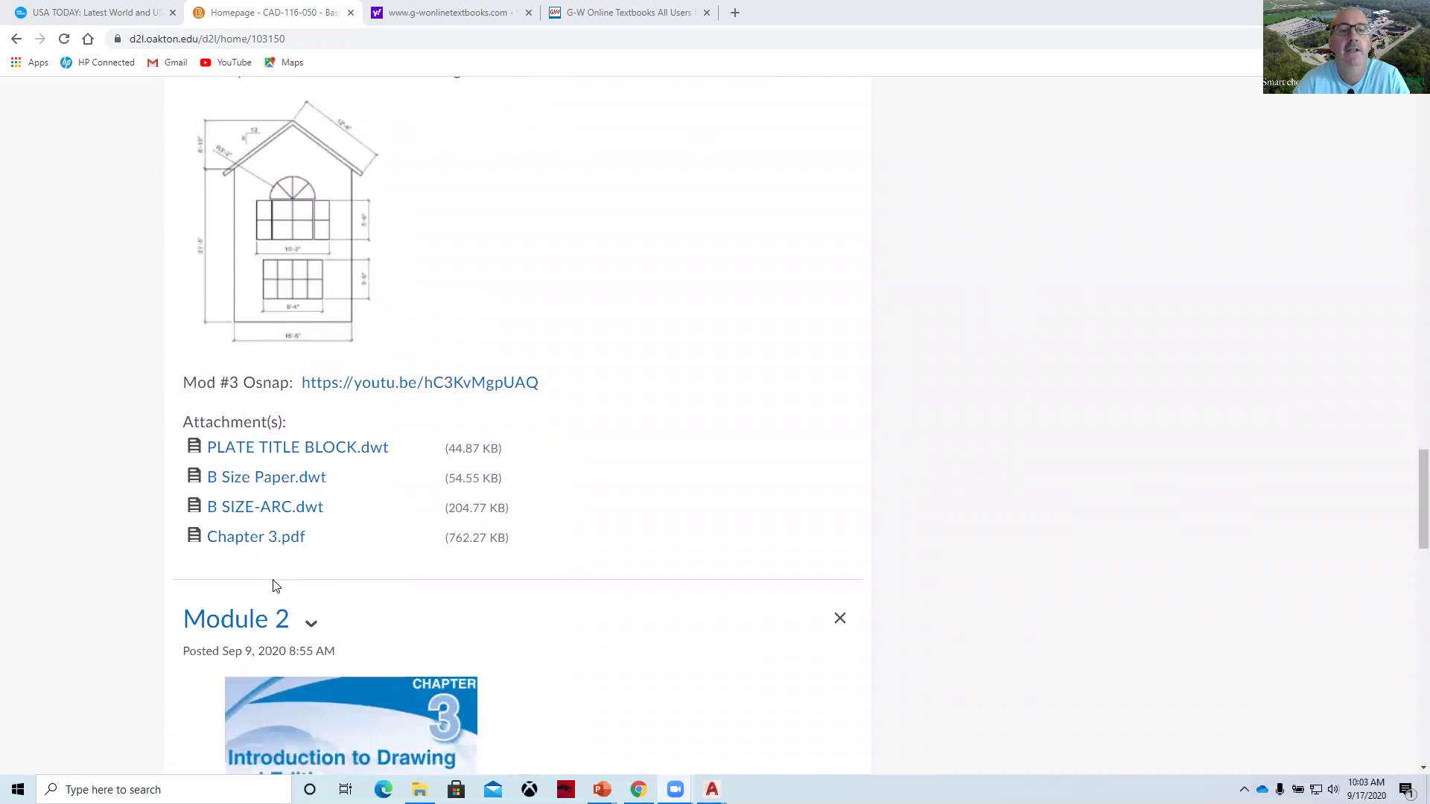
click(347, 452)
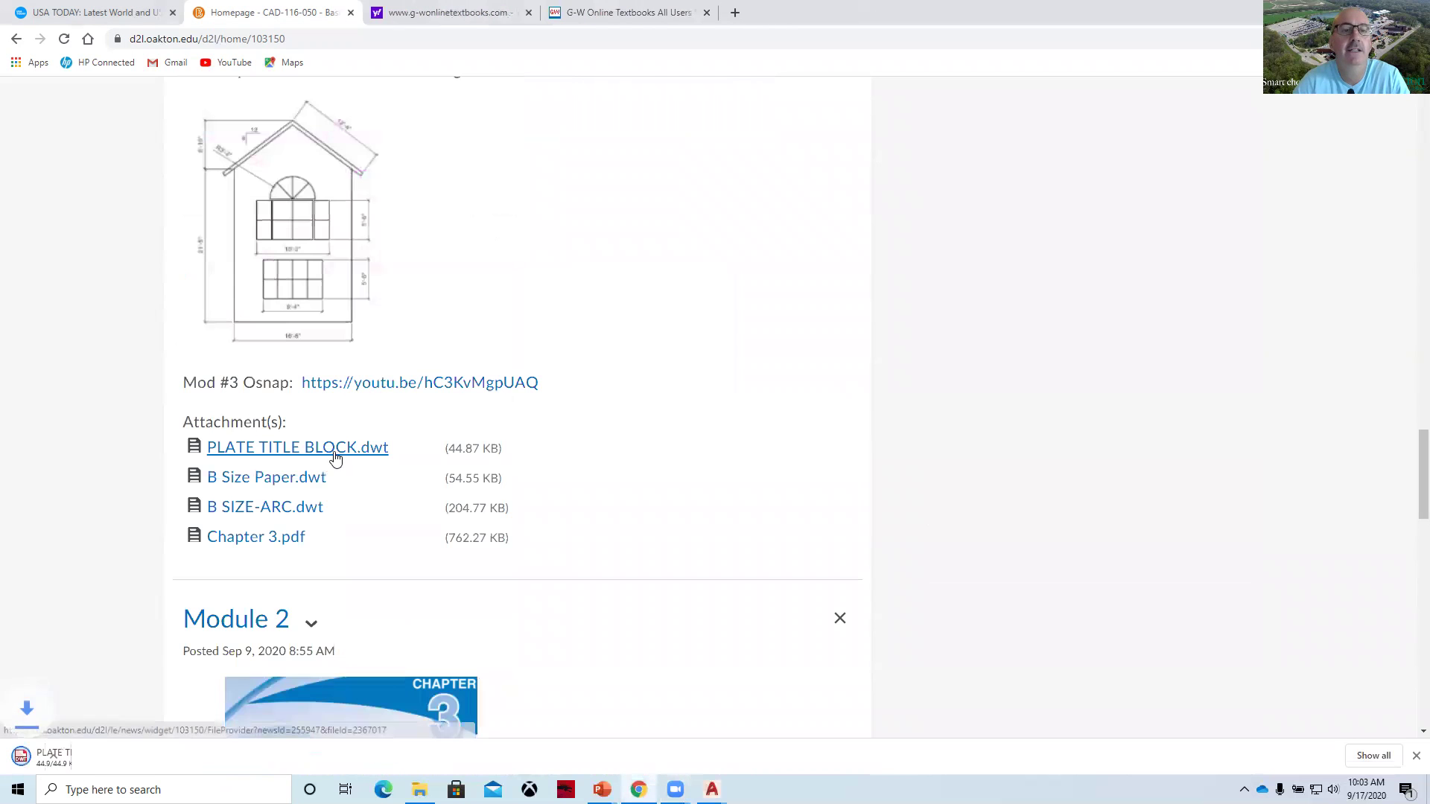
click(154, 758)
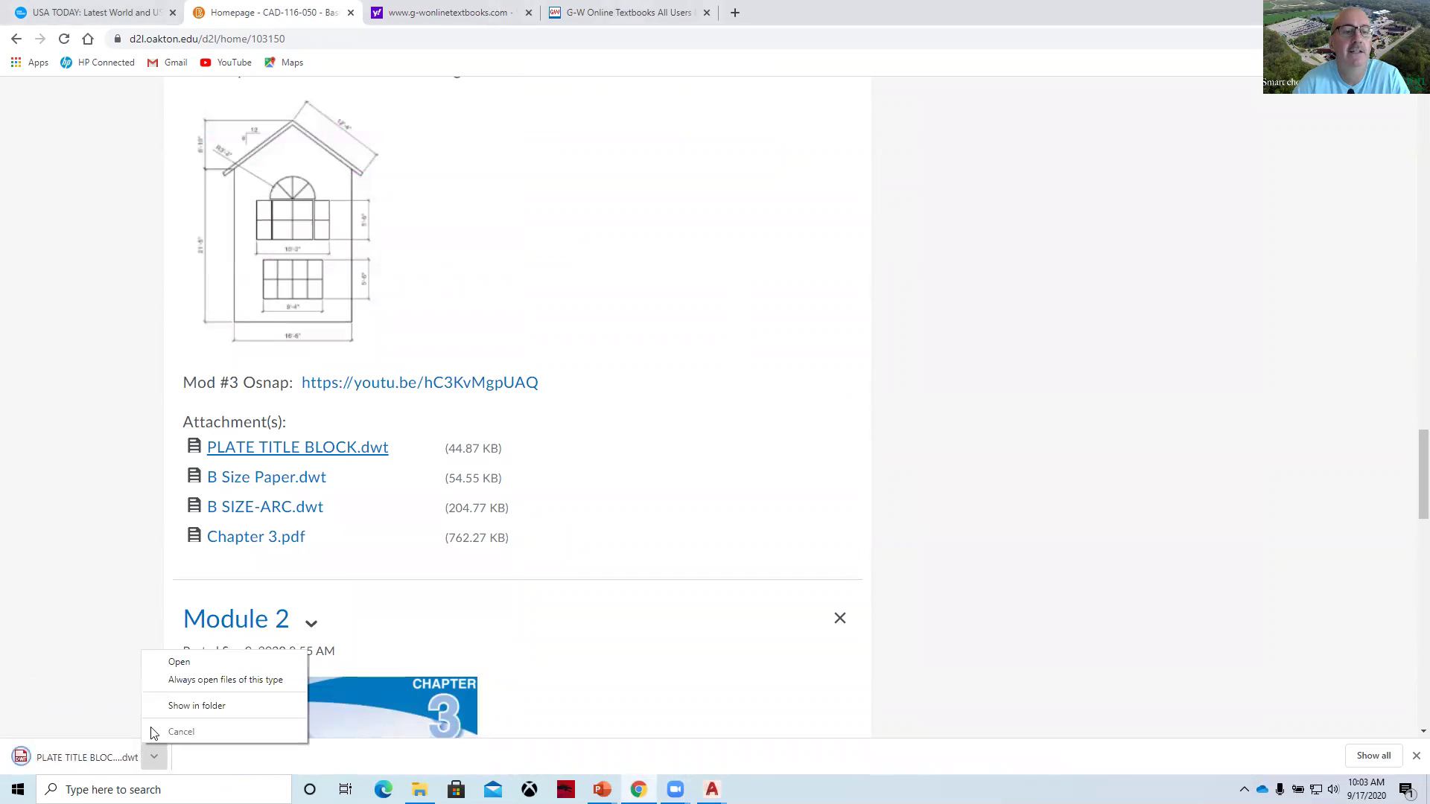
click(167, 658)
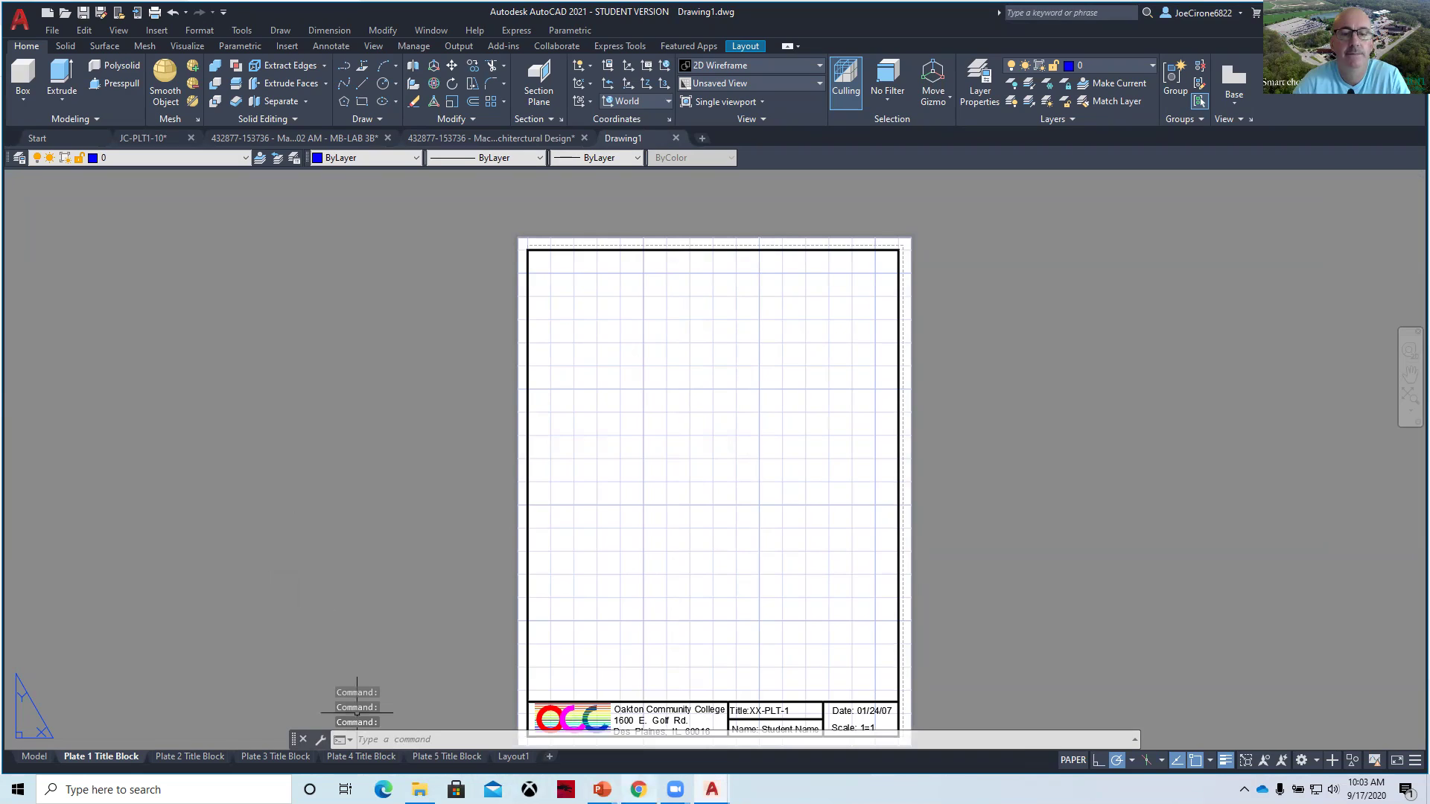
Download B Size Paper.dwt from the course page and open it in AutoCAD.
click(638, 790)
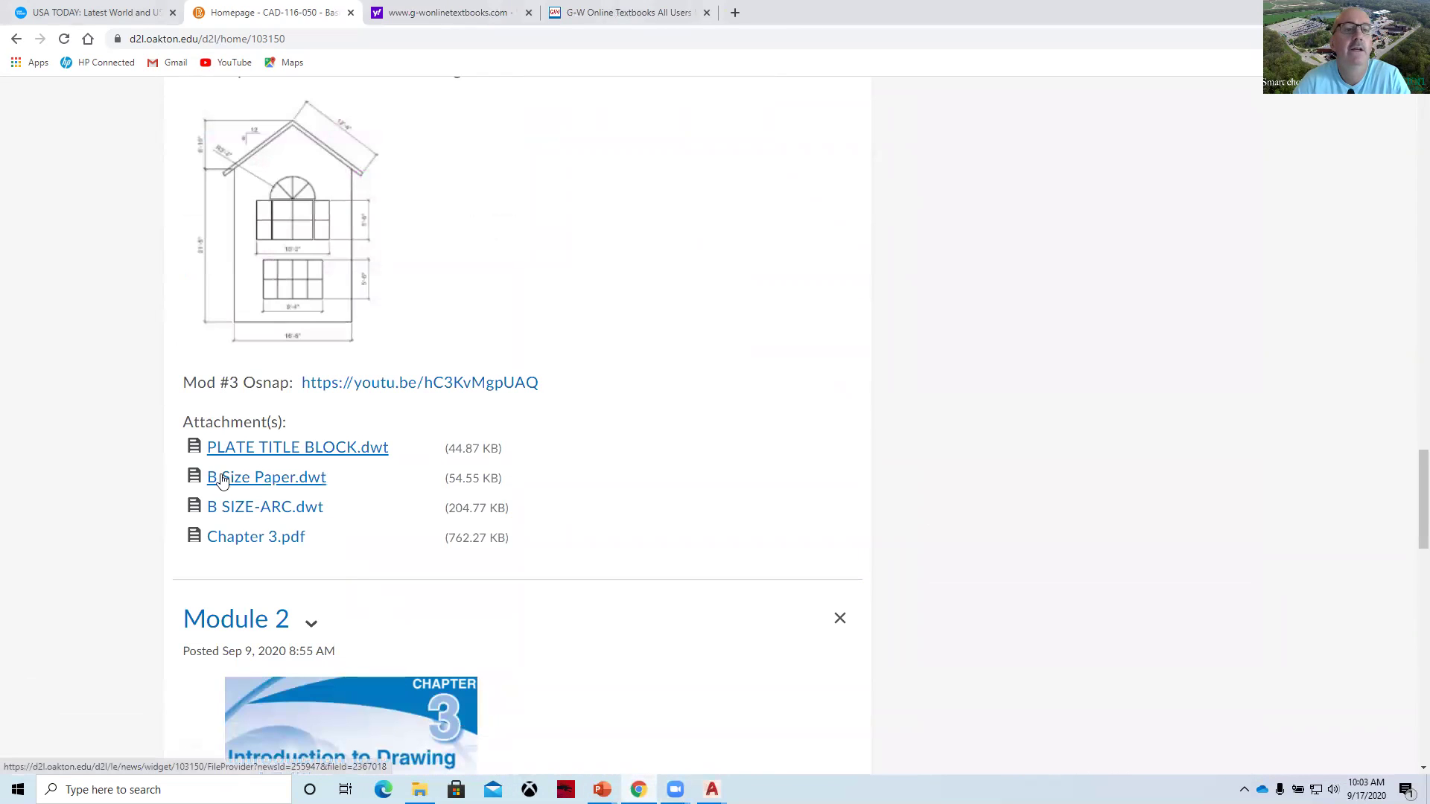
click(283, 482)
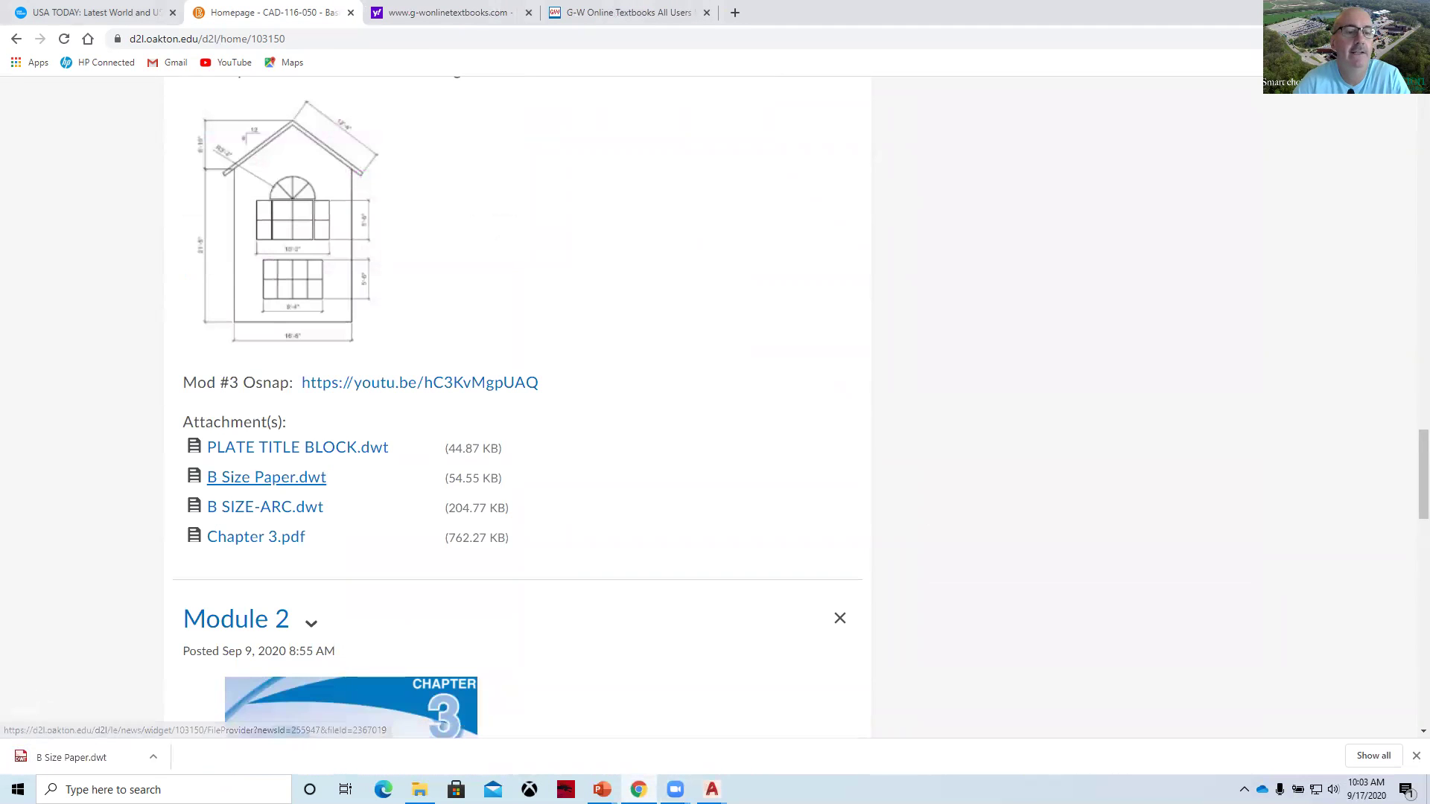
click(154, 759)
click(164, 661)
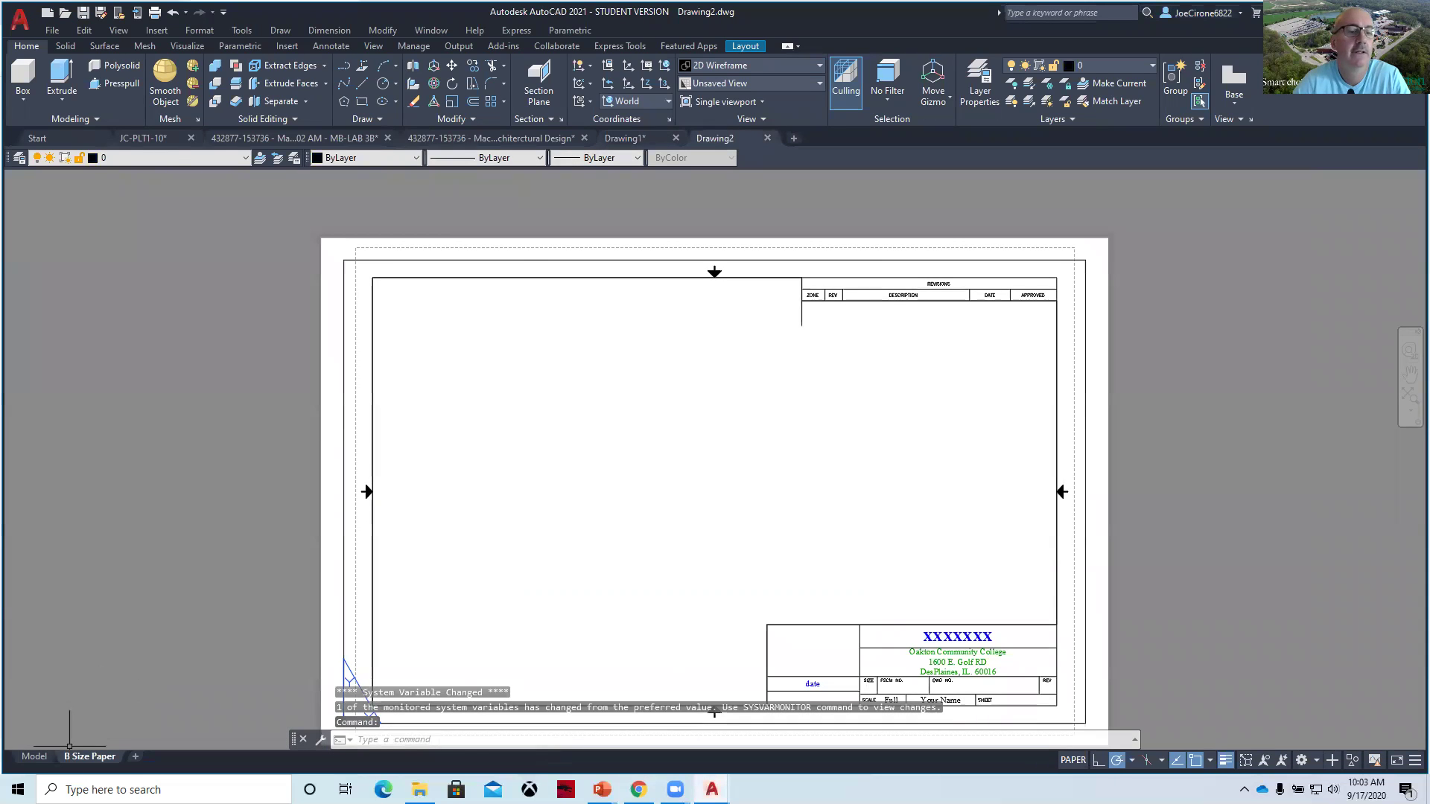
Download B SIZE-ARC.dwt from the course page and open it in AutoCAD.
click(639, 790)
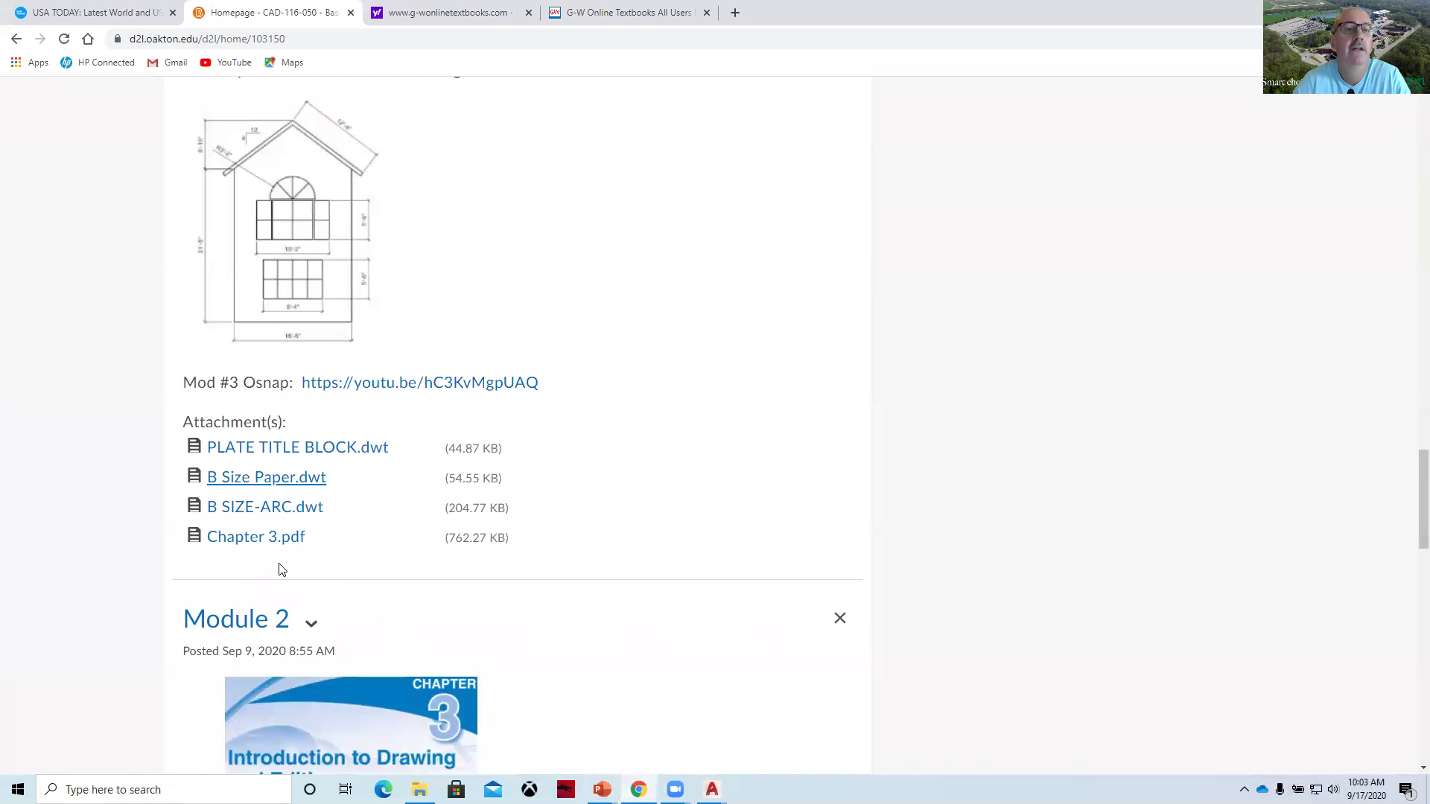
click(239, 511)
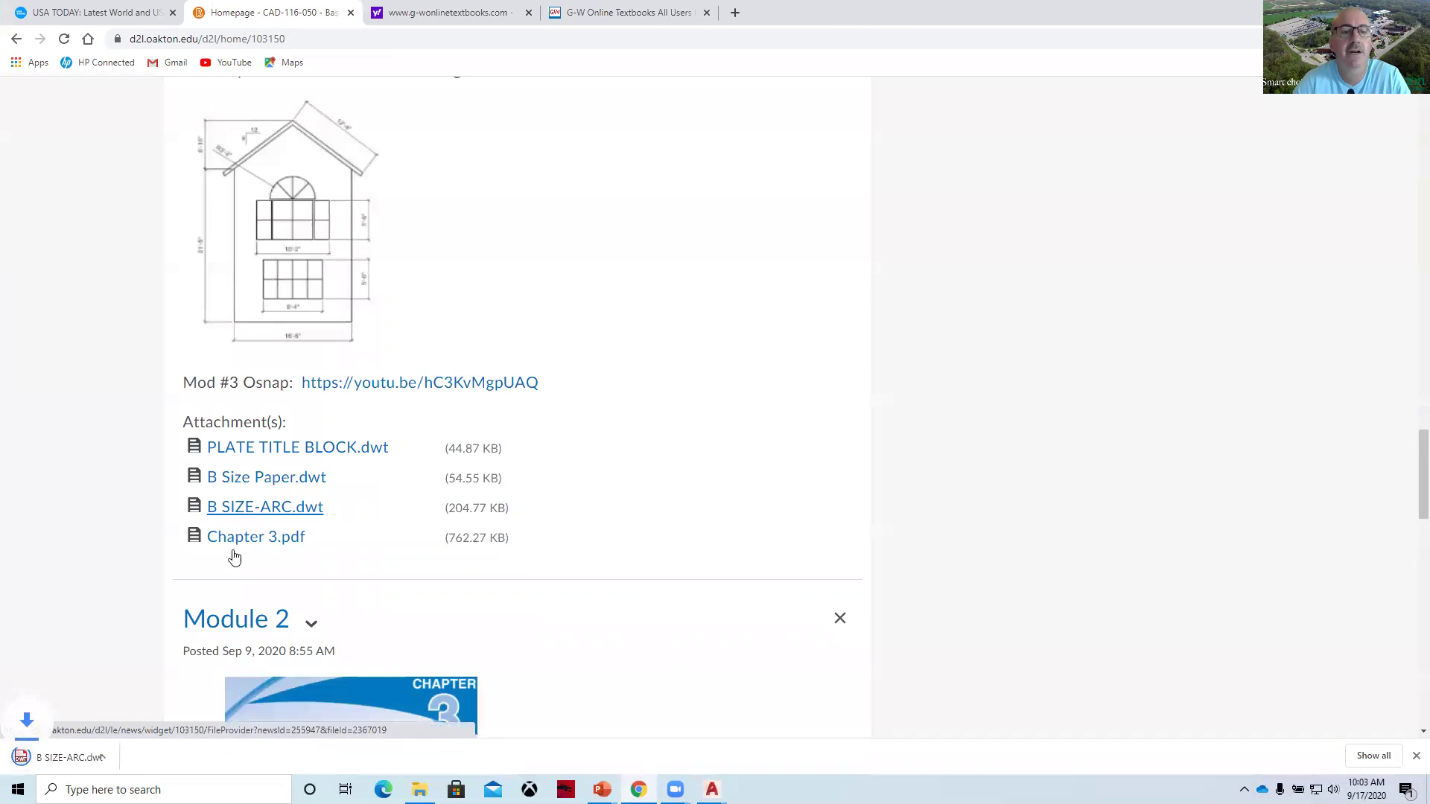
click(152, 760)
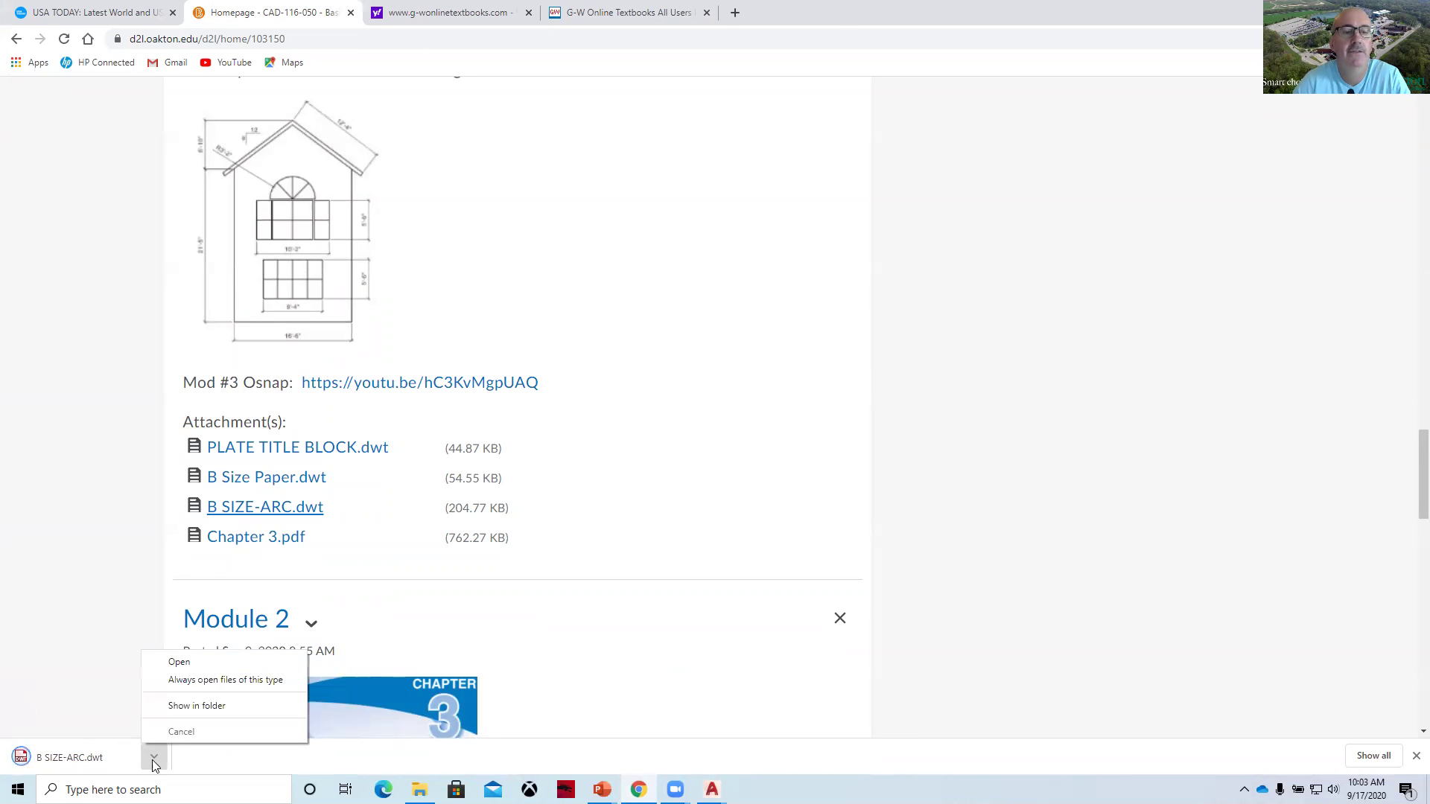
click(176, 658)
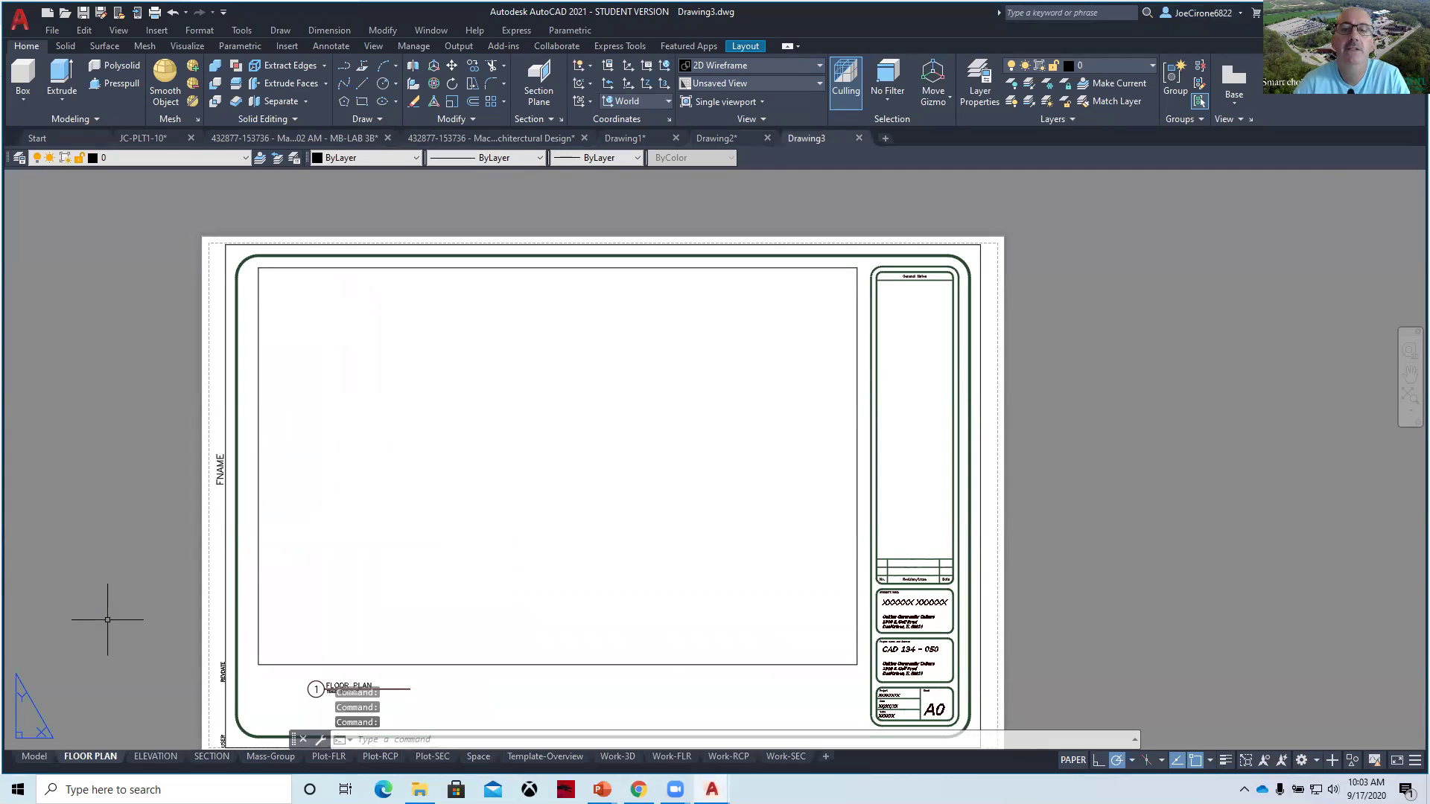
Set Drawing3 to the Drafting & Annotation workspace, then return to the browser.
middle_drag(548, 574, 583, 558)
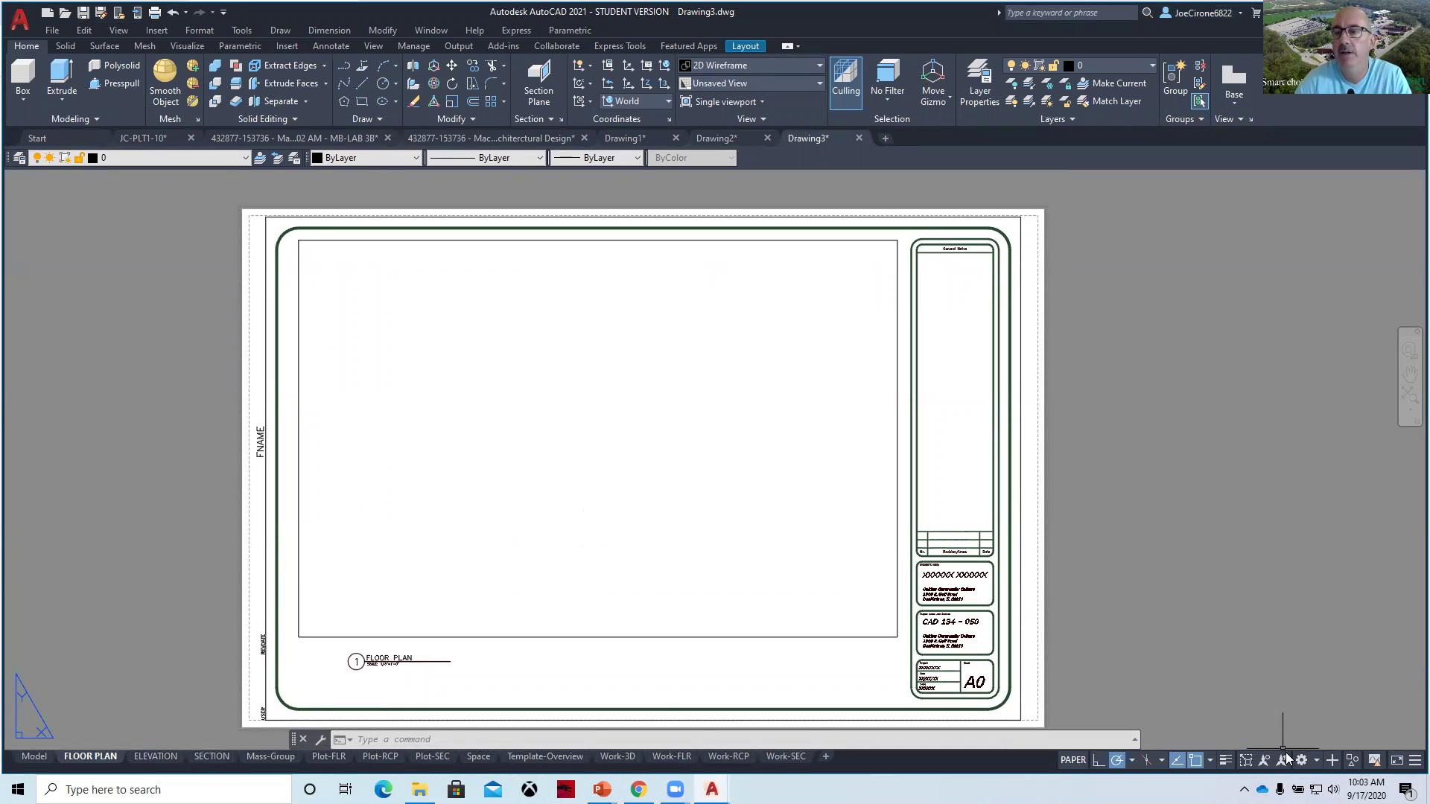
click(1315, 760)
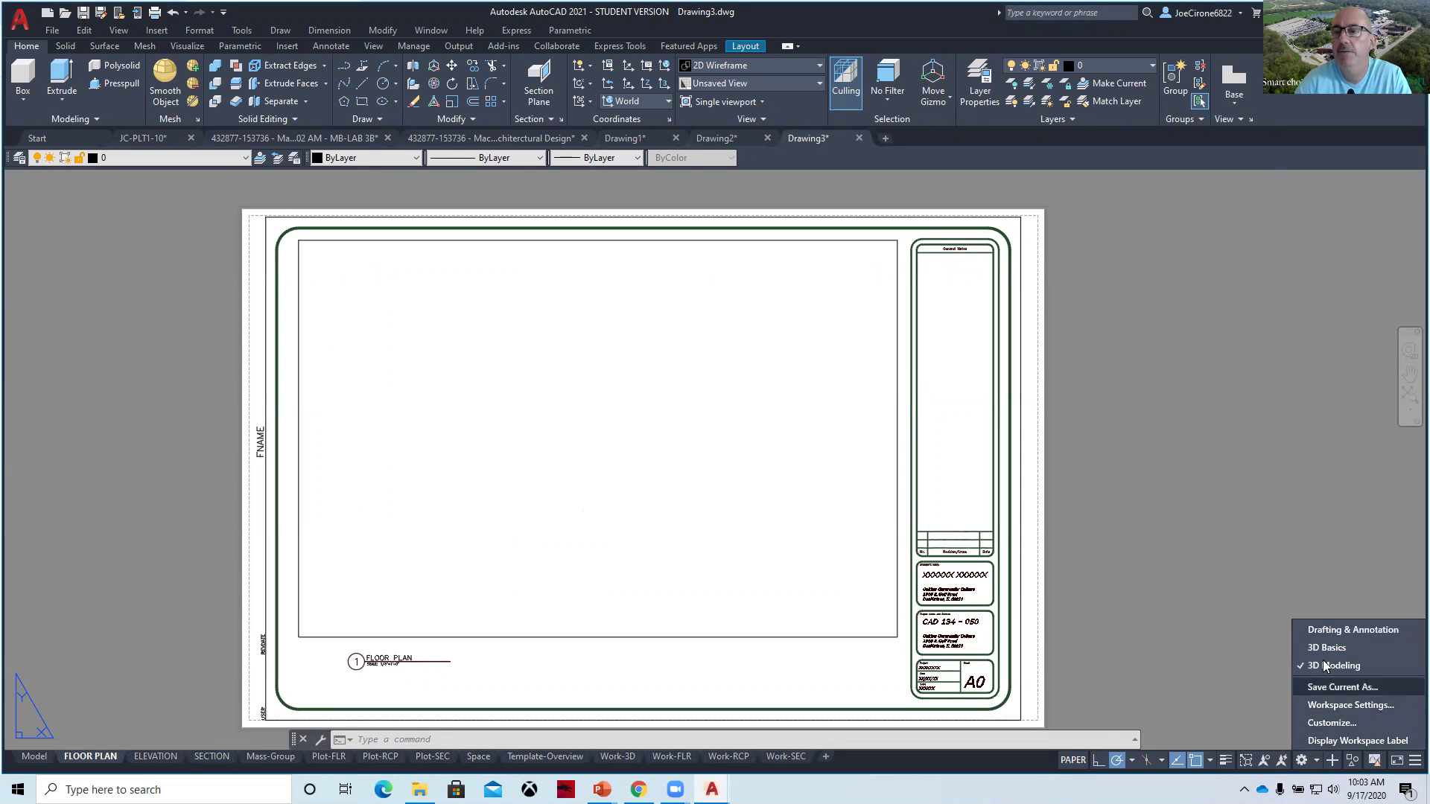
click(1326, 632)
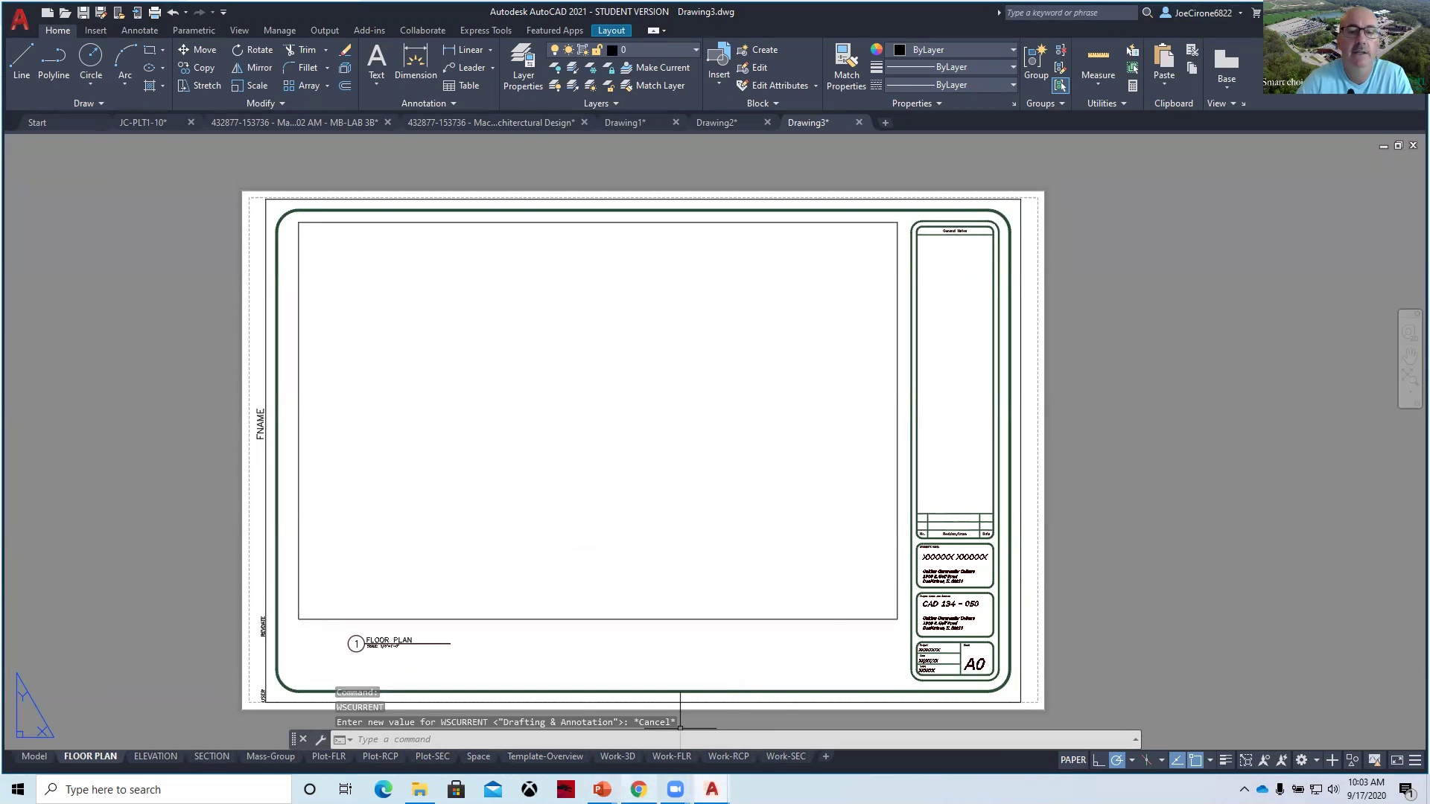
click(638, 789)
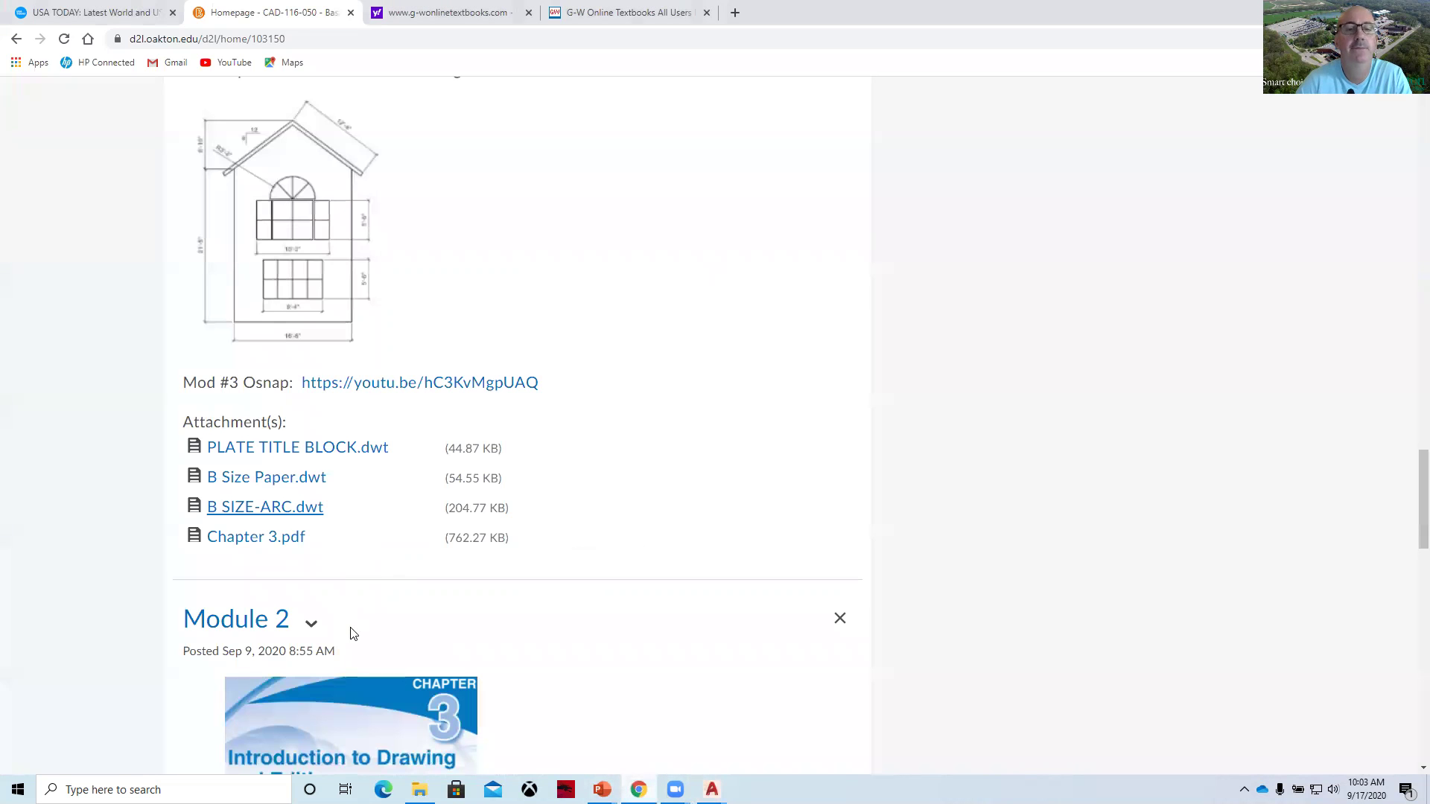
Scroll the CAD-116-050 homepage down to the announcements and back up to the Fall 2020 banner.
scroll(353, 633, down, 5)
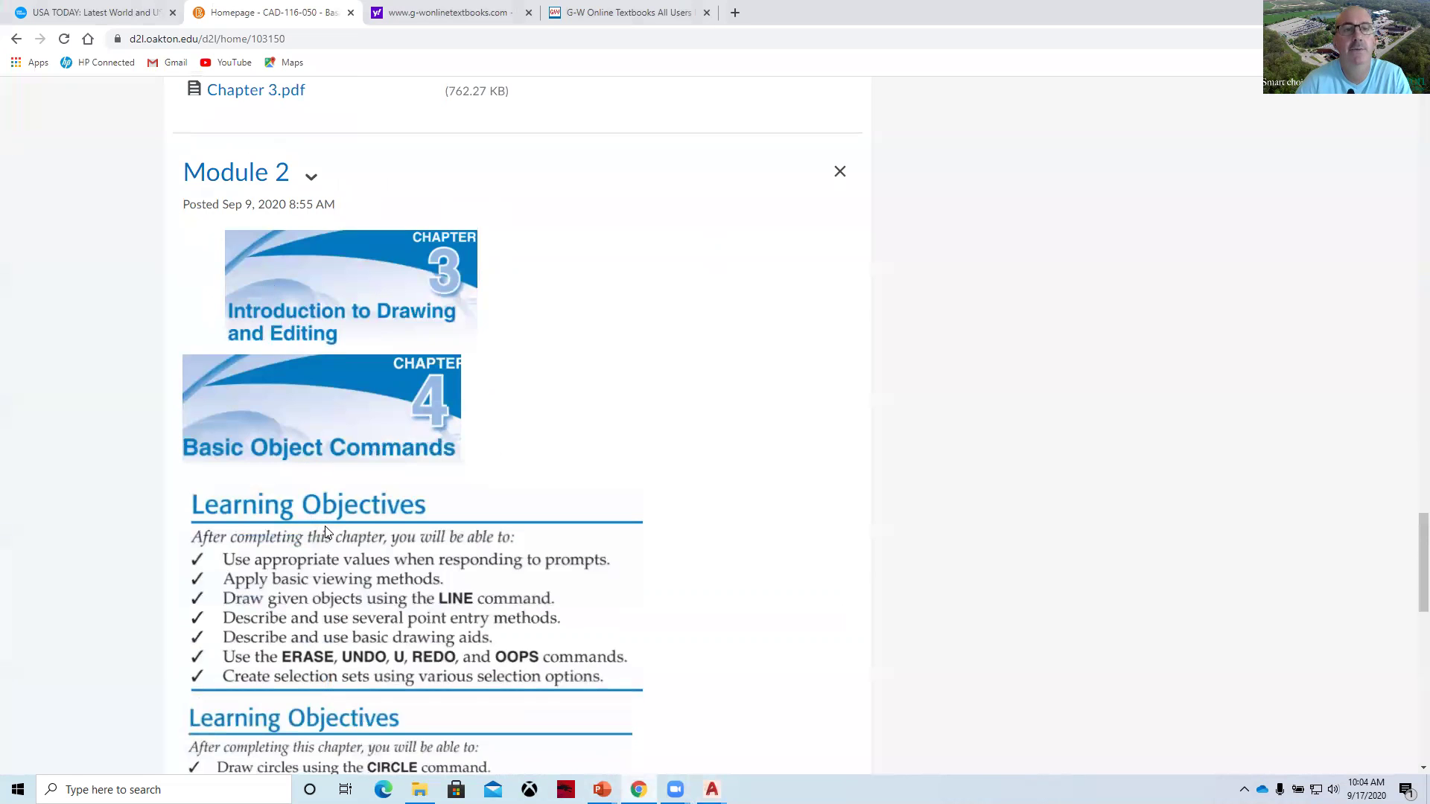
scroll(325, 530, down, 14)
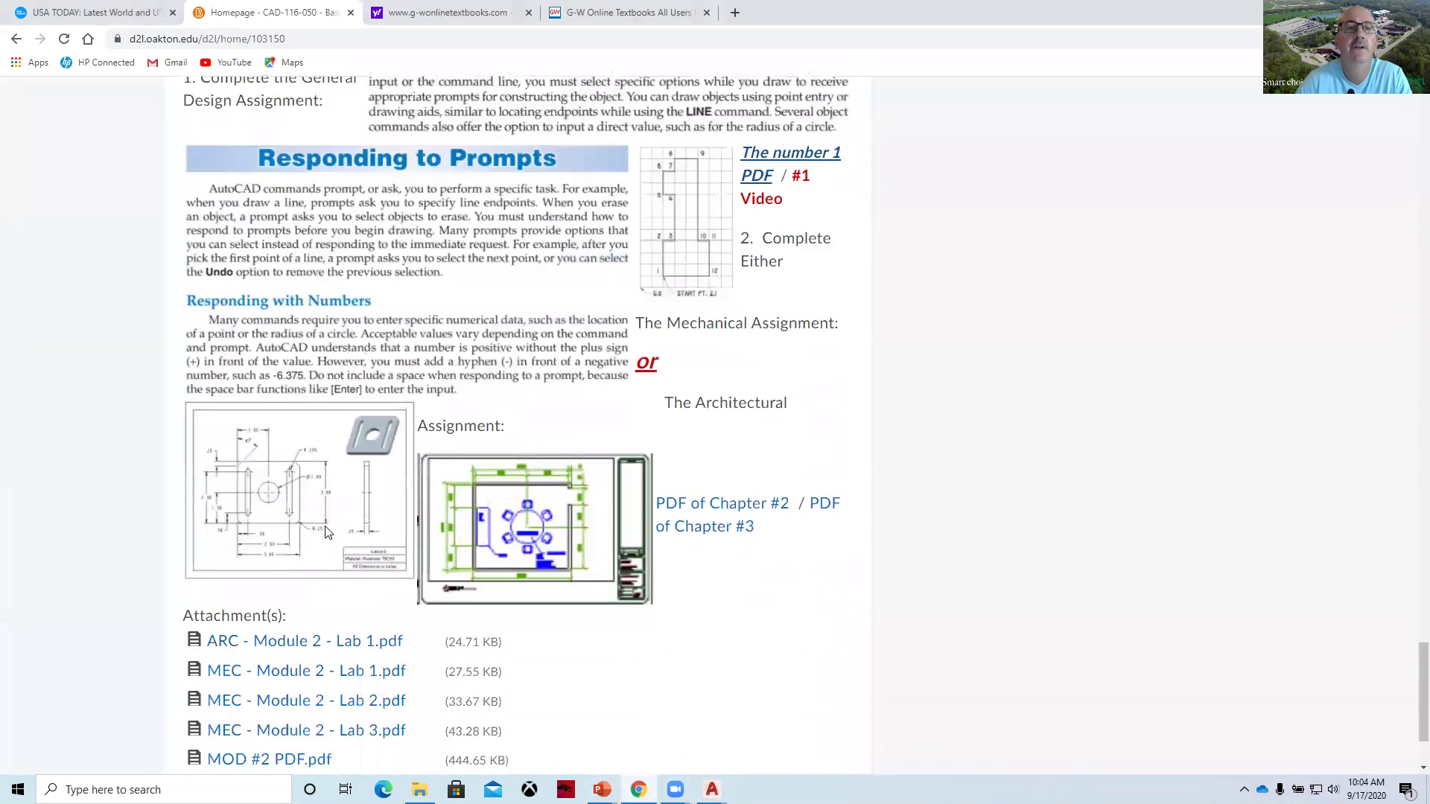
scroll(325, 530, down, 2)
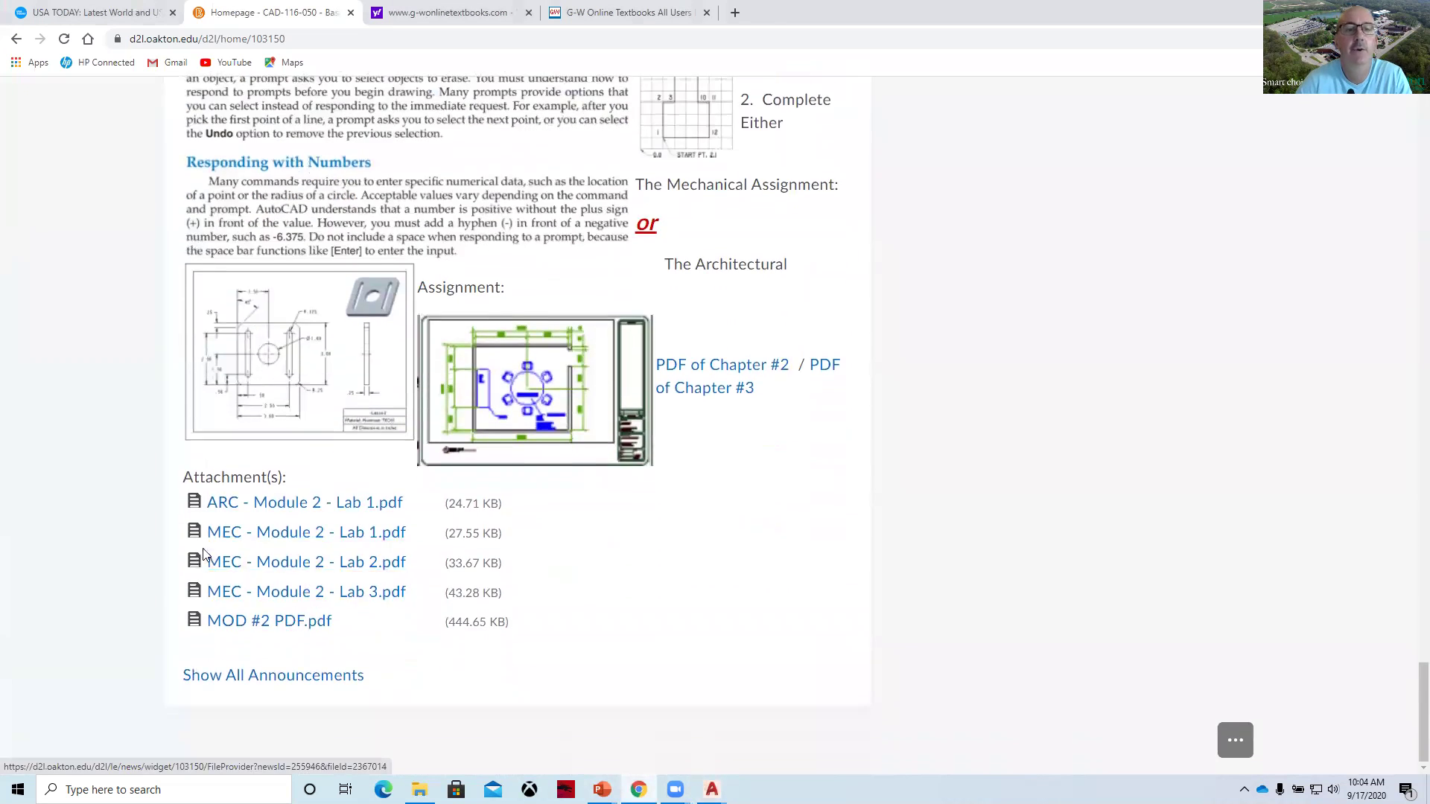
scroll(146, 517, up, 20)
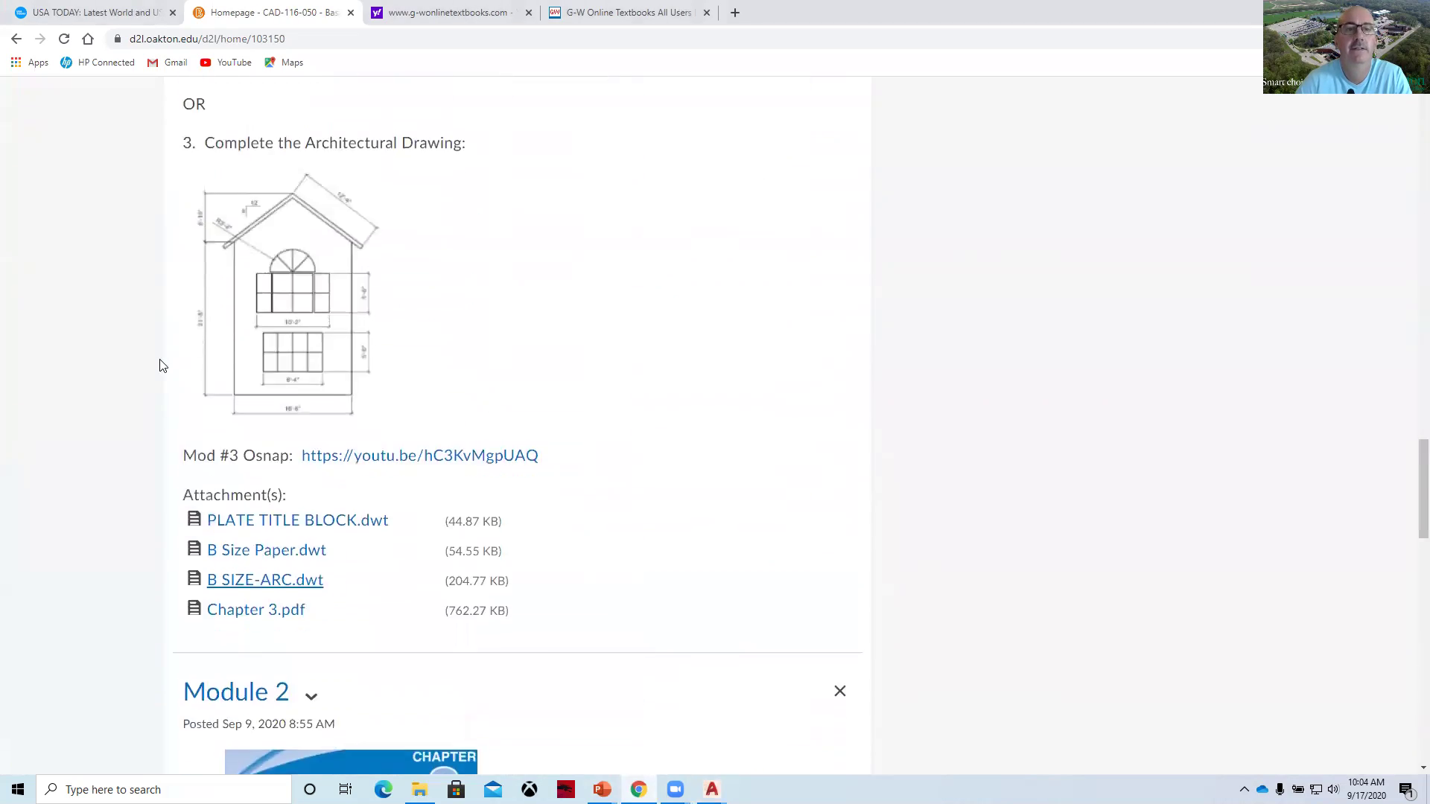
scroll(162, 366, up, 20)
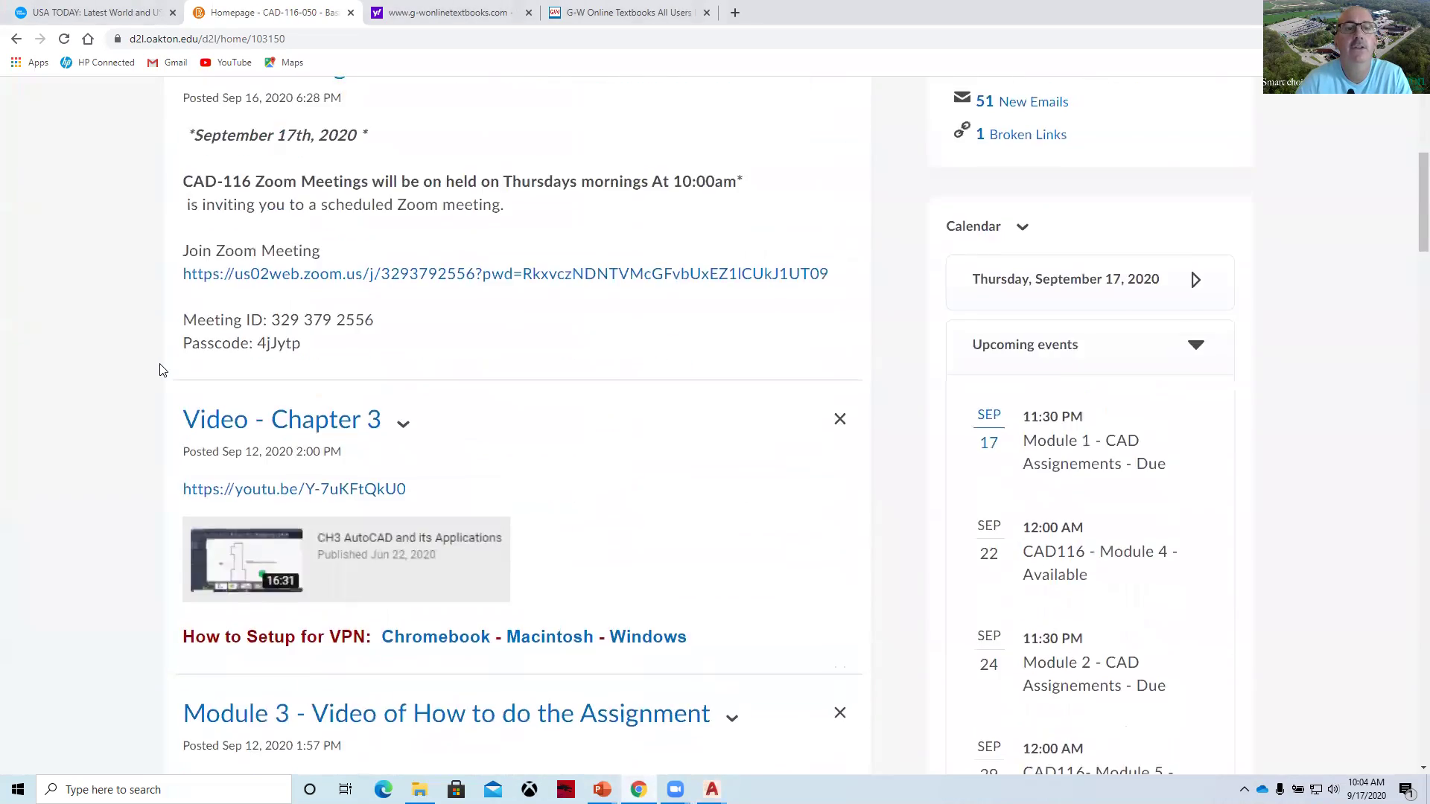
scroll(161, 368, up, 5)
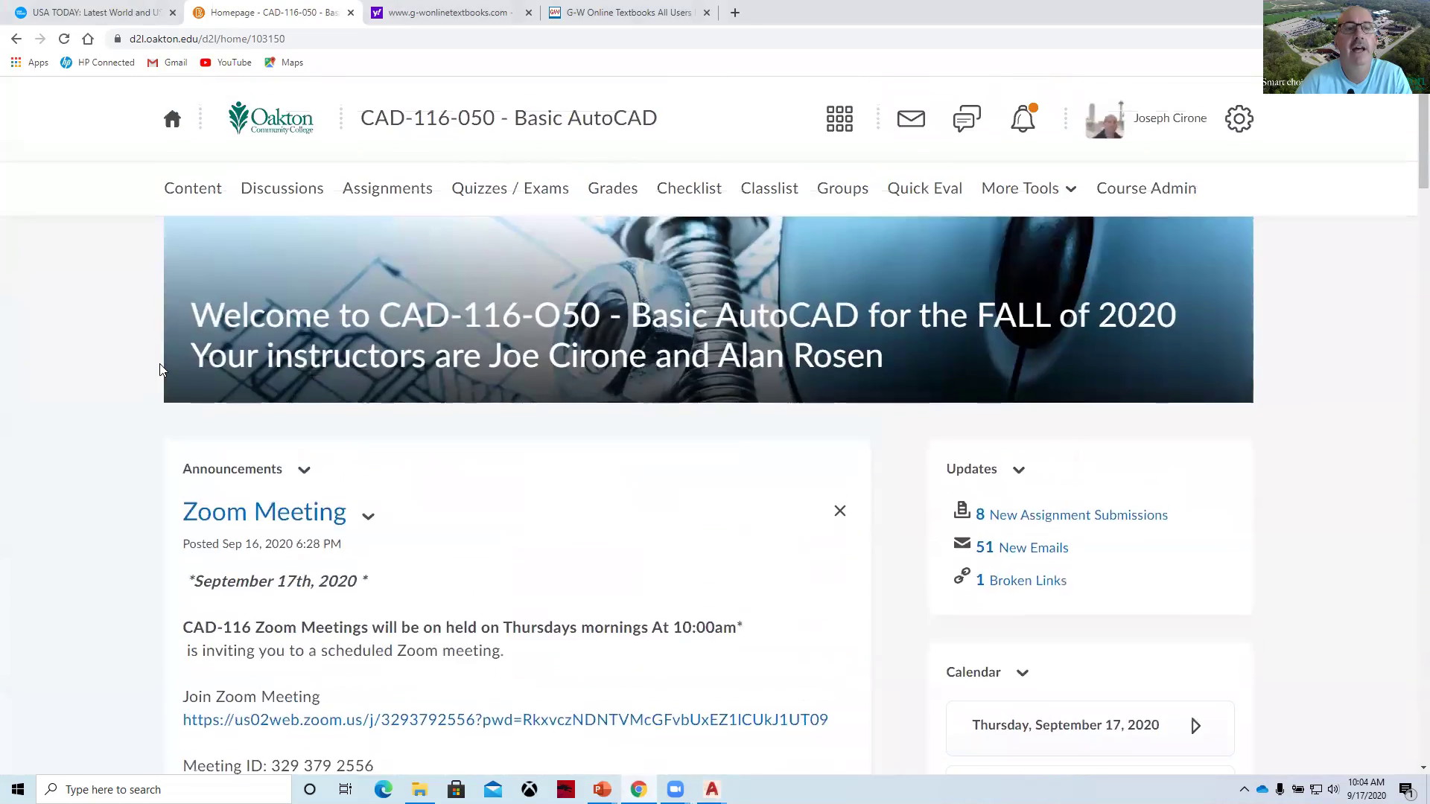
Open the course Content and scroll through the CAD116 - Module 3 materials.
click(192, 196)
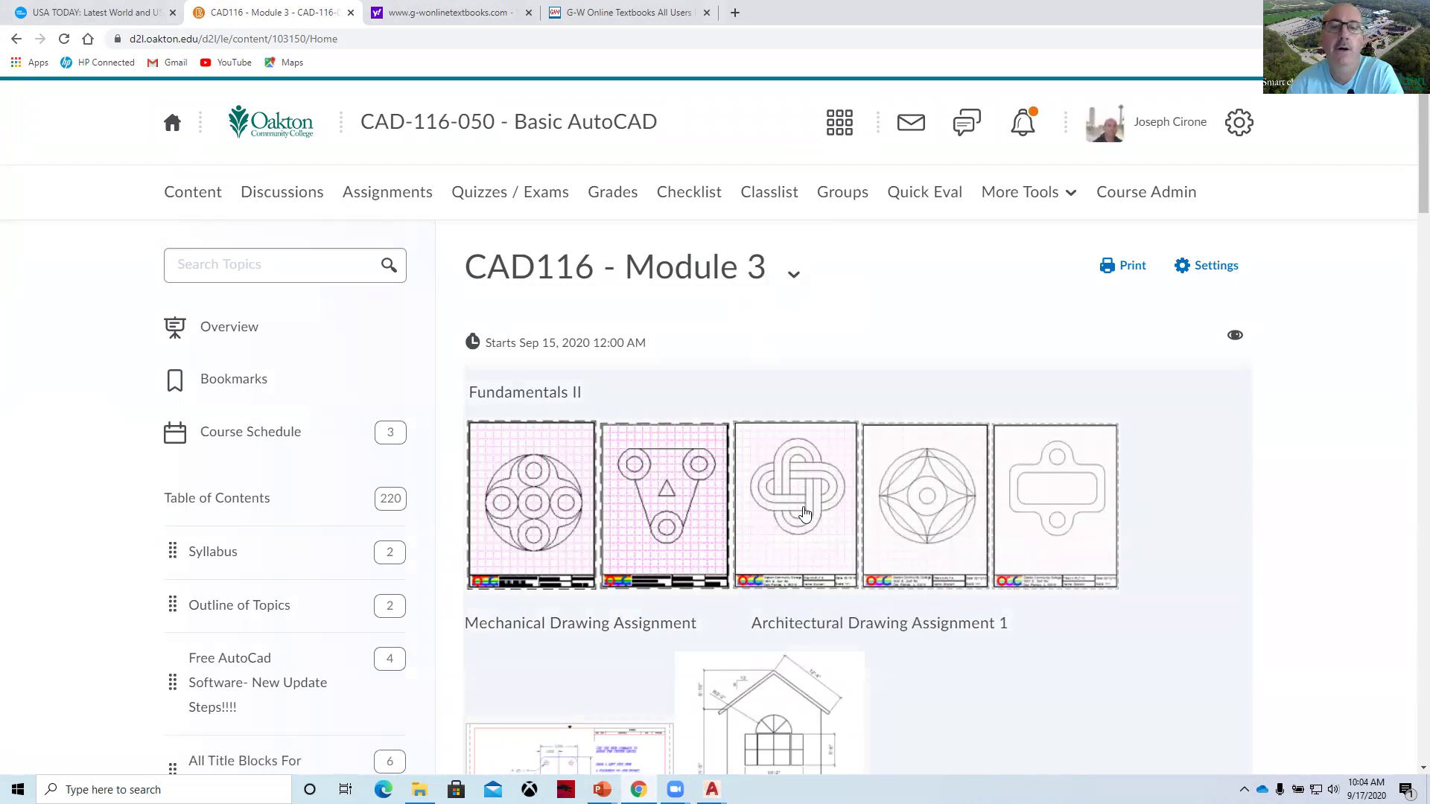
scroll(562, 592, down, 3)
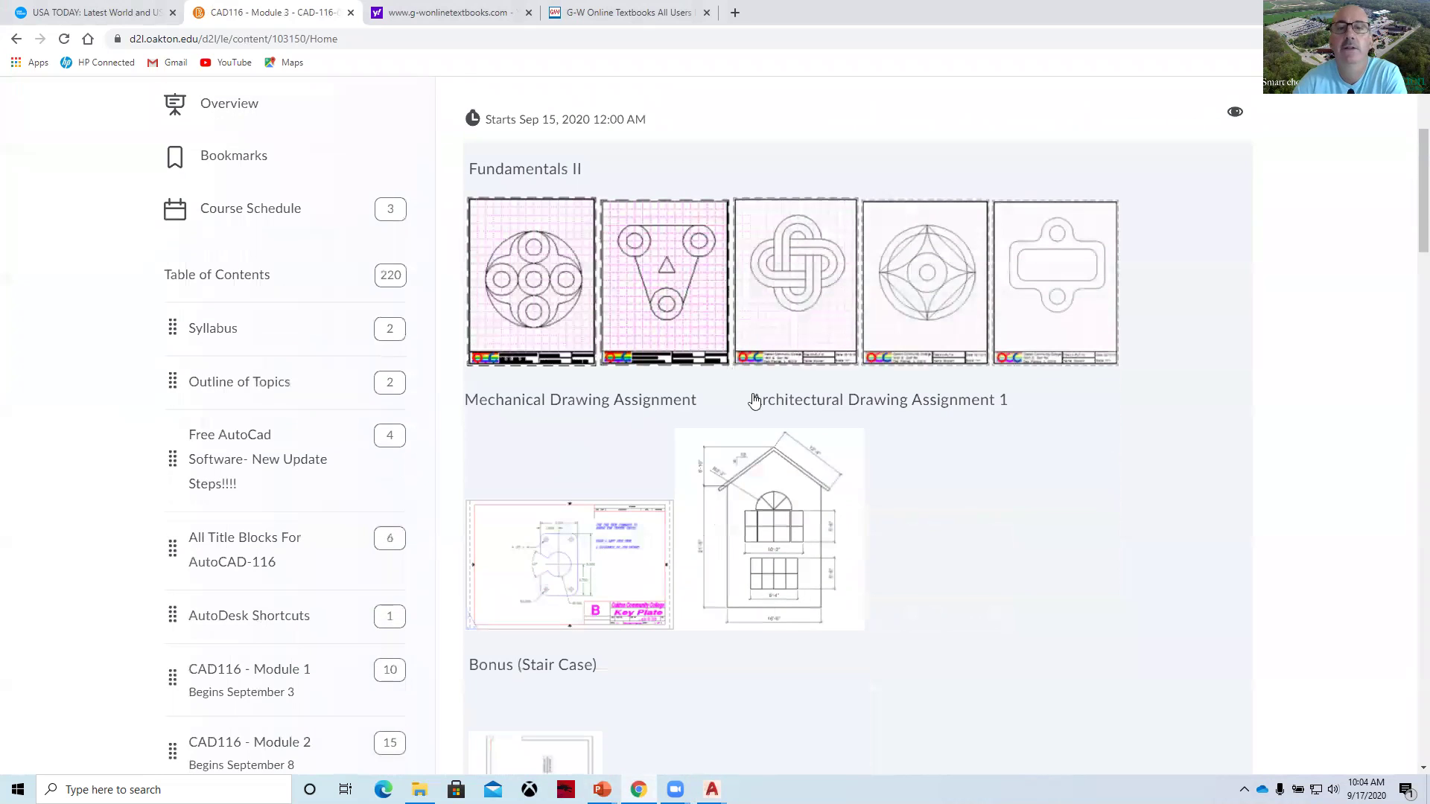
scroll(994, 409, down, 4)
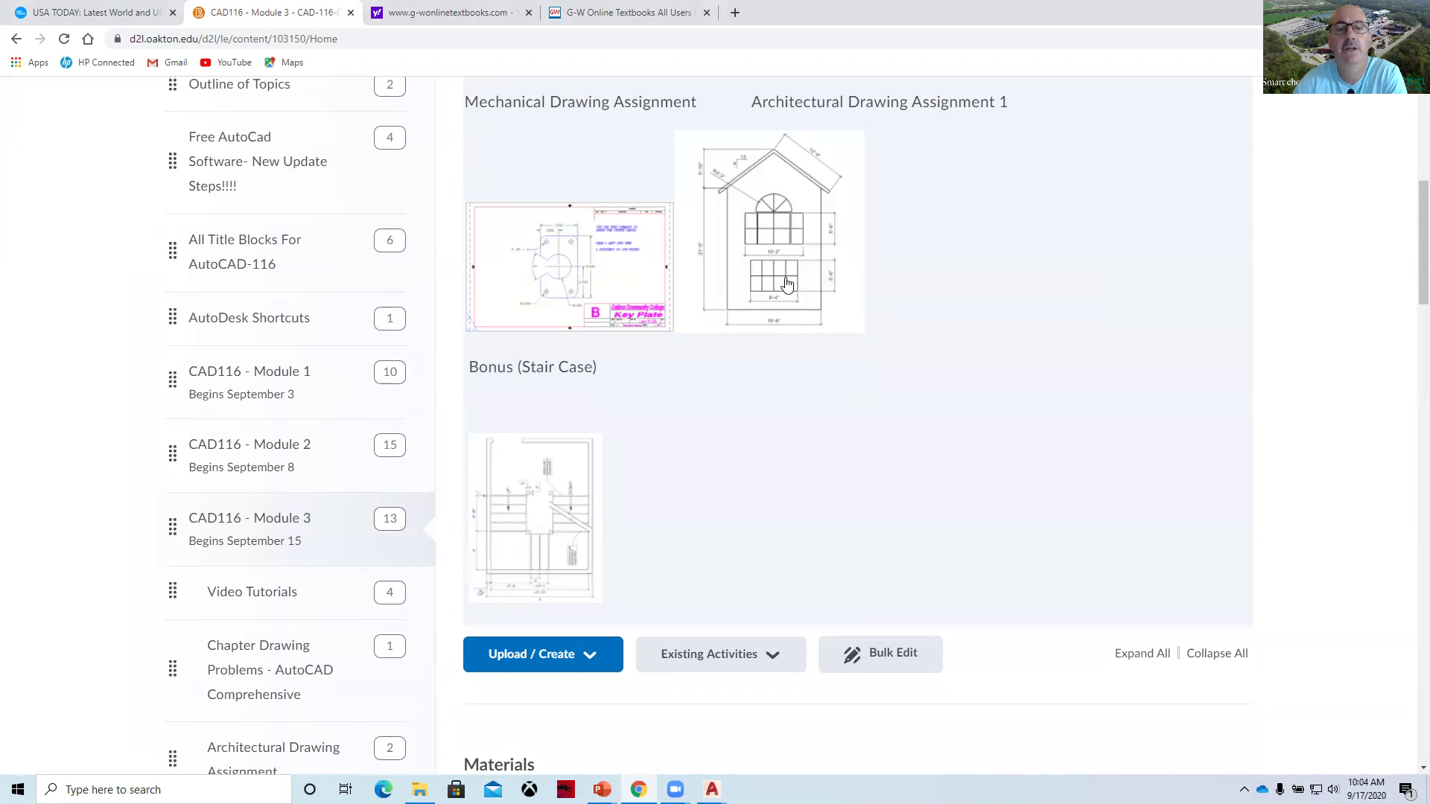
scroll(787, 283, down, 8)
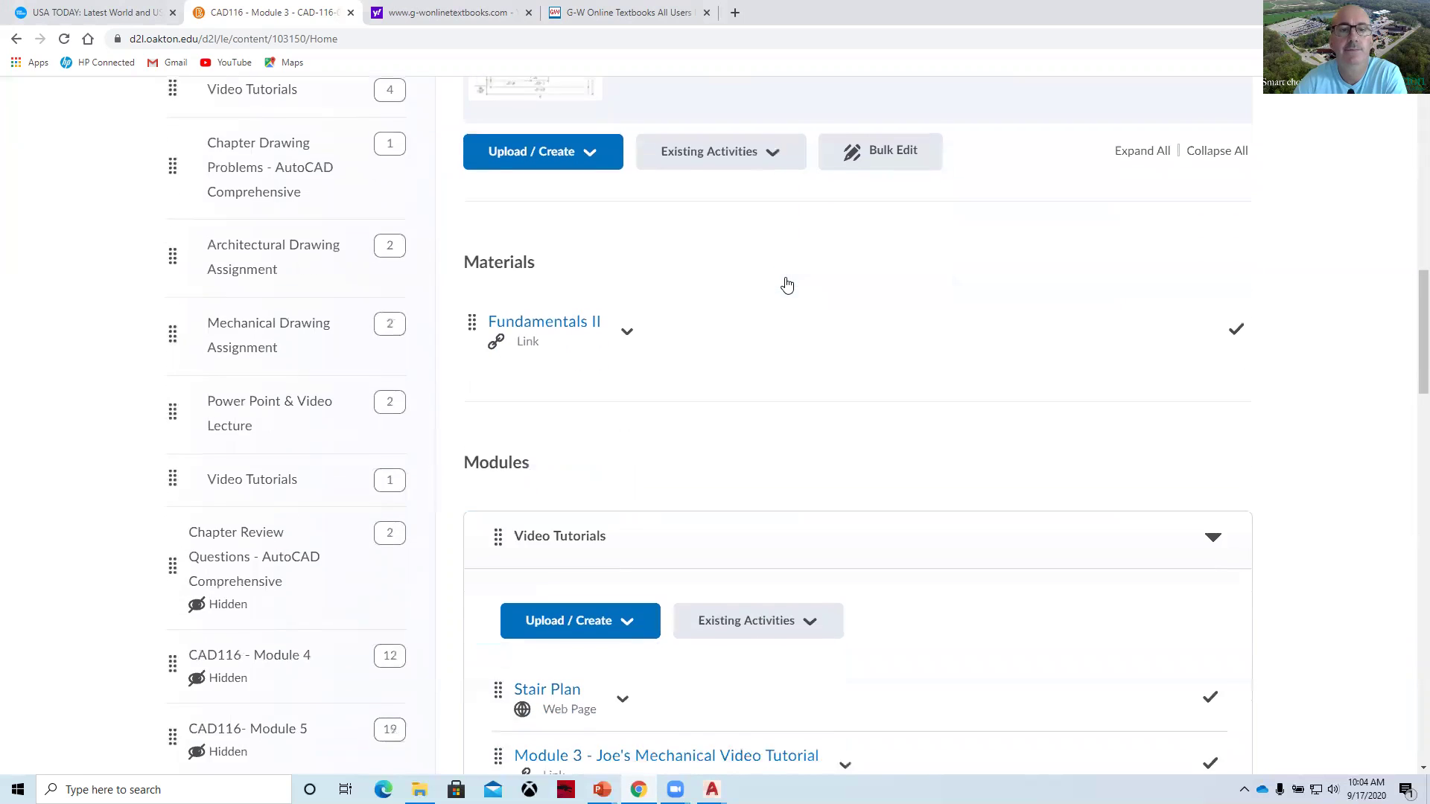
scroll(788, 284, down, 2)
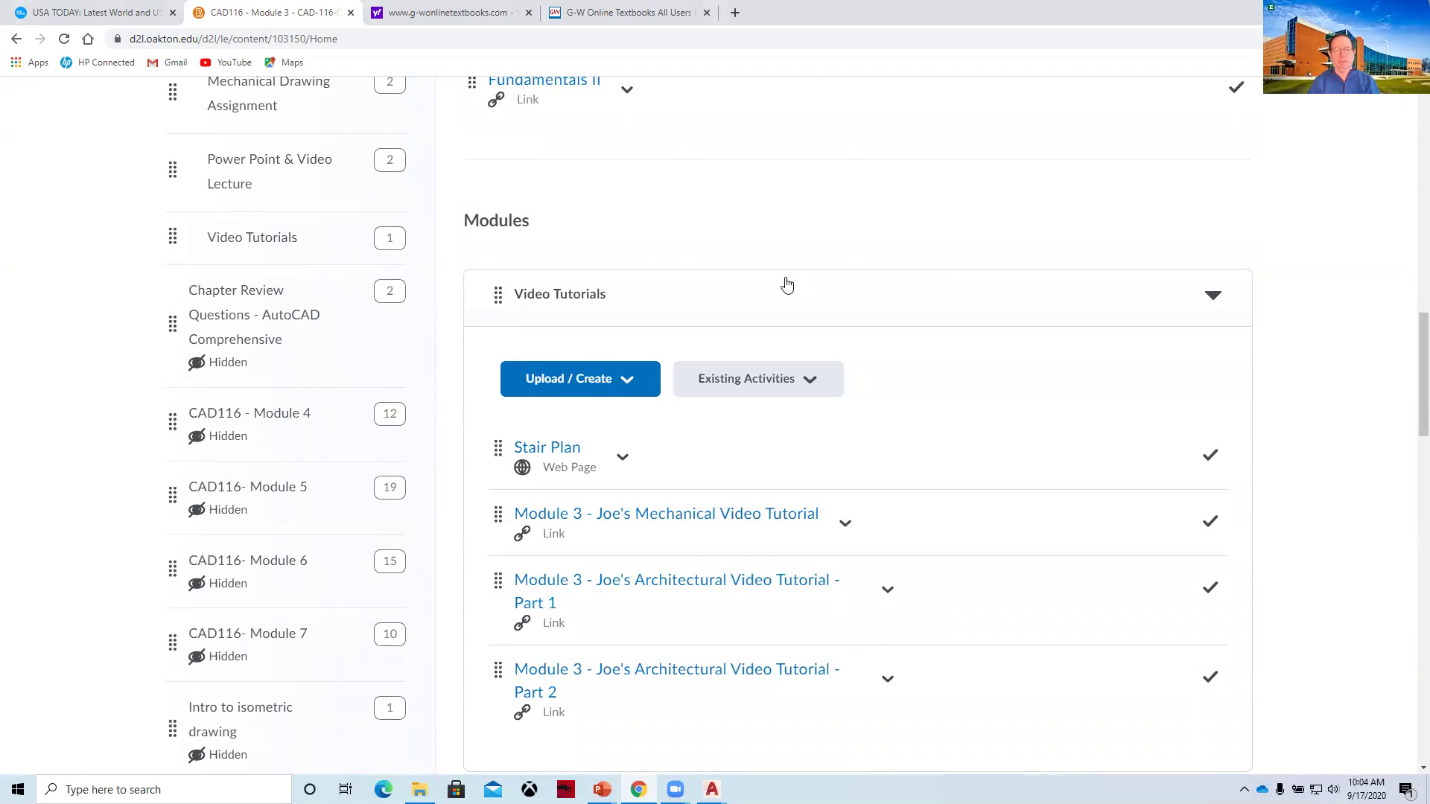
scroll(787, 284, up, 7)
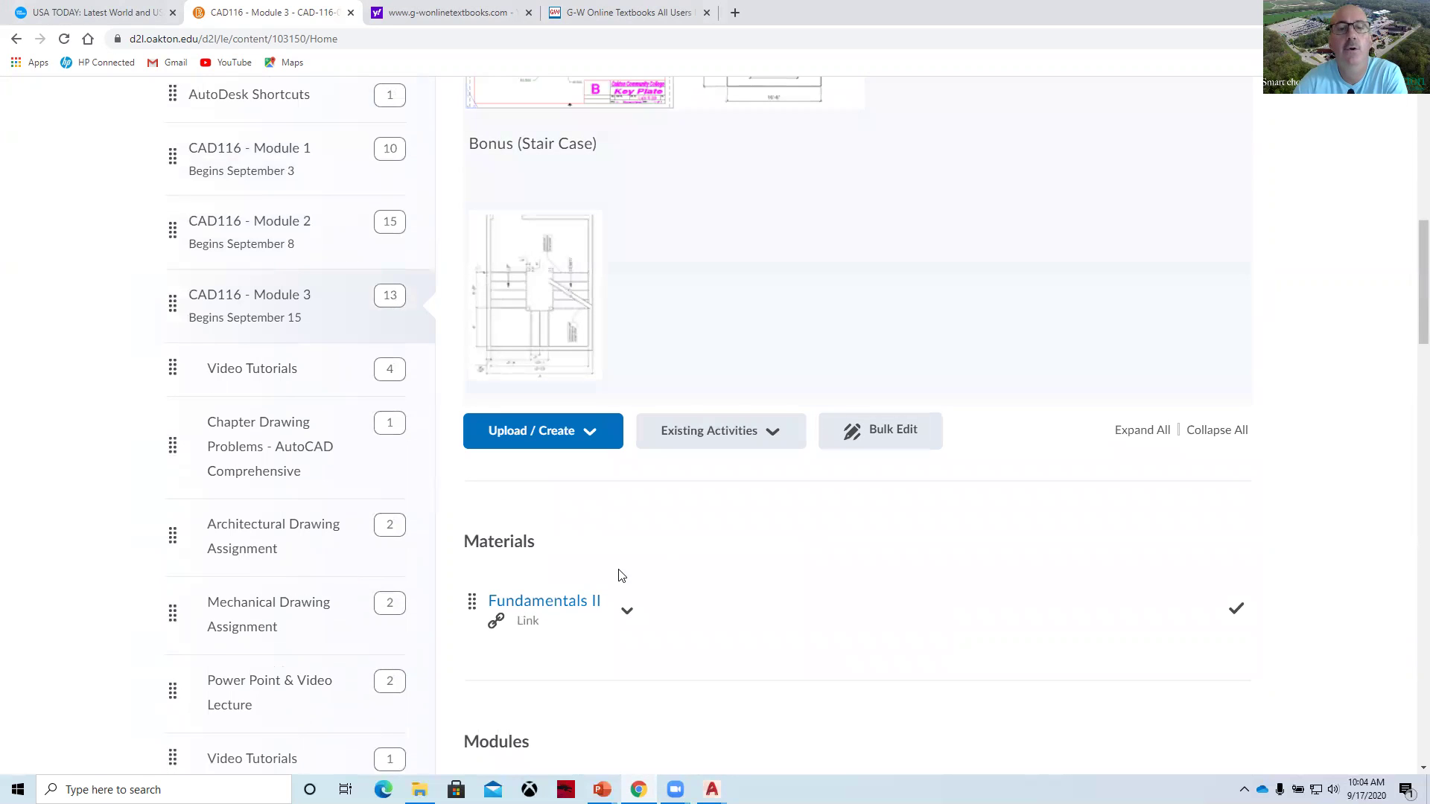
Open the Fundamentals II web page, scroll through it and return to the top.
click(560, 605)
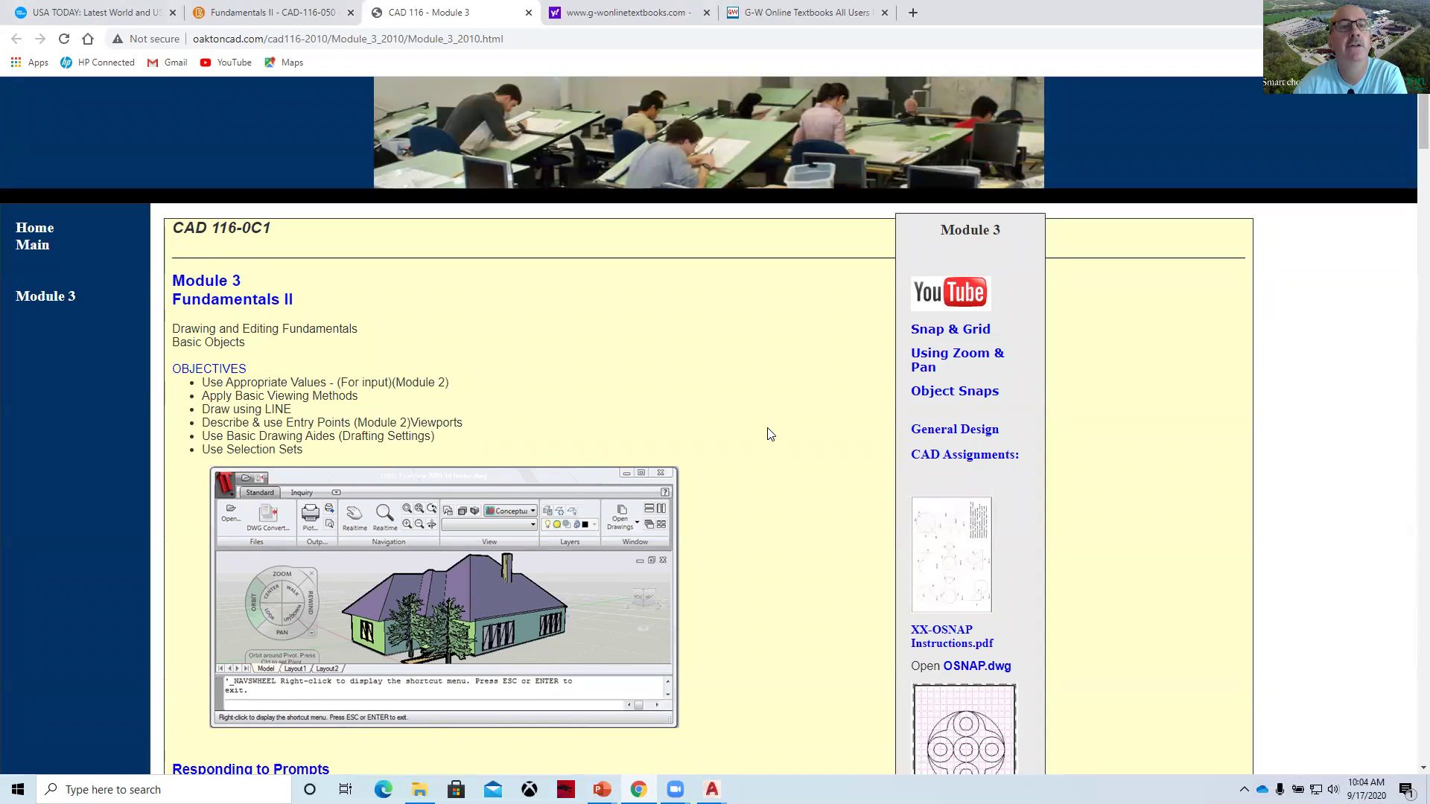
scroll(770, 434, down, 6)
scroll(771, 434, down, 9)
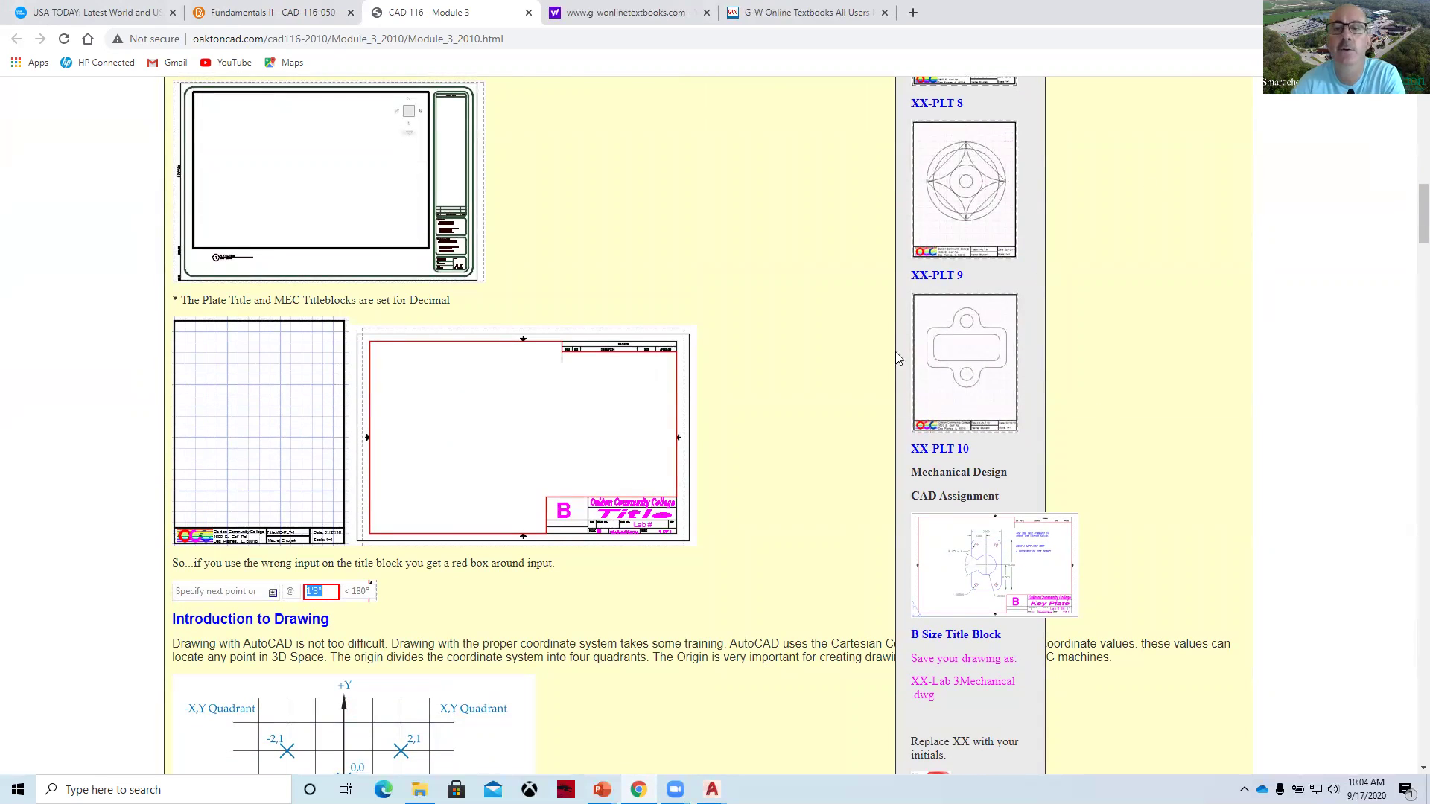
scroll(779, 369, down, 1)
scroll(779, 369, down, 10)
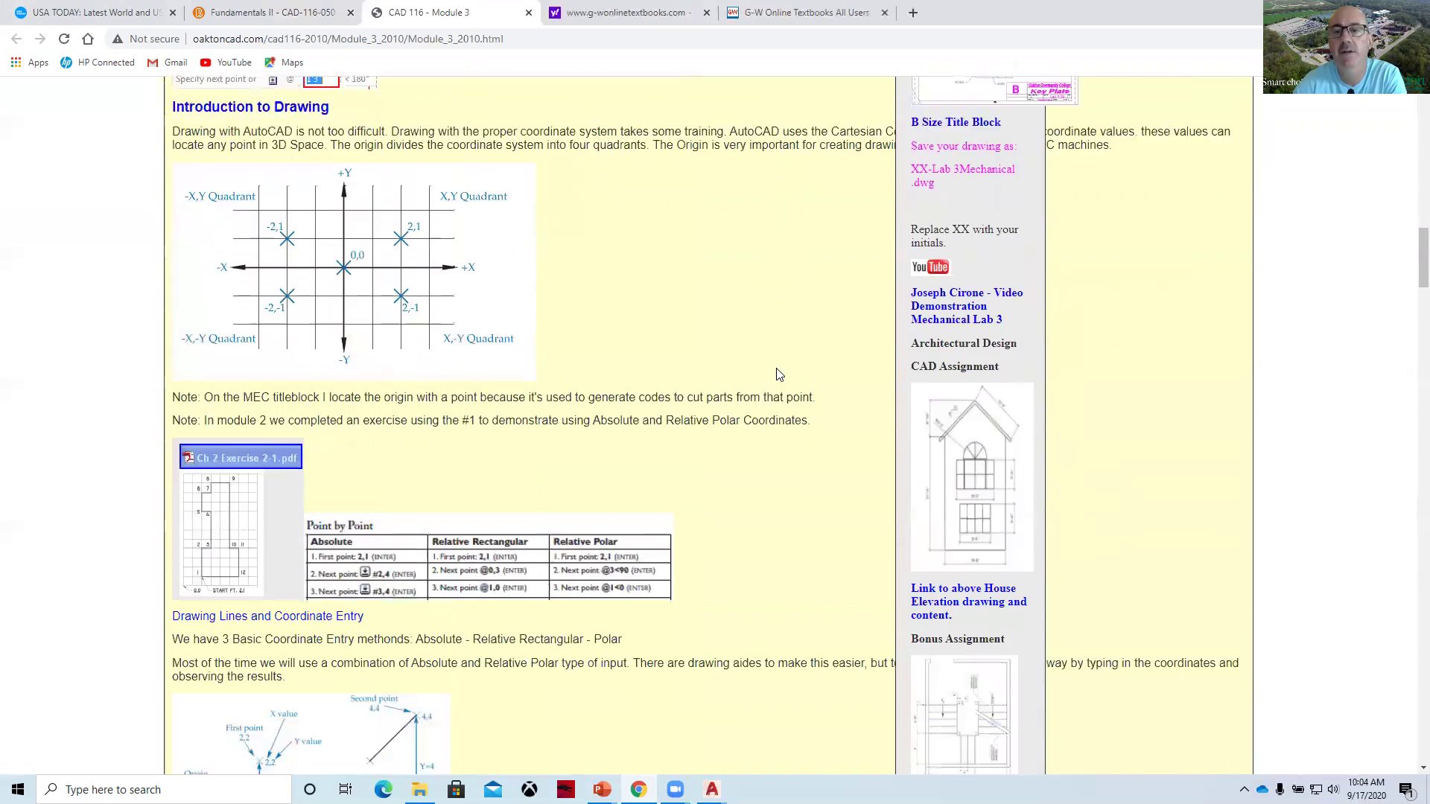
scroll(778, 373, down, 11)
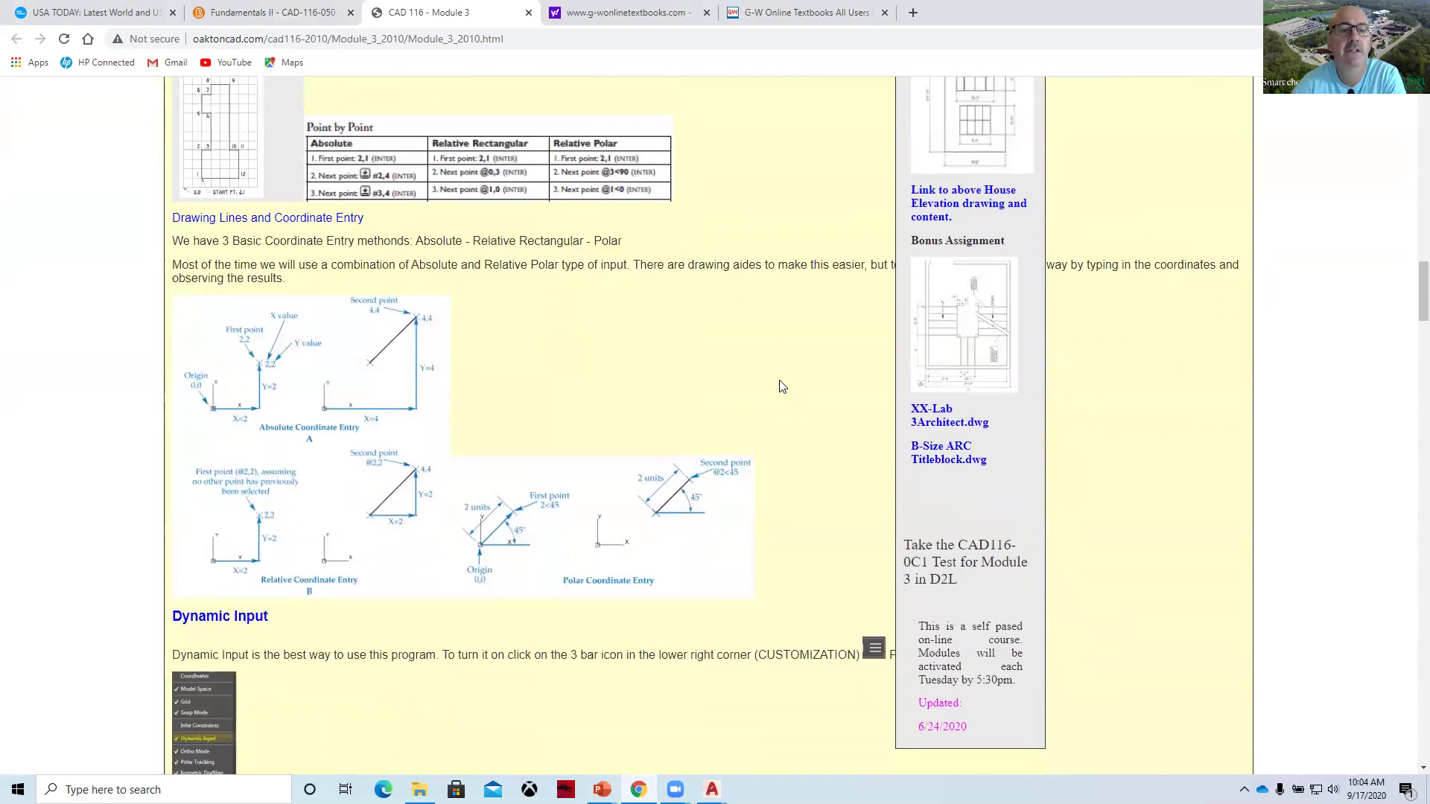
scroll(779, 385, down, 8)
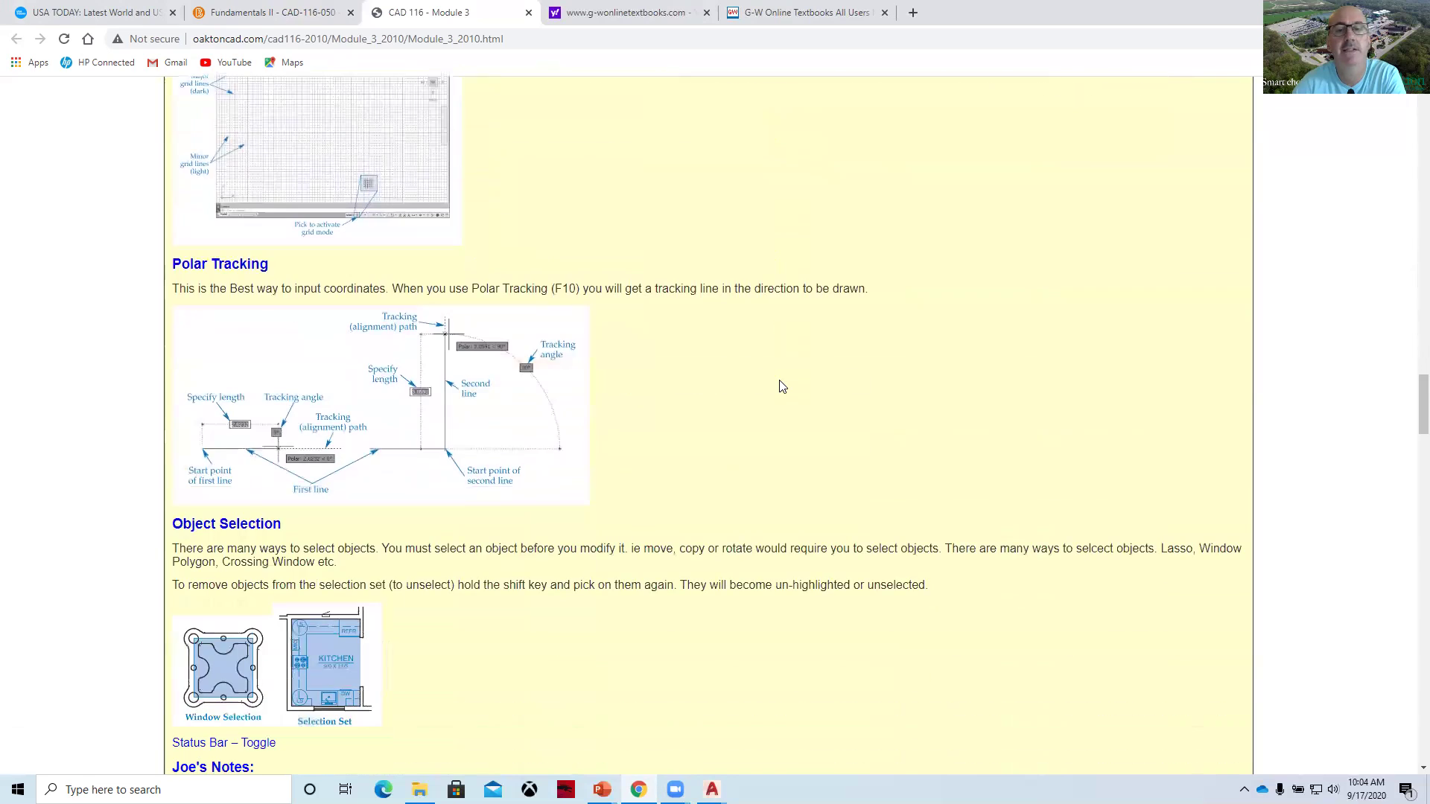
drag(1409, 419, 1411, 127)
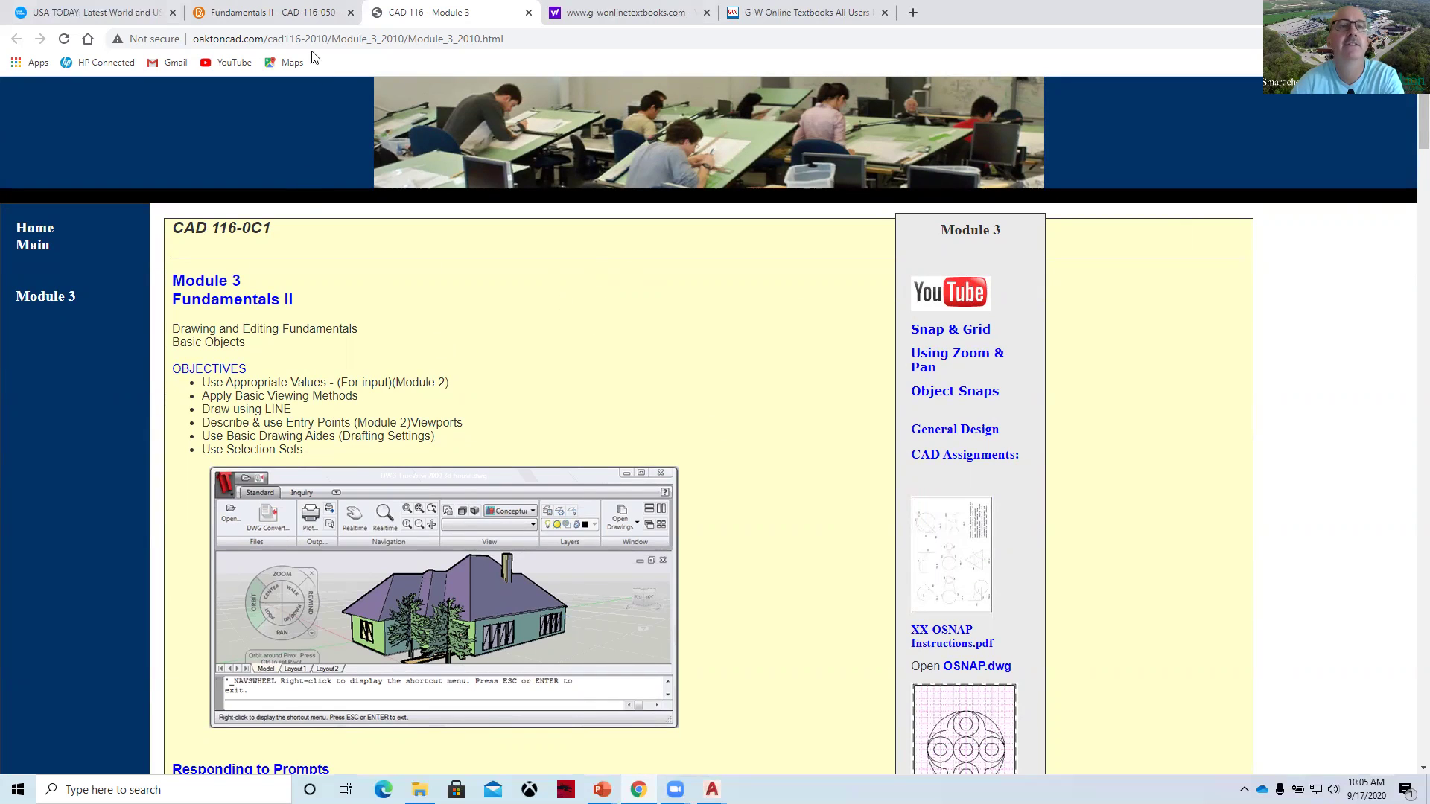
Go back to the Fundamentals II tab in D2L and return to the CAD-116-050 course homepage.
click(251, 15)
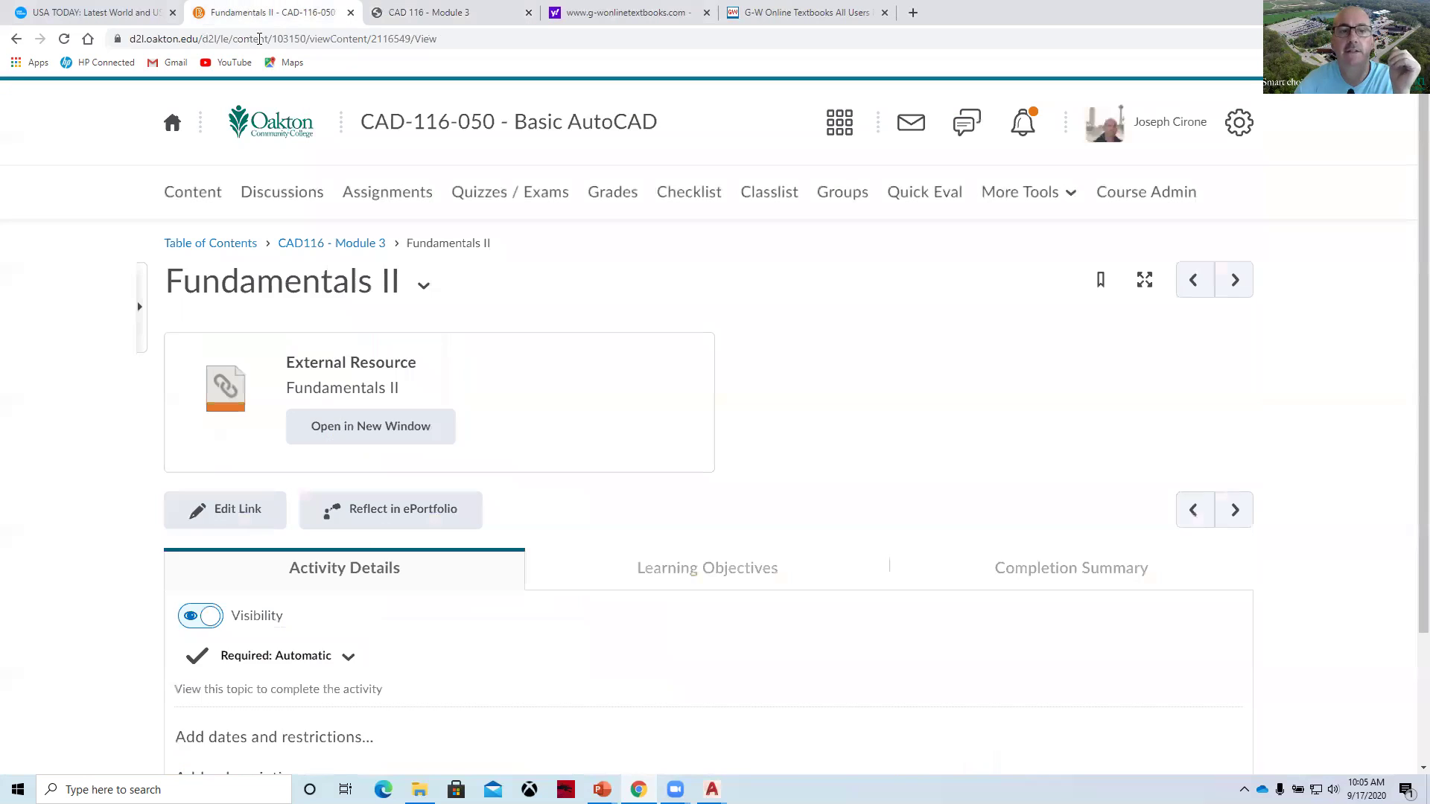
scroll(945, 555, down, 2)
scroll(945, 560, up, 2)
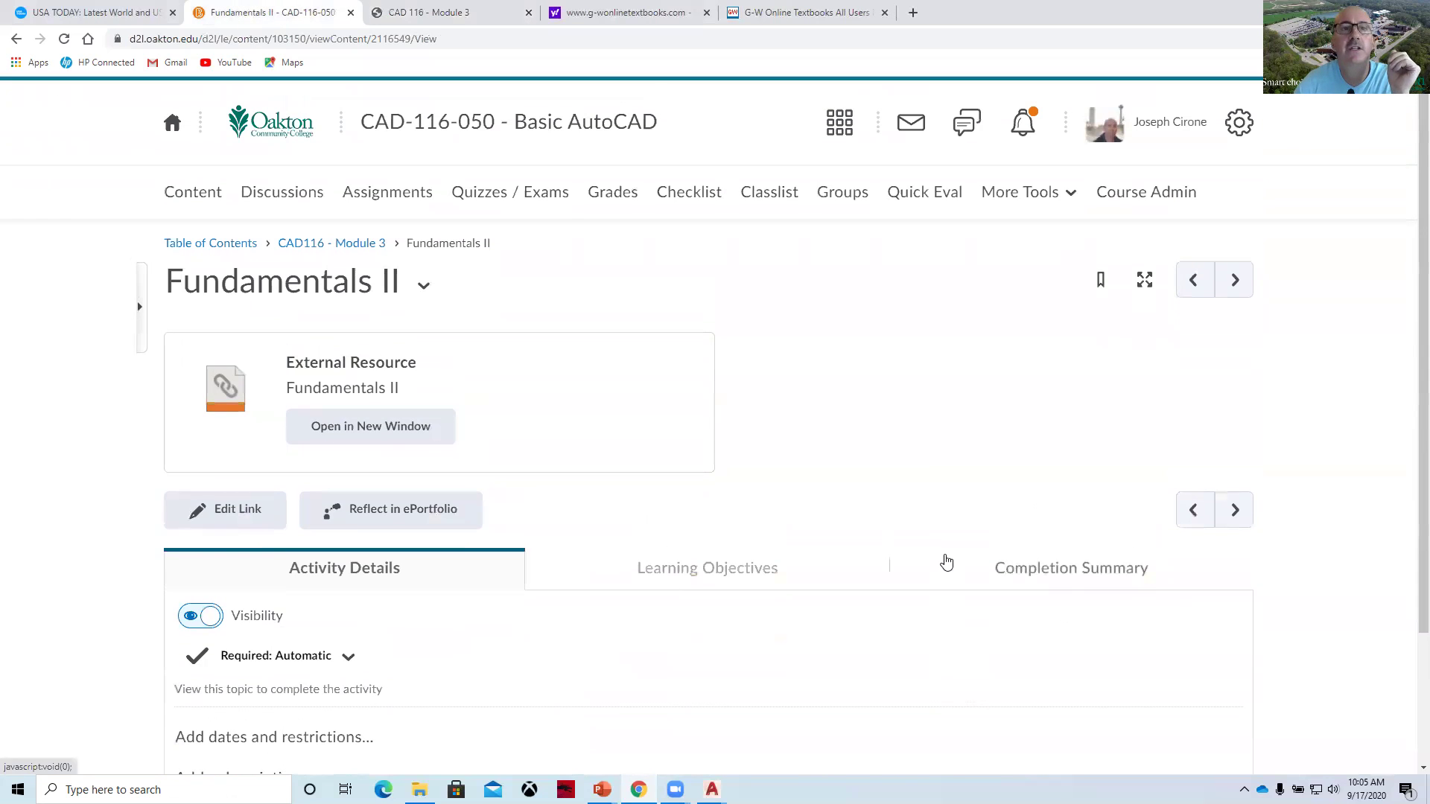
click(551, 133)
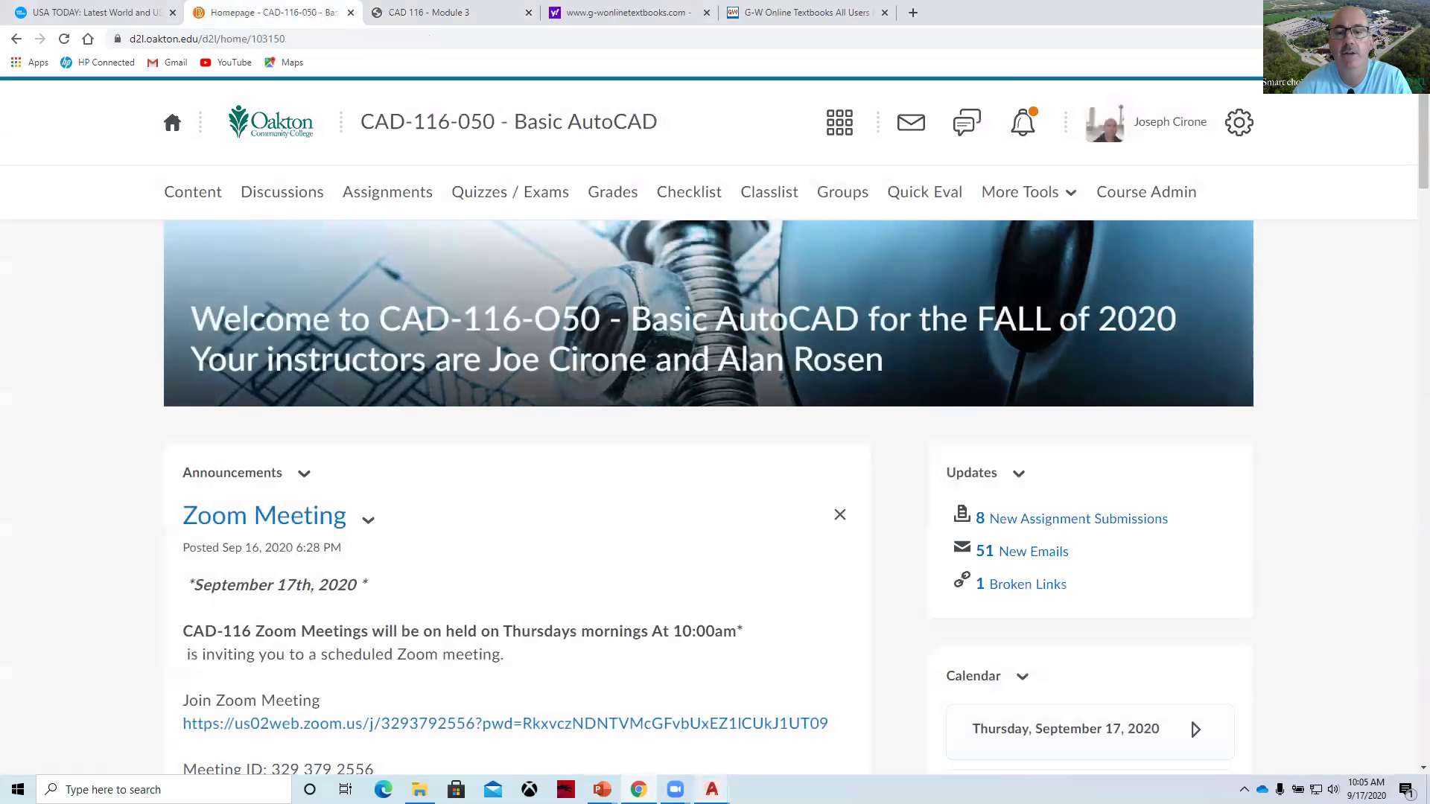
Bring the JC-PLT1-10 drawing to the front and turn on the classic menu bar.
mouse_move(711, 789)
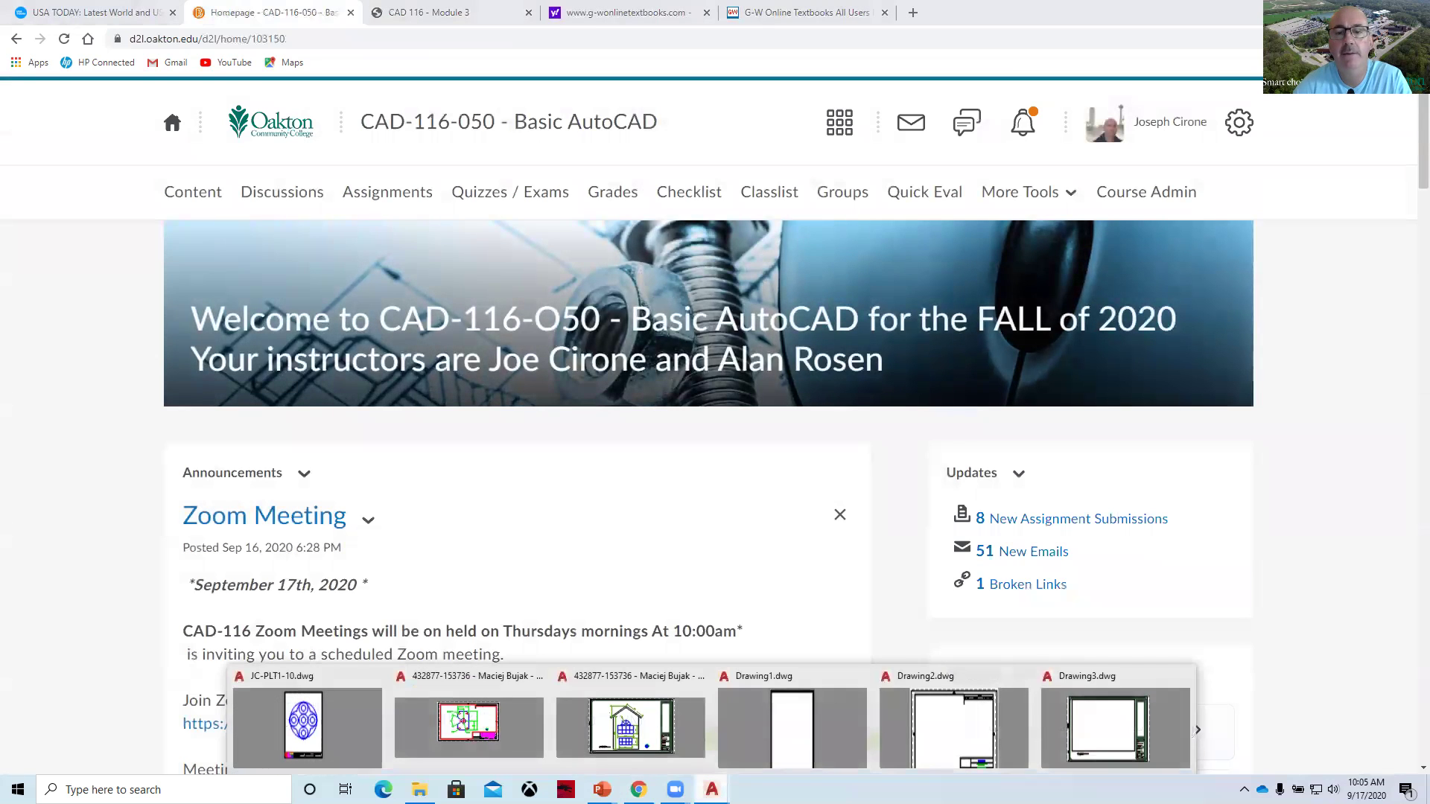
click(313, 729)
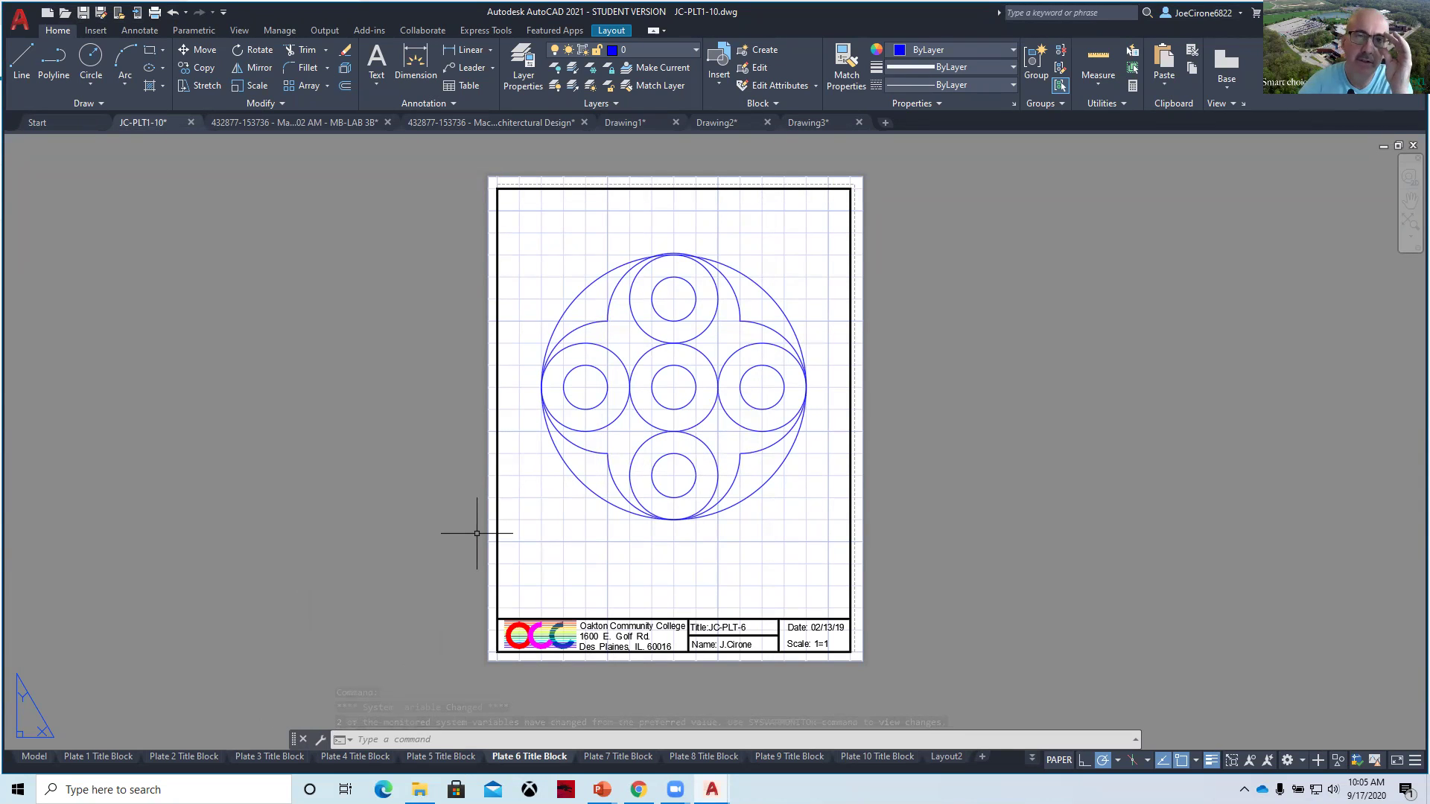
click(224, 12)
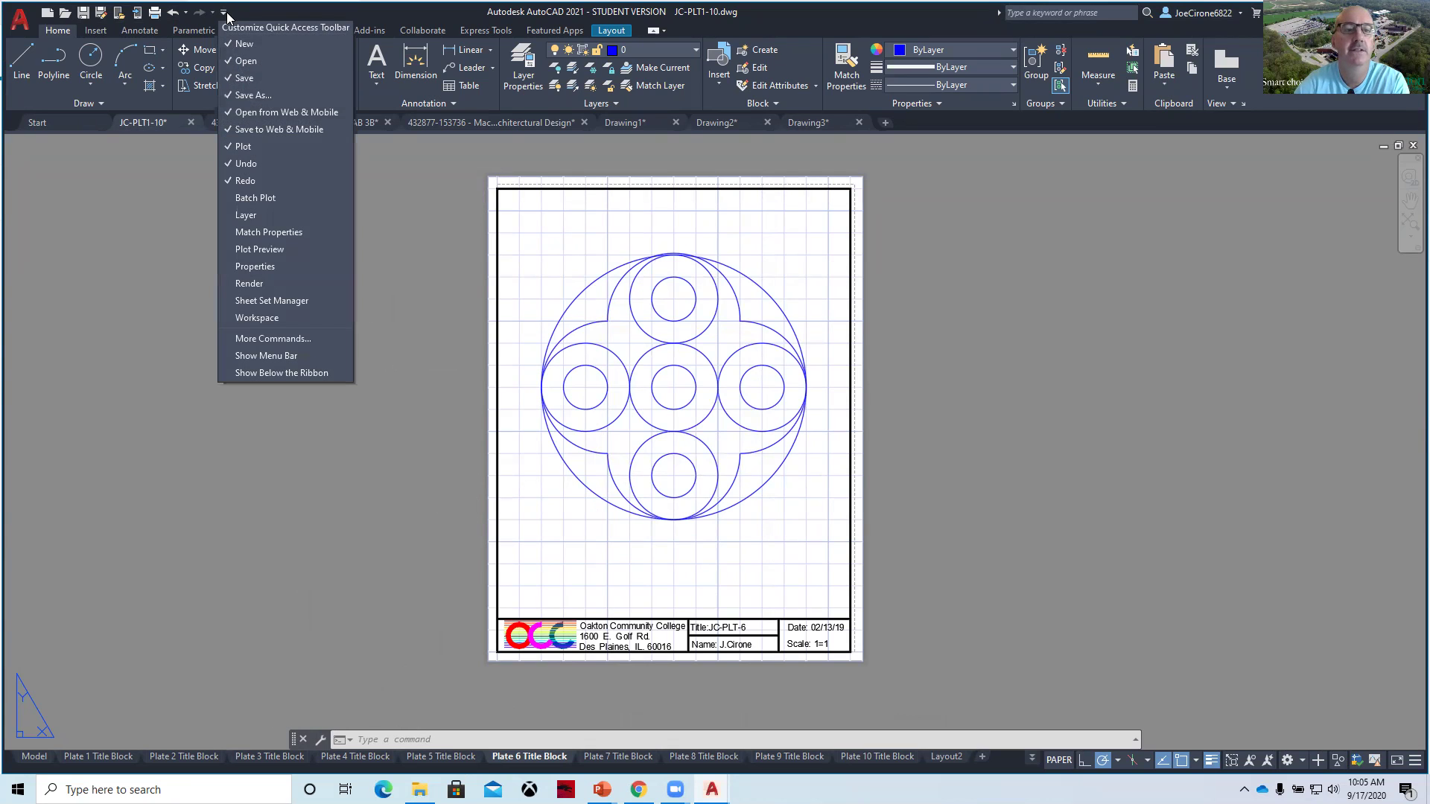
click(281, 357)
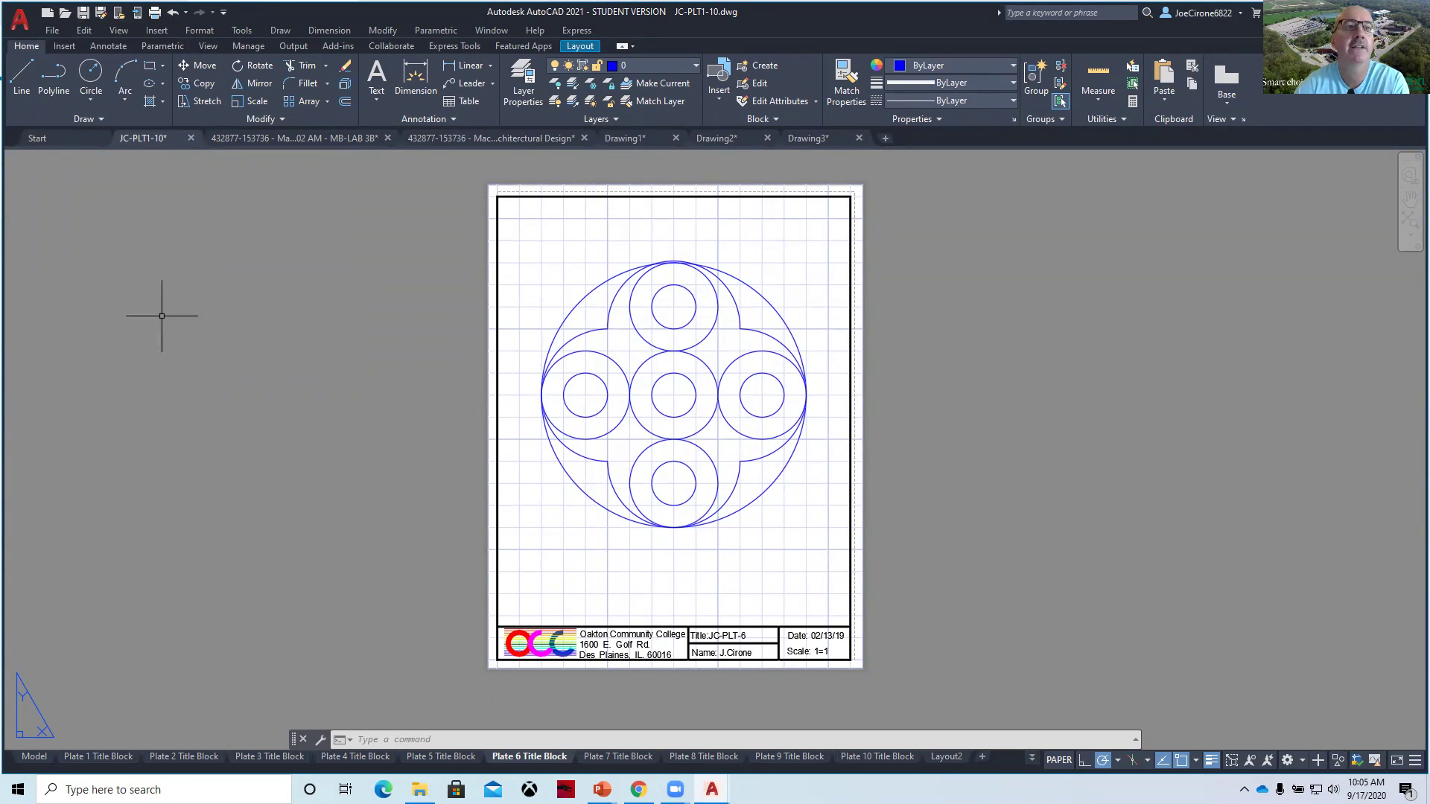
Open Tools > Drafting Settings and review the Polar Tracking and Object Snap tabs.
click(242, 31)
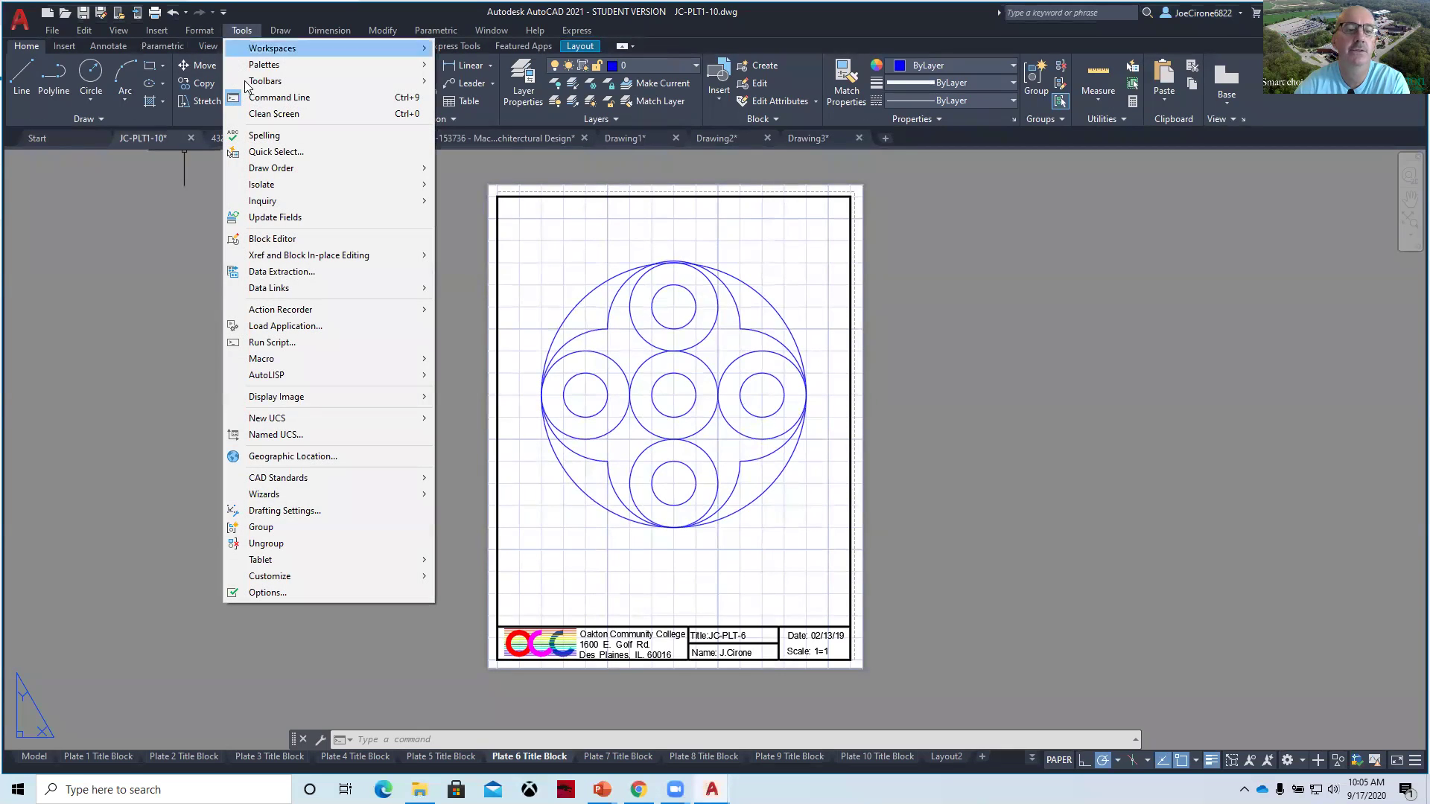
click(275, 511)
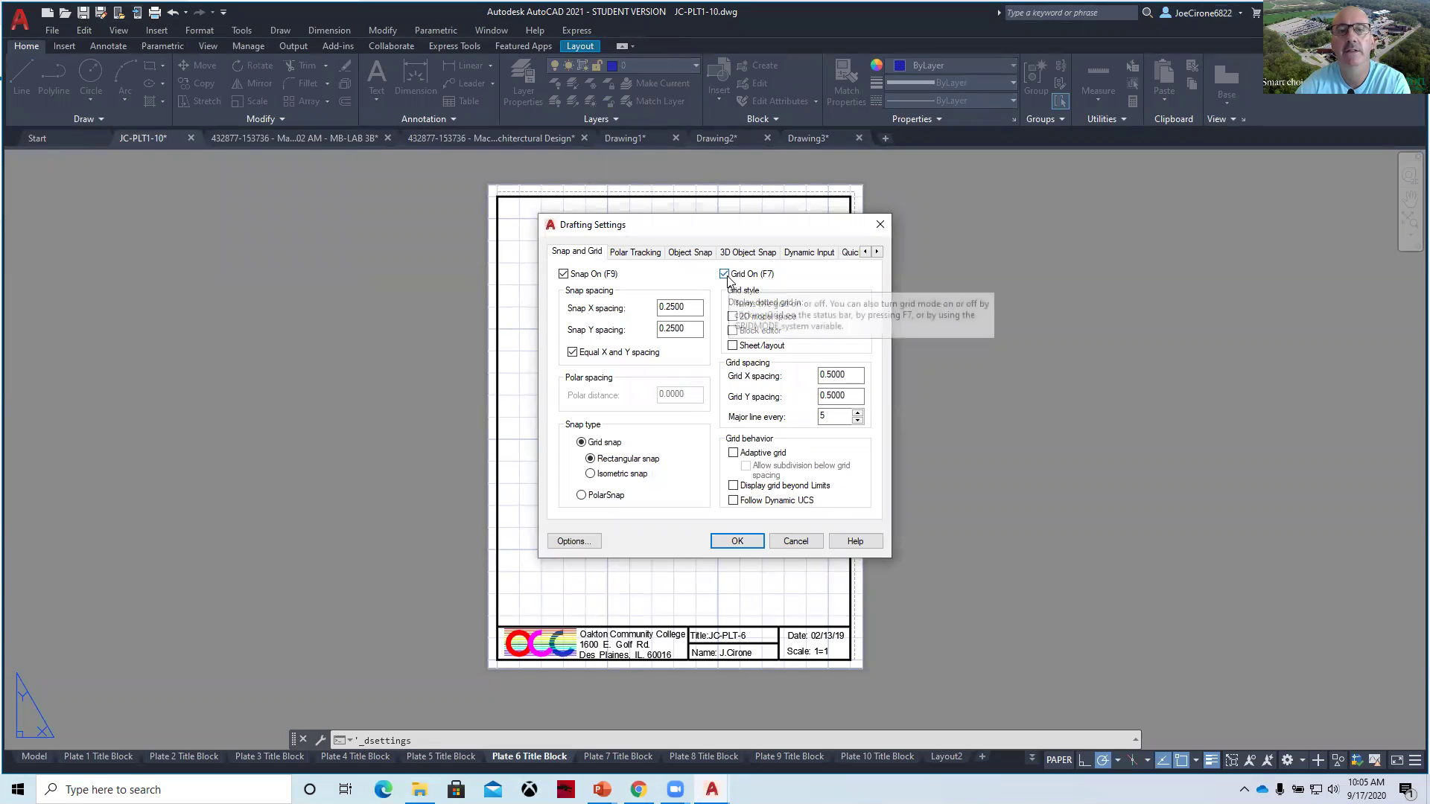
click(634, 257)
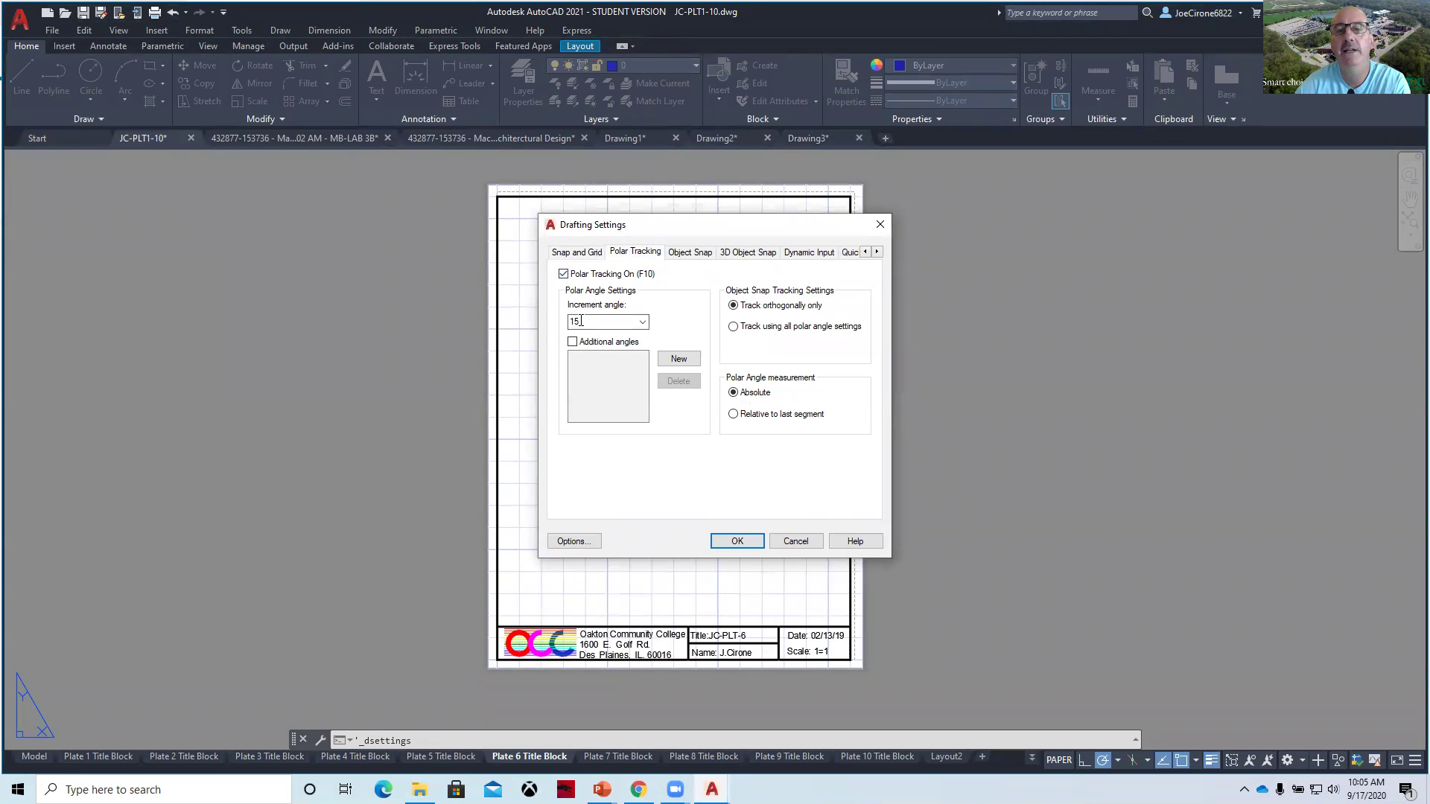
click(688, 254)
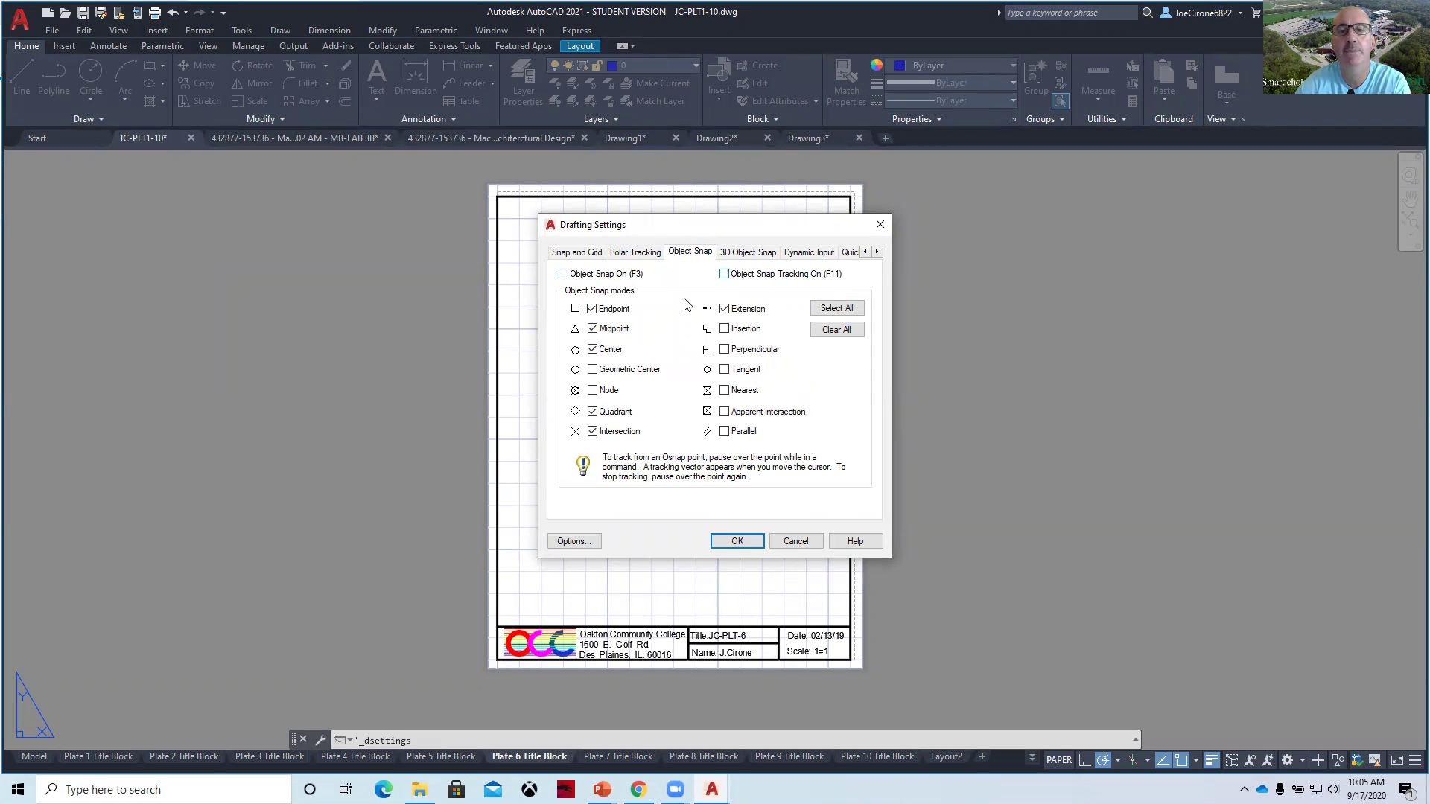
Close Drafting Settings and set the current object colour to orange (242,103,34).
click(728, 544)
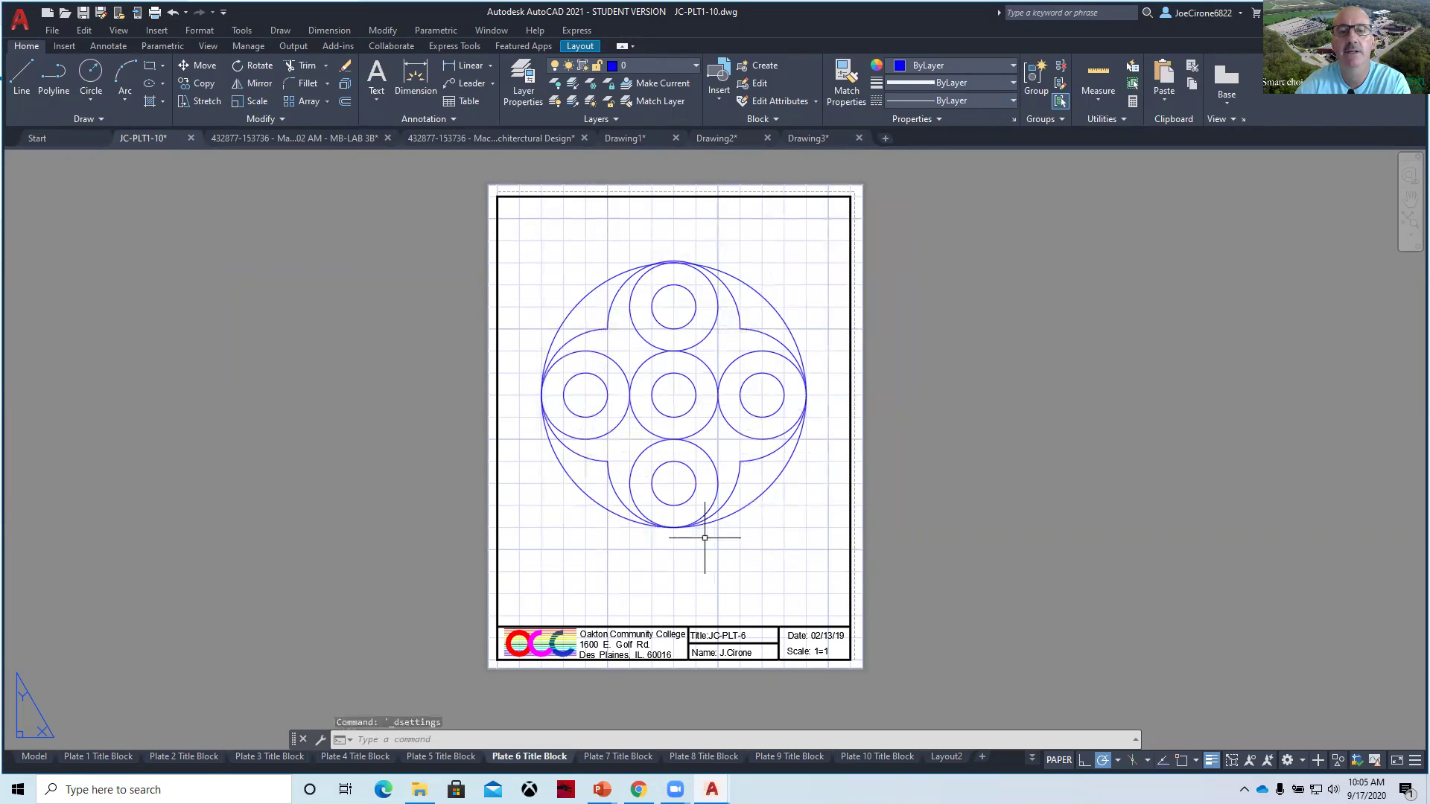
click(1008, 69)
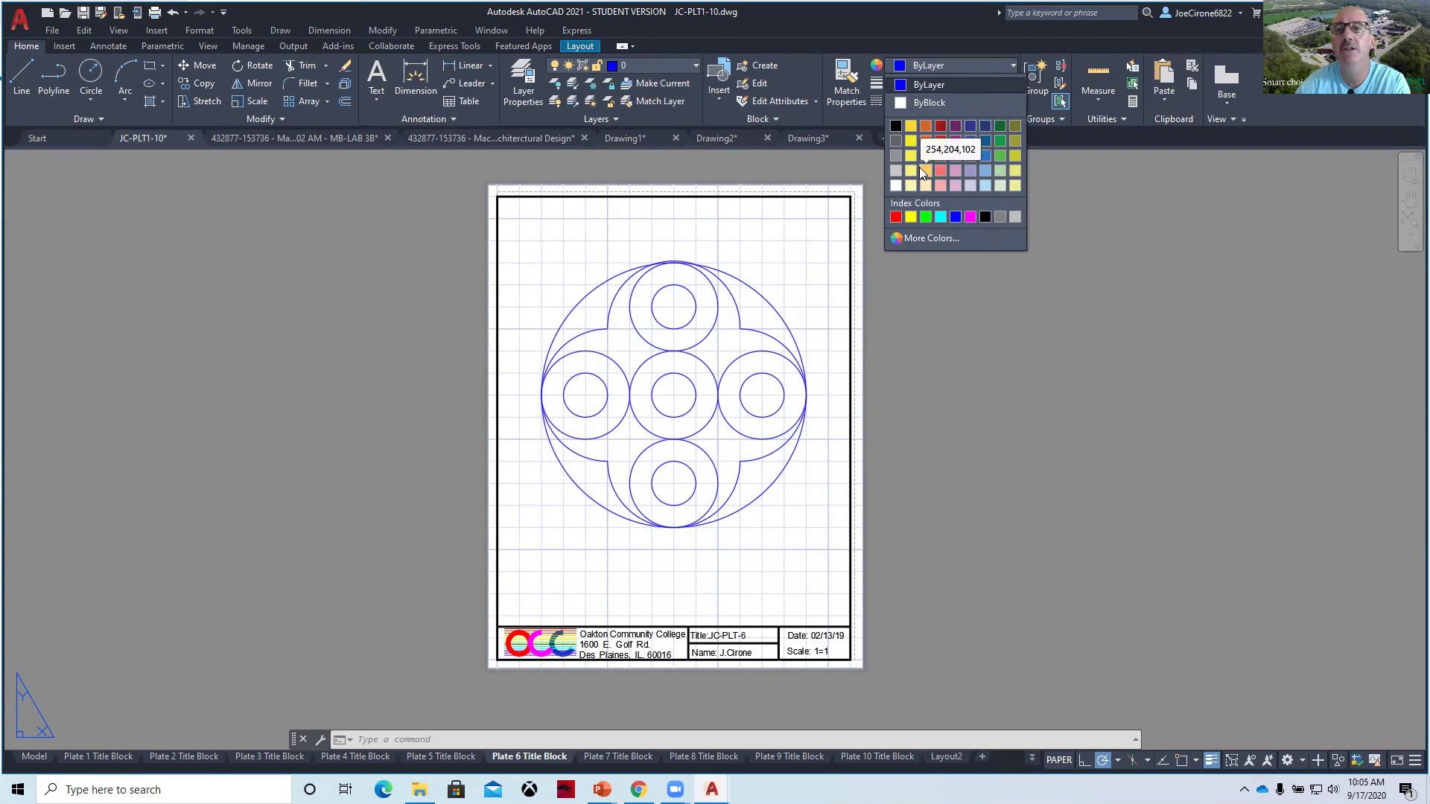
click(925, 141)
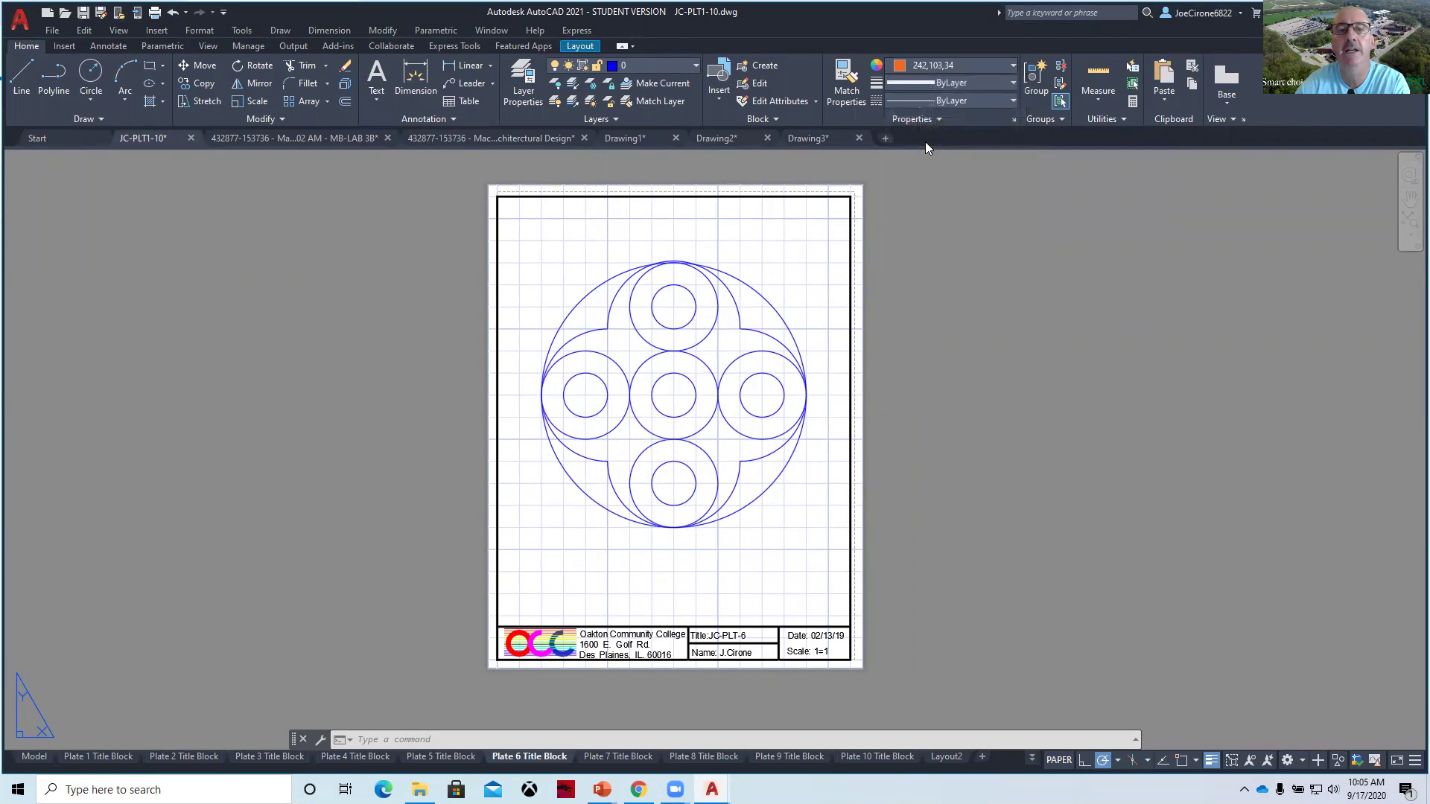
Draw the centre ring pair as circles of radius 0.5 and 1.
click(90, 82)
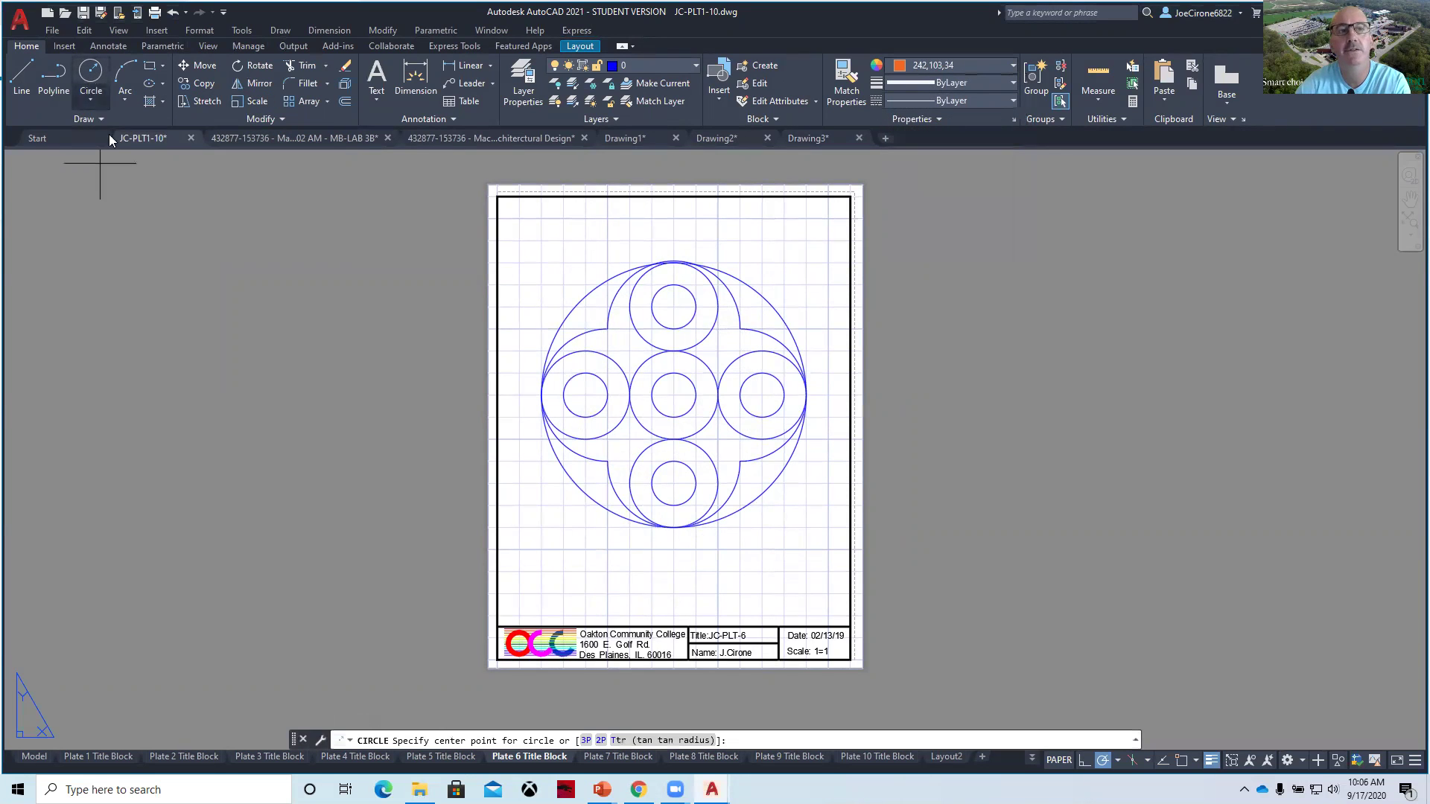
click(674, 394)
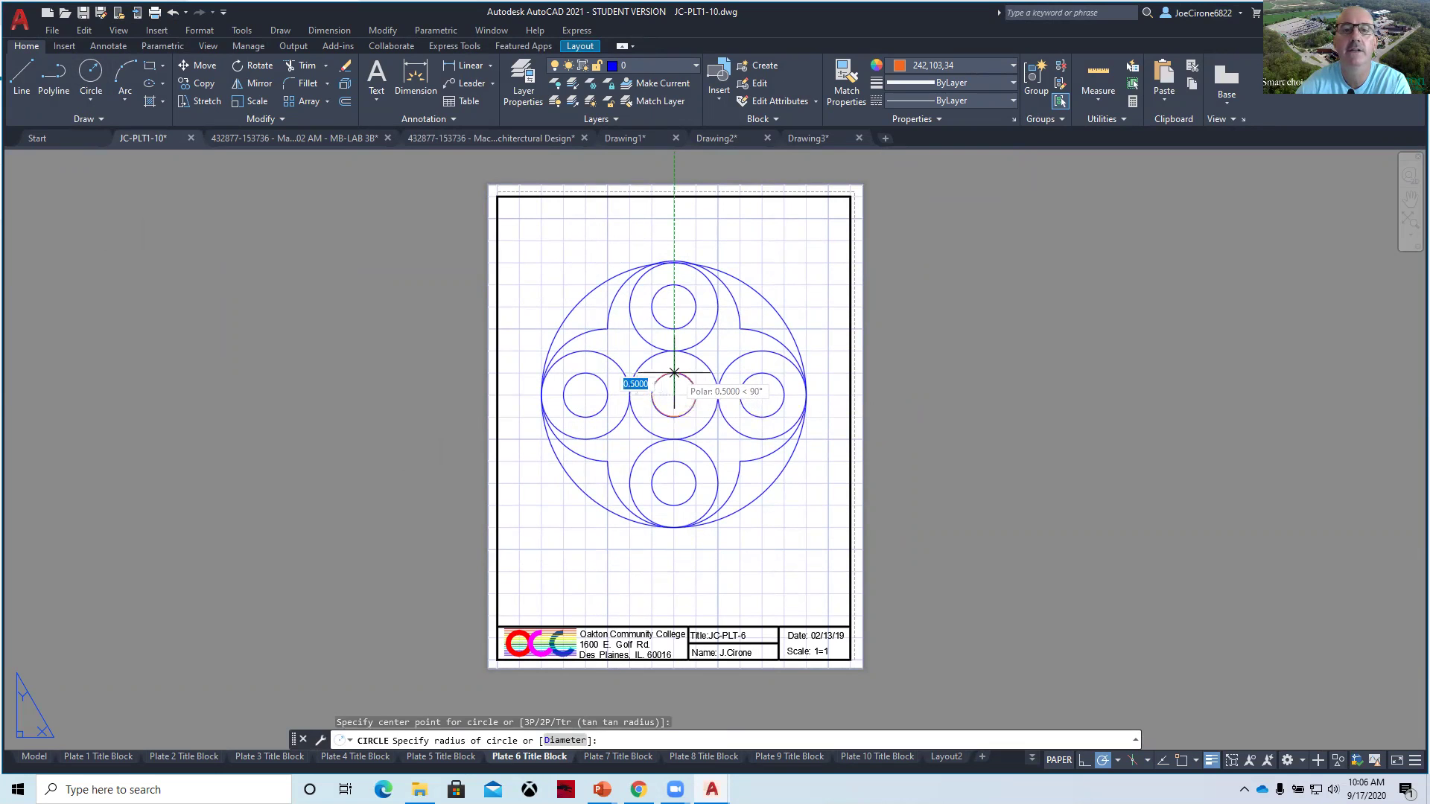
click(674, 372)
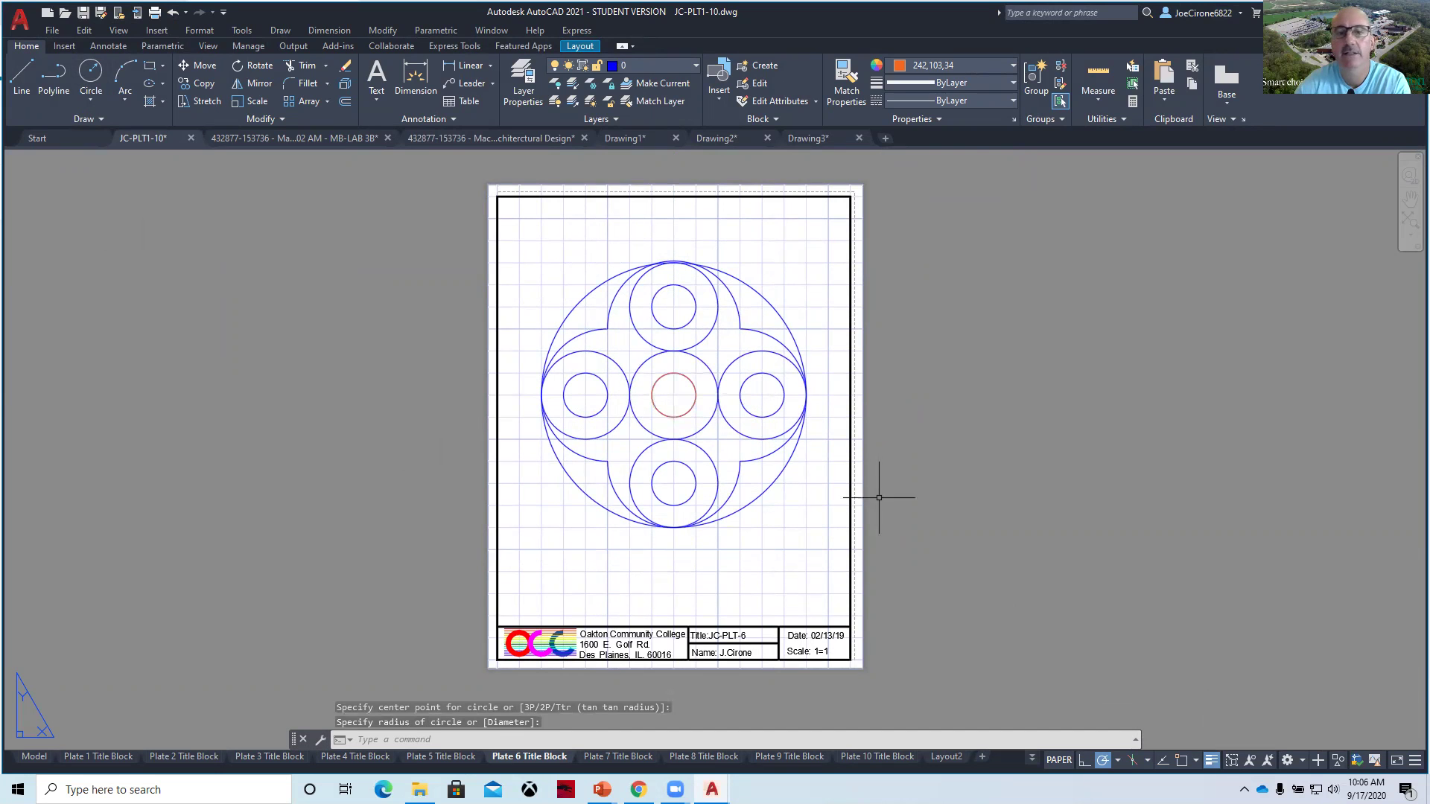
scroll(661, 389, up, 3)
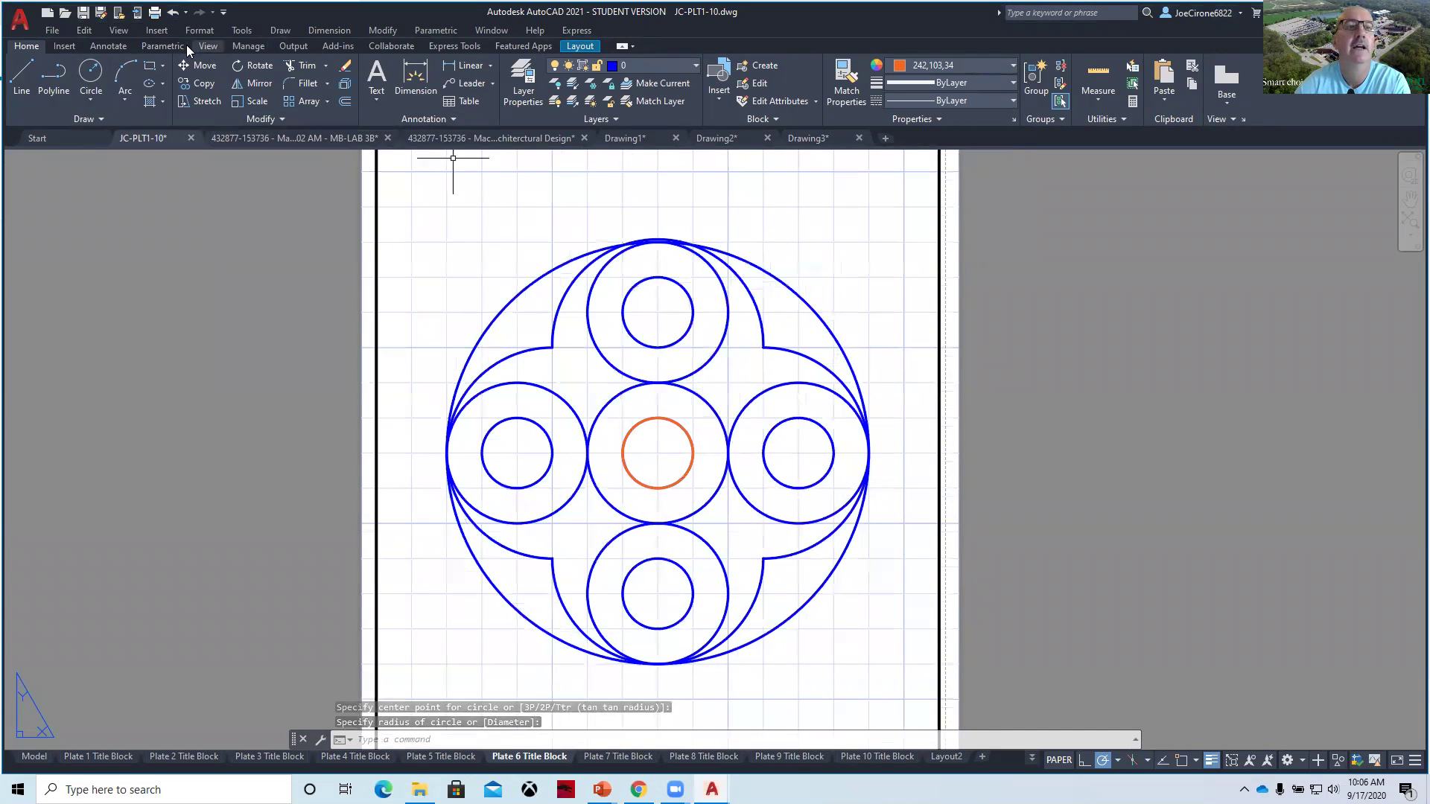
right_click(467, 241)
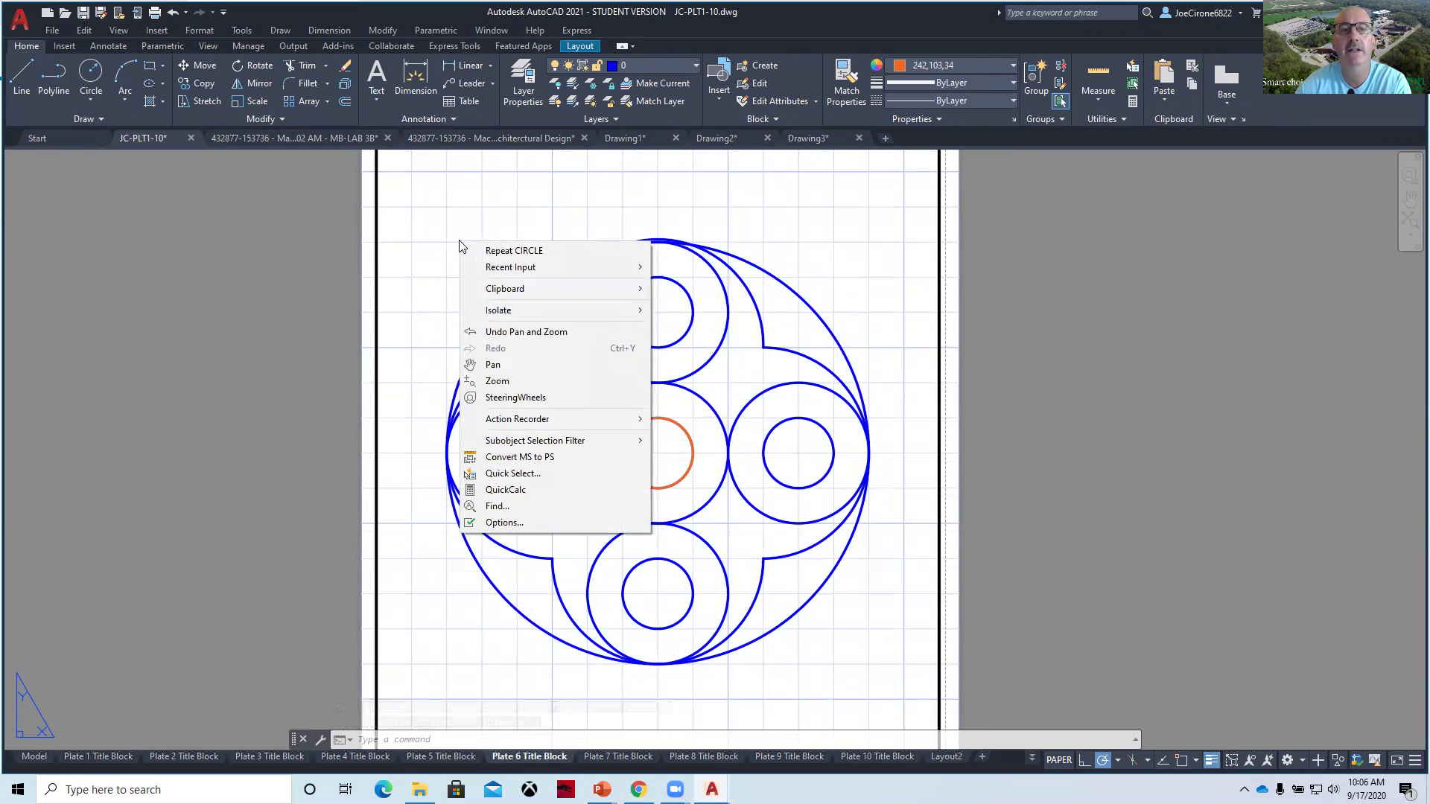
click(506, 250)
click(658, 452)
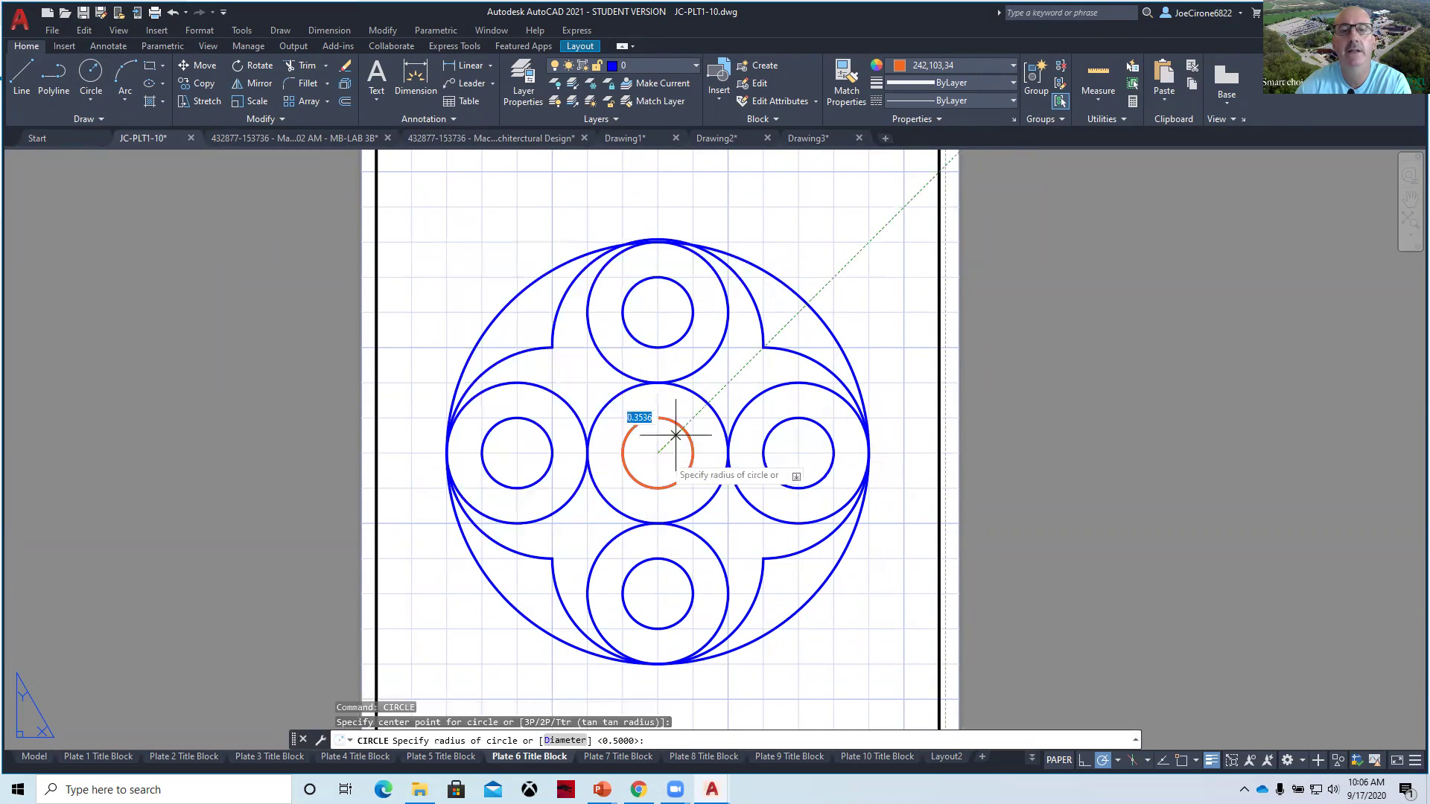
click(657, 382)
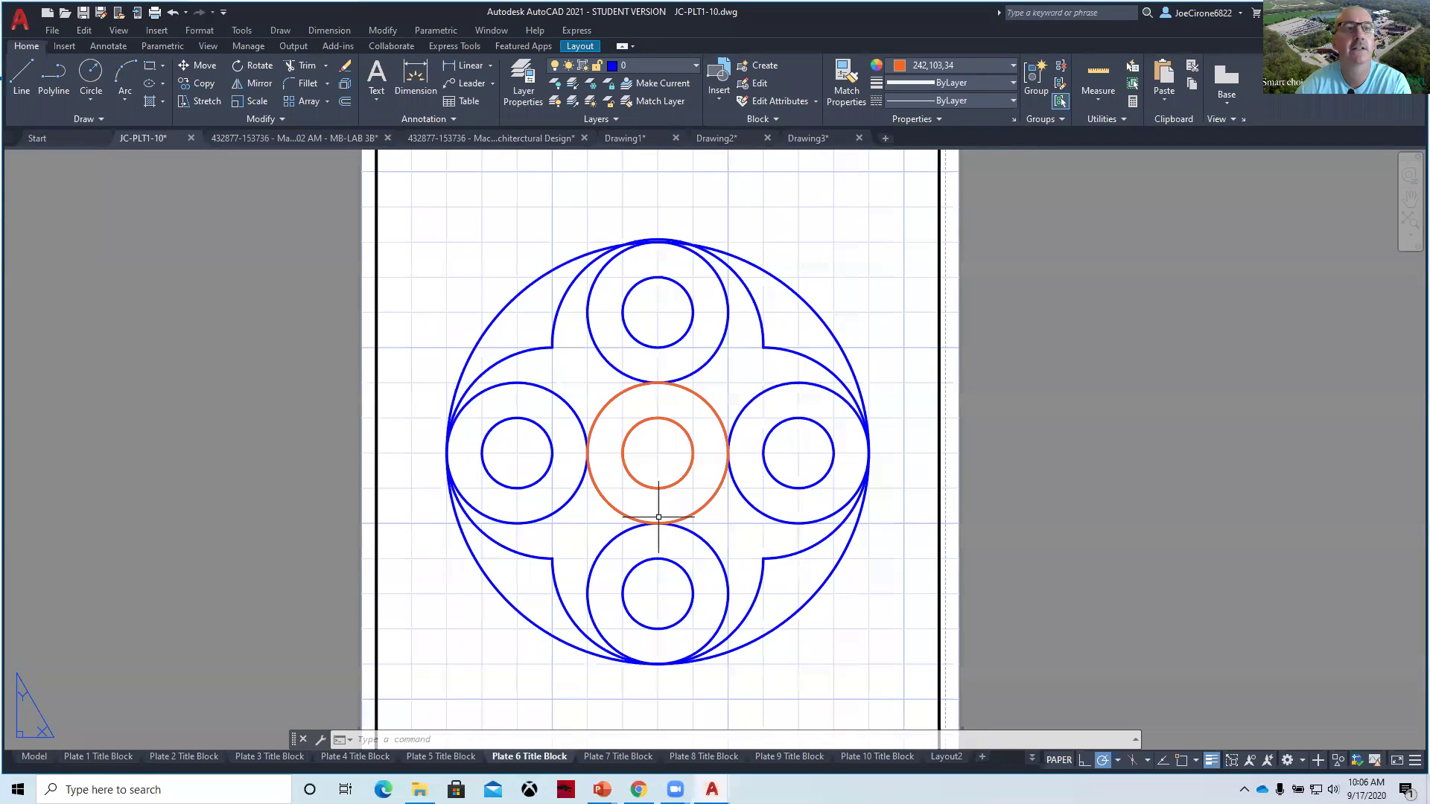
Draw the right ring pair as circles of radius 0.5 and 1.
click(88, 82)
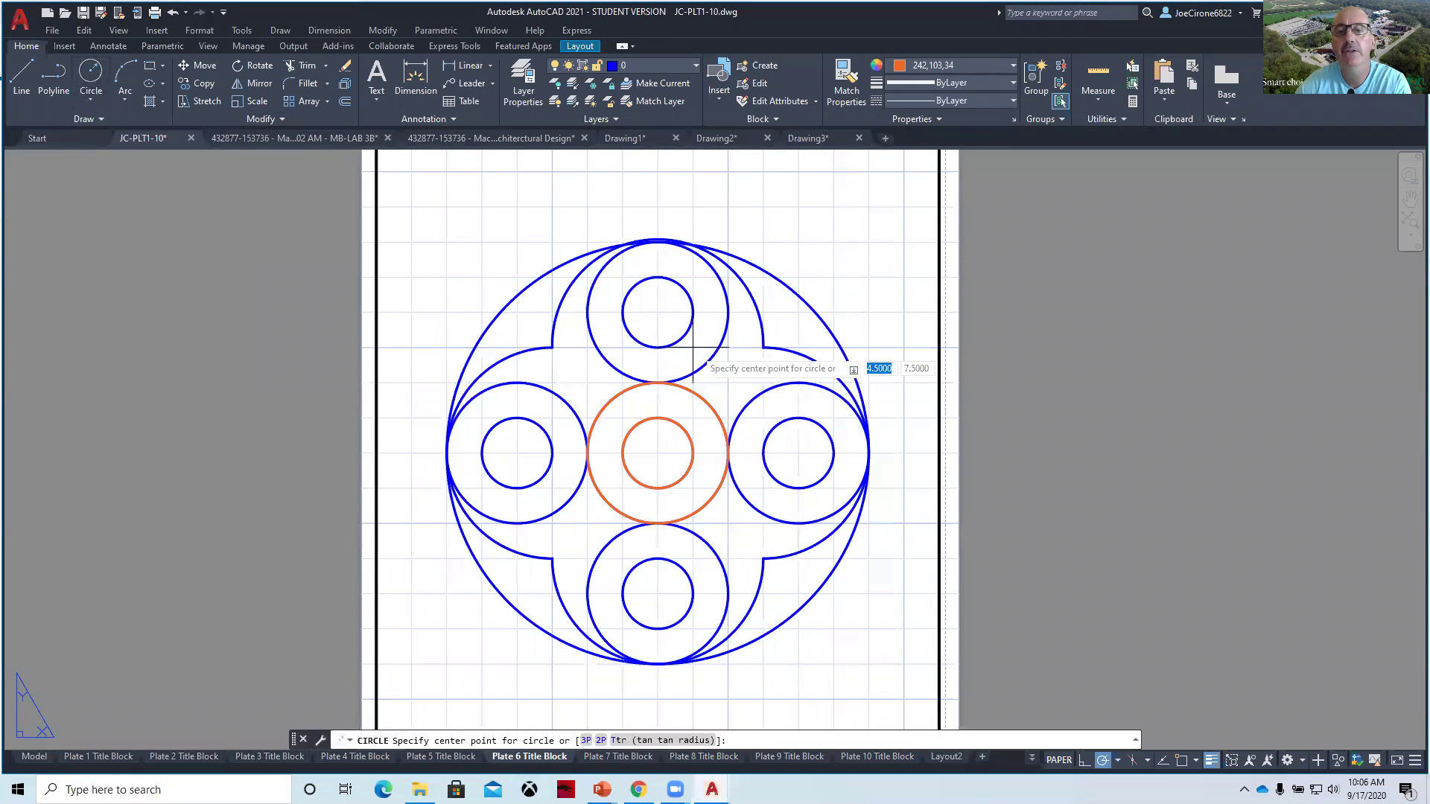
click(798, 453)
click(798, 417)
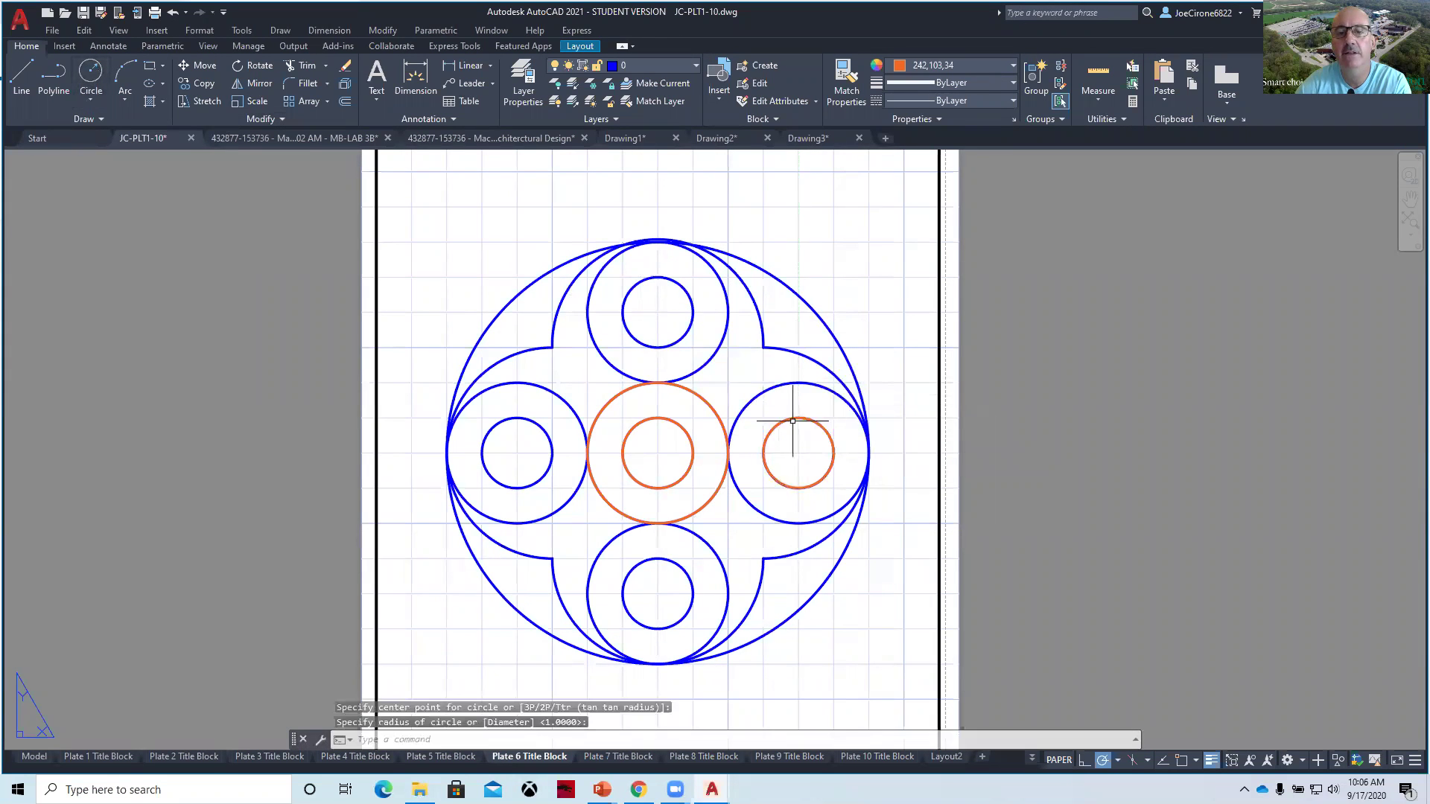
right_click(917, 428)
click(949, 439)
click(798, 452)
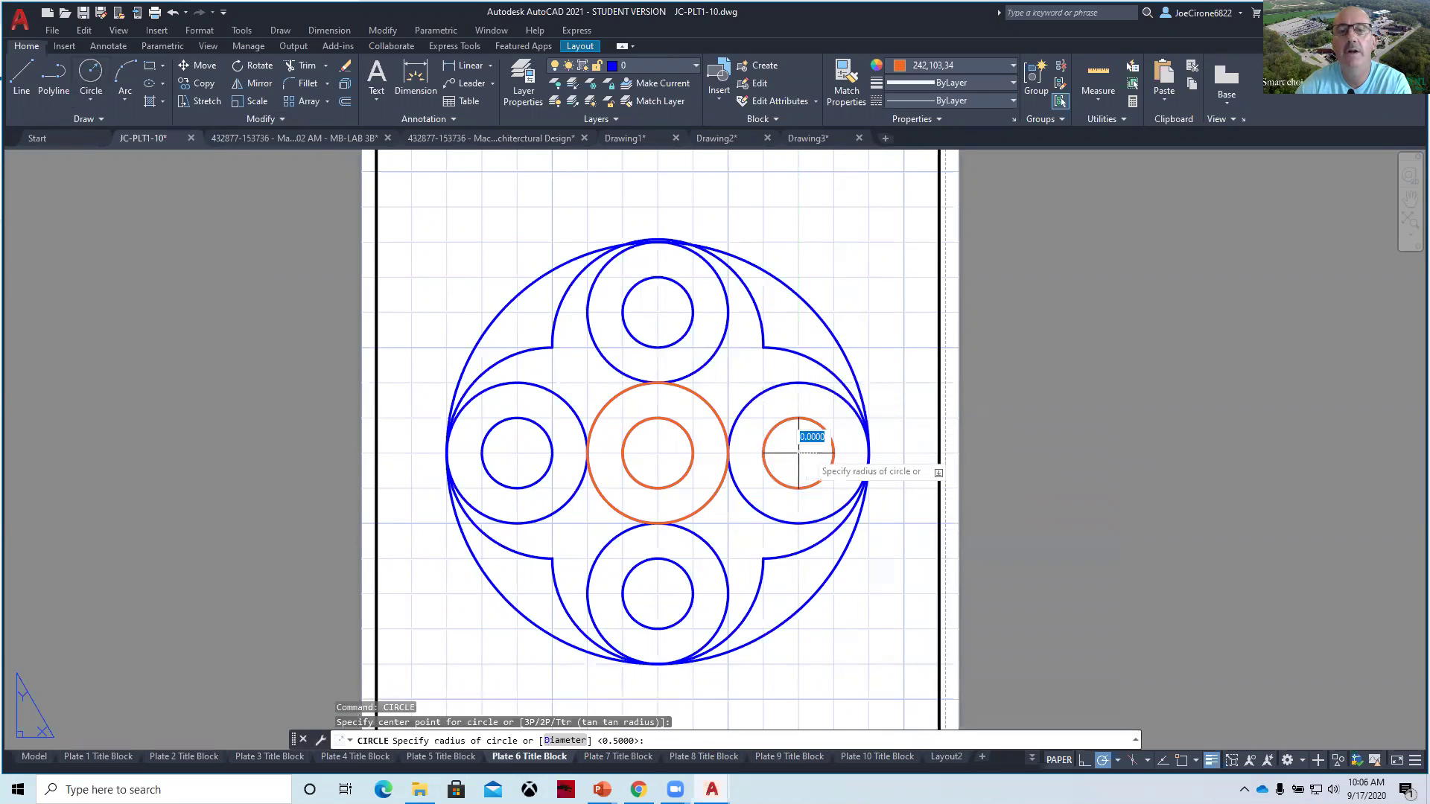
click(868, 452)
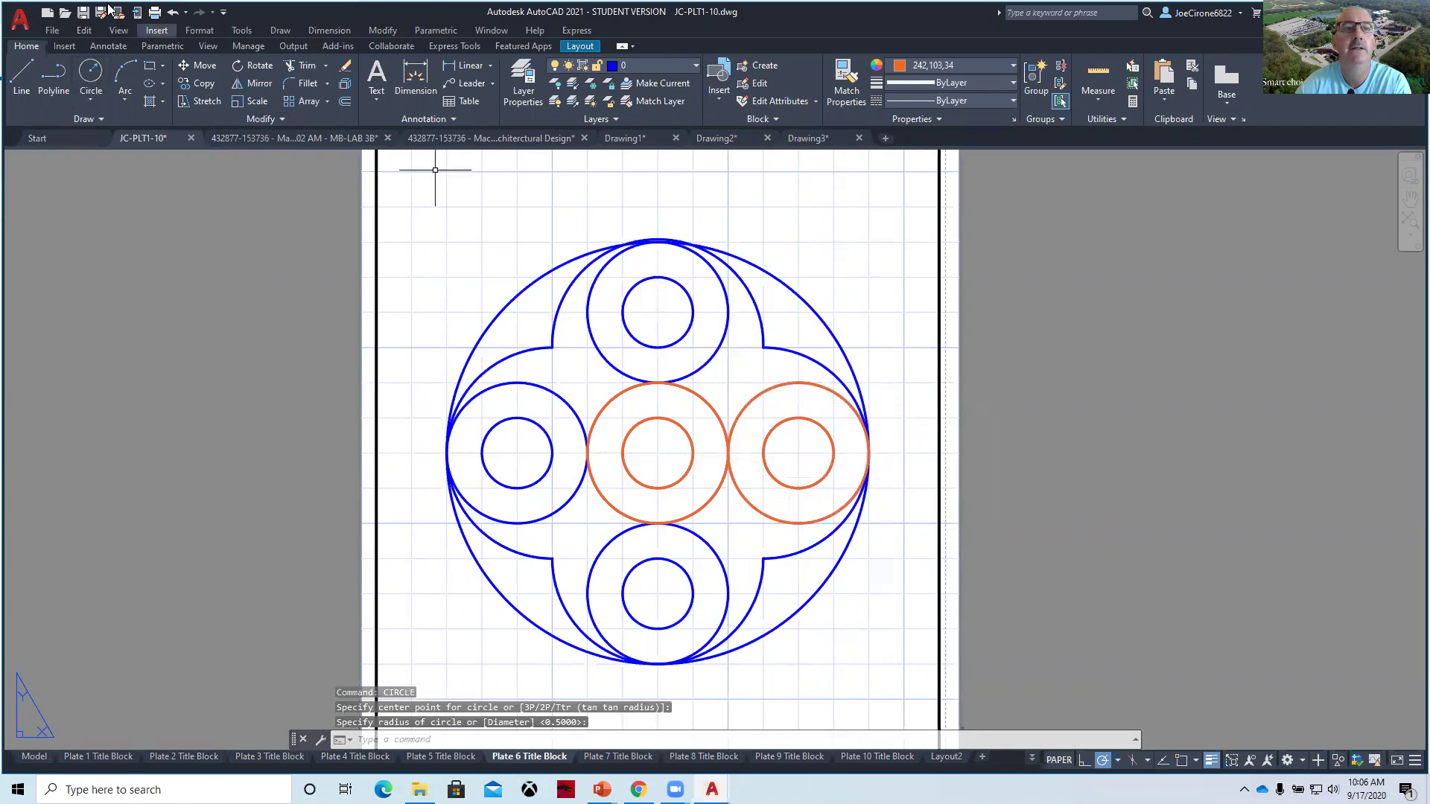
Copy both centre circles from the pattern centre onto the top, left and bottom ring centres.
click(204, 83)
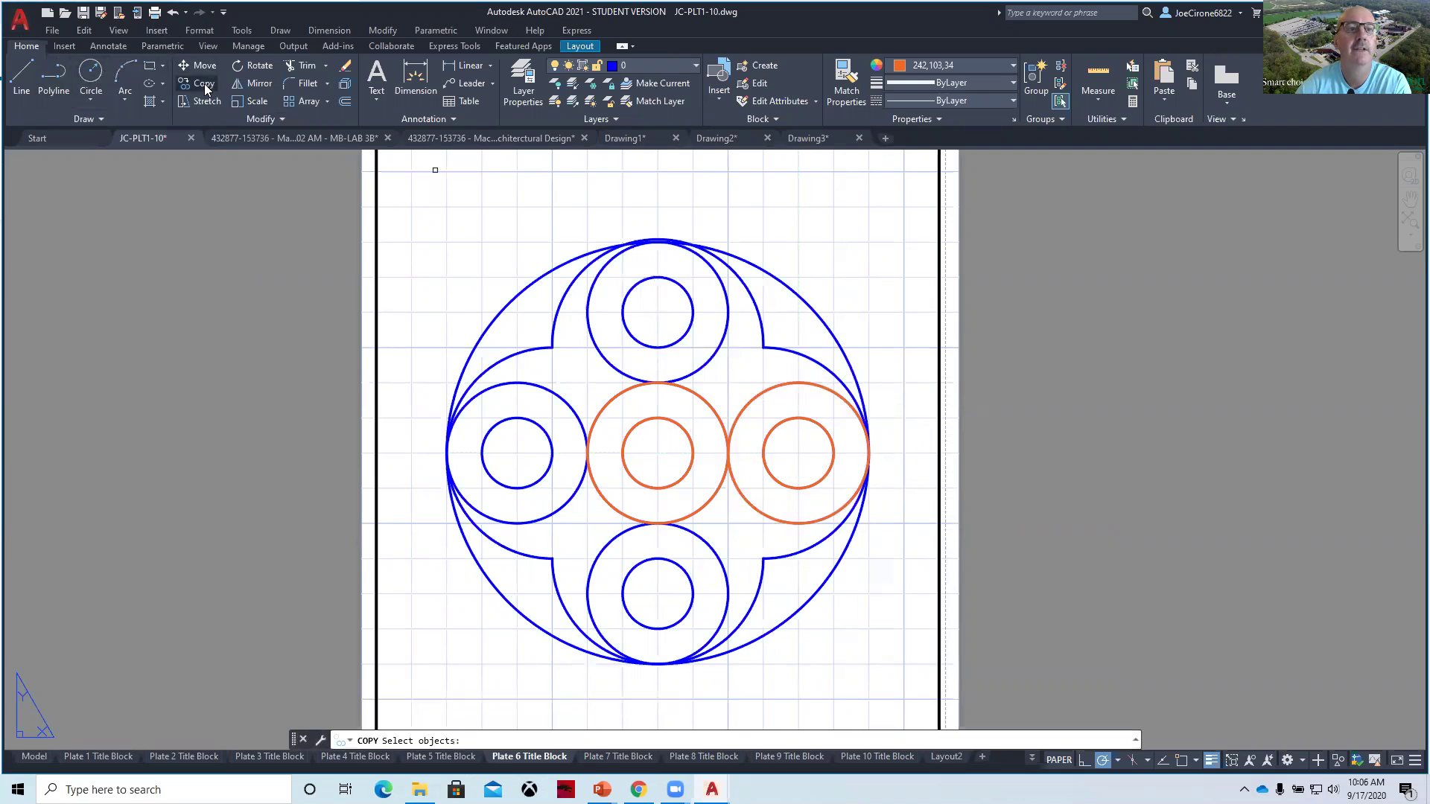
click(694, 456)
click(699, 400)
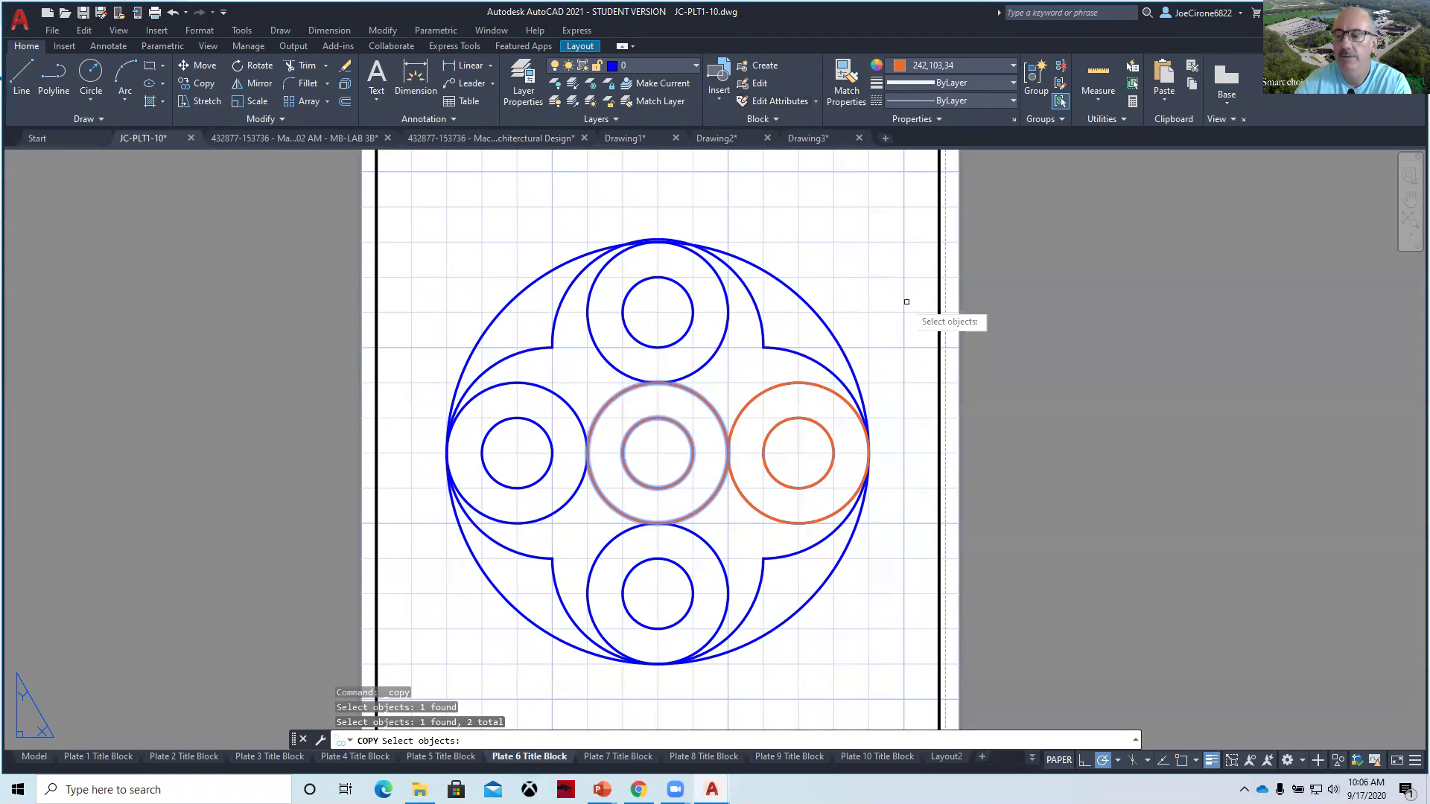
key(Return)
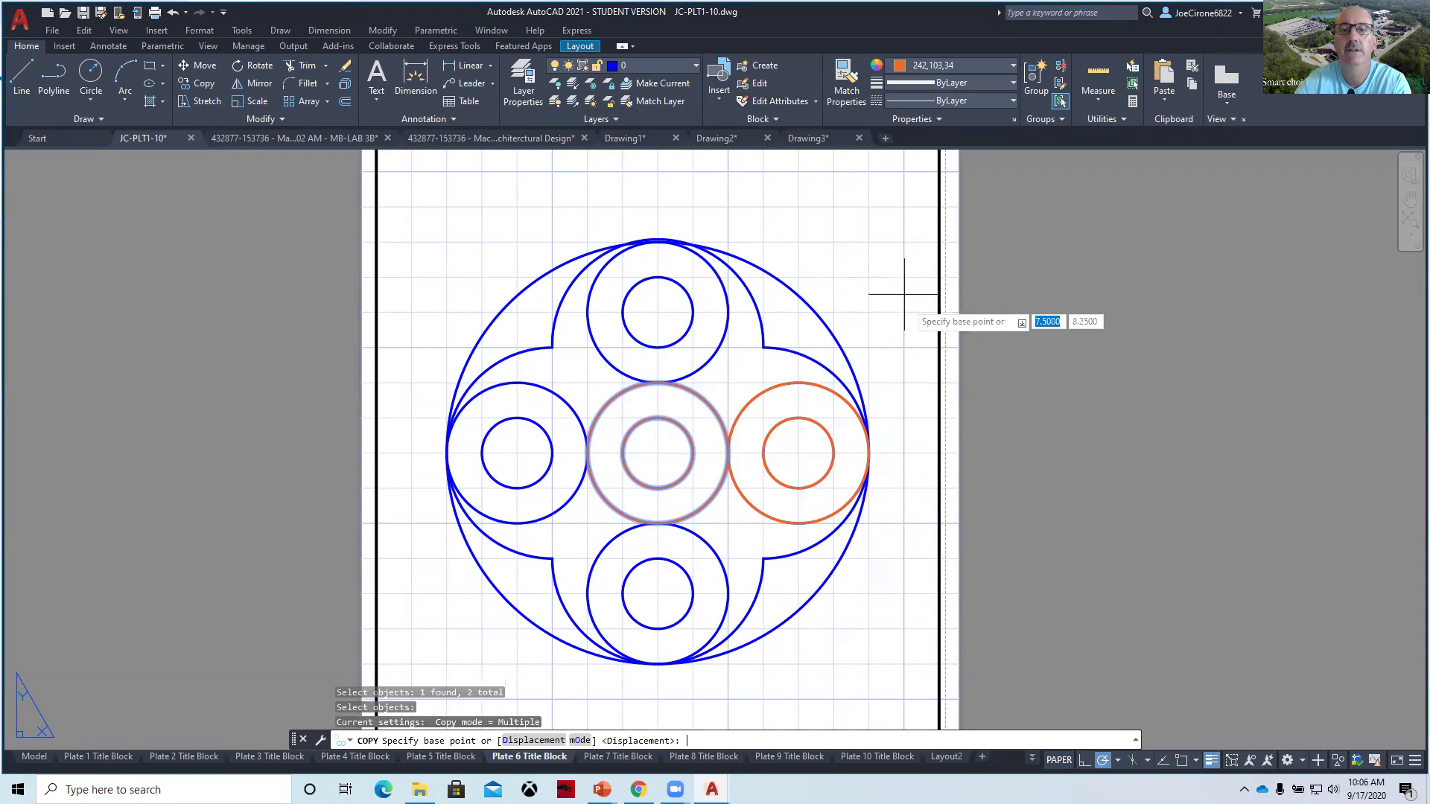
click(658, 453)
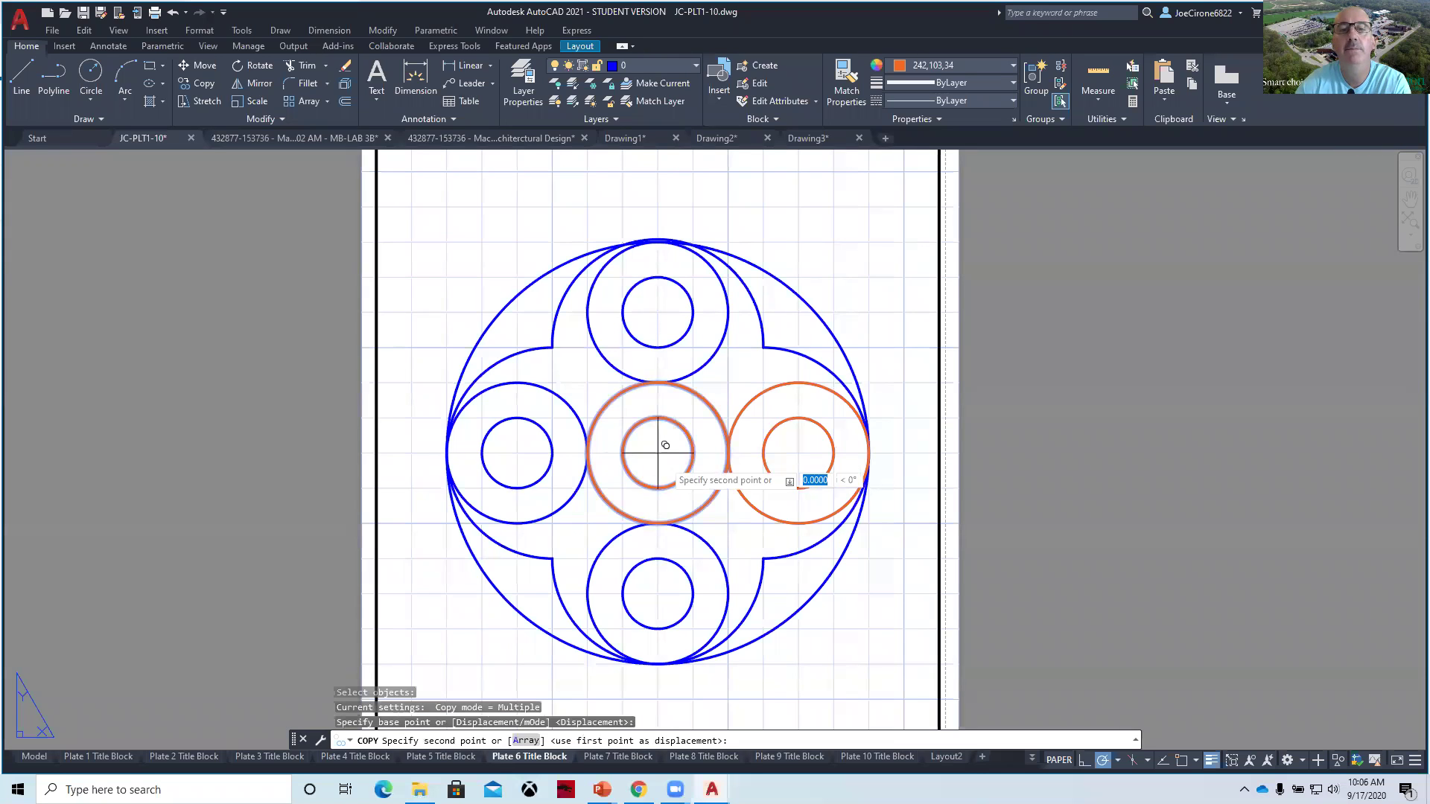
click(658, 311)
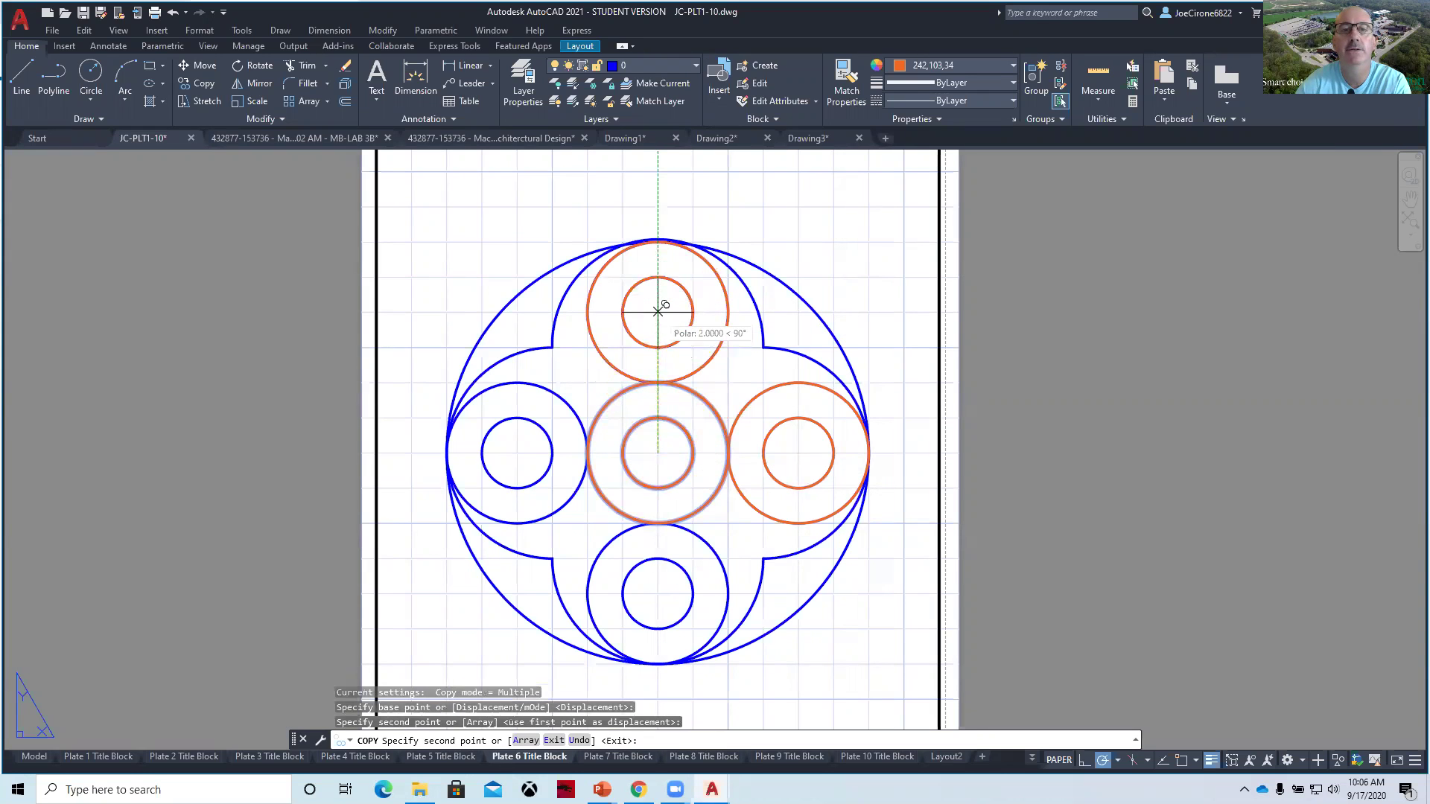
click(517, 453)
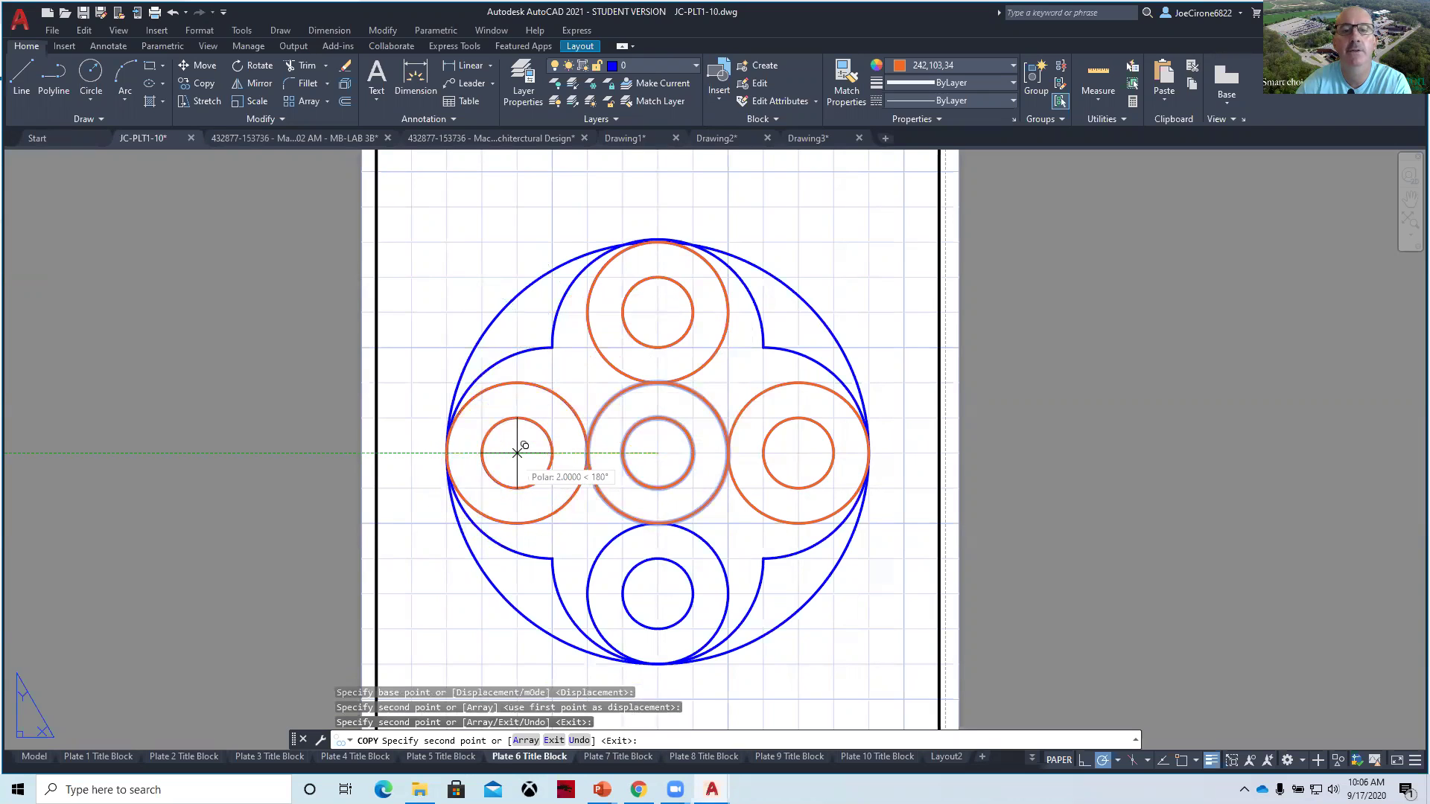
click(658, 593)
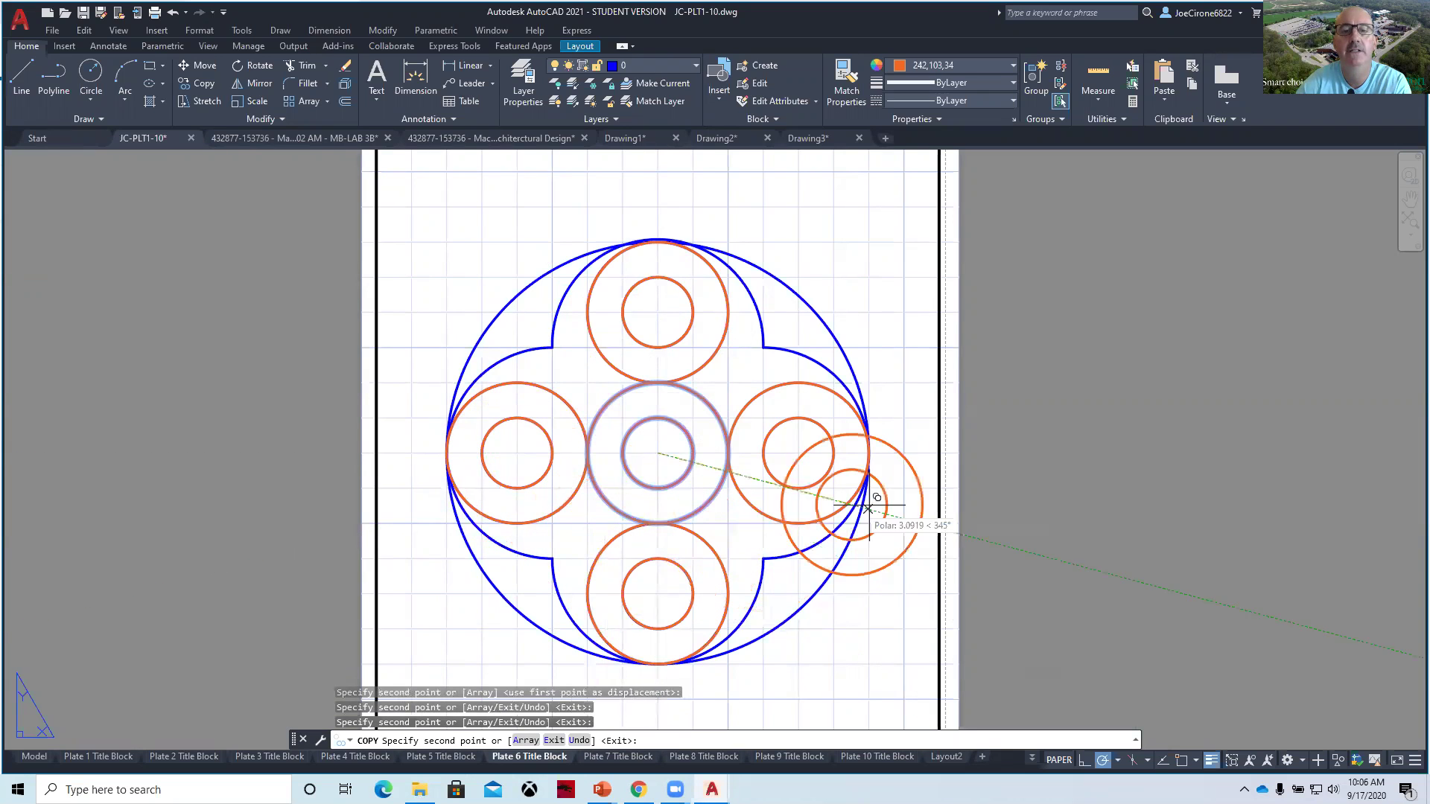
key(Escape)
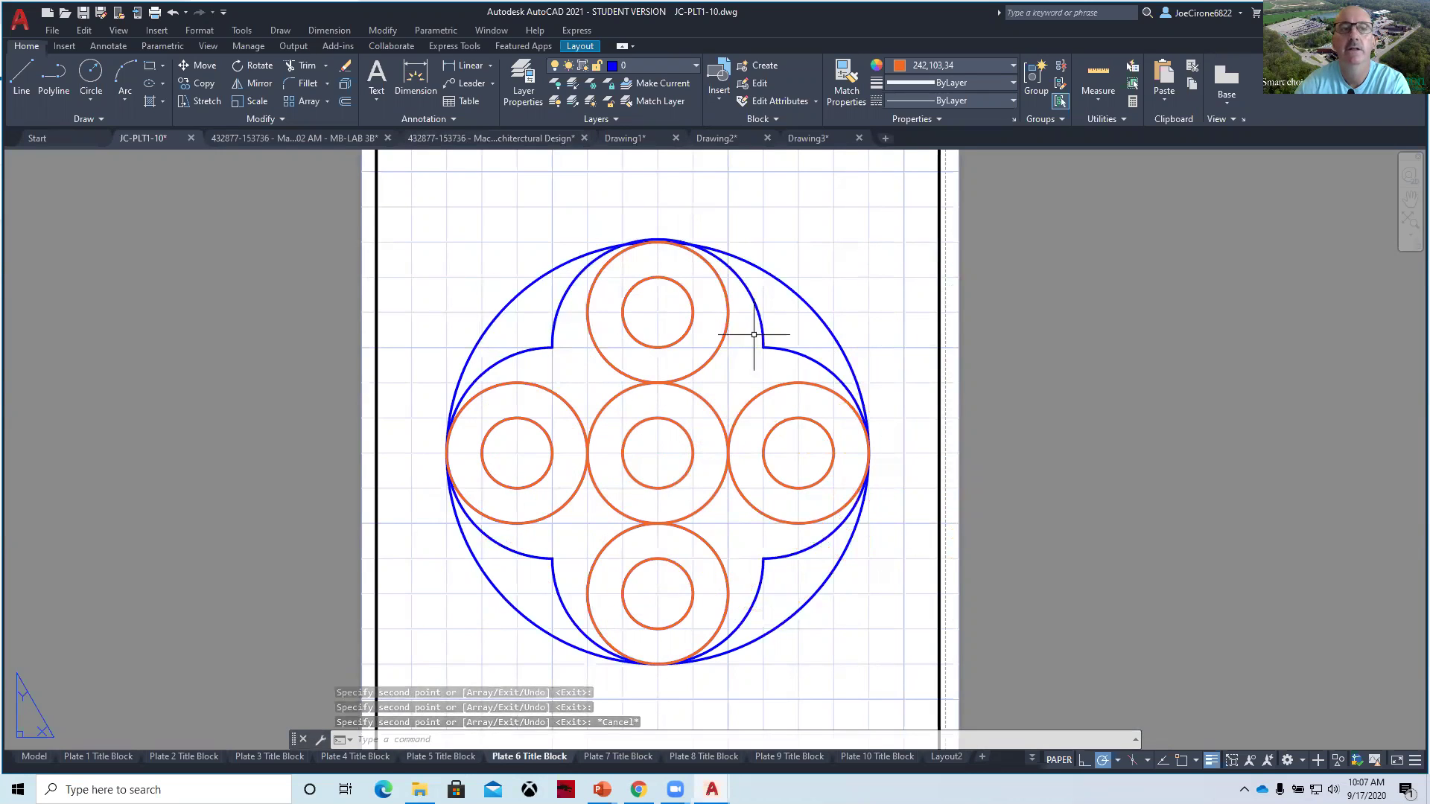
Draw the three-point arc from the right notch corner over the top ring to the left notch.
click(125, 74)
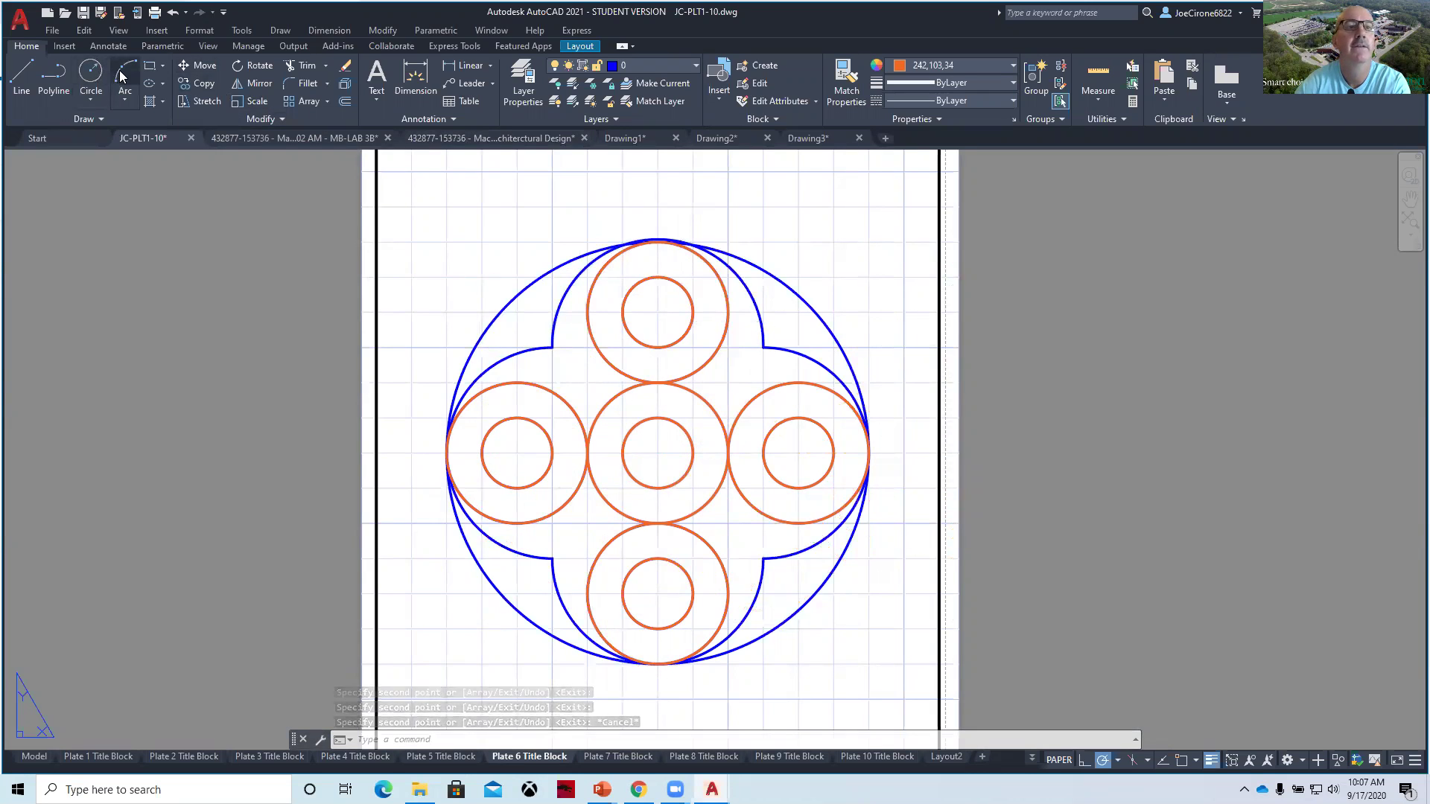
click(552, 346)
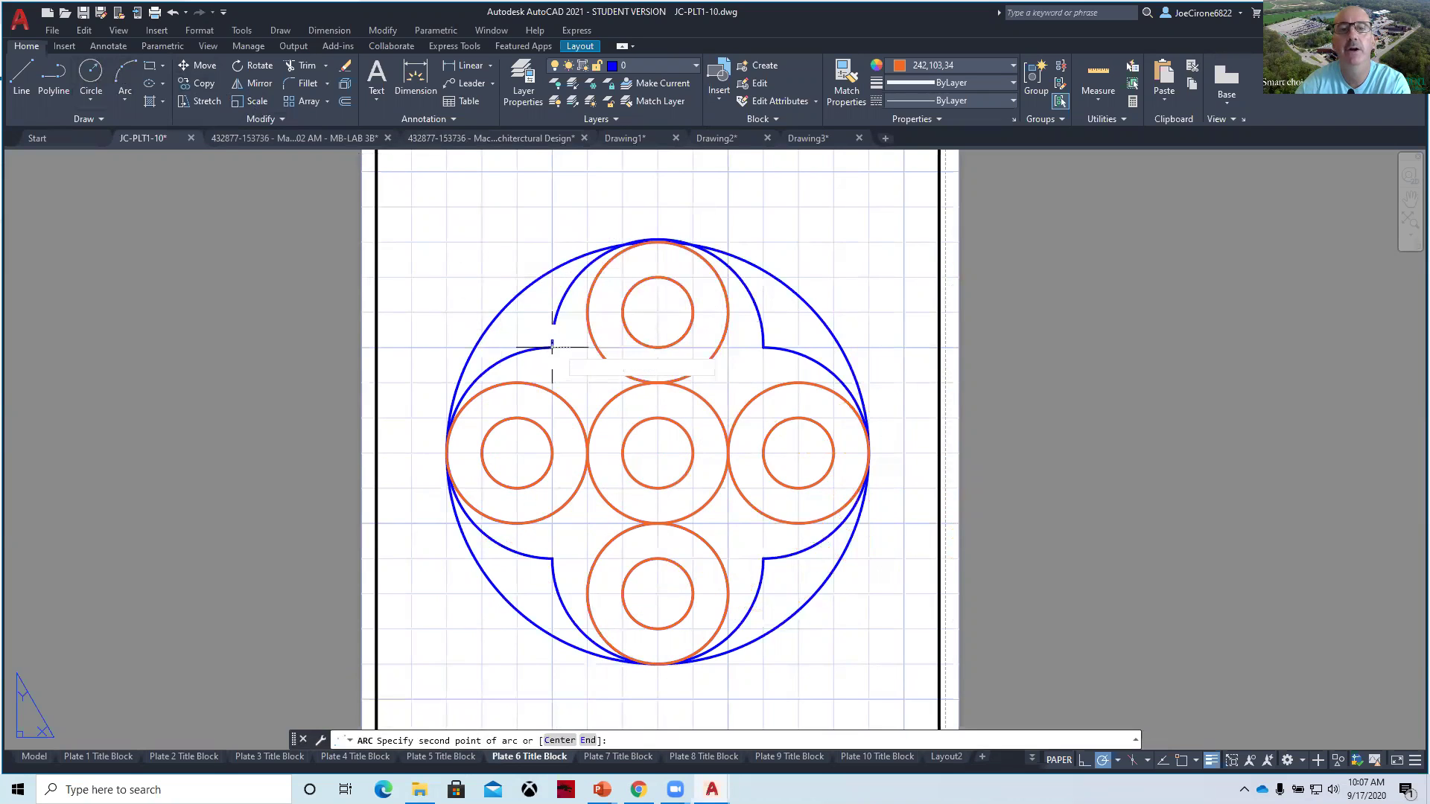
click(762, 346)
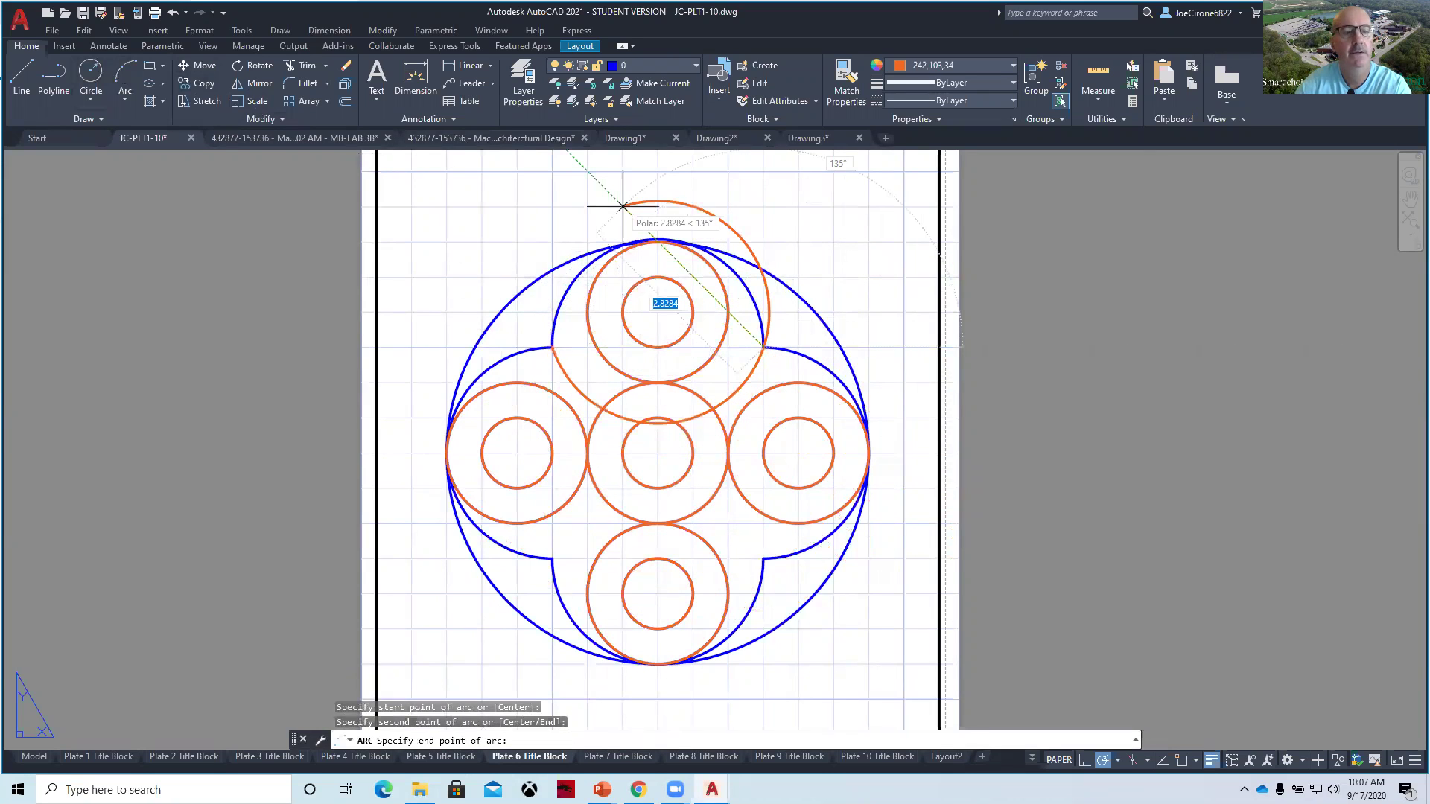
key(Escape)
click(127, 85)
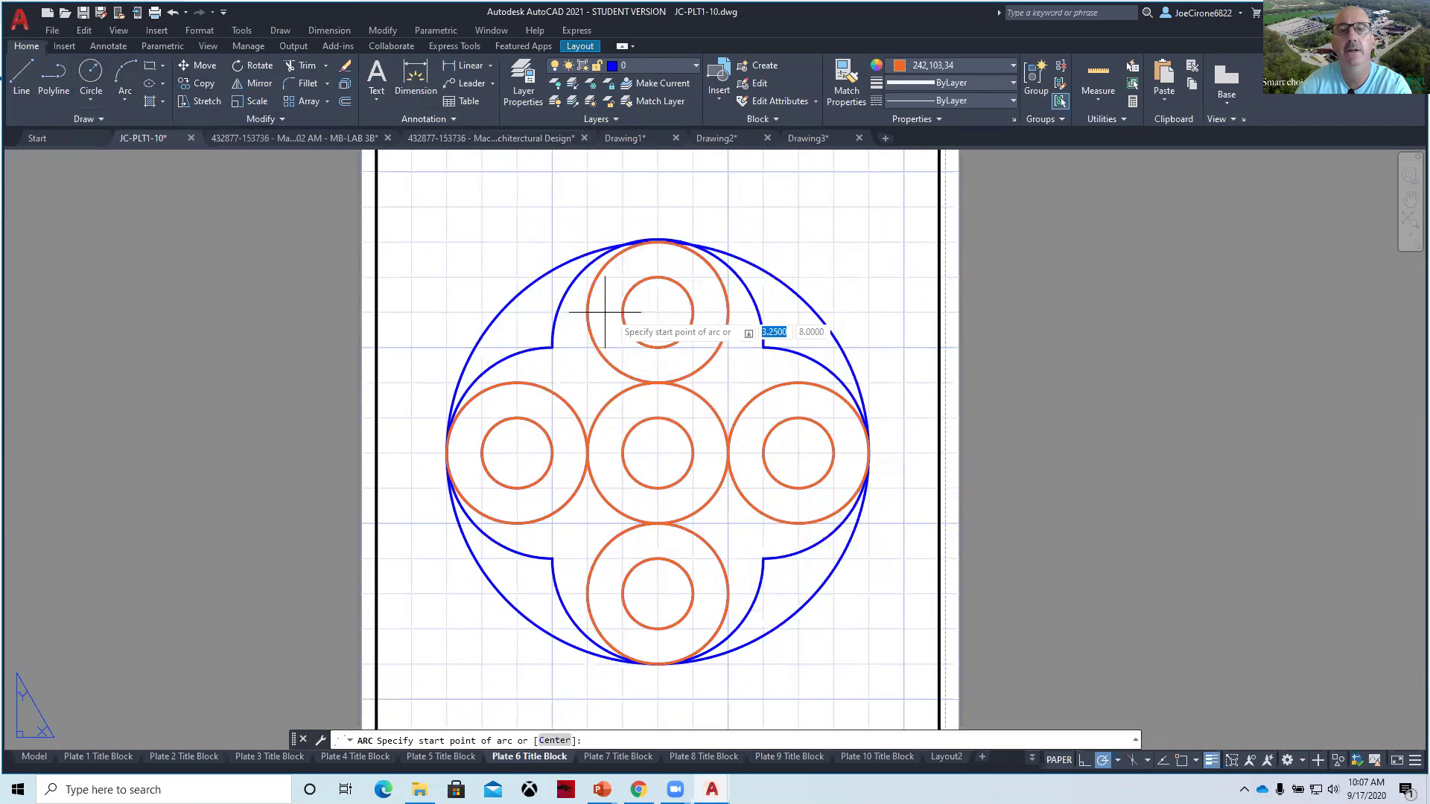
click(763, 346)
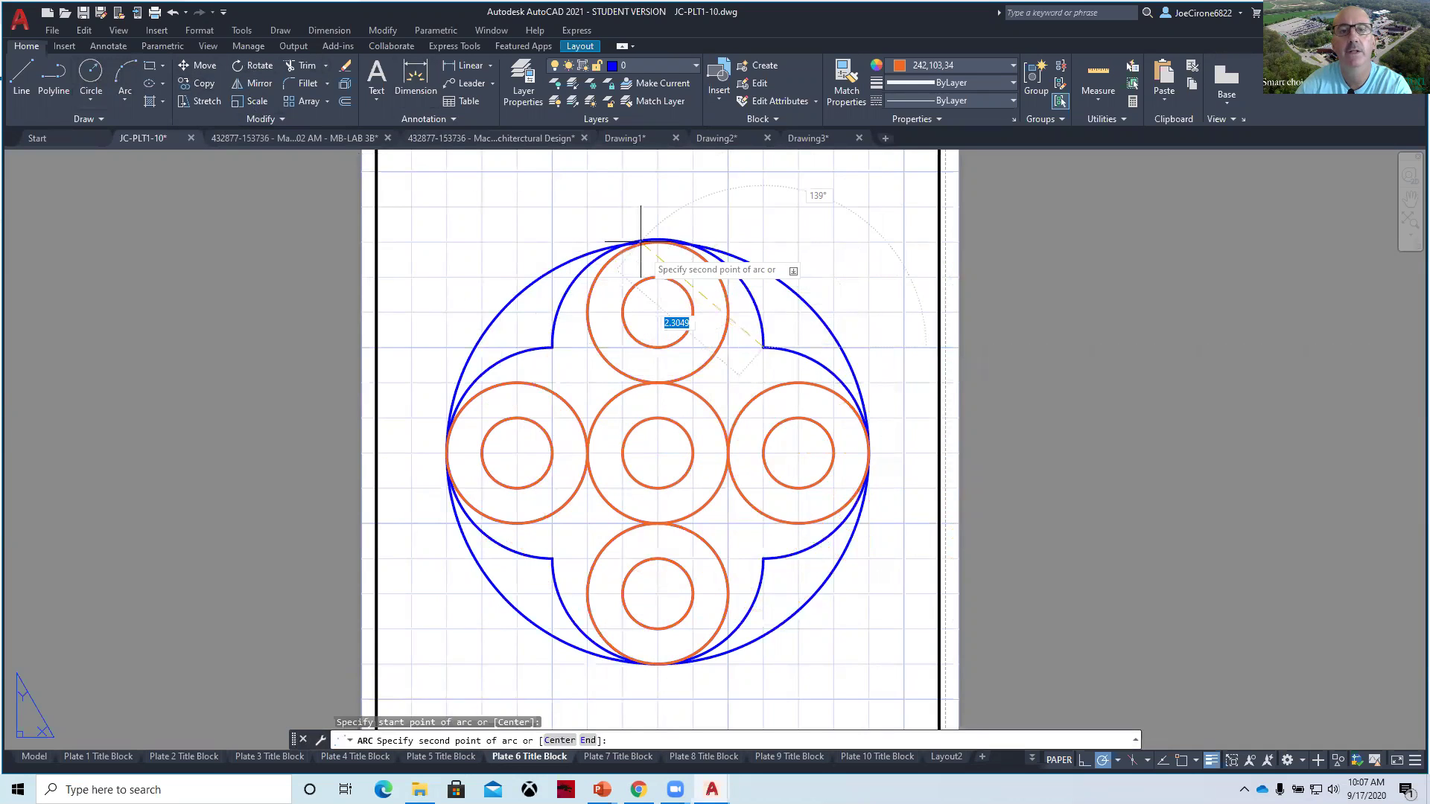
click(658, 241)
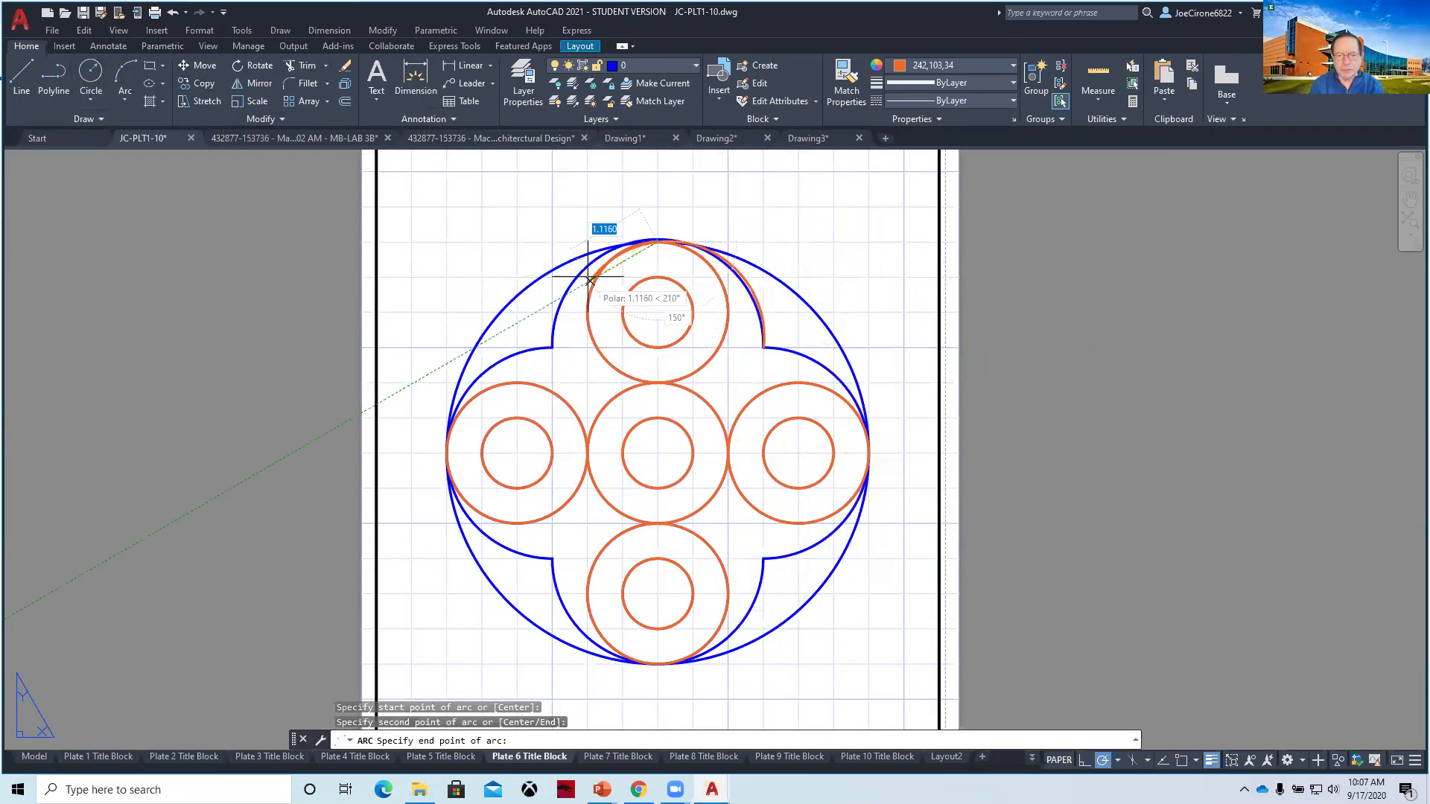
click(552, 347)
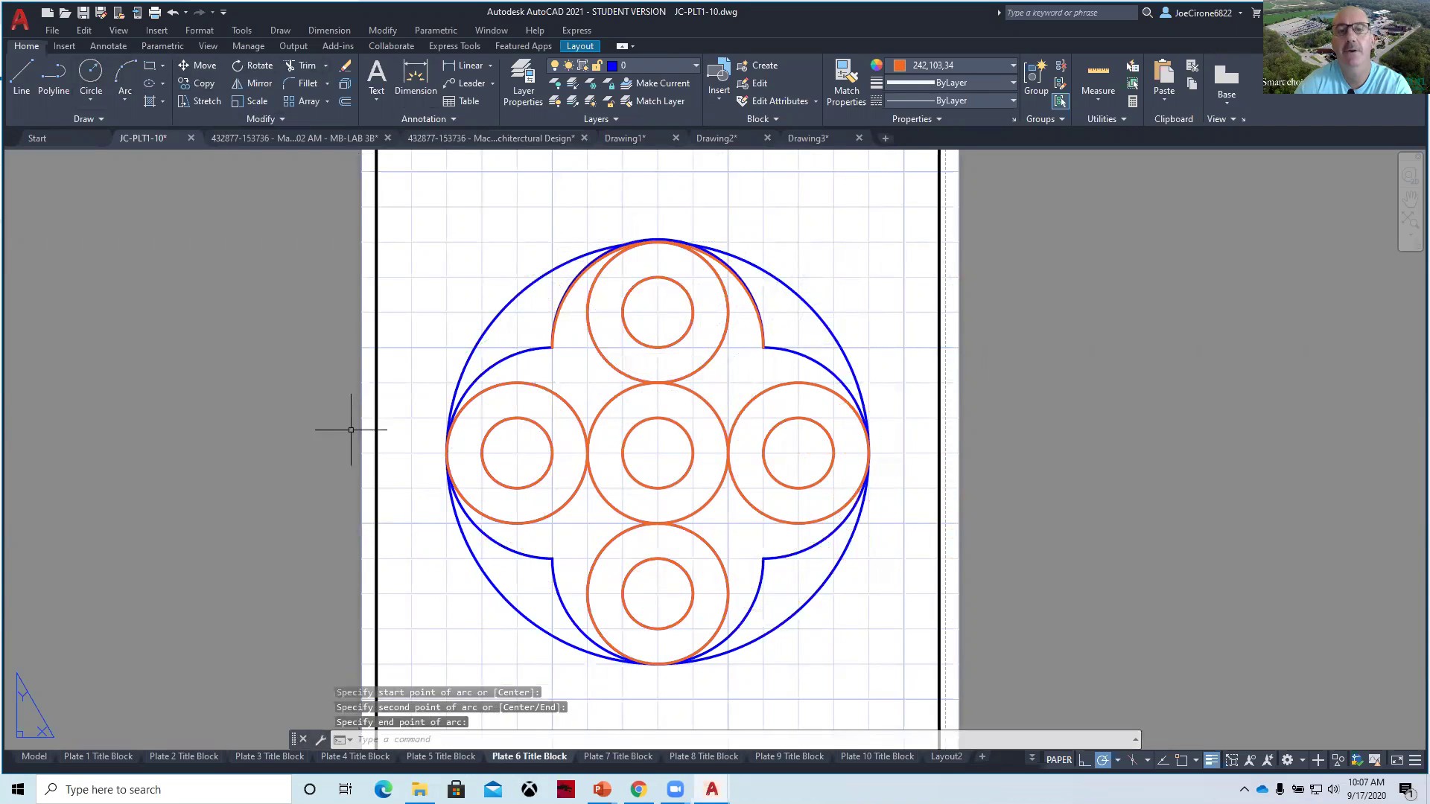
Draw three-point arcs around the left ring and under the bottom ring between notch corners.
click(127, 78)
click(552, 347)
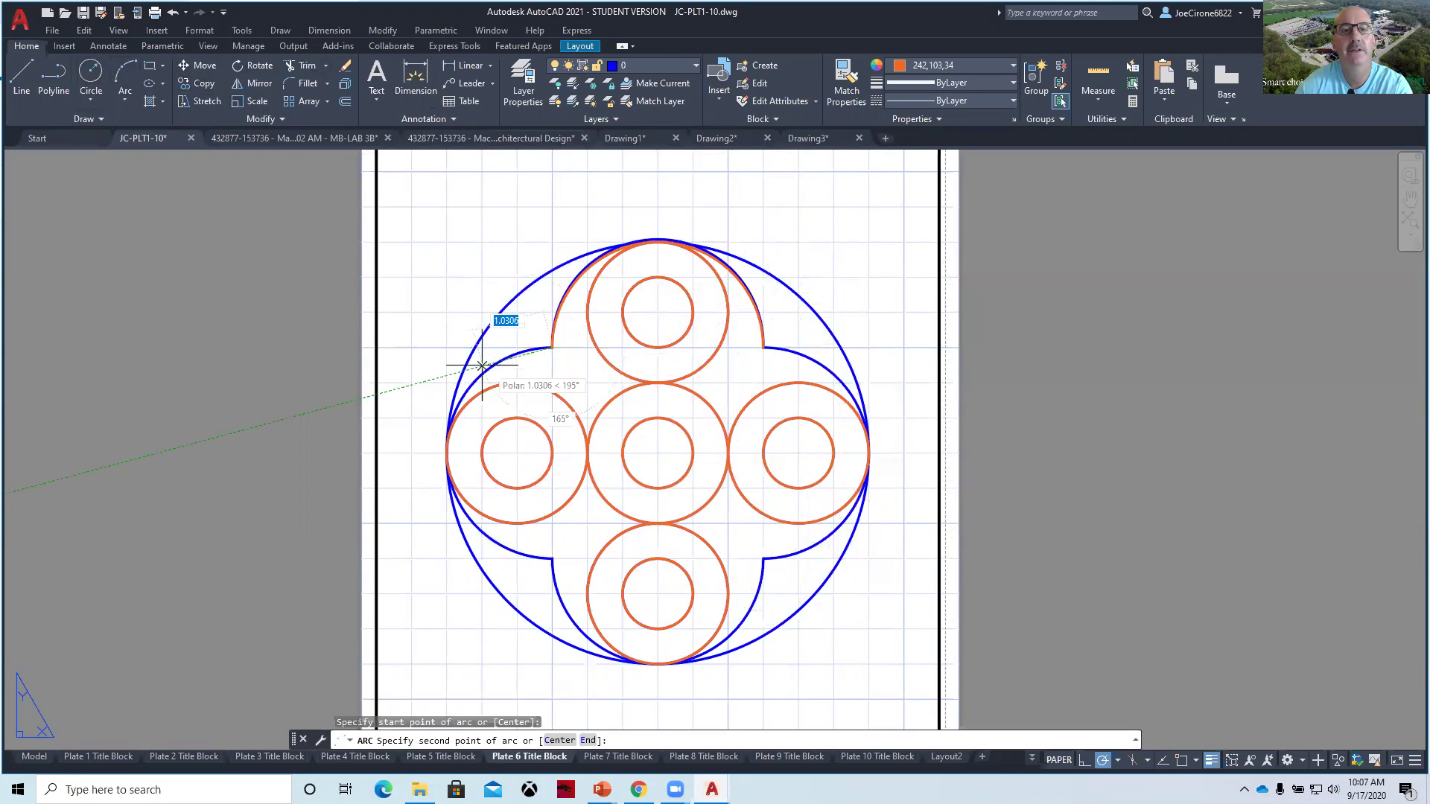
click(447, 452)
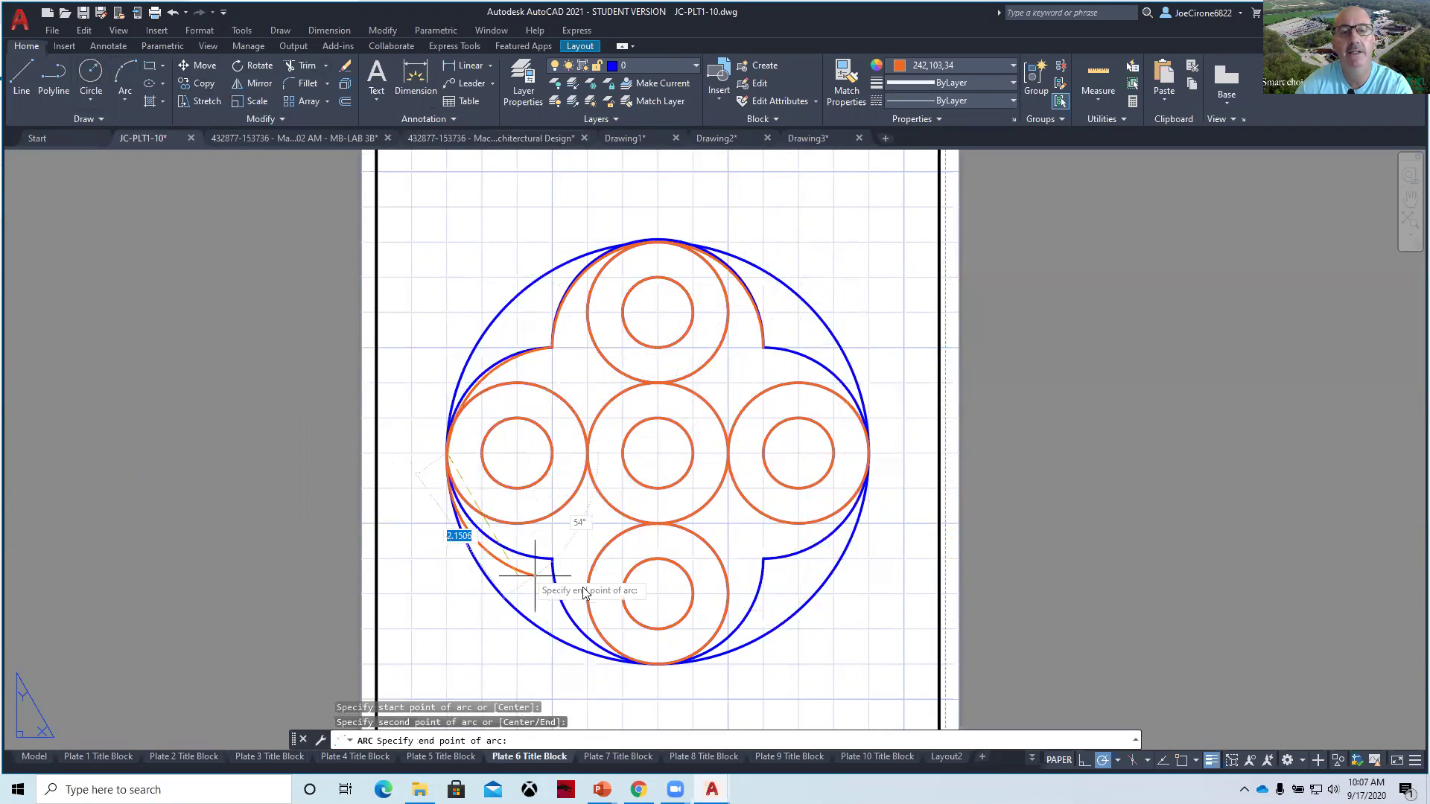
click(552, 558)
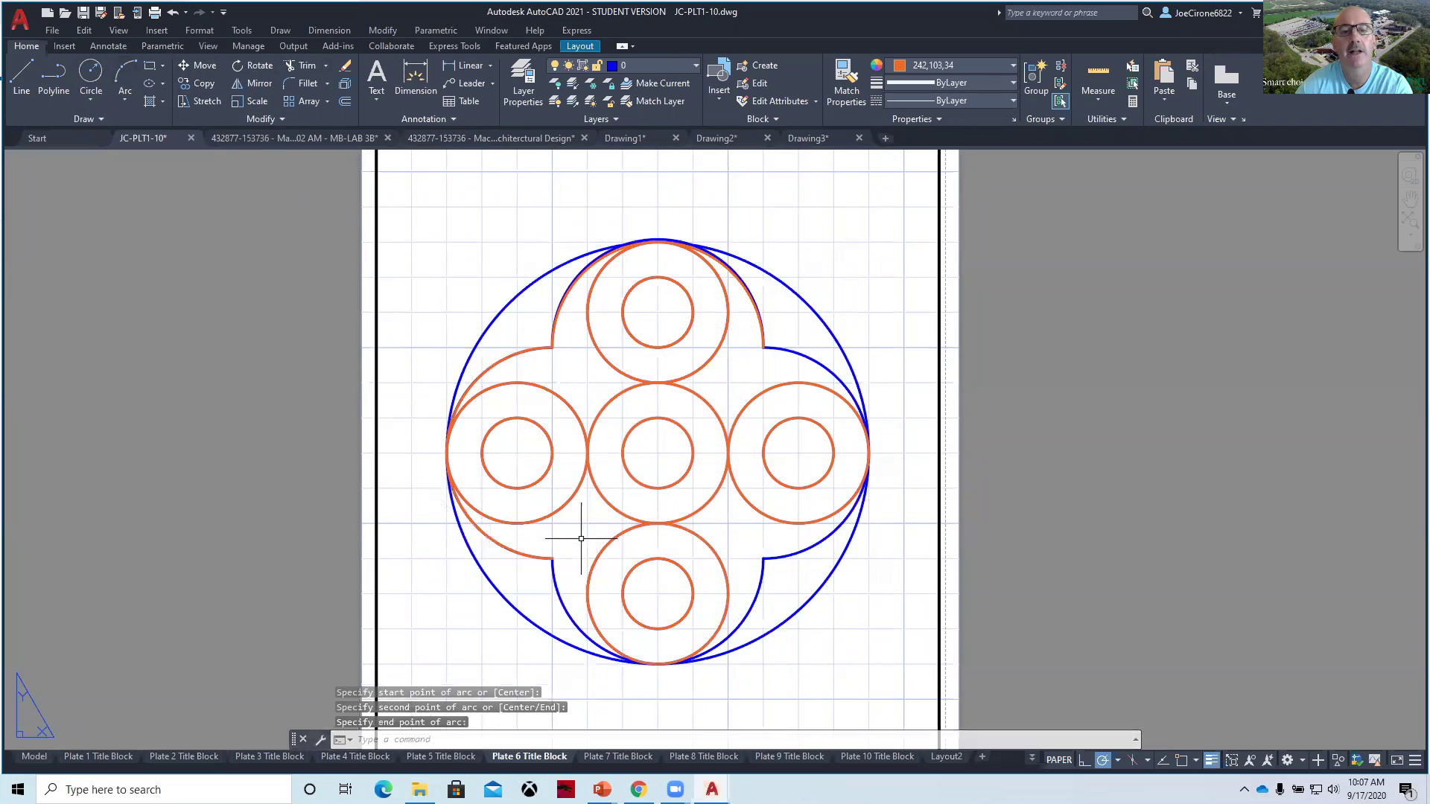
right_click(583, 542)
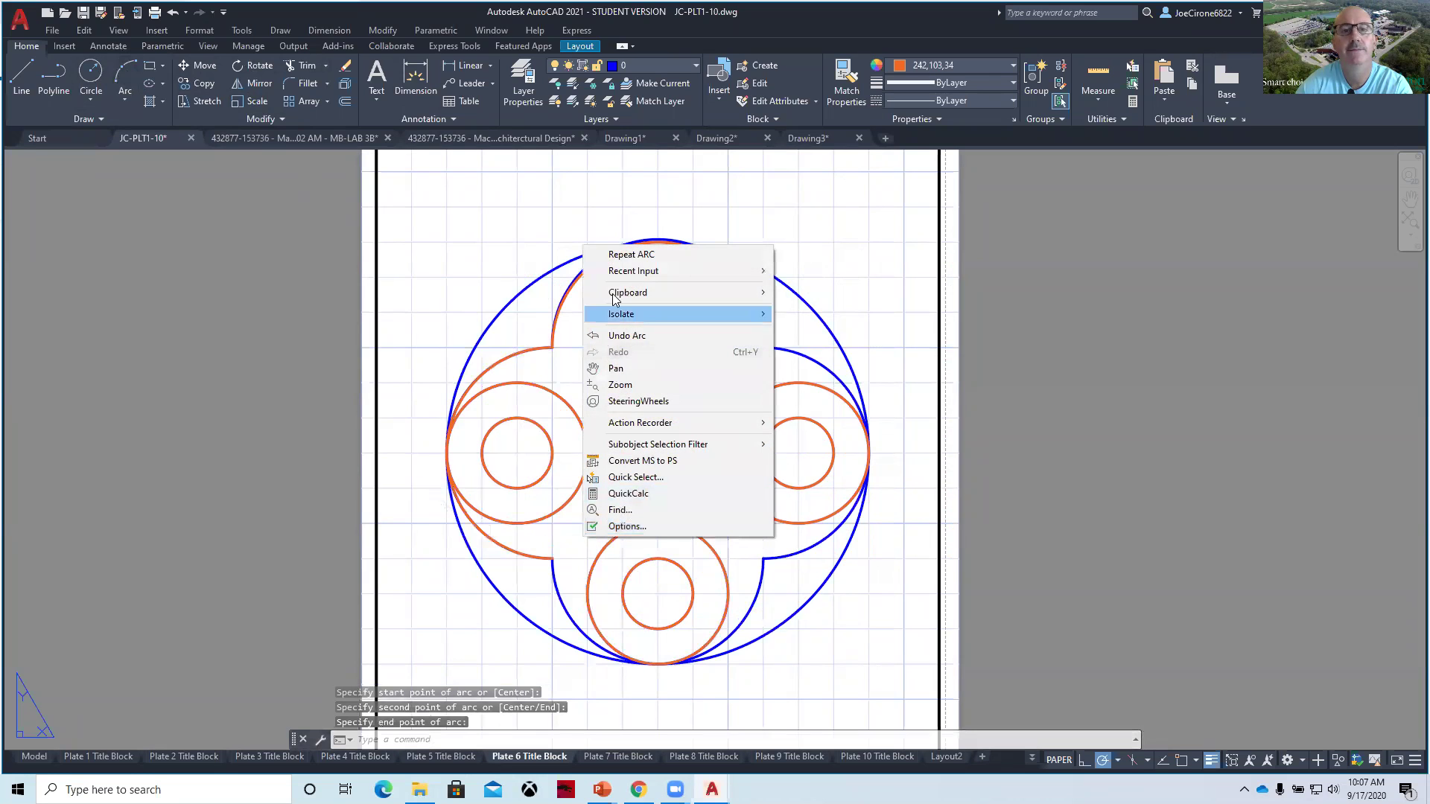
click(611, 249)
click(552, 558)
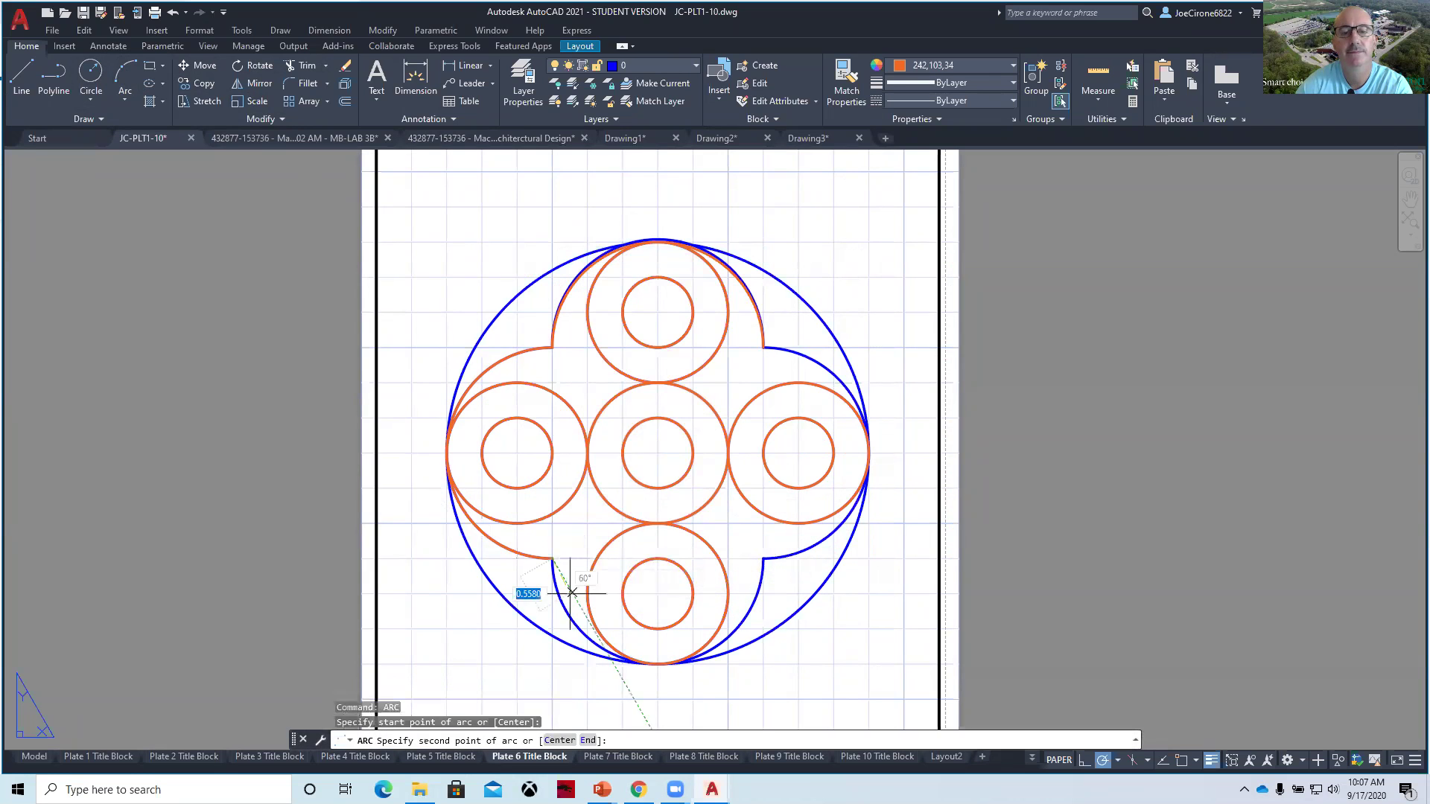
click(658, 663)
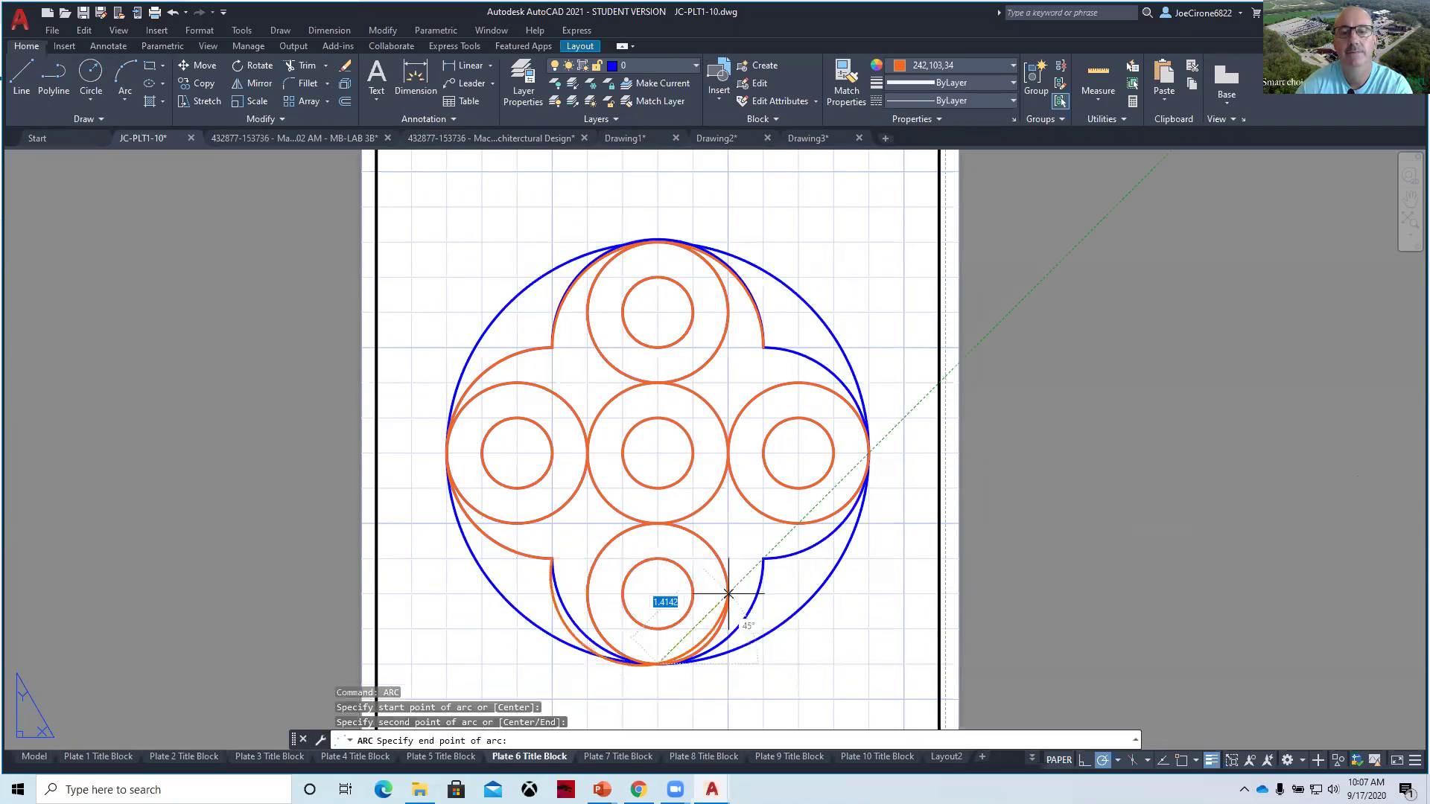
click(763, 558)
Draw the right arc from the lower-right notch through the circle's right edge to the upper-right notch.
right_click(768, 267)
click(815, 277)
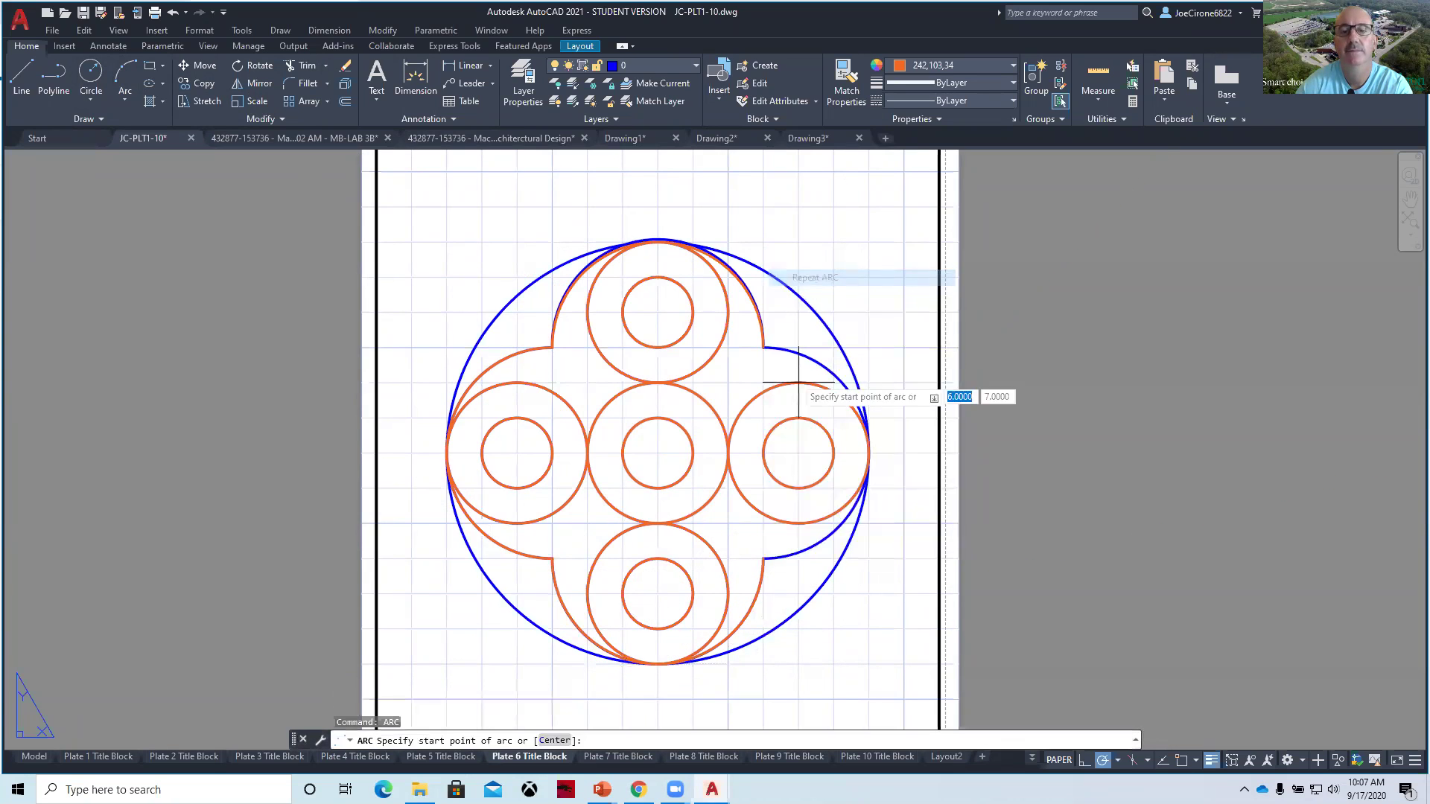
click(763, 558)
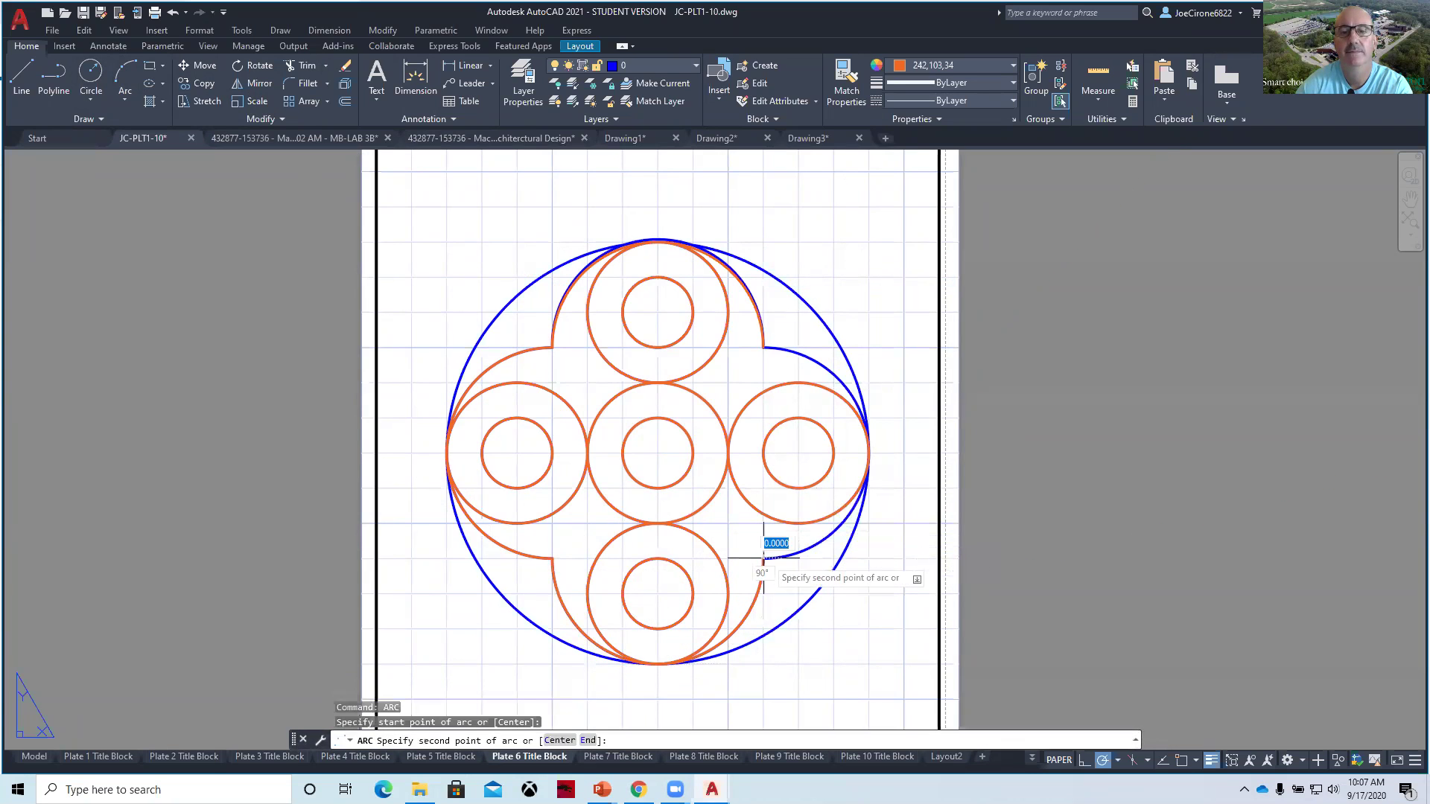
click(869, 452)
click(764, 345)
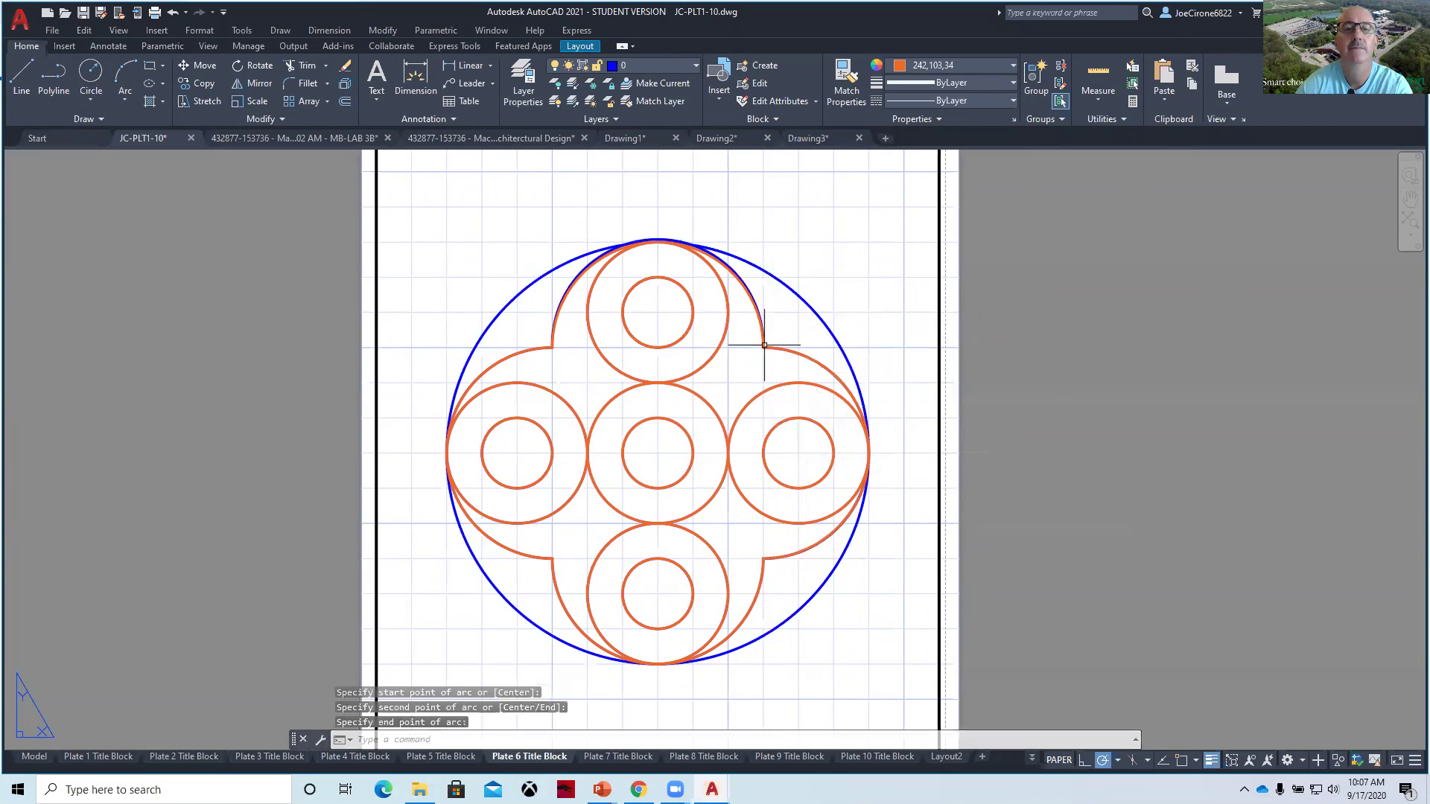
Draw the outer boundary circle of radius 3 at the pattern centre.
click(89, 75)
click(657, 452)
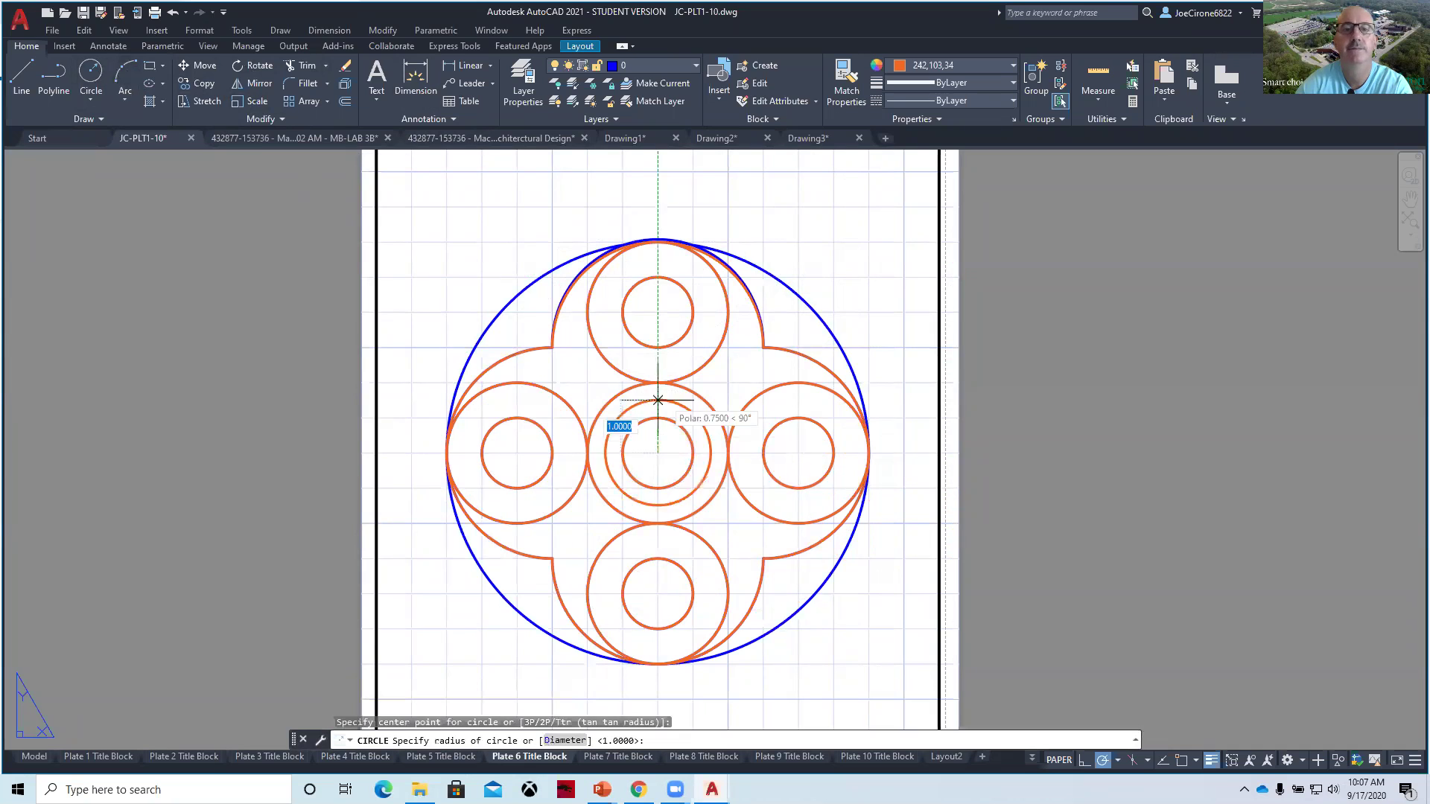
text(3)
key(Return)
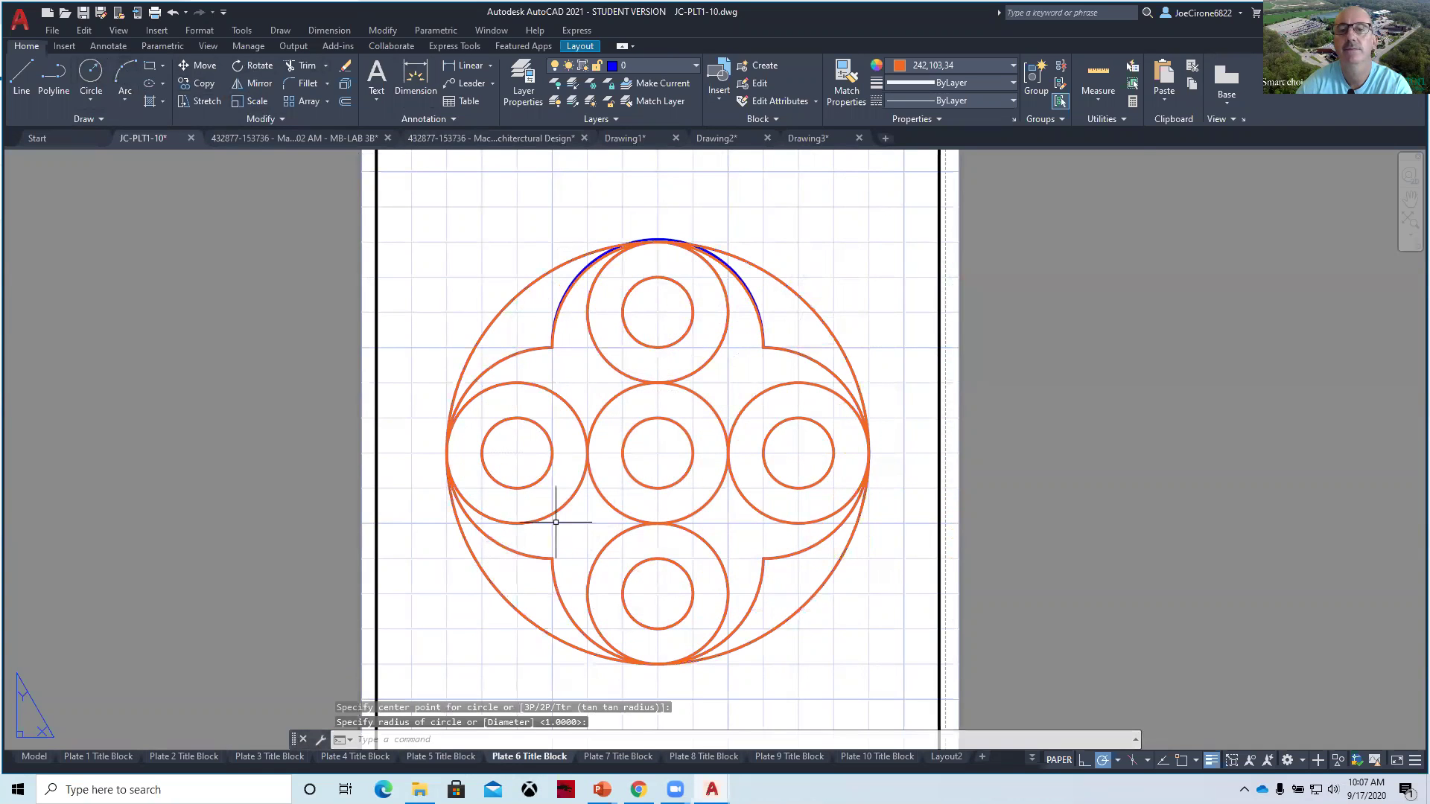
Edit the title block date text, changing the day digit to 7.
scroll(566, 523, down, 2)
scroll(680, 628, up, 3)
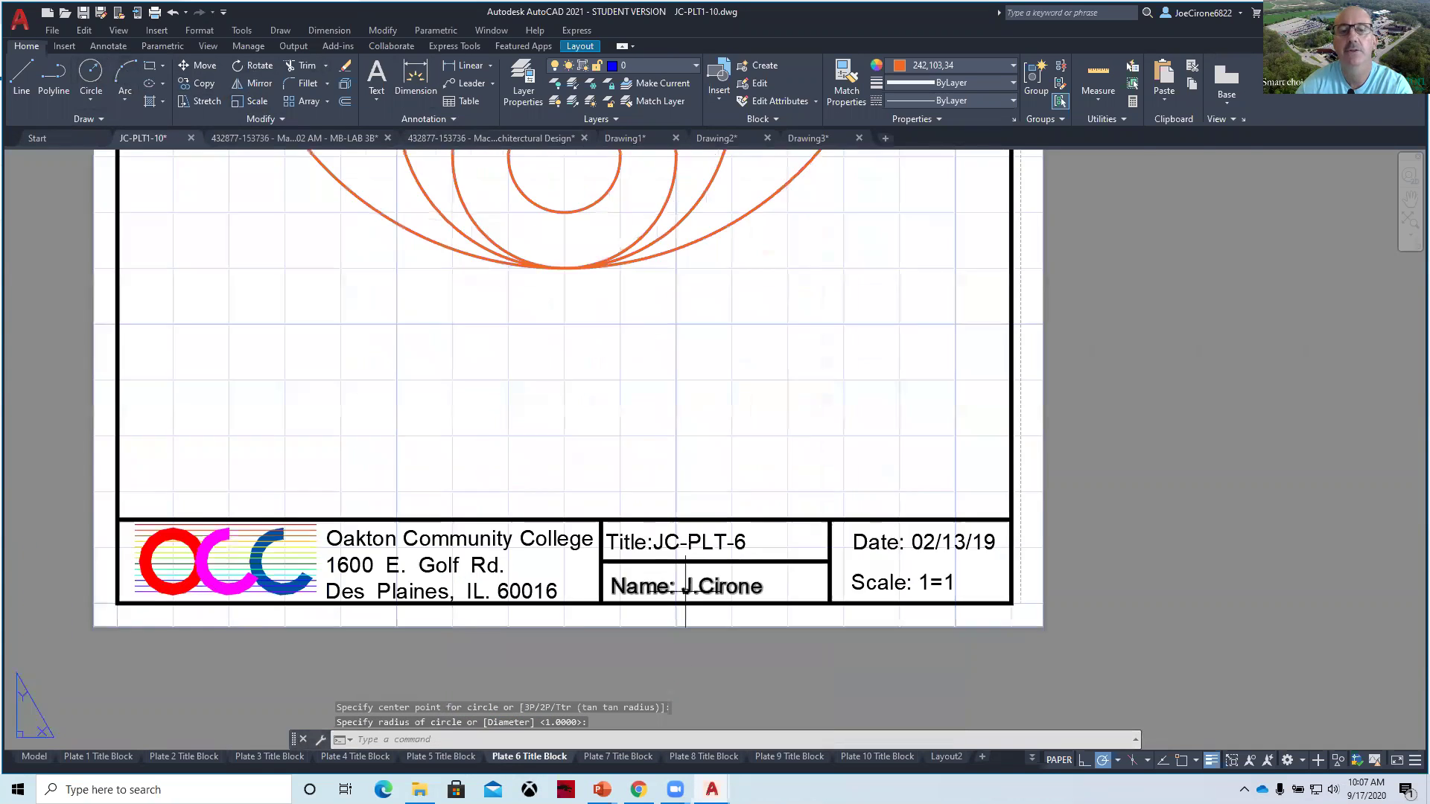
scroll(685, 588, up, 2)
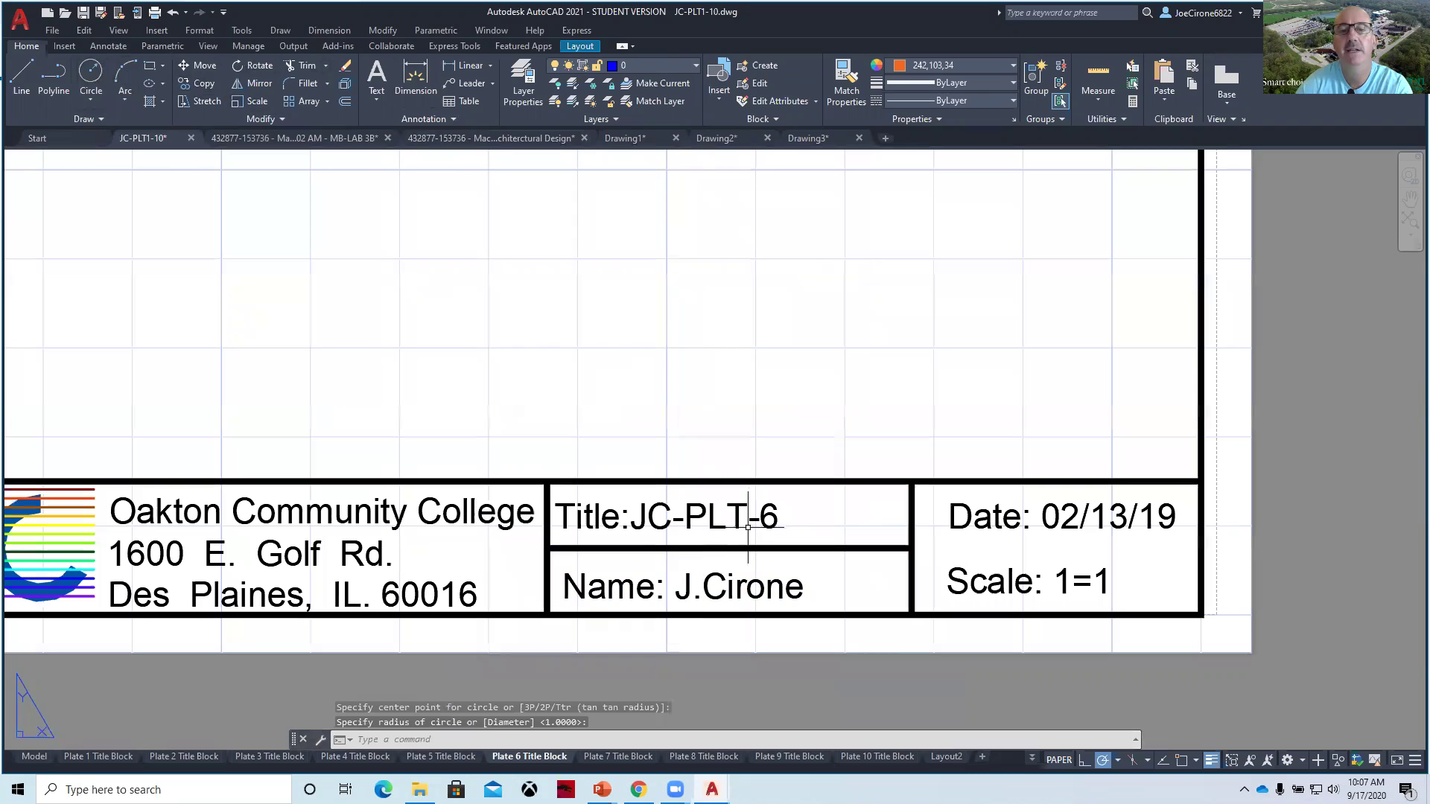
double_click(1058, 522)
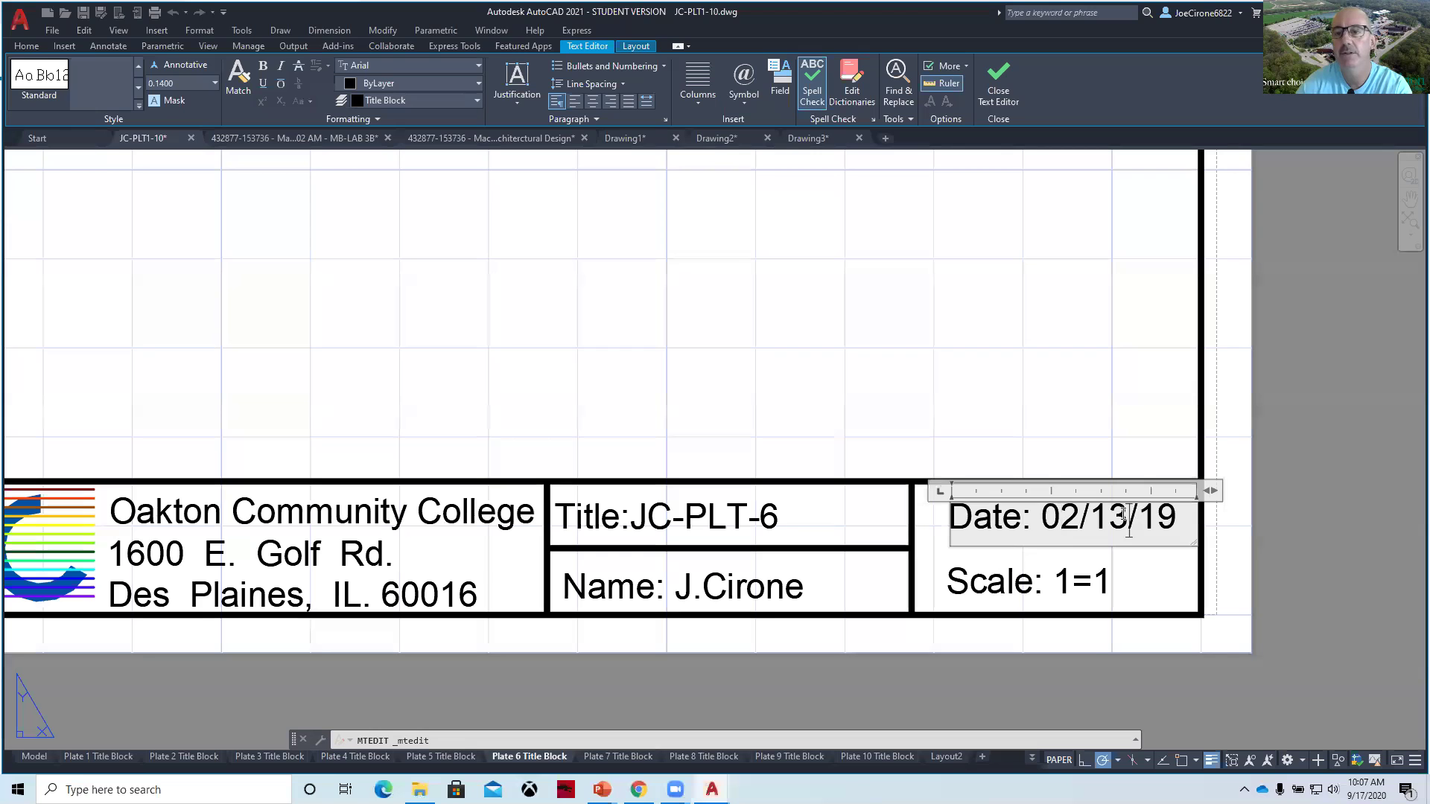
key(BackSpace)
text(7)
click(1015, 362)
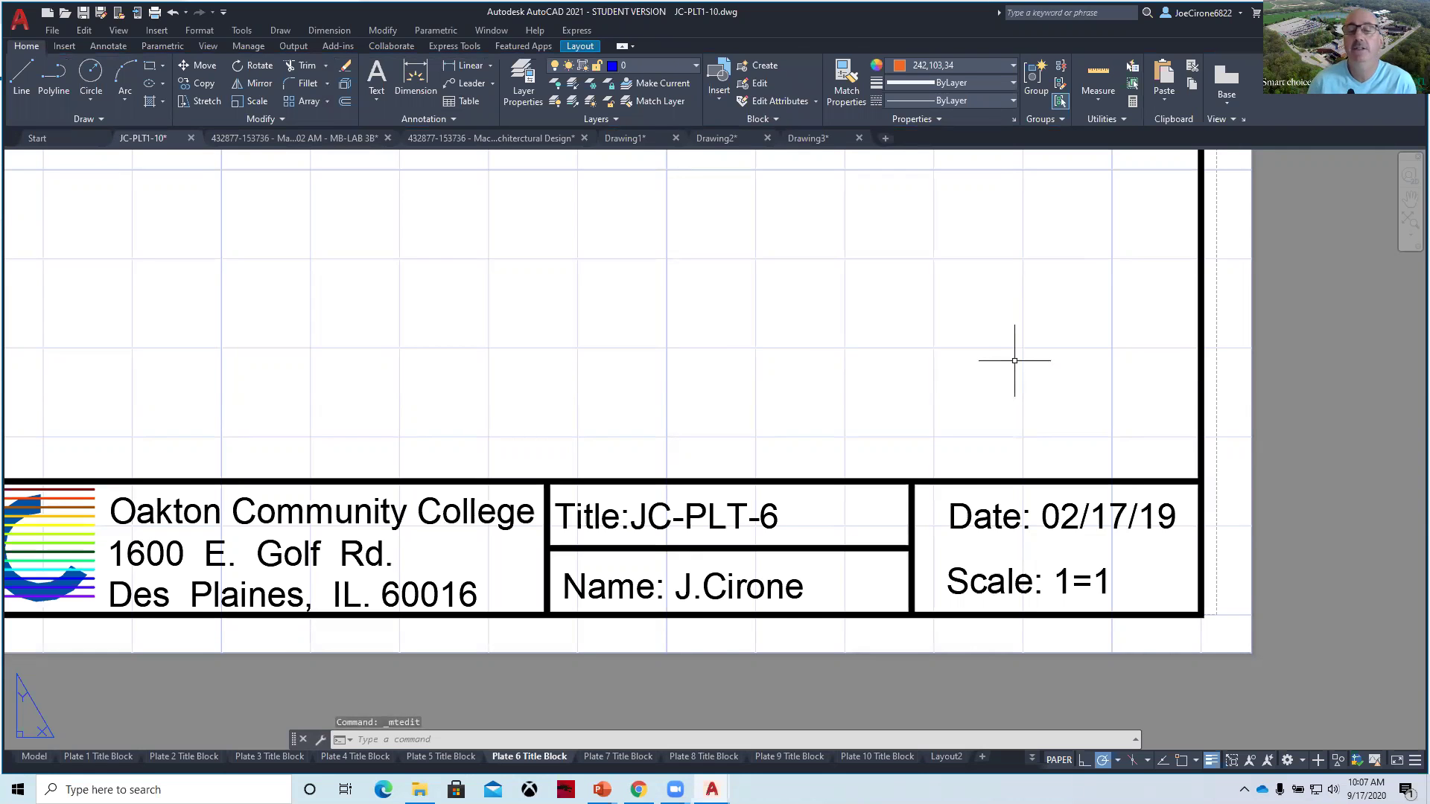
Change the date's month digit to 9 so it reads 09/17/20, then view the whole sheet.
scroll(1009, 358, down, 6)
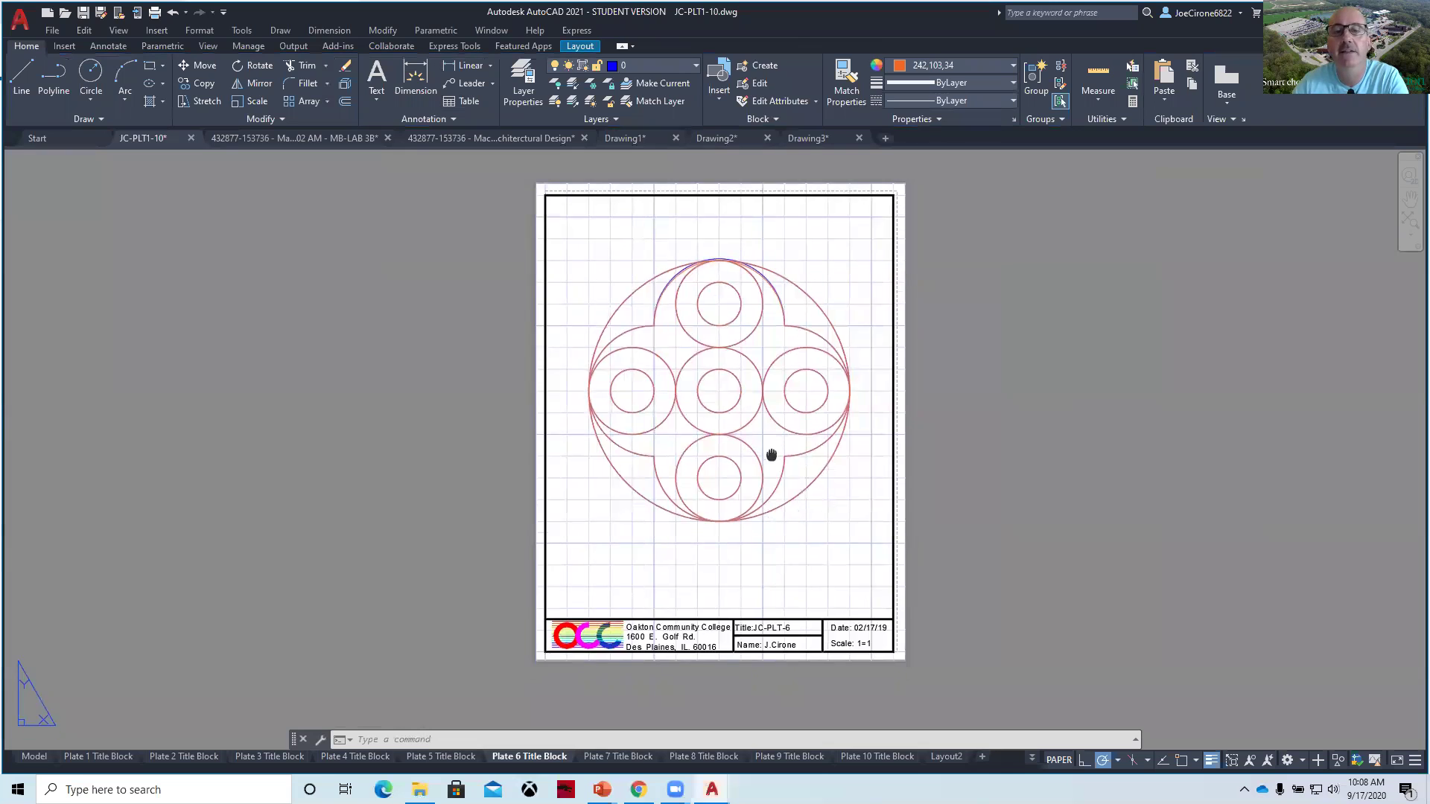
middle_drag(769, 457, 749, 417)
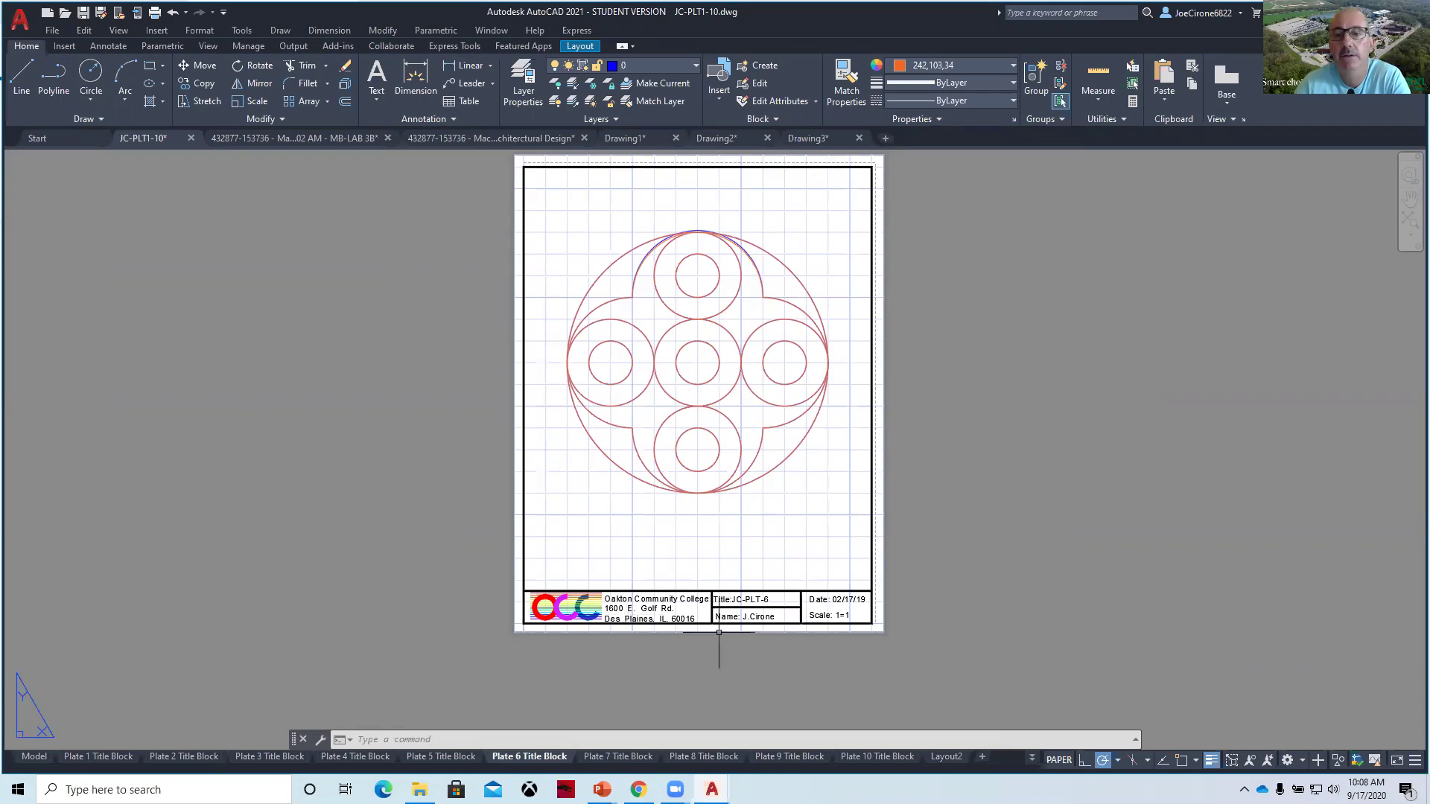
scroll(861, 600, up, 5)
double_click(862, 599)
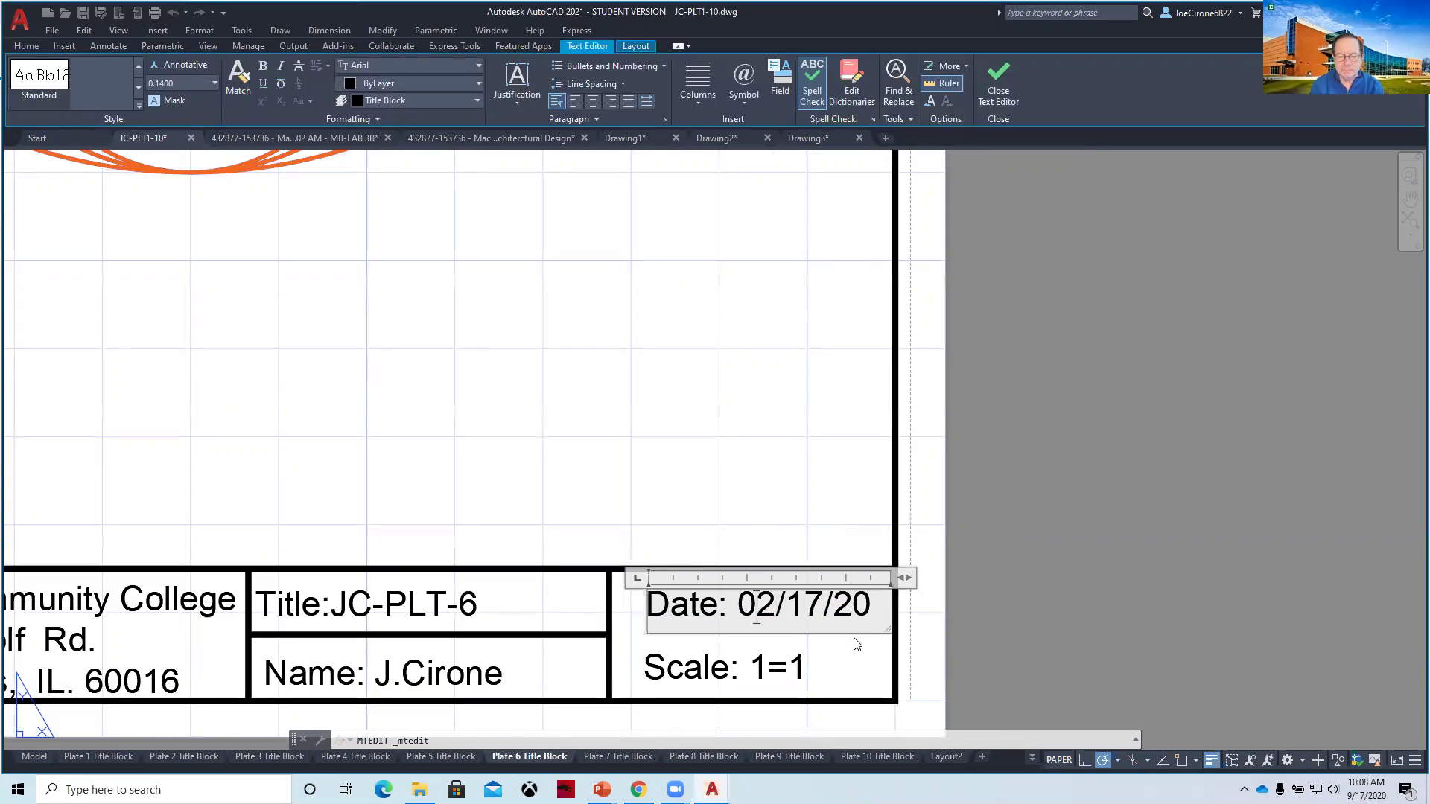
key(BackSpace)
text(9)
click(648, 399)
scroll(648, 399, down, 5)
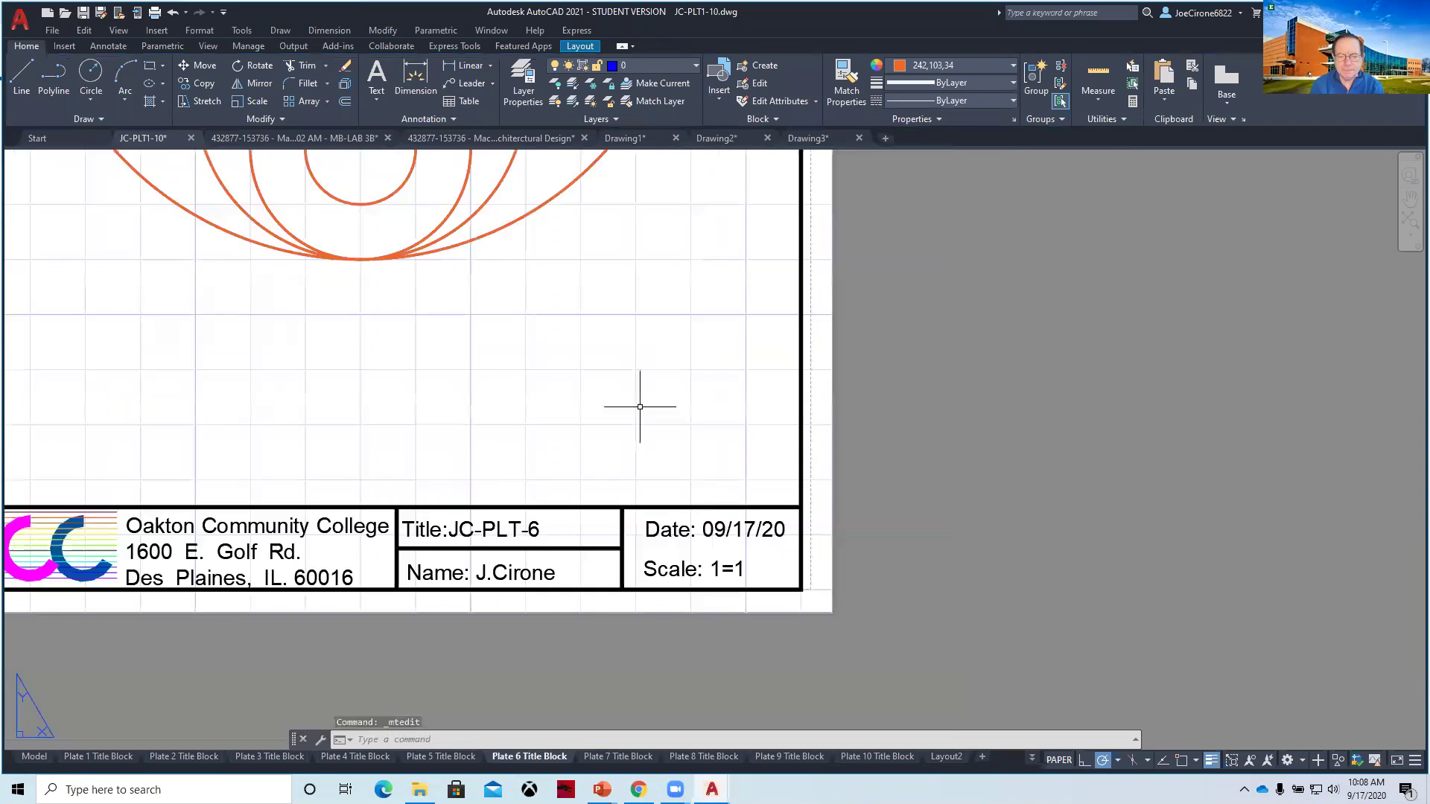
middle_drag(510, 447, 666, 527)
scroll(713, 607, down, 2)
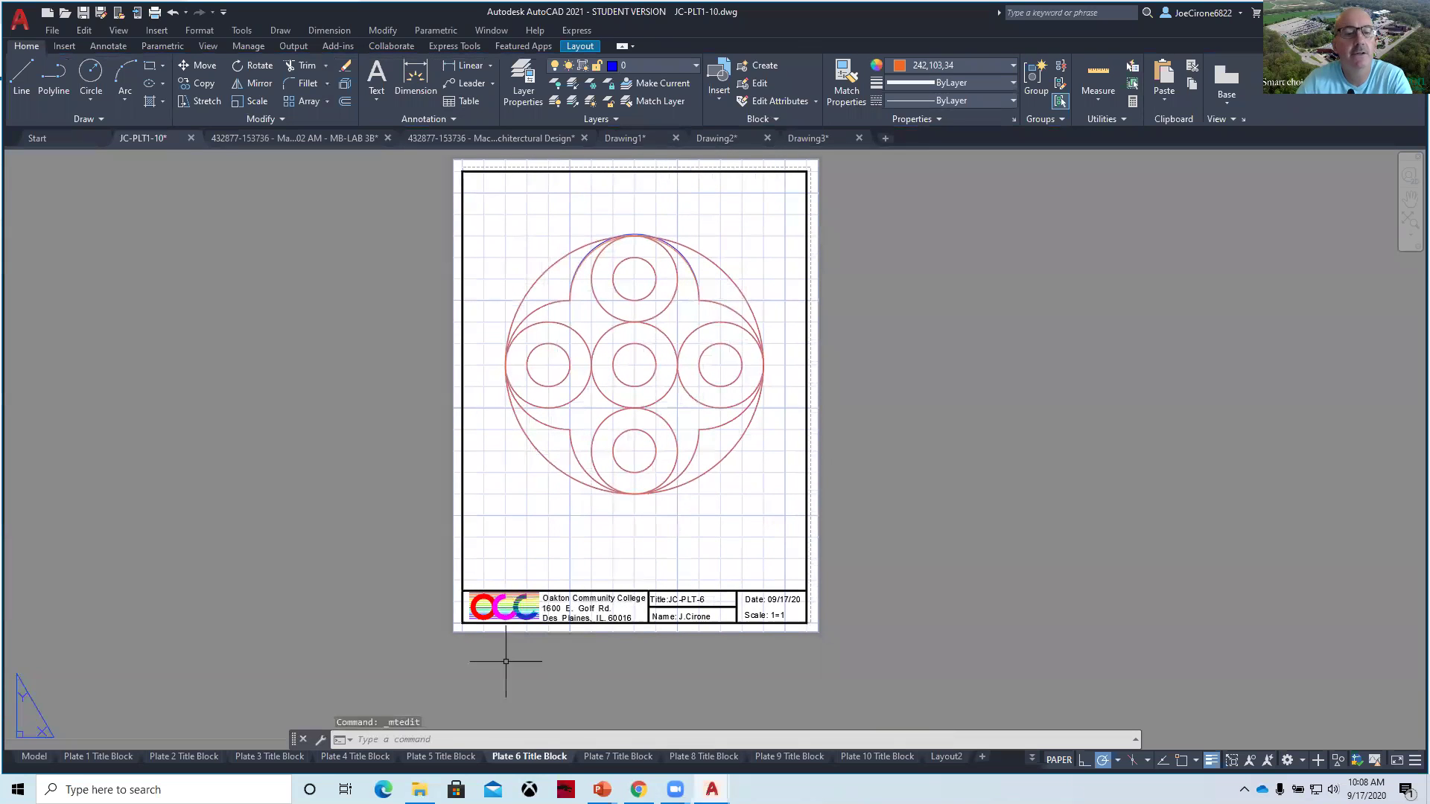
Switch to the Plate 7 Title Block sheet and centre the belt drawing.
click(616, 761)
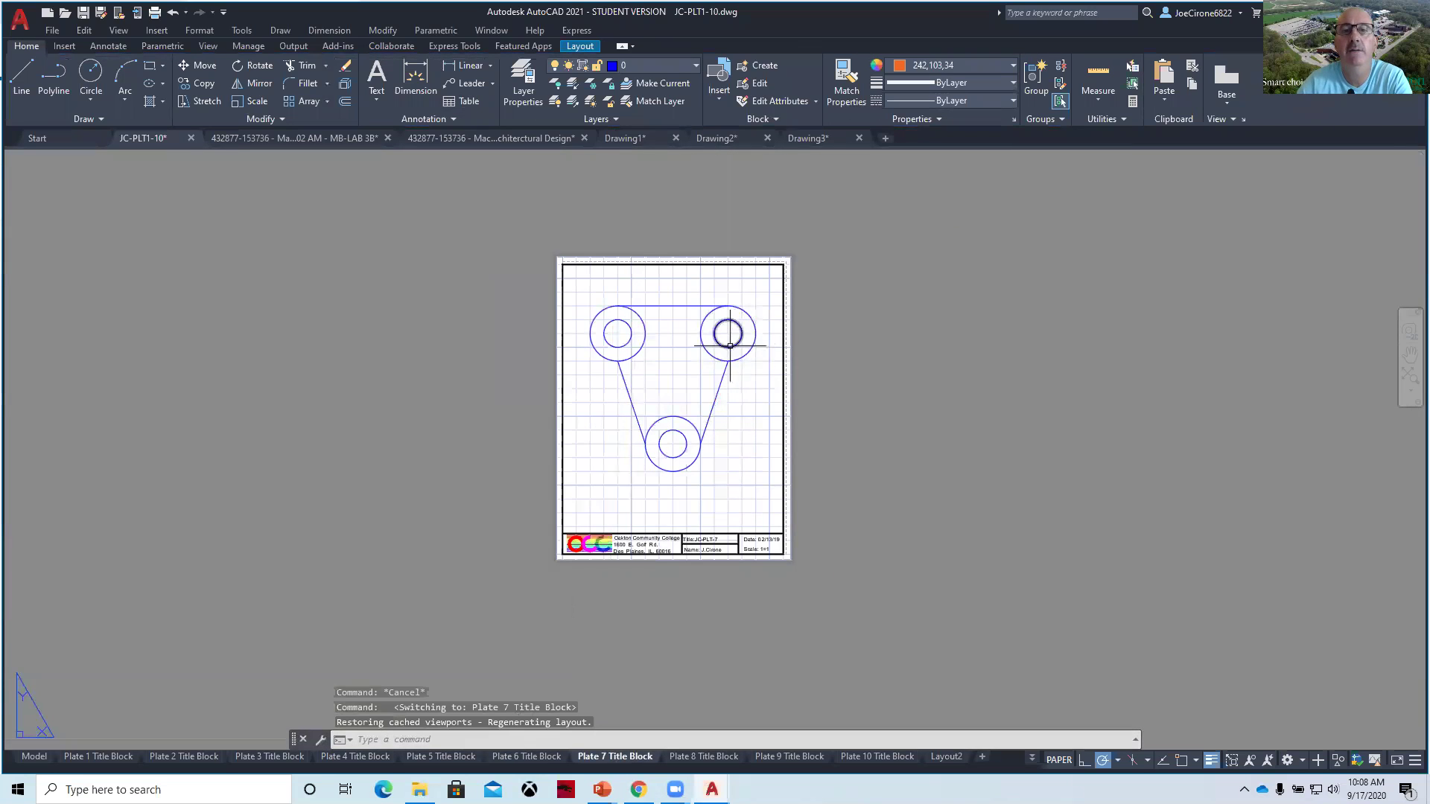
scroll(727, 329, up, 4)
middle_drag(558, 377, 584, 360)
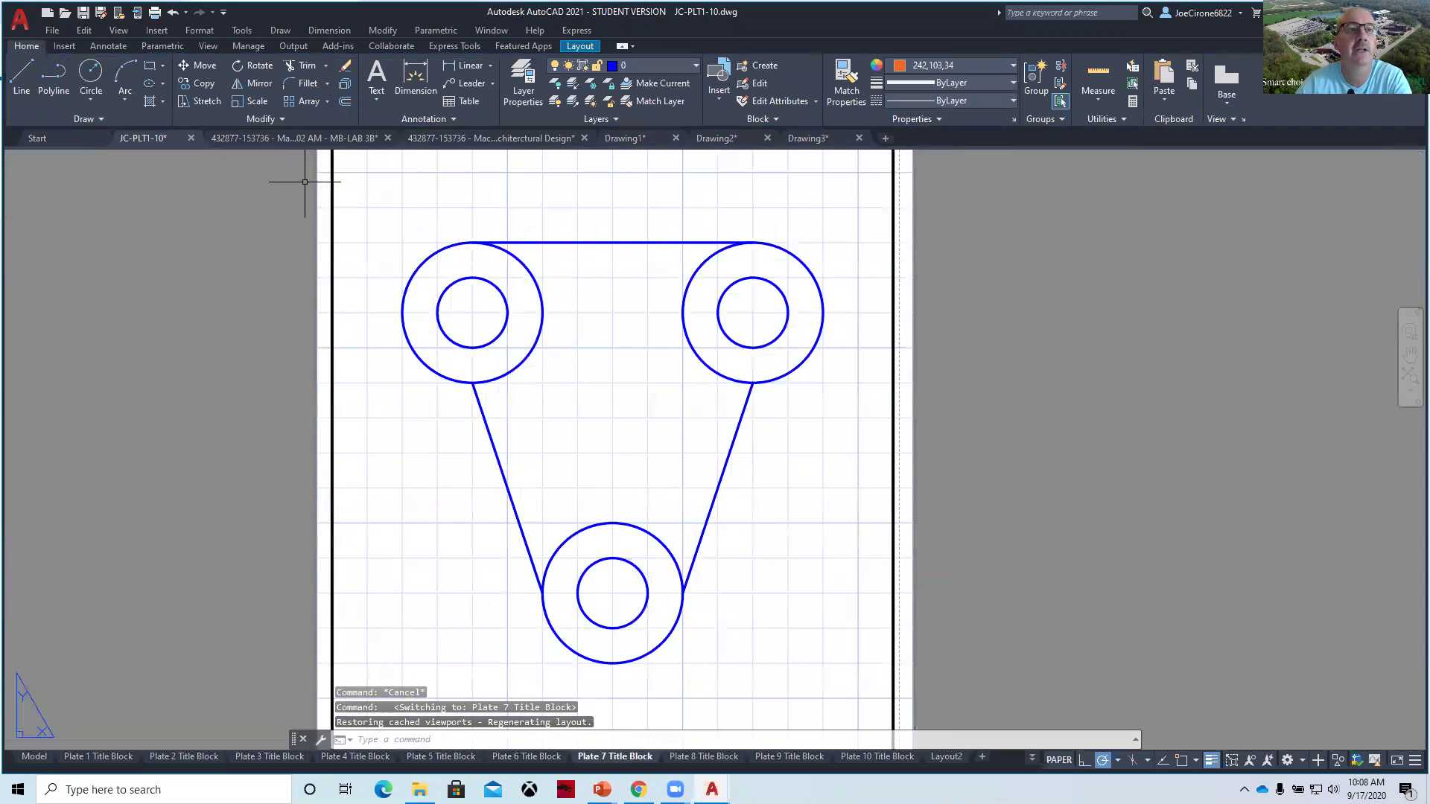
Draw the left pulley's inner and outer concentric circles.
click(91, 75)
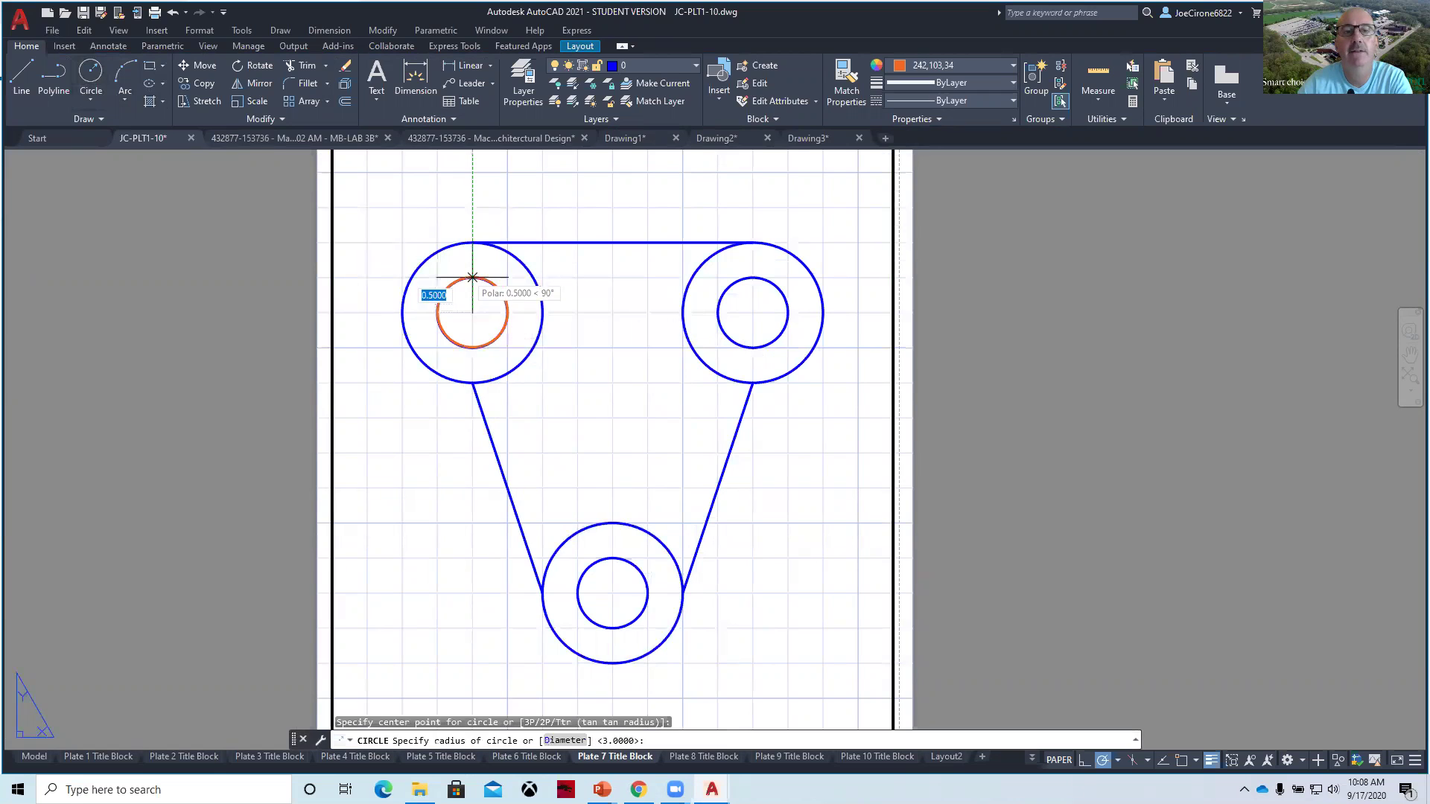
click(472, 277)
right_click(521, 297)
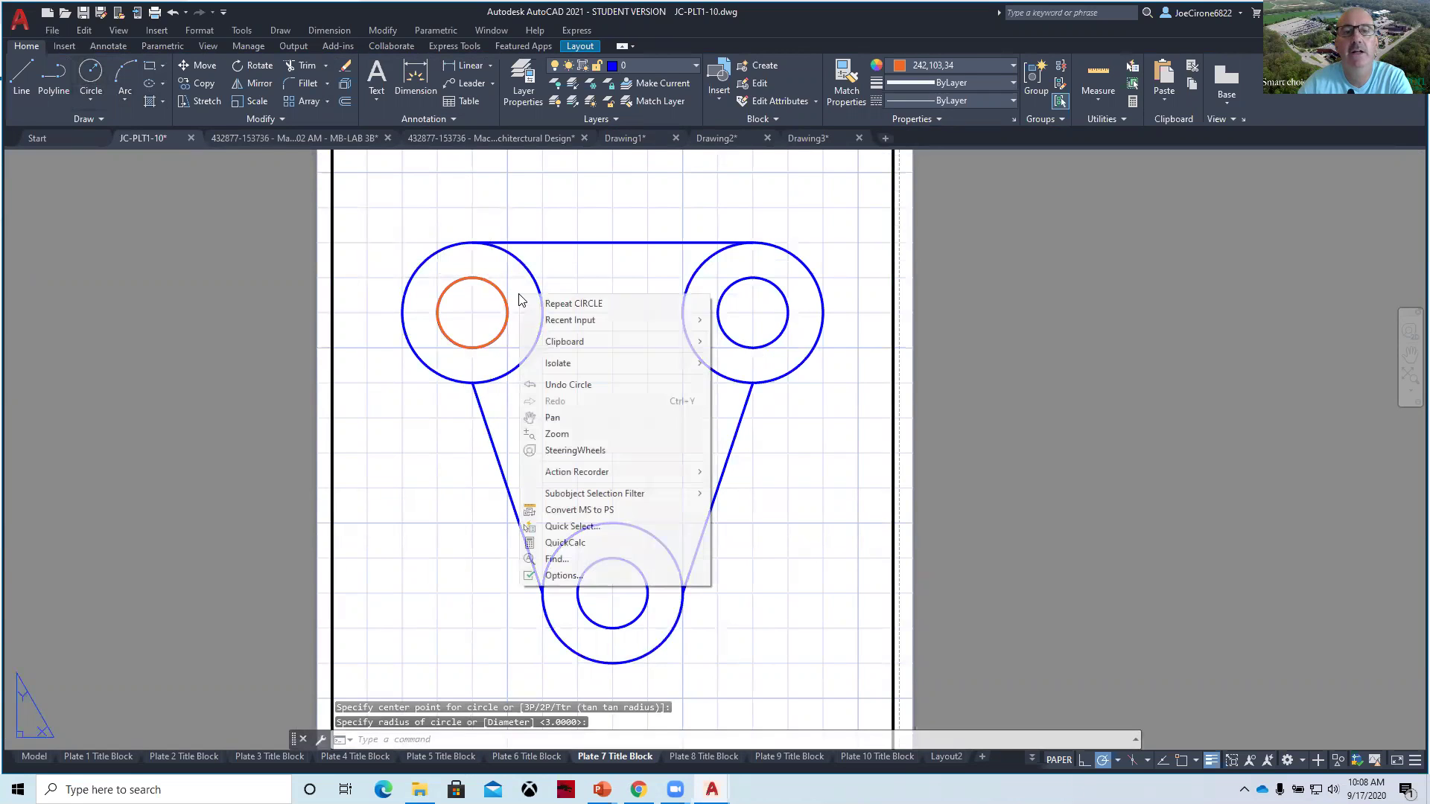
click(563, 303)
click(472, 313)
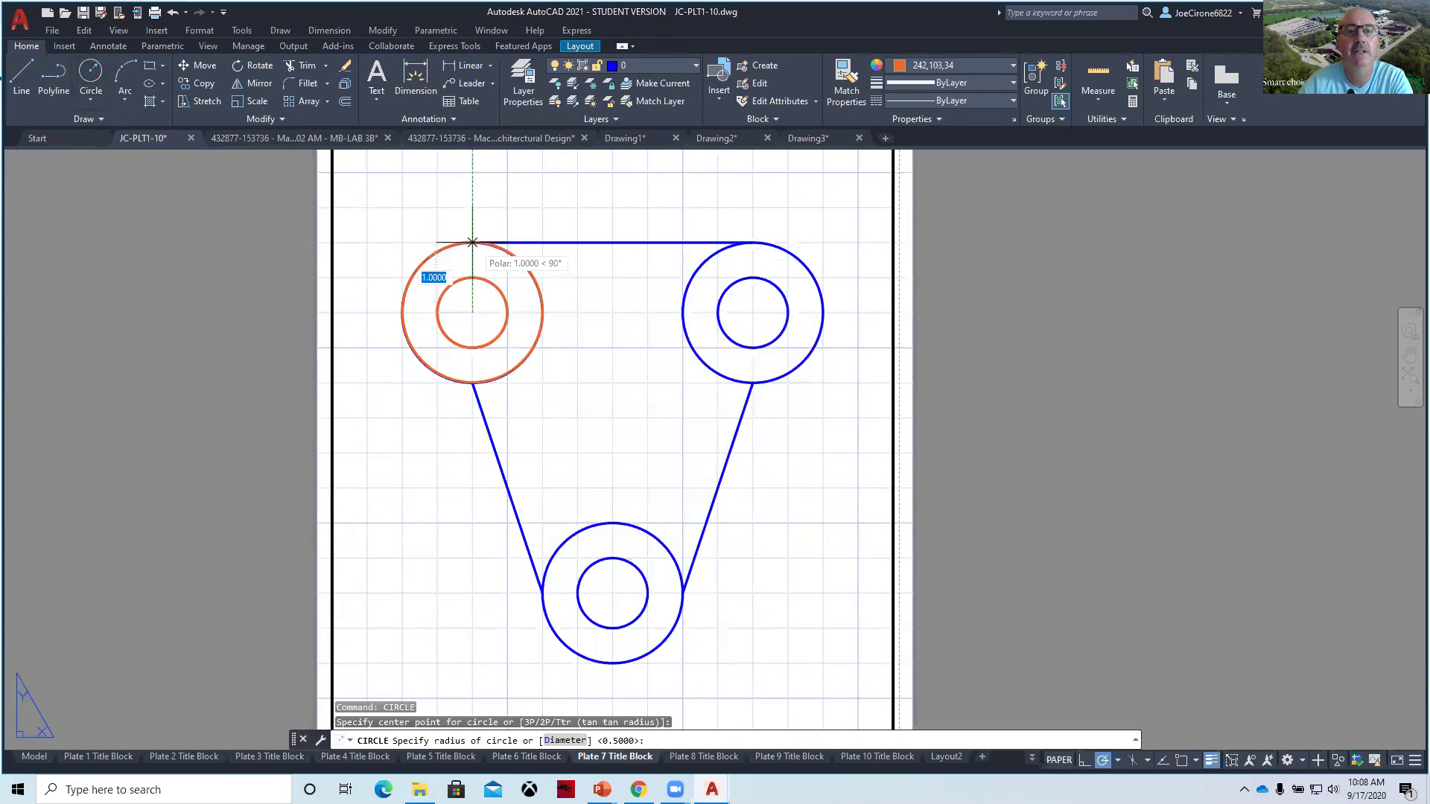
click(472, 242)
Draw the right pulley's inner and outer concentric circles.
right_click(648, 311)
click(674, 320)
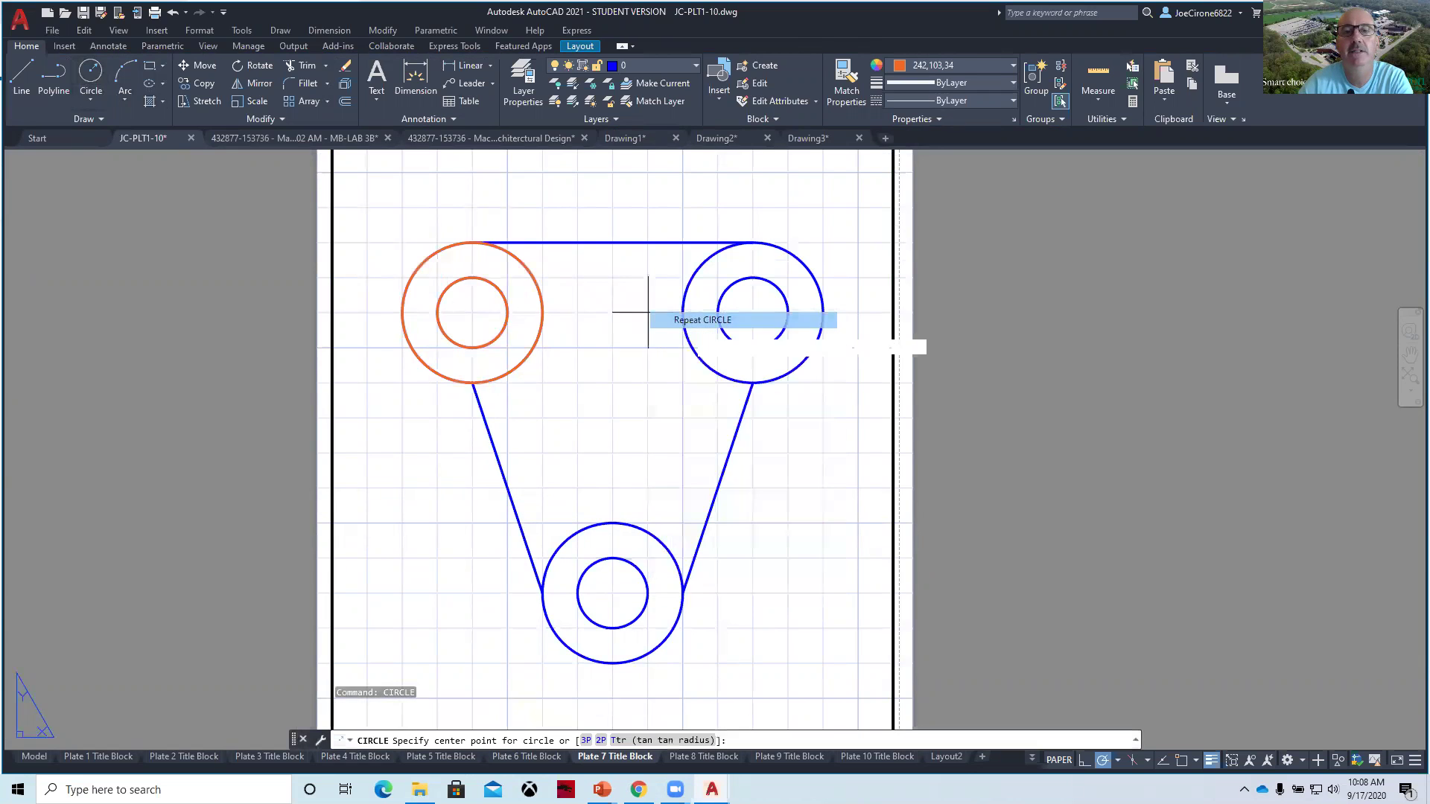
click(752, 312)
click(755, 282)
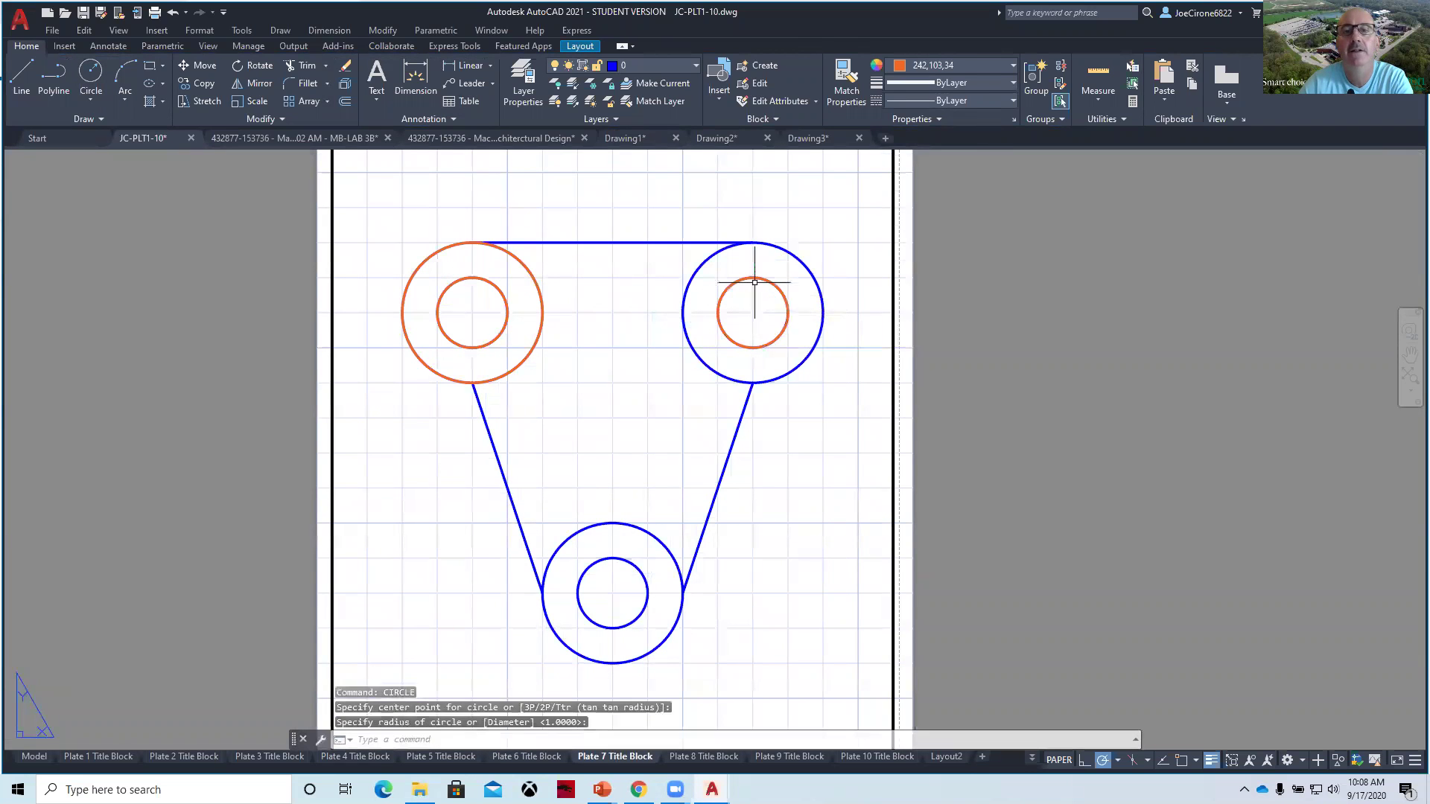
right_click(750, 332)
click(775, 342)
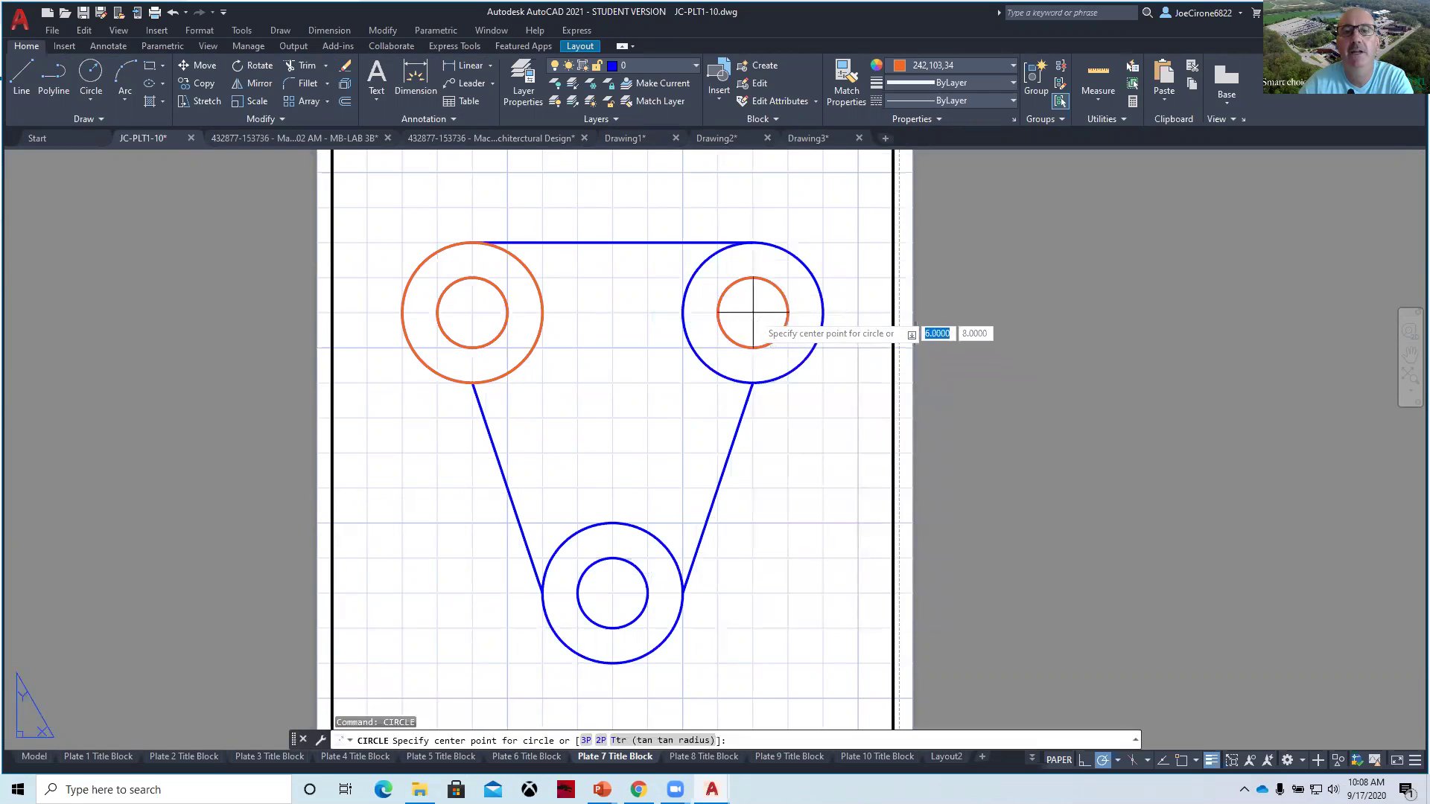
click(752, 313)
click(752, 242)
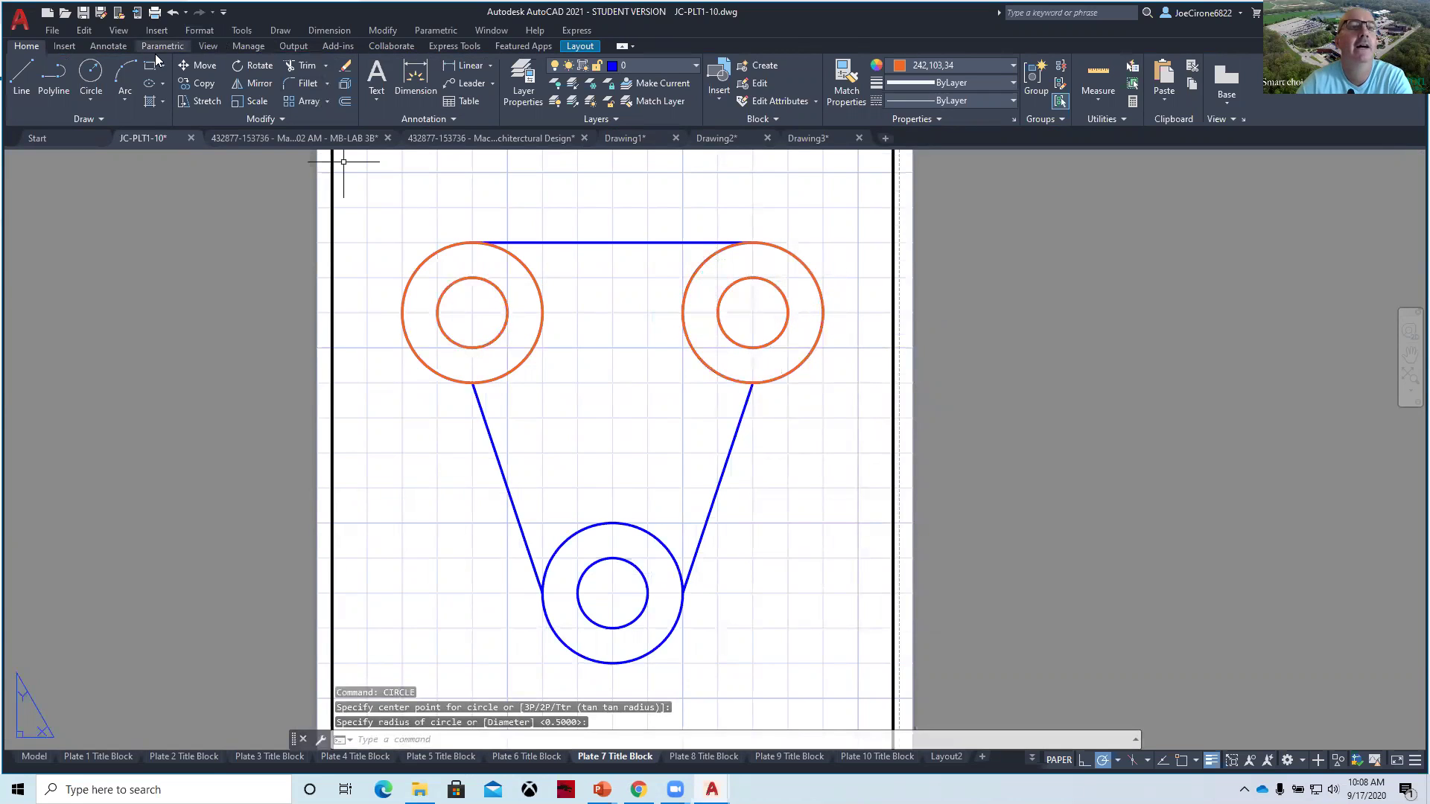
Draw the top belt line joining the tops of the left and right pulleys.
click(21, 74)
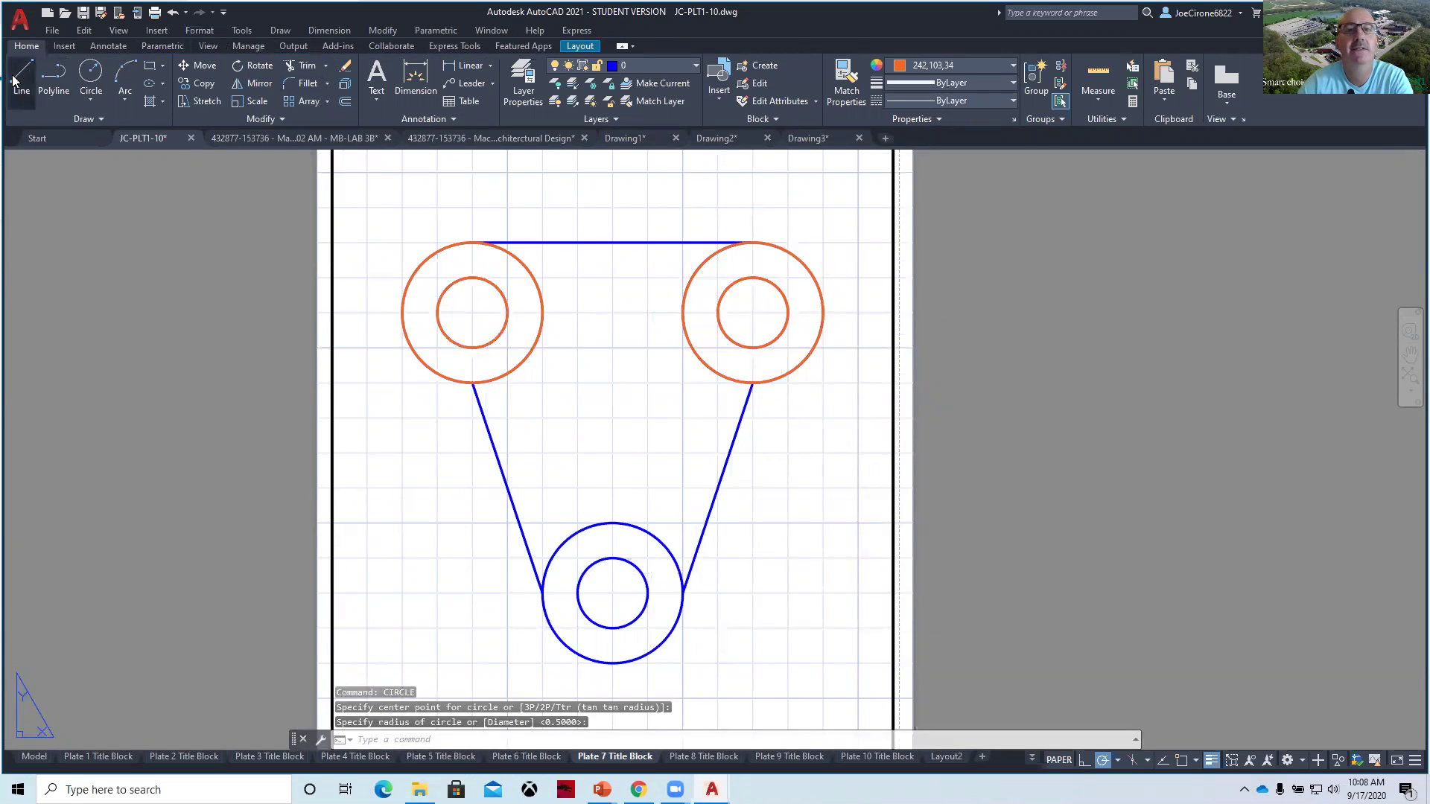
click(472, 242)
click(752, 242)
right_click(650, 186)
click(711, 203)
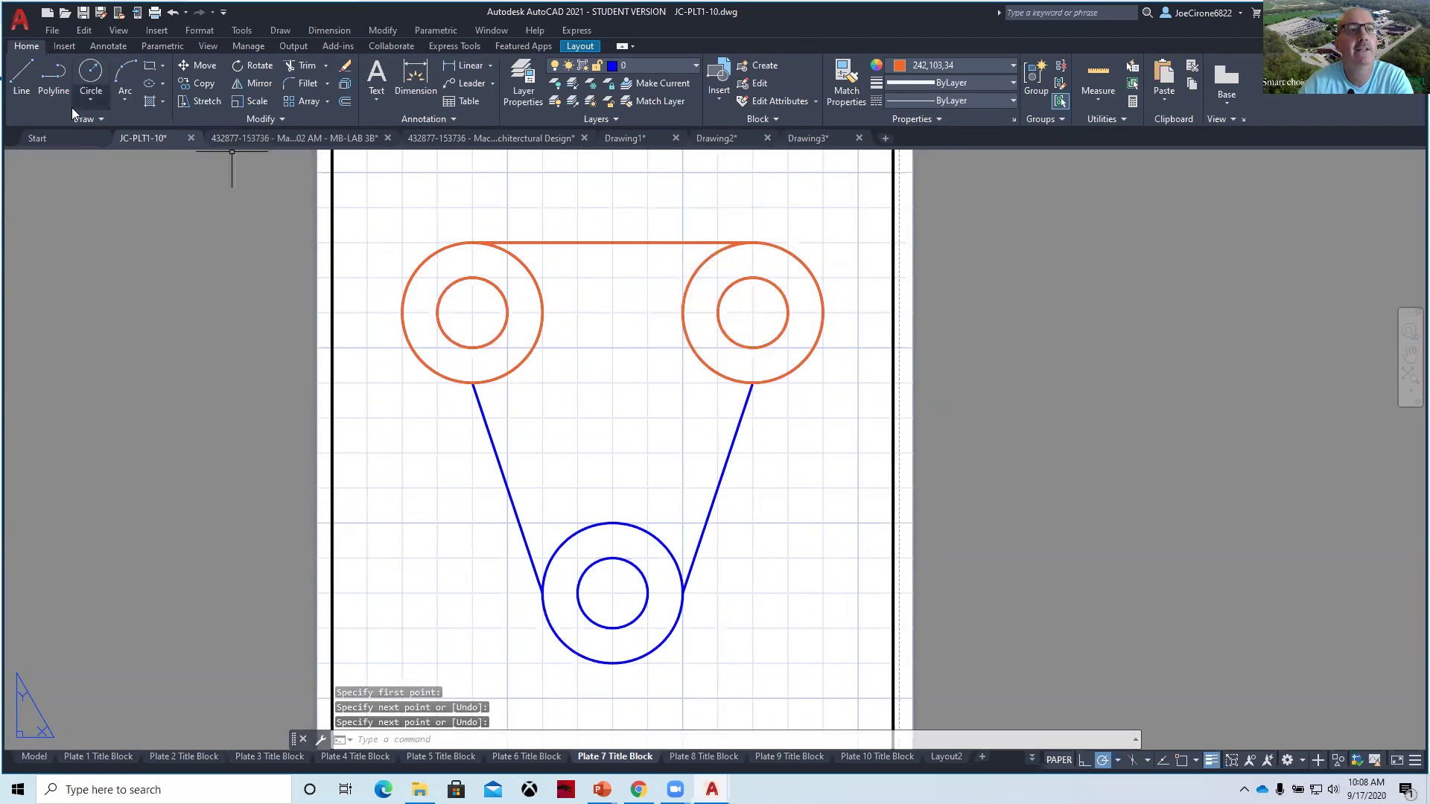
Draw the two belt lines from the side pulleys' bottoms to the lower pulley's edges.
click(29, 66)
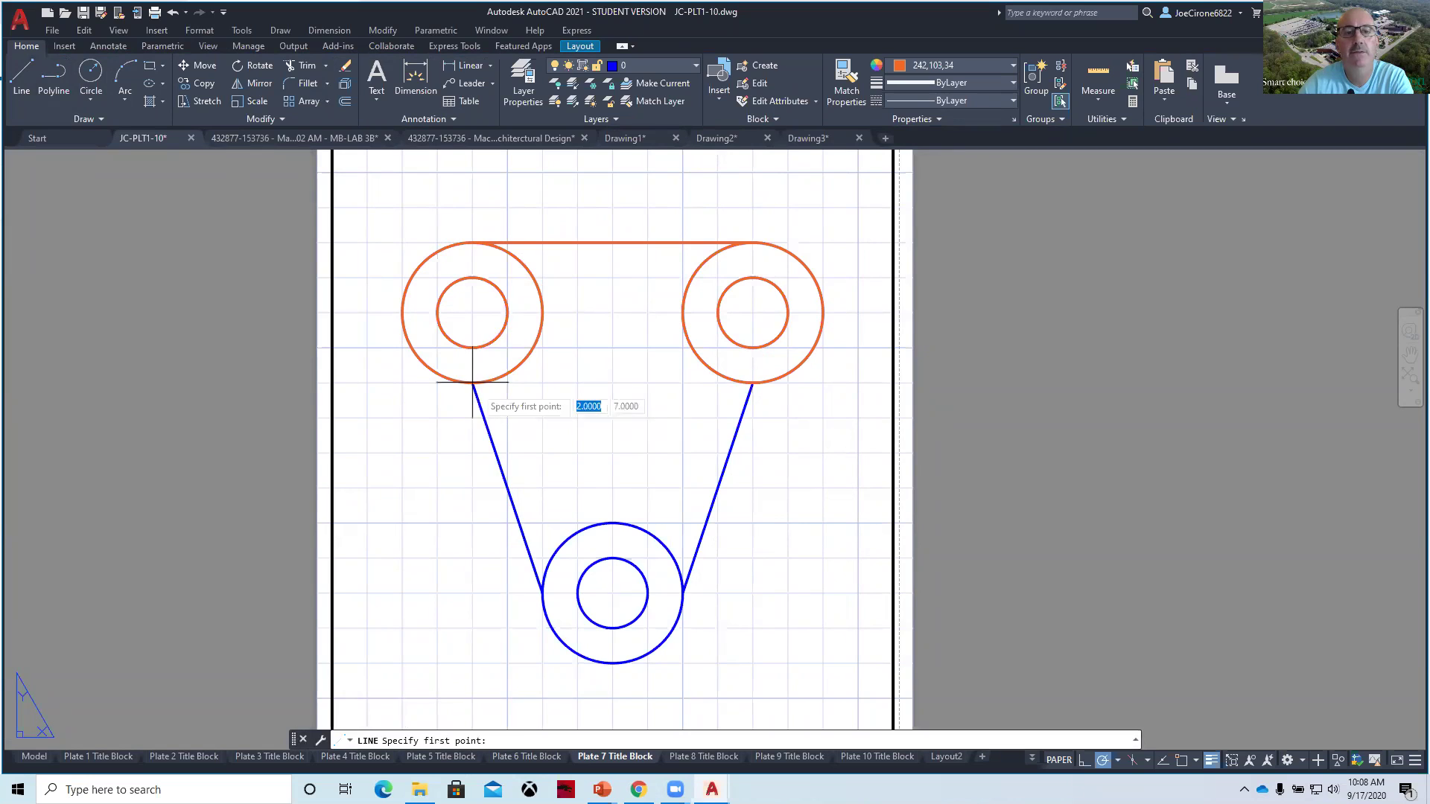
click(472, 383)
click(542, 593)
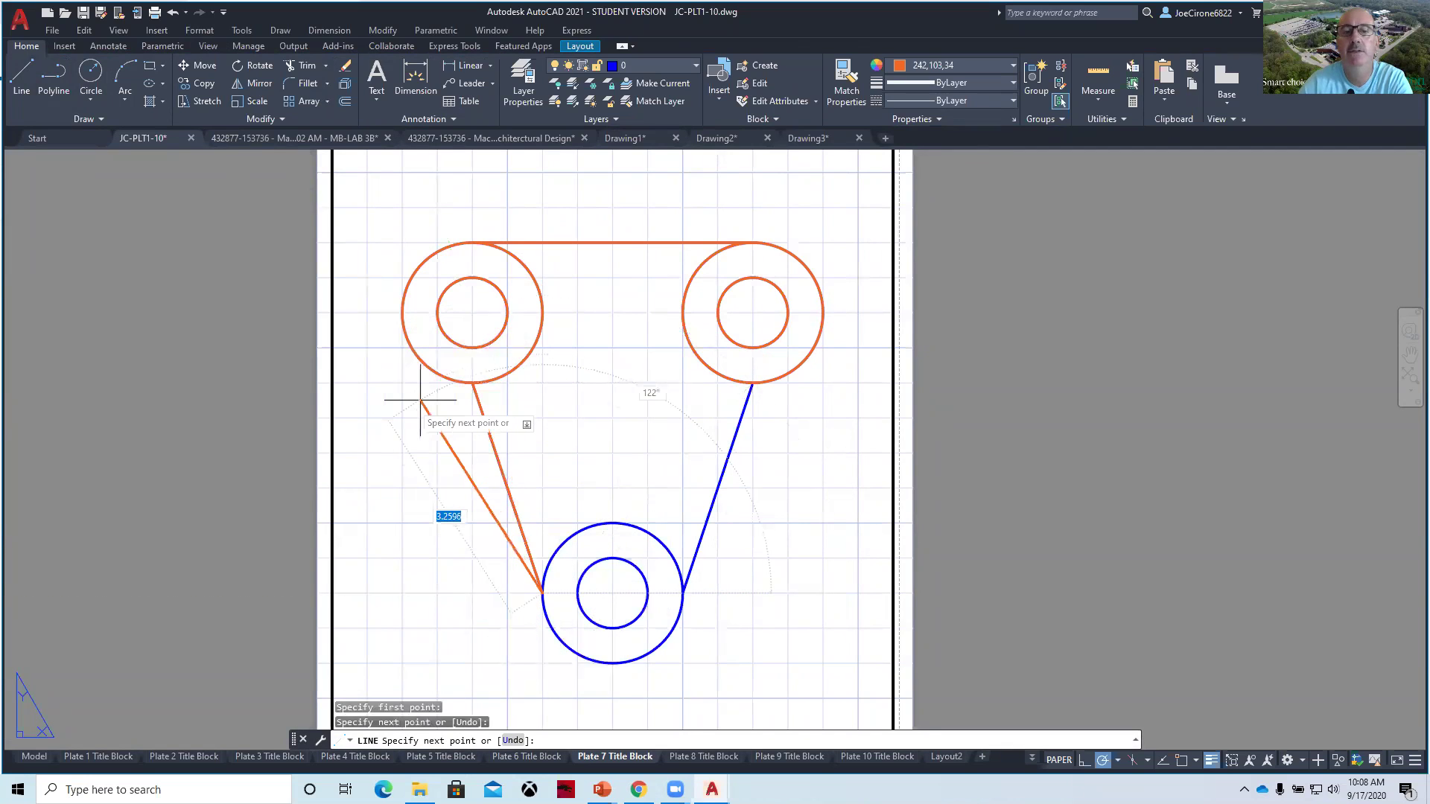
key(Escape)
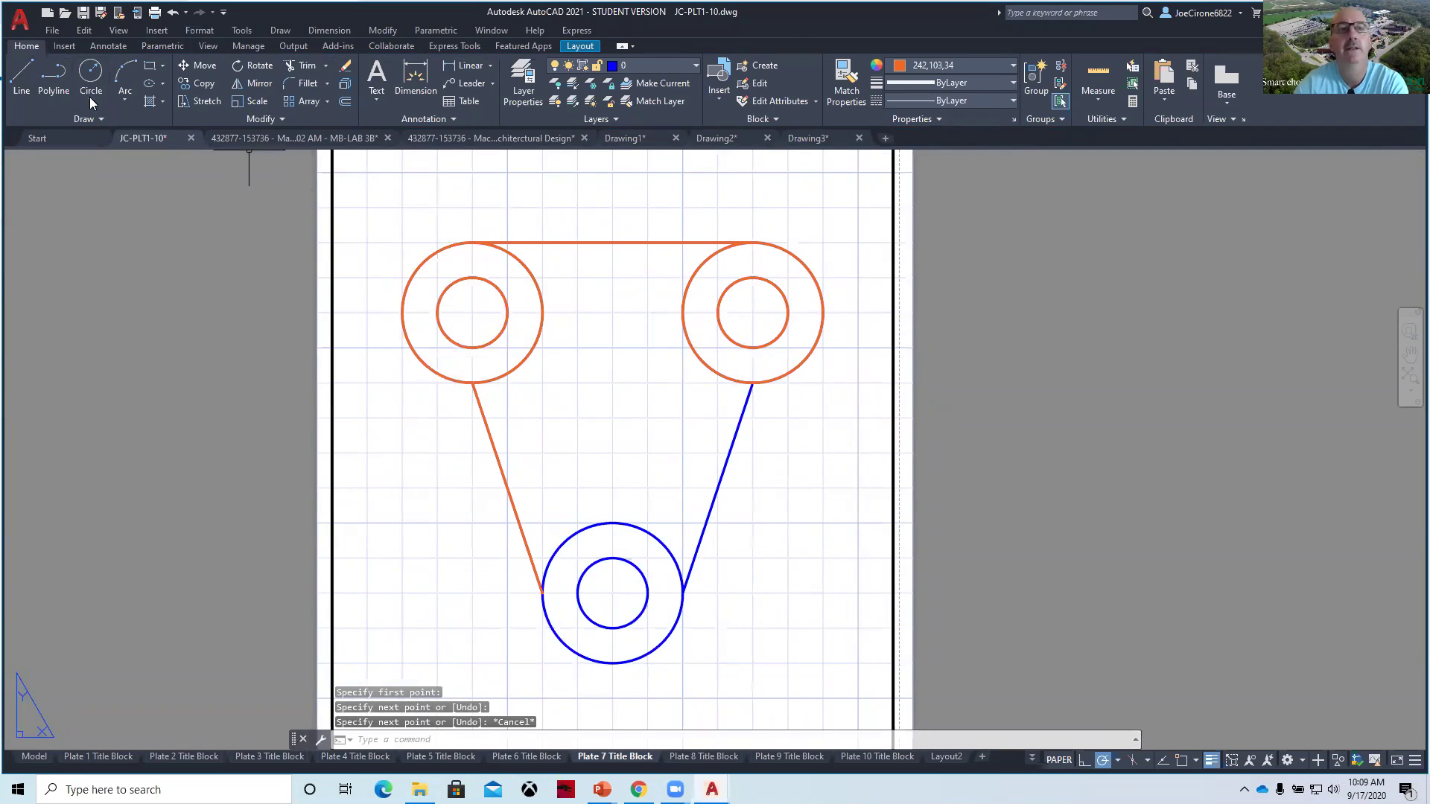
click(23, 81)
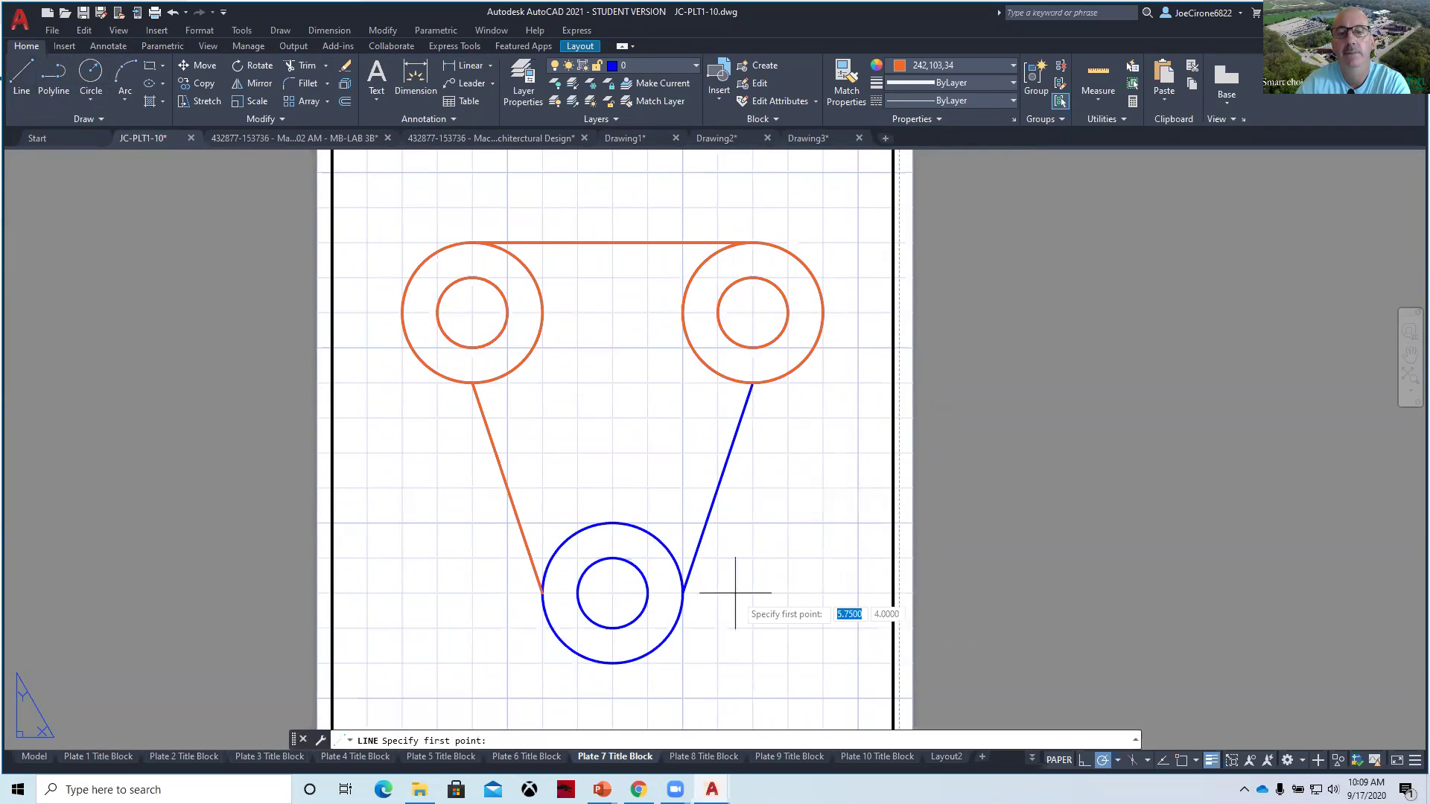
click(683, 593)
click(752, 384)
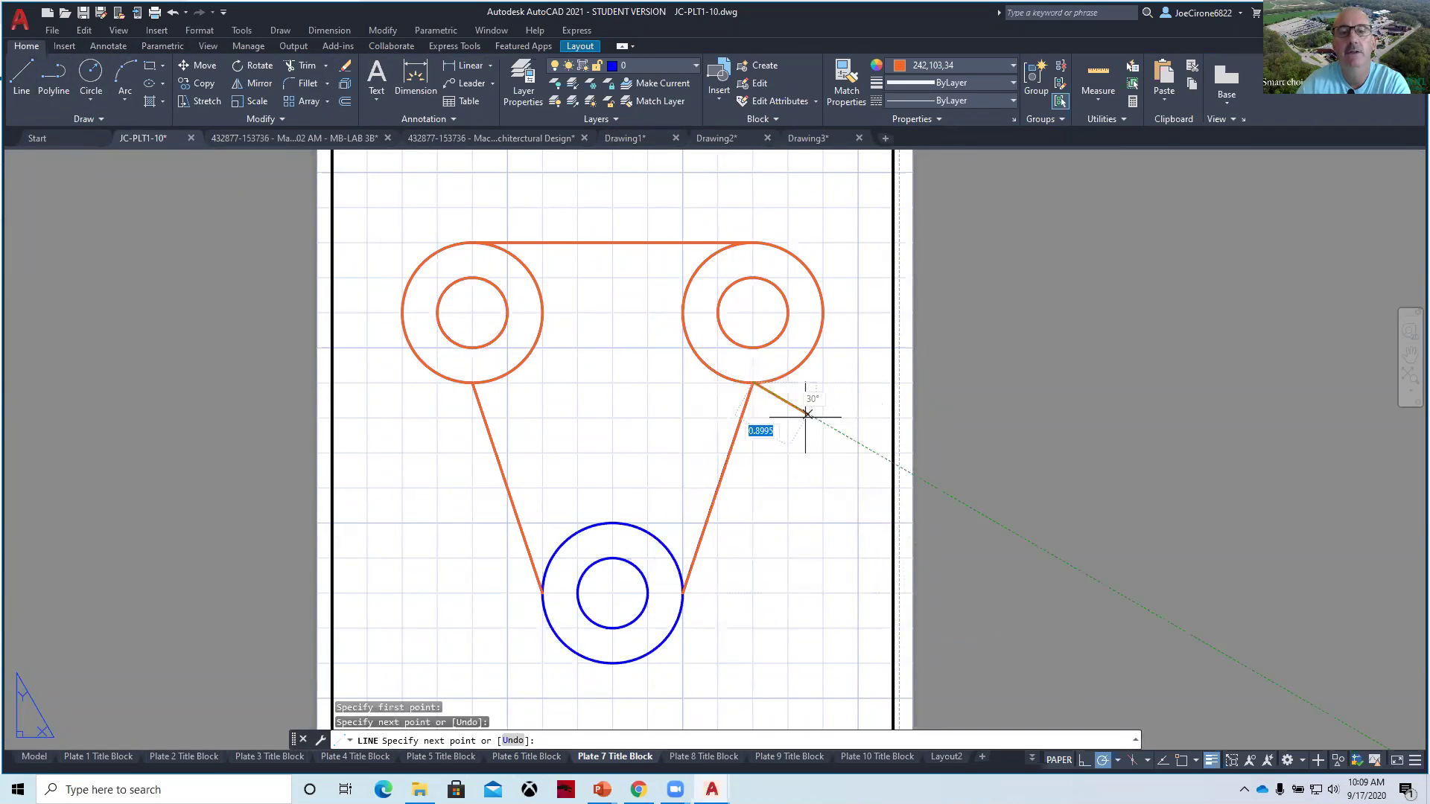
key(Escape)
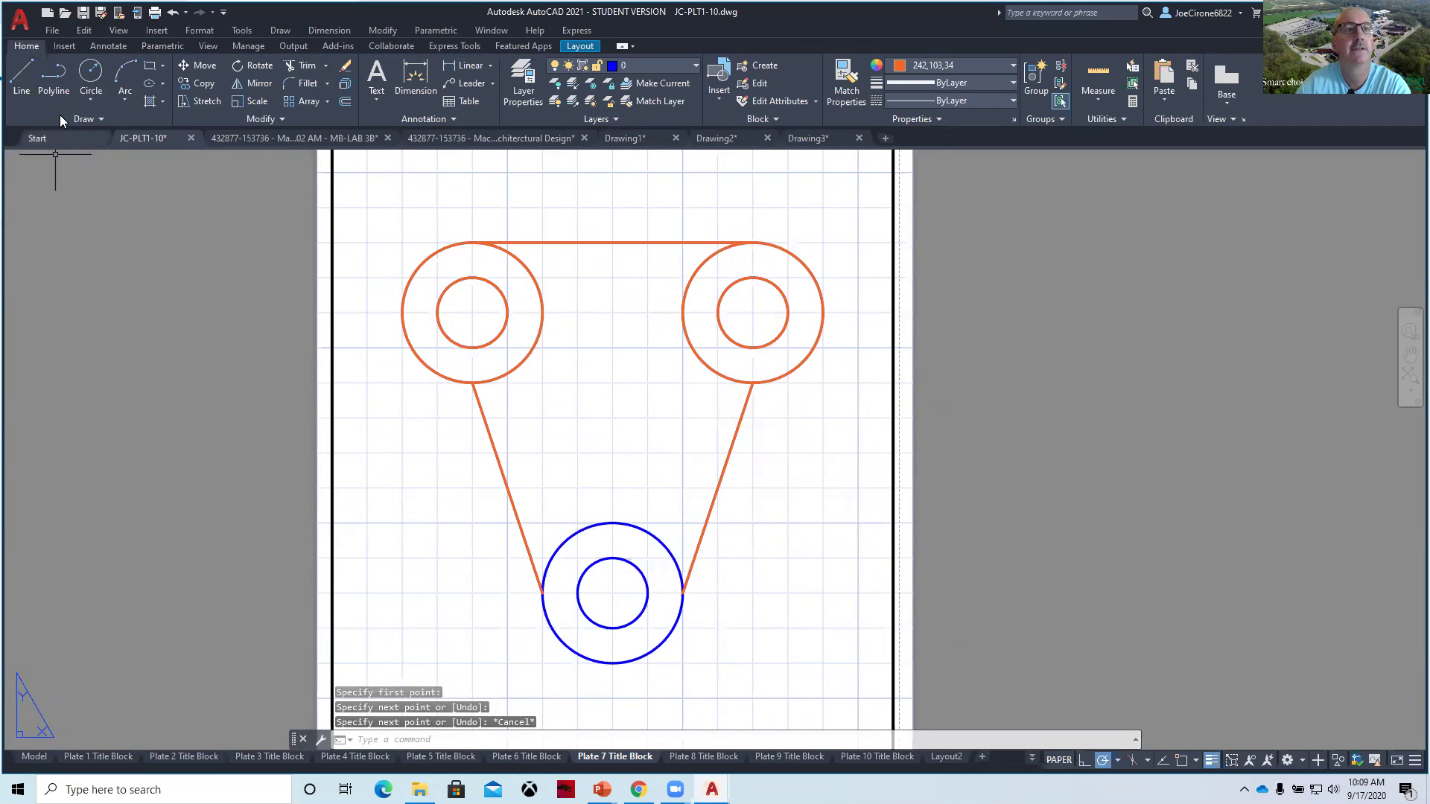
Draw the lower pulley as concentric circles of radius 0.5 and 1.
click(91, 78)
click(612, 594)
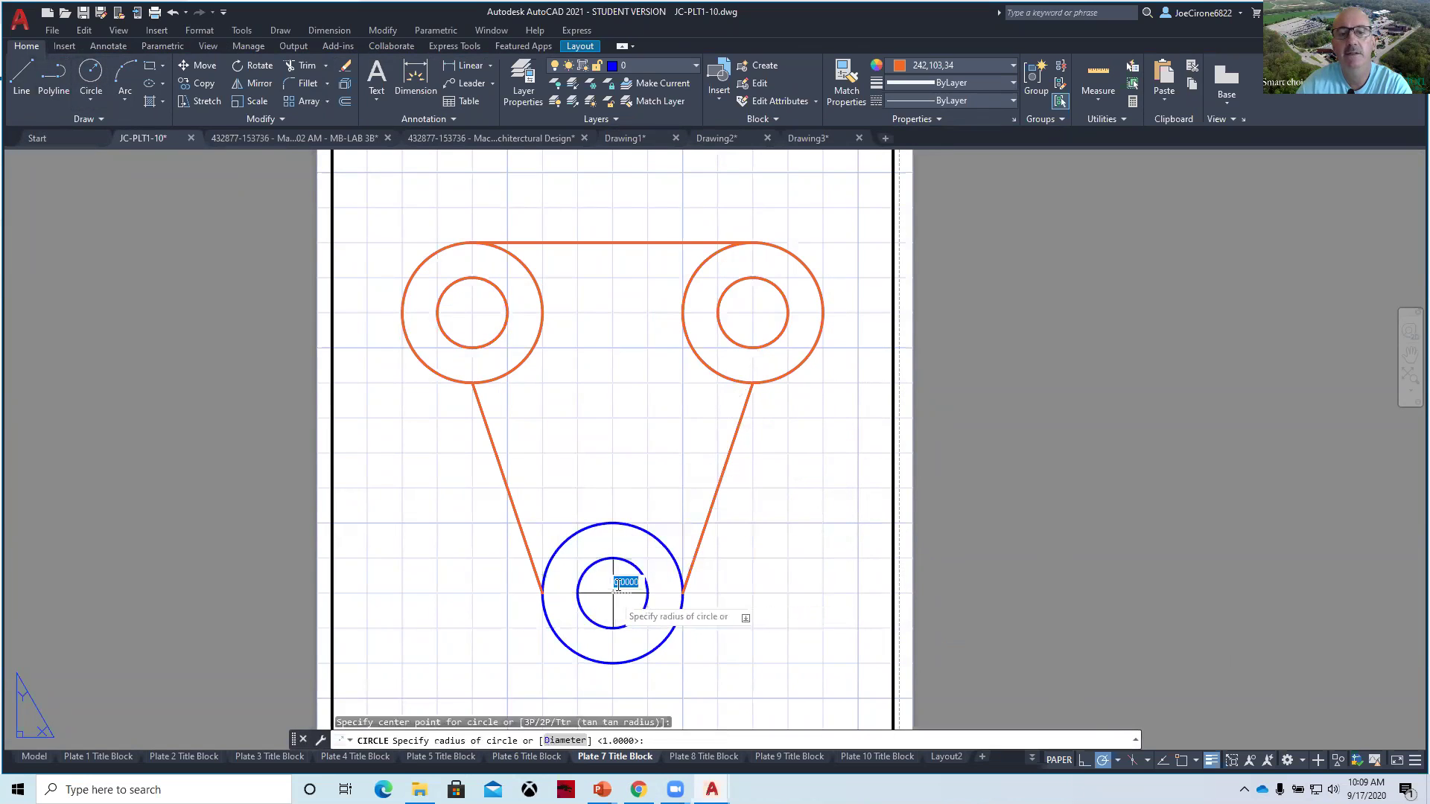
key(Return)
right_click(642, 200)
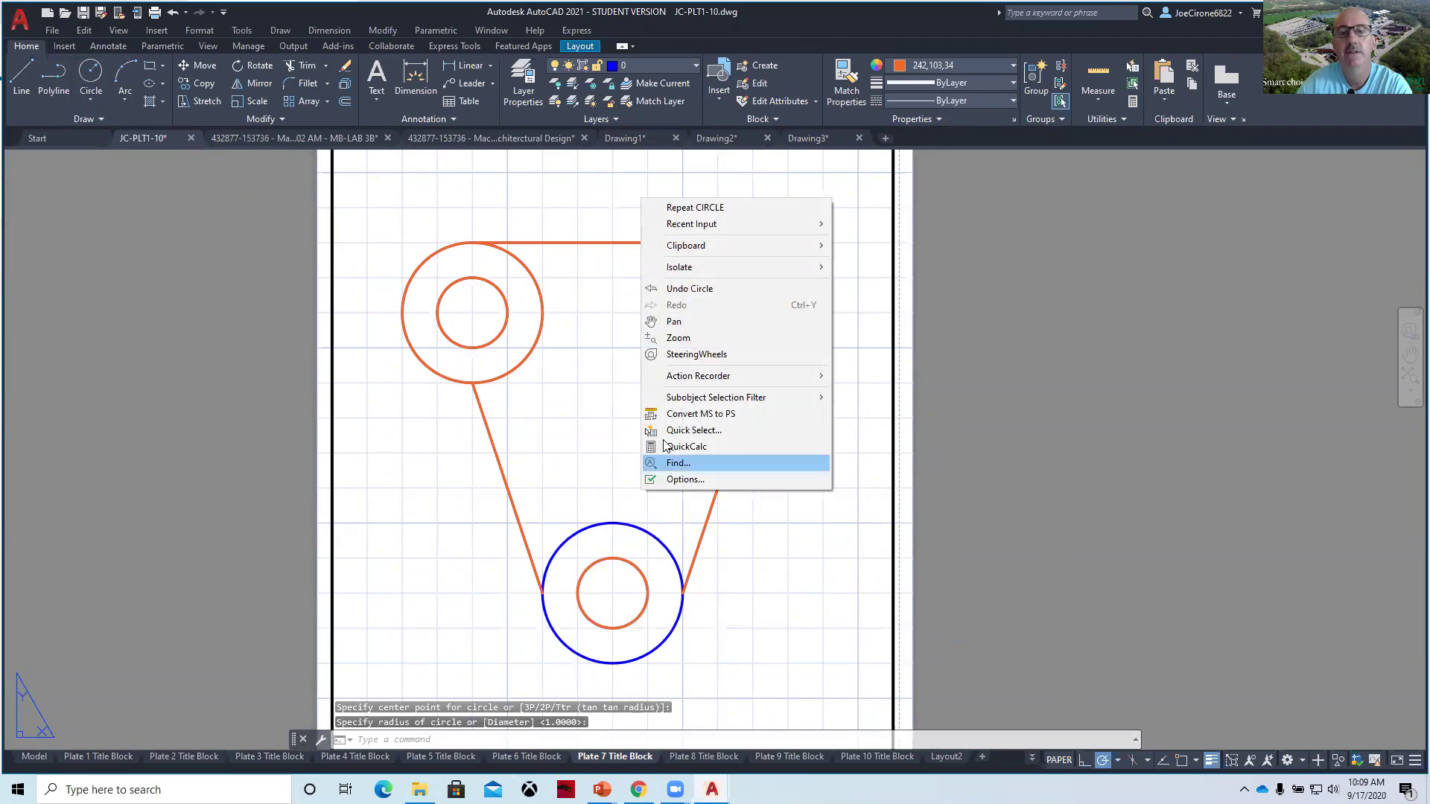
click(693, 209)
click(612, 593)
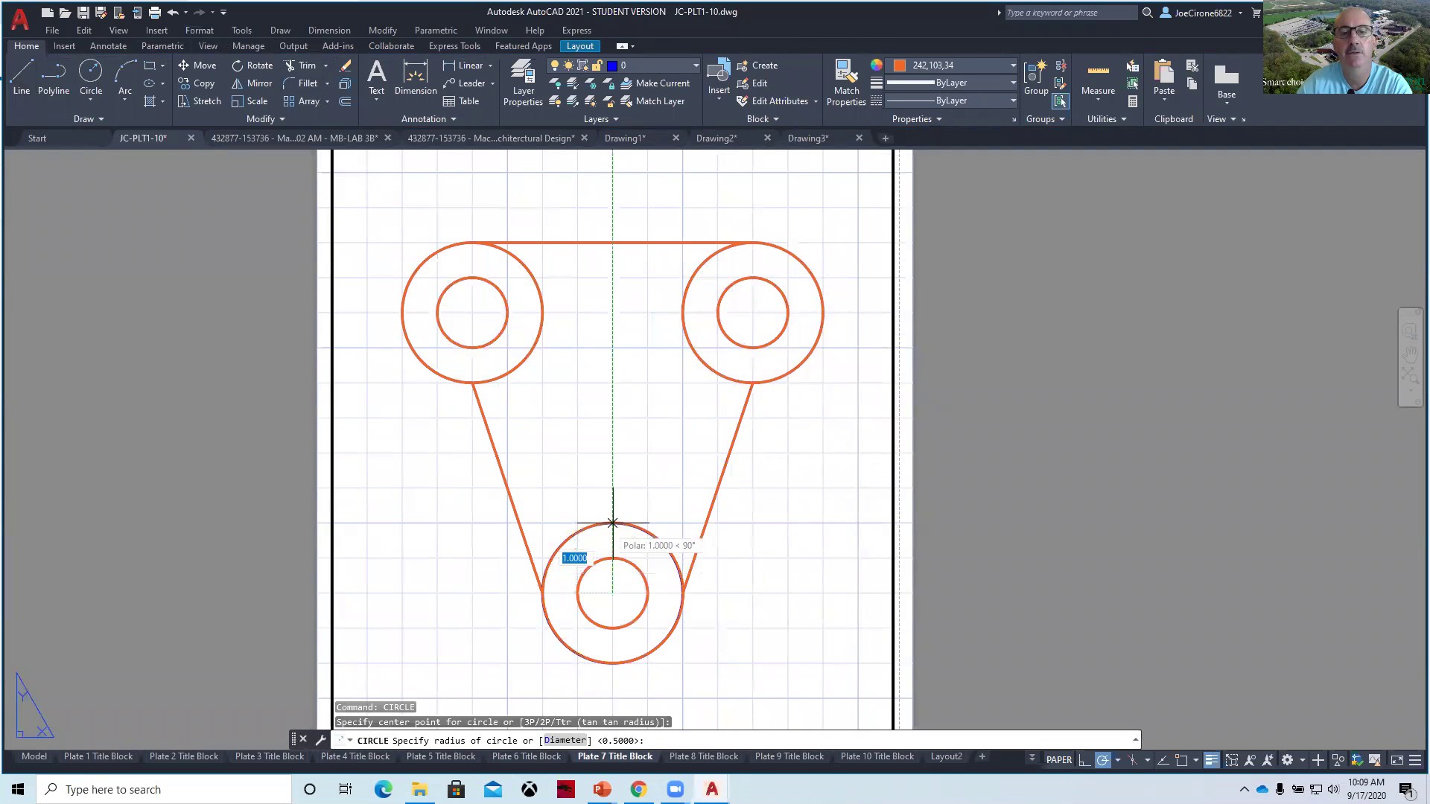
click(612, 523)
Bring the Plate 7 title block into view and replace its date with 09/17/20.
scroll(609, 425, down, 2)
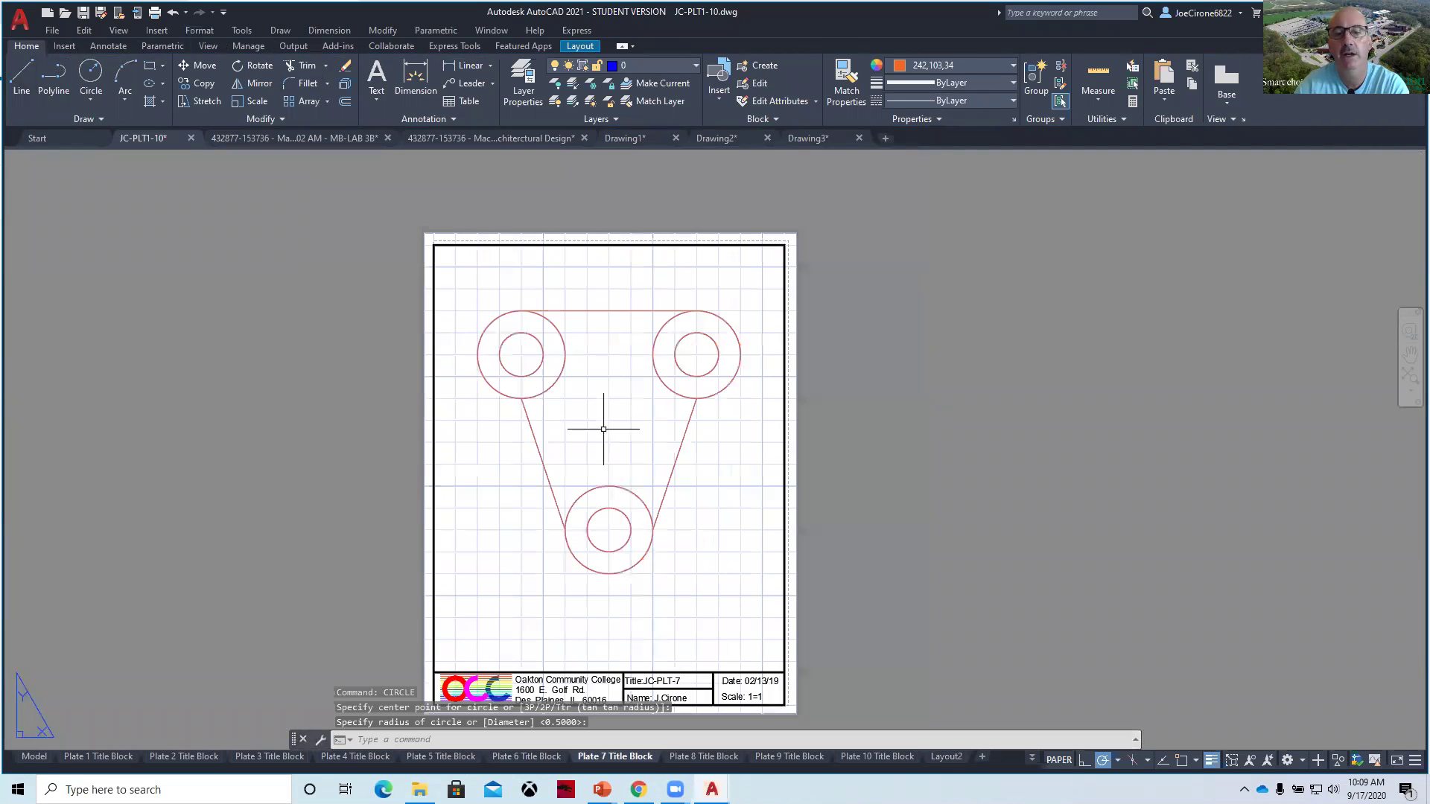
middle_drag(752, 659, 742, 492)
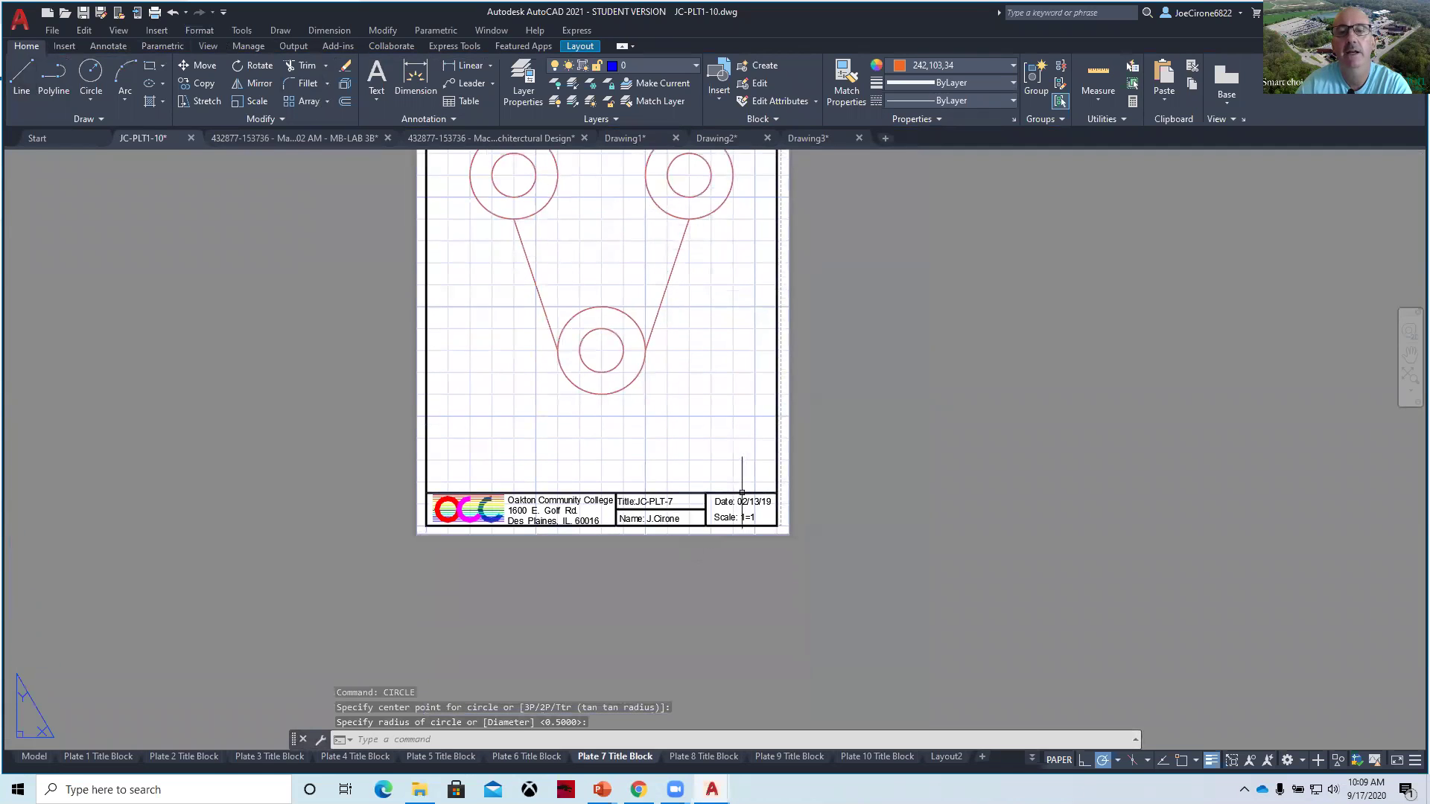
double_click(742, 501)
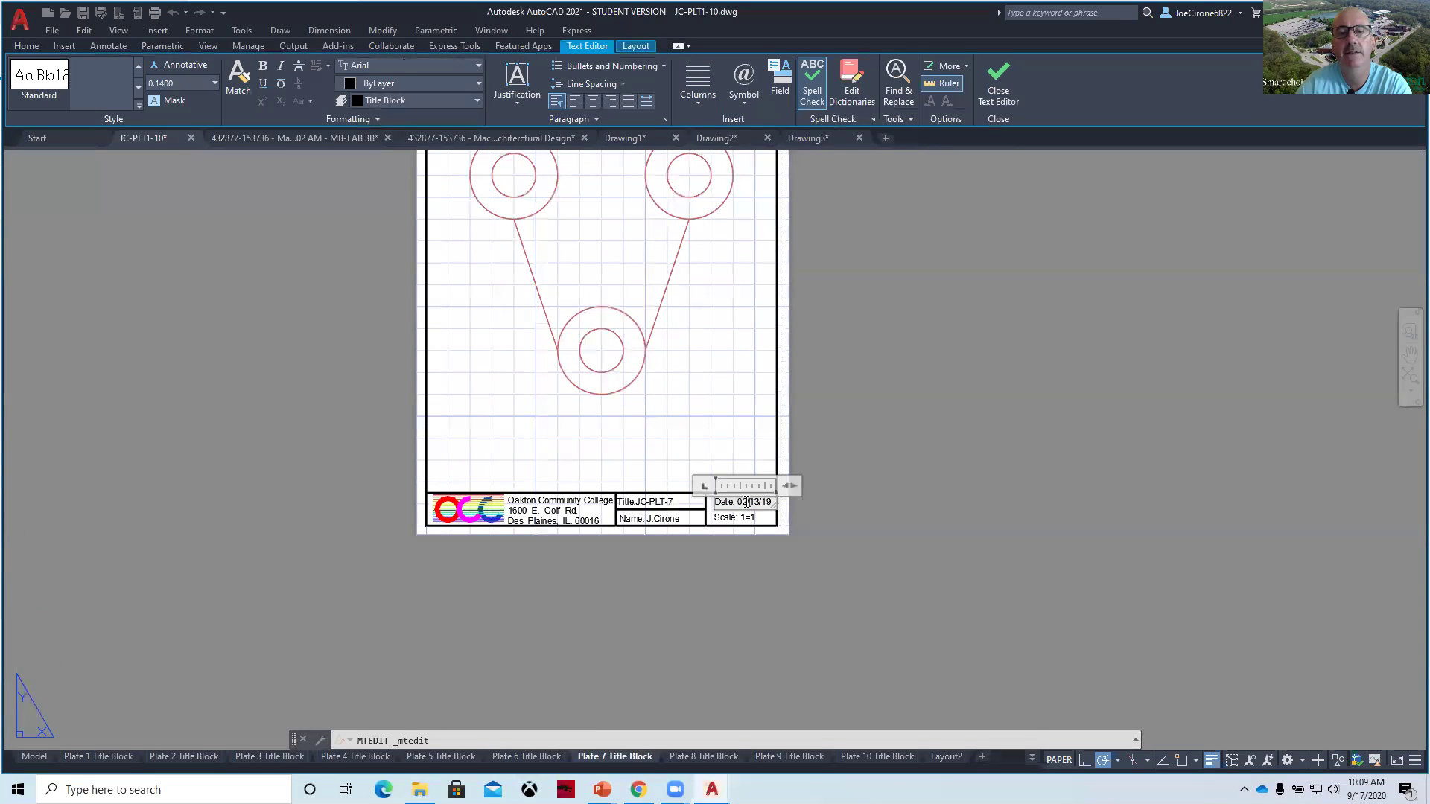
key(BackSpace)
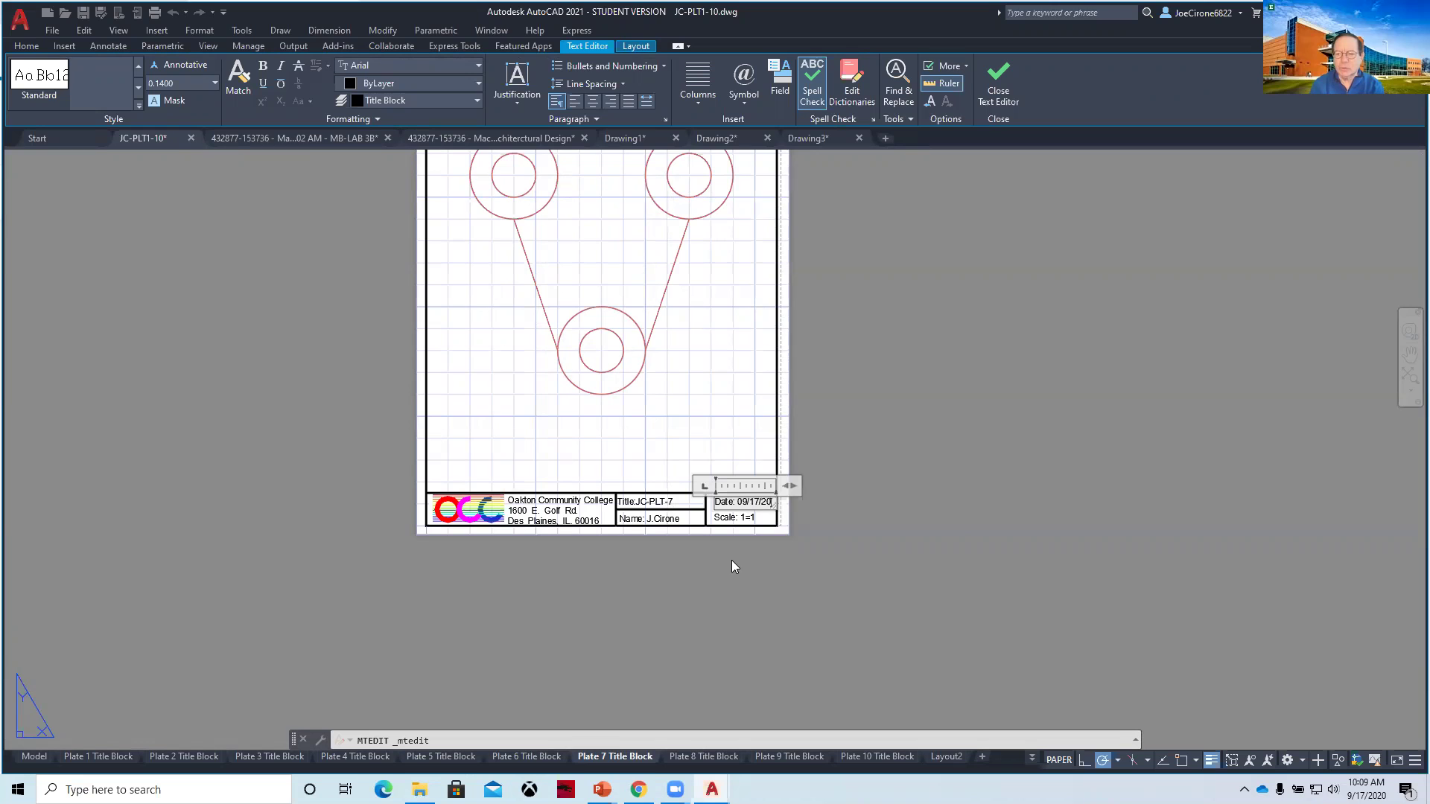
Finish the title block date edit and fit the whole Plate 7 sheet in view.
click(718, 399)
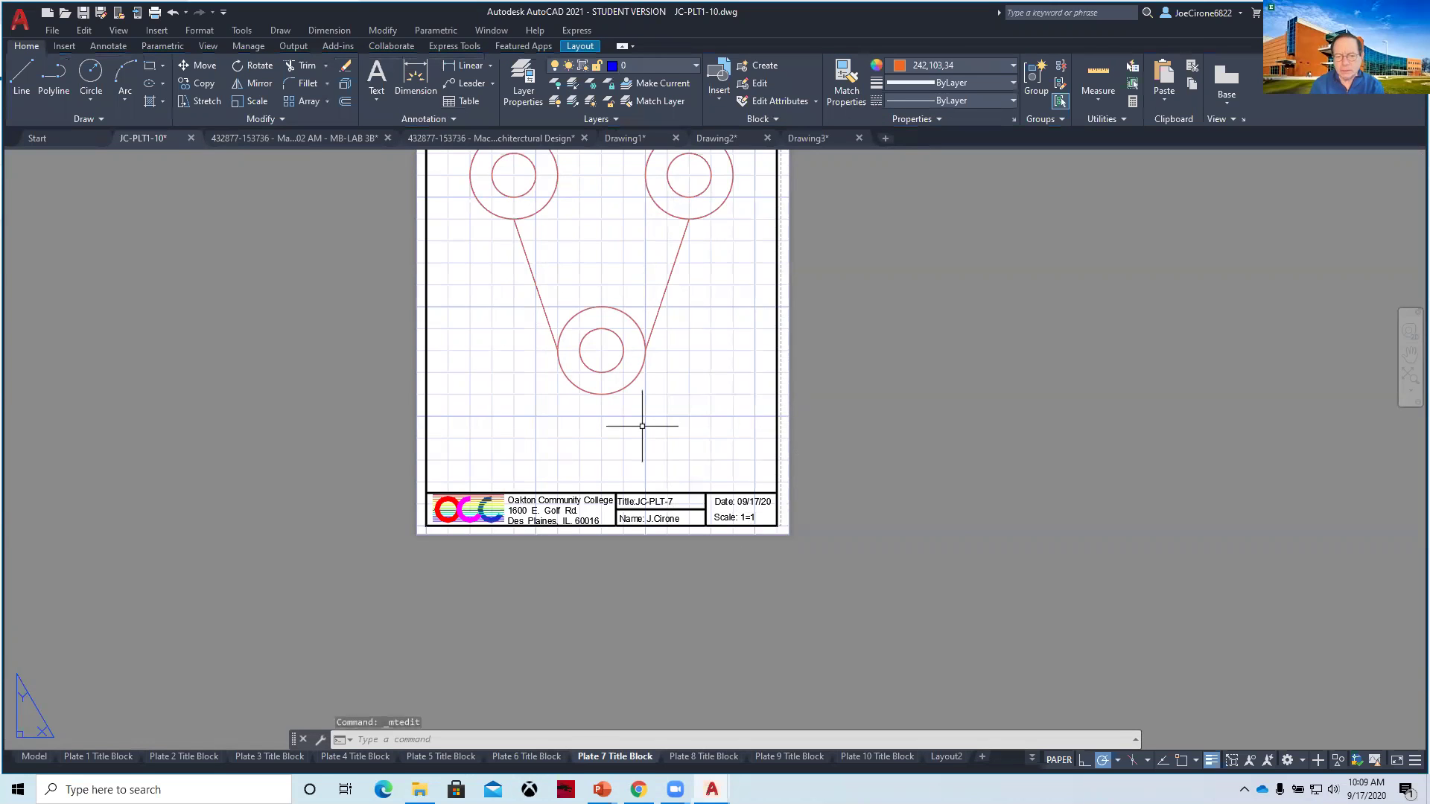
scroll(641, 426, down, 2)
middle_drag(639, 377, 591, 485)
scroll(568, 440, up, 2)
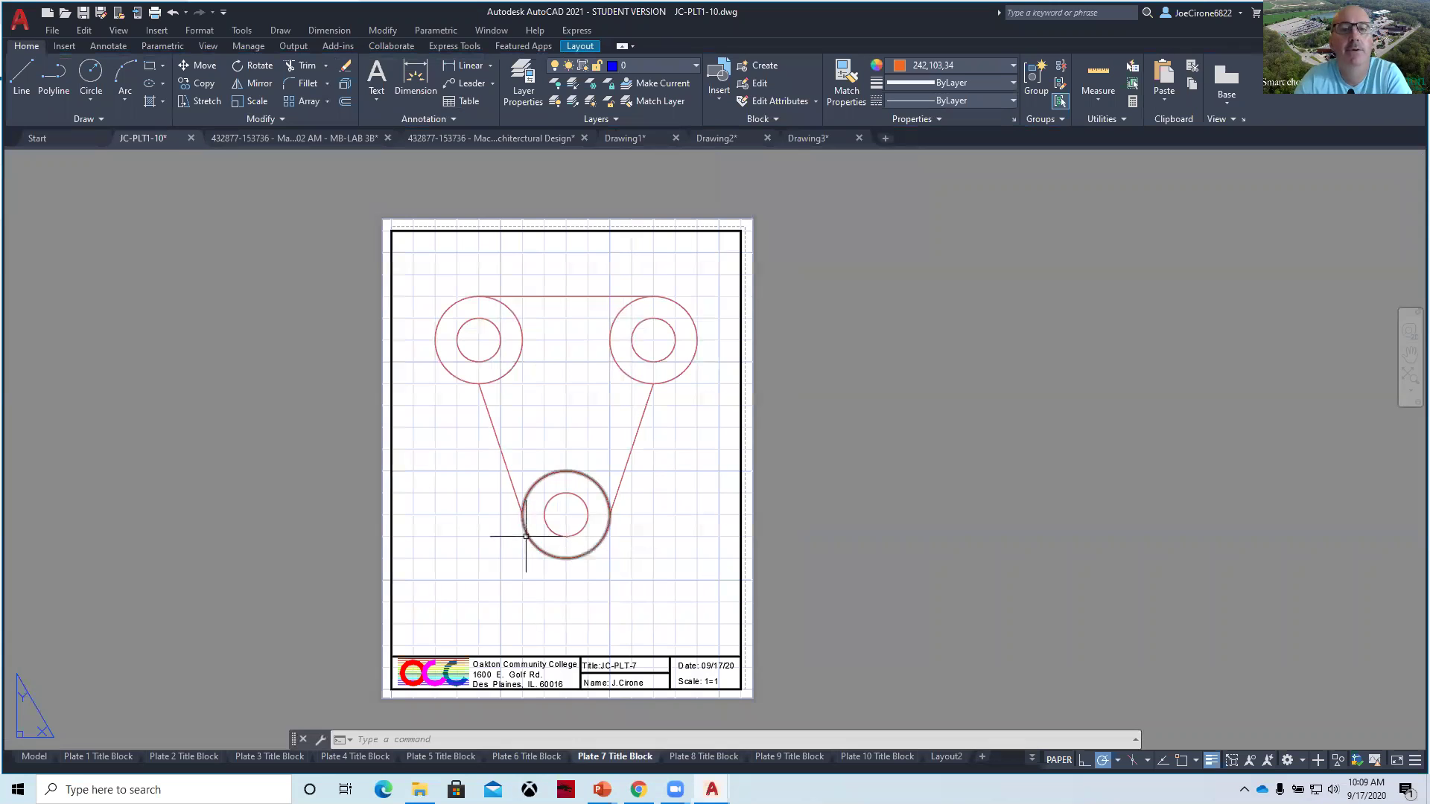
Go through Plate 8 to the Plate 9 Title Block sheet and centre the knot.
click(703, 757)
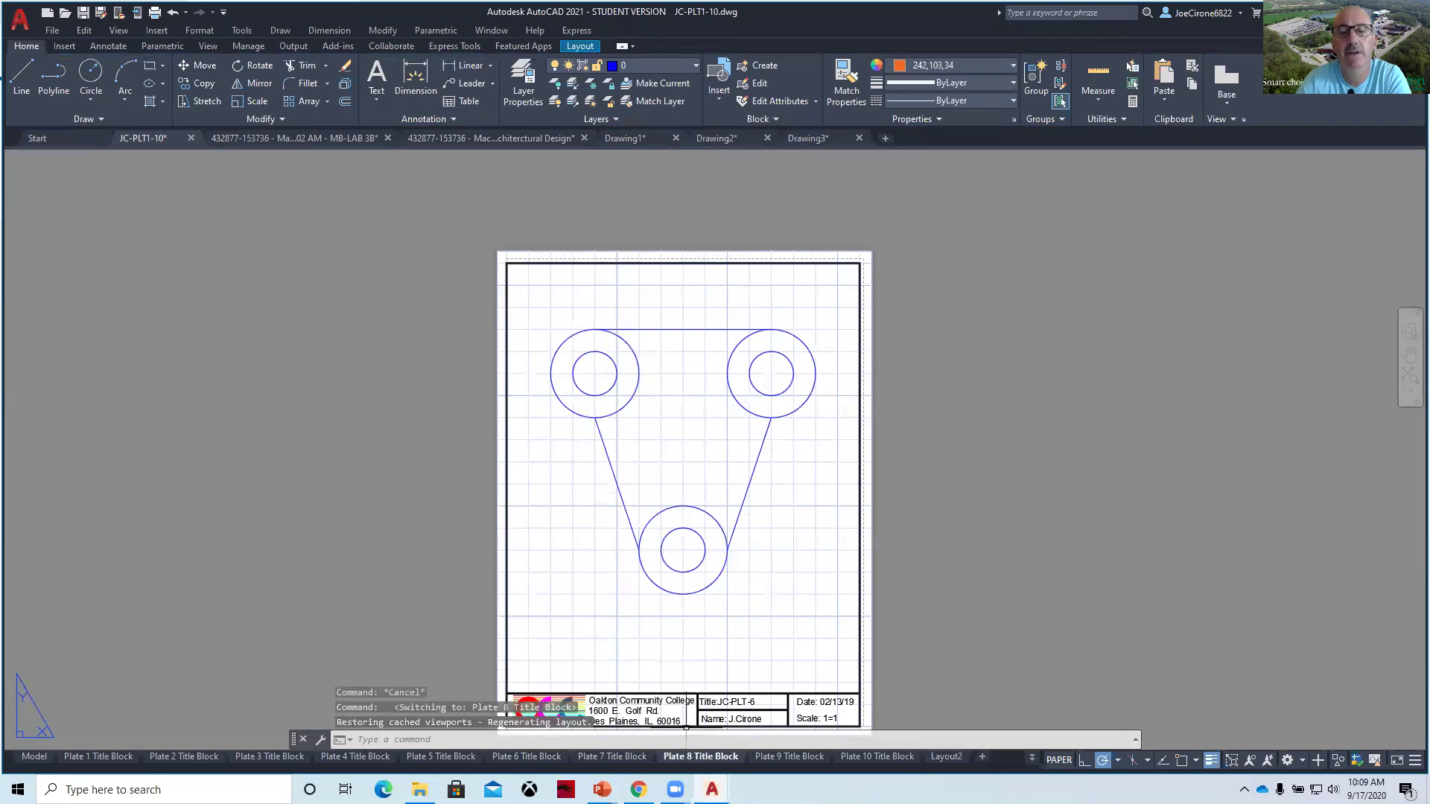
click(788, 761)
mouse_move(654, 584)
middle_down()
mouse_move(616, 533)
mouse_move(510, 506)
middle_up()
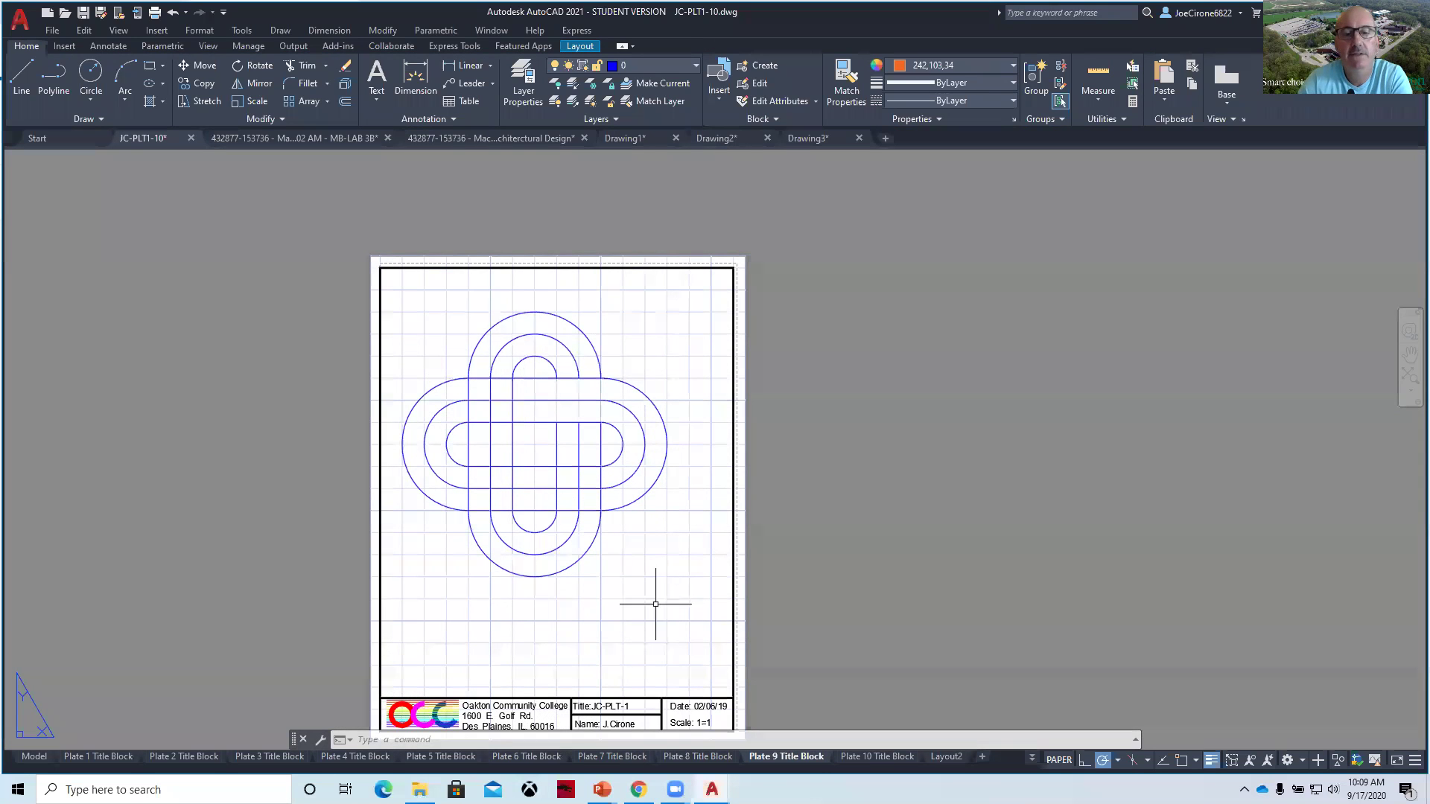
Open the CAD116 - Module 3 content page in D2L to check the reference plates.
click(638, 789)
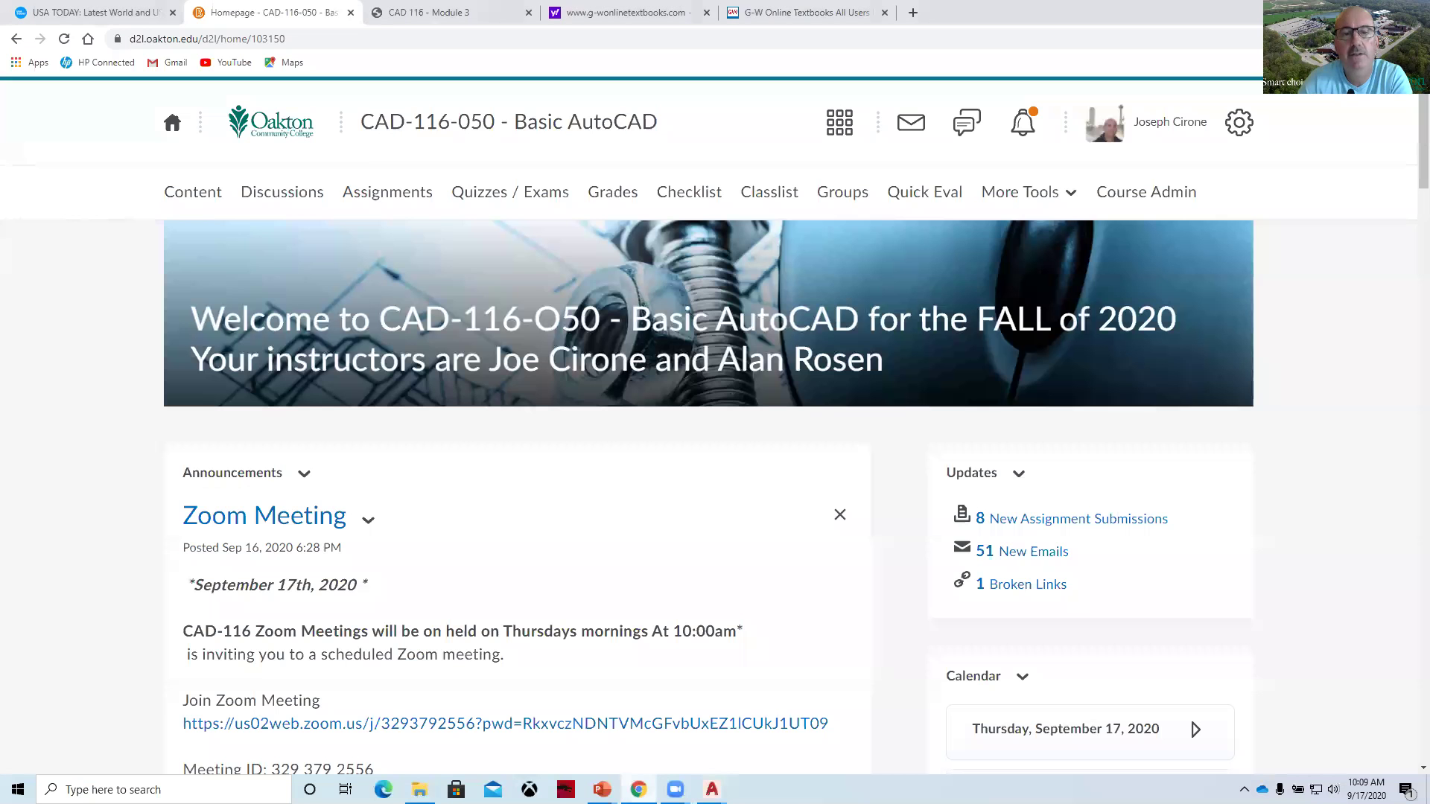
click(175, 198)
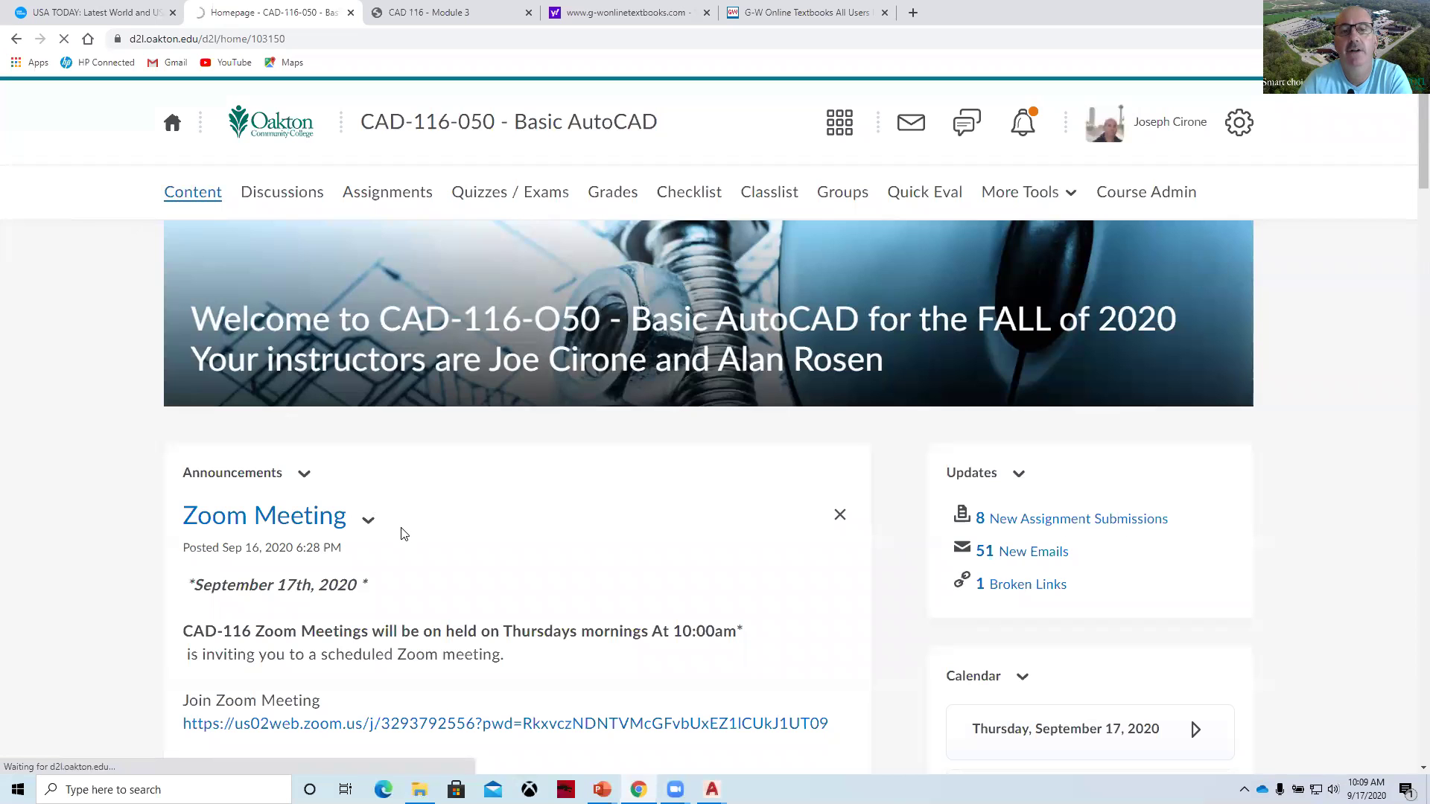
scroll(839, 520, down, 2)
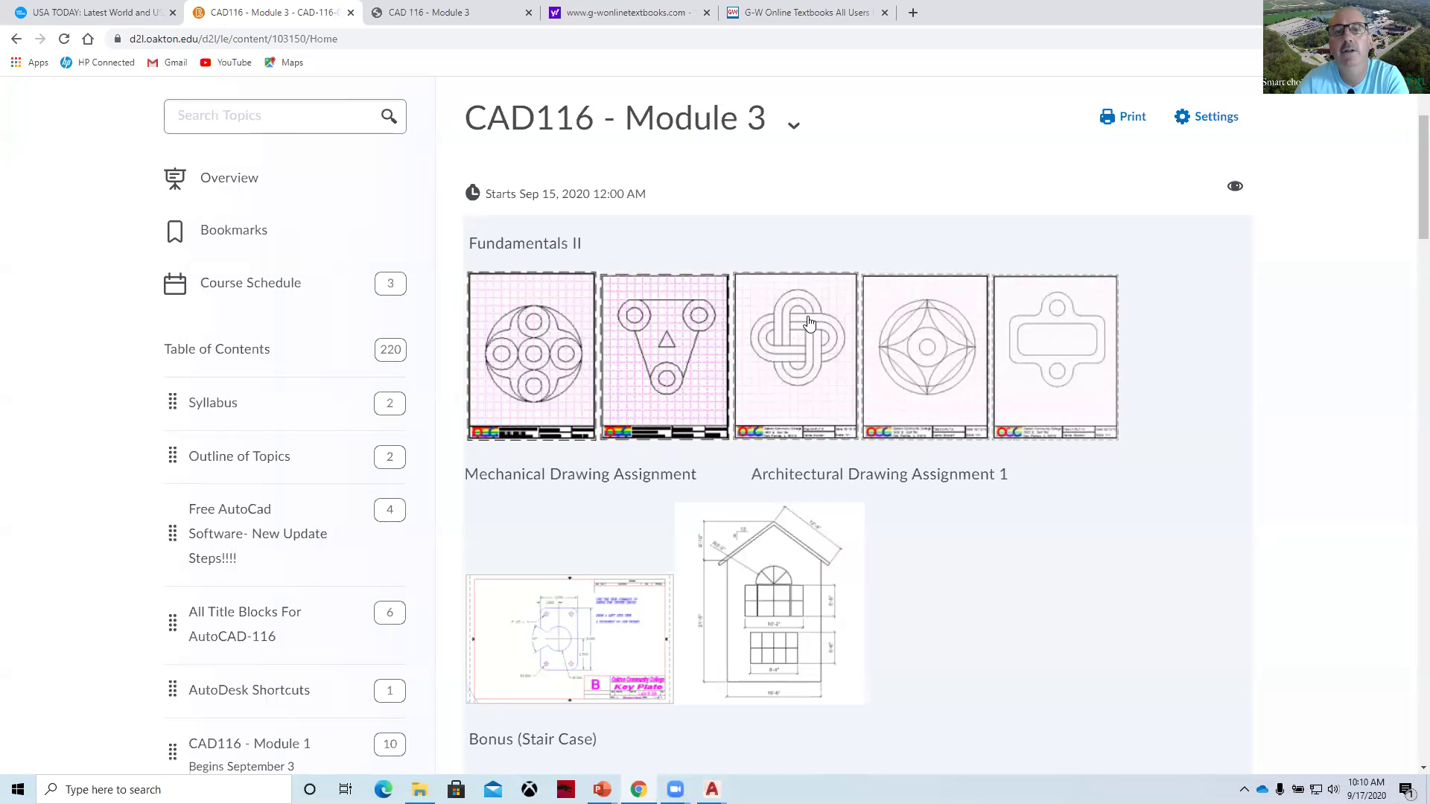
Return to JC-PLT1-10.dwg in AutoCAD after a second look at the Module 3 page.
mouse_move(711, 788)
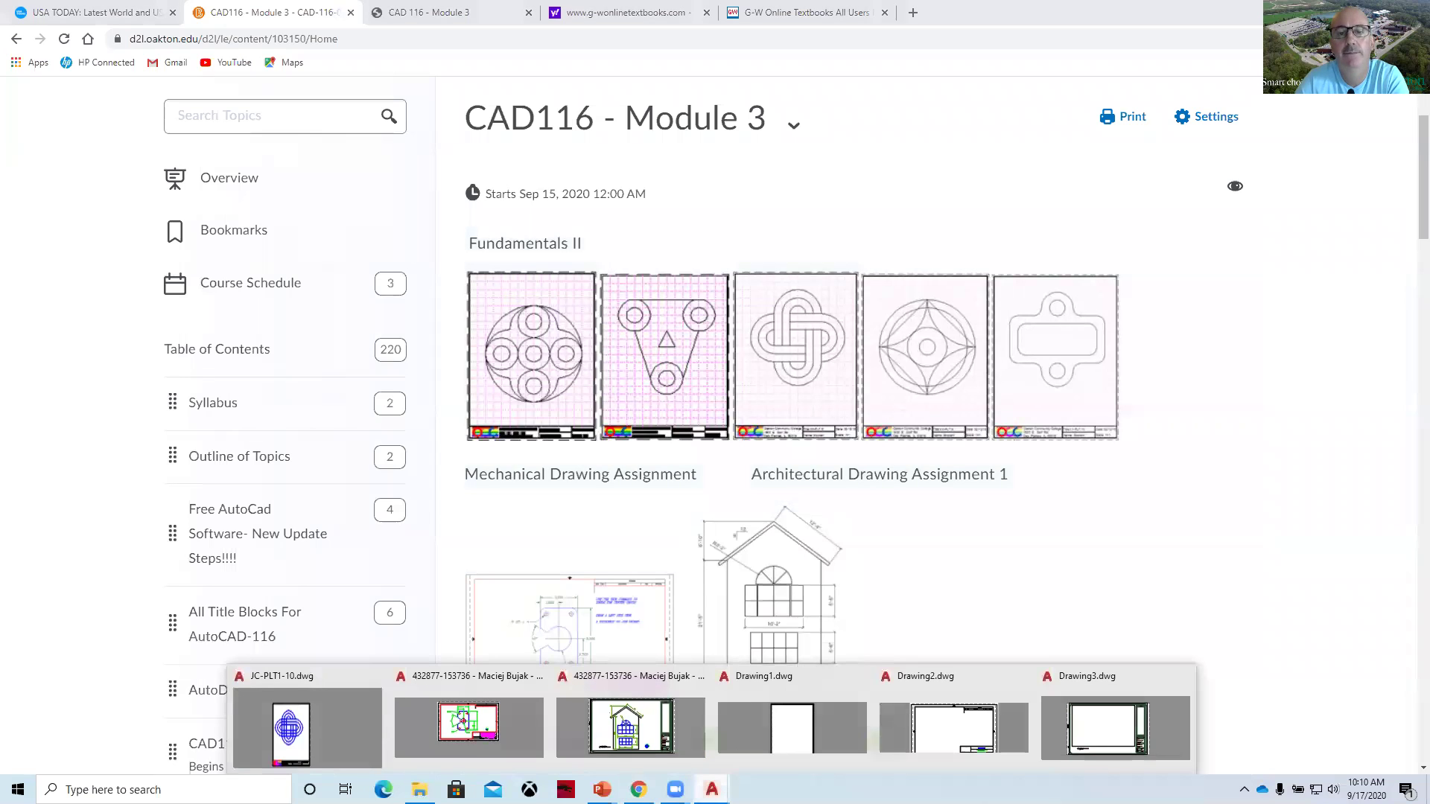
click(320, 730)
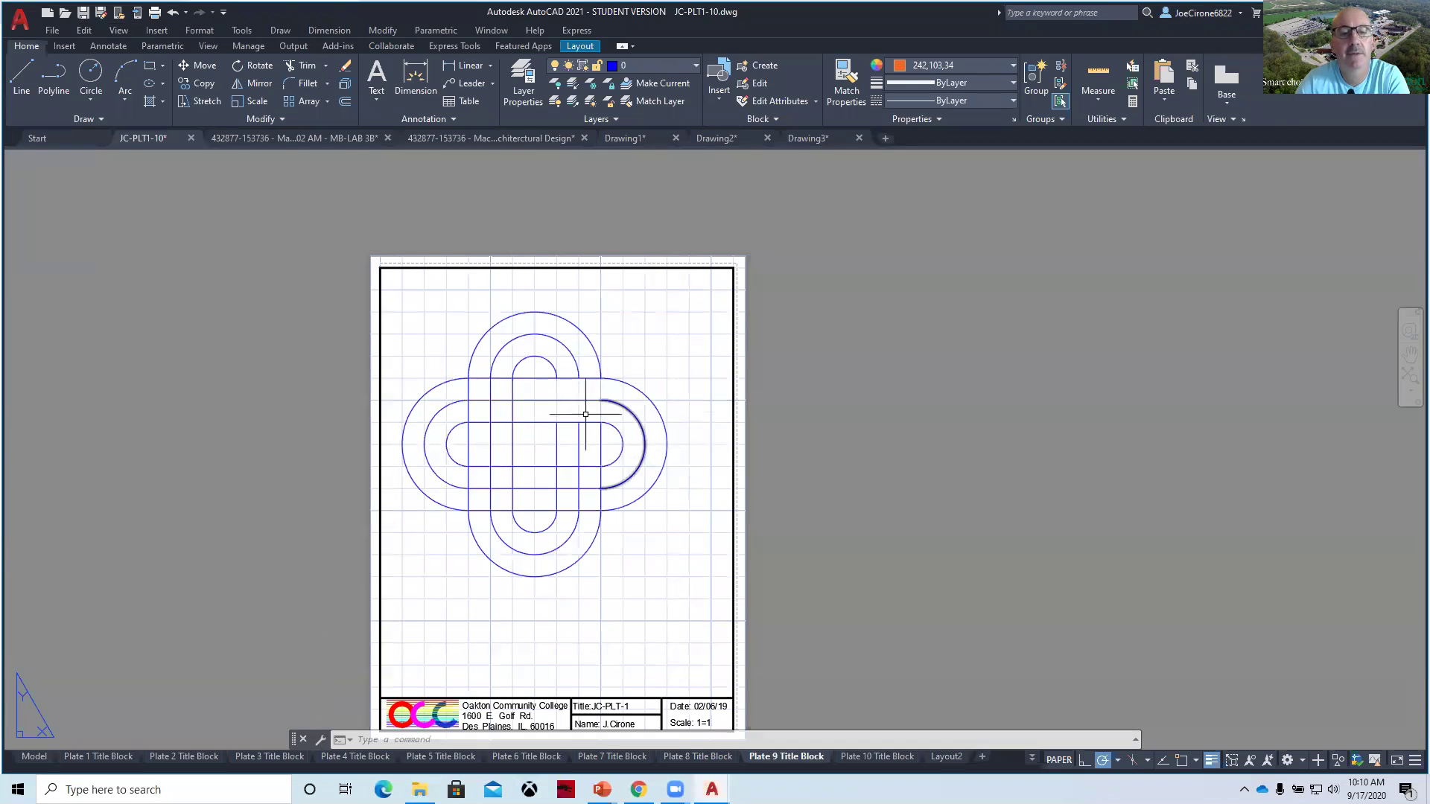
key(alt+Tab)
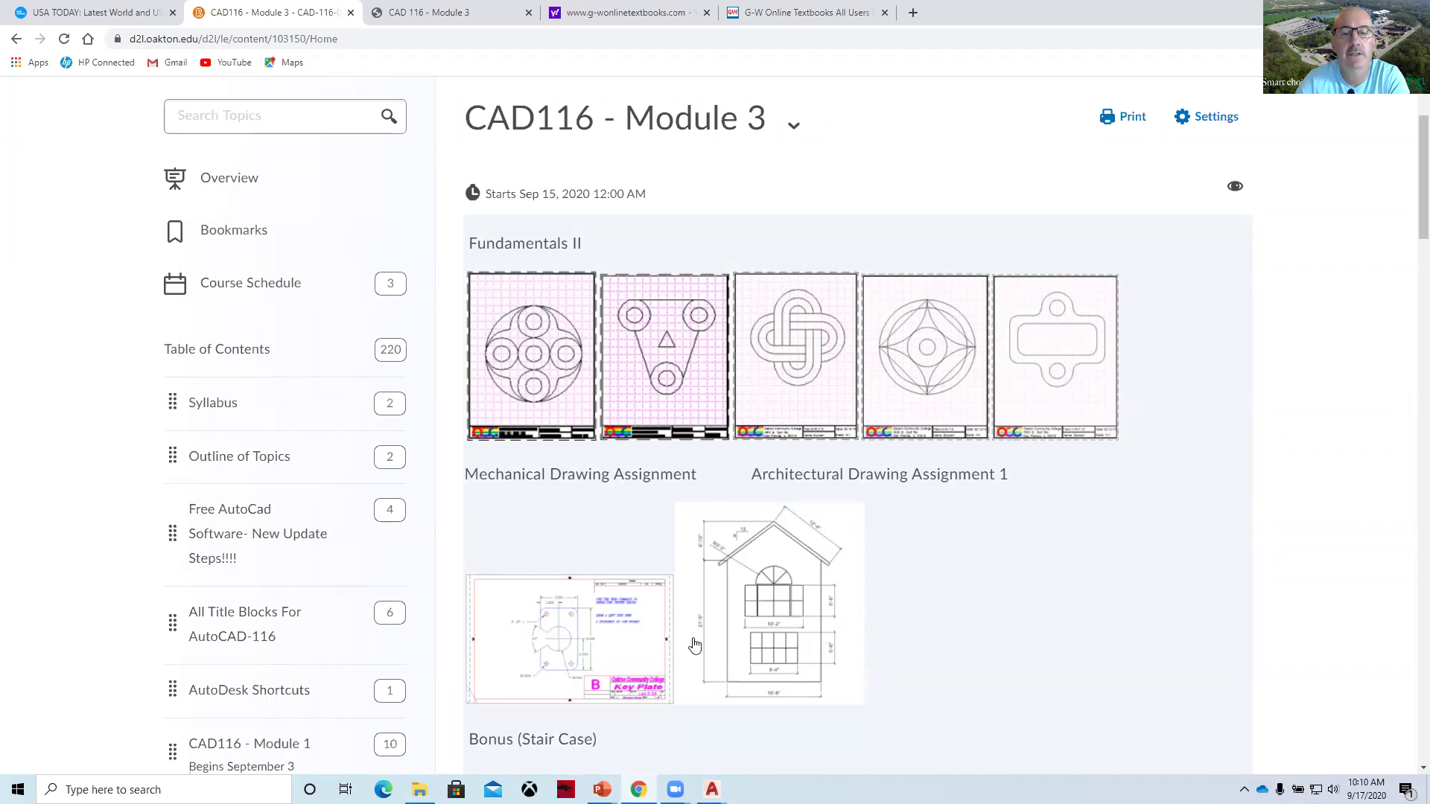
mouse_move(712, 789)
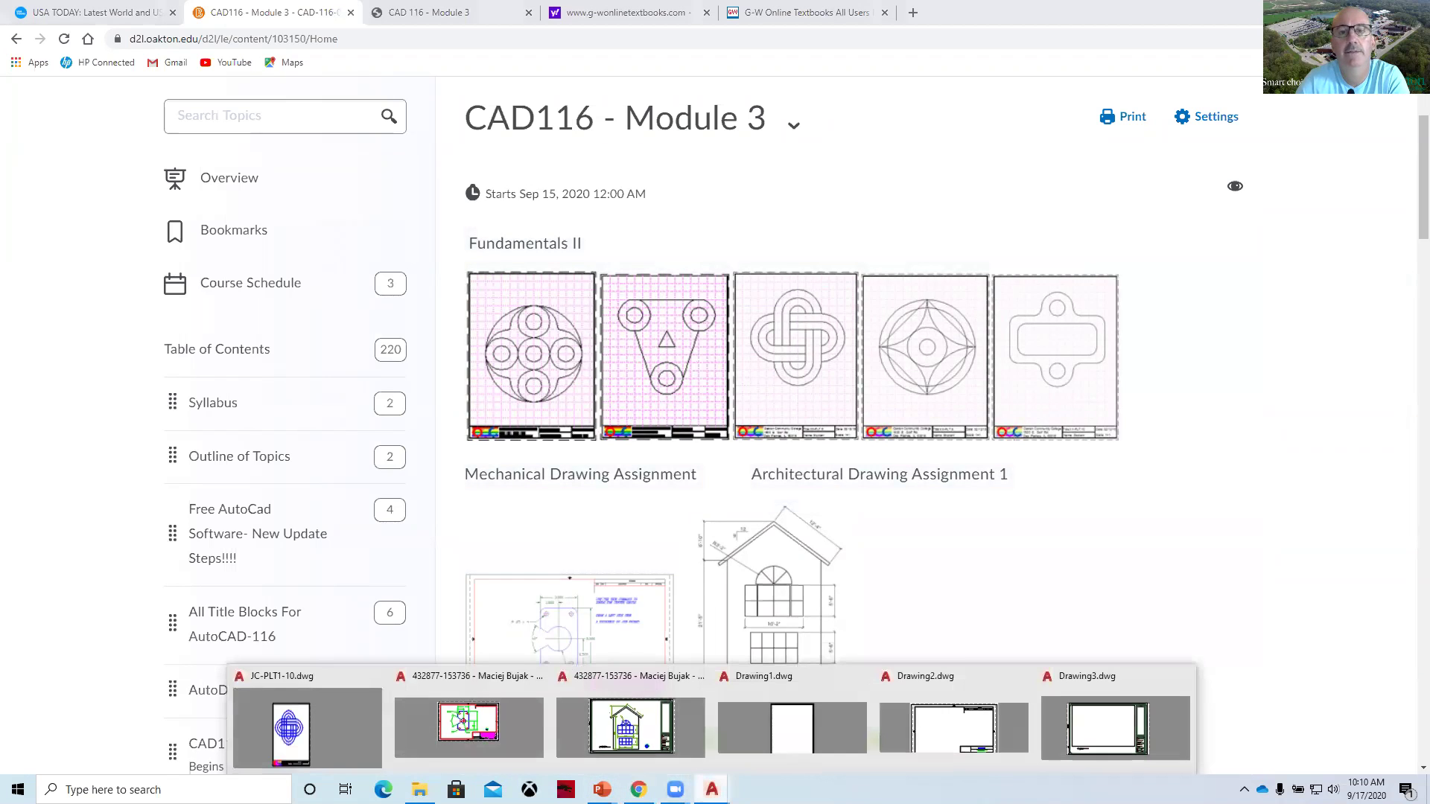
click(304, 743)
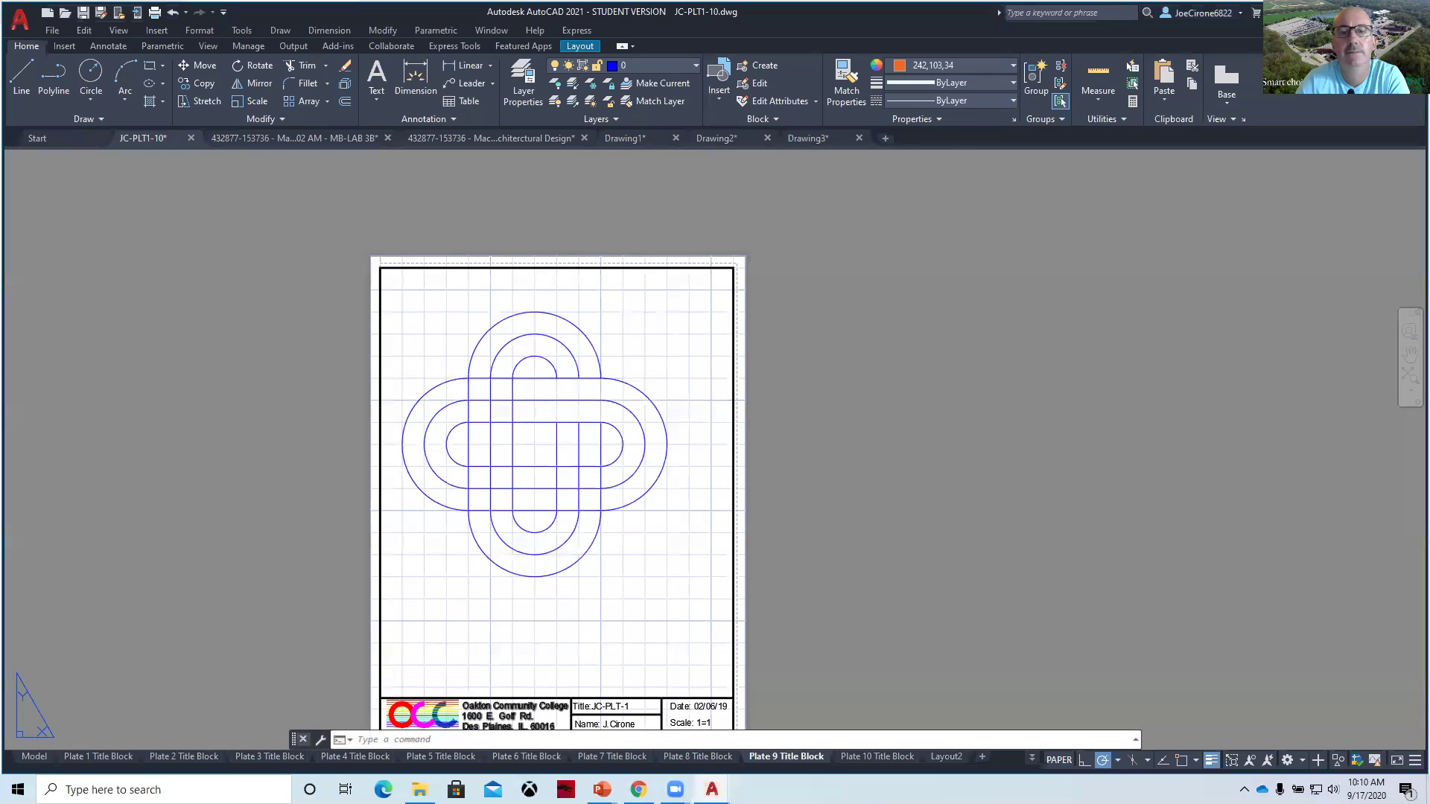
scroll(384, 439, up, 4)
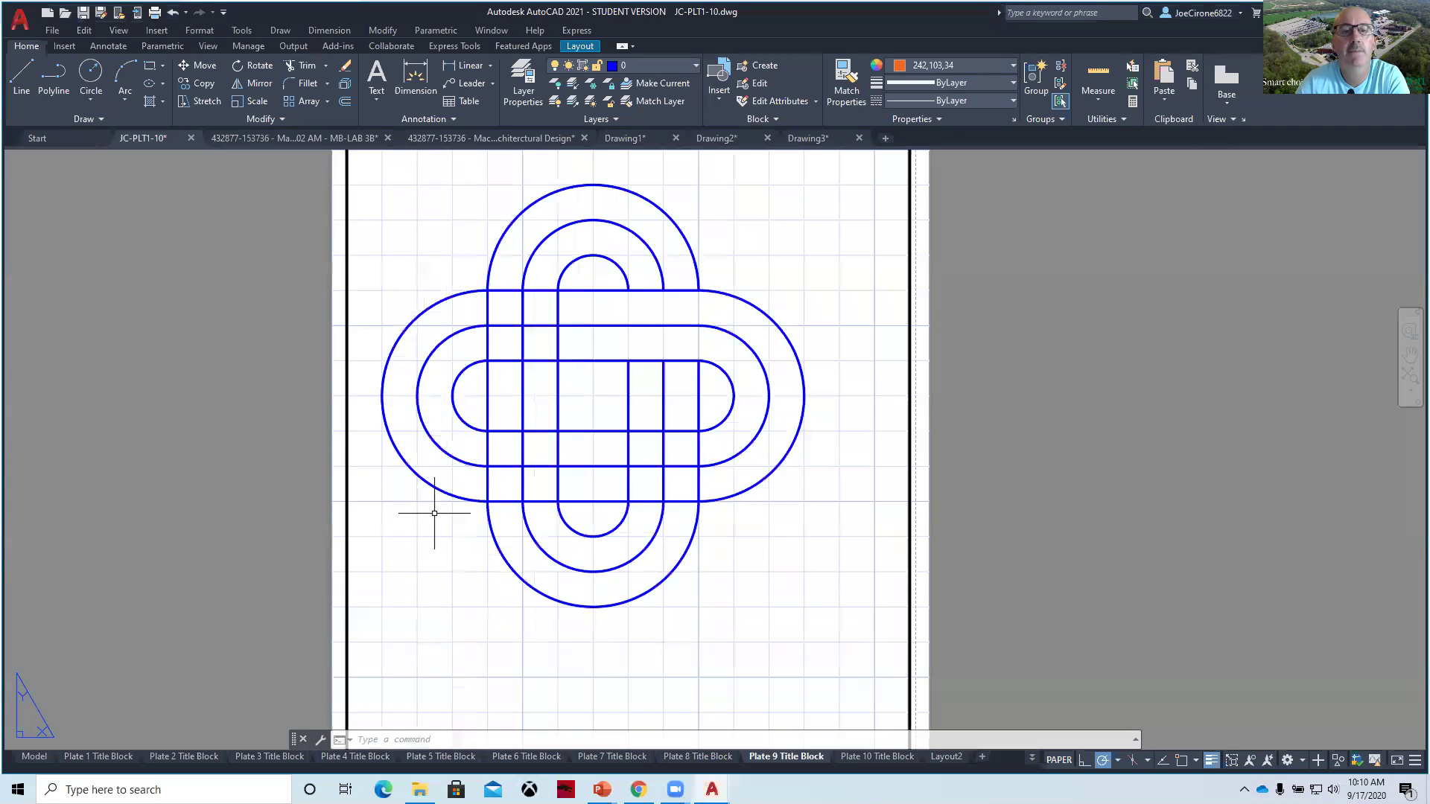
scroll(431, 496, down, 2)
Shorten the knot's leftmost vertical line so its bottom stops at the middle band.
click(484, 489)
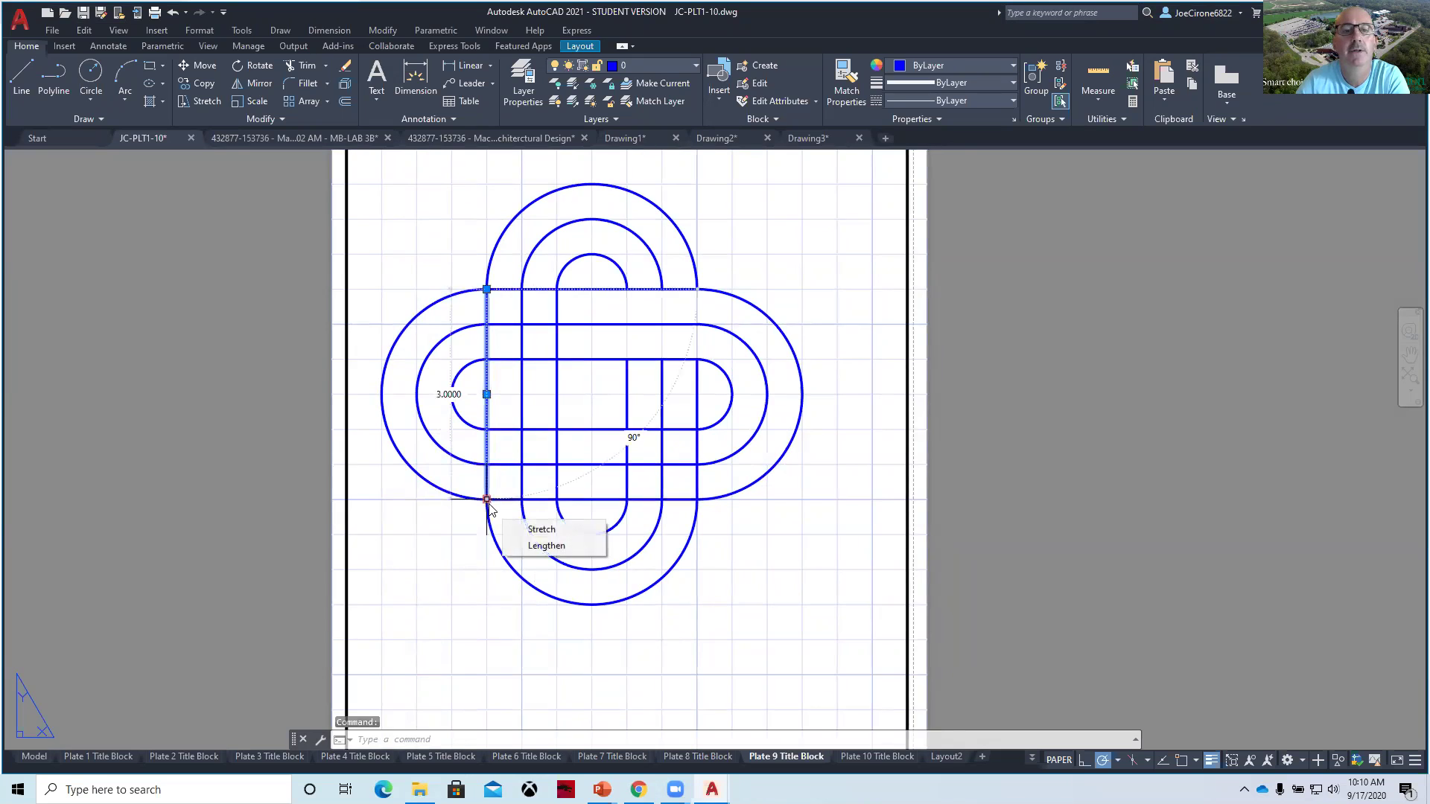
click(486, 499)
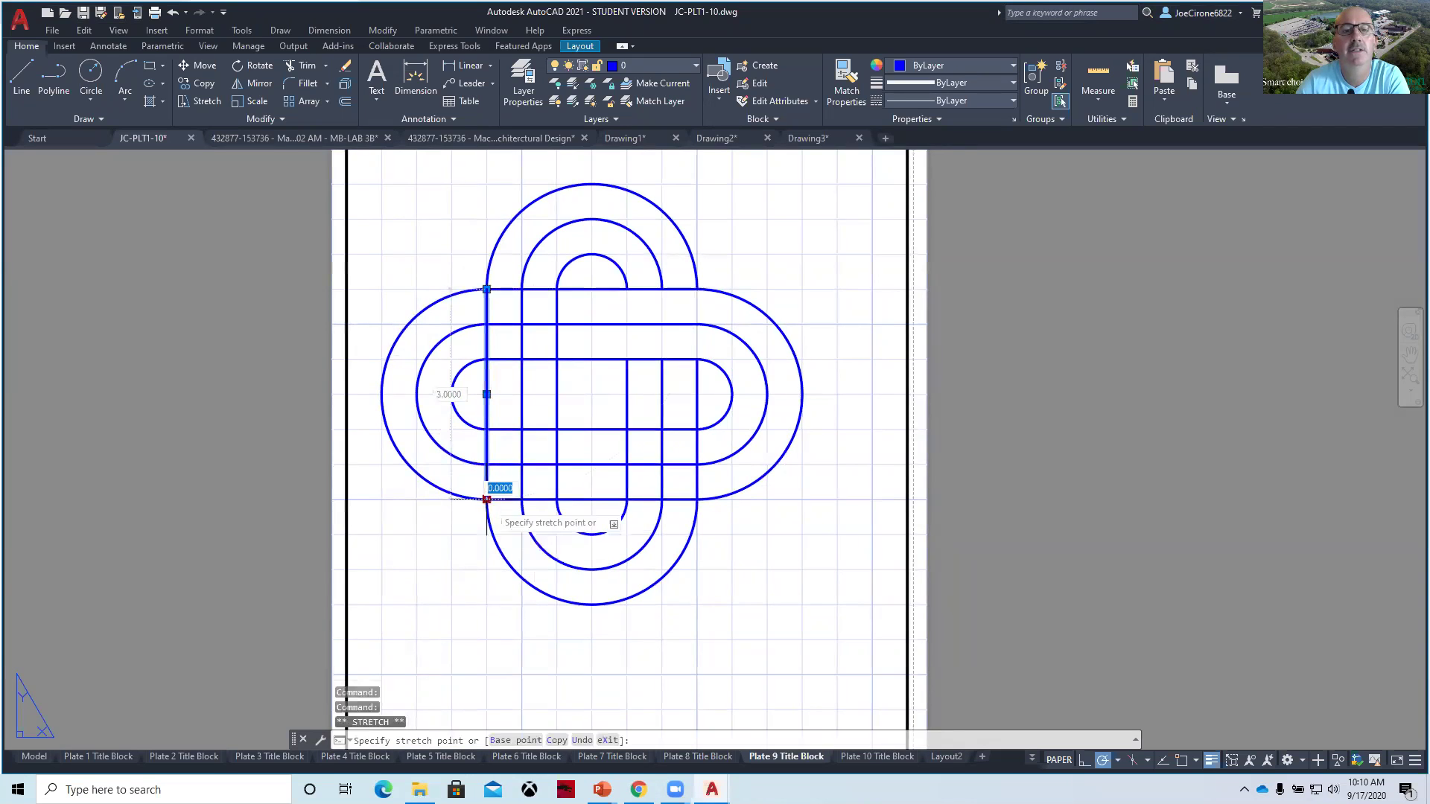
click(486, 429)
Stretch the next vertical line up to the band, then undo that change.
click(524, 484)
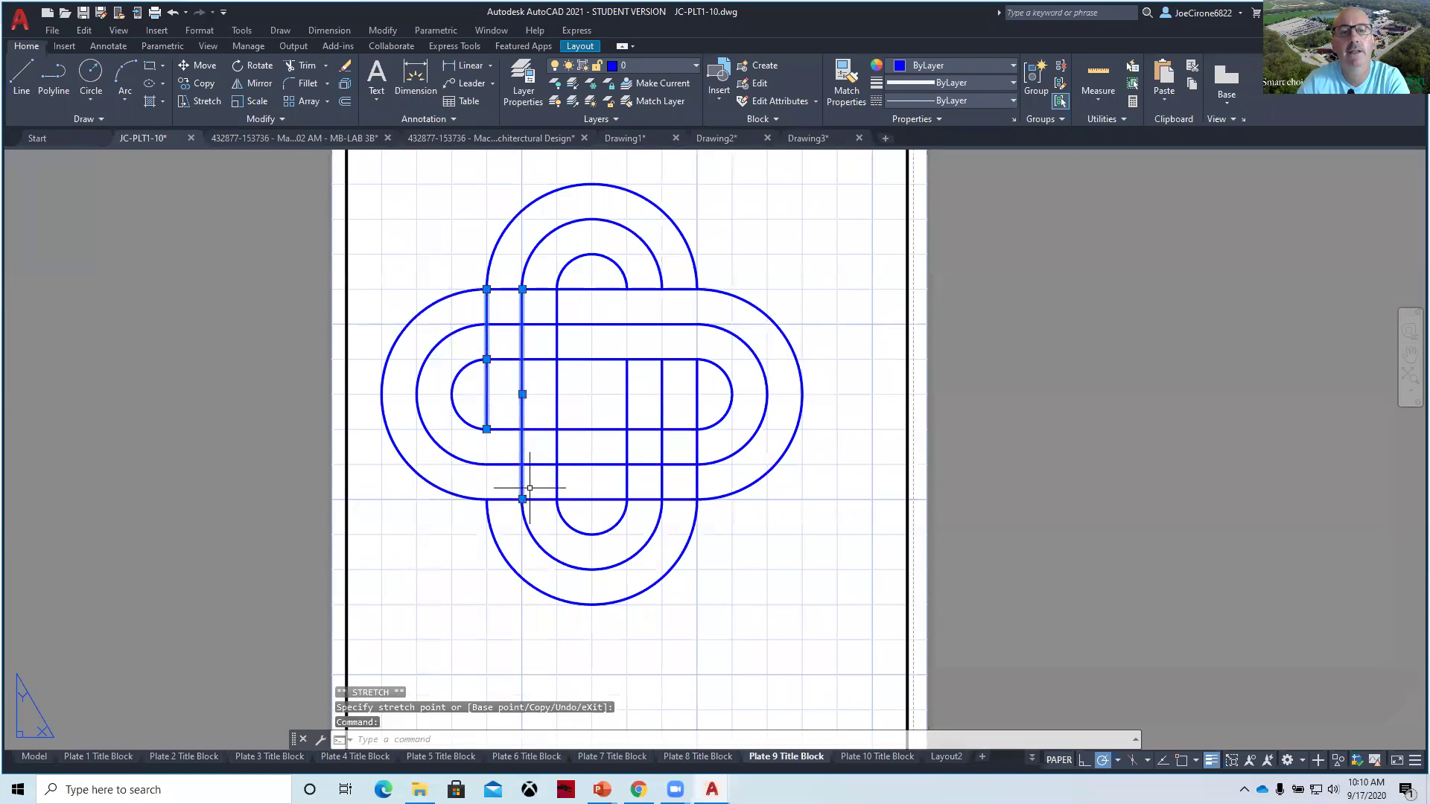
click(522, 500)
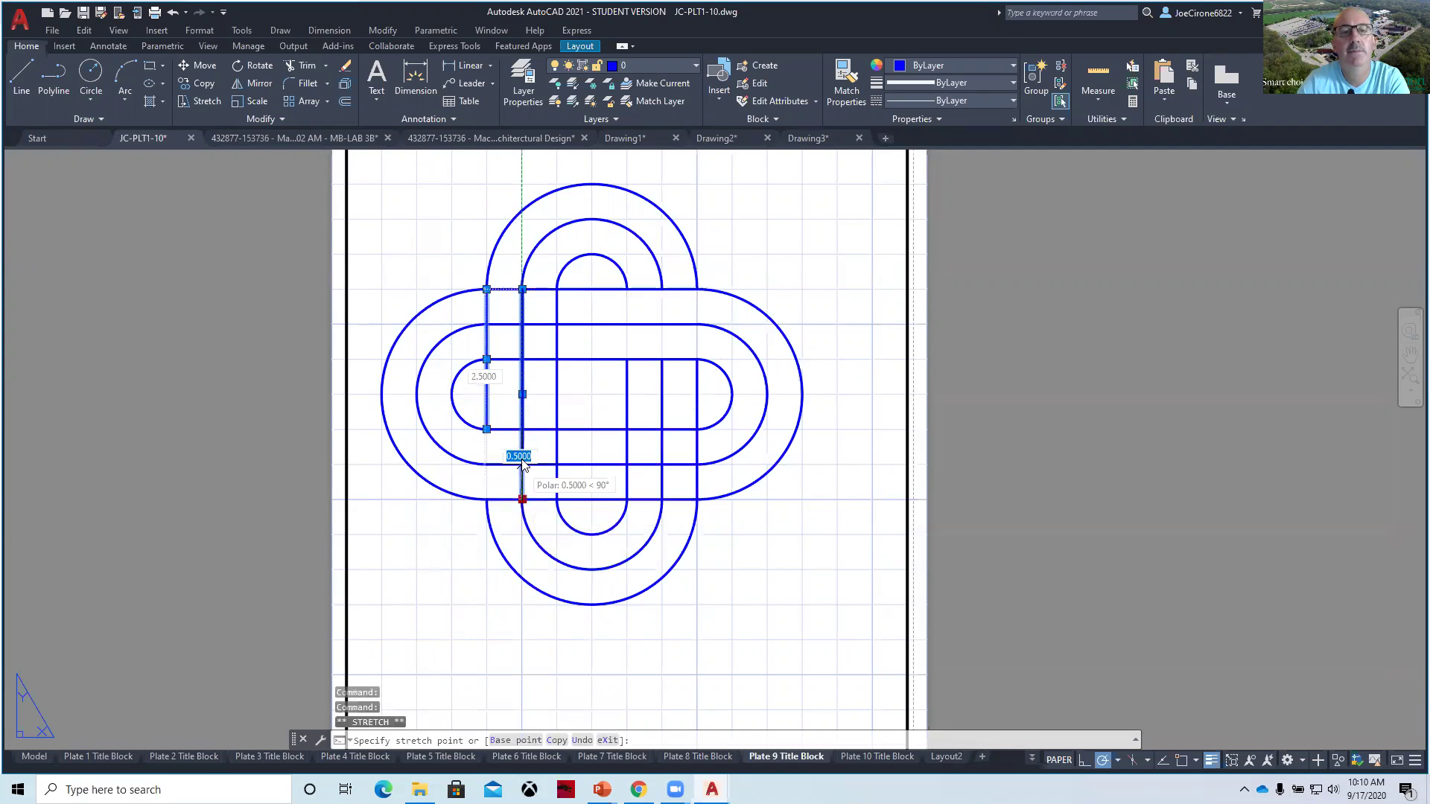
click(521, 429)
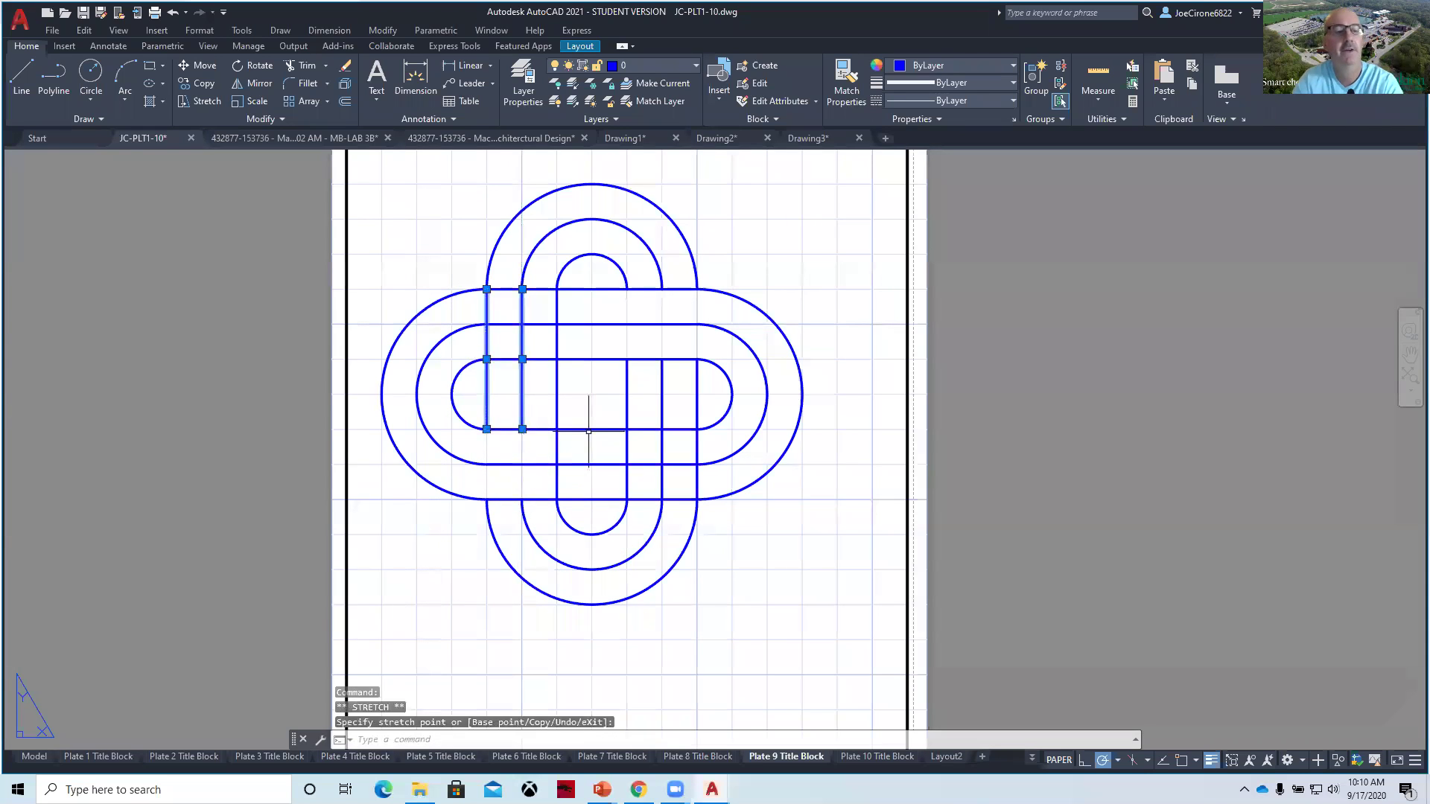
key(Escape)
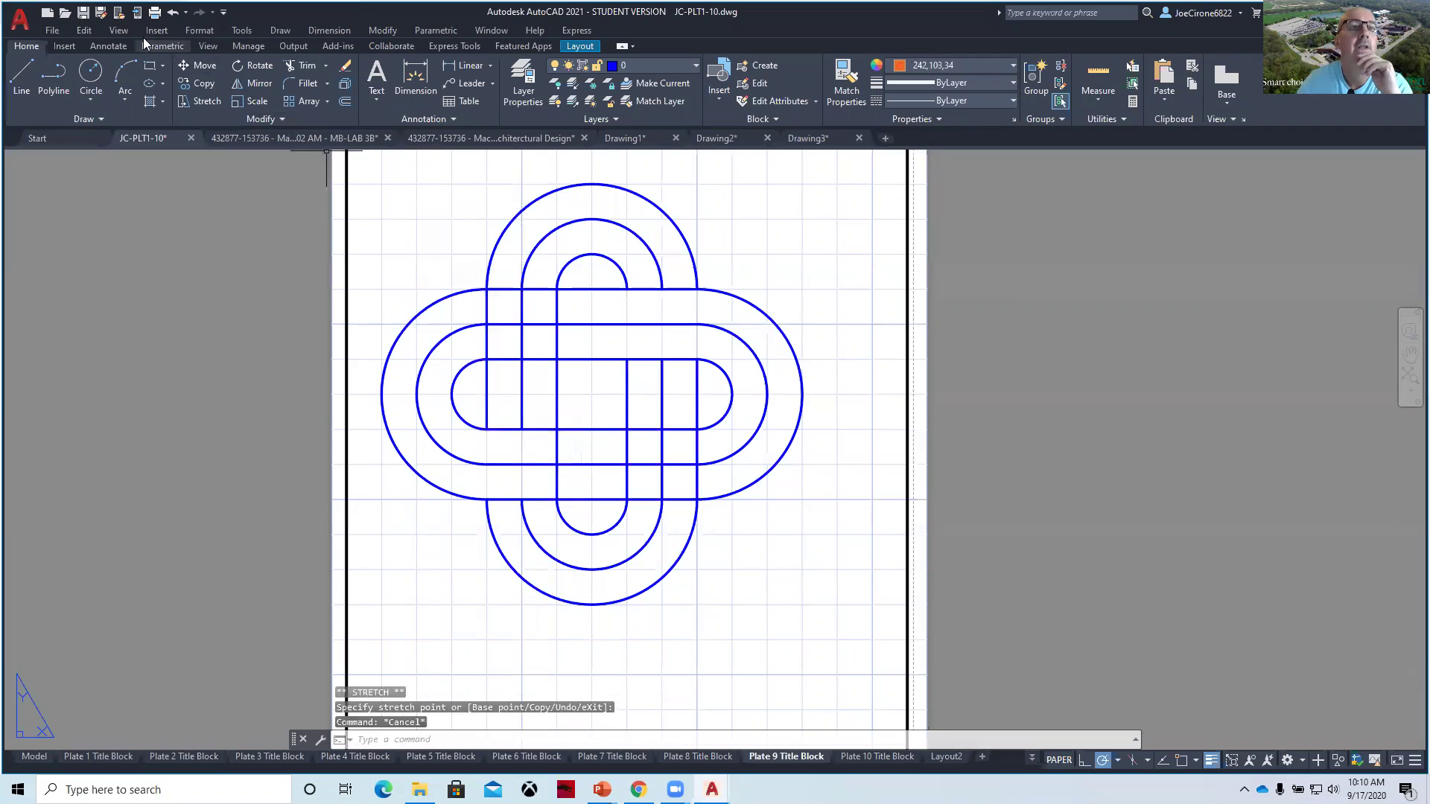
click(172, 14)
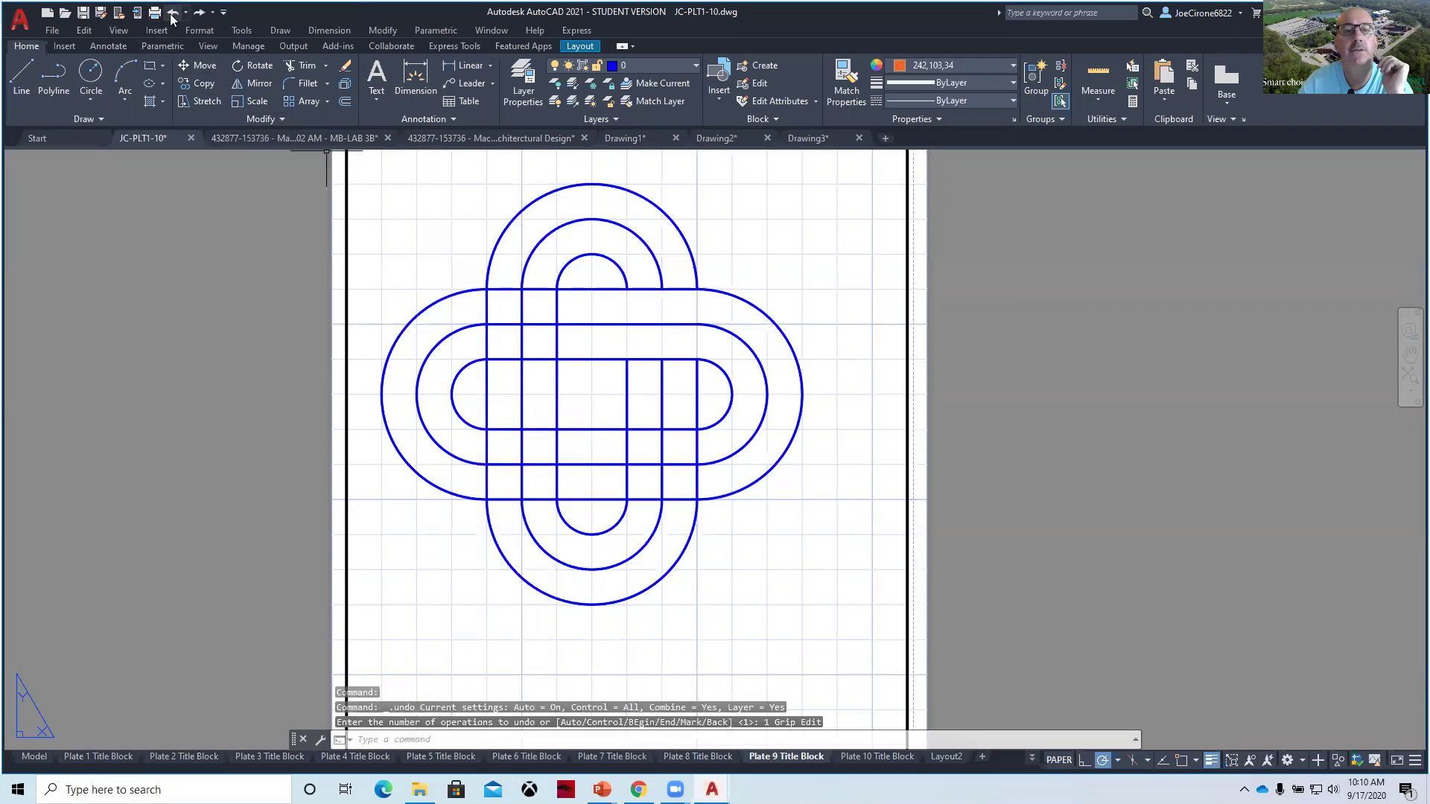
Trim three short vertical pieces at the knot's crossings, then bring up the Module 3 page.
click(305, 67)
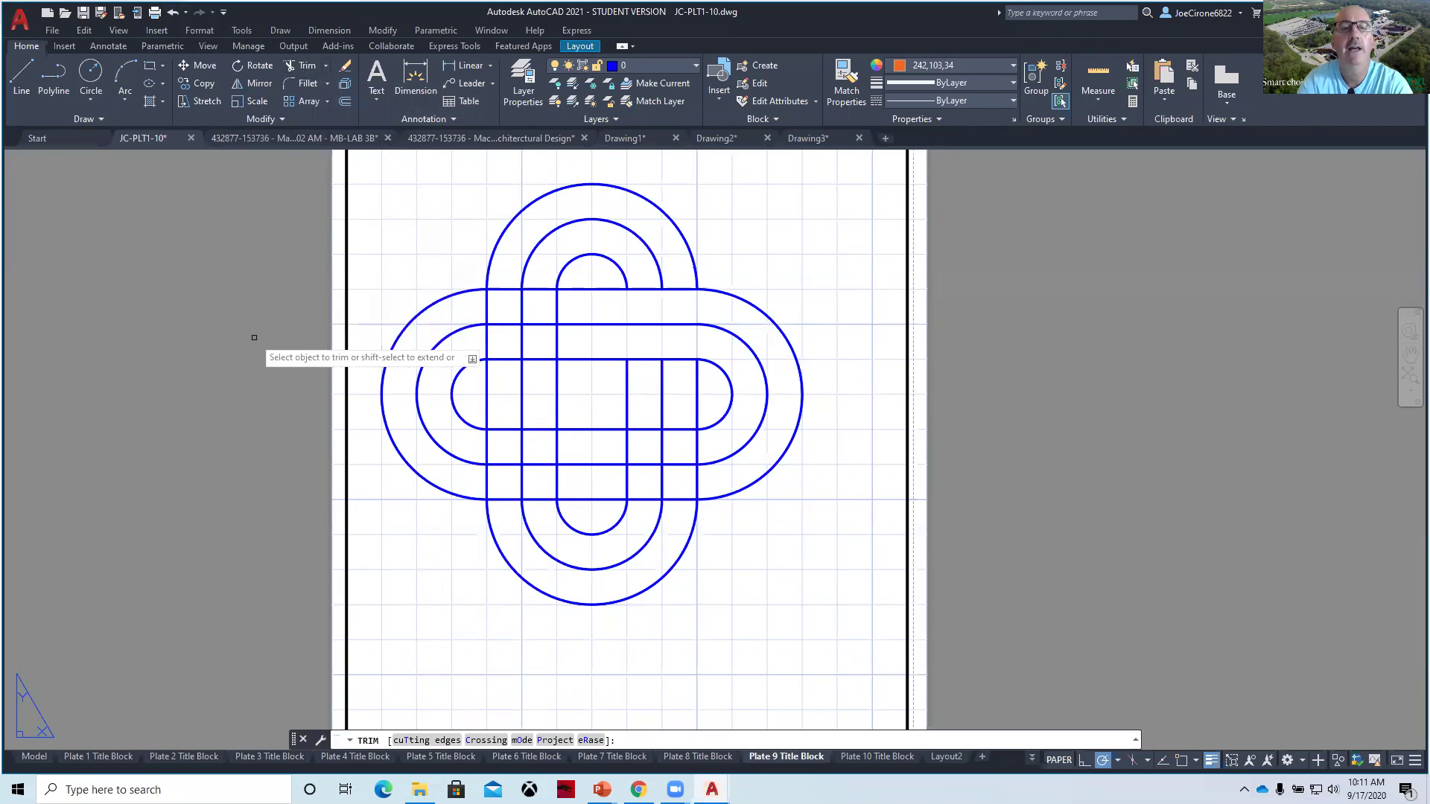
click(254, 337)
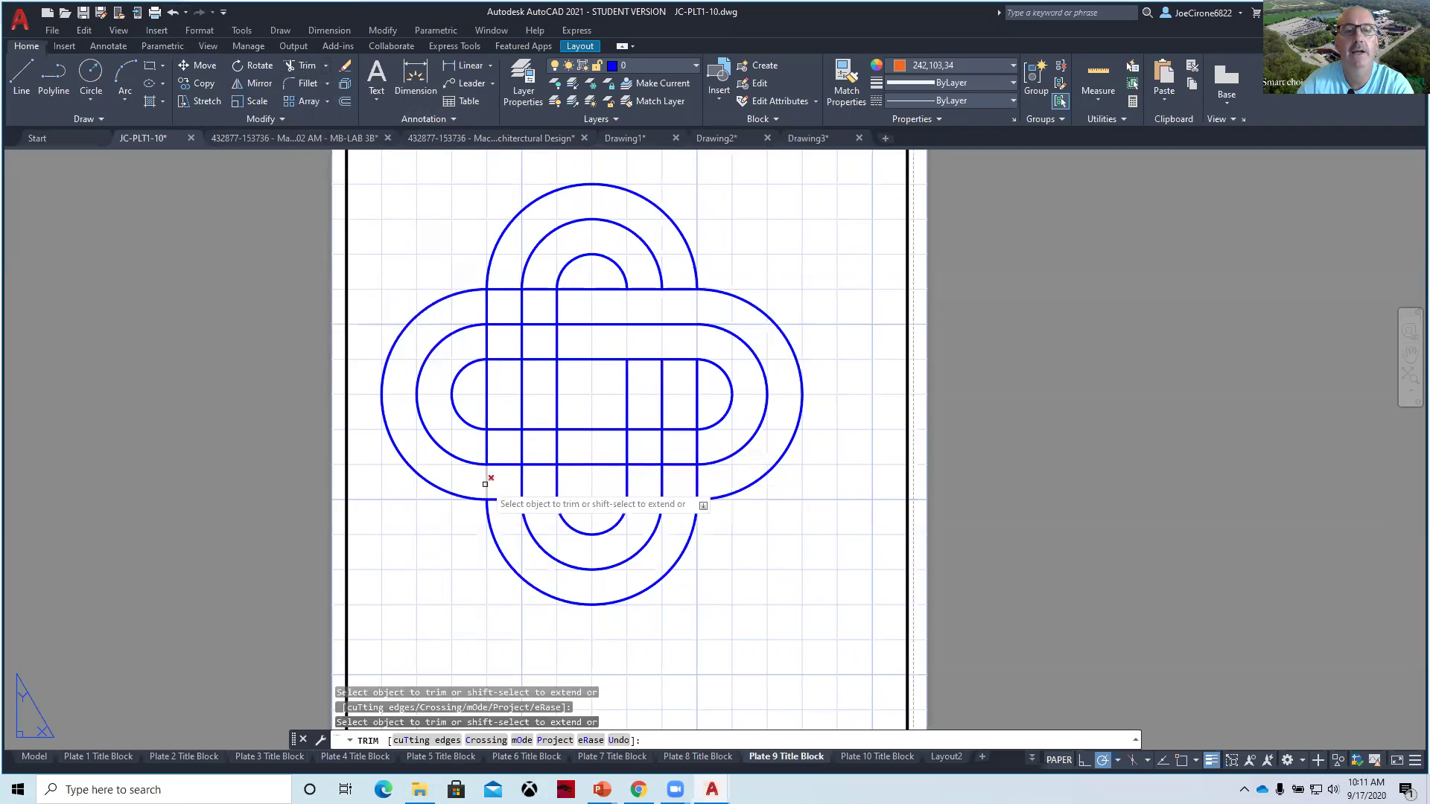
click(522, 457)
click(554, 489)
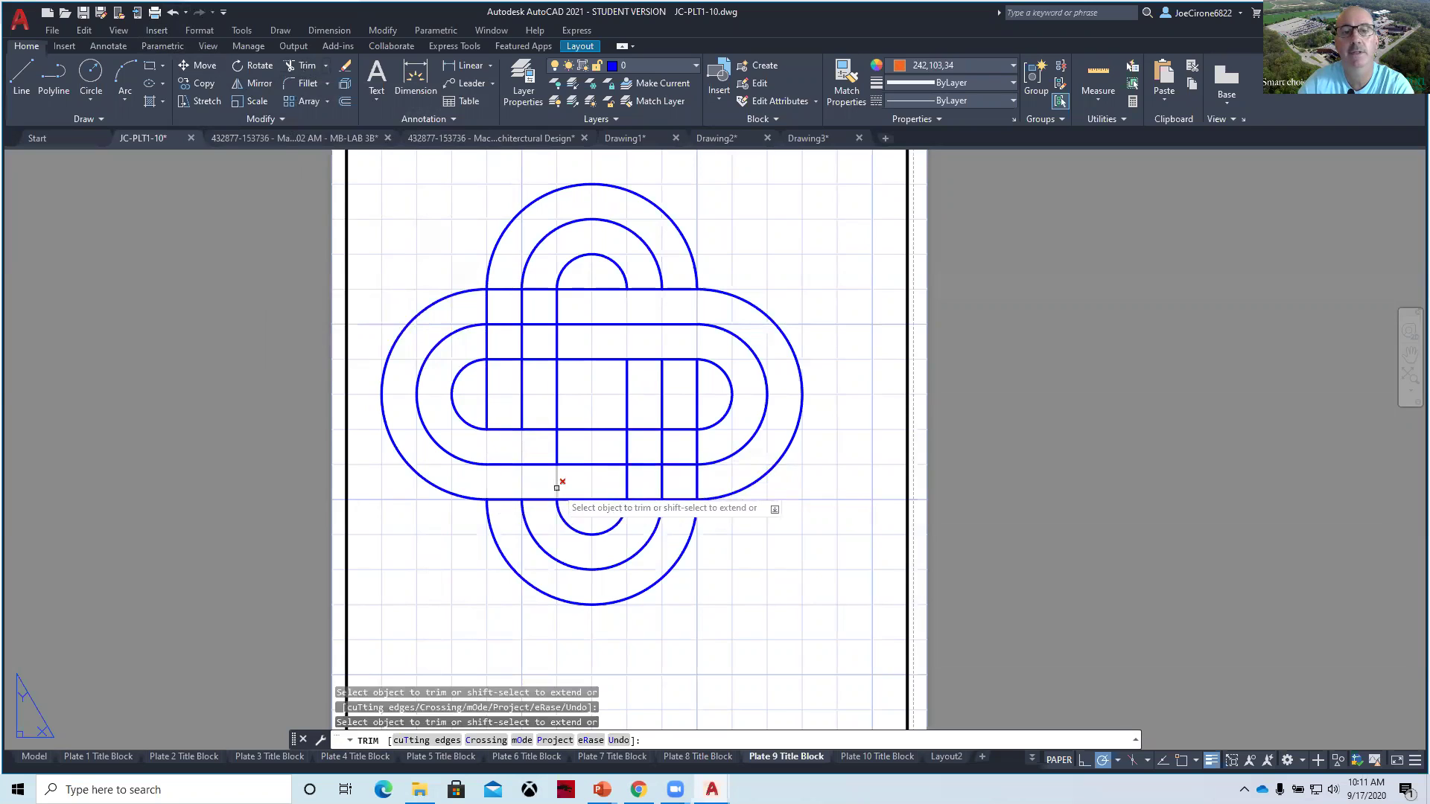
click(555, 449)
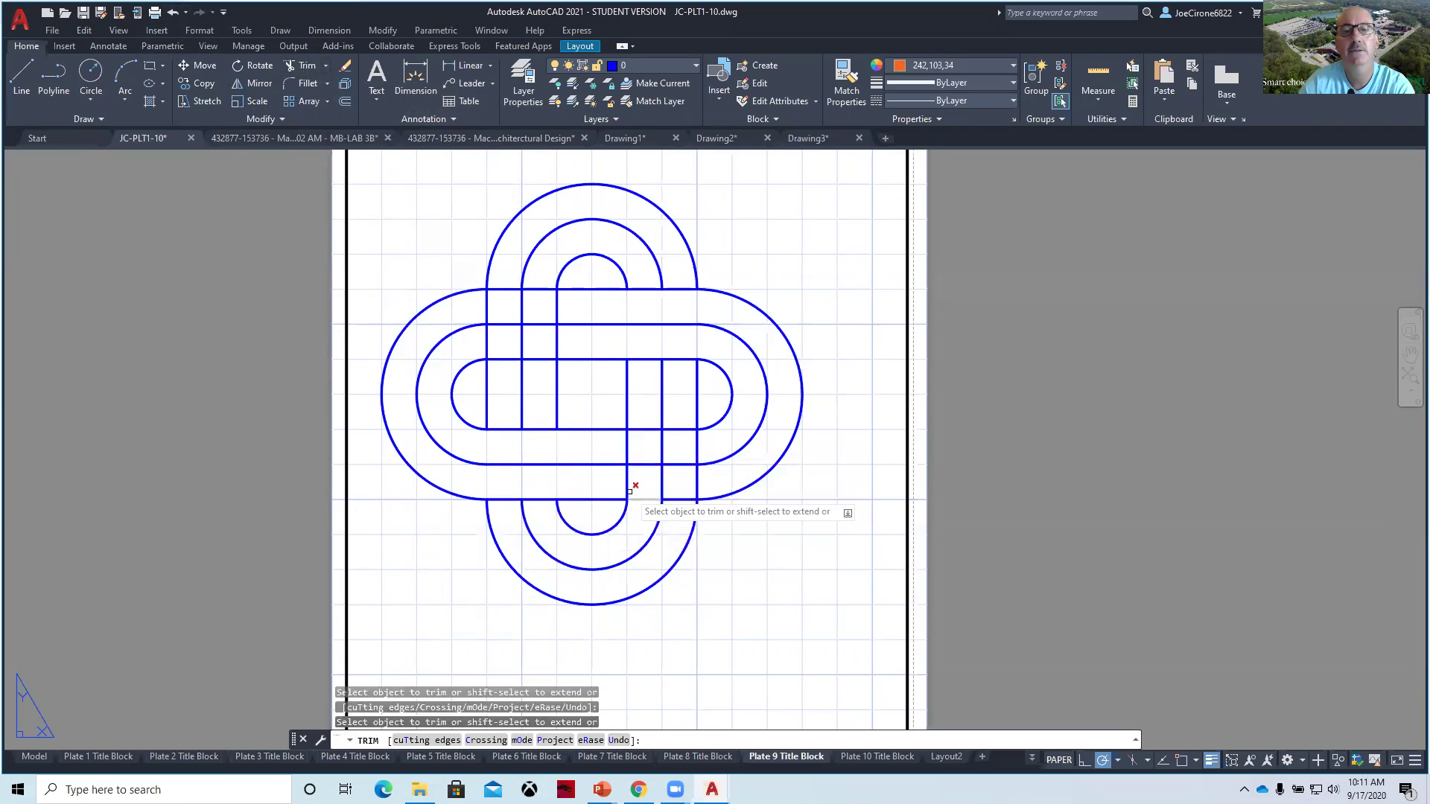
click(638, 790)
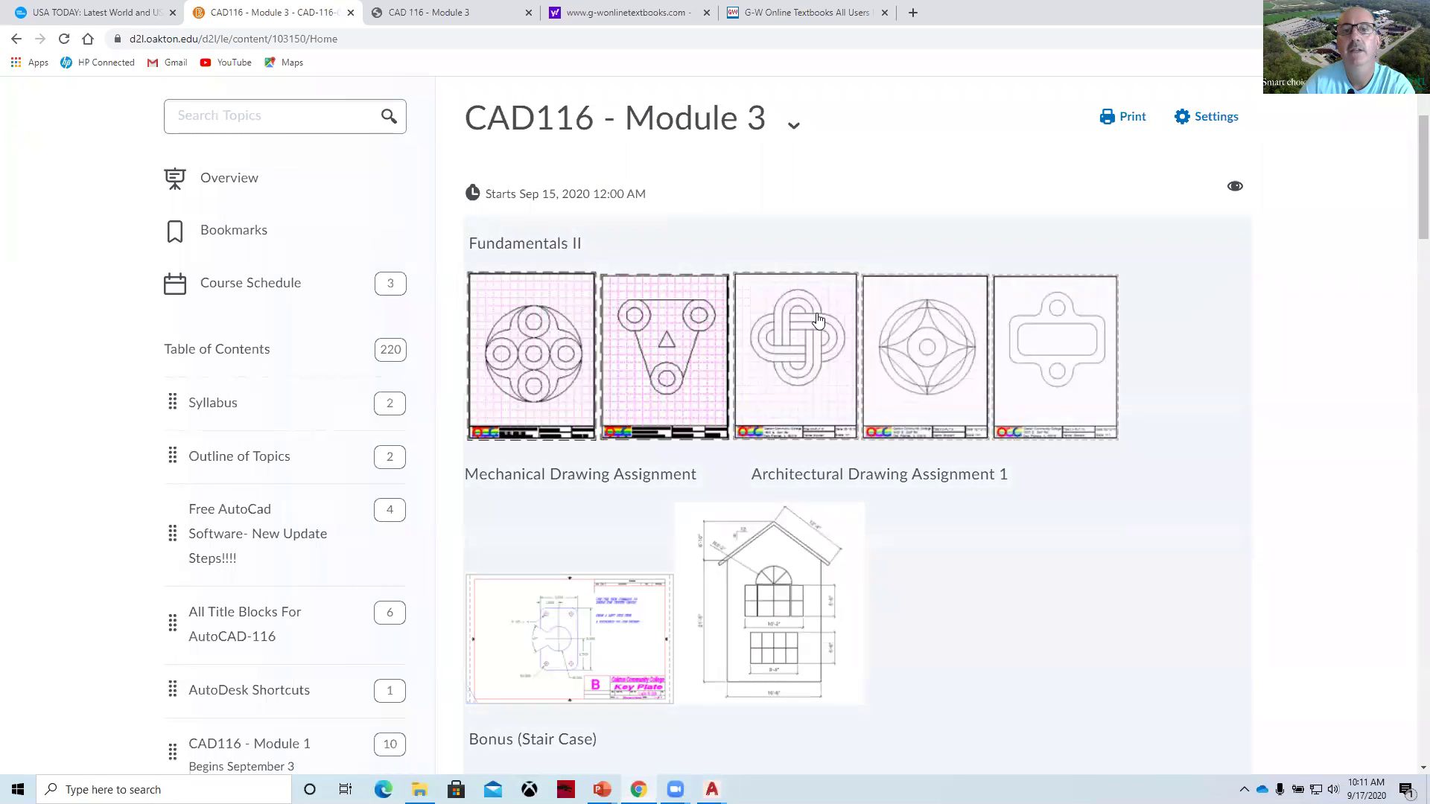
Switch back to the JC-PLT1-10.dwg window in AutoCAD.
mouse_move(712, 789)
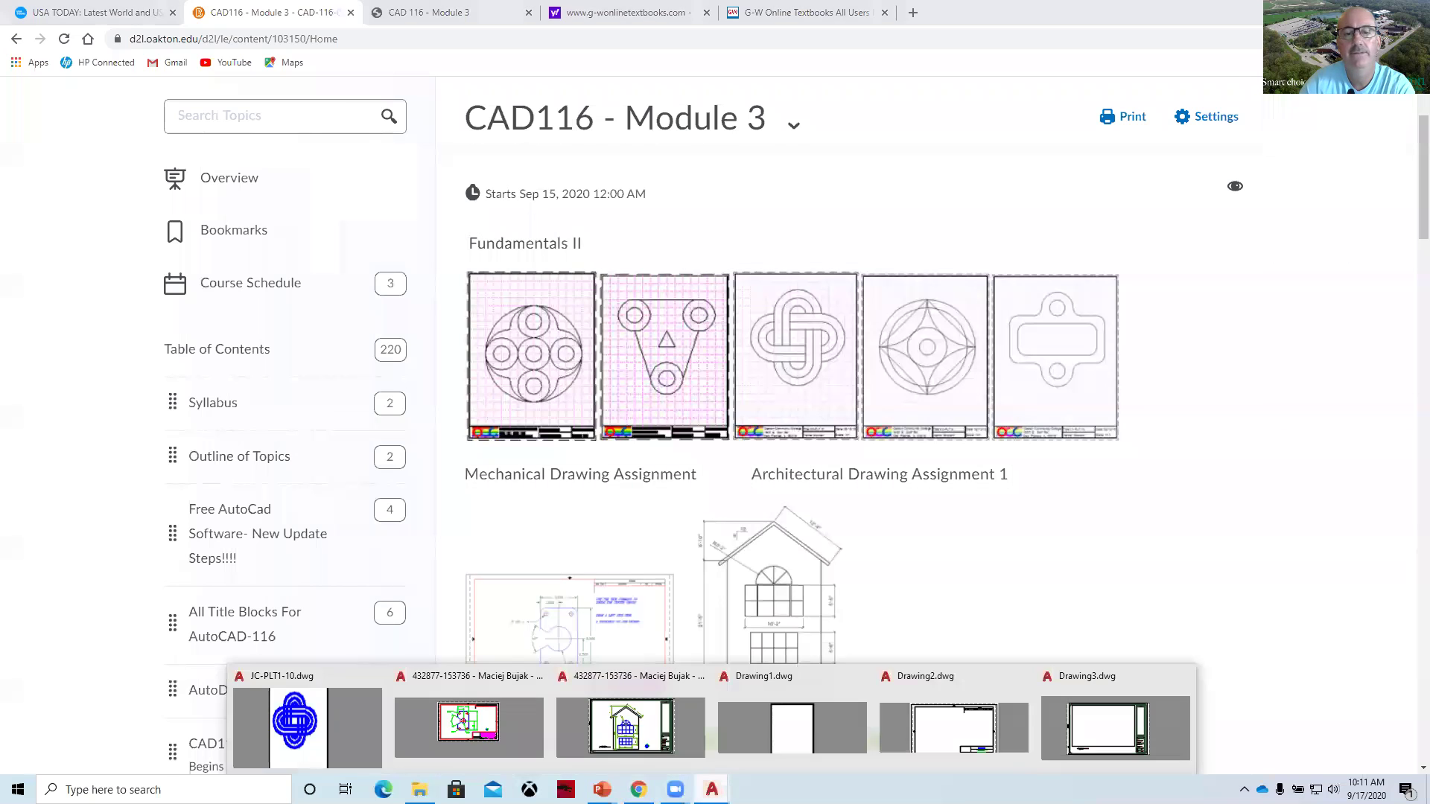
click(324, 734)
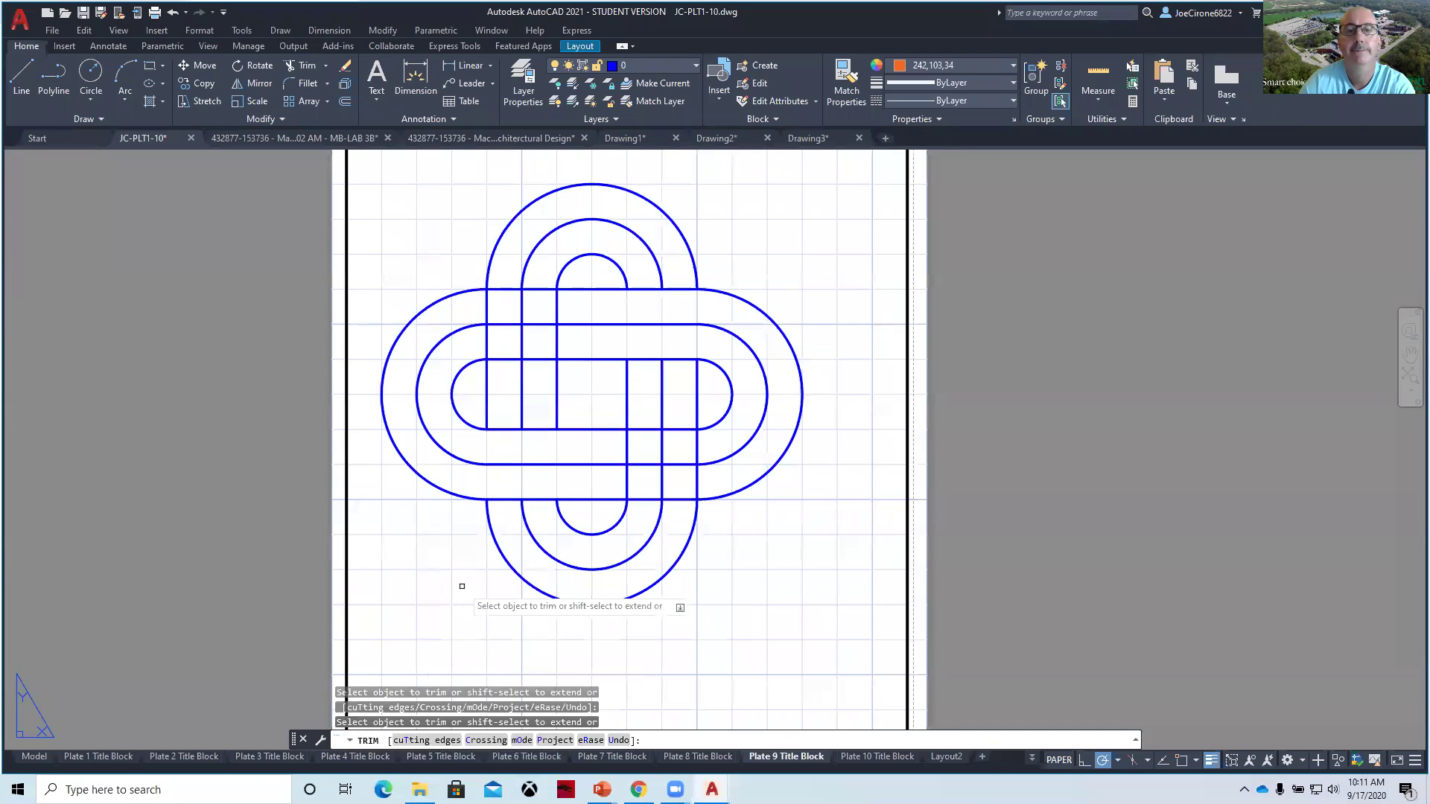
Trim five short horizontal pieces crossing the knot's lower vertical strands.
click(301, 66)
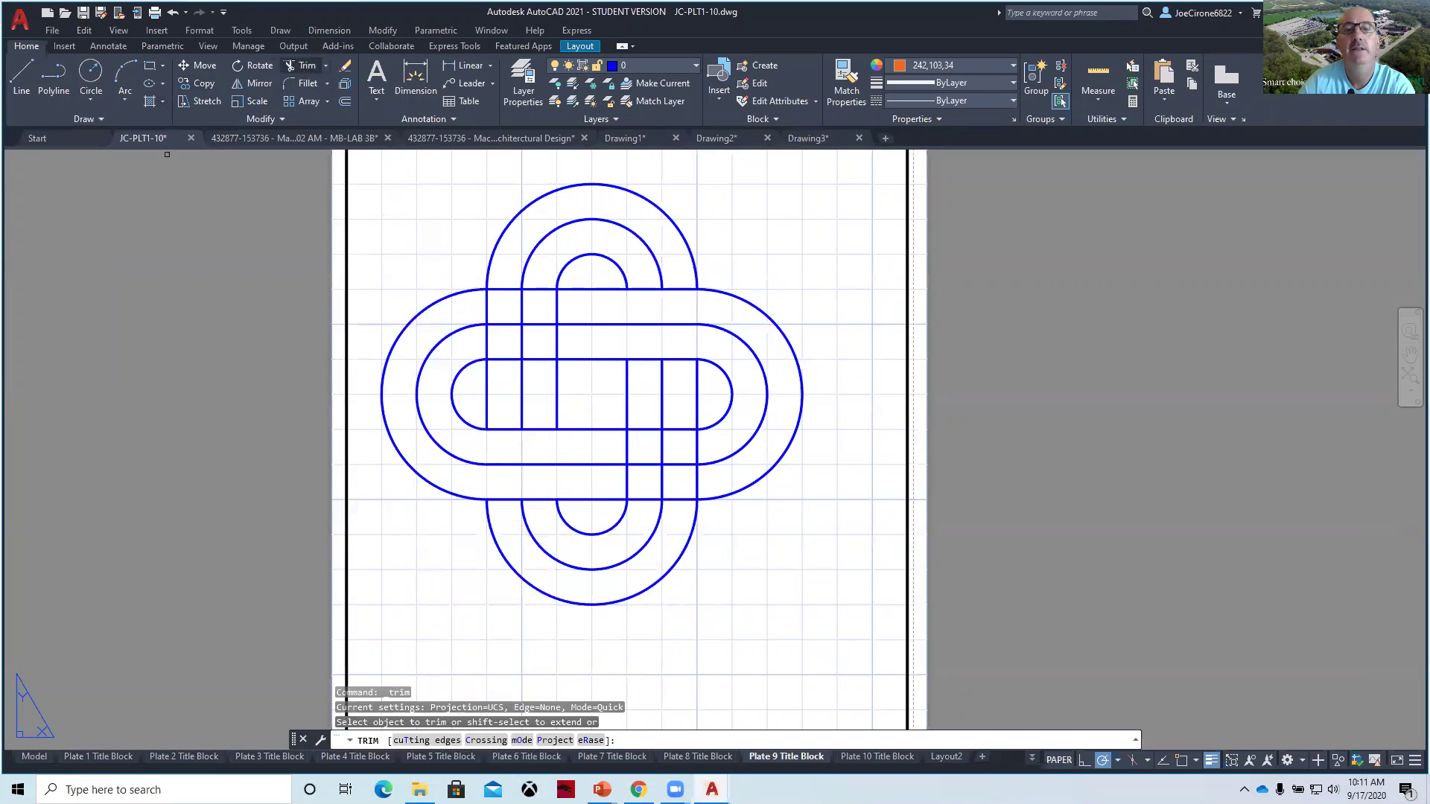
click(638, 431)
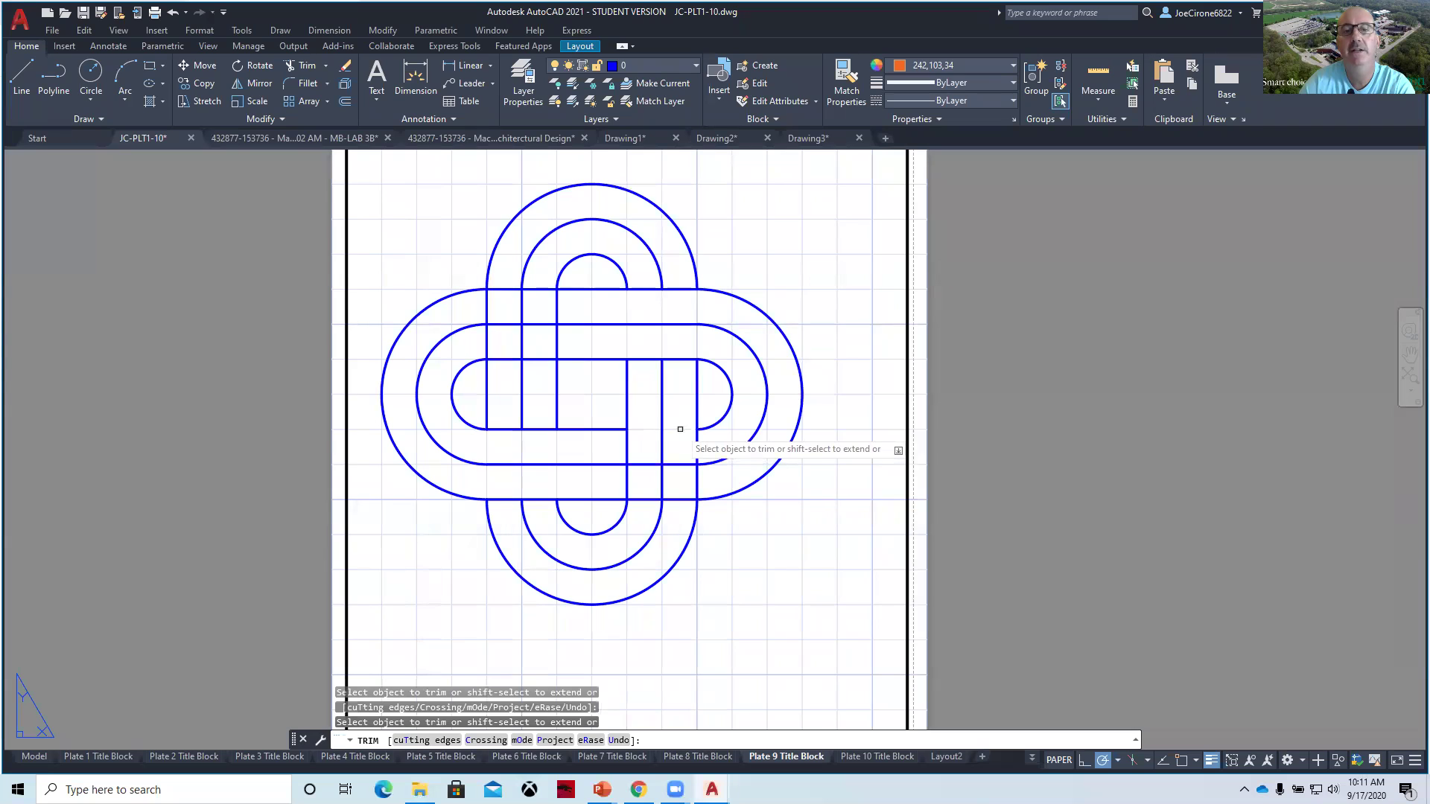
click(646, 465)
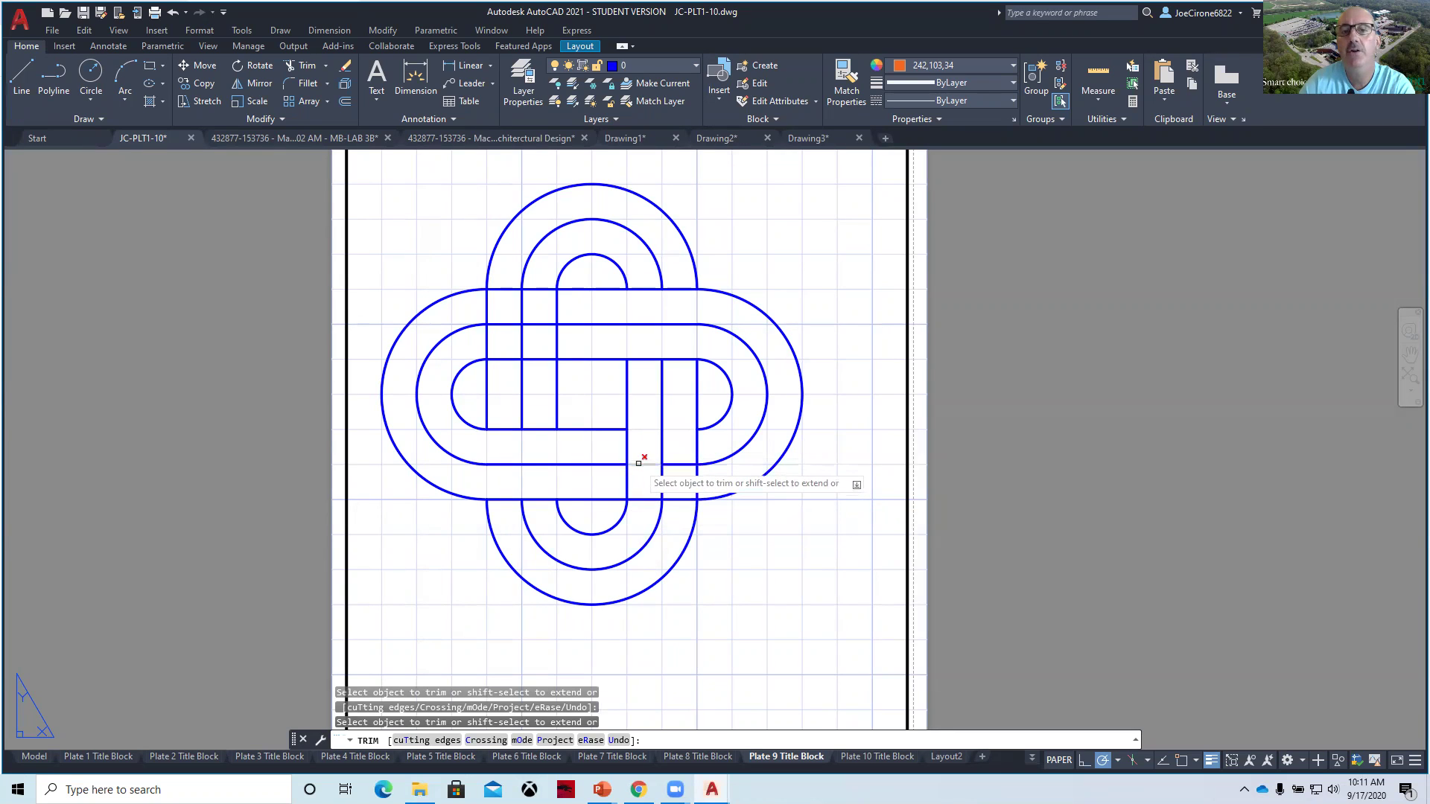
click(684, 464)
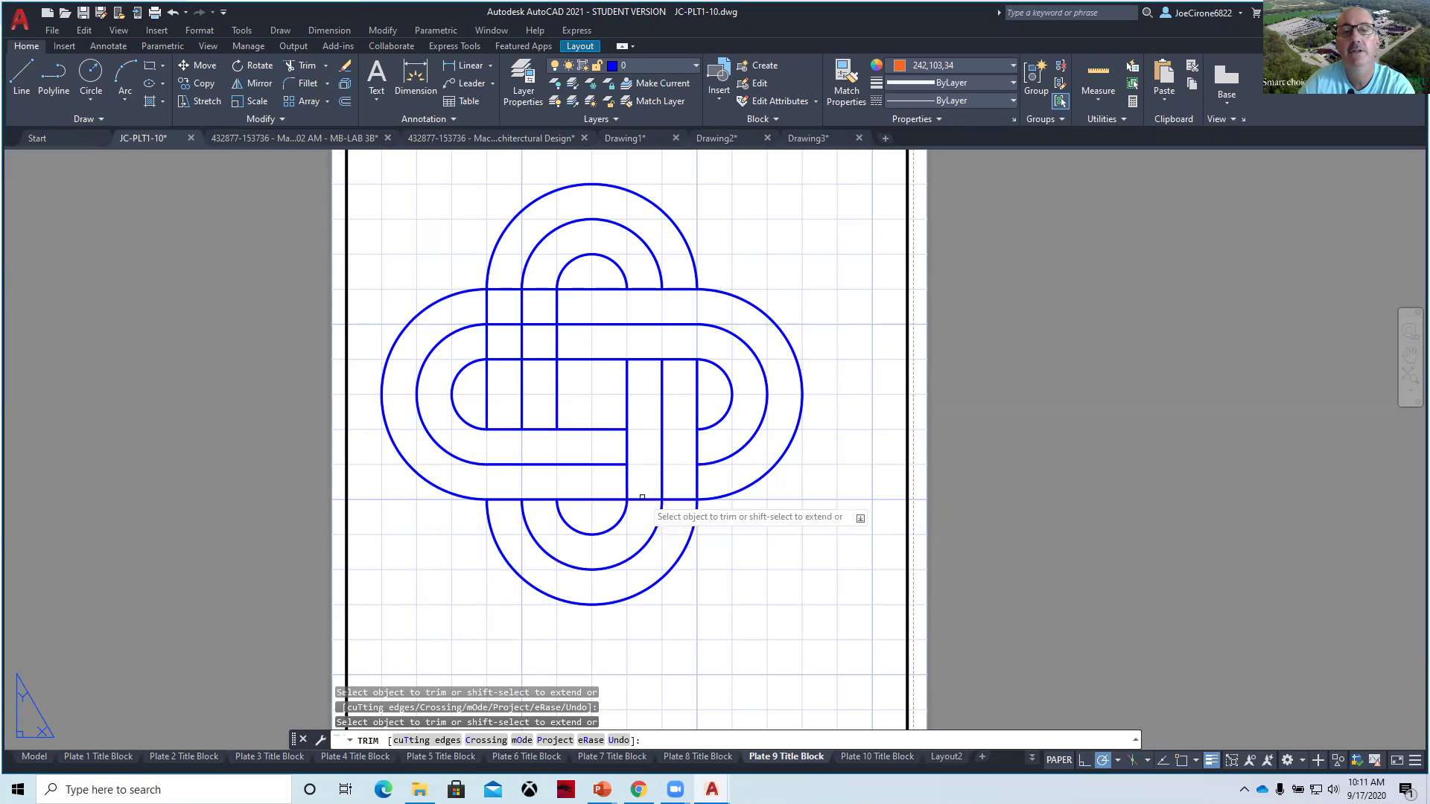
click(642, 499)
click(679, 499)
key(Escape)
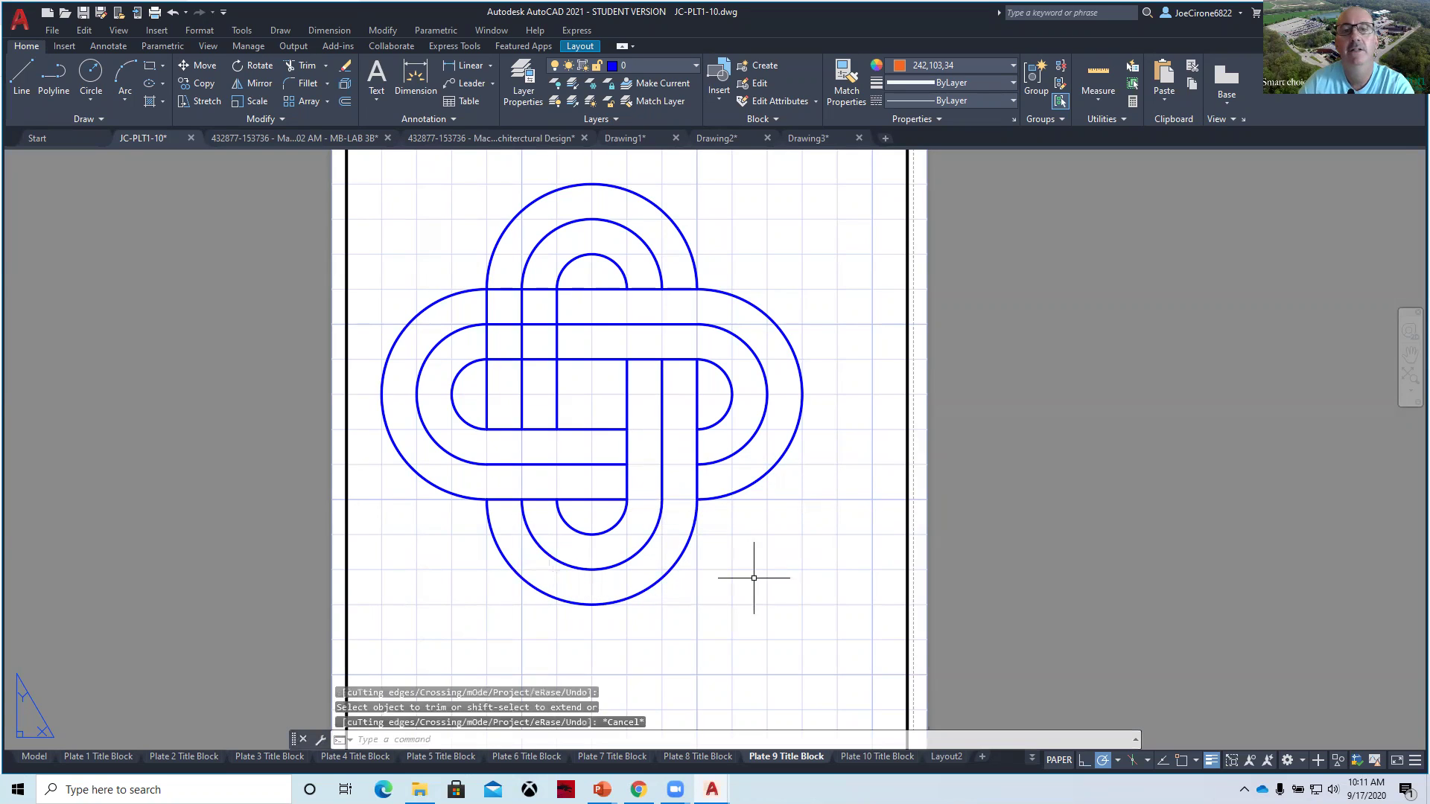
scroll(754, 587, down, 3)
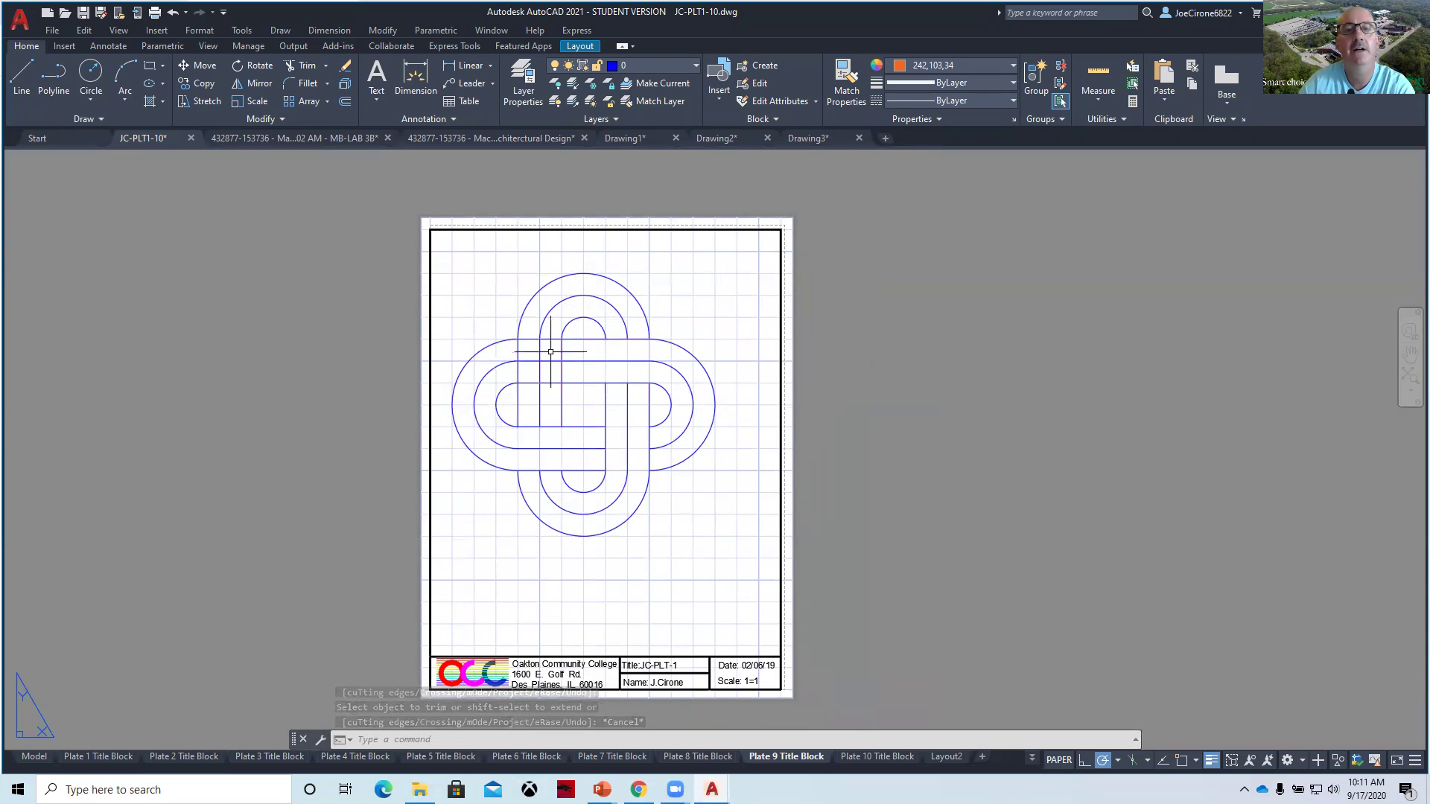
Stretch the left ends of the knot's top two horizontal lines to the inner vertical strand.
scroll(544, 360, up, 4)
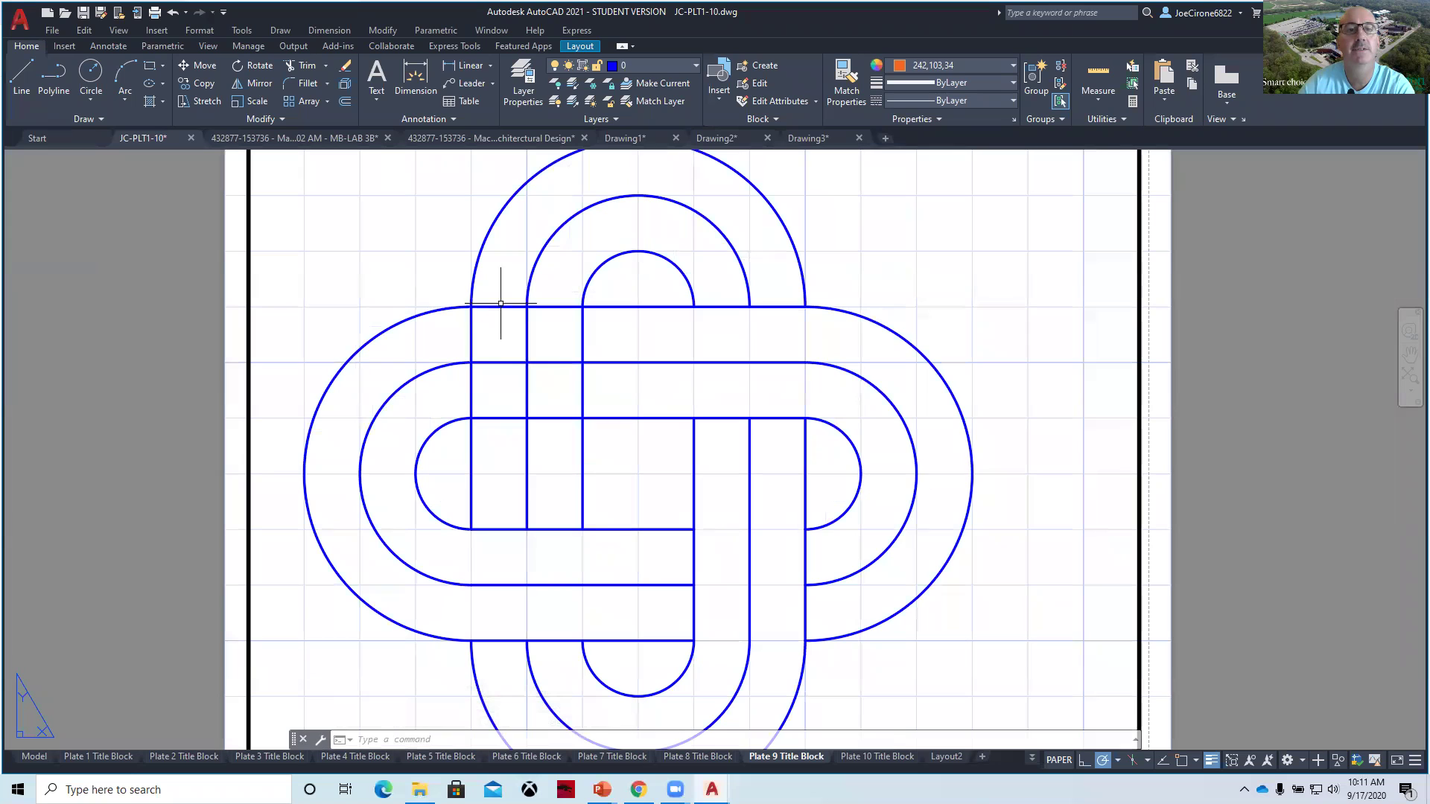
click(497, 304)
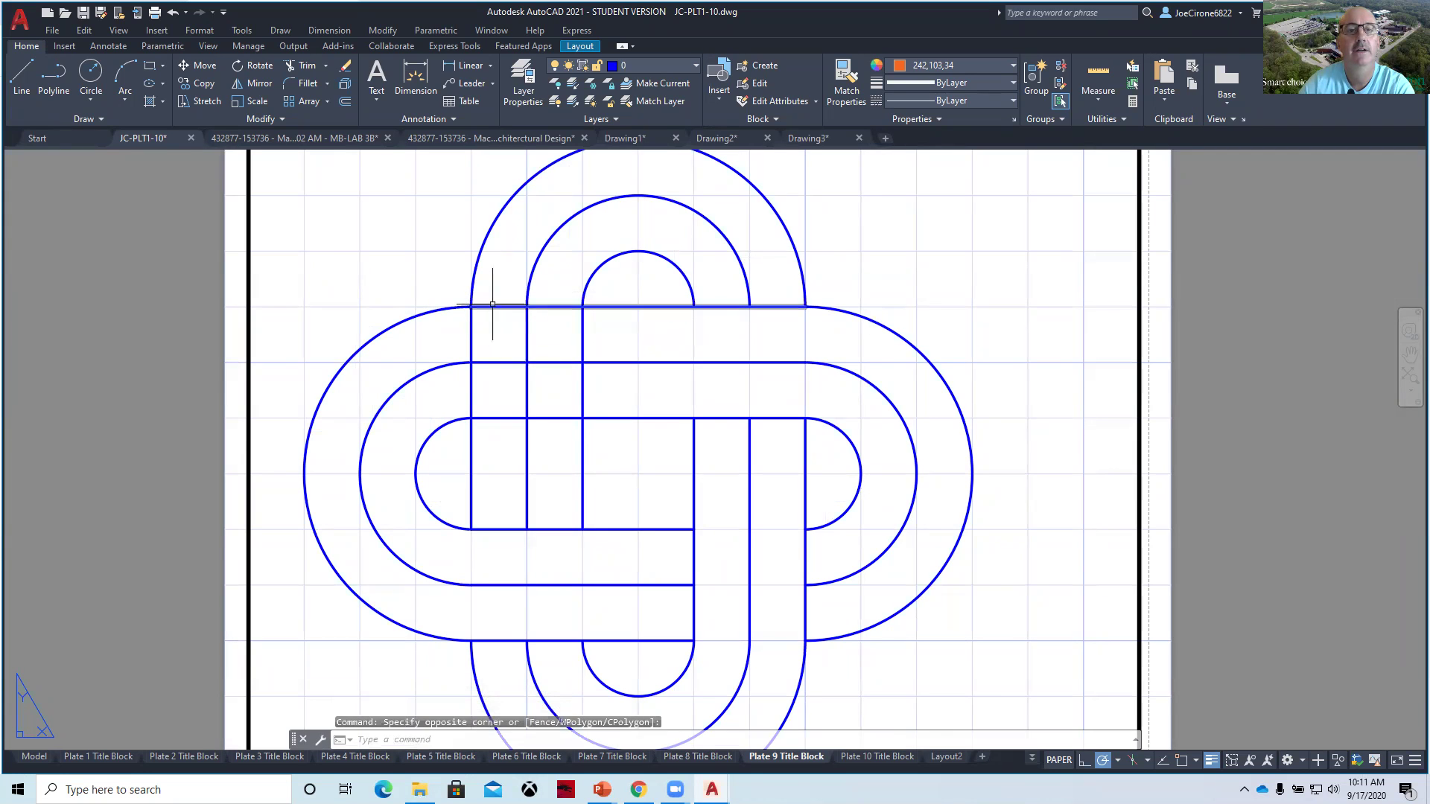
click(486, 314)
click(472, 306)
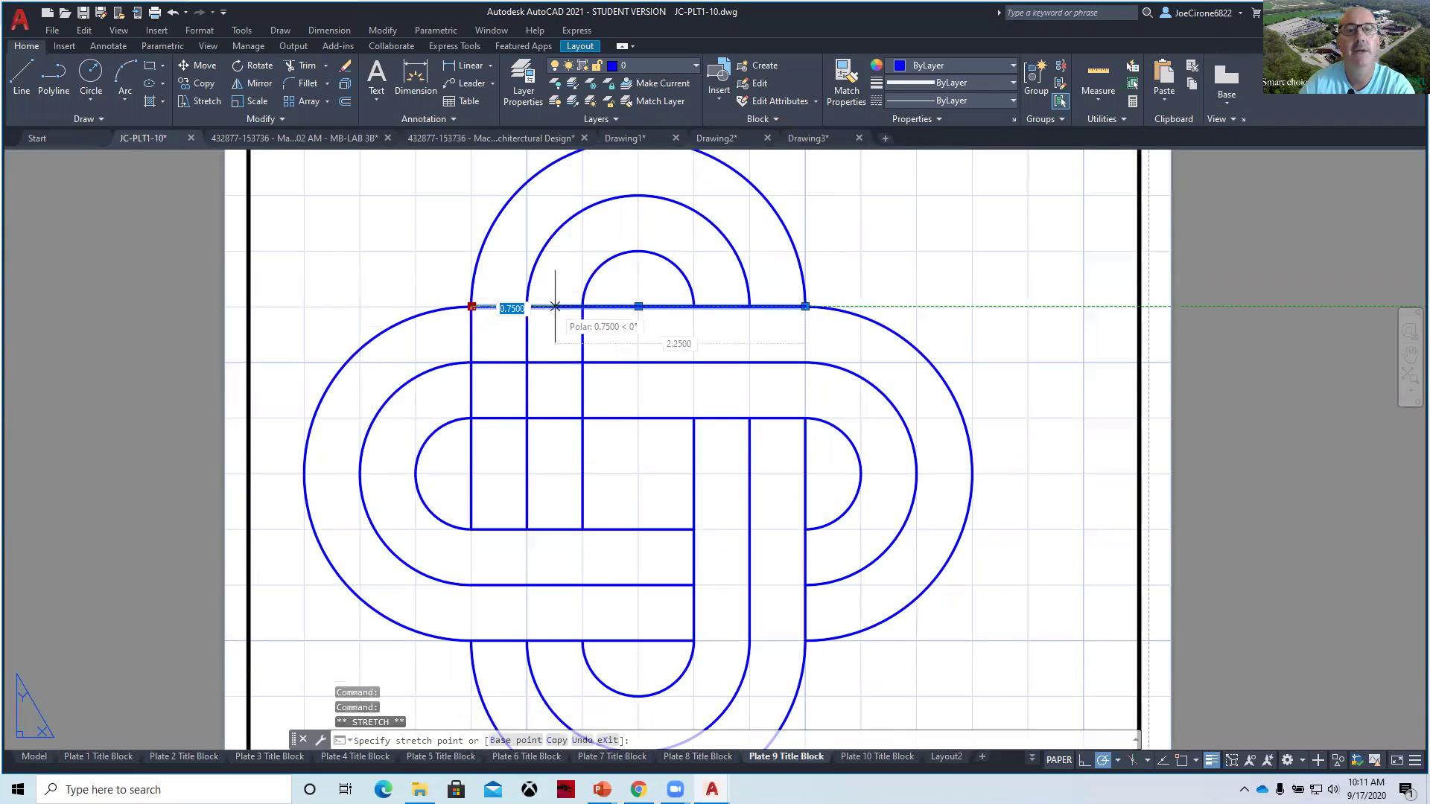
click(471, 362)
click(582, 362)
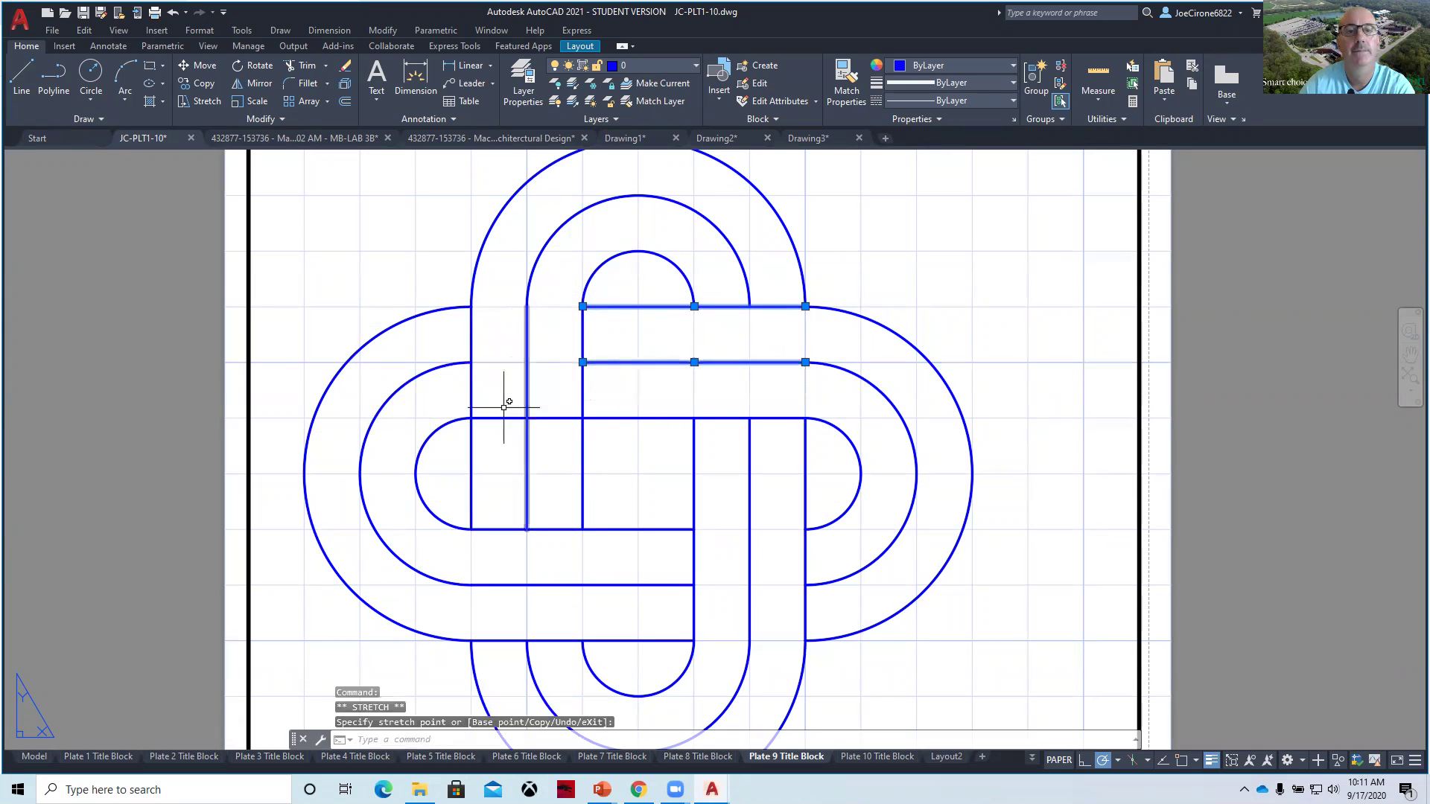
click(494, 418)
click(471, 417)
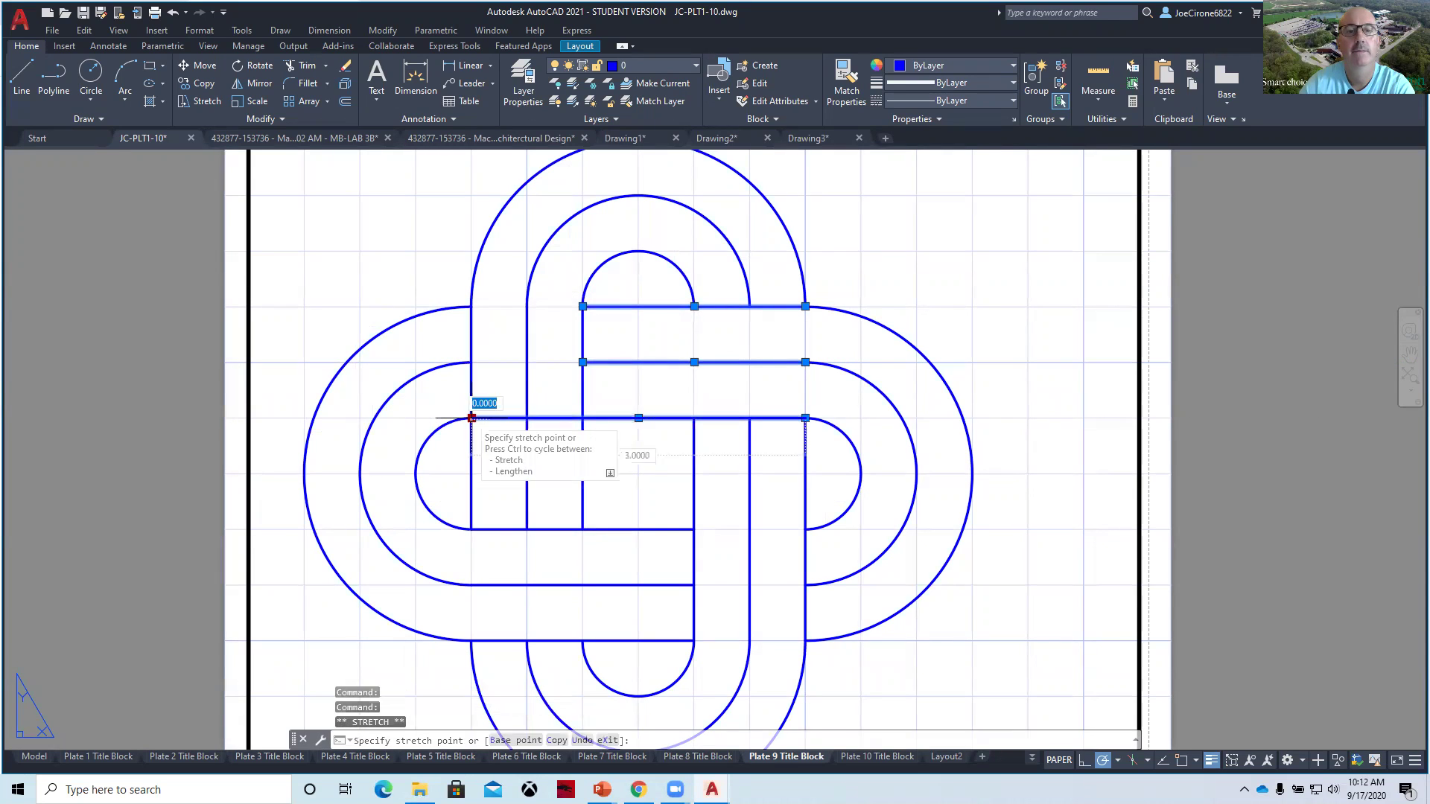
click(582, 417)
key(Escape)
key(Escape)
scroll(557, 526, down, 2)
scroll(566, 543, down, 2)
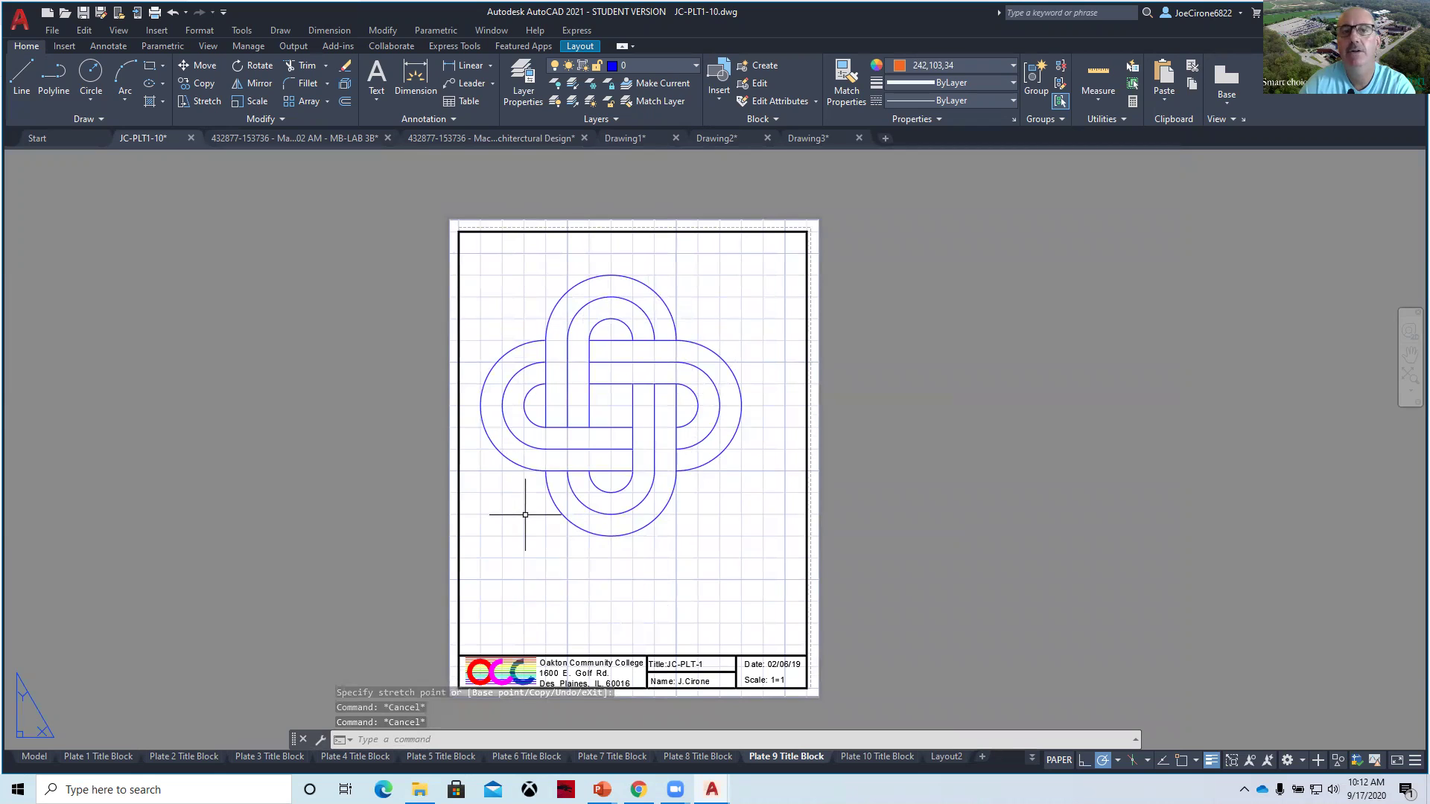
Window-select all 24 knot pieces and move them 0.5 units to the right.
click(208, 70)
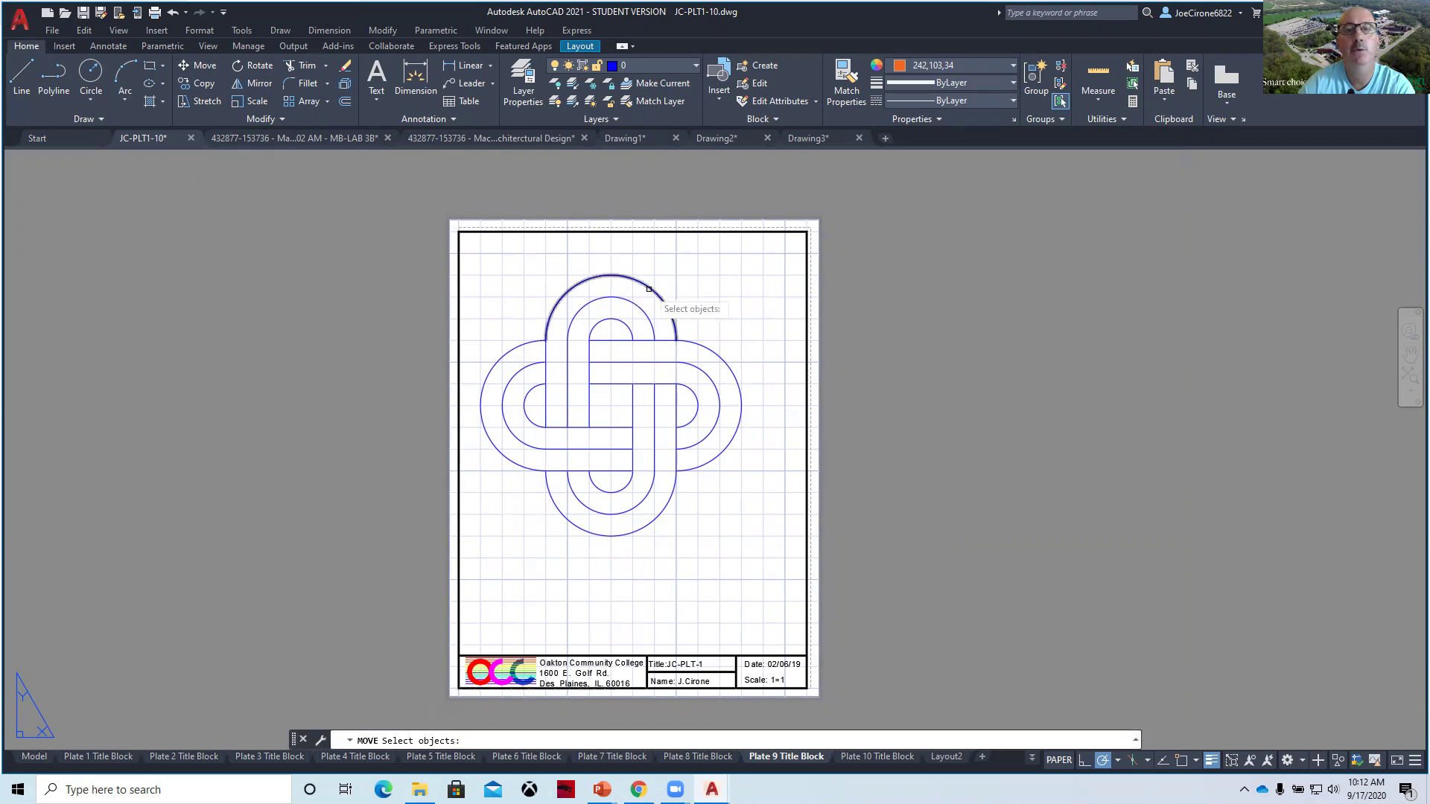
click(467, 264)
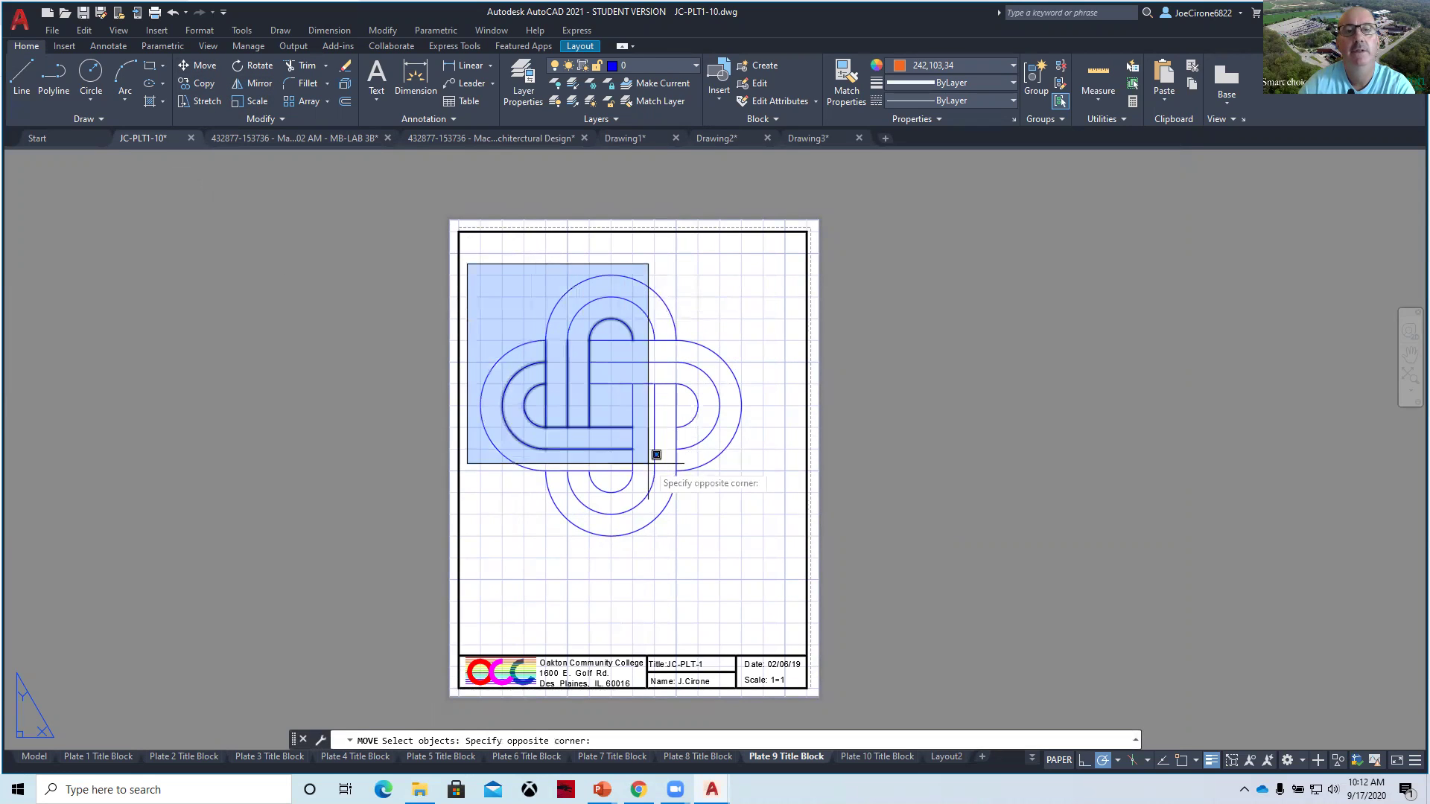
click(760, 560)
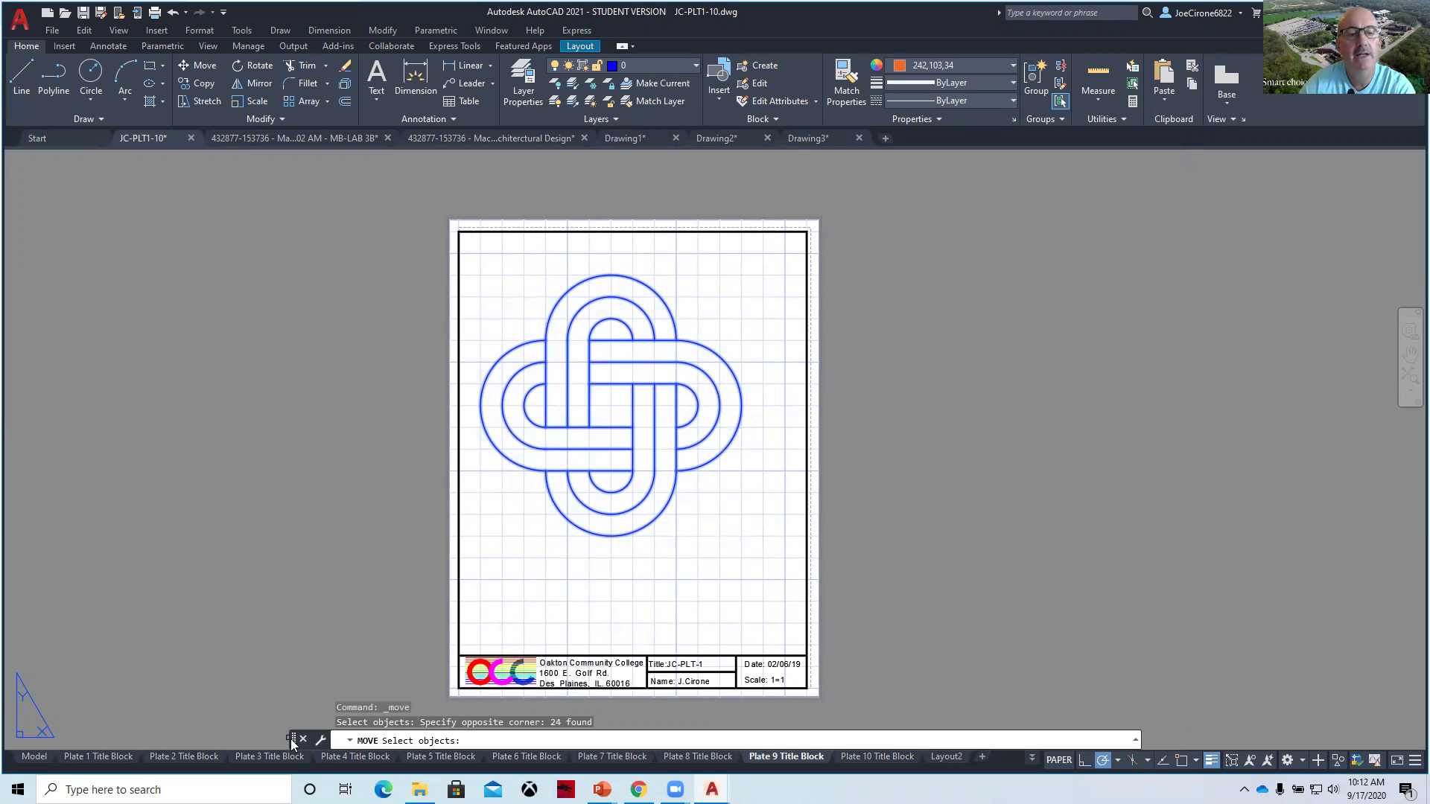
drag(293, 743, 294, 601)
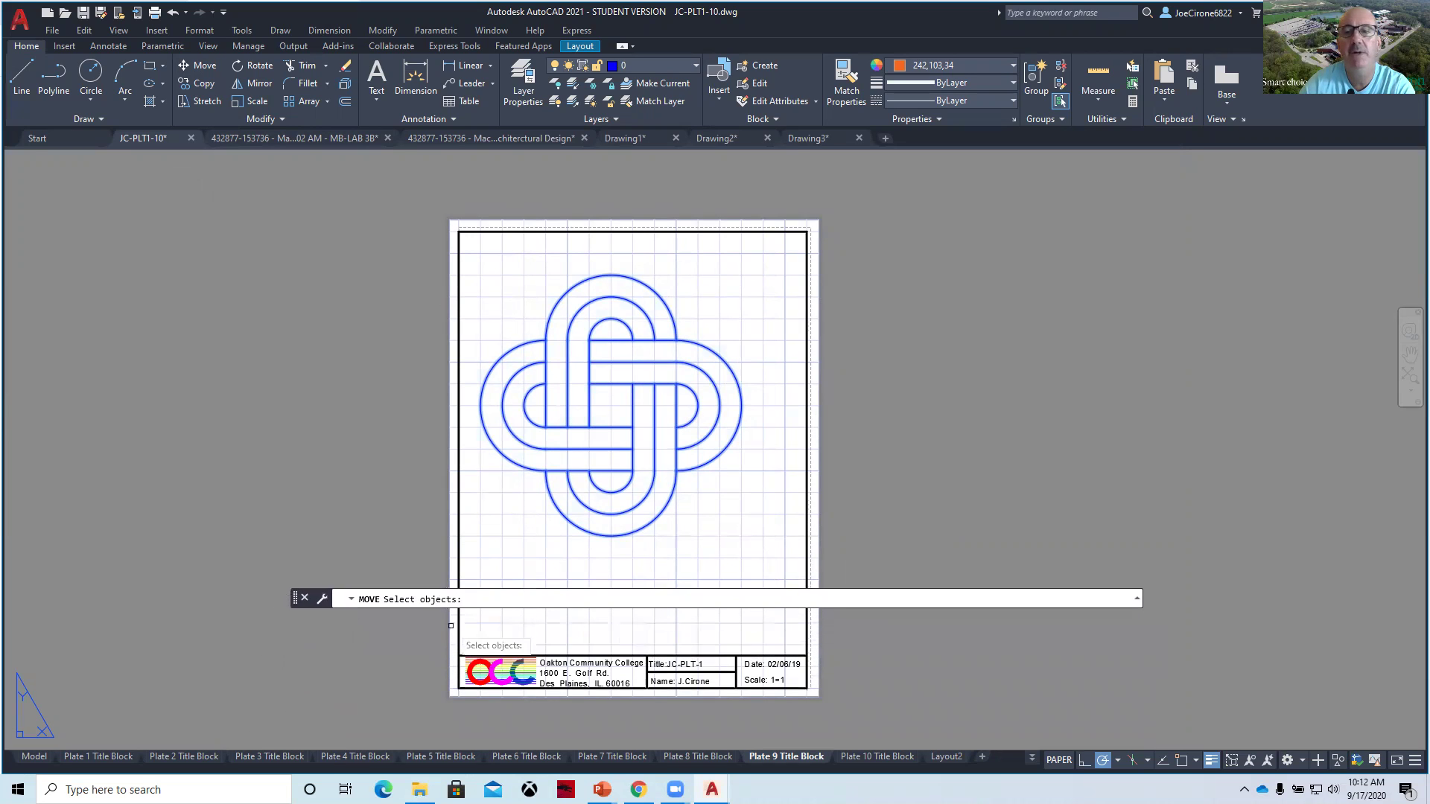
click(383, 514)
click(384, 514)
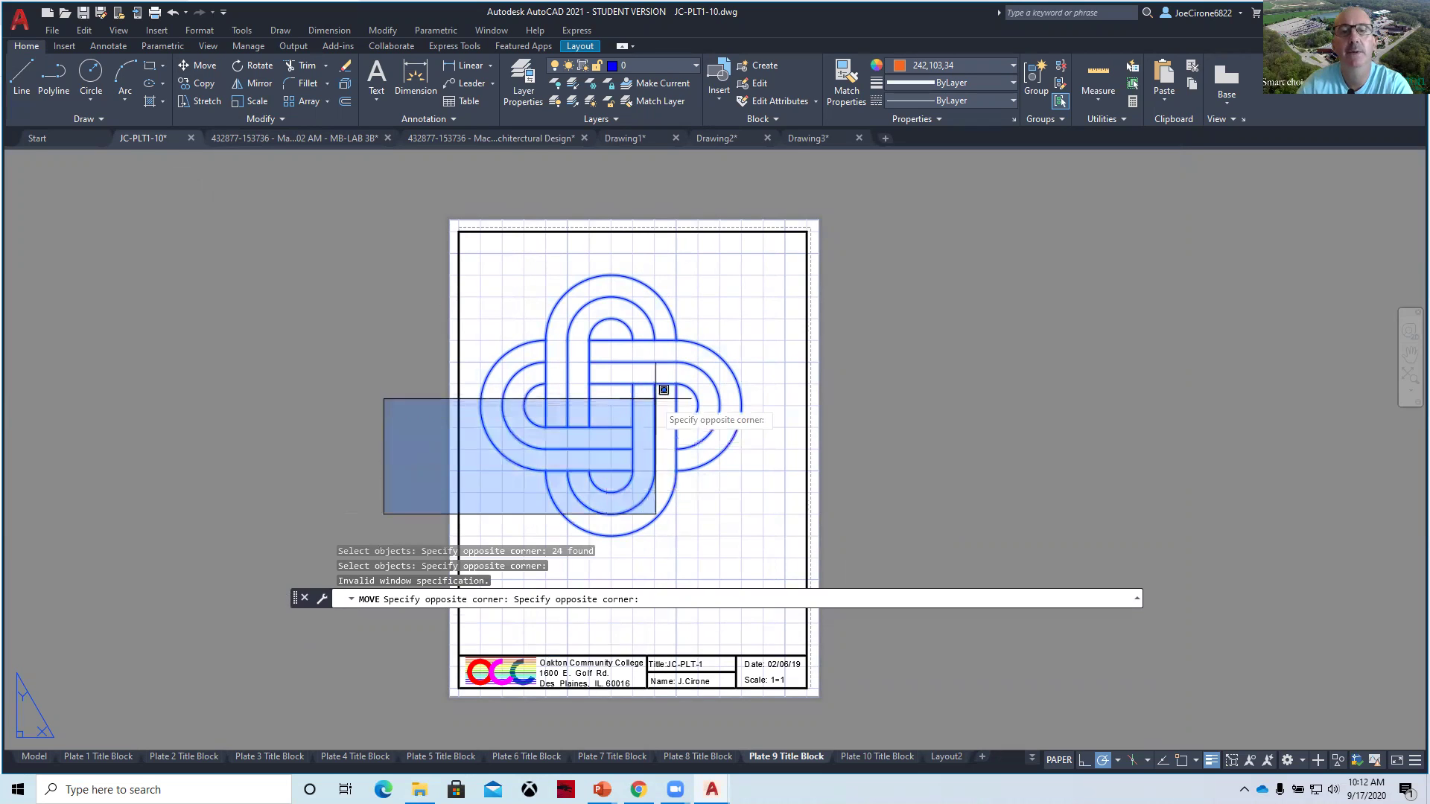
click(409, 409)
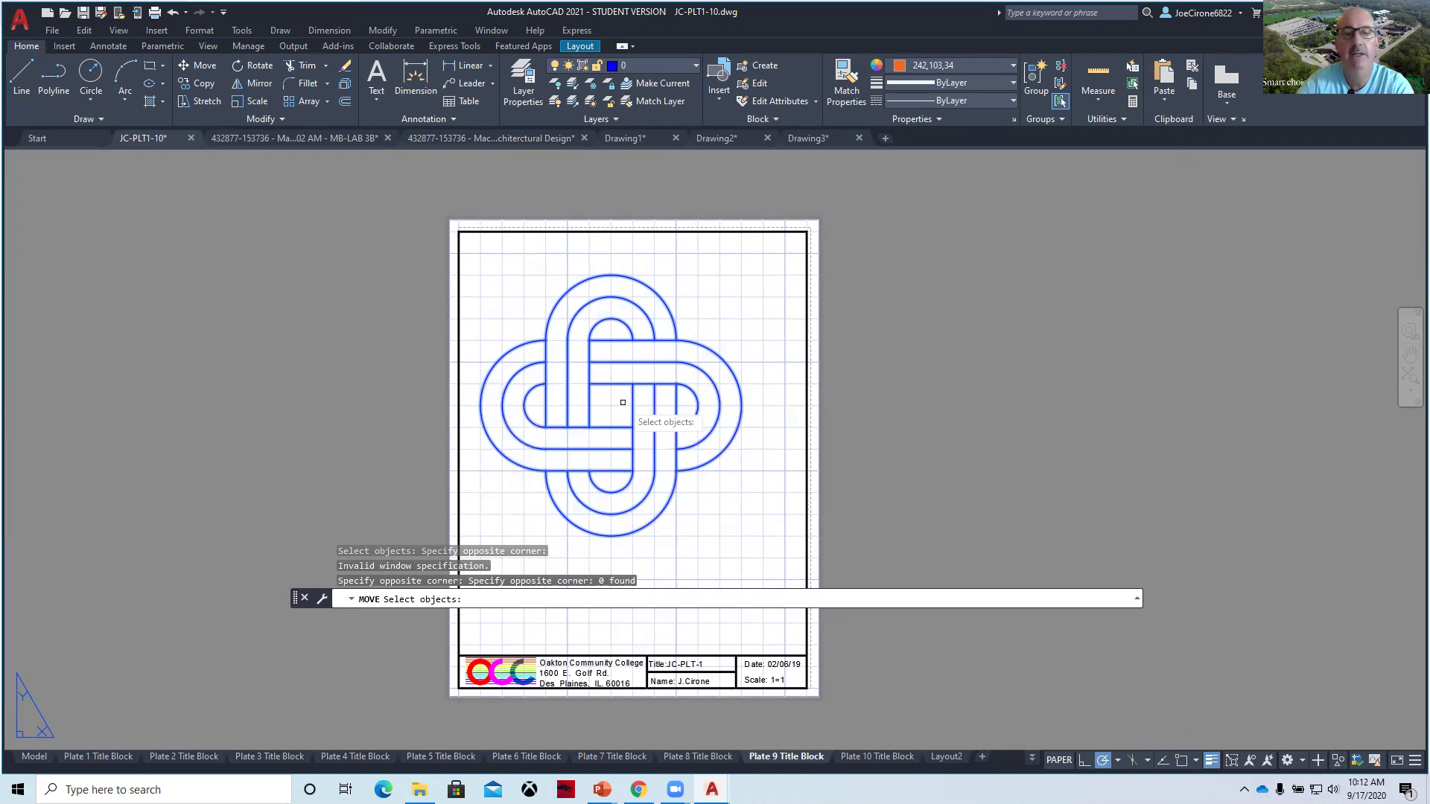
key(Return)
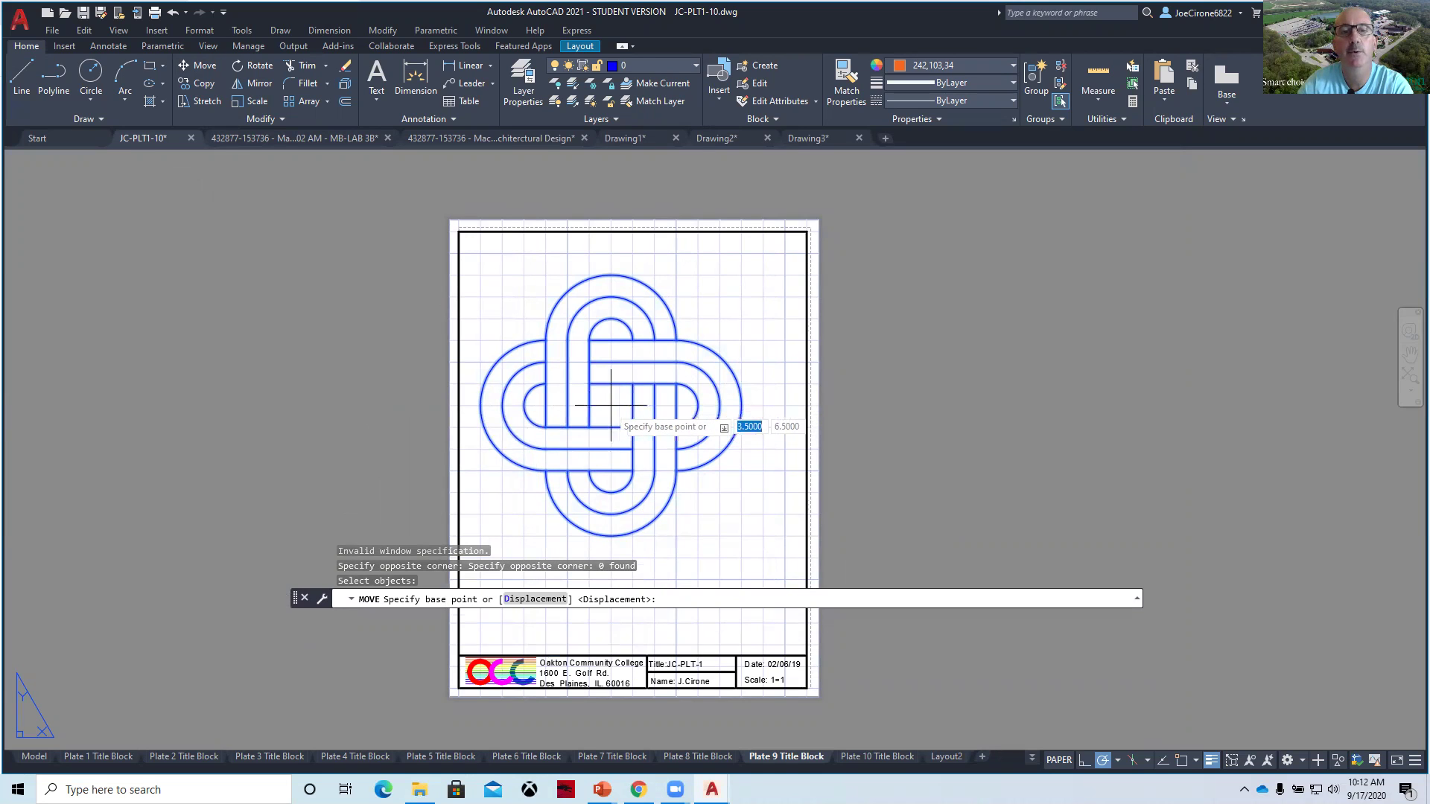
click(611, 405)
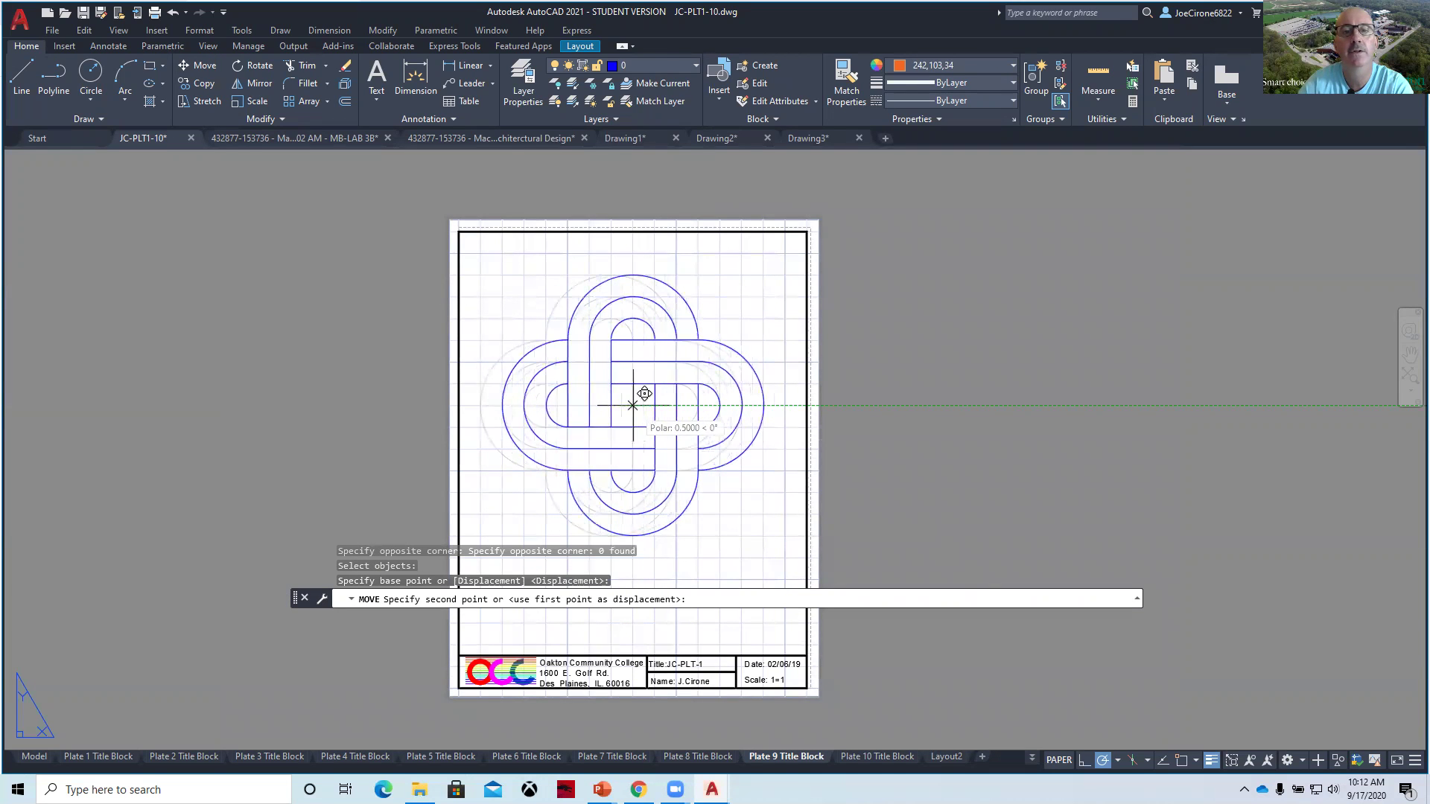
click(633, 405)
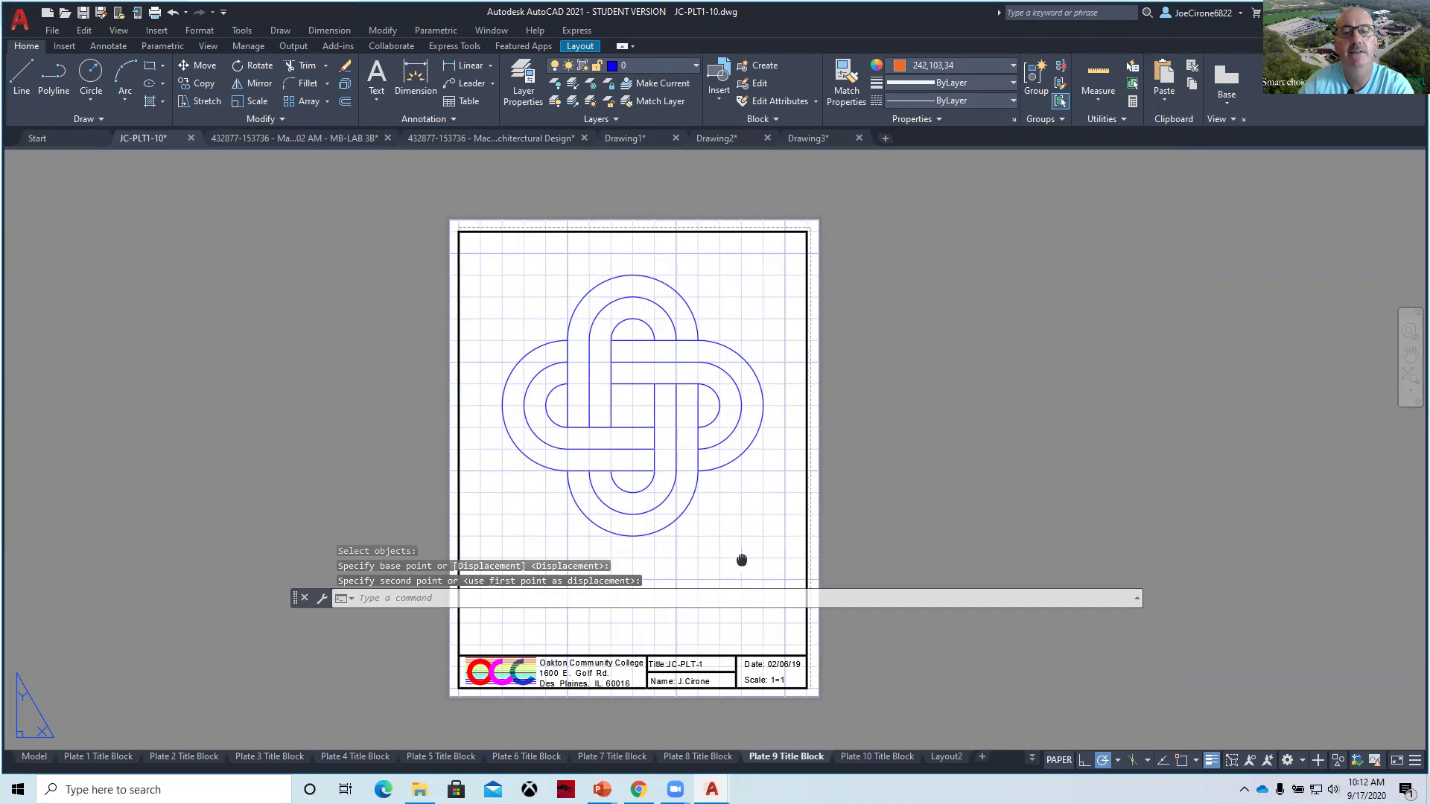
mouse_move(741, 560)
middle_down()
mouse_move(743, 463)
mouse_move(734, 568)
middle_up()
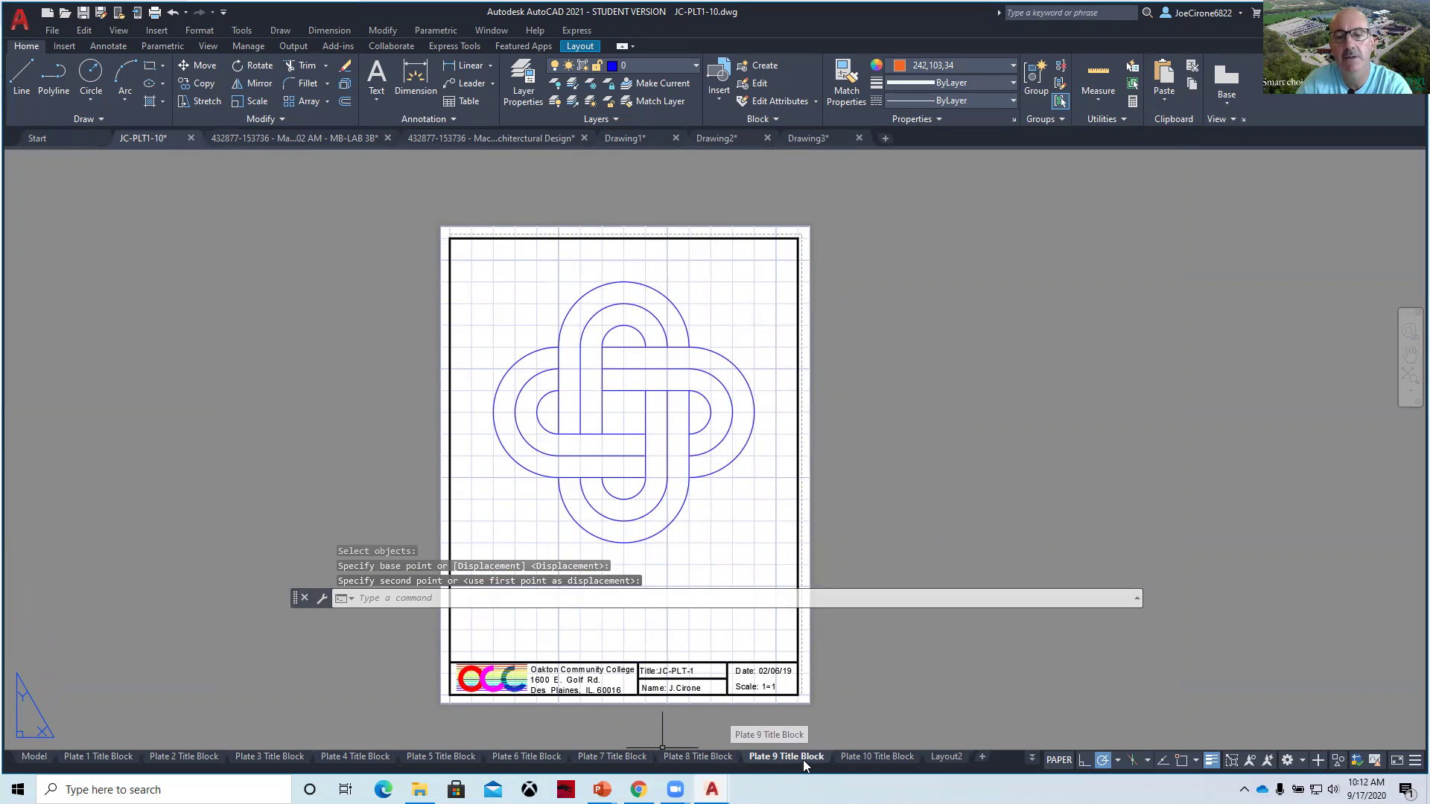
Switch to the Plate 10 Title Block layout and recentre the circle-and-diamond sheet in view.
click(879, 757)
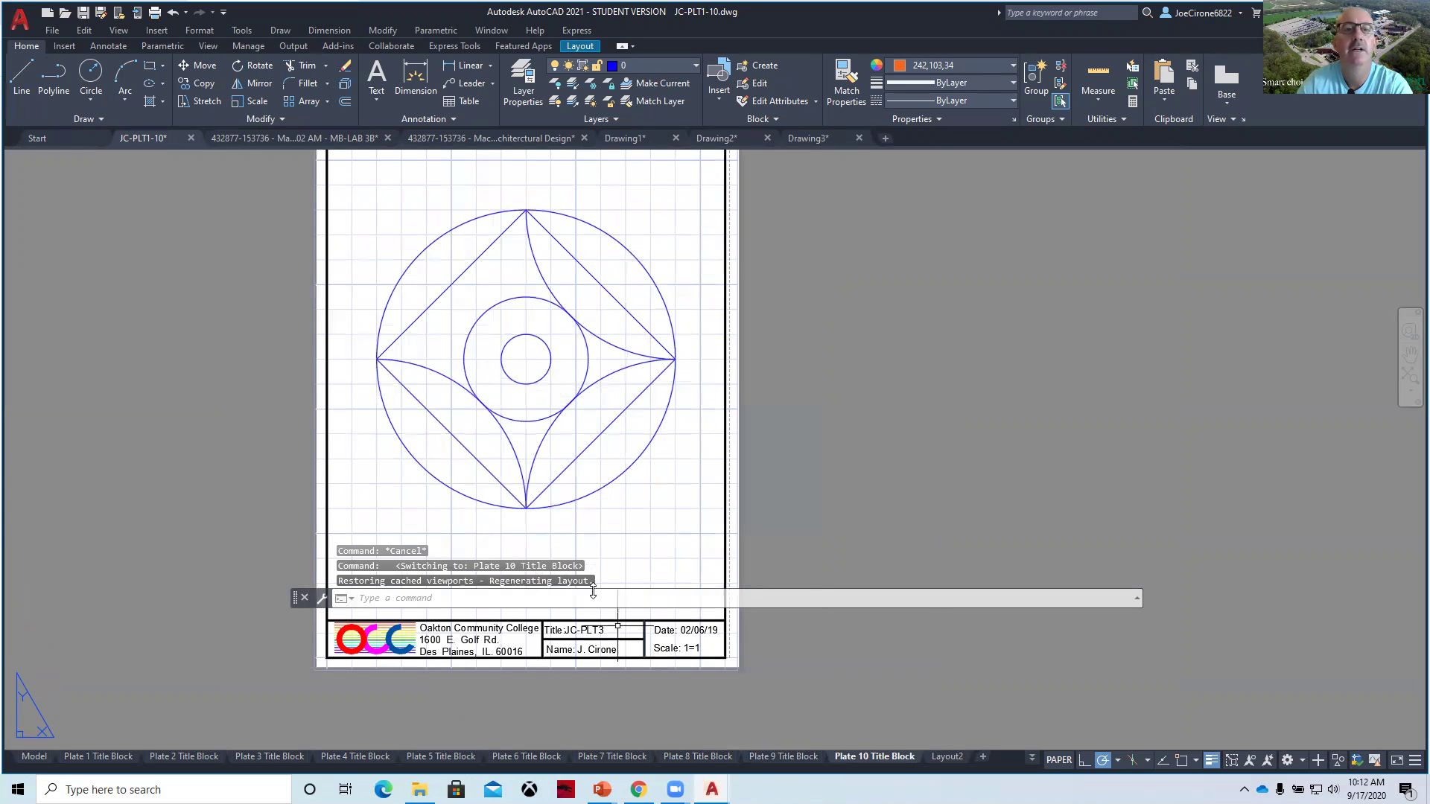
middle_drag(479, 462, 518, 497)
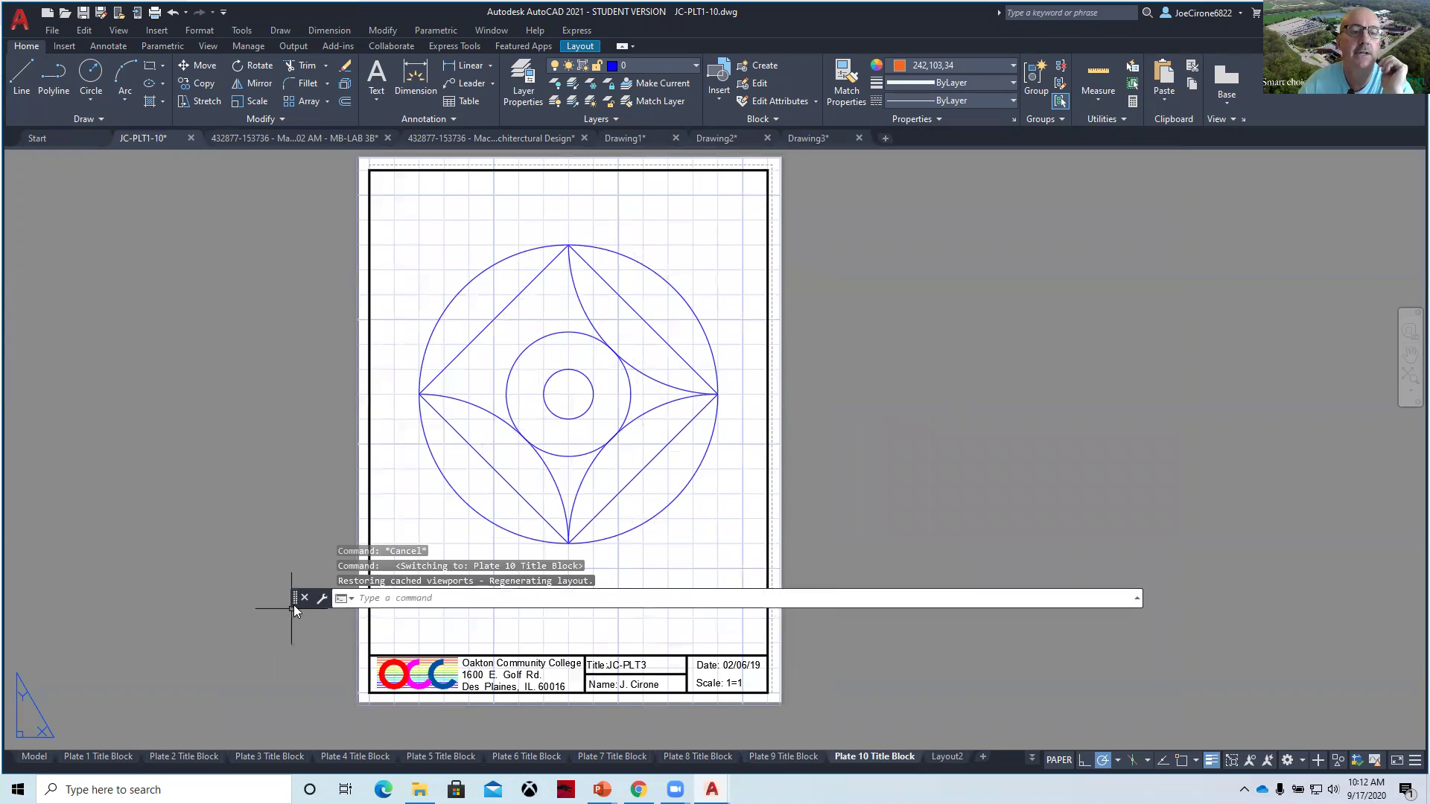
drag(294, 602, 273, 720)
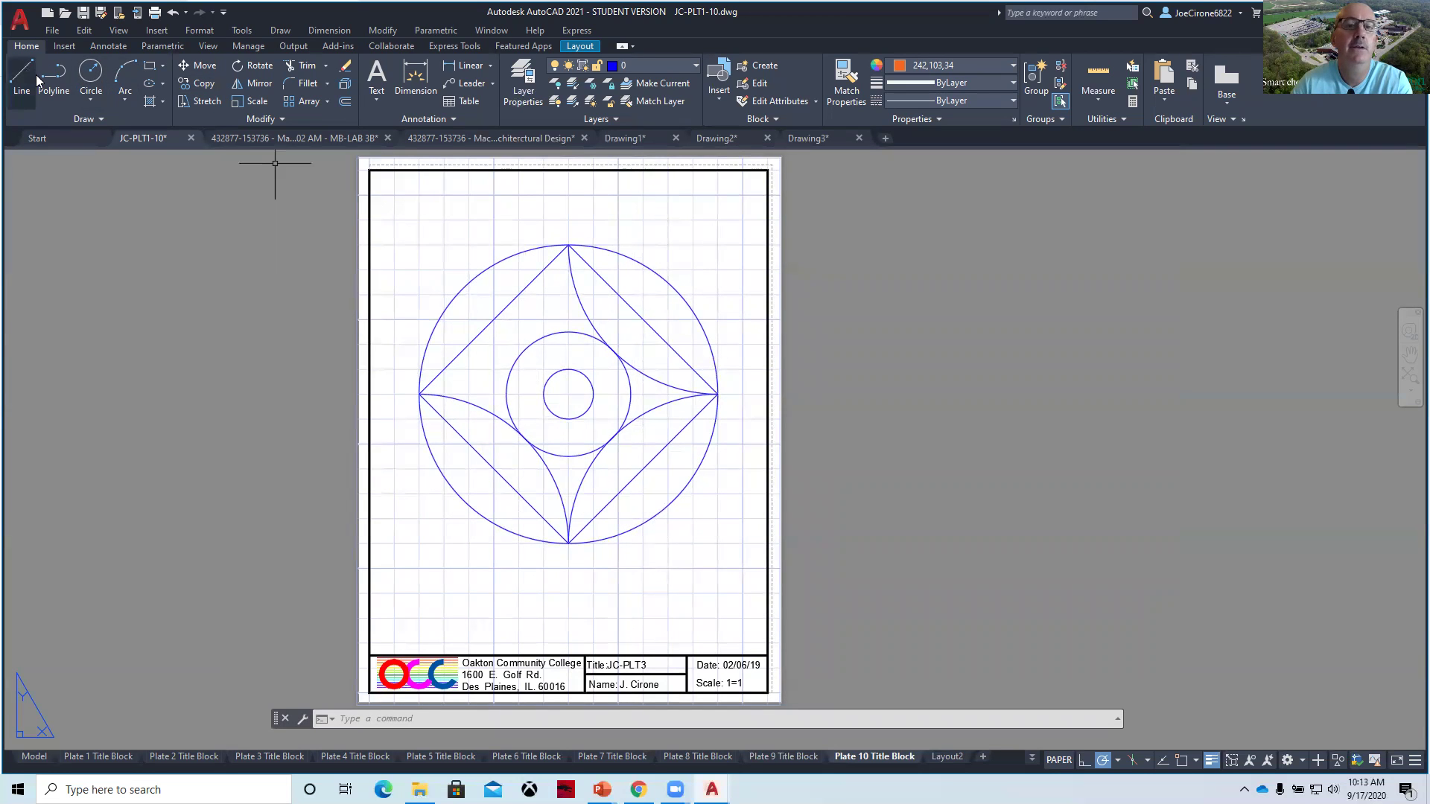
Draw a trial circle of radius 0.4781 at the common centre of the existing circles.
click(127, 76)
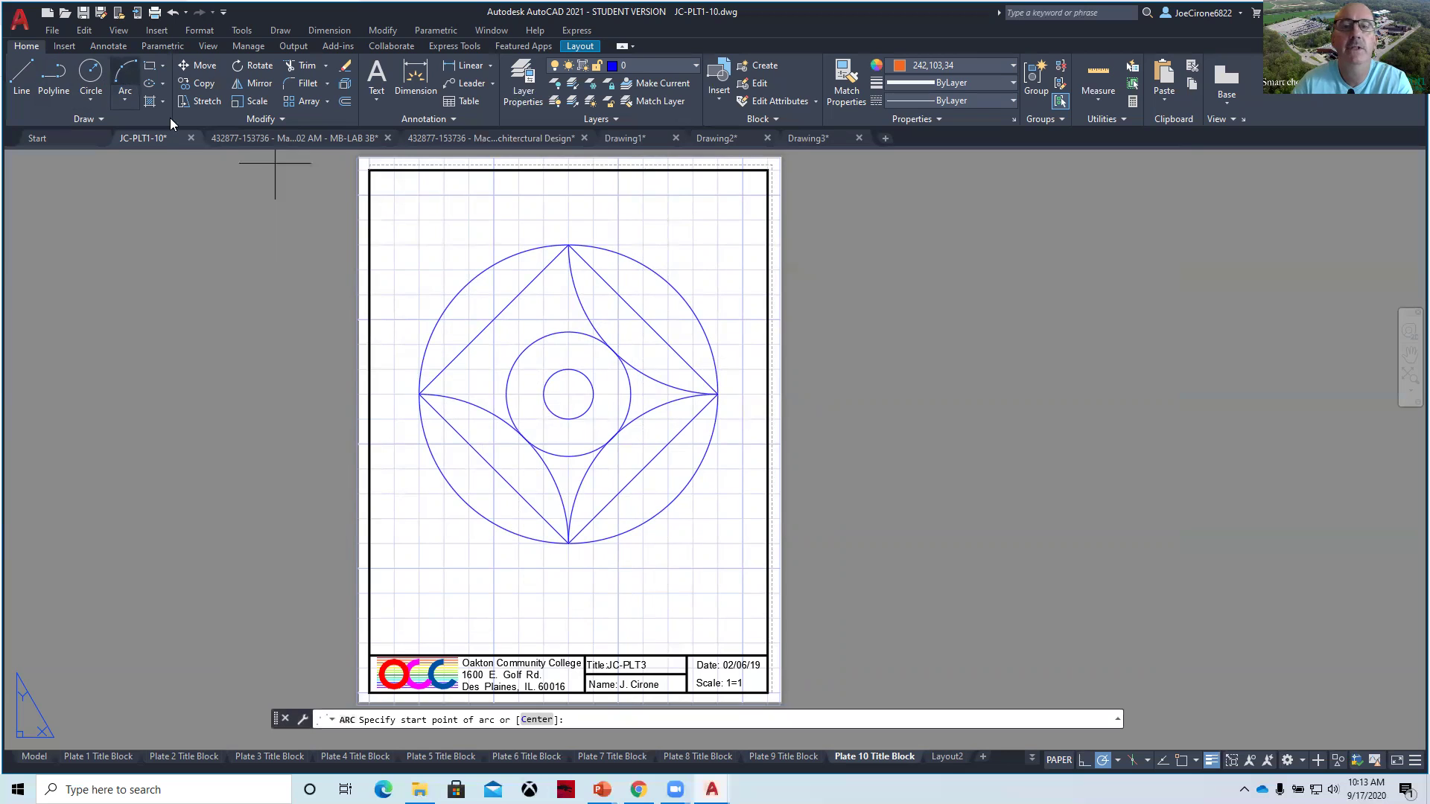
click(90, 73)
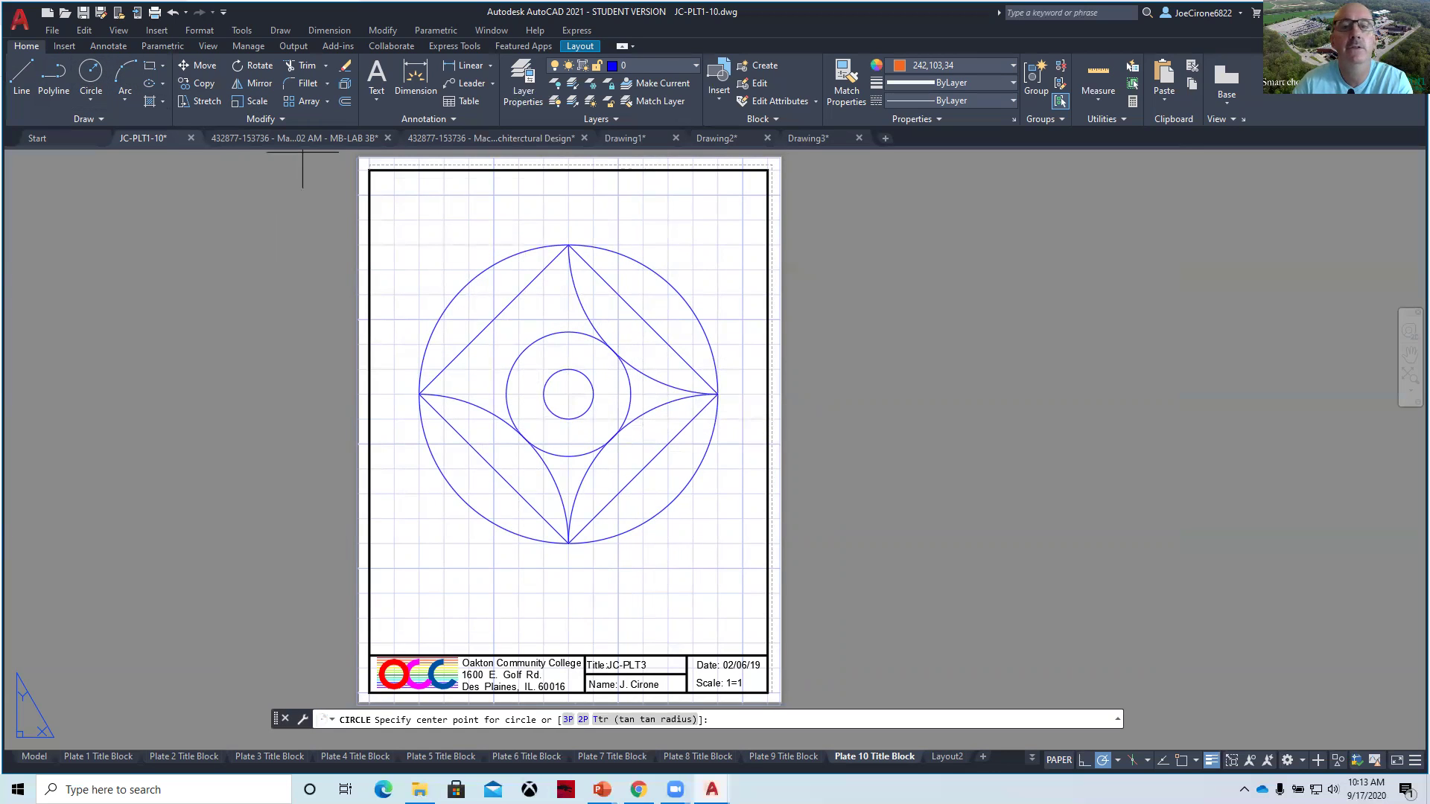
click(569, 395)
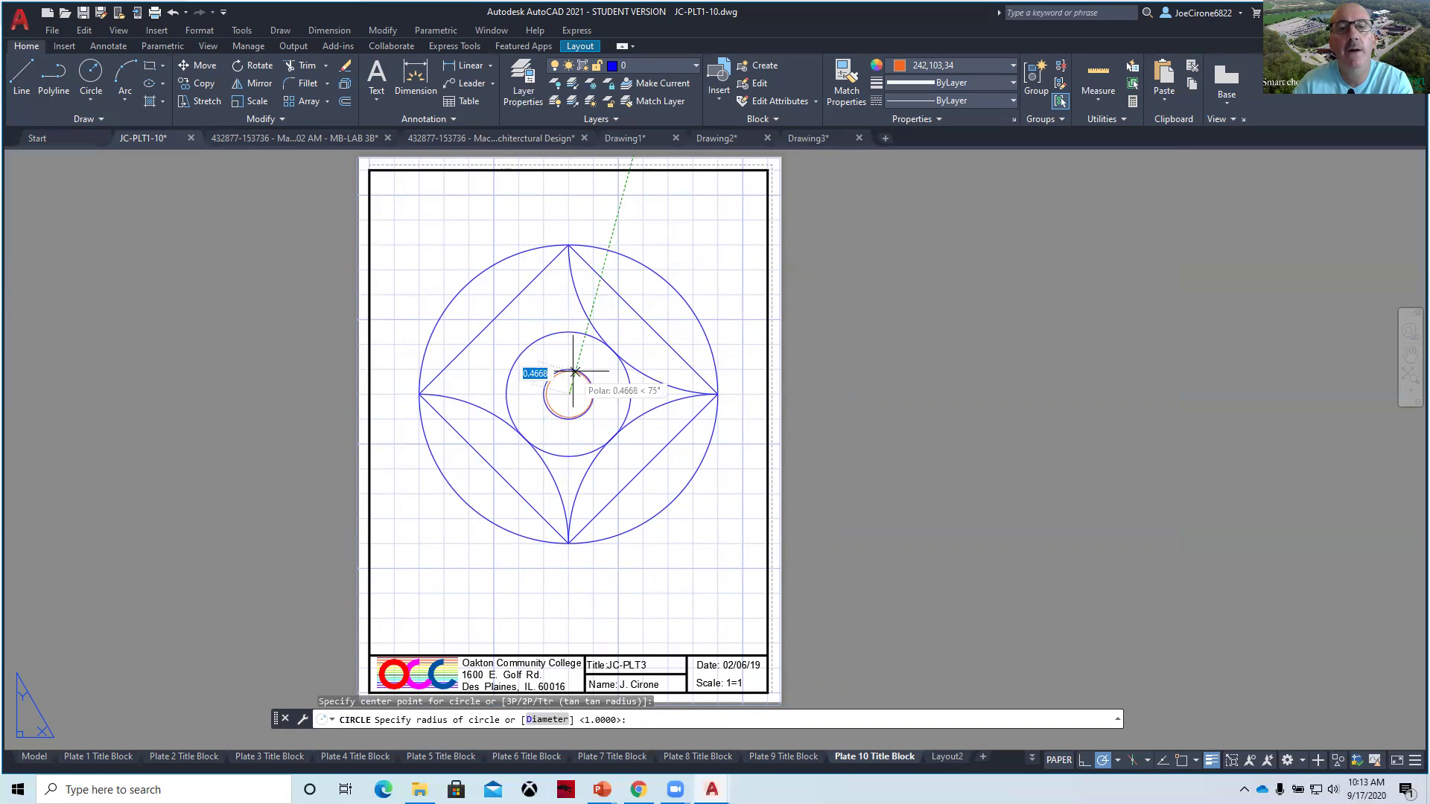
click(569, 370)
Erase the mis-sized orange circle over the small blue centre circle.
scroll(551, 402, up, 5)
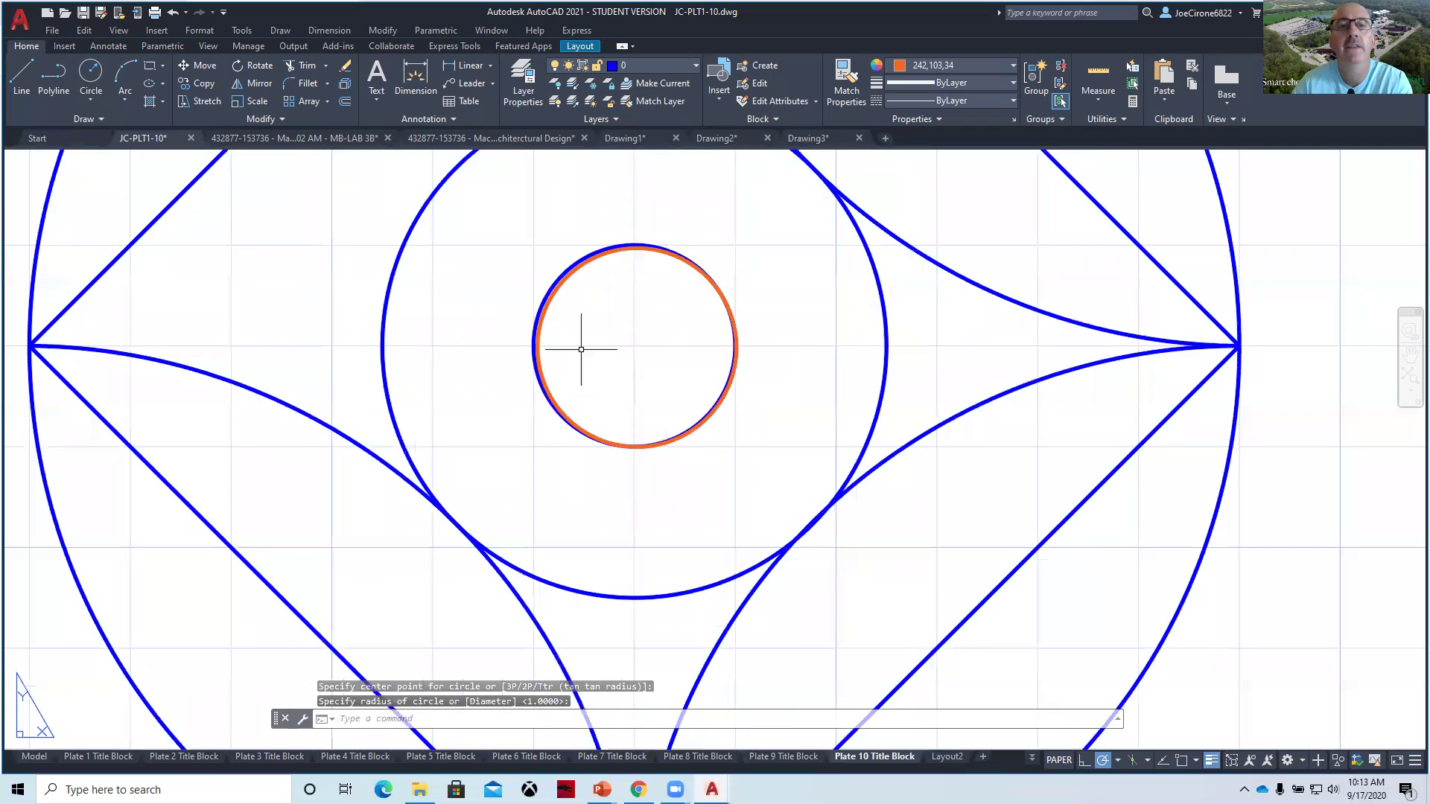
scroll(623, 301, up, 3)
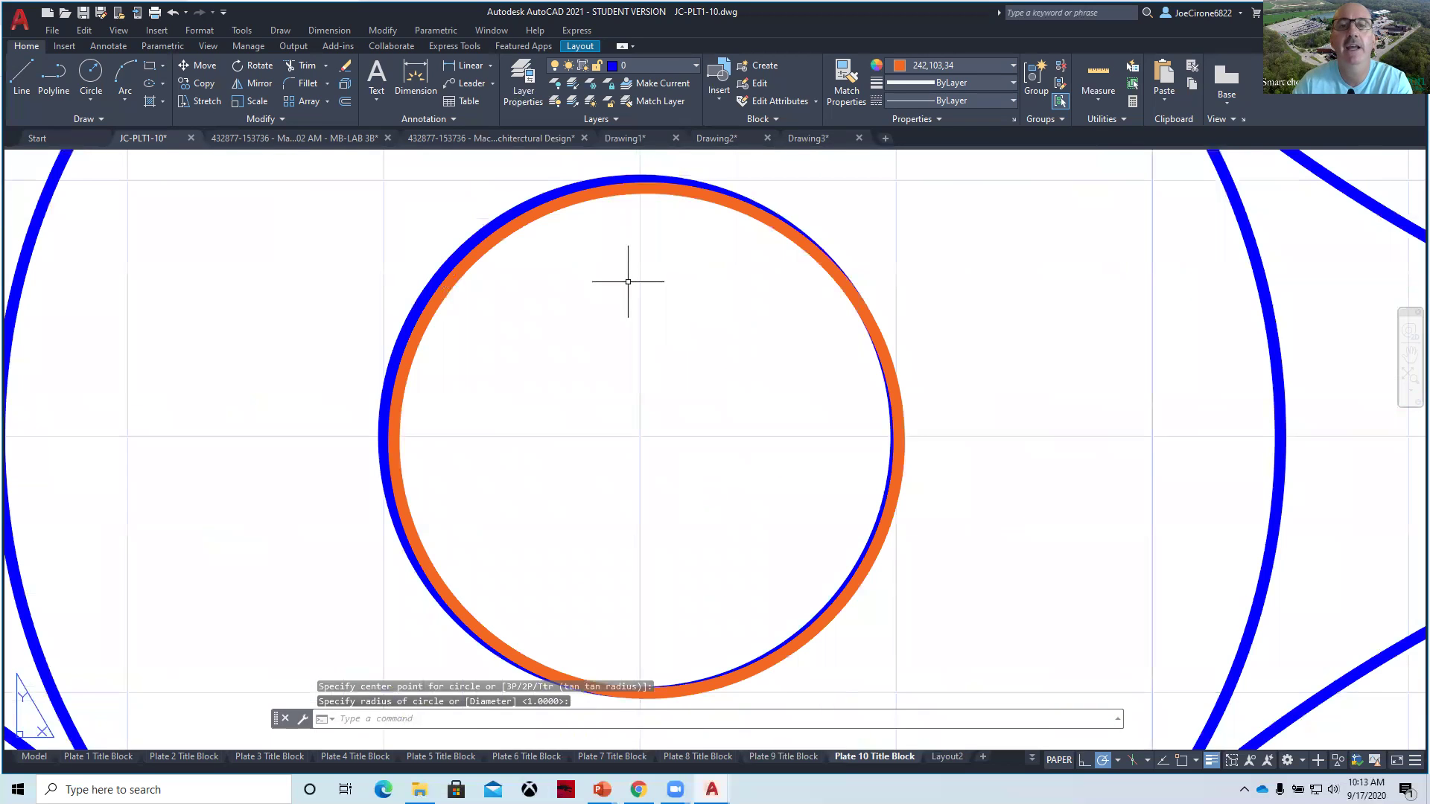
click(526, 217)
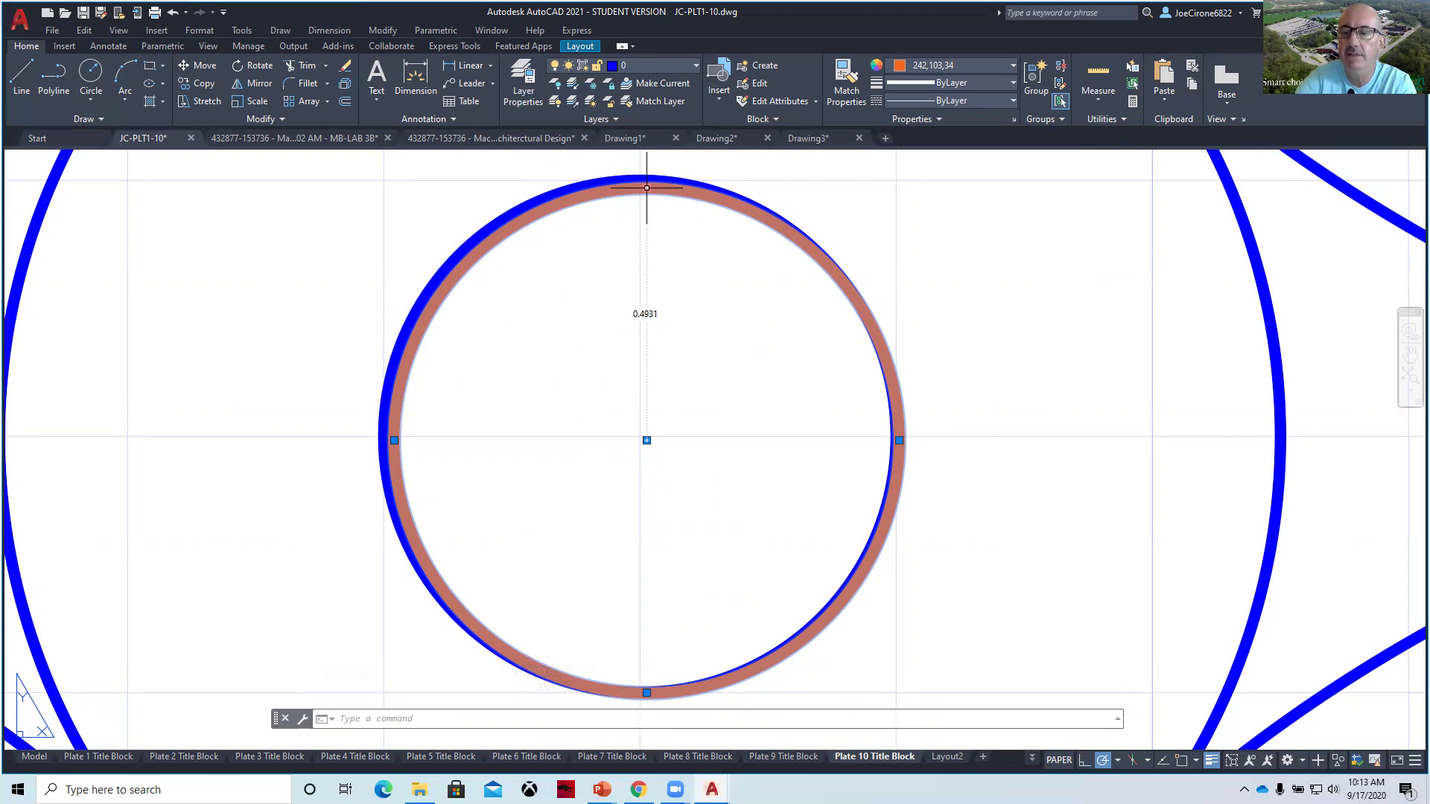
key(Delete)
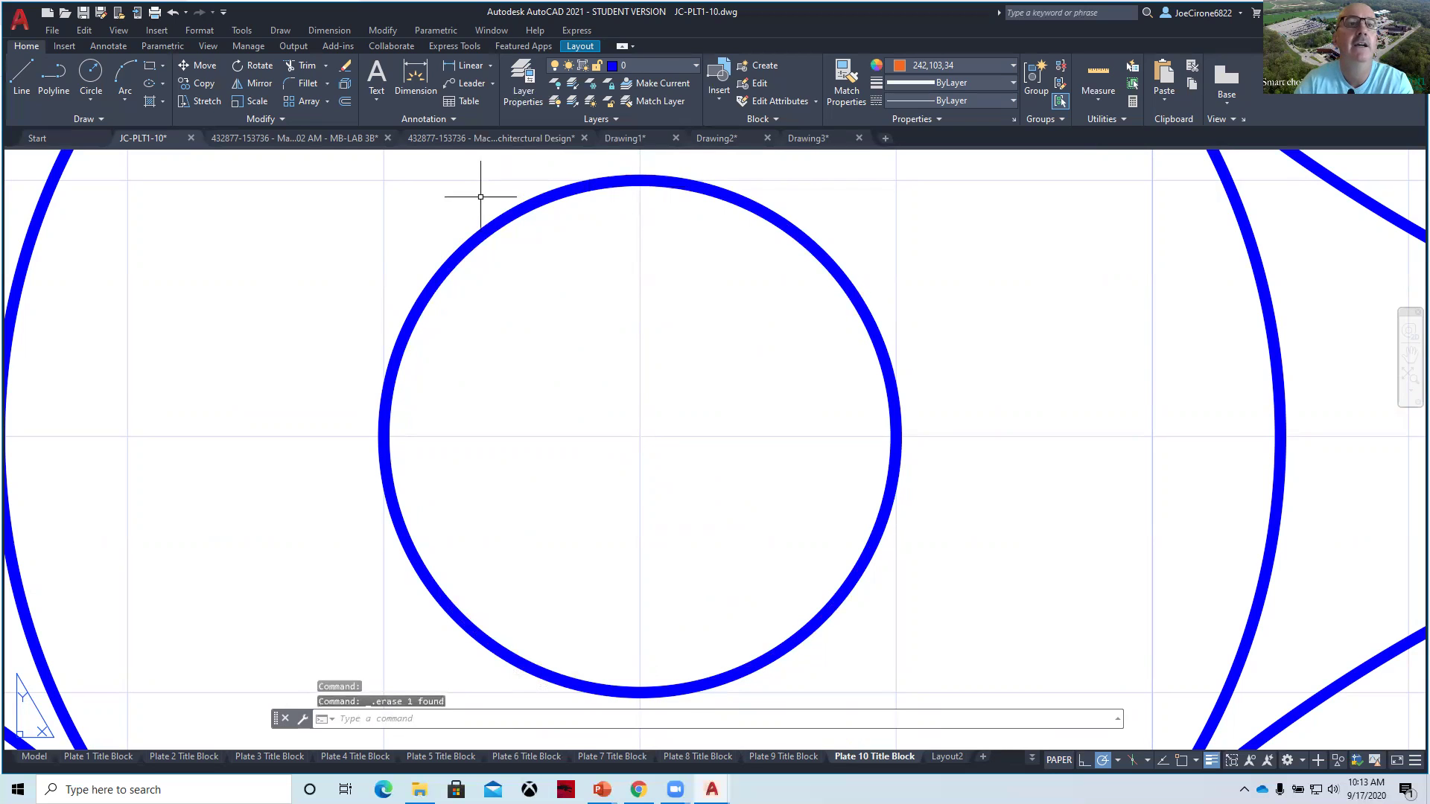
click(241, 30)
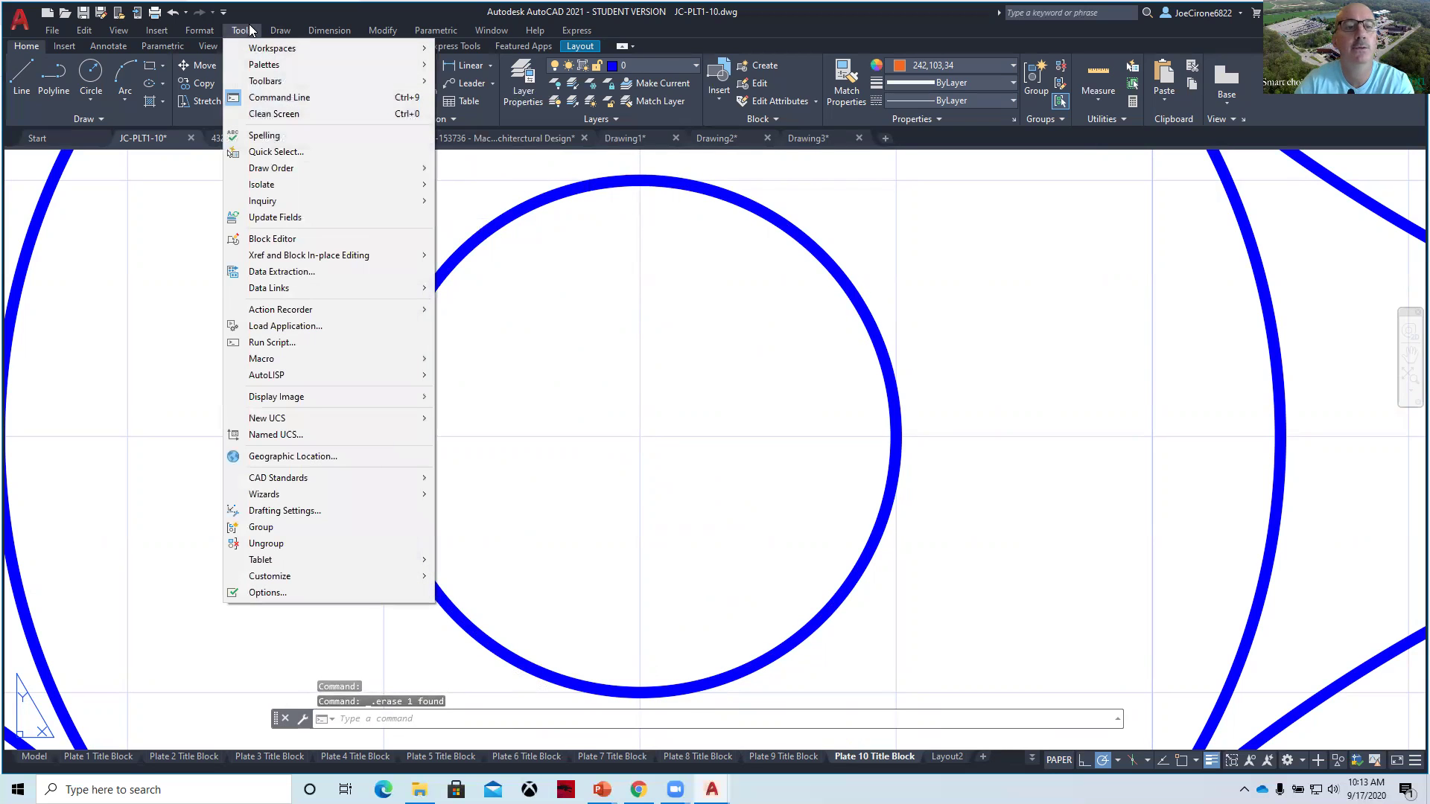
click(294, 511)
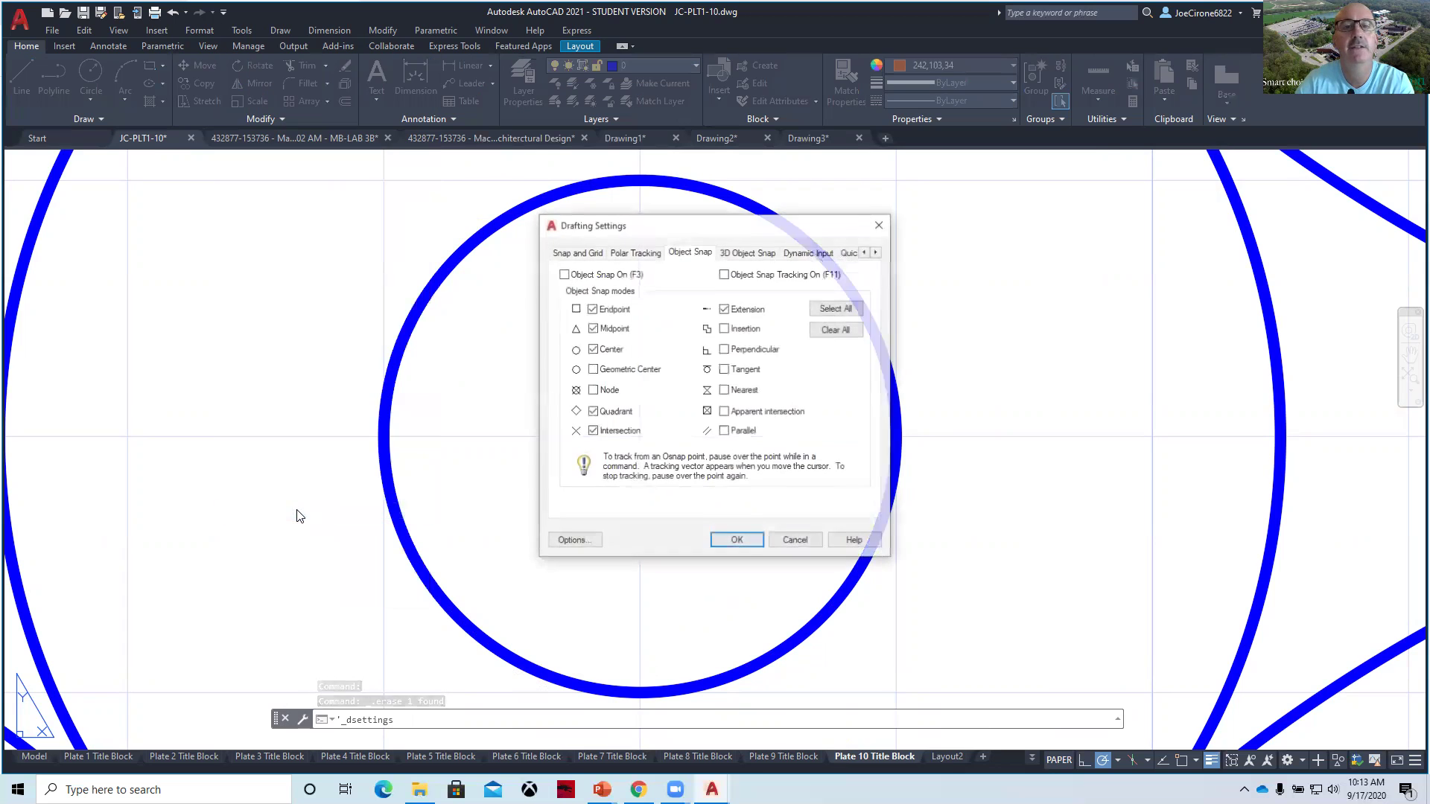
click(574, 252)
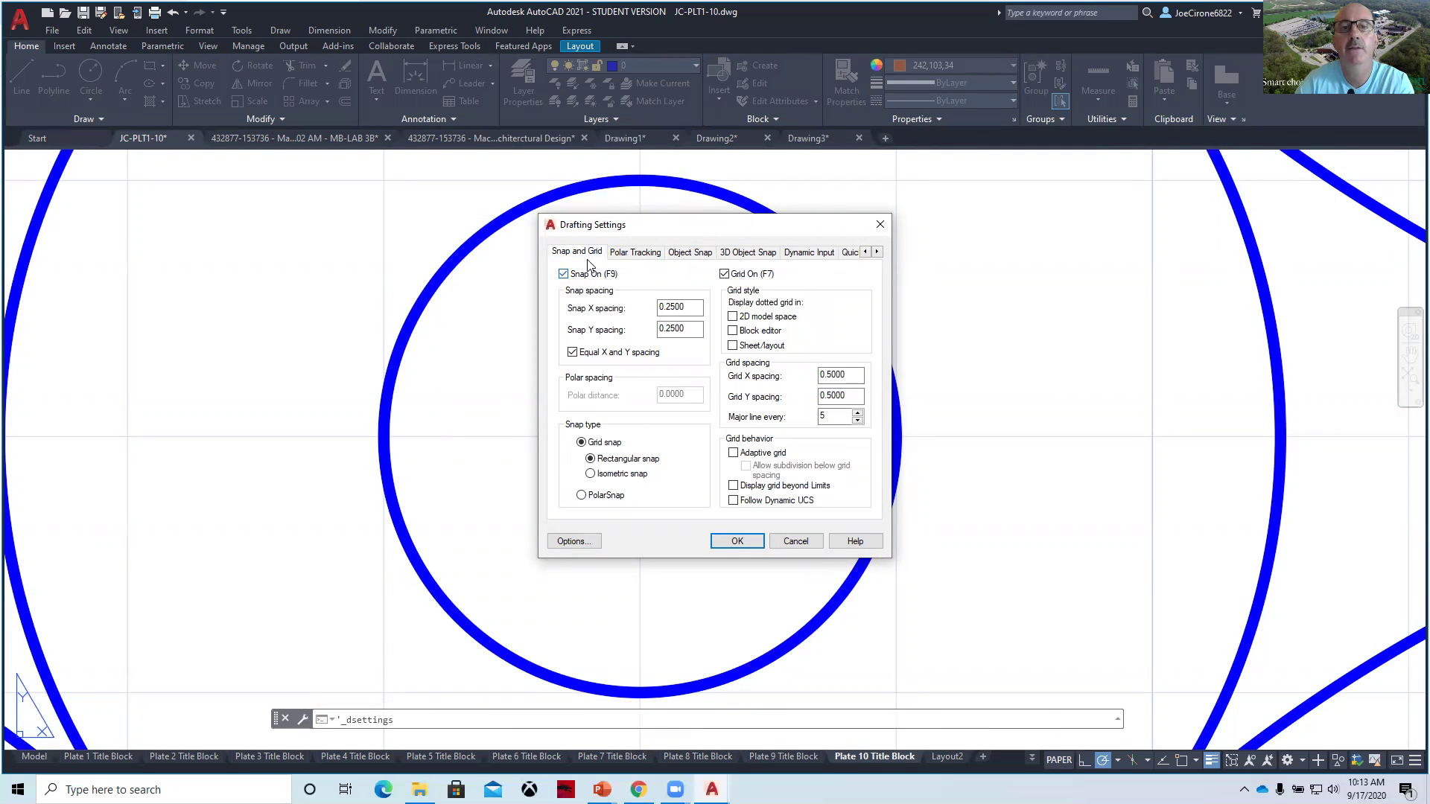
click(736, 542)
Retrace the small, middle and outer blue circles in orange from their common centre.
click(93, 78)
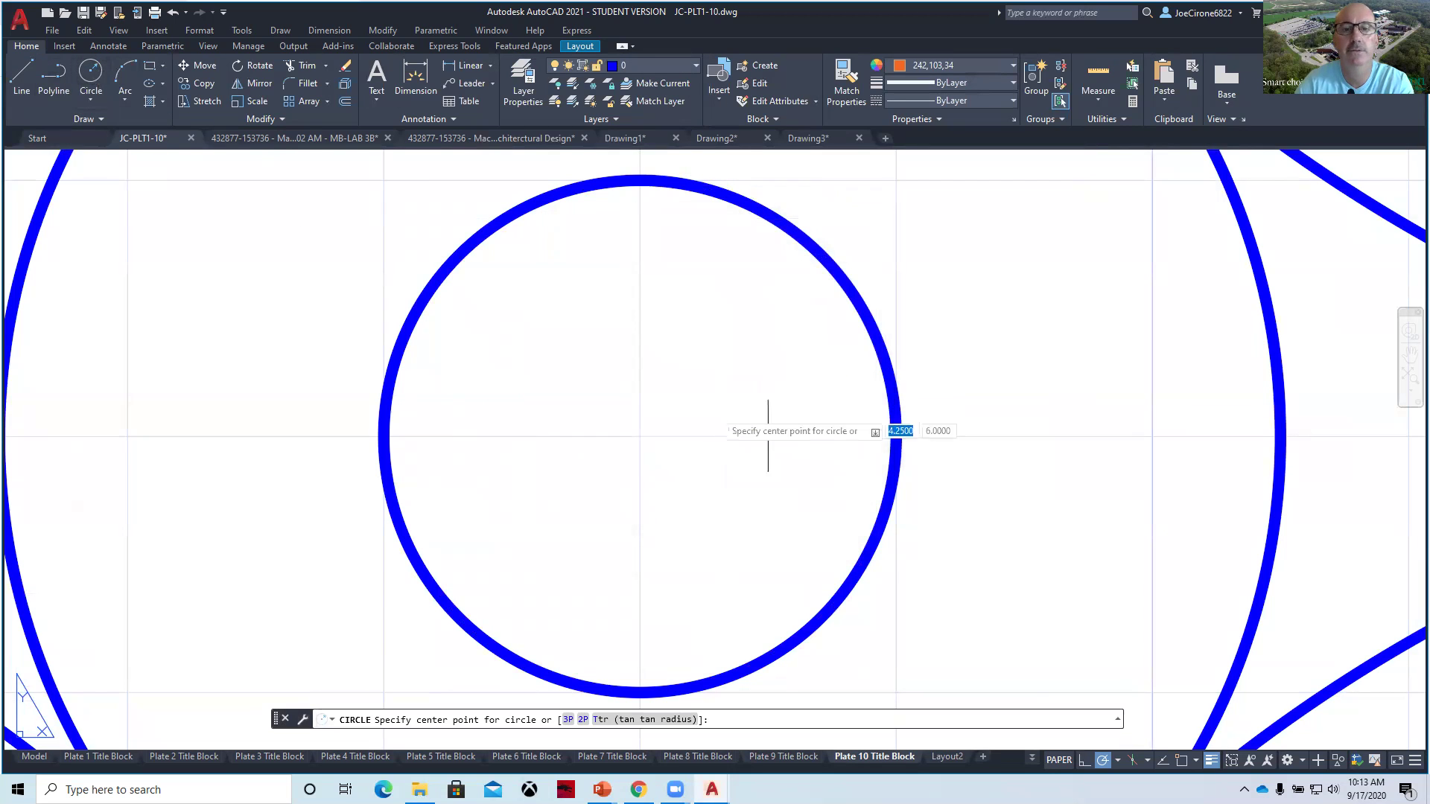
click(640, 437)
scroll(623, 221, down, 5)
right_click(719, 311)
click(734, 319)
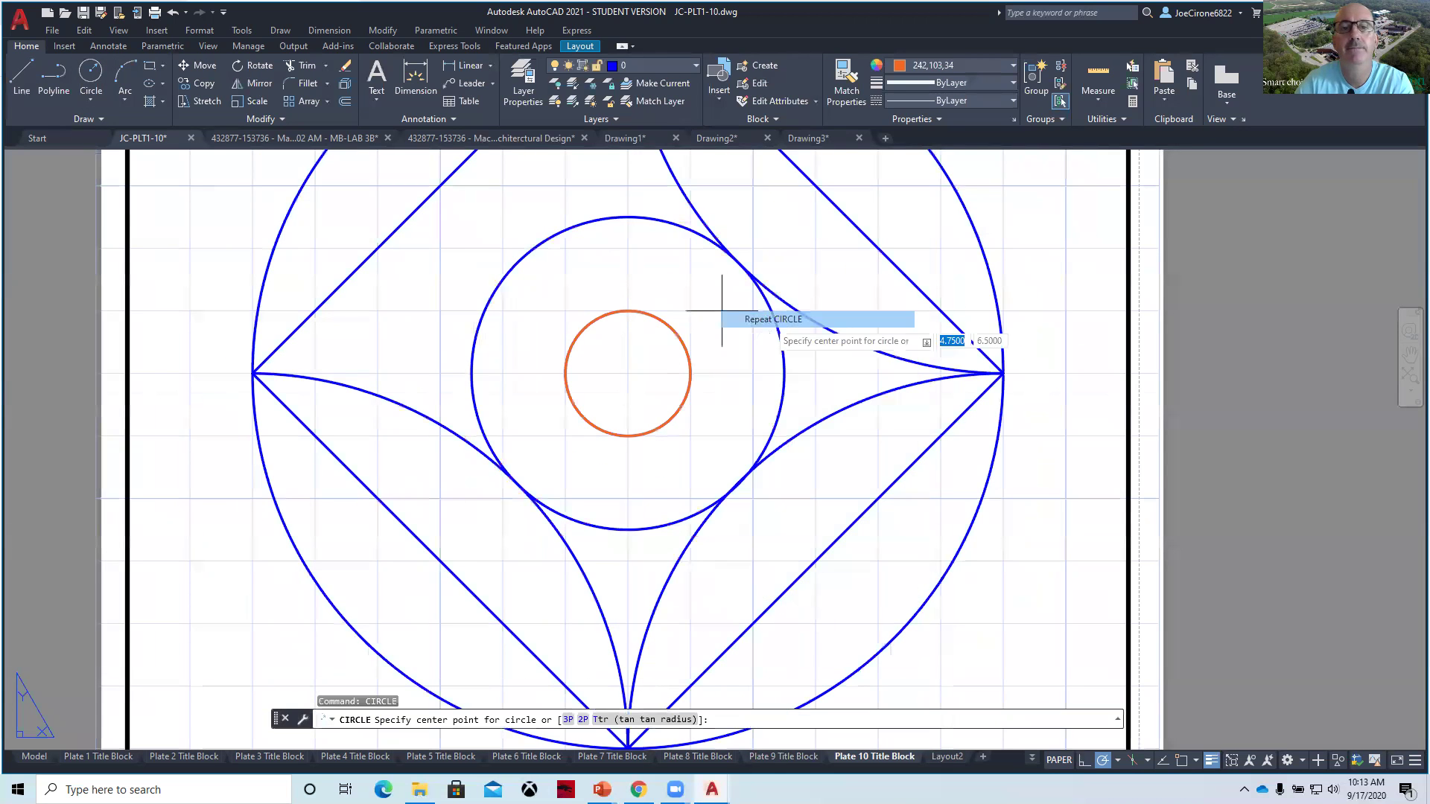
click(628, 373)
click(624, 225)
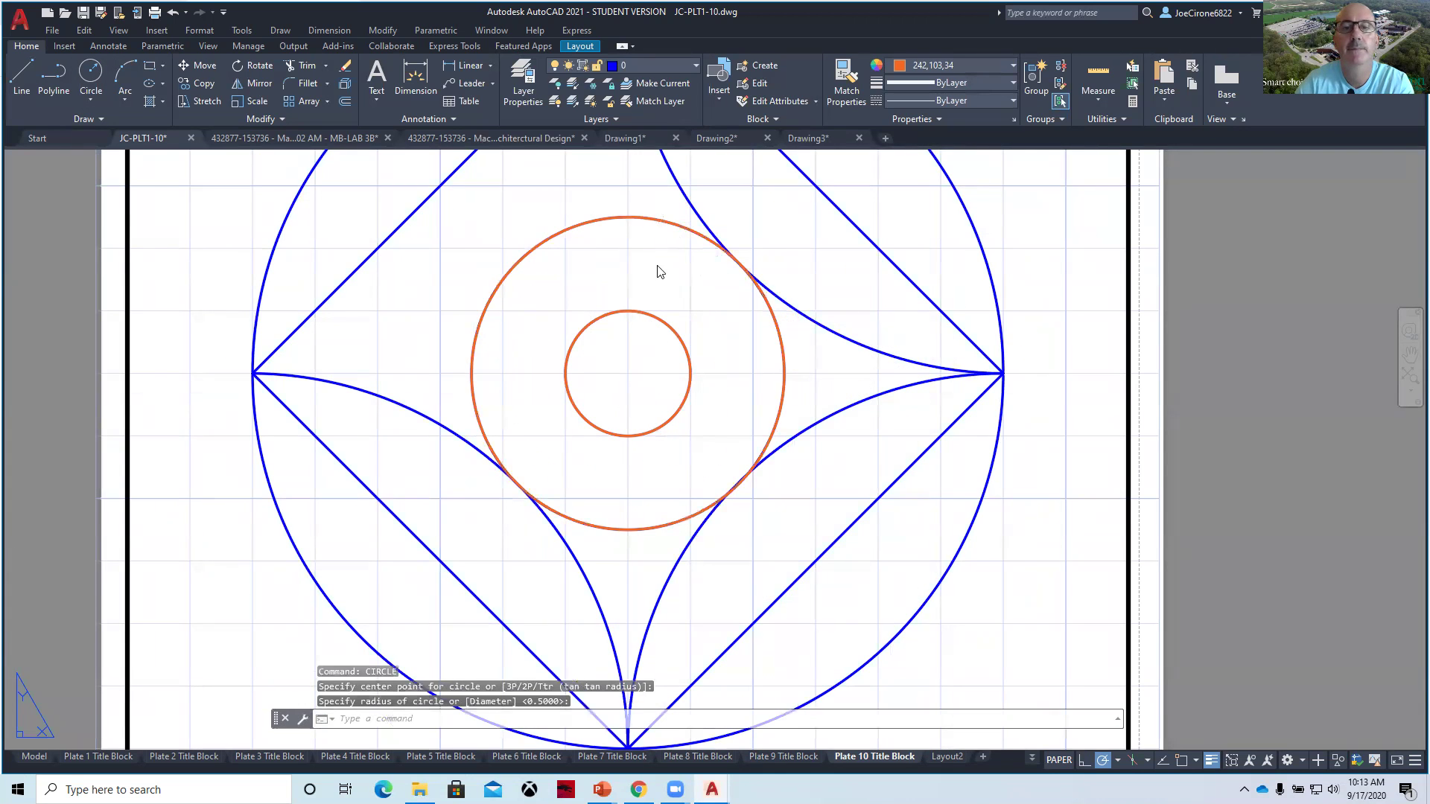
right_click(660, 274)
click(706, 268)
scroll(633, 328, down, 4)
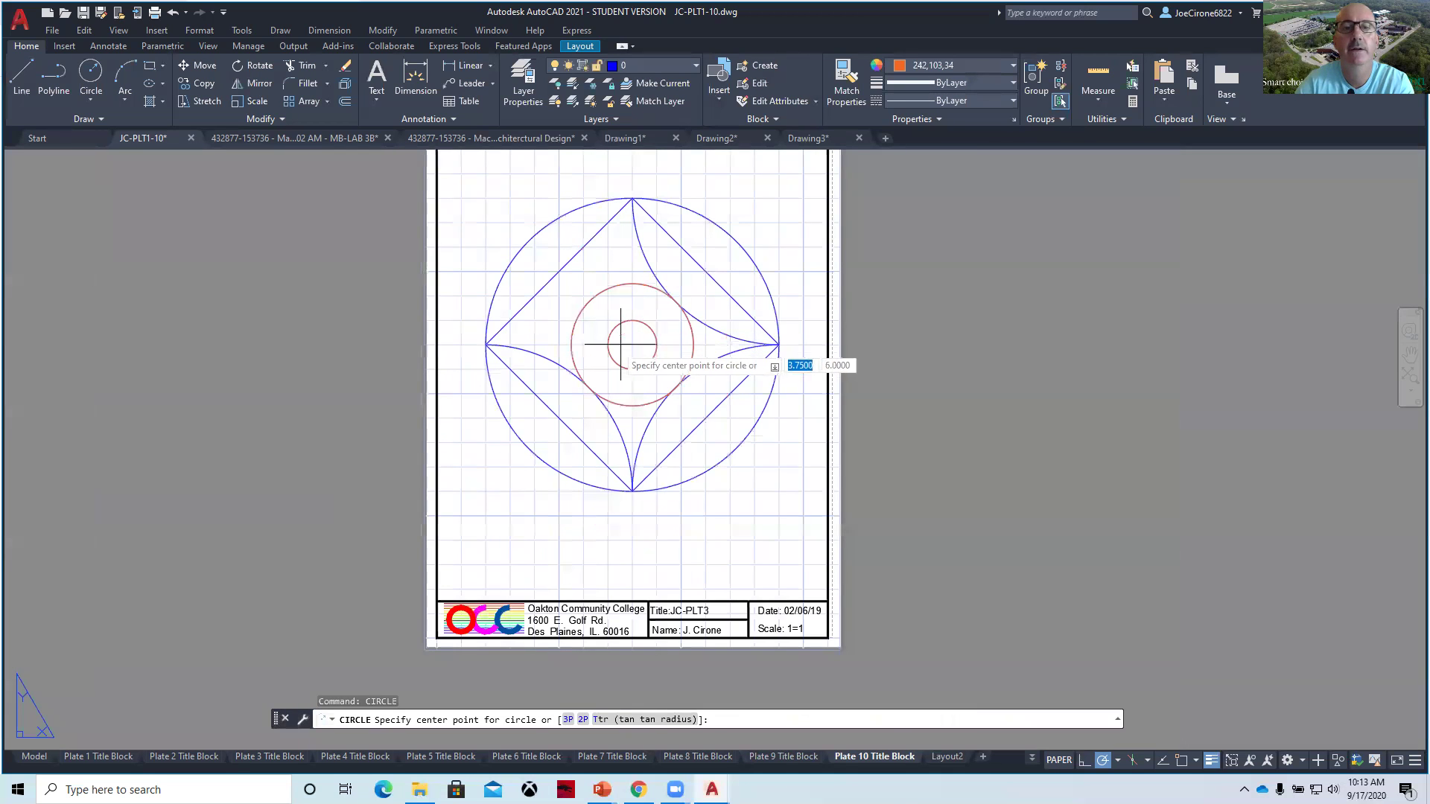
click(630, 344)
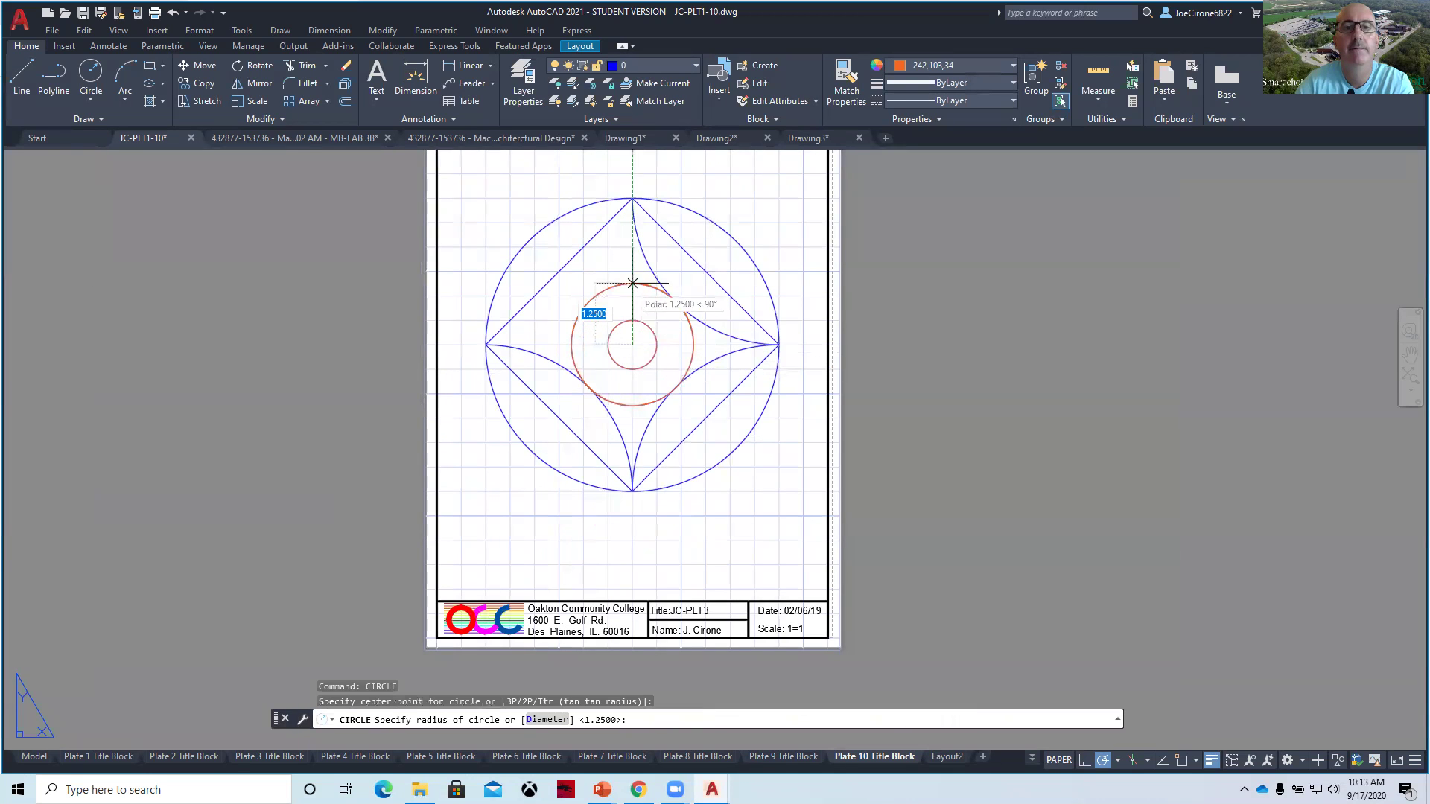
click(632, 209)
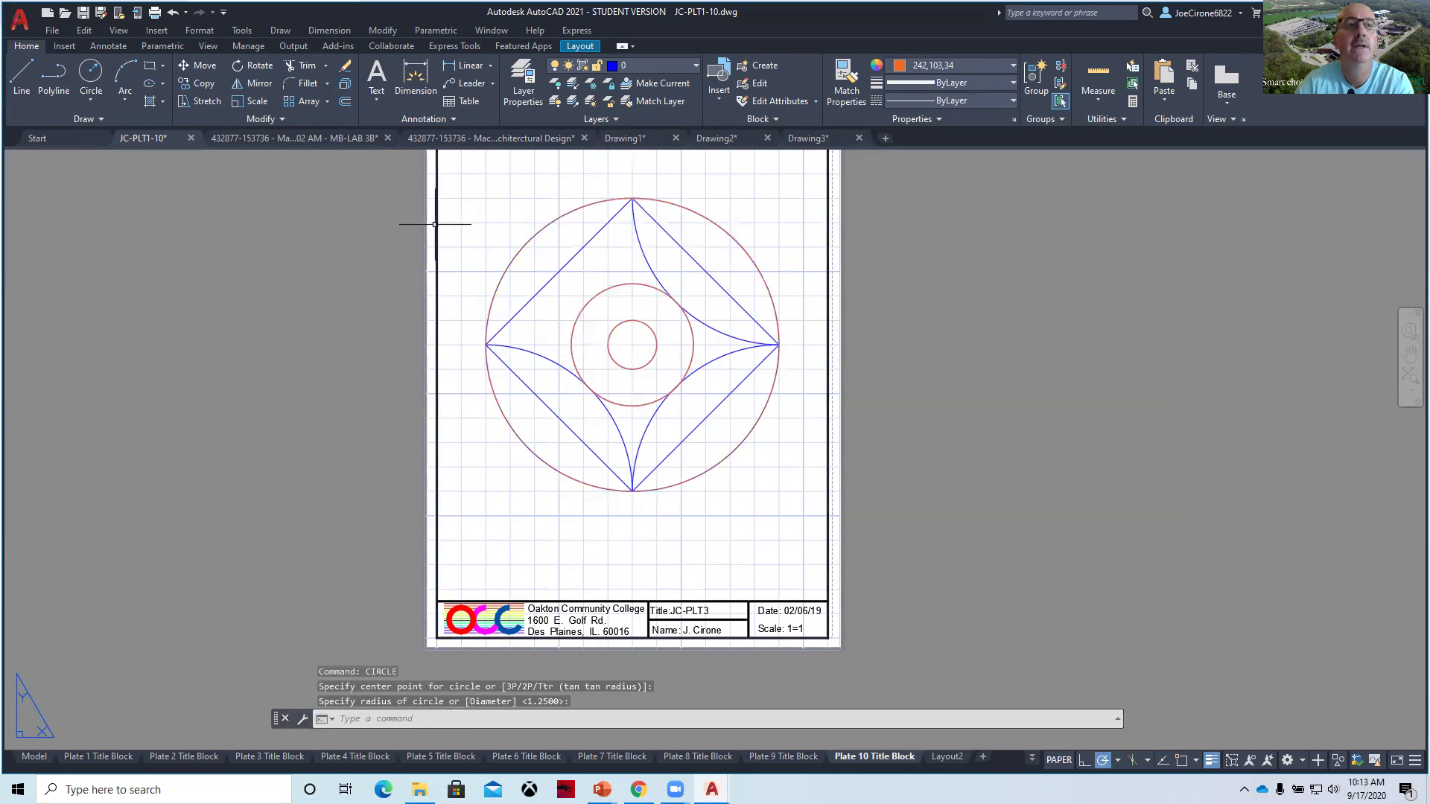
Draw orange lines through the diamond's top, left, bottom and right vertices, closing at the top.
click(22, 77)
click(632, 198)
click(485, 345)
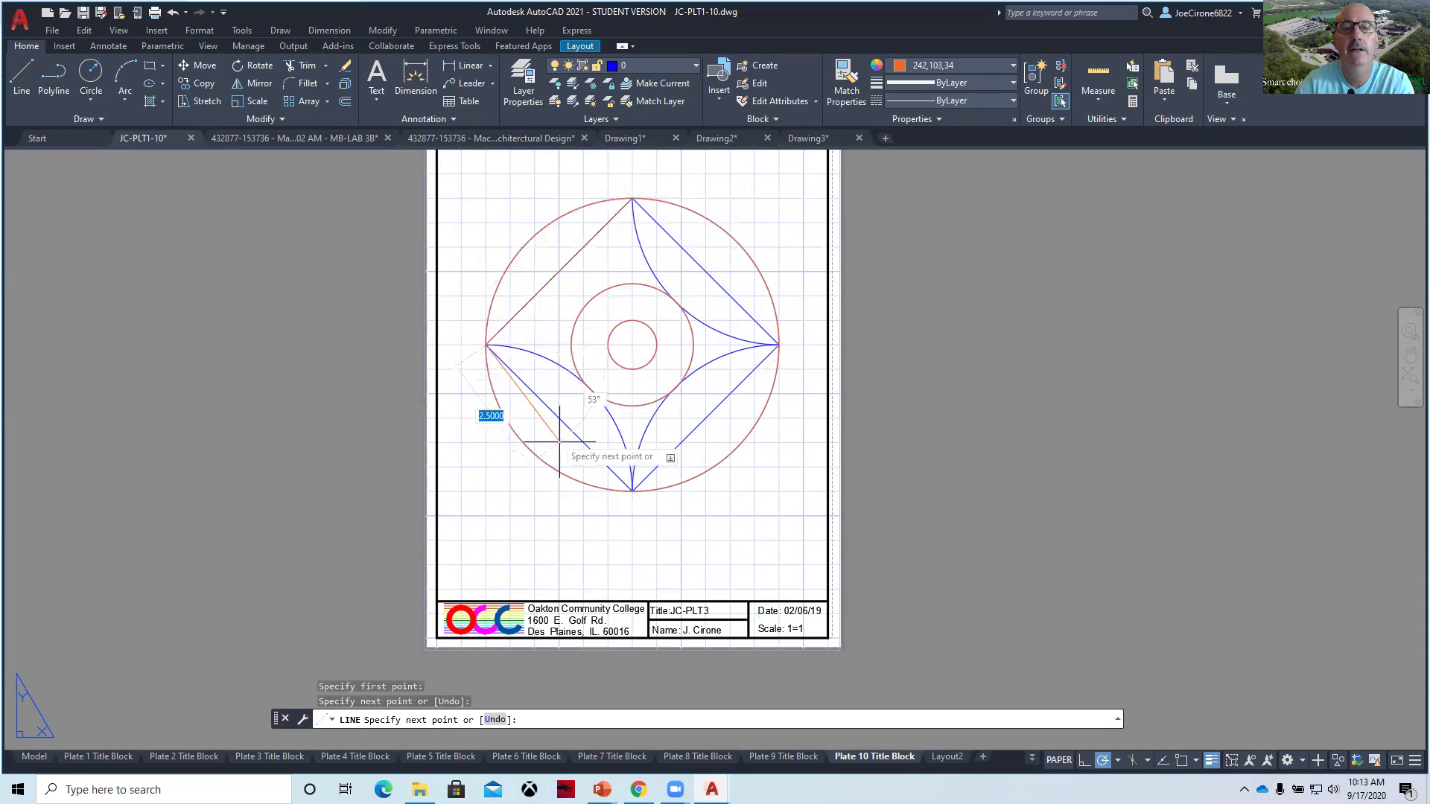
click(633, 491)
click(778, 345)
click(632, 198)
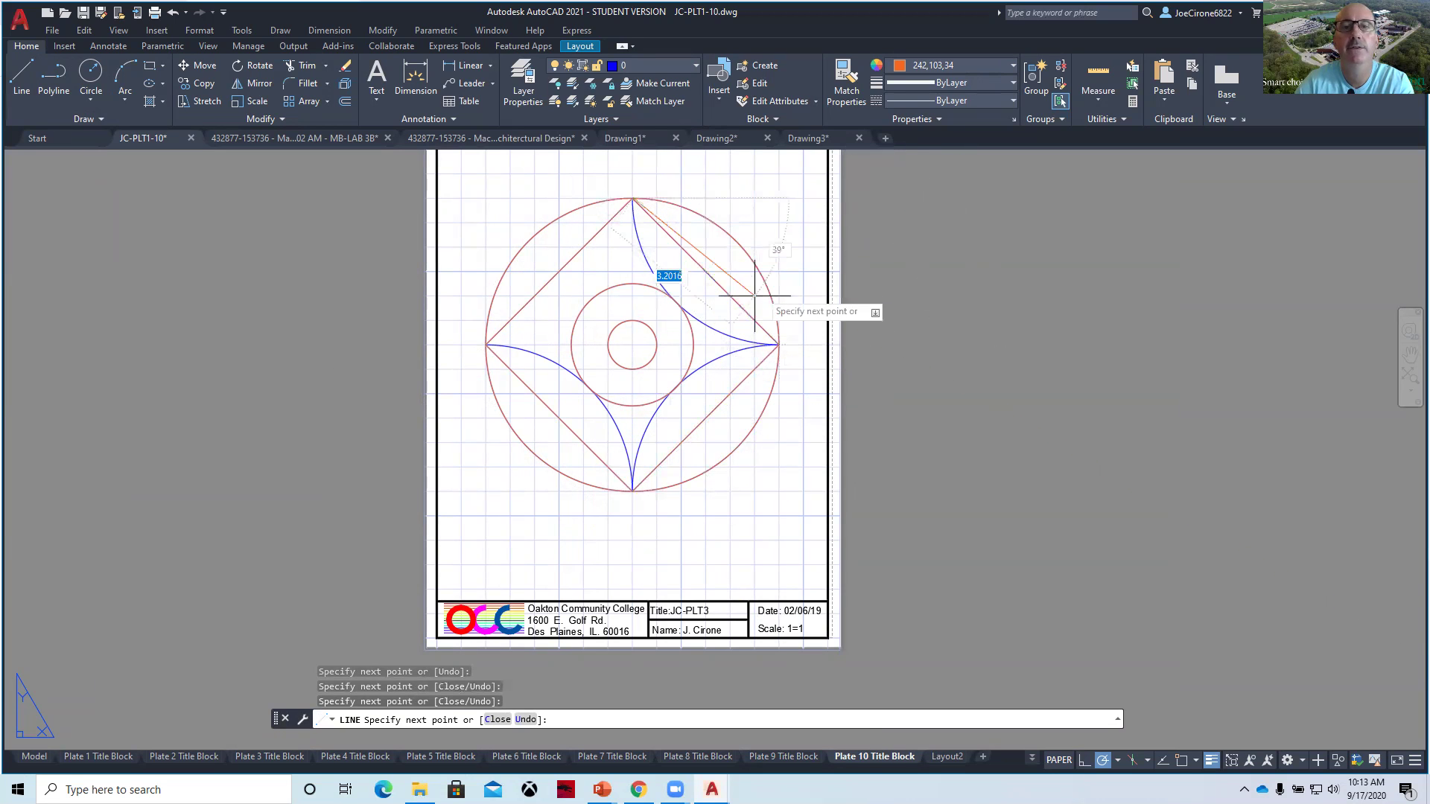
key(Escape)
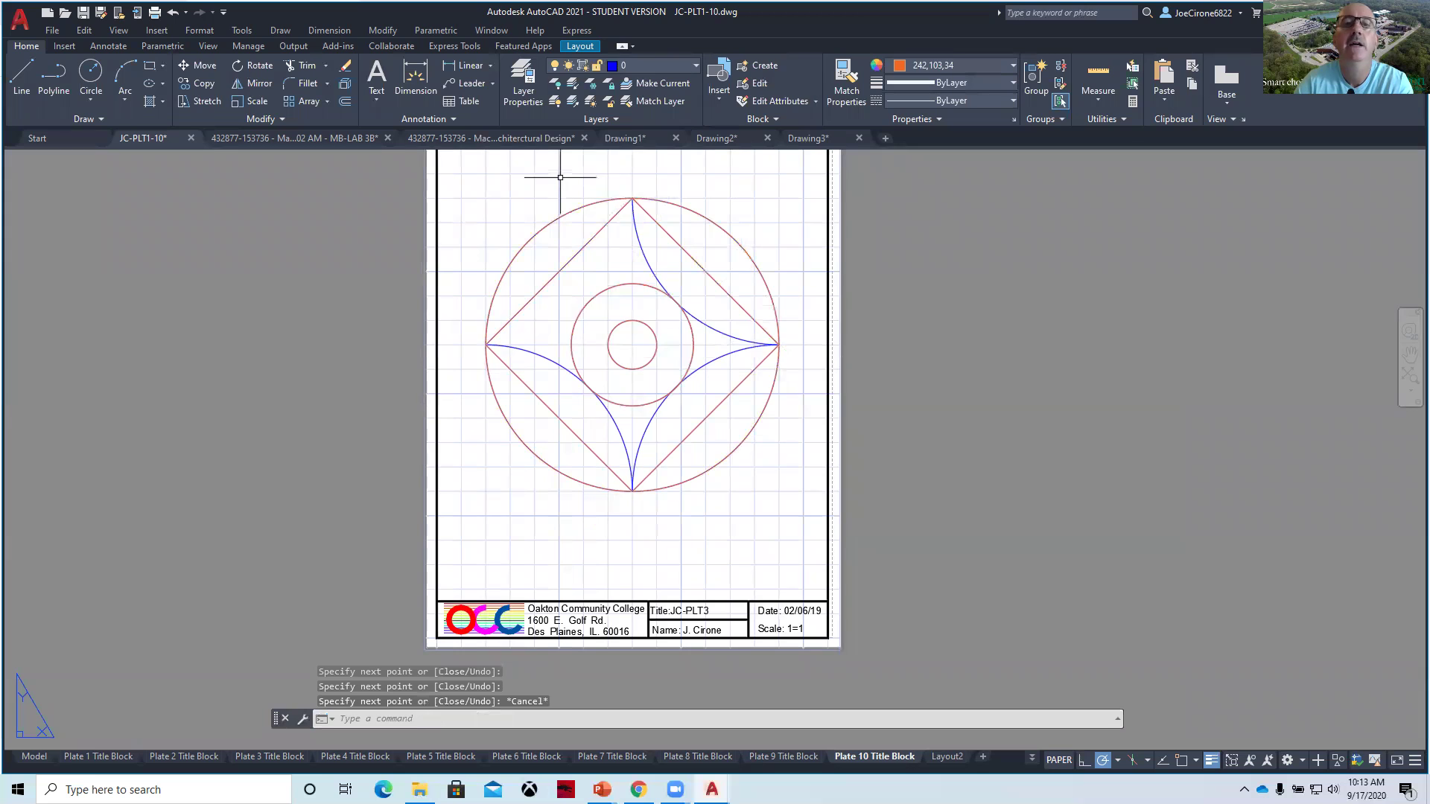
click(125, 75)
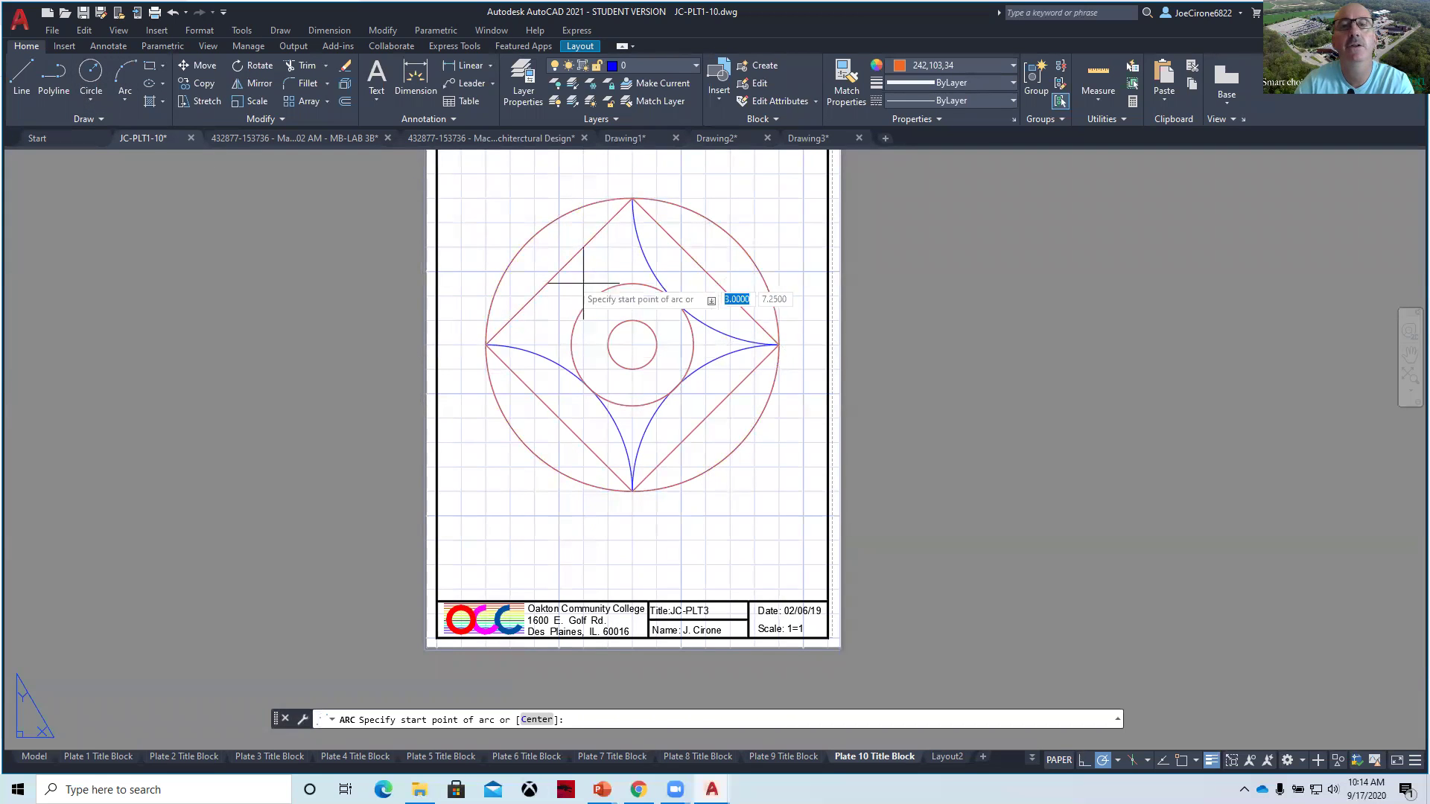
click(633, 199)
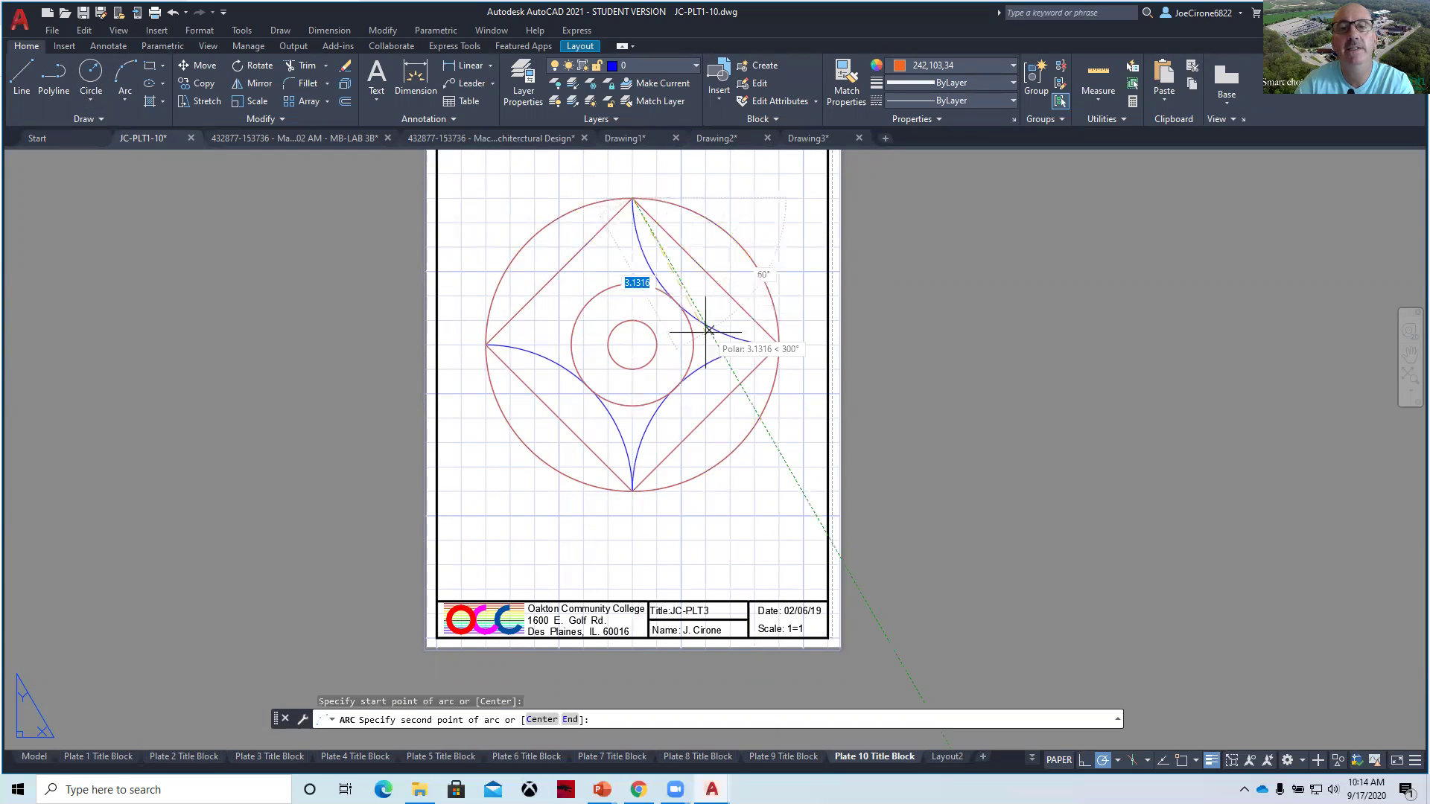
key(Escape)
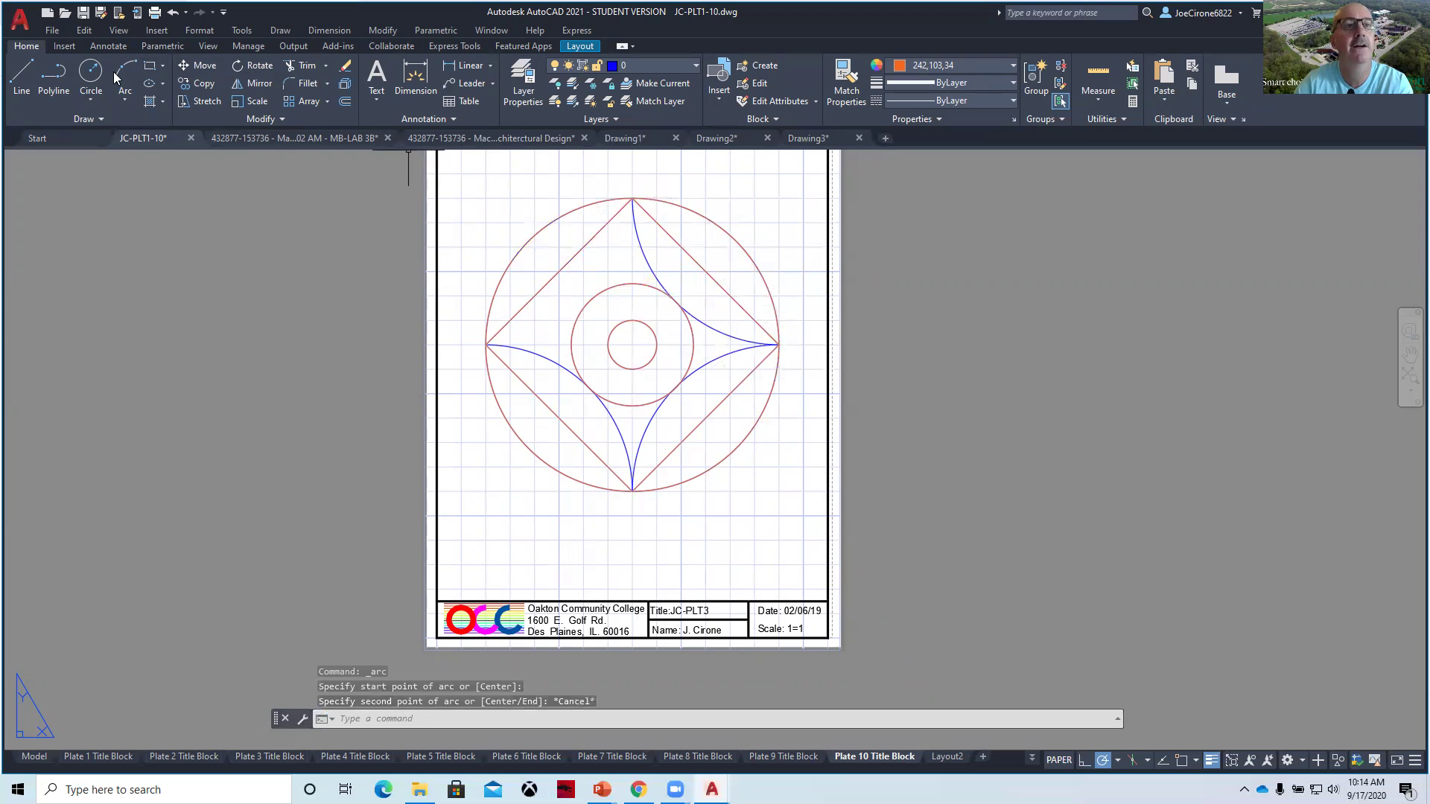
click(119, 75)
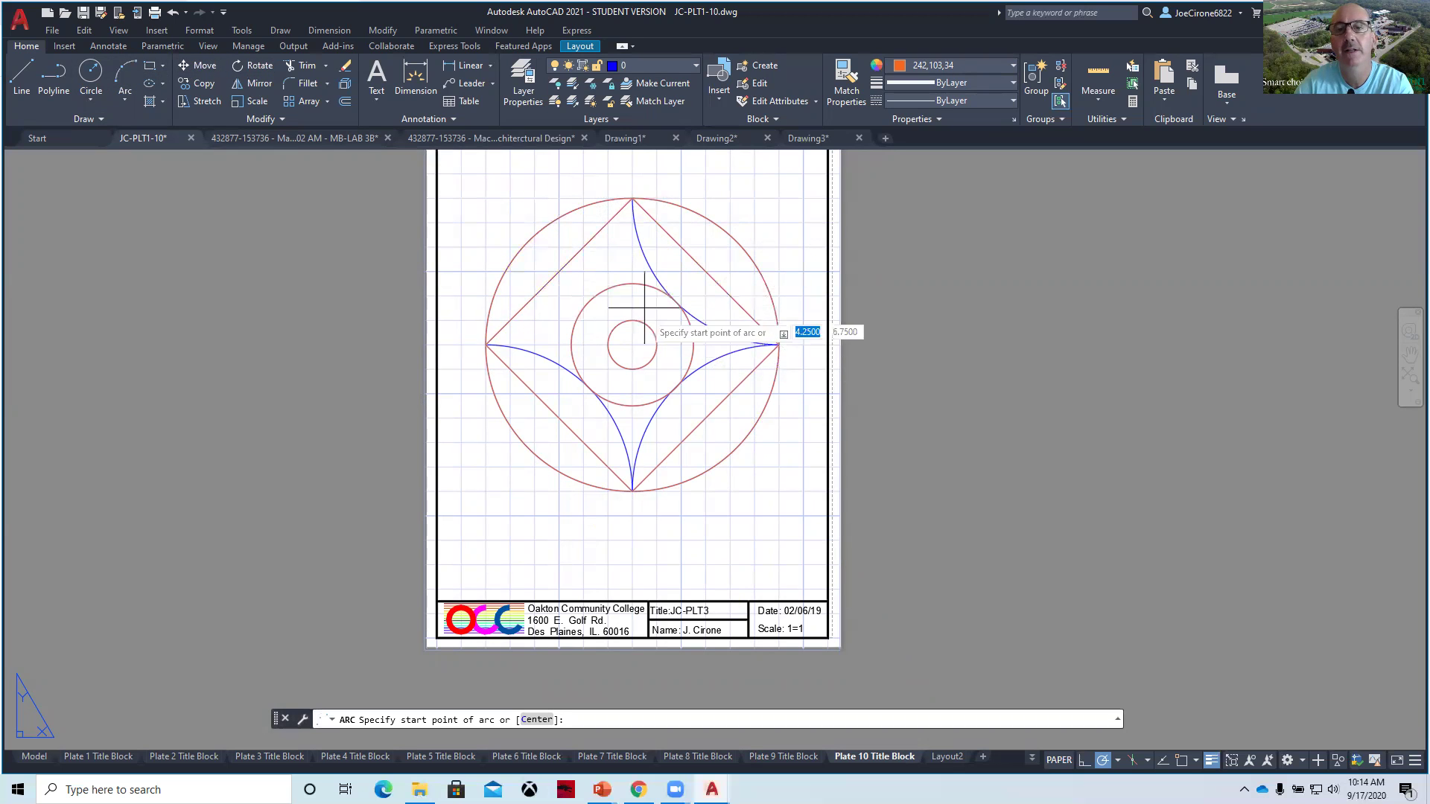
click(778, 344)
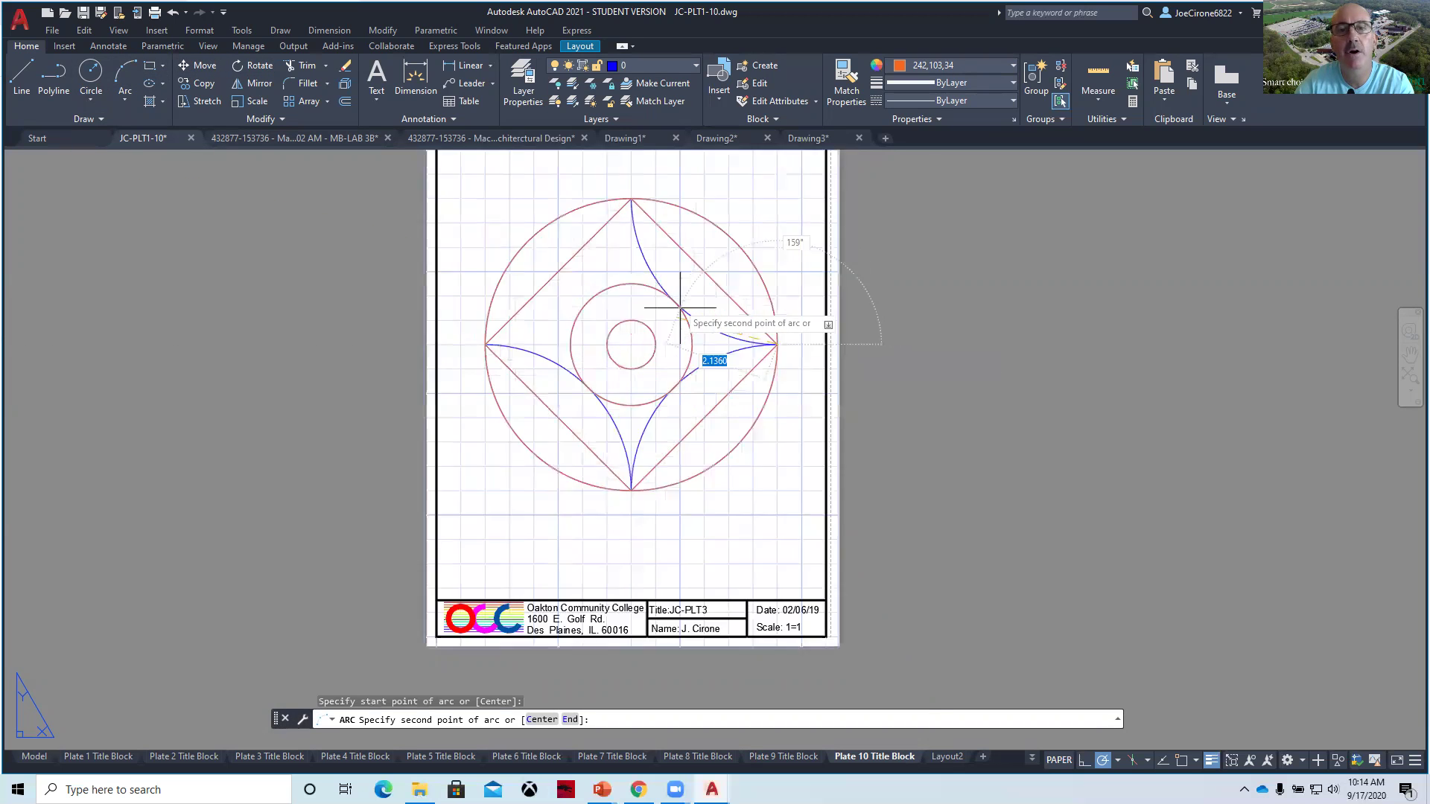
scroll(682, 309, up, 4)
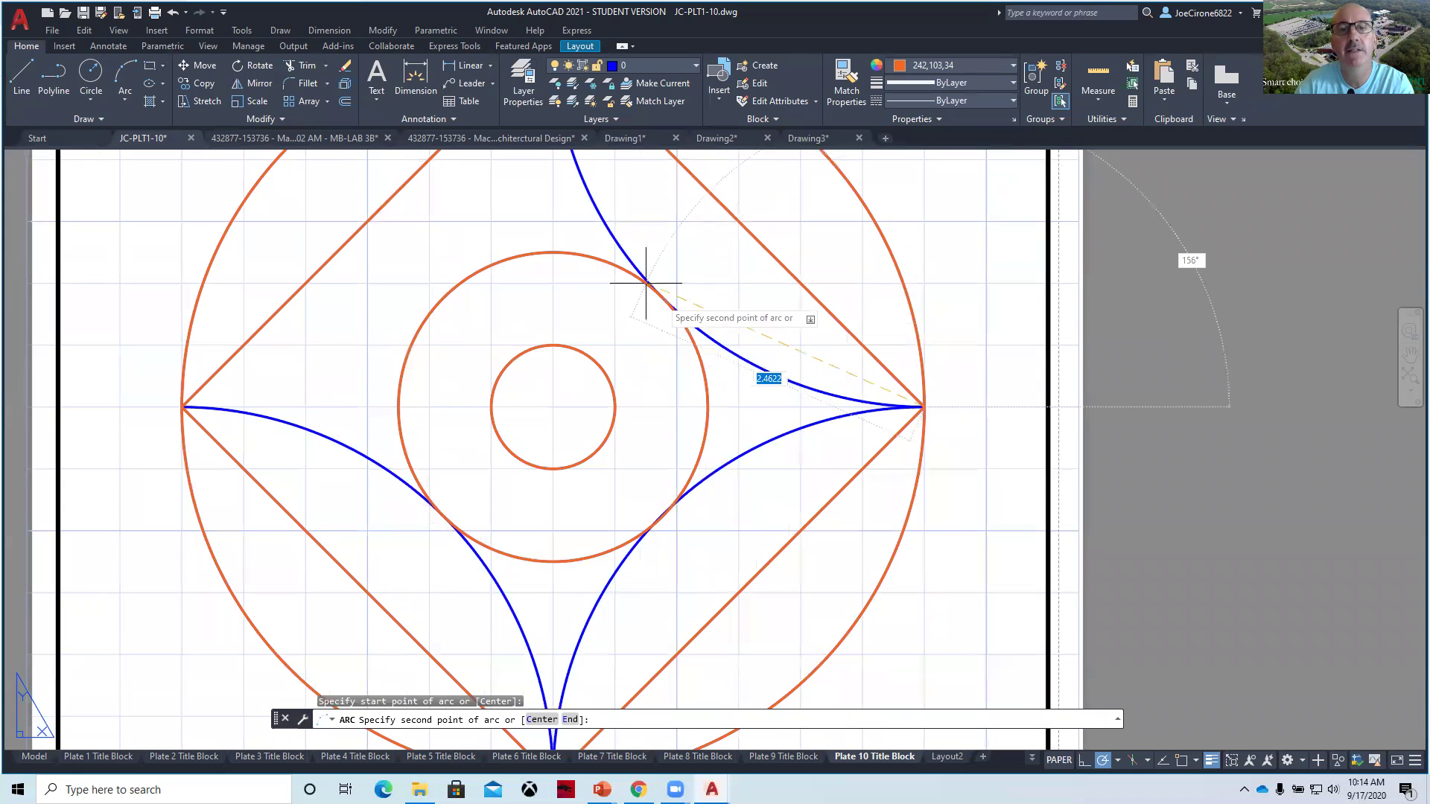
click(677, 313)
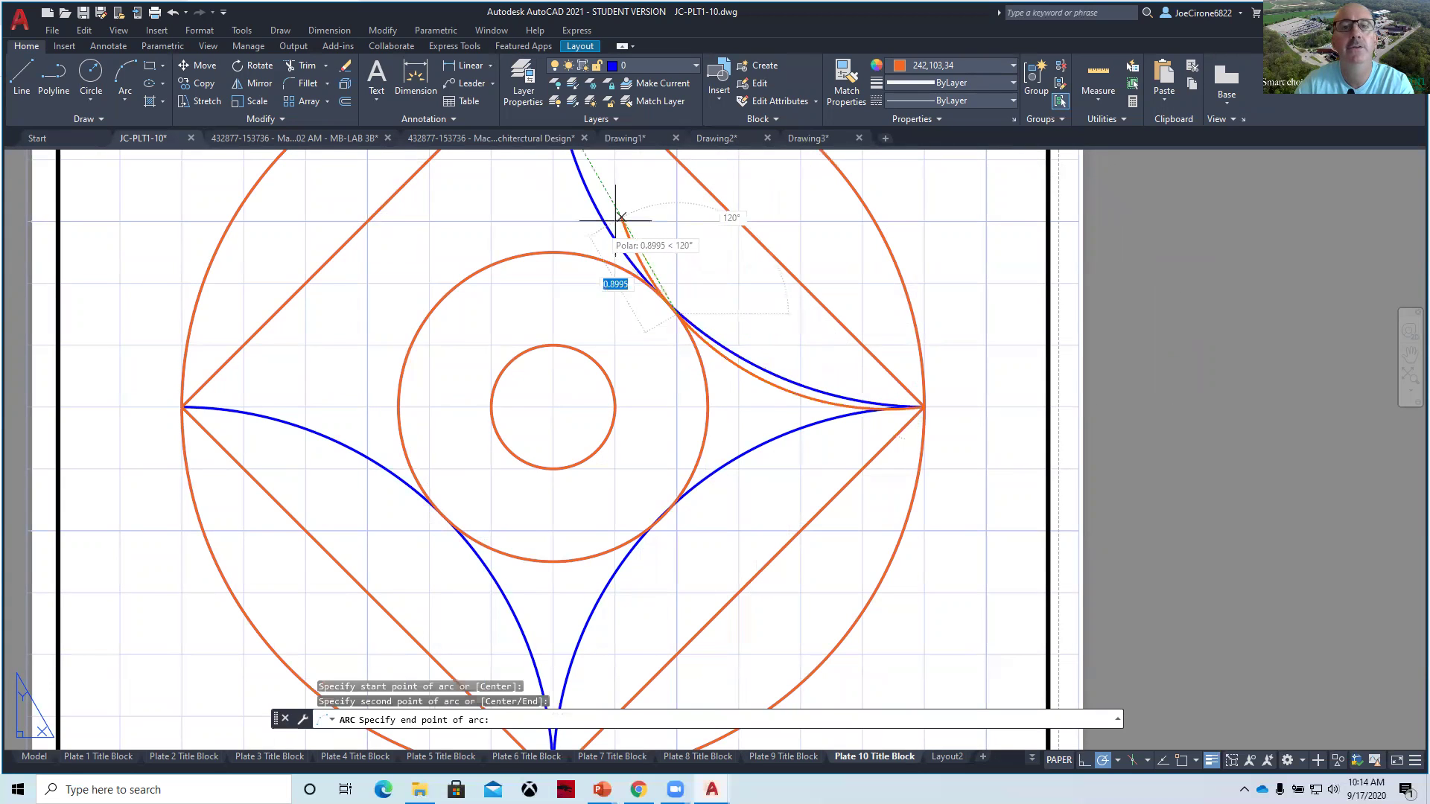
middle_drag(585, 130, 583, 313)
click(551, 220)
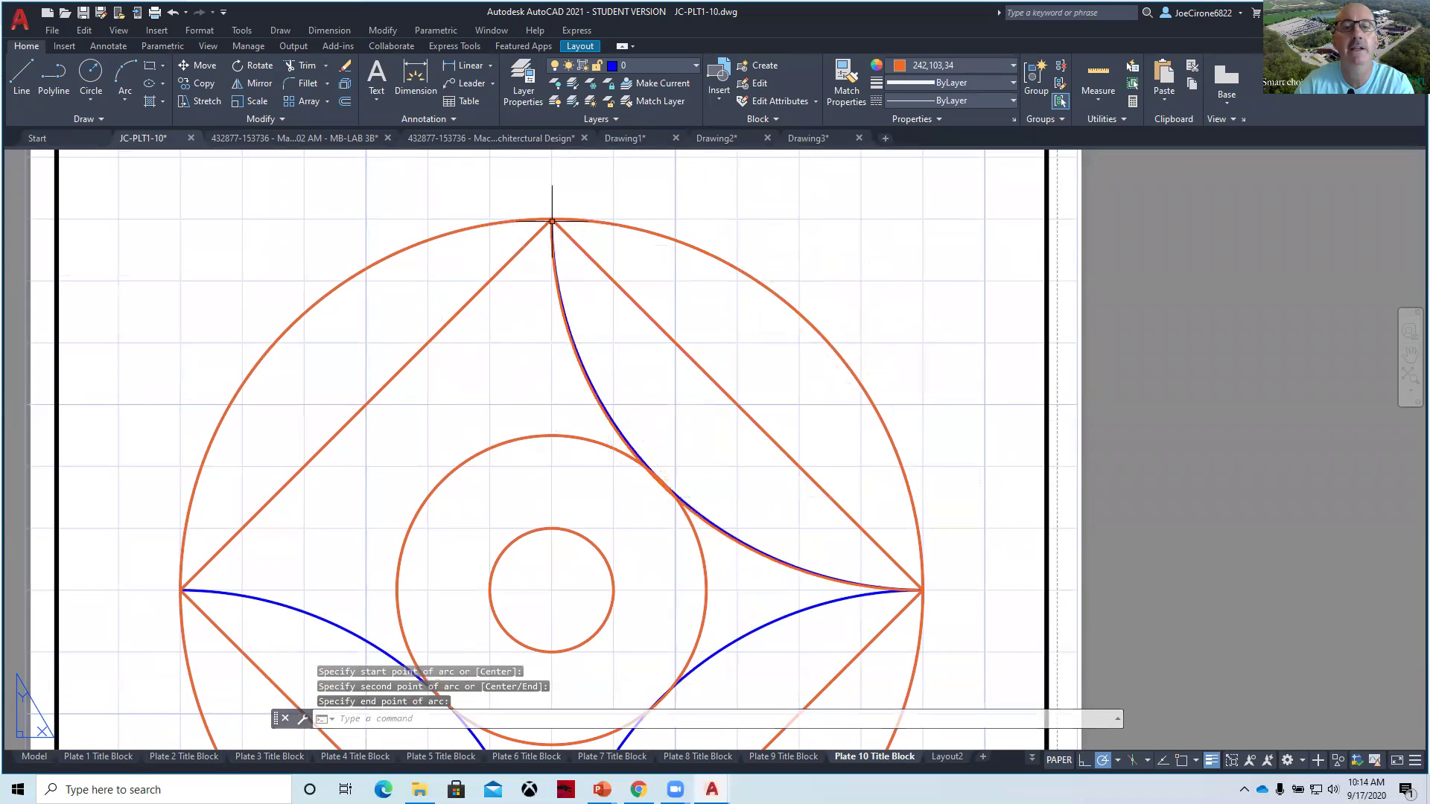
scroll(718, 583, up, 5)
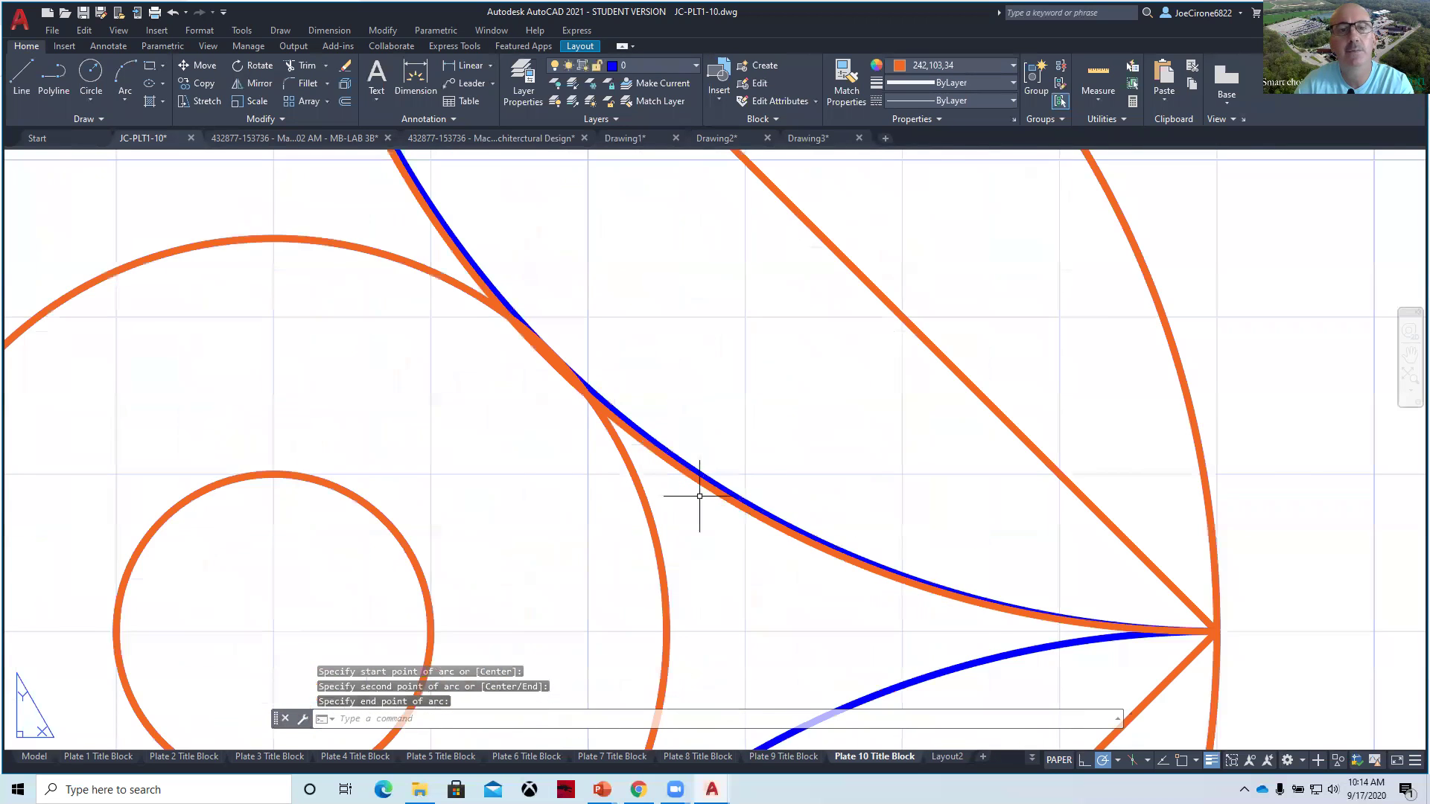
scroll(573, 324, down, 5)
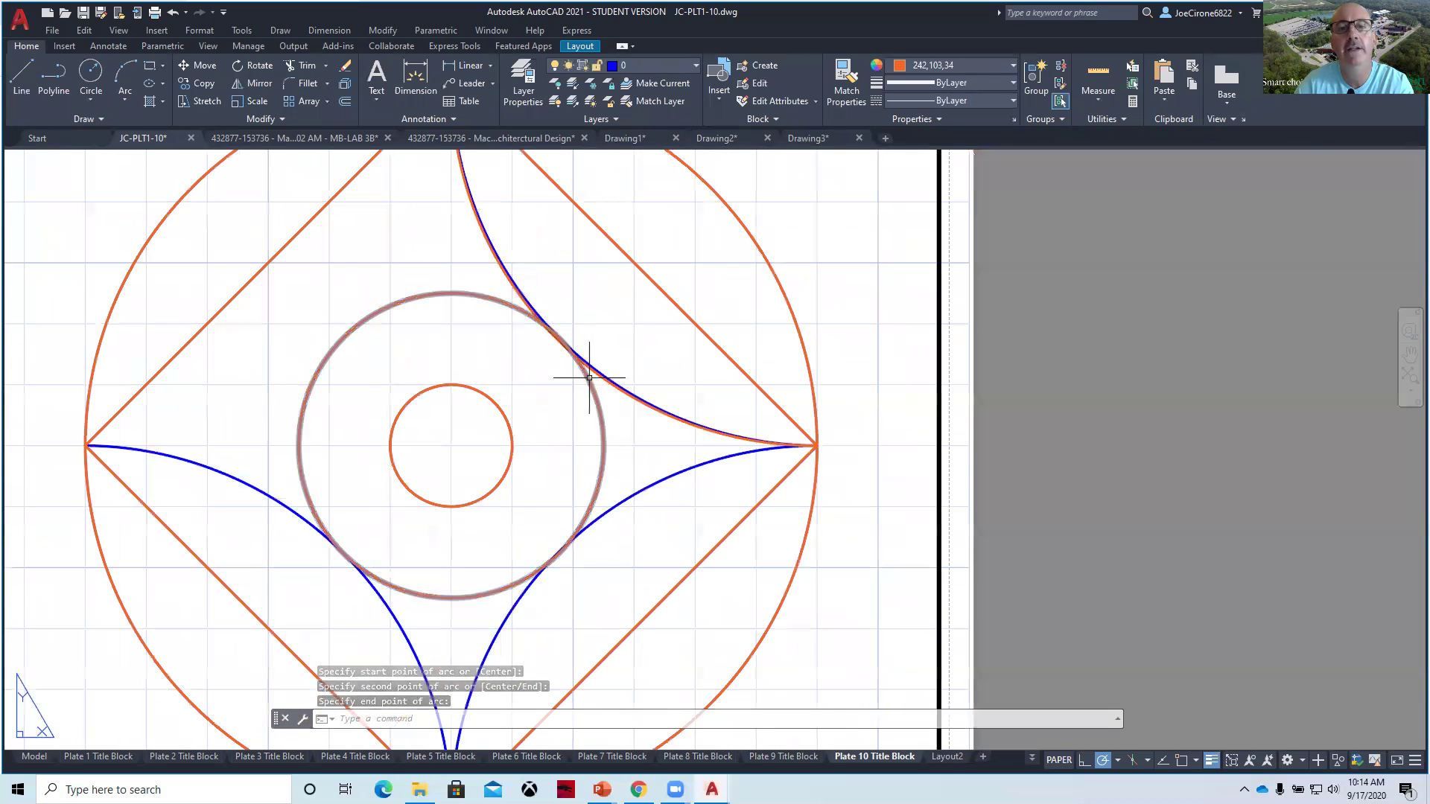
click(631, 399)
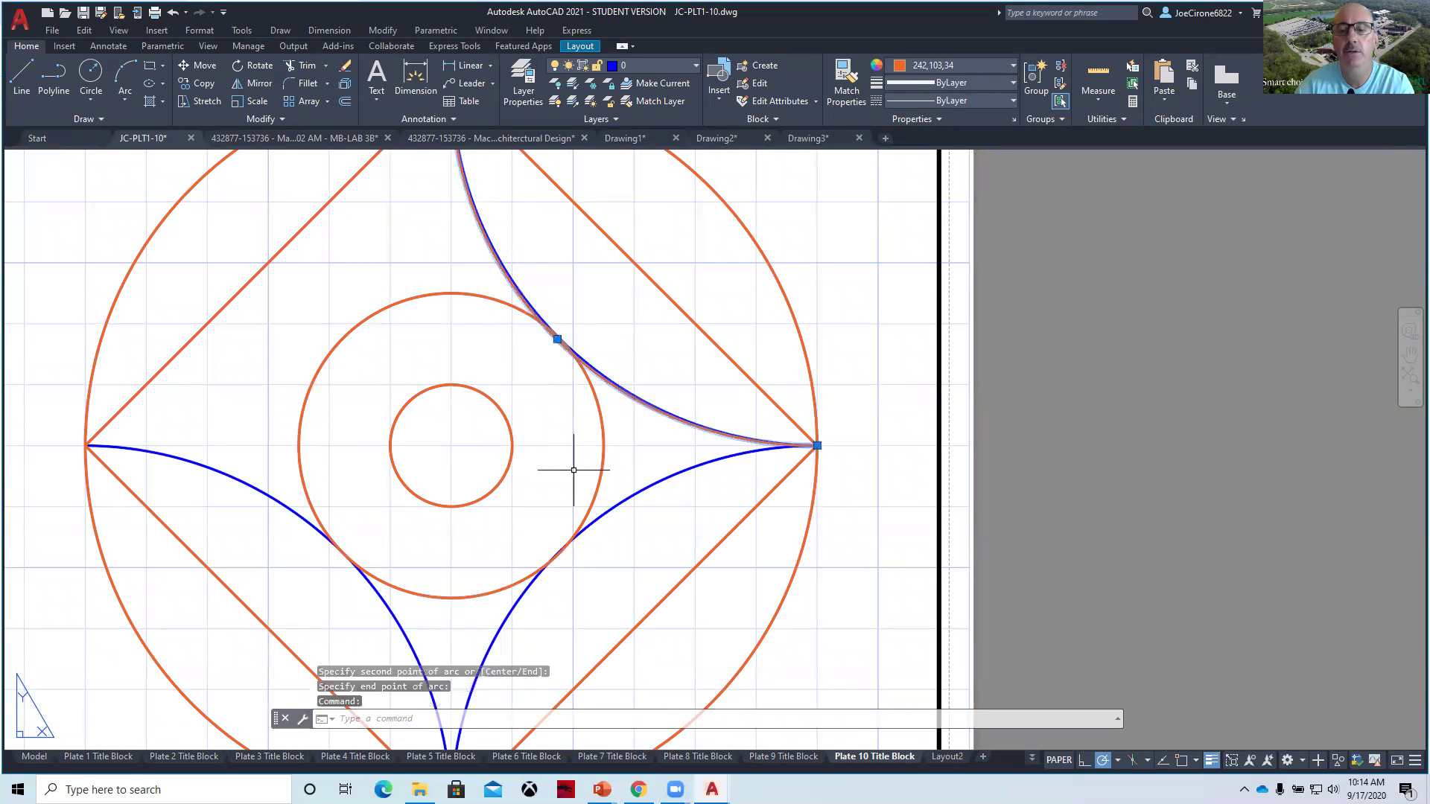
key(Delete)
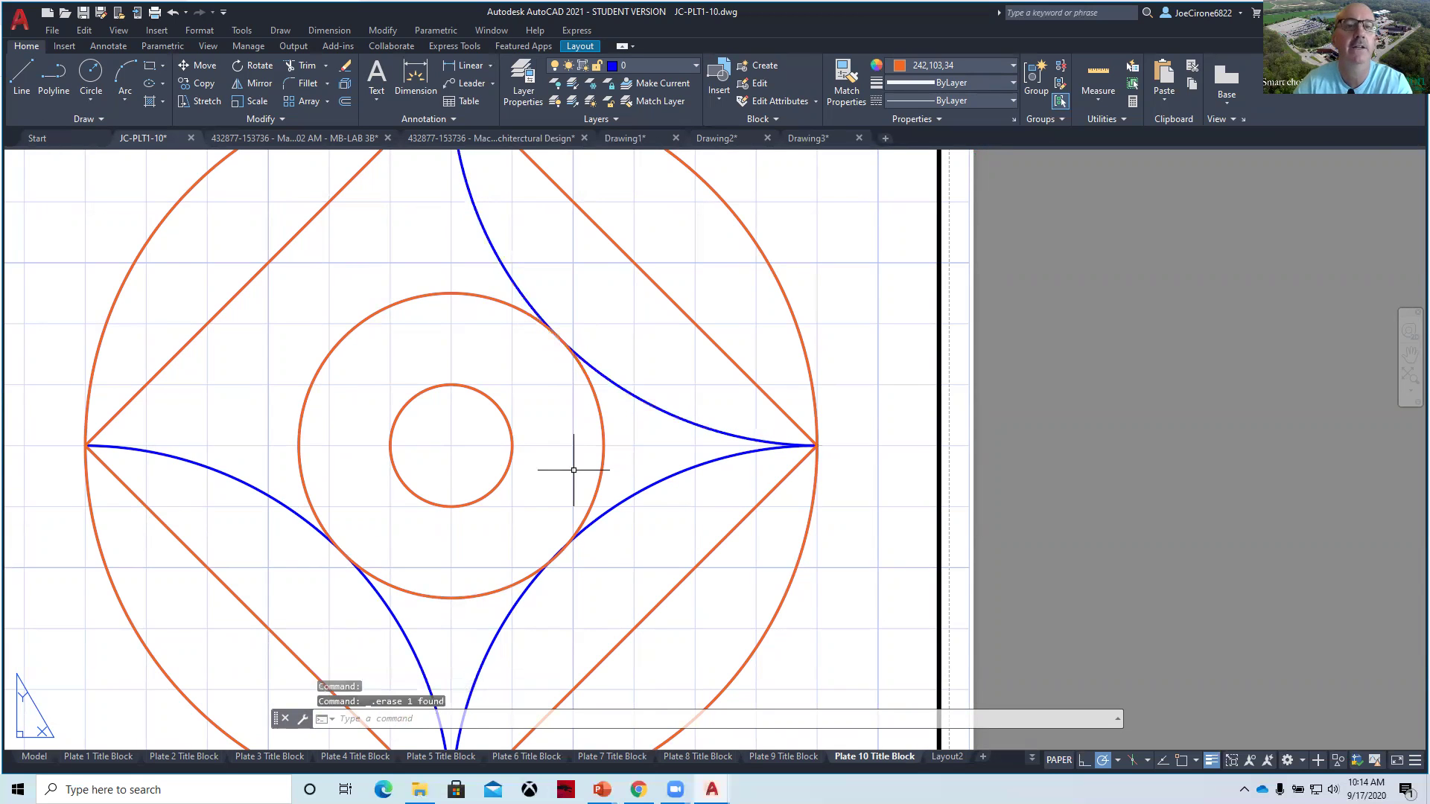
scroll(573, 470, down, 2)
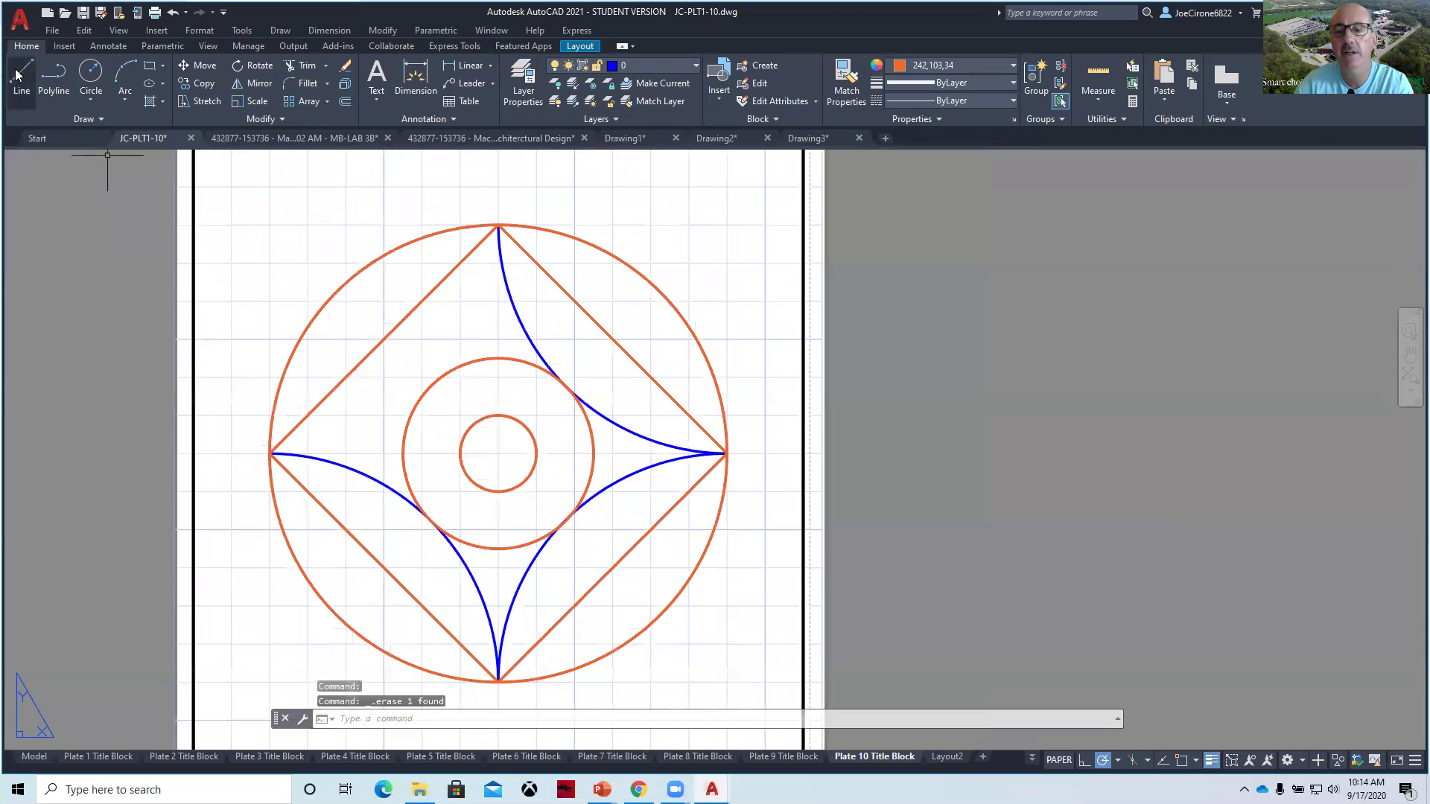
Using polar tracking, draw a 3.8891 line from the circles' centre at 135° to the upper left.
click(1116, 761)
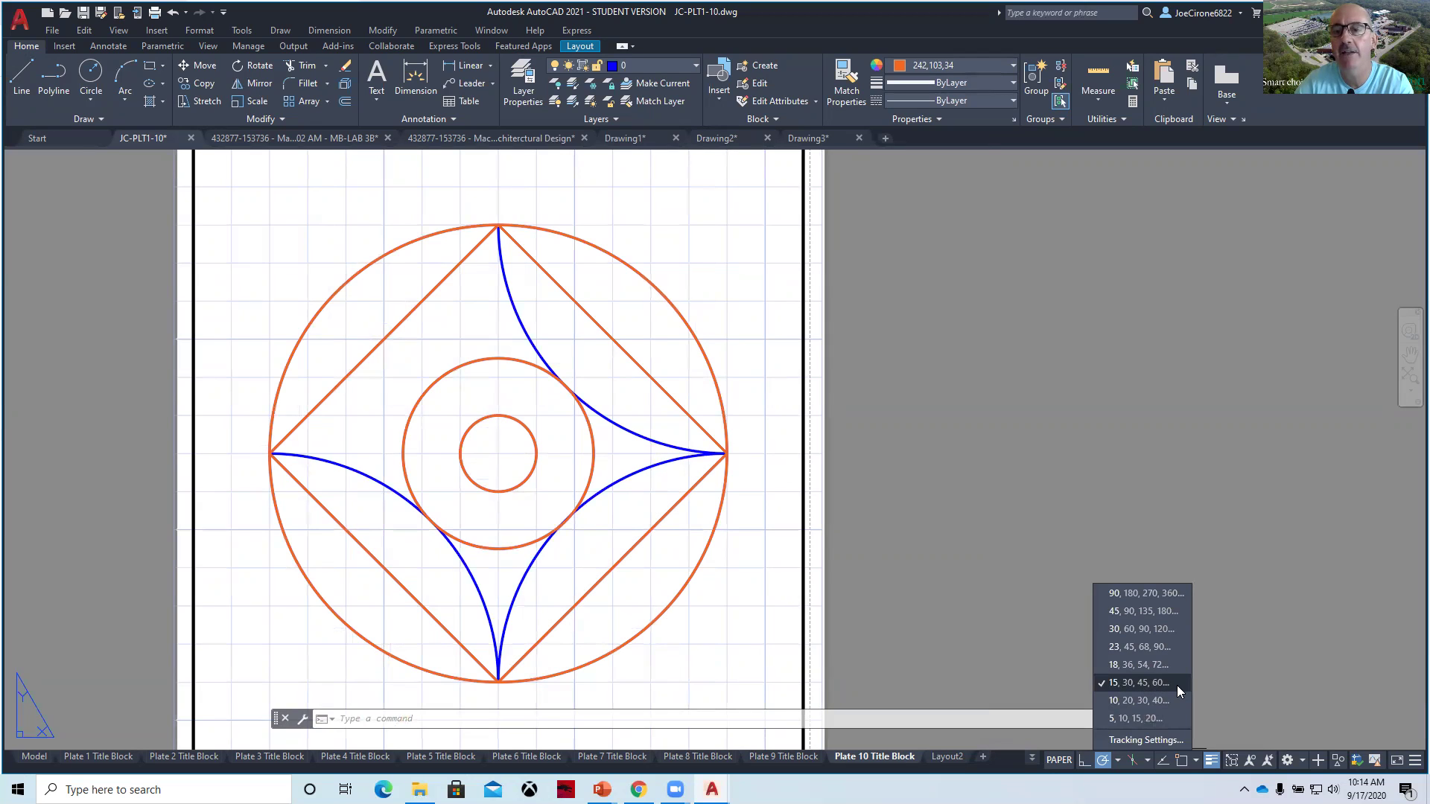
click(17, 73)
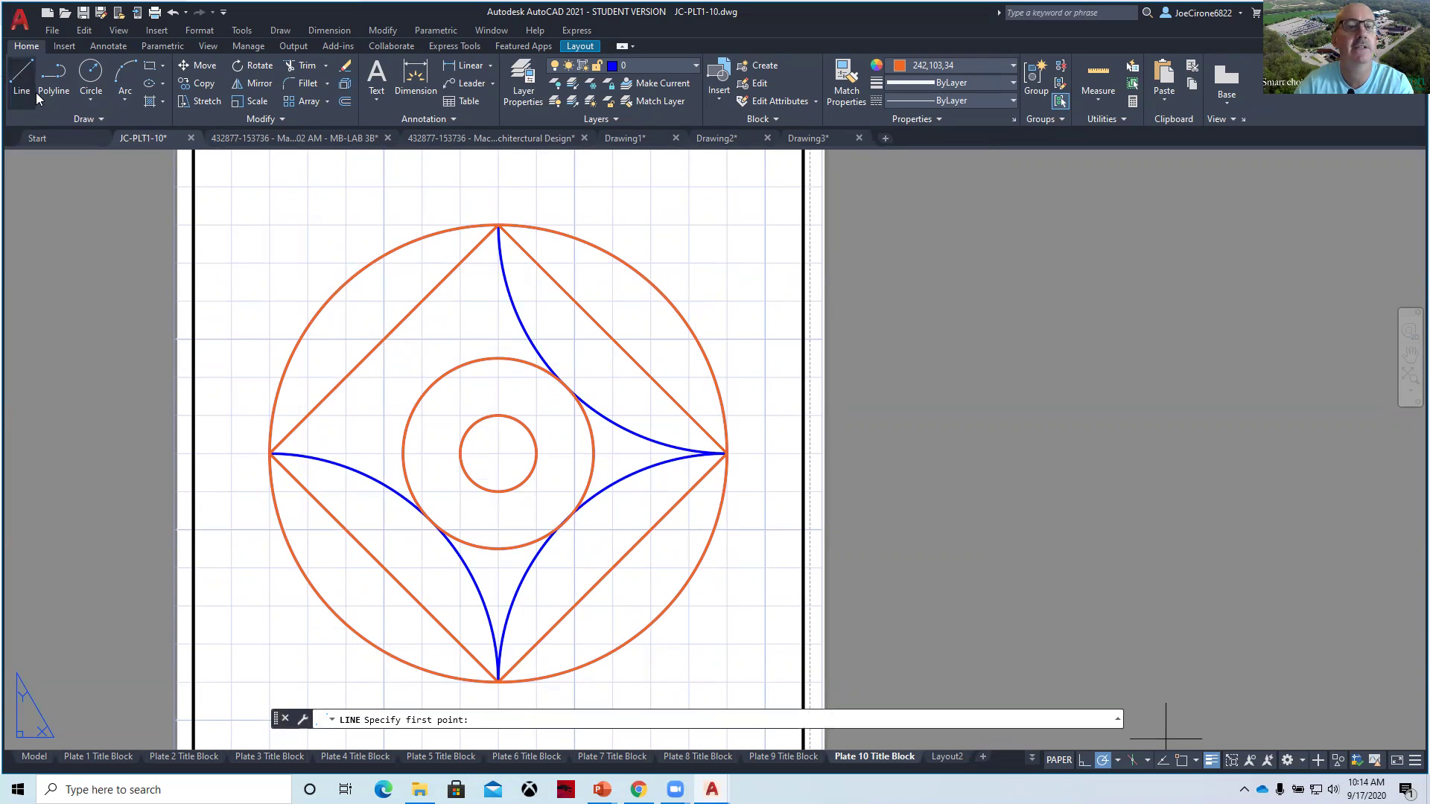
click(498, 452)
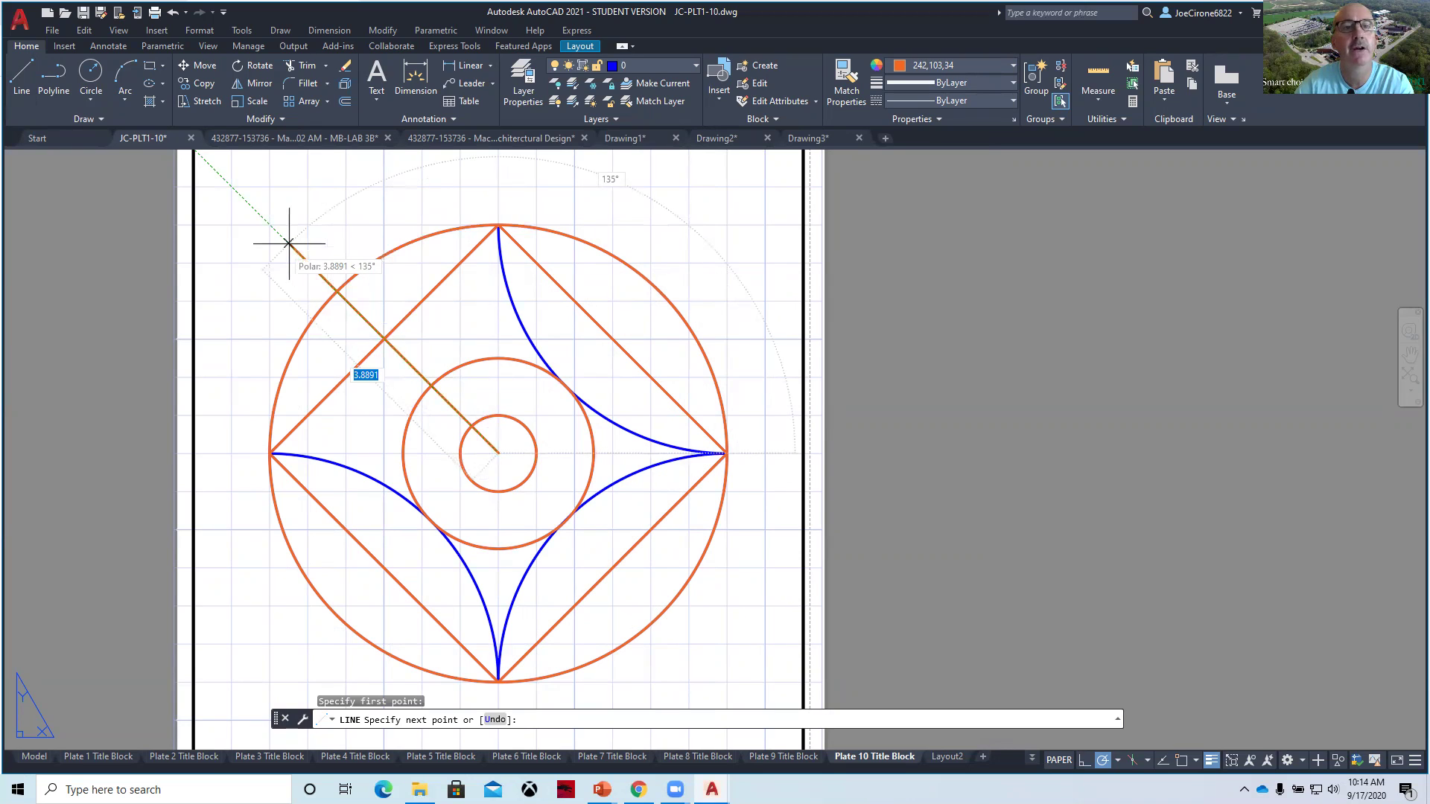
click(289, 243)
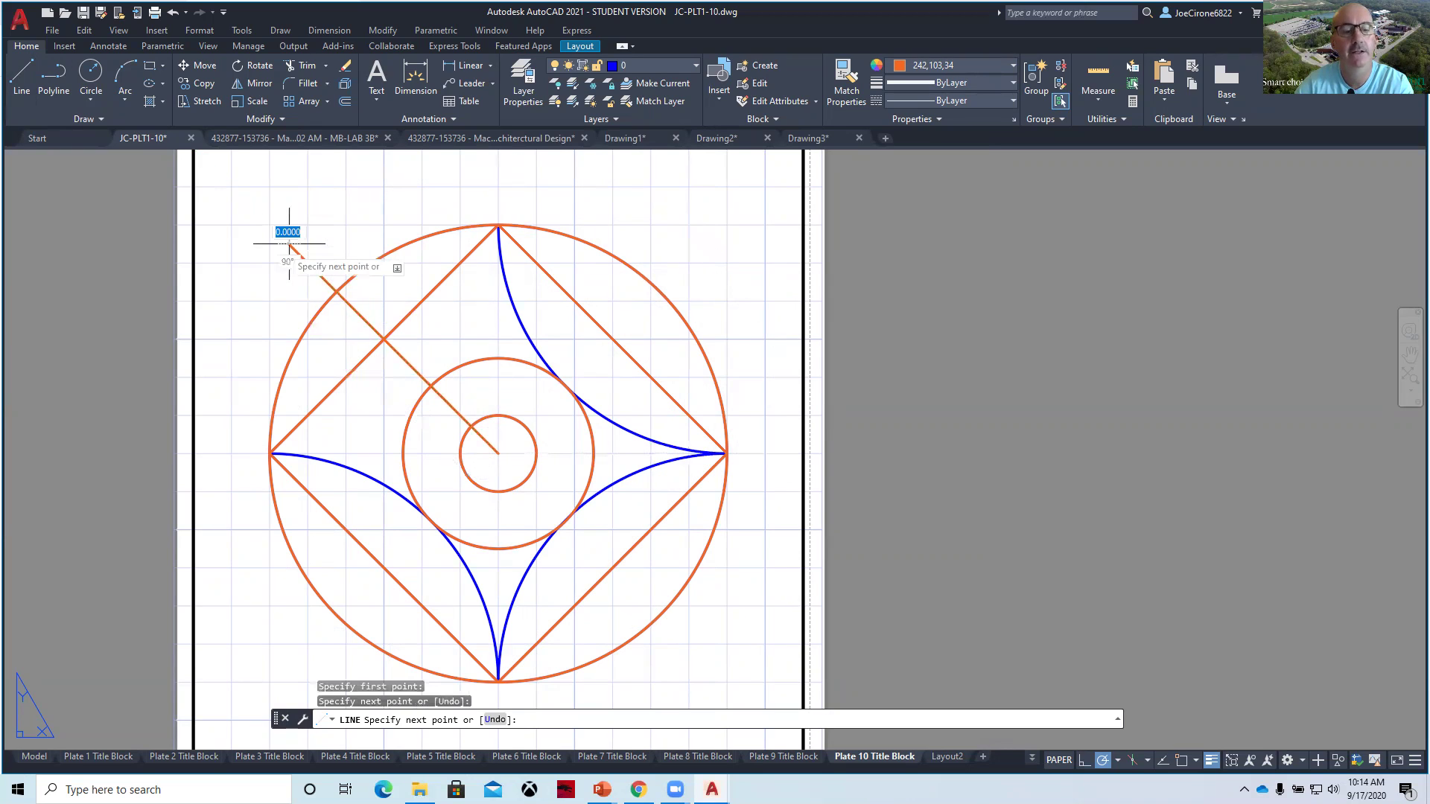
key(Escape)
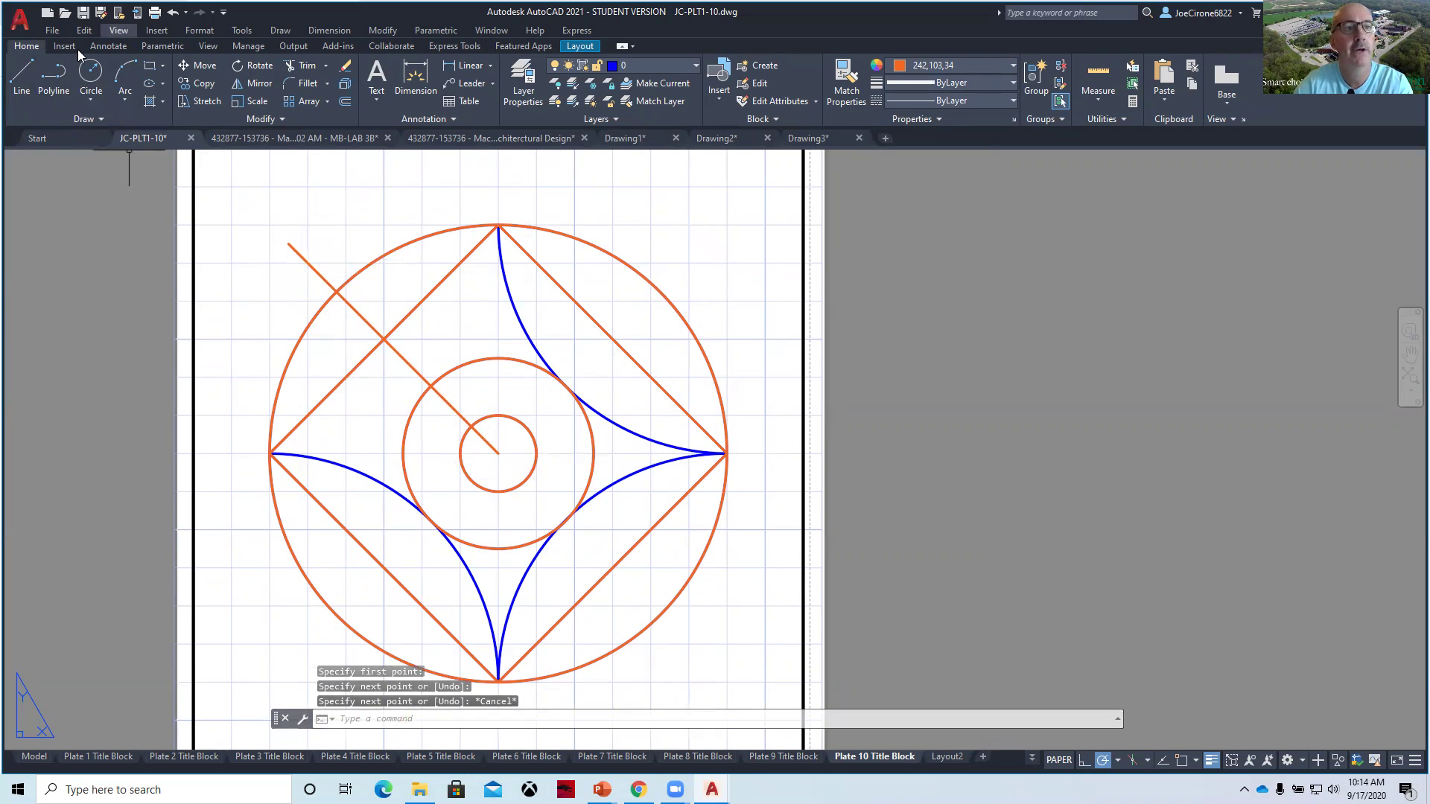
Draw a second 3.8891 line from the centre at 45° to the upper right.
click(21, 74)
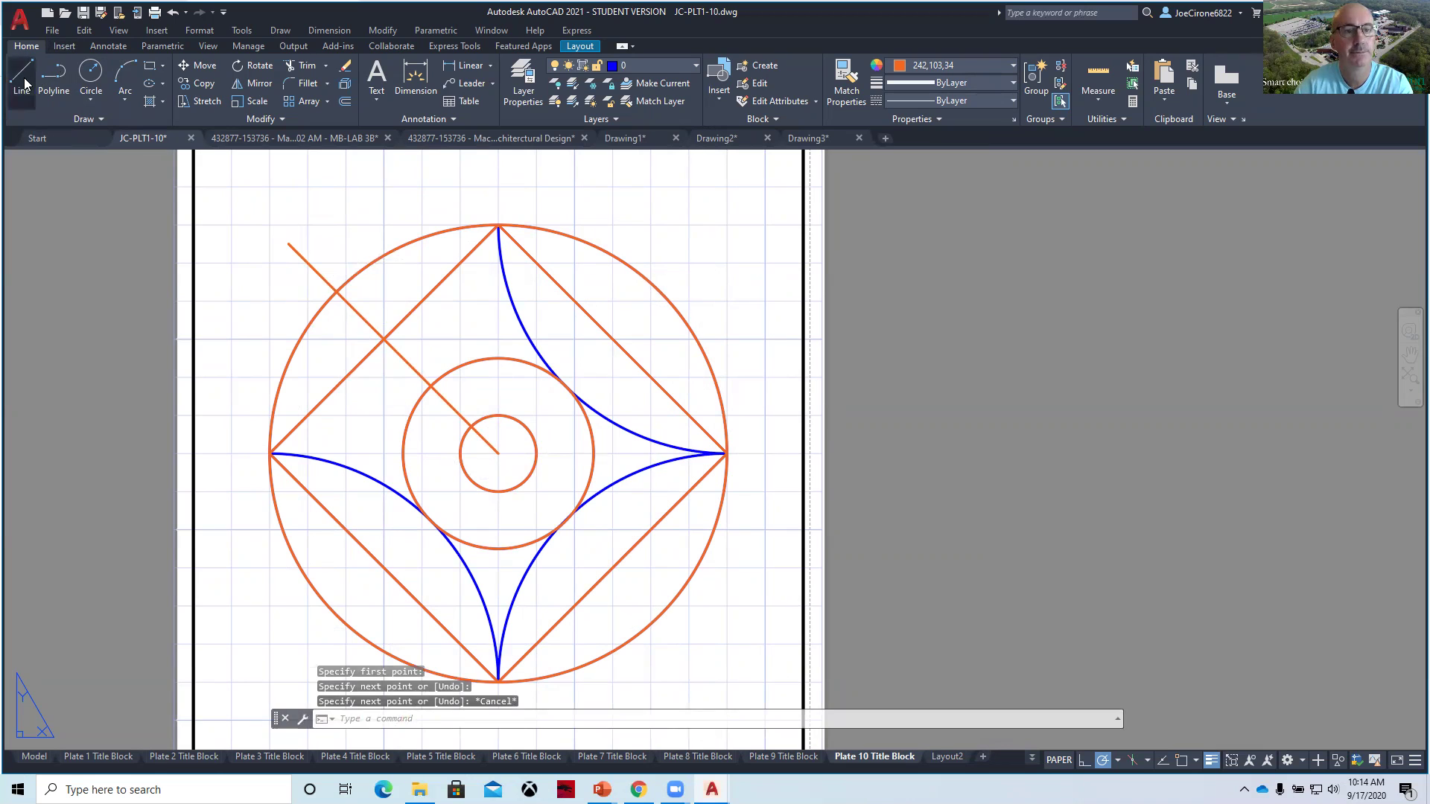
click(498, 453)
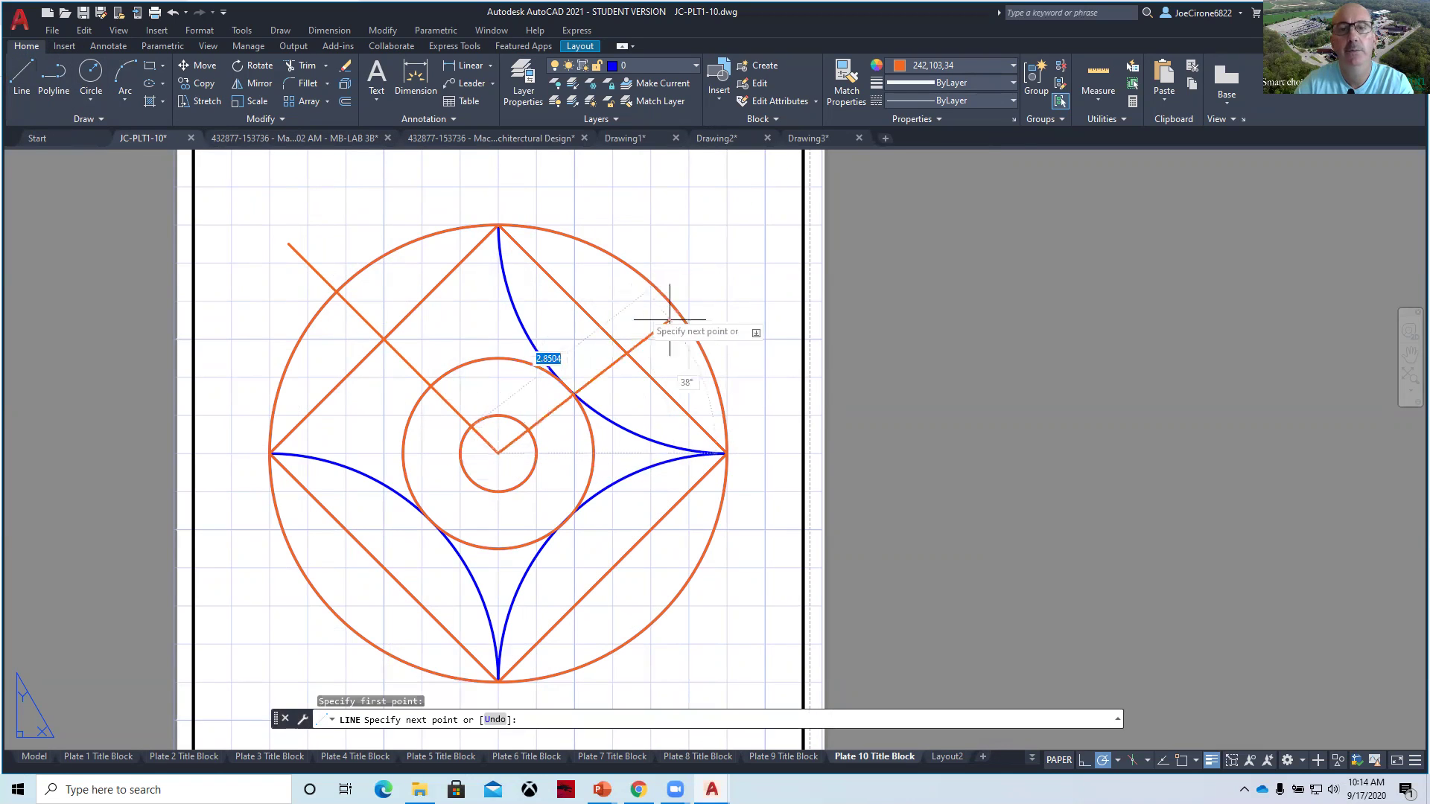
click(708, 242)
key(Escape)
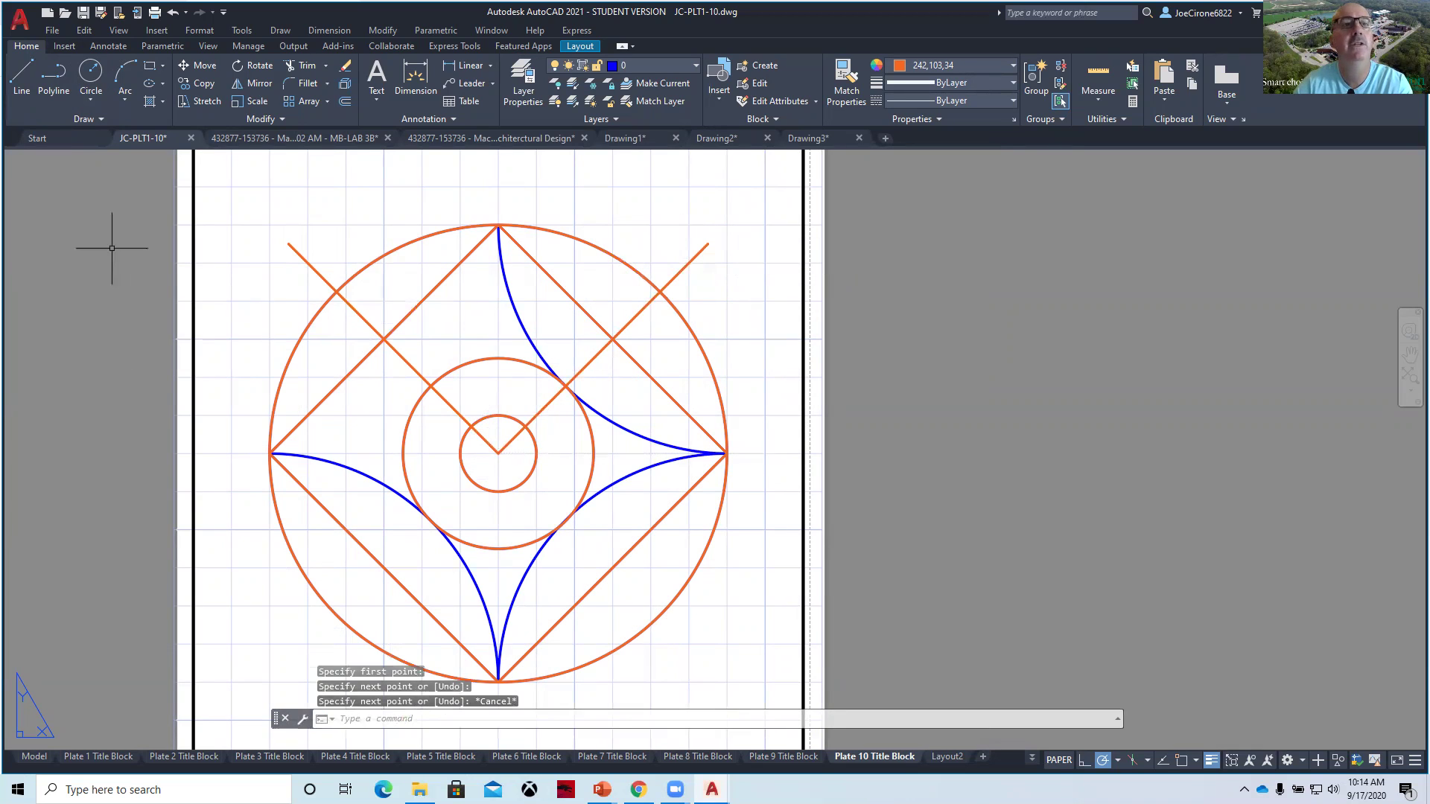
Draw a 3-point orange arc from the outer circle's top through the diagonal–middle-circle intersection.
click(125, 72)
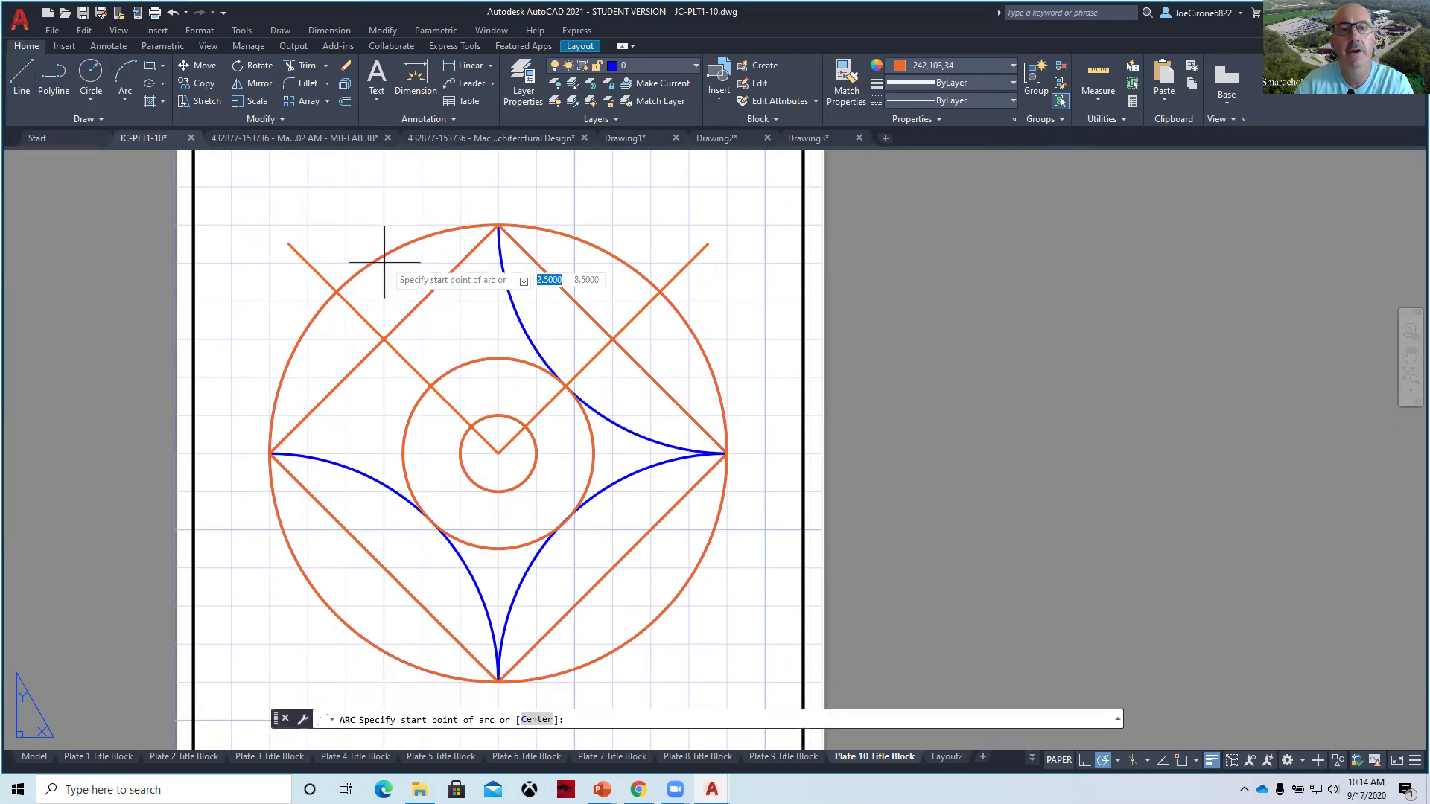
click(498, 224)
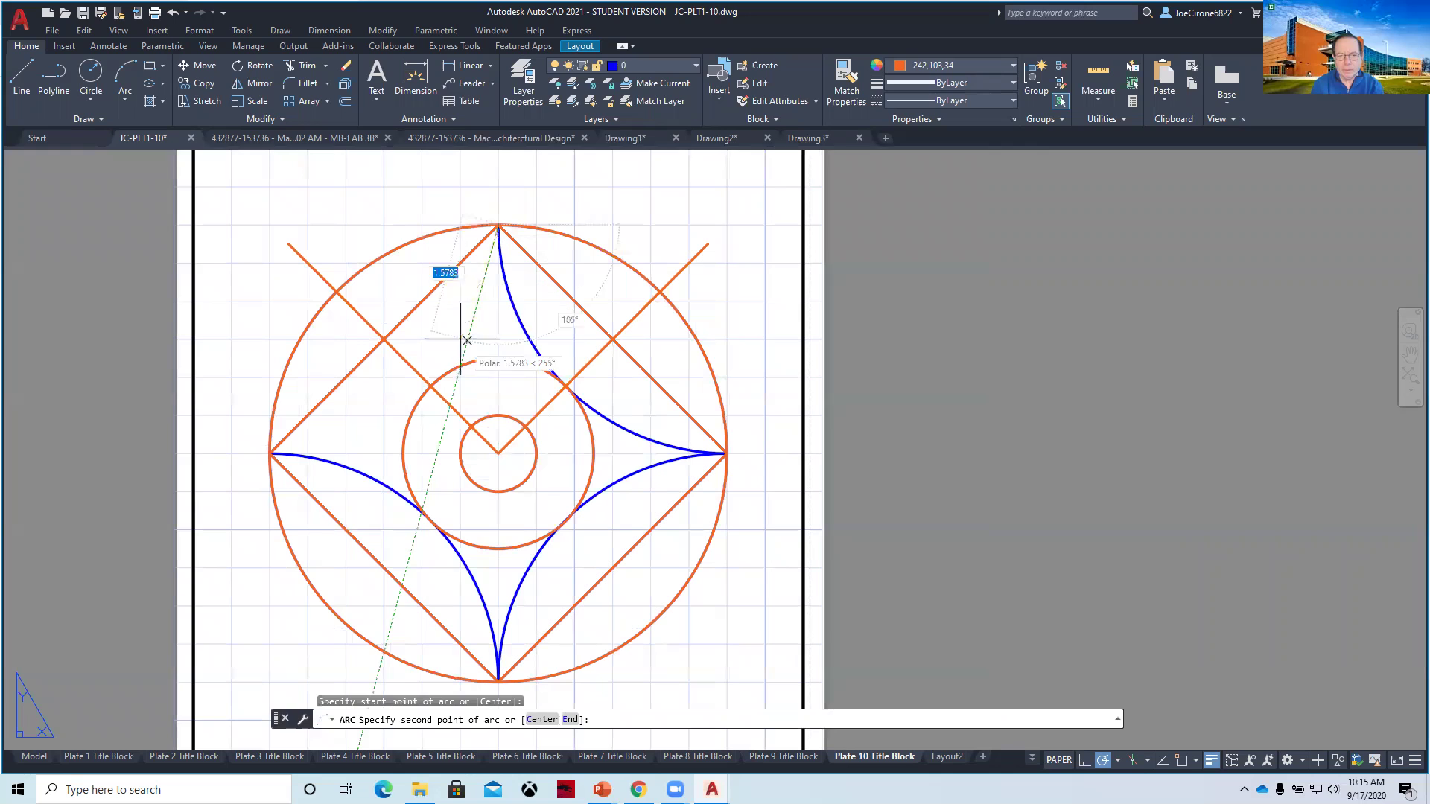
shift+right_click(452, 381)
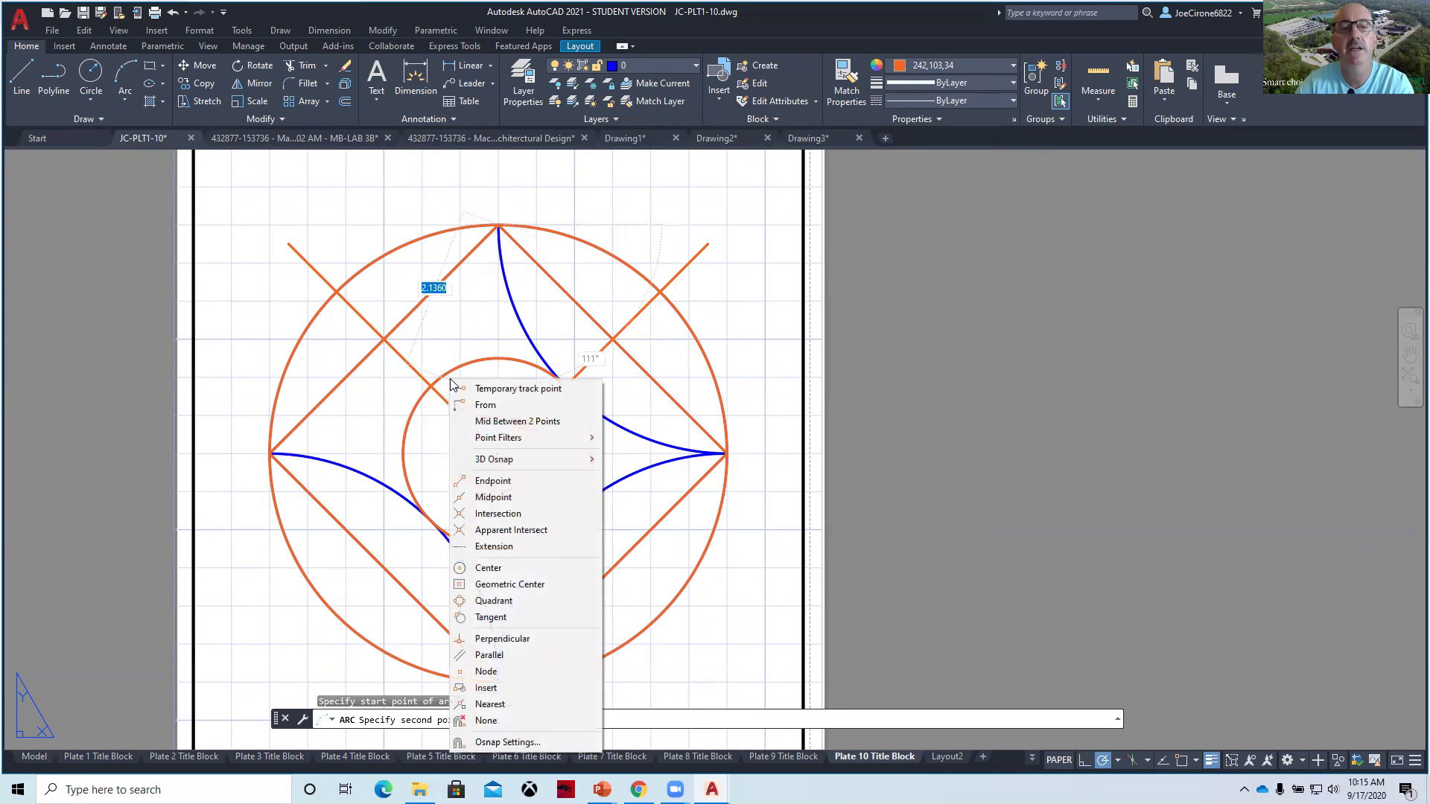
click(497, 514)
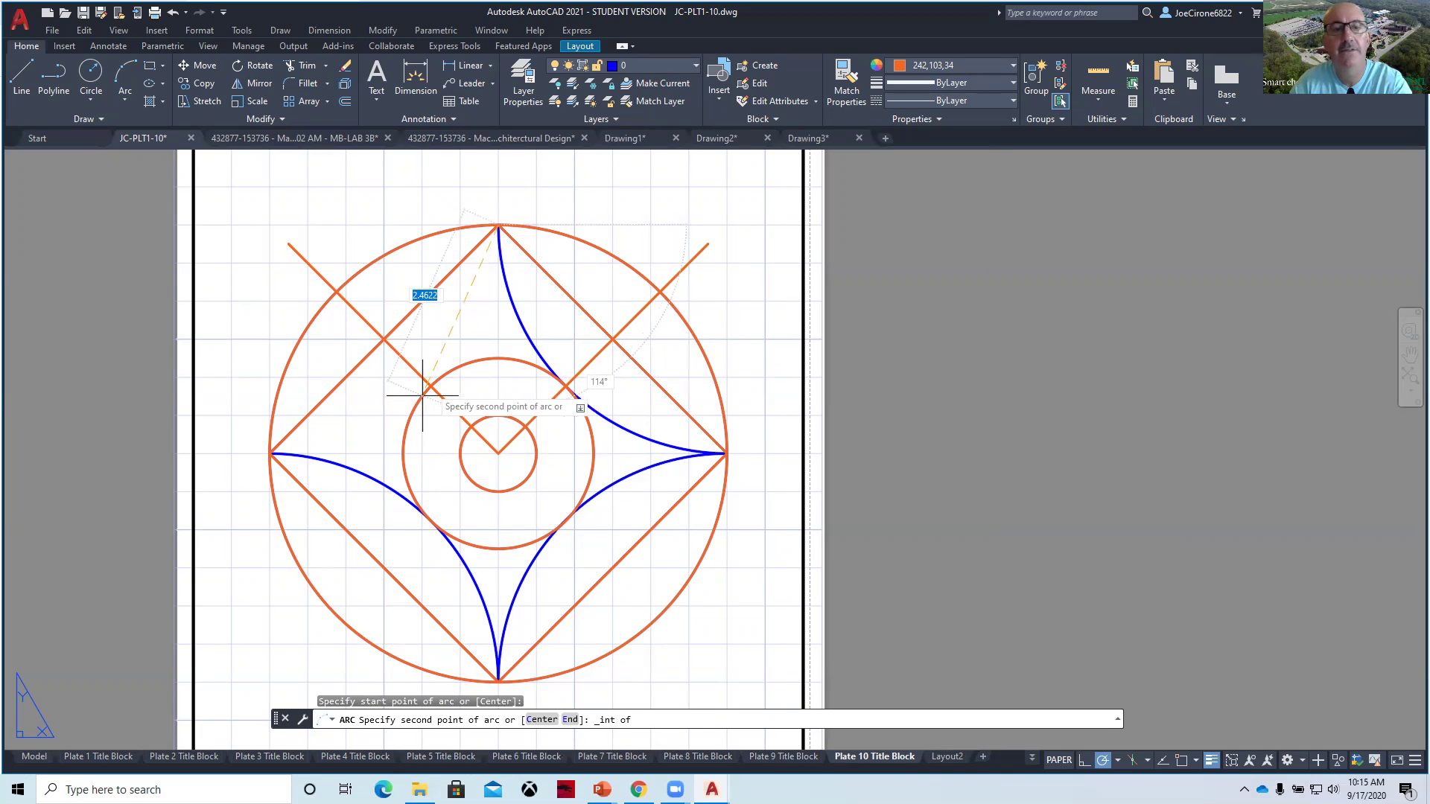
key(F8)
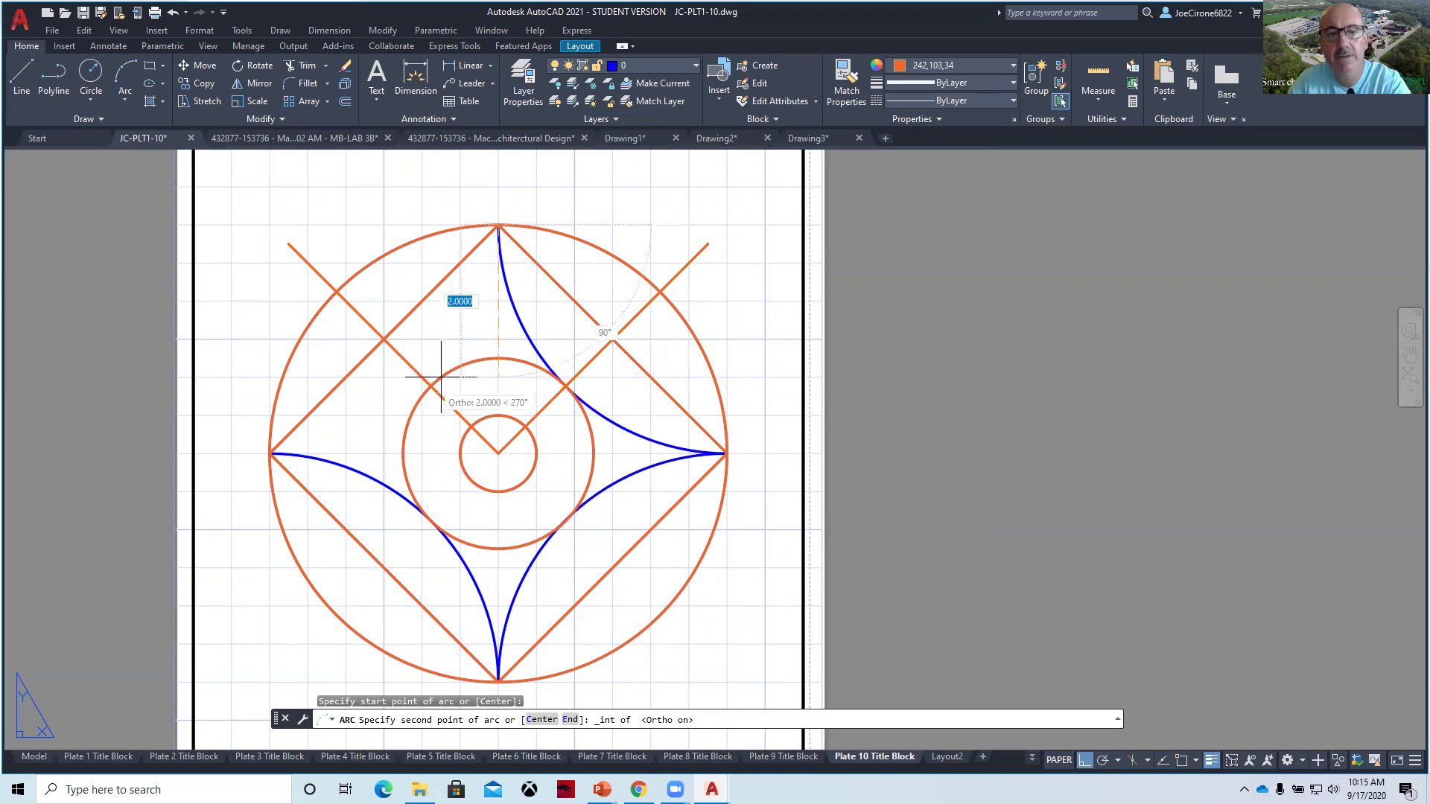
key(F9)
click(431, 385)
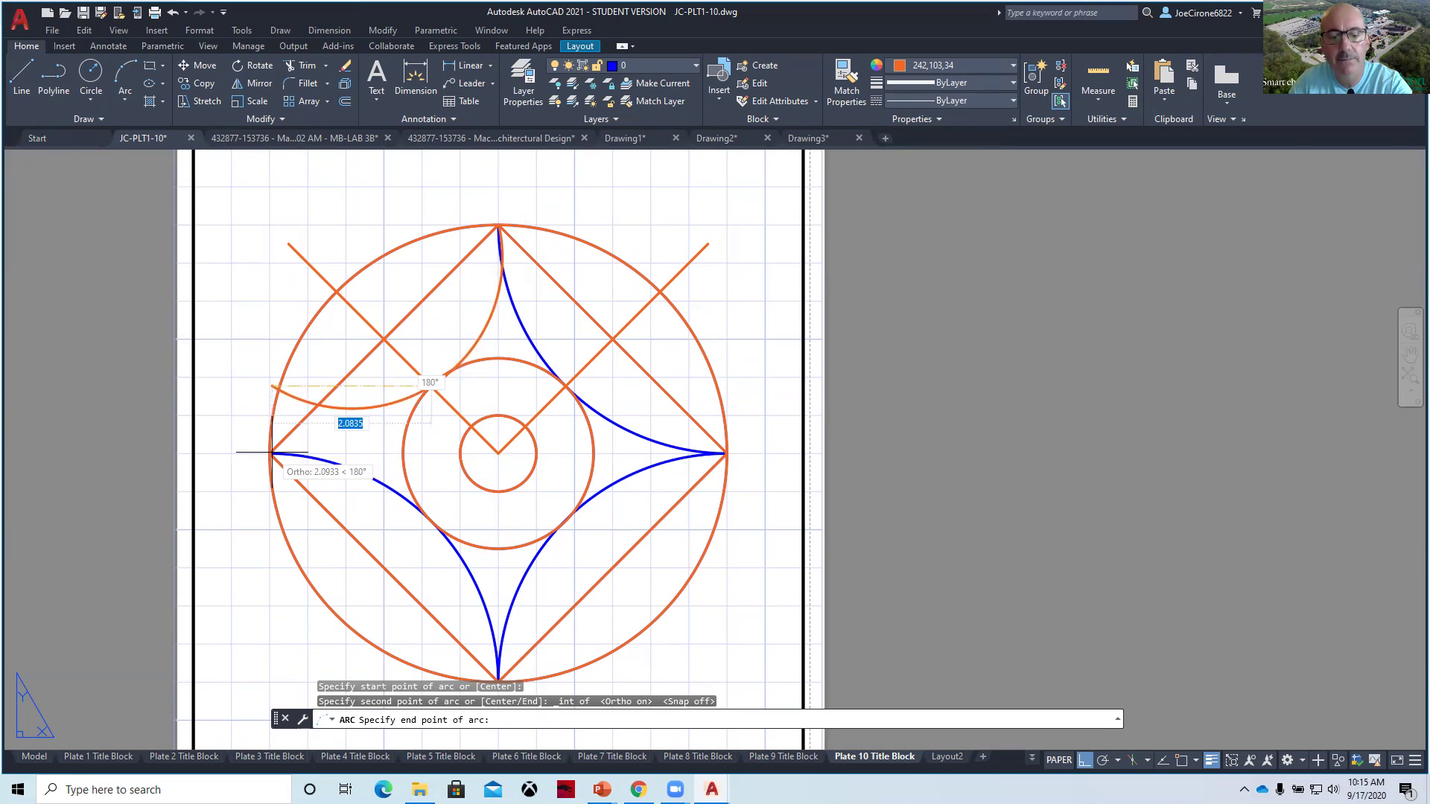
key(F9)
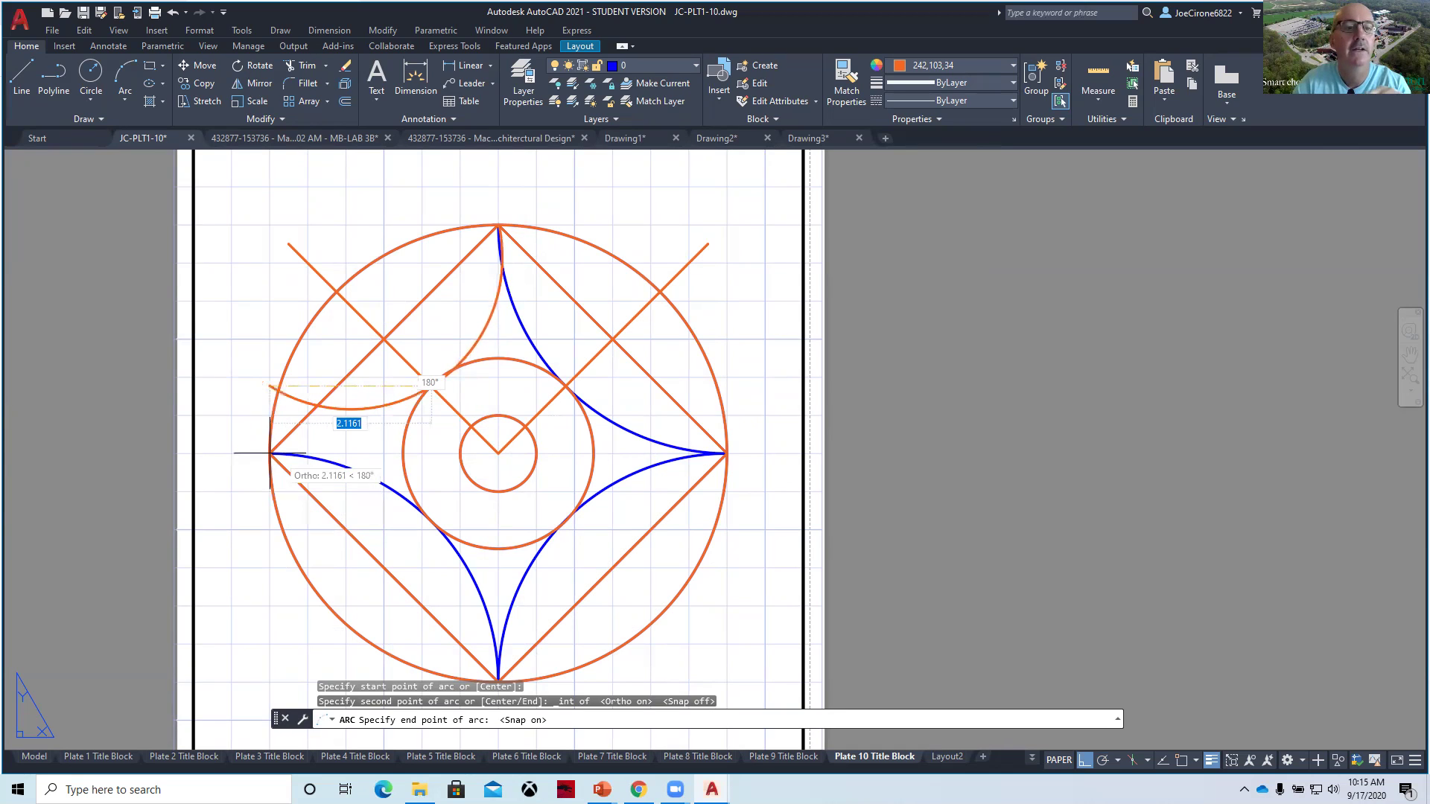
click(270, 453)
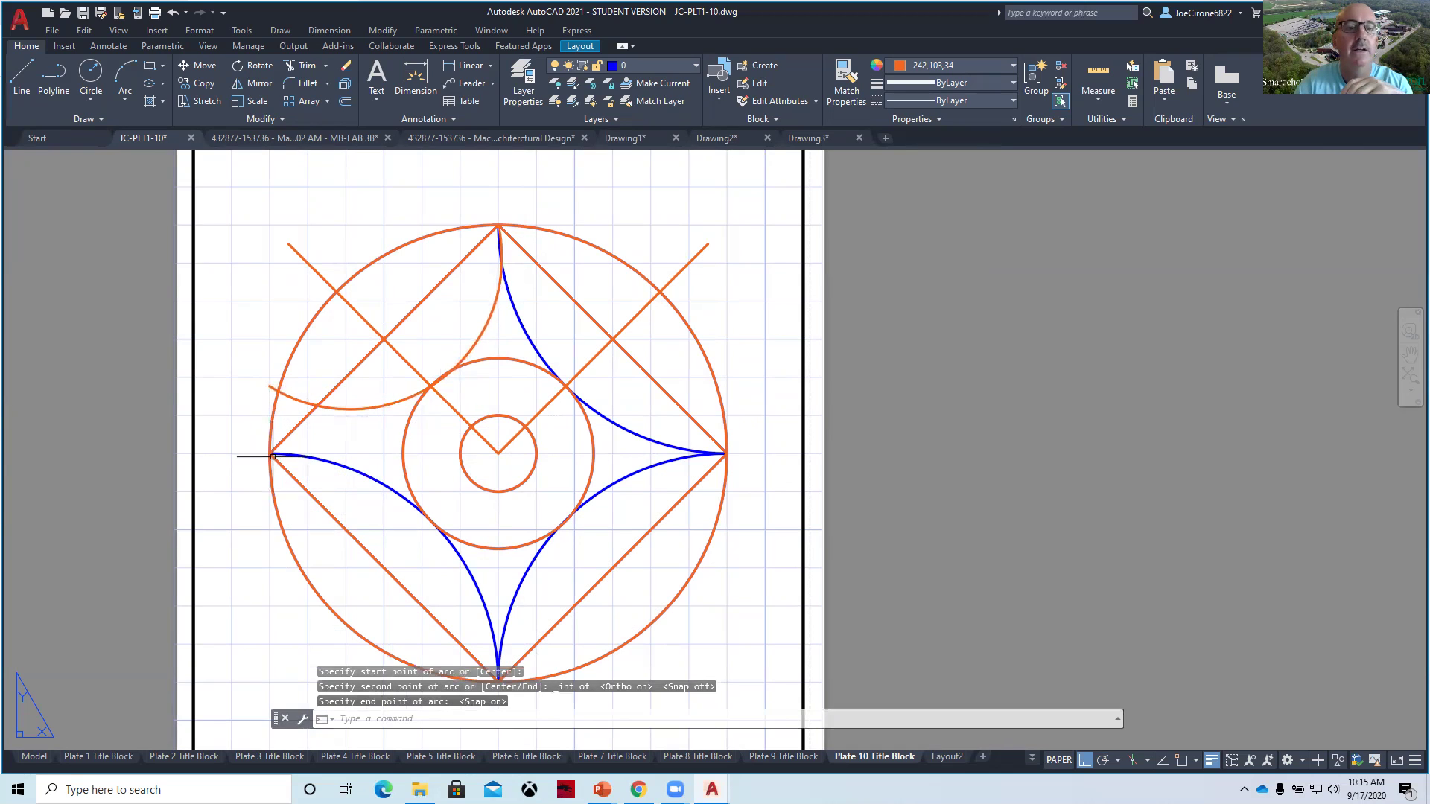
click(345, 409)
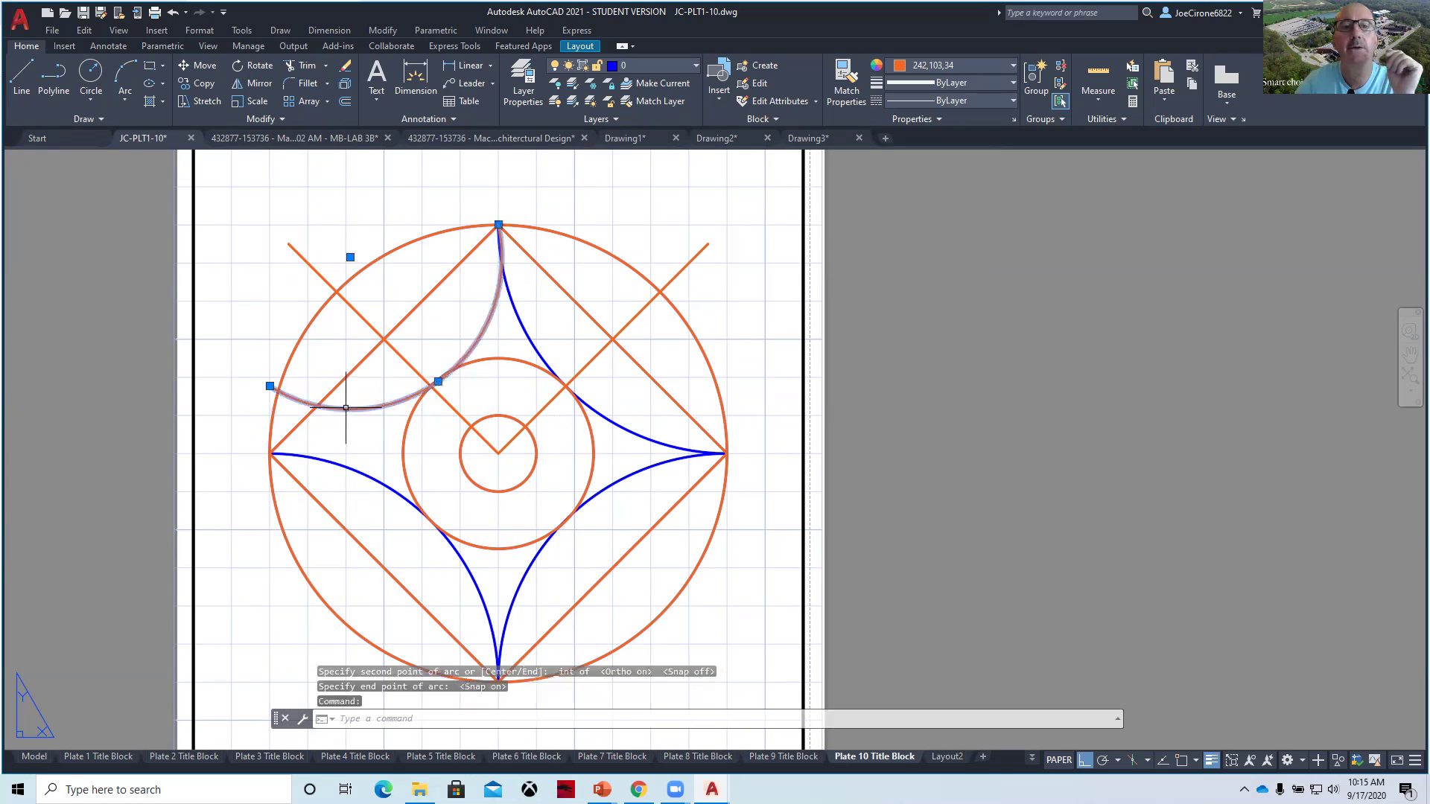
click(270, 386)
Stretch the arc's end to the outer circle's left point and snap its midpoint to the diagonal–circle intersection.
click(269, 452)
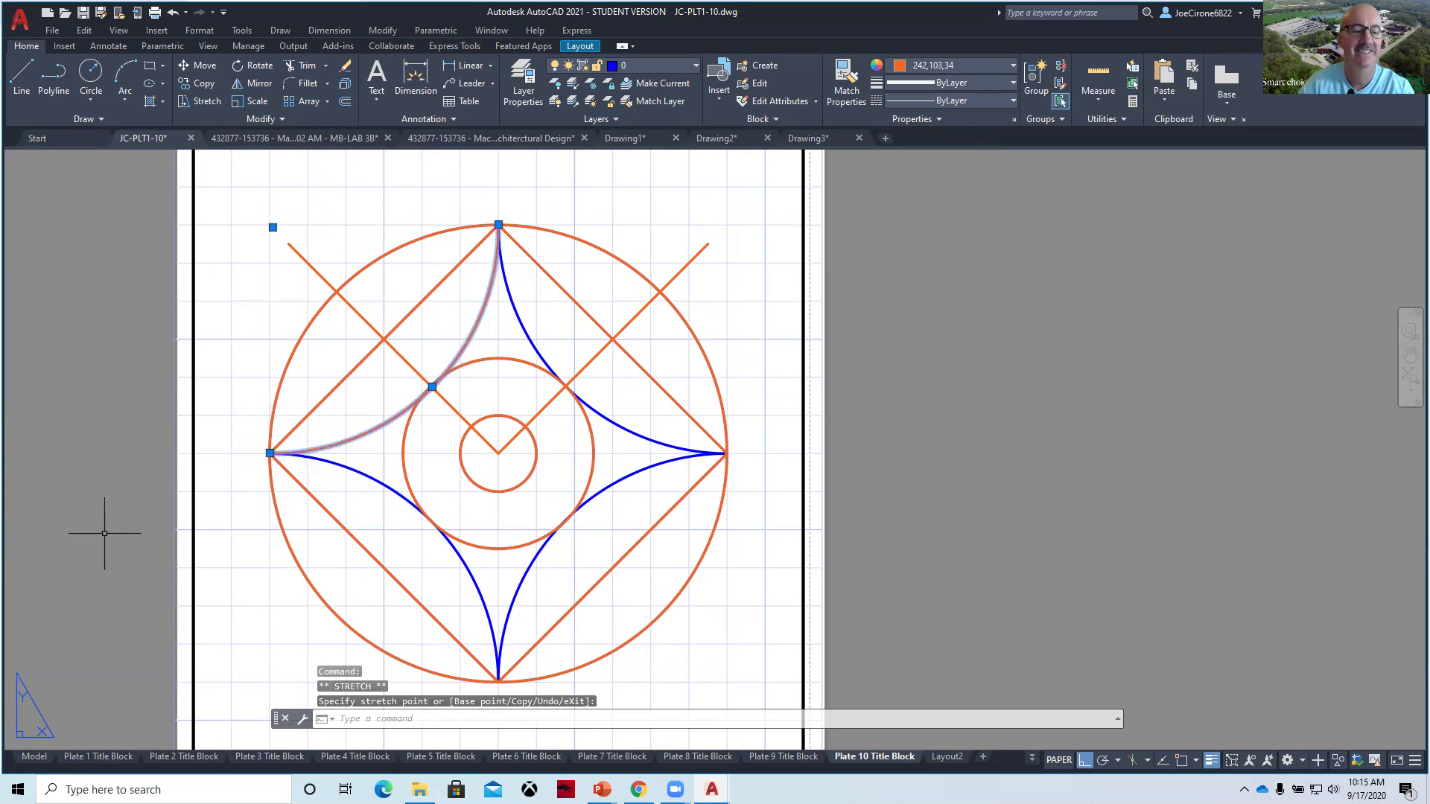
key(Escape)
scroll(440, 390, up, 4)
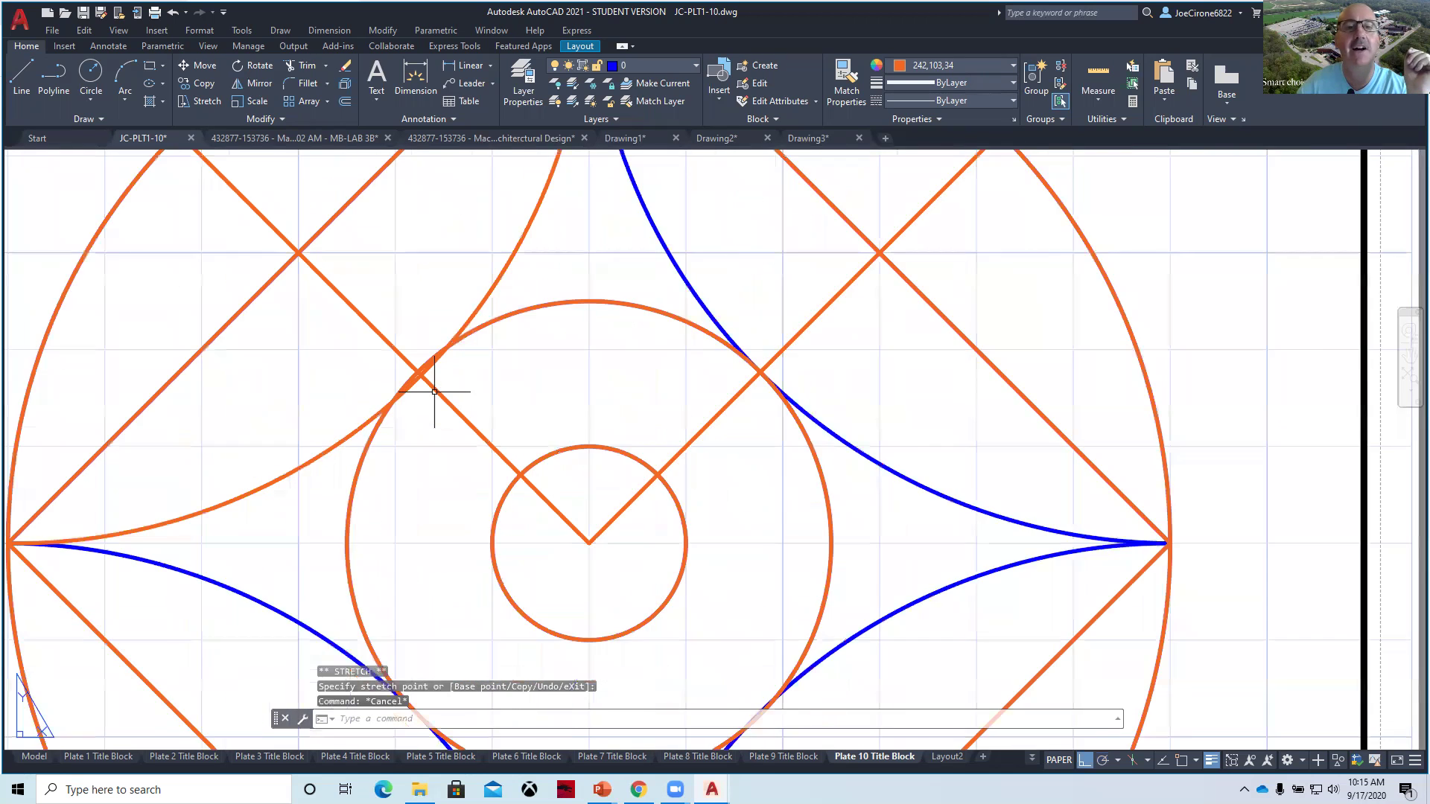
click(398, 343)
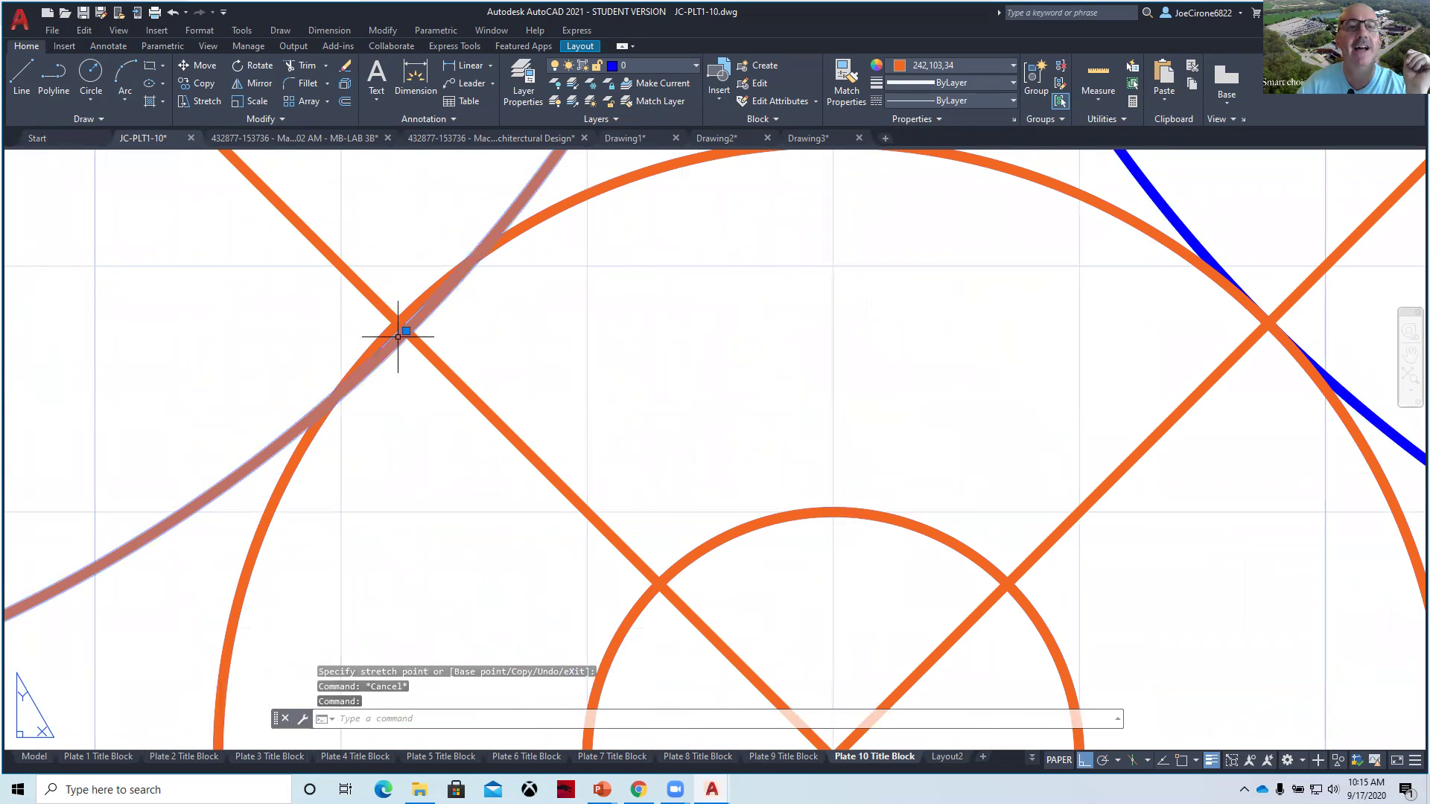
click(405, 330)
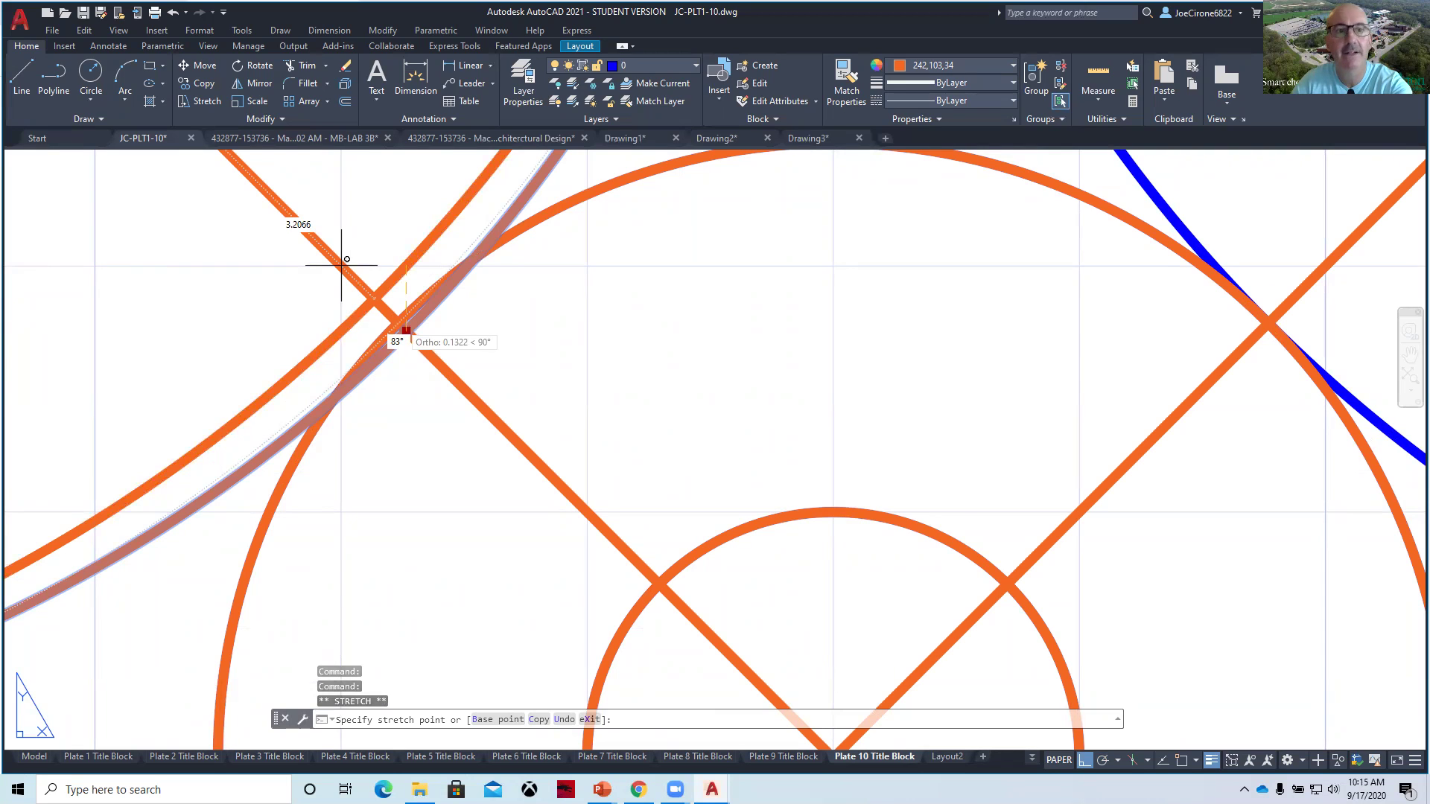
shift+right_click(402, 321)
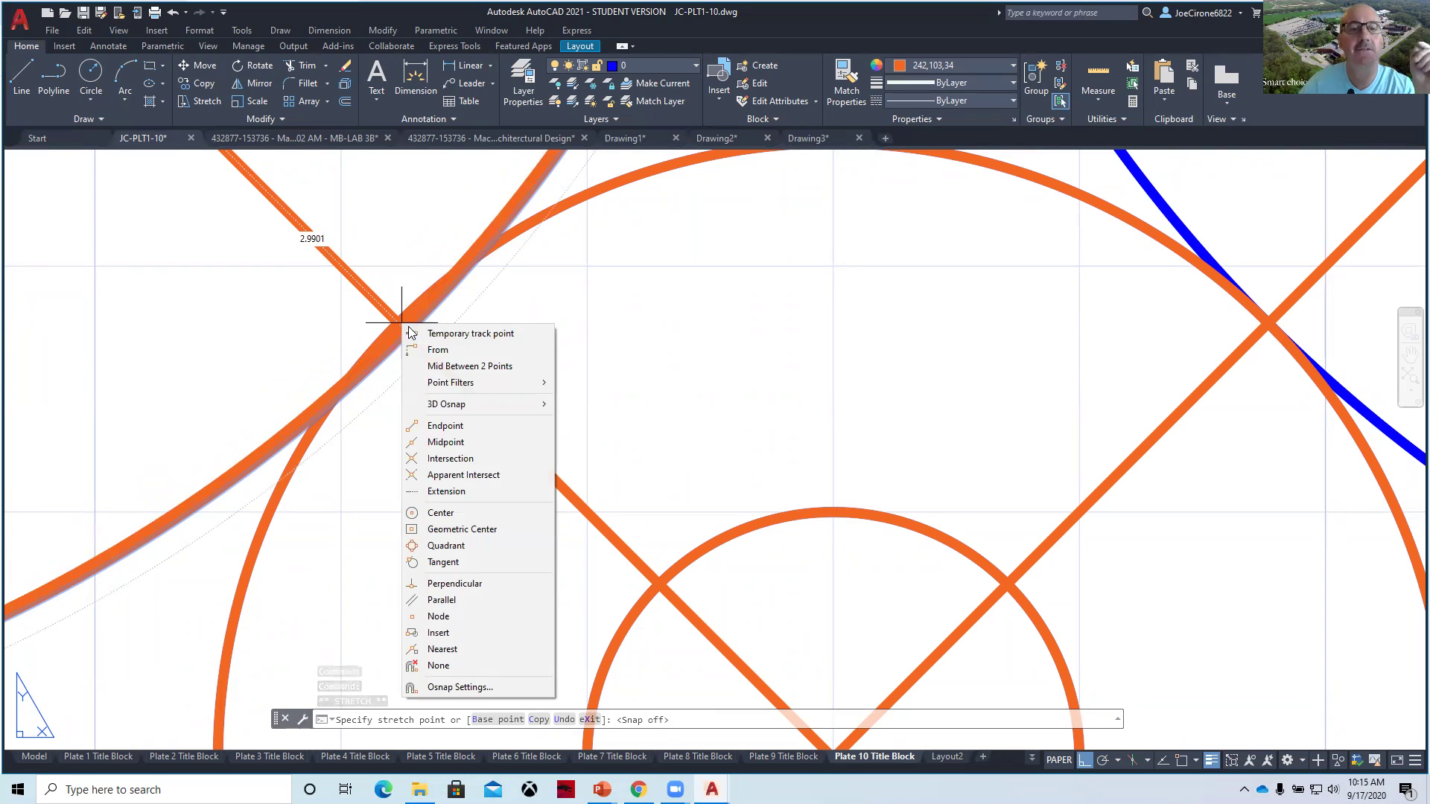
click(470, 459)
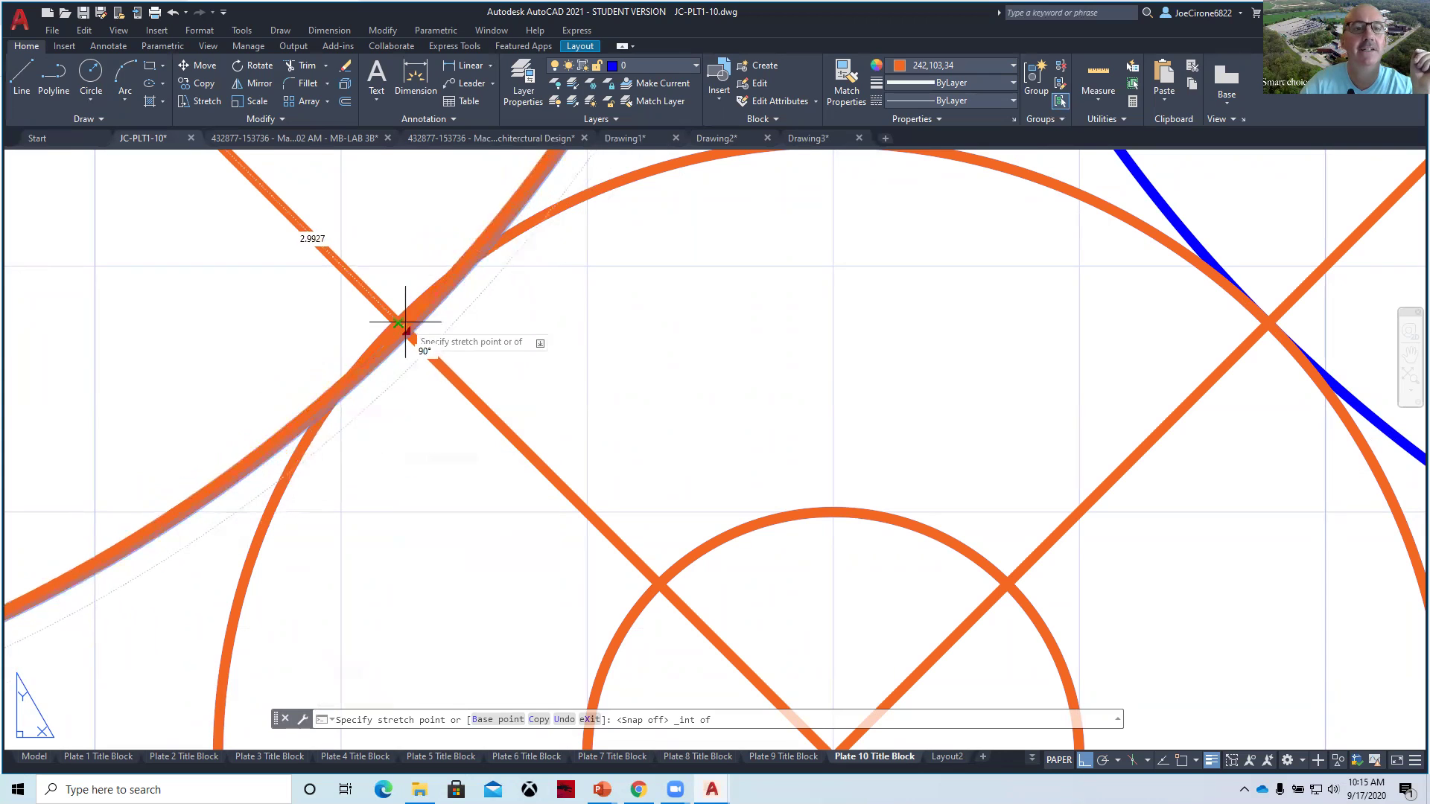
click(400, 321)
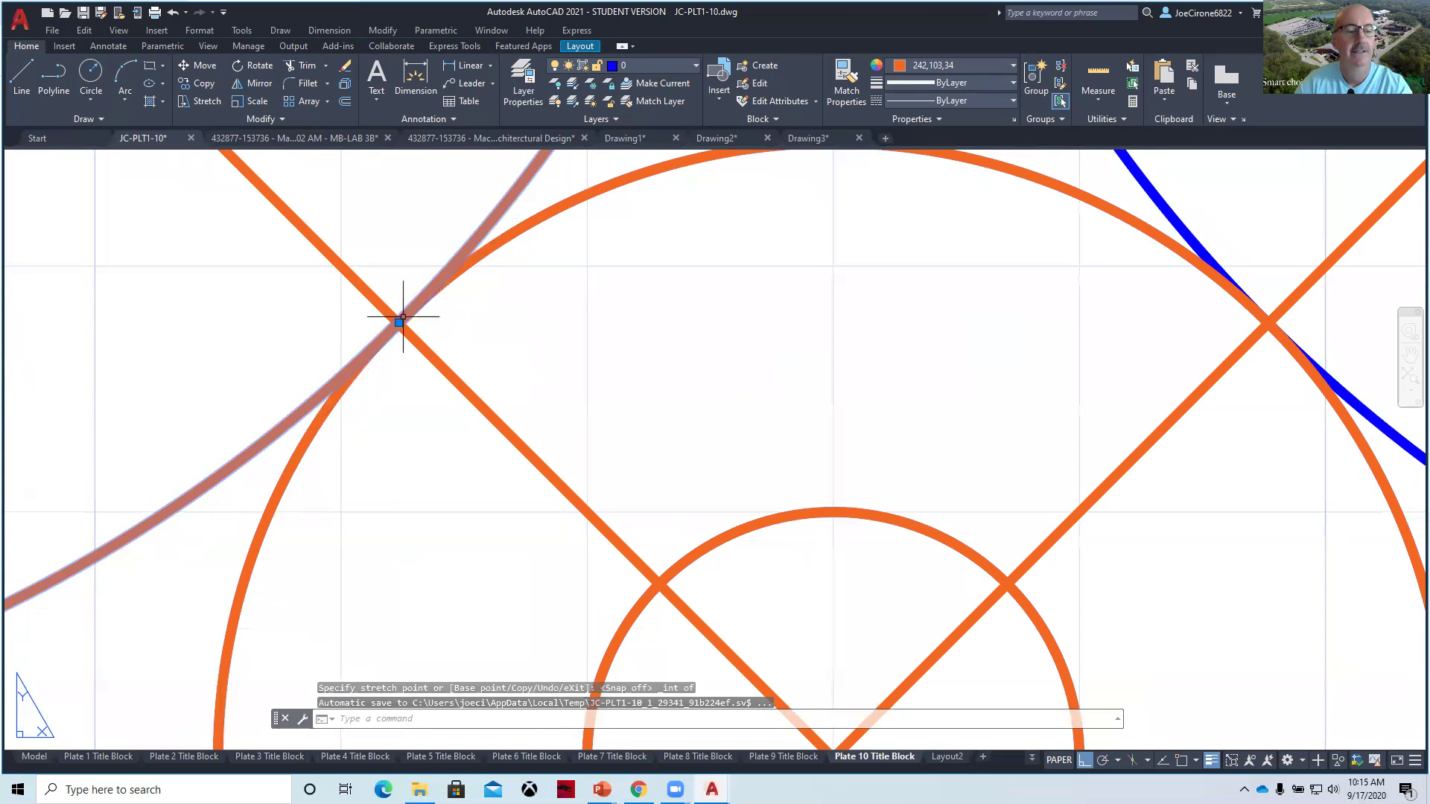
scroll(533, 319, down, 2)
key(Escape)
key(Escape)
scroll(533, 319, down, 5)
scroll(492, 414, up, 4)
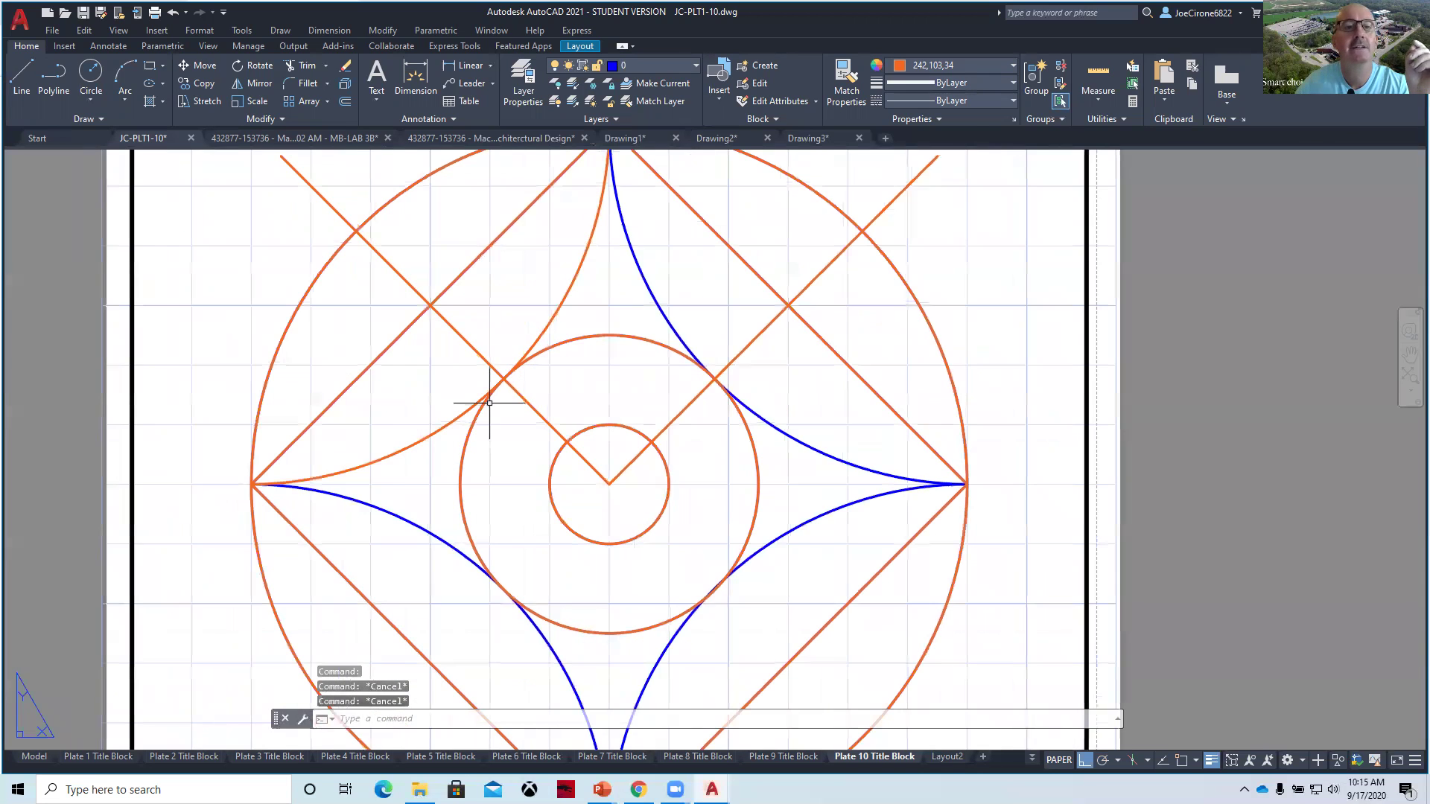
scroll(496, 453, down, 4)
click(482, 410)
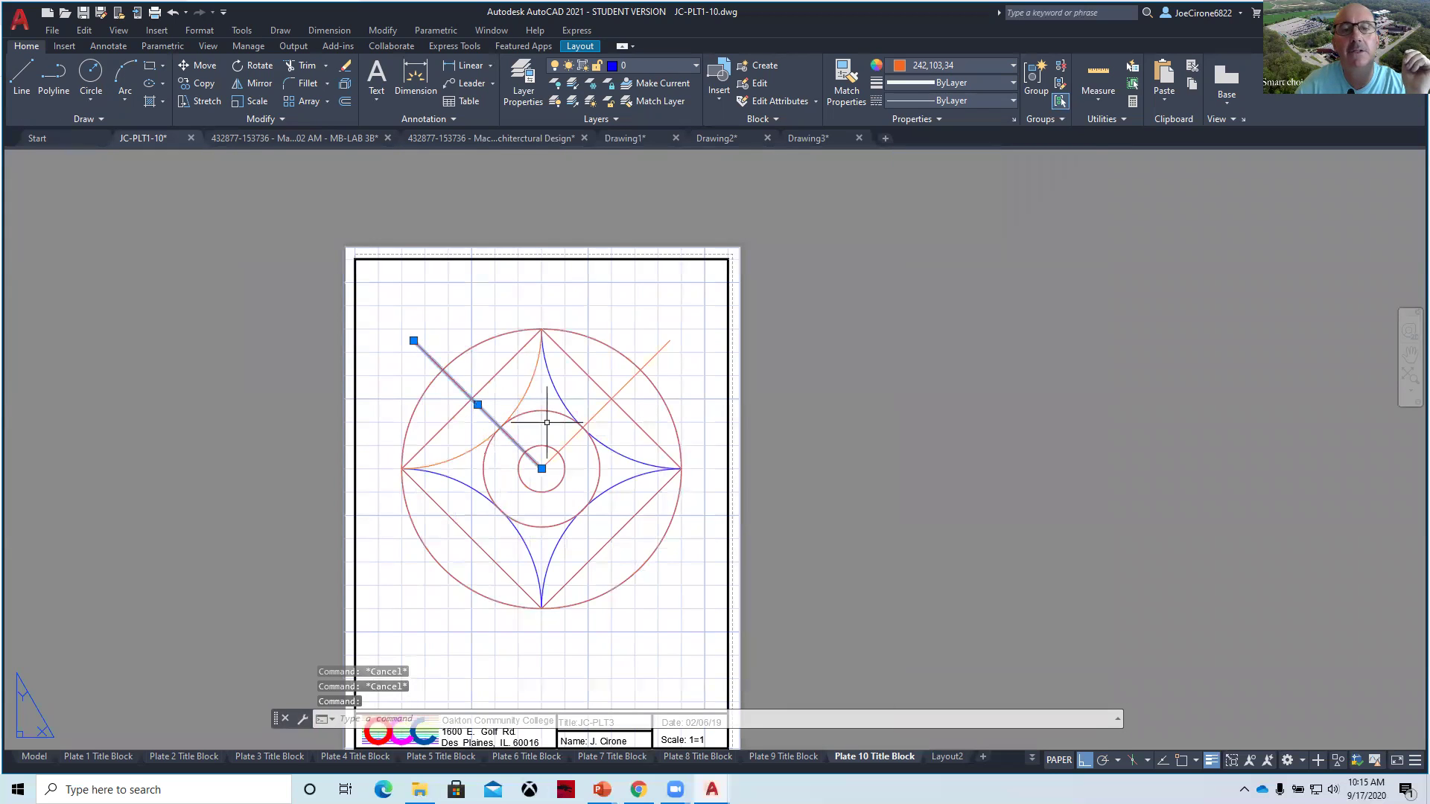
click(603, 408)
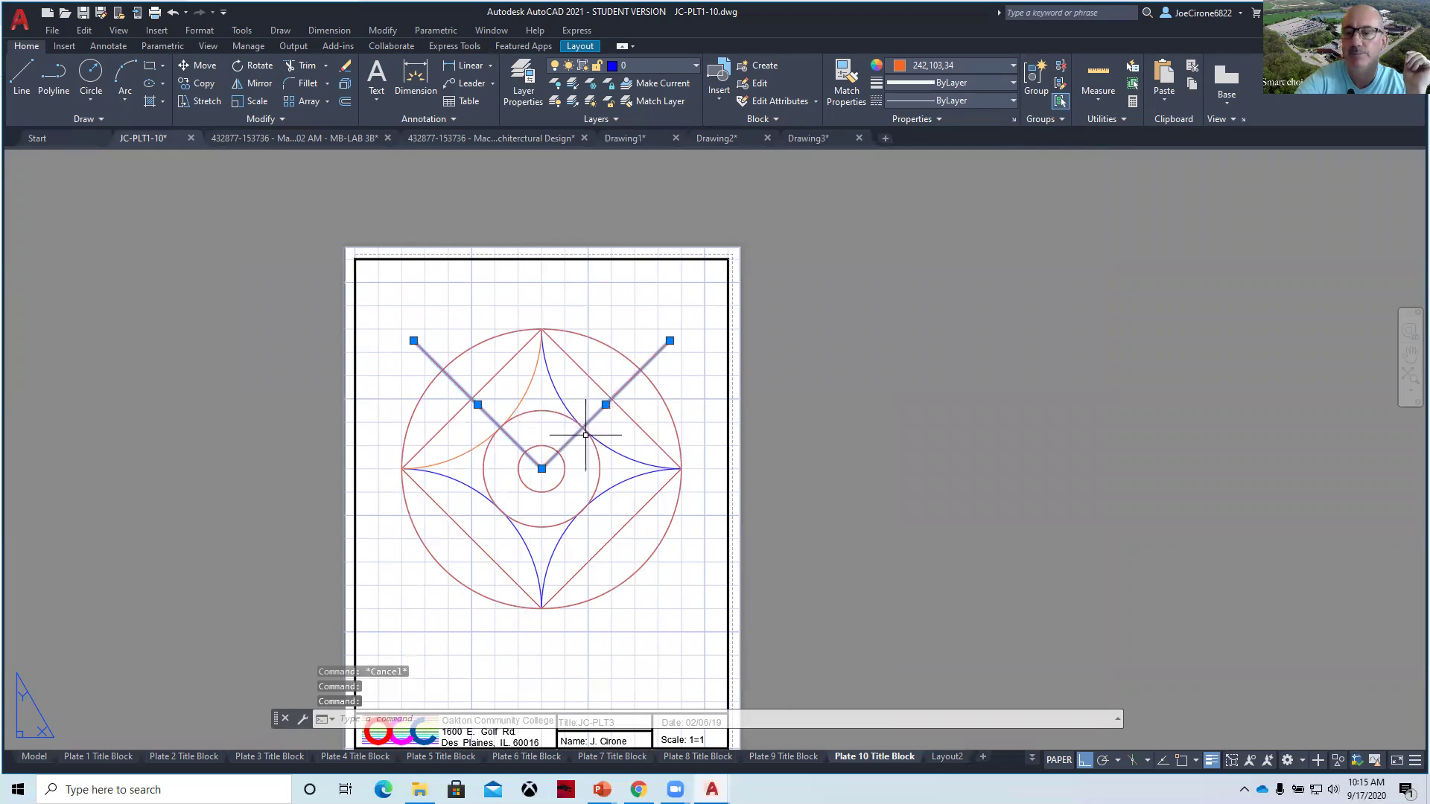
key(Delete)
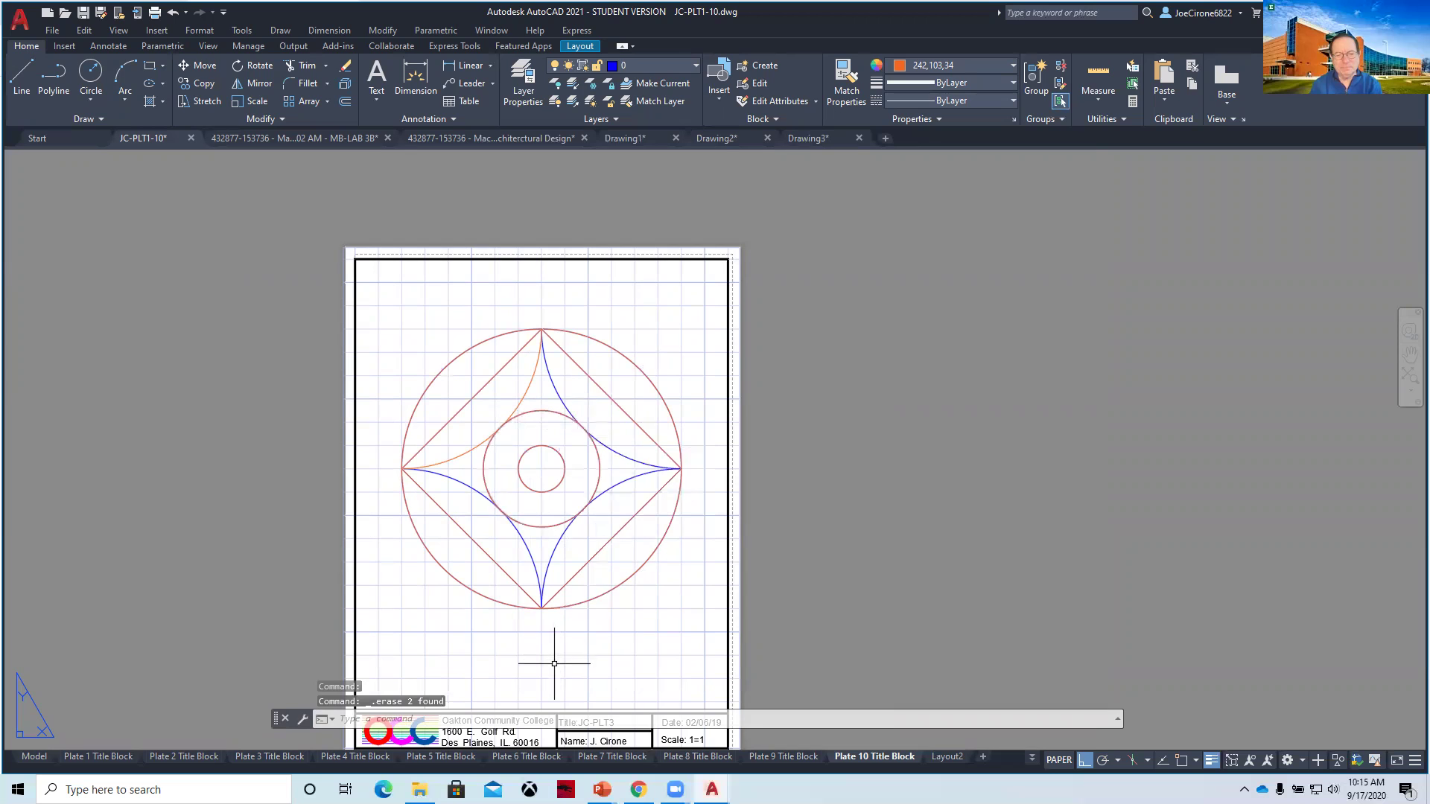
mouse_move(559, 654)
middle_down()
mouse_move(555, 516)
mouse_move(456, 548)
middle_up()
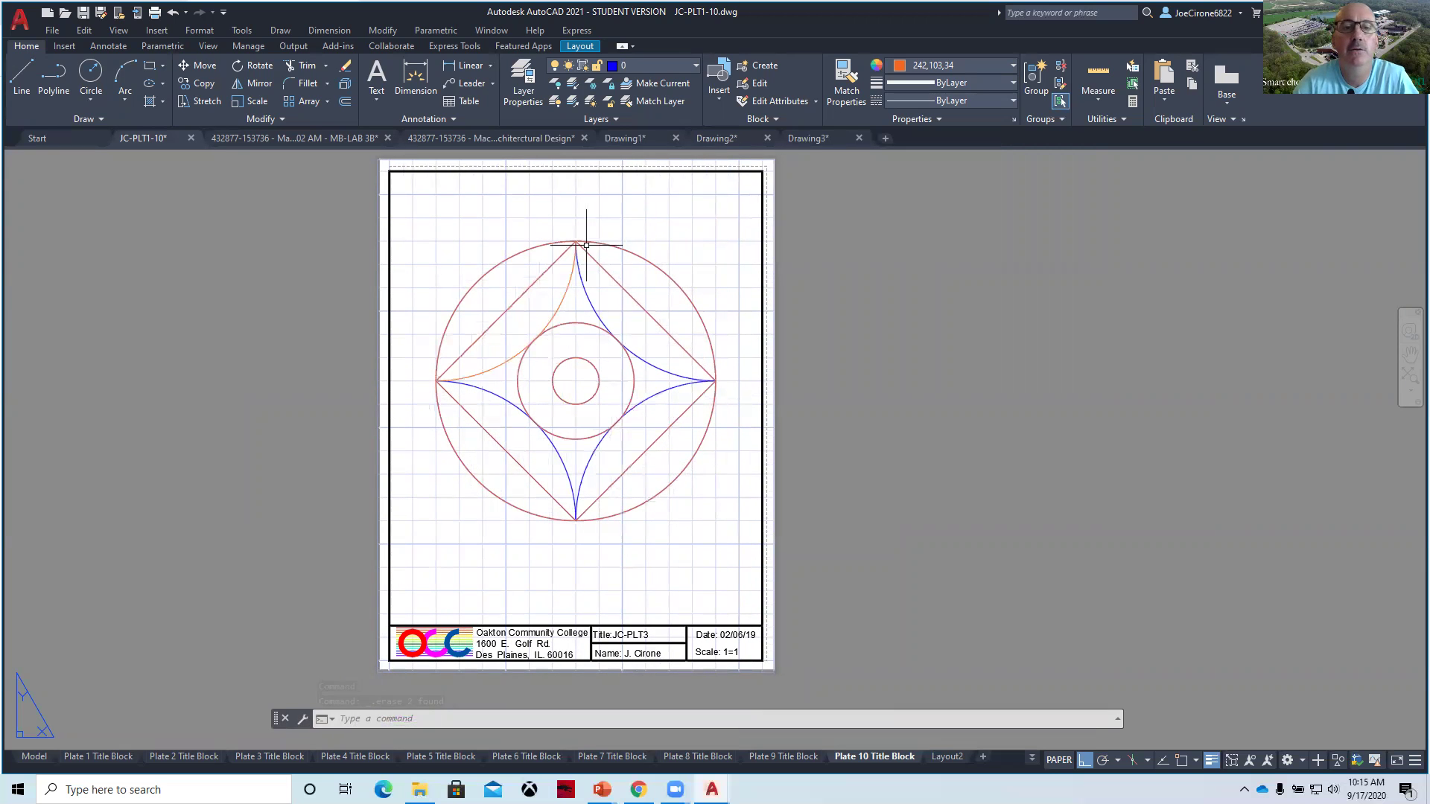
scroll(611, 324, up, 6)
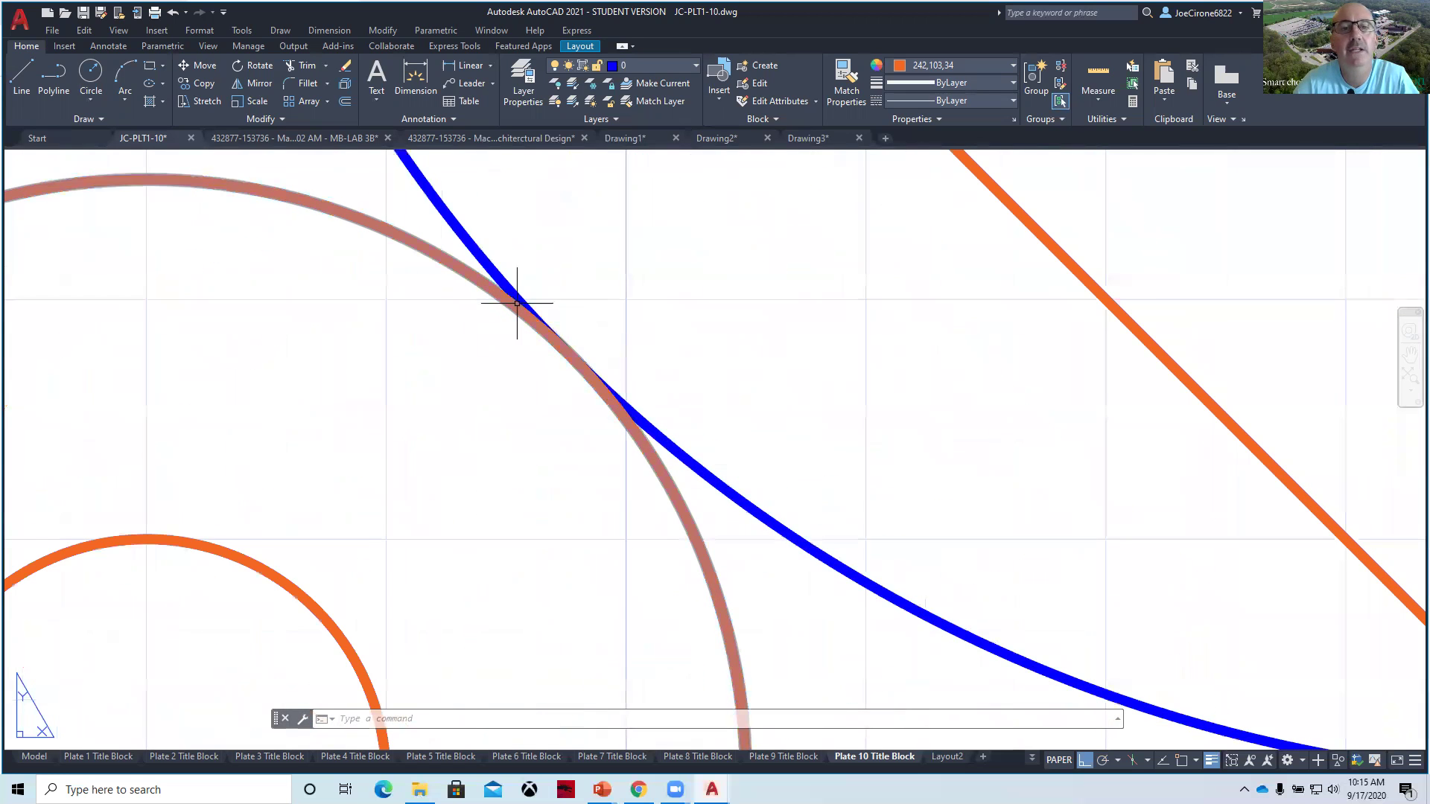
click(1212, 761)
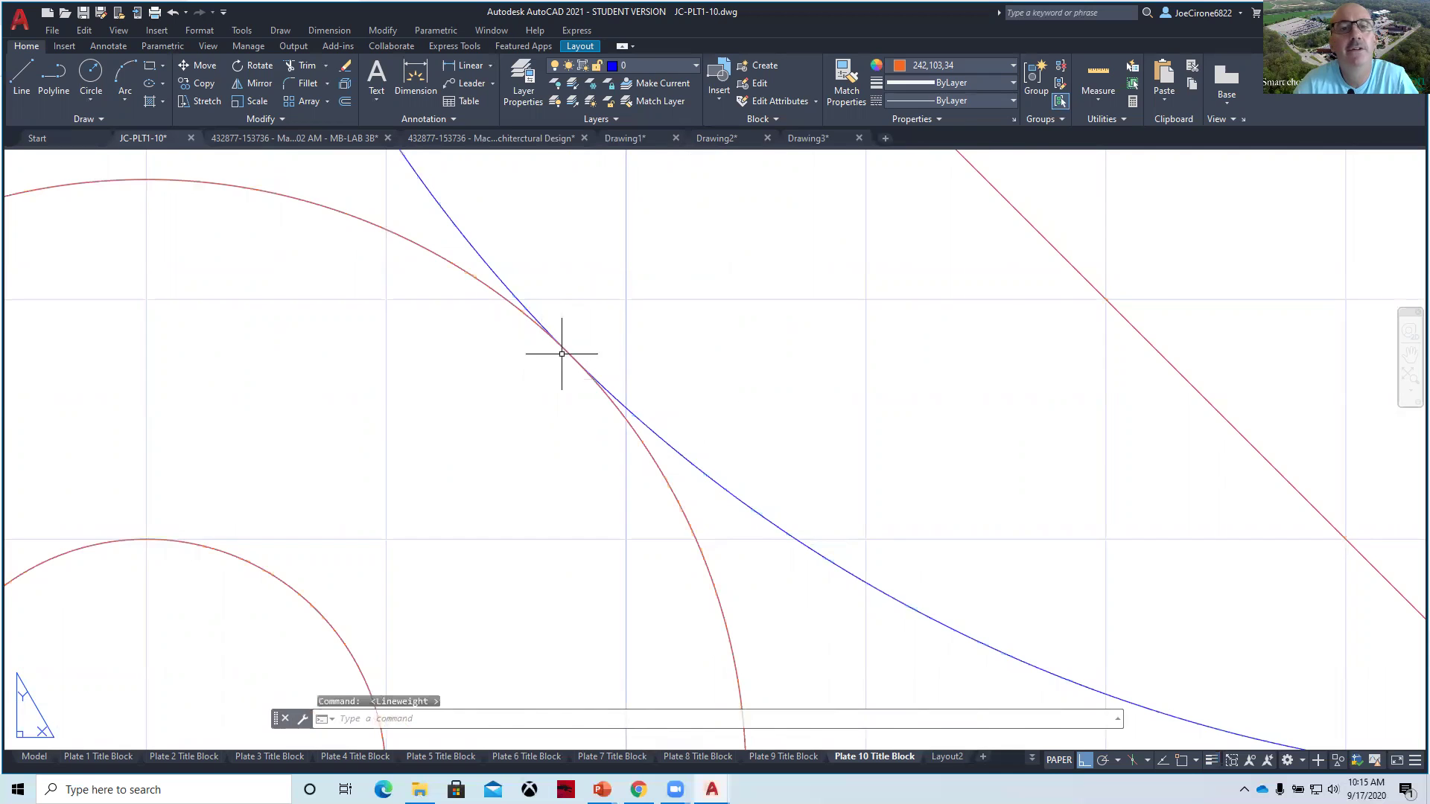
scroll(555, 357, down, 8)
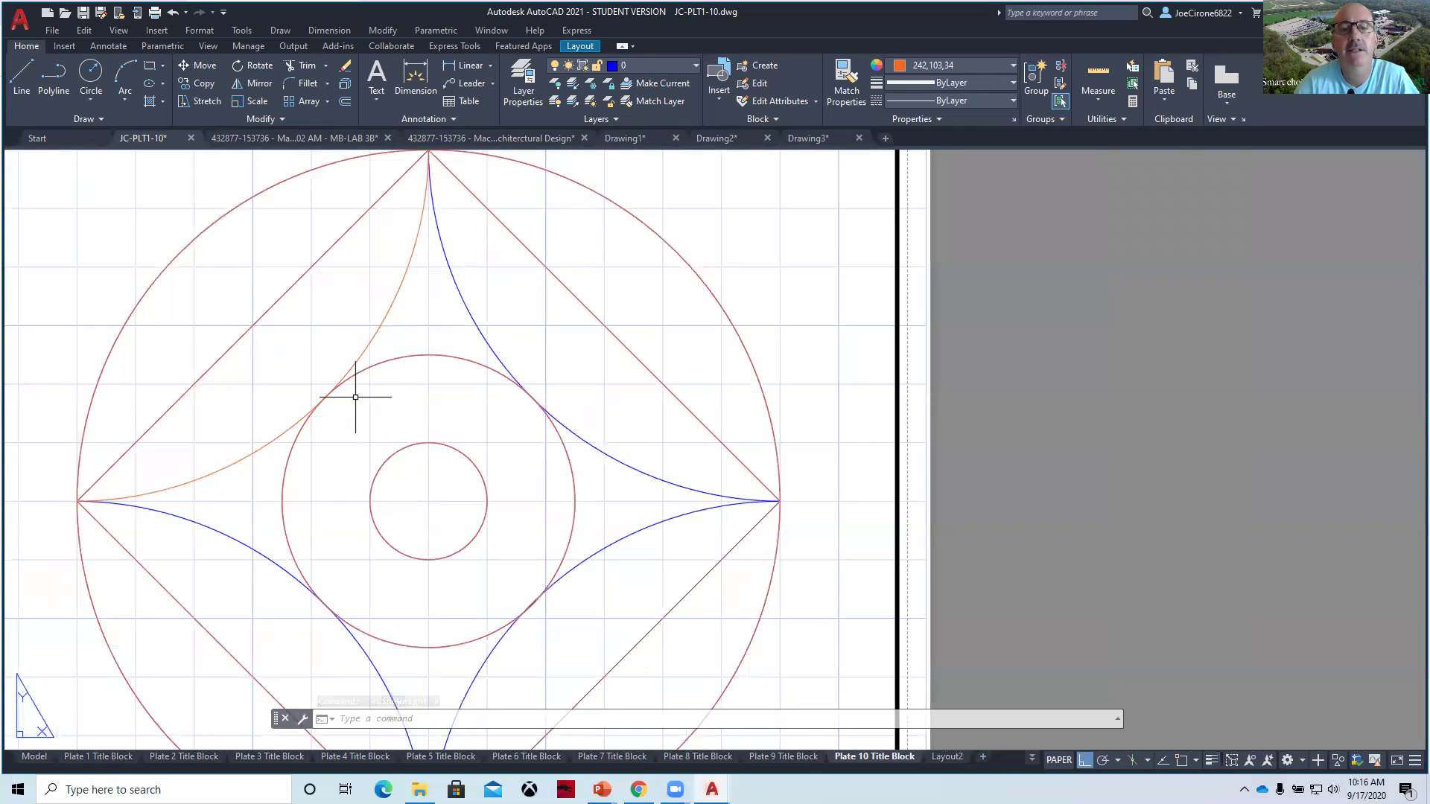
scroll(543, 620, up, 5)
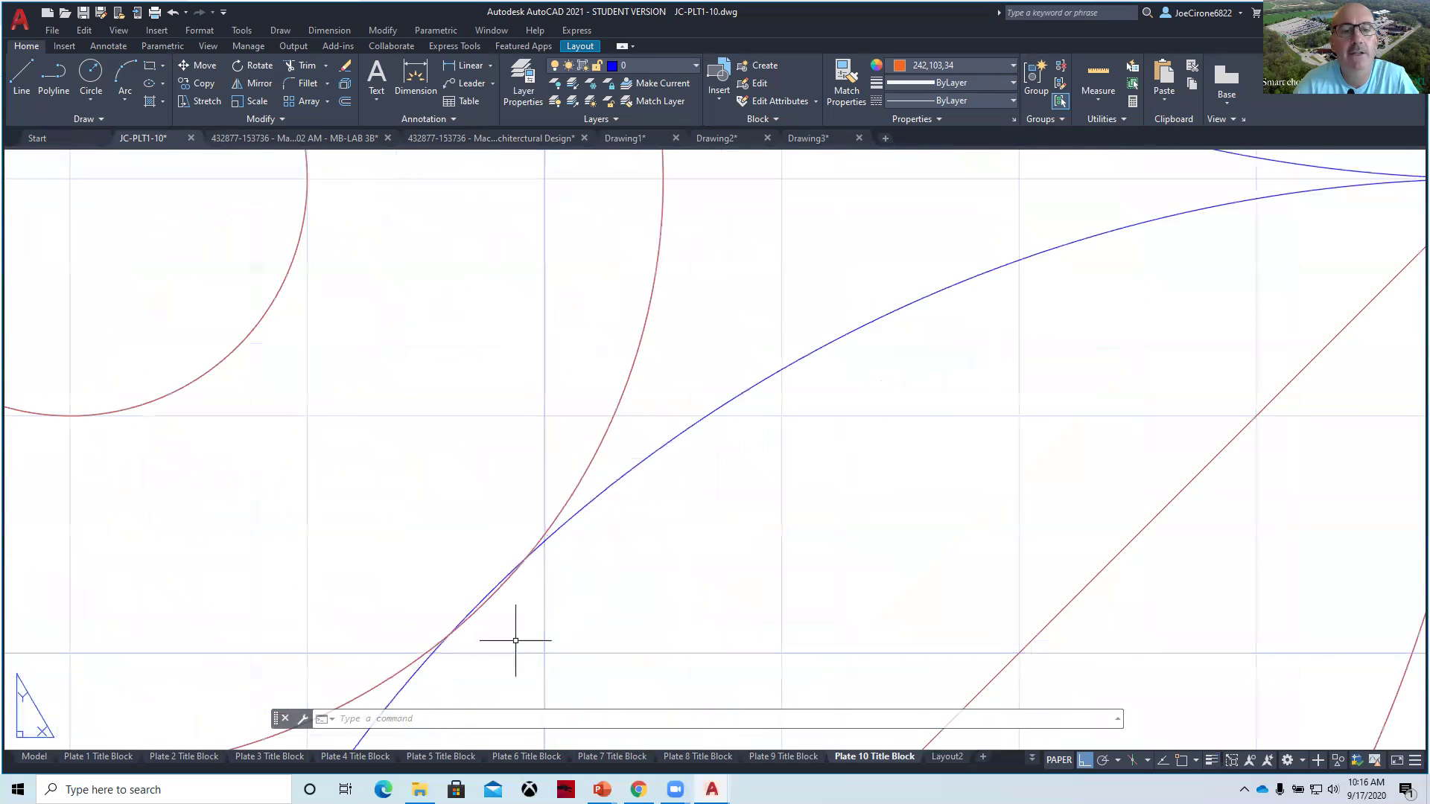
scroll(511, 638, up, 5)
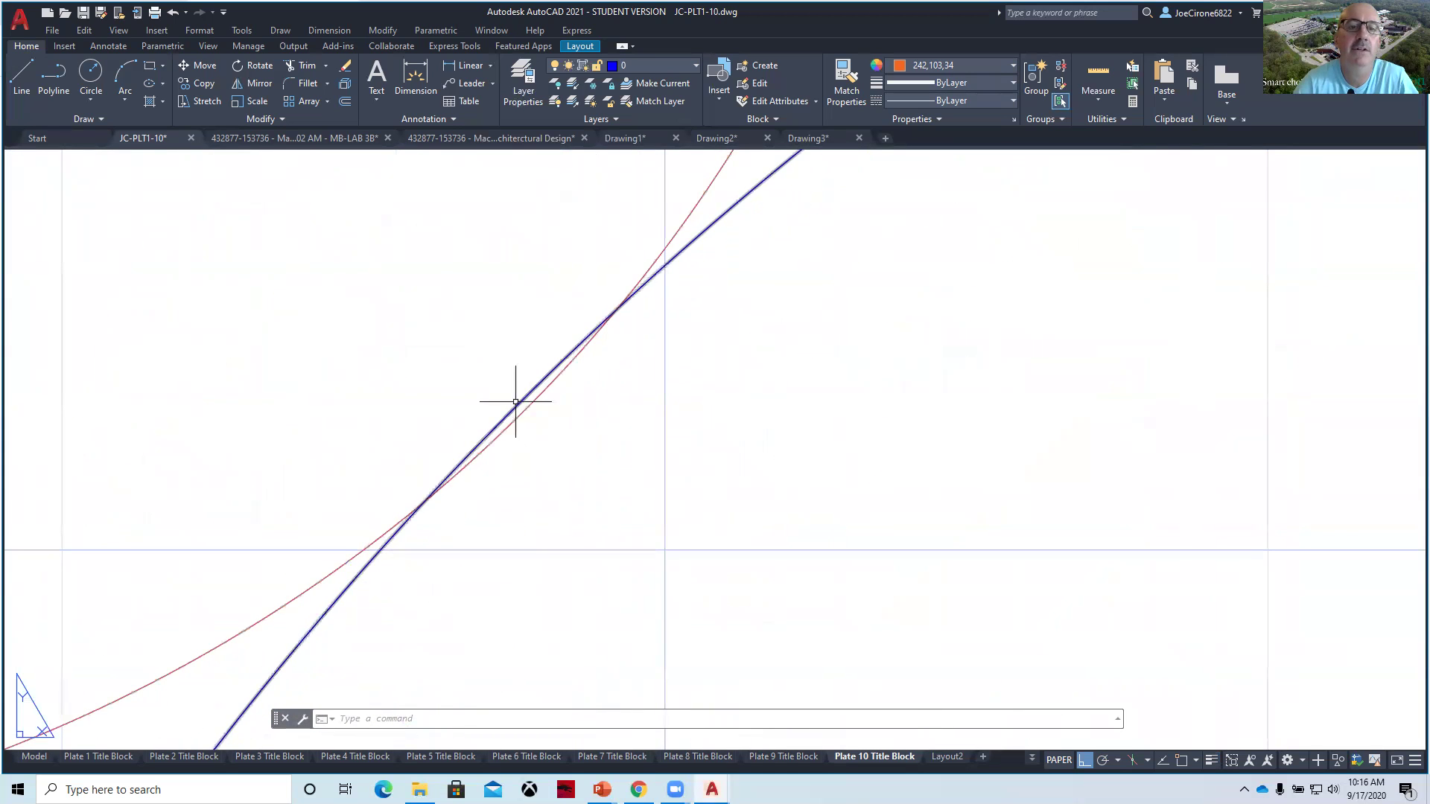
scroll(525, 405, down, 6)
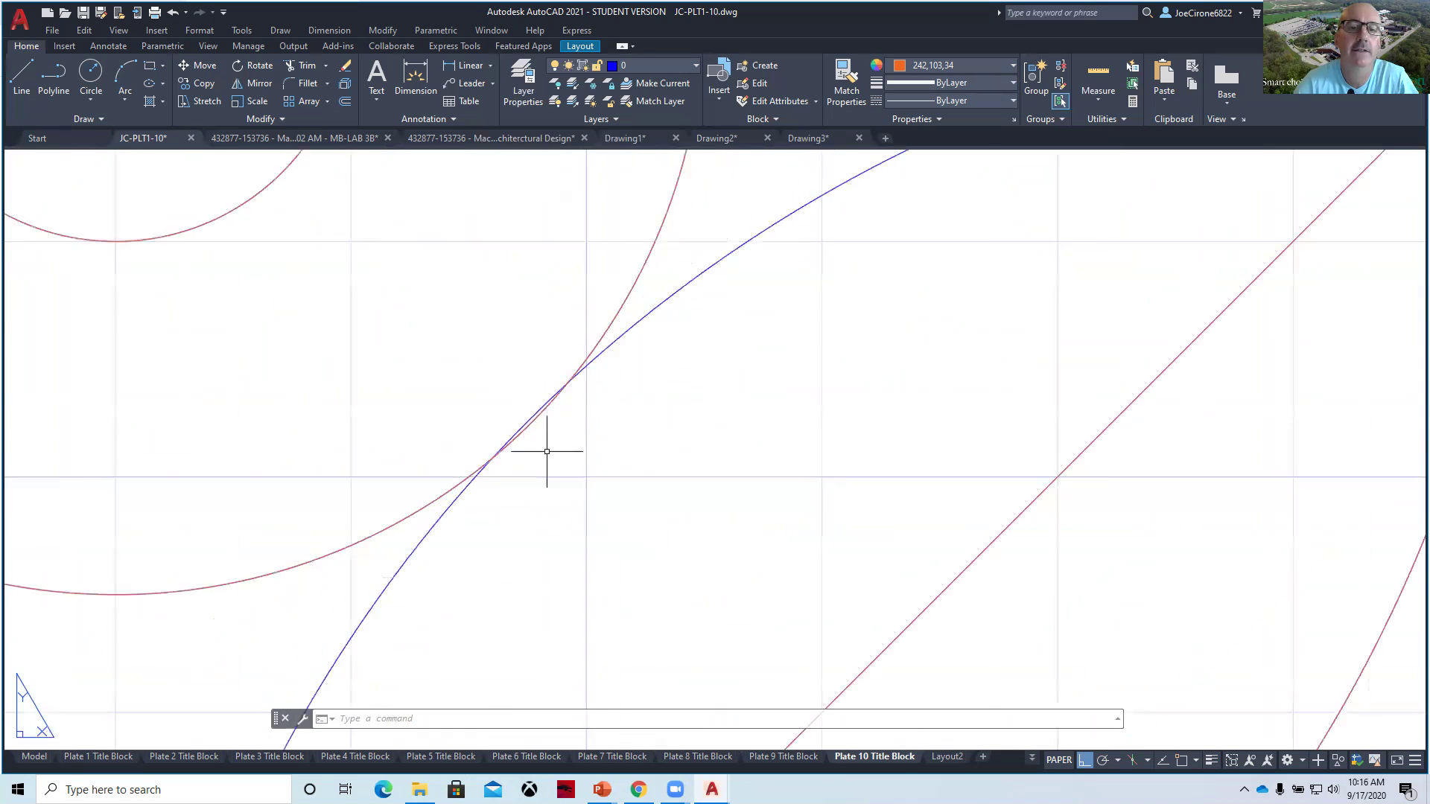
scroll(553, 483, down, 8)
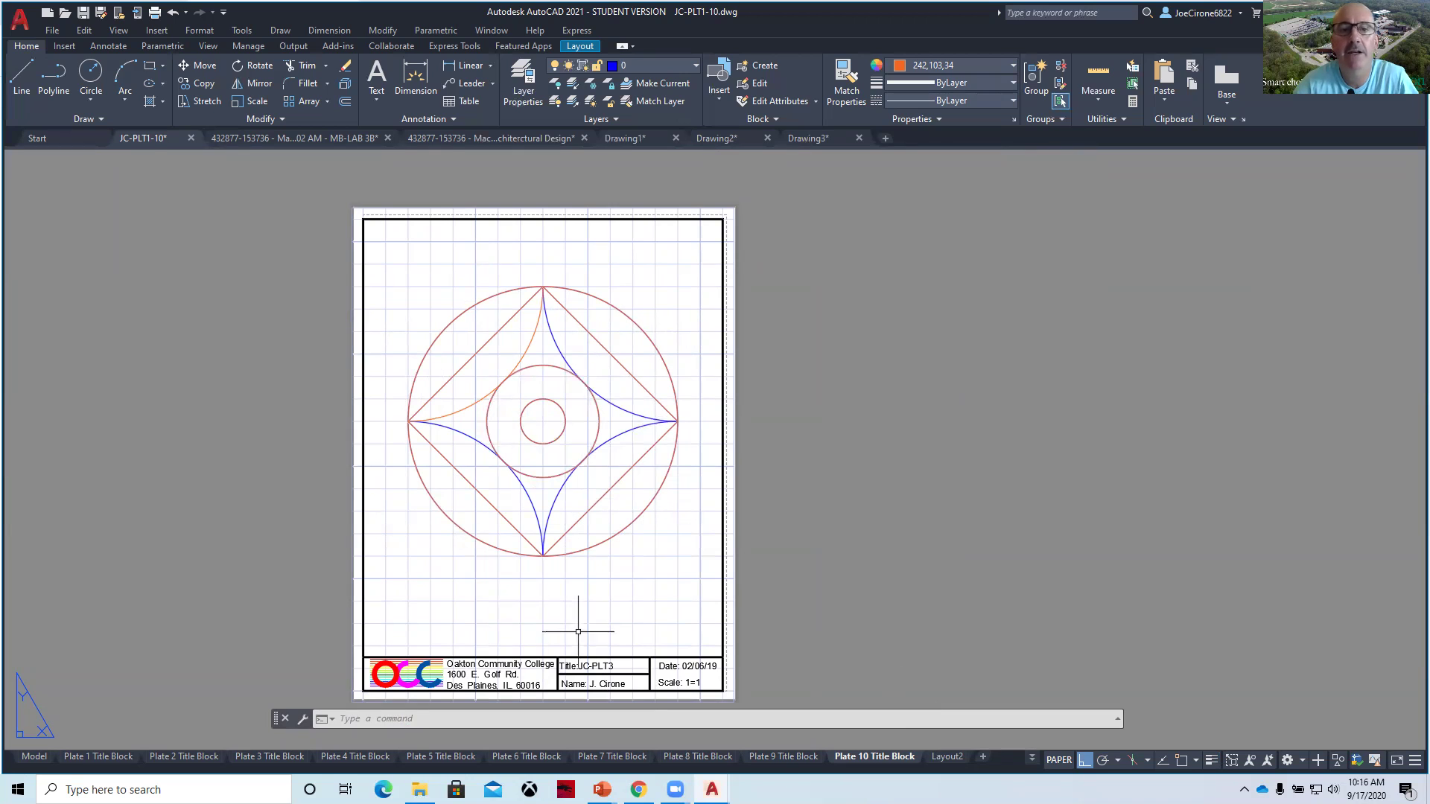
Save As JC-PLT1-10x.dwg in AutoCAD 2018 Drawing format in the CAD-116 folder.
scroll(434, 528, down, 2)
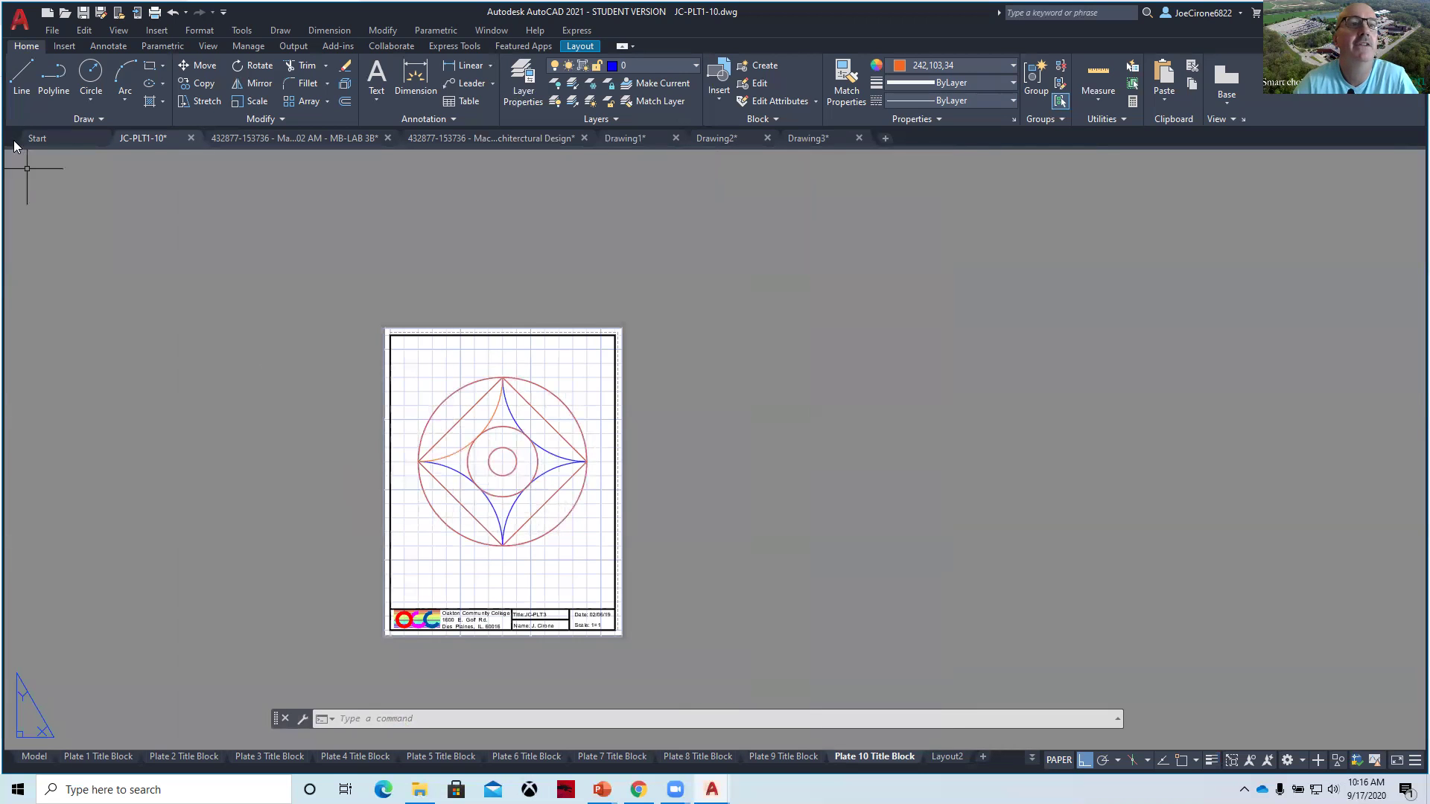
click(52, 30)
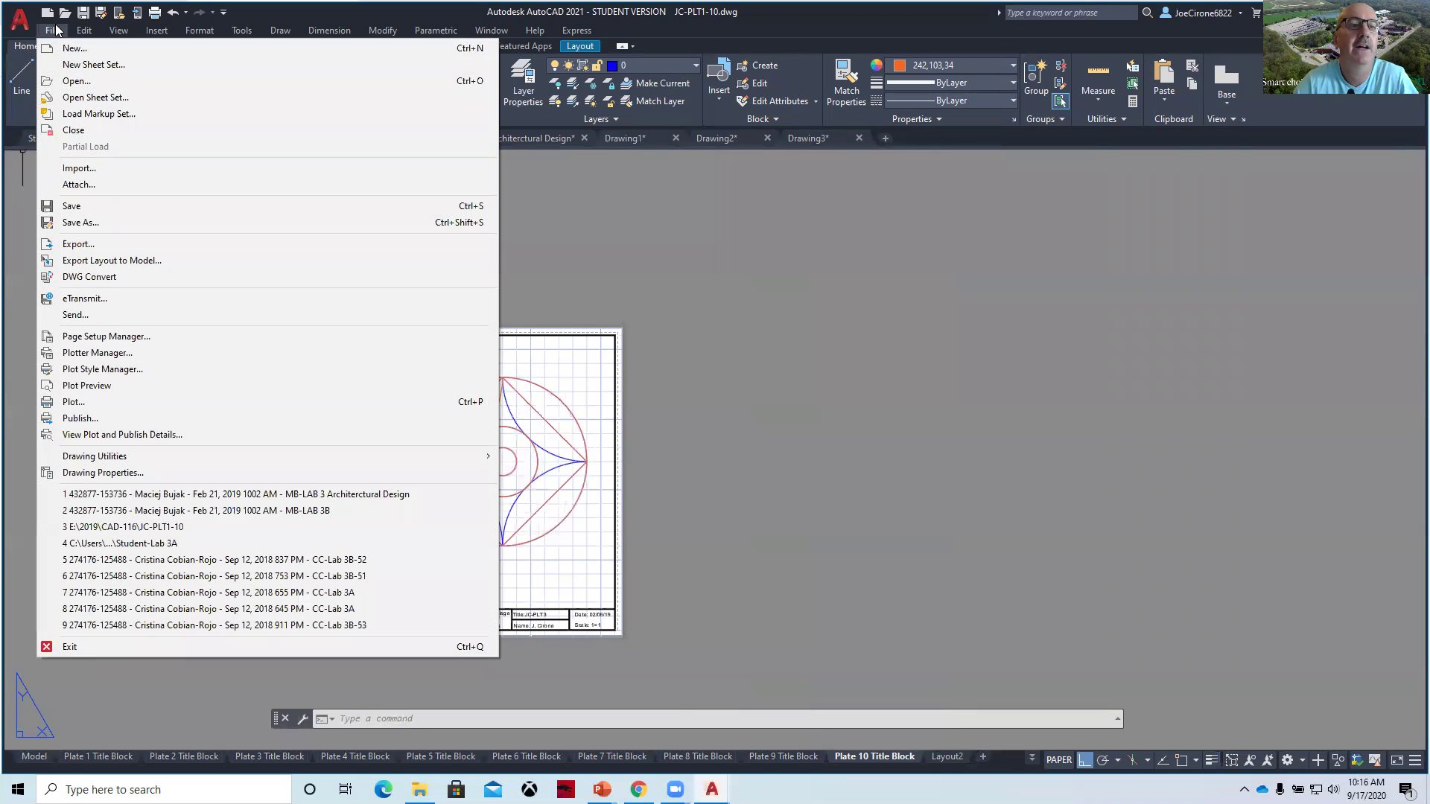
click(104, 224)
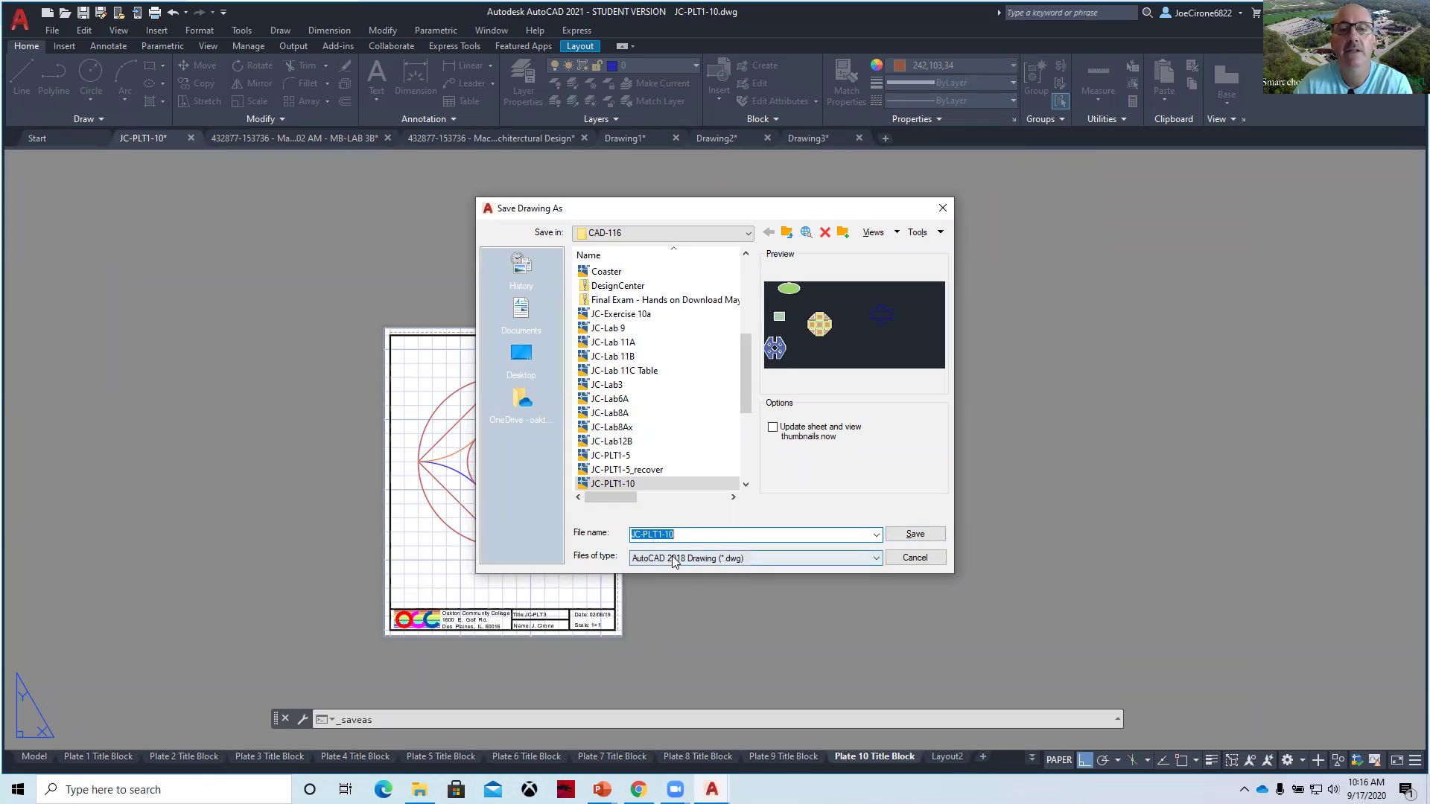
click(691, 536)
text(x)
click(915, 535)
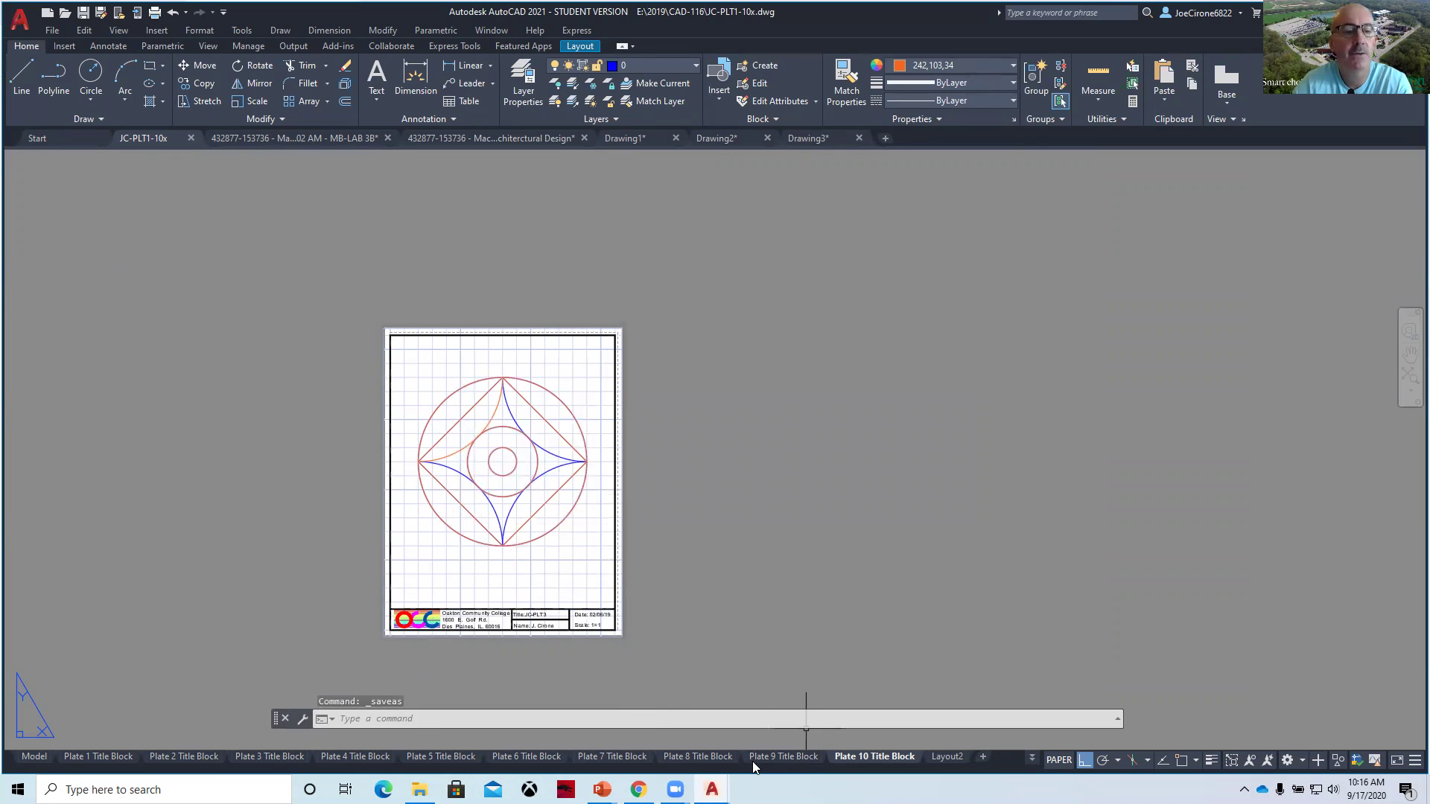
Copy the Plate 3 Title Block layout to the end of the layout tabs, then view Layout2.
mouse_move(266, 759)
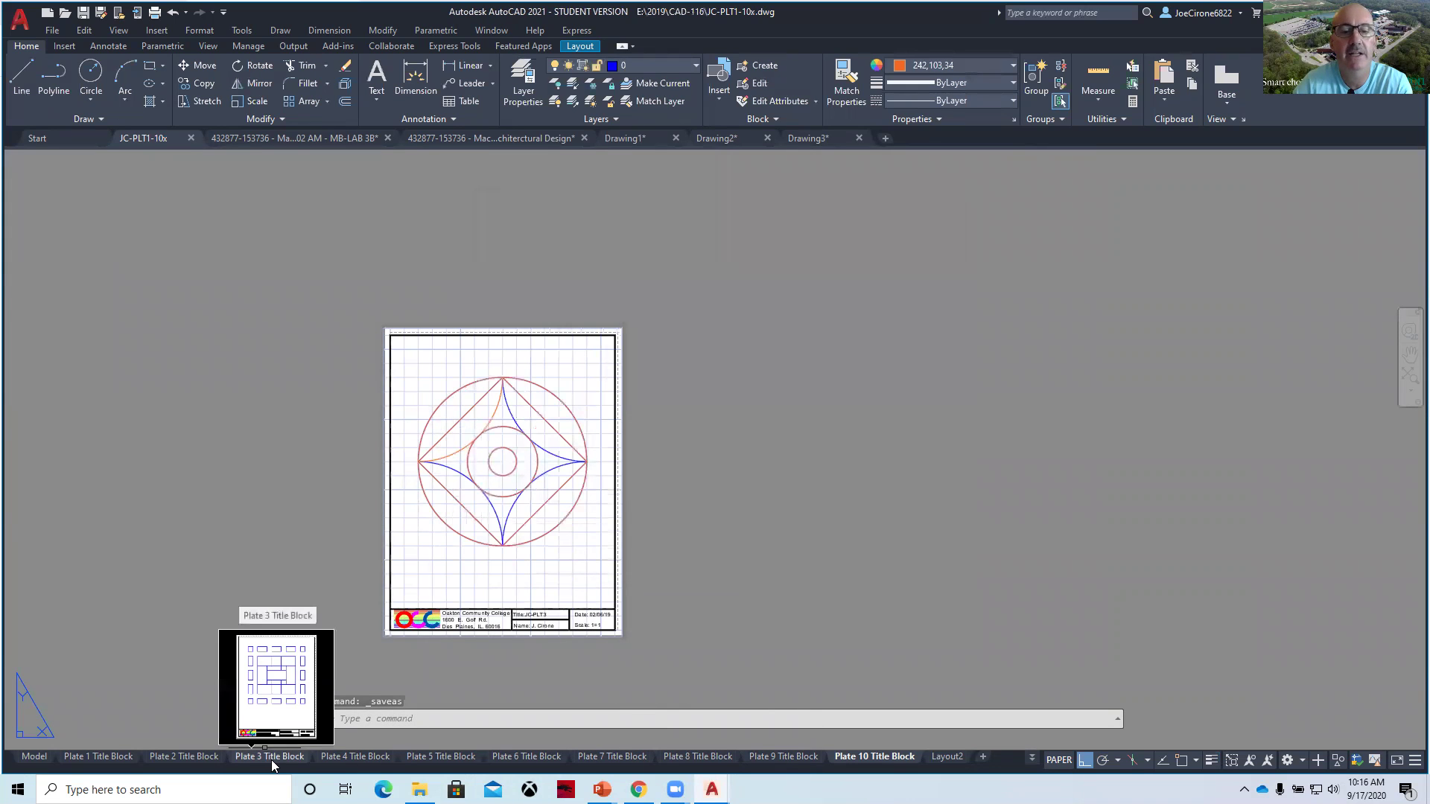
click(268, 758)
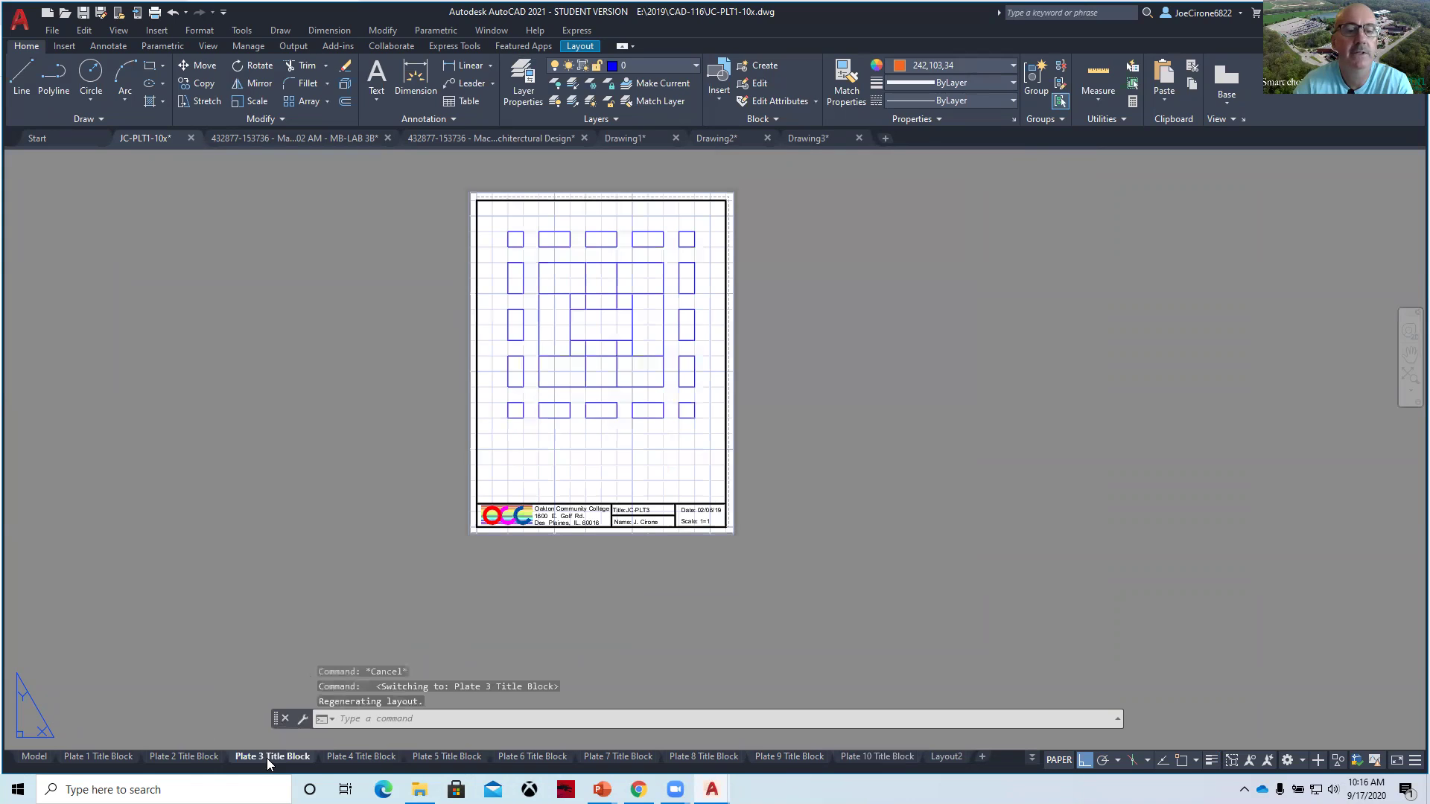
right_click(277, 760)
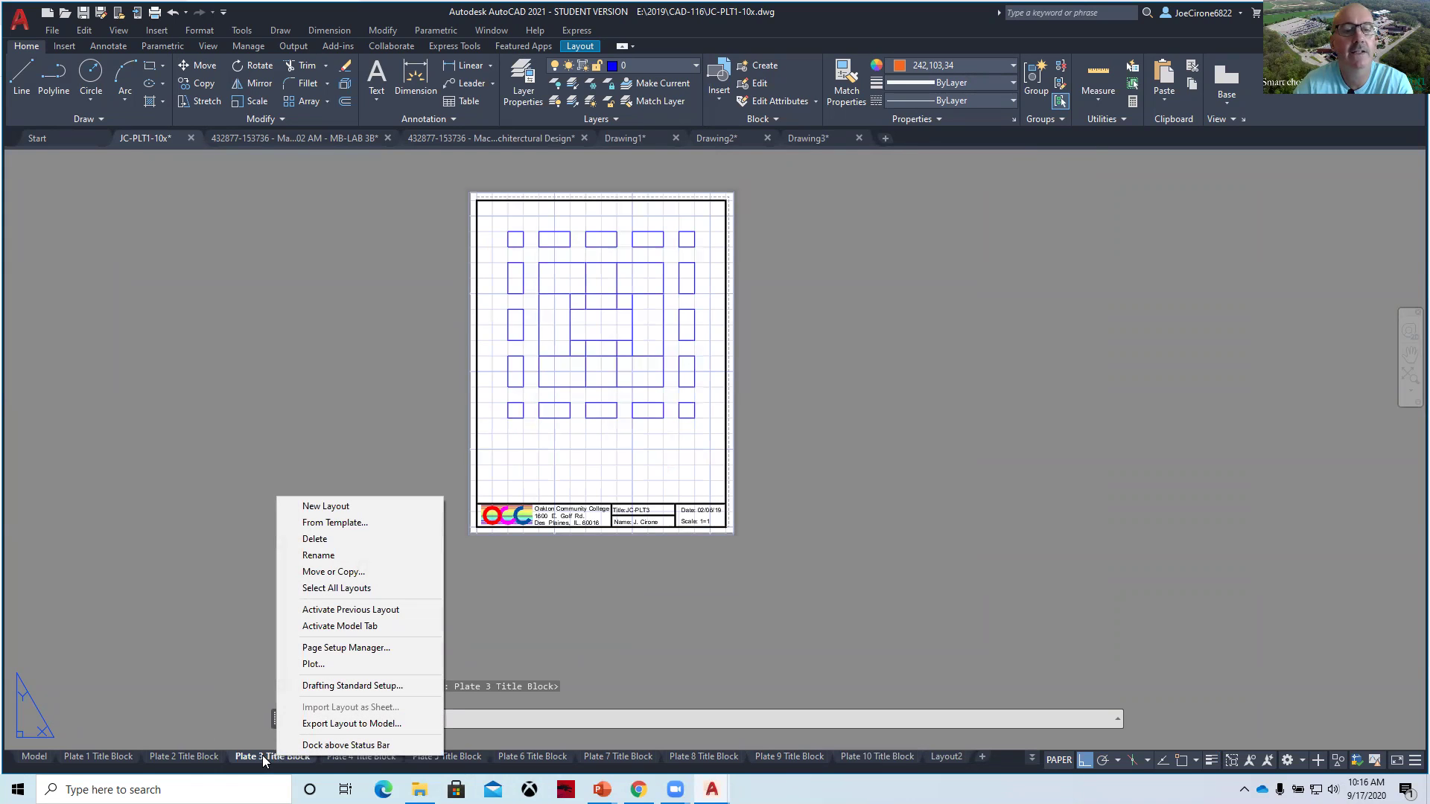
click(307, 577)
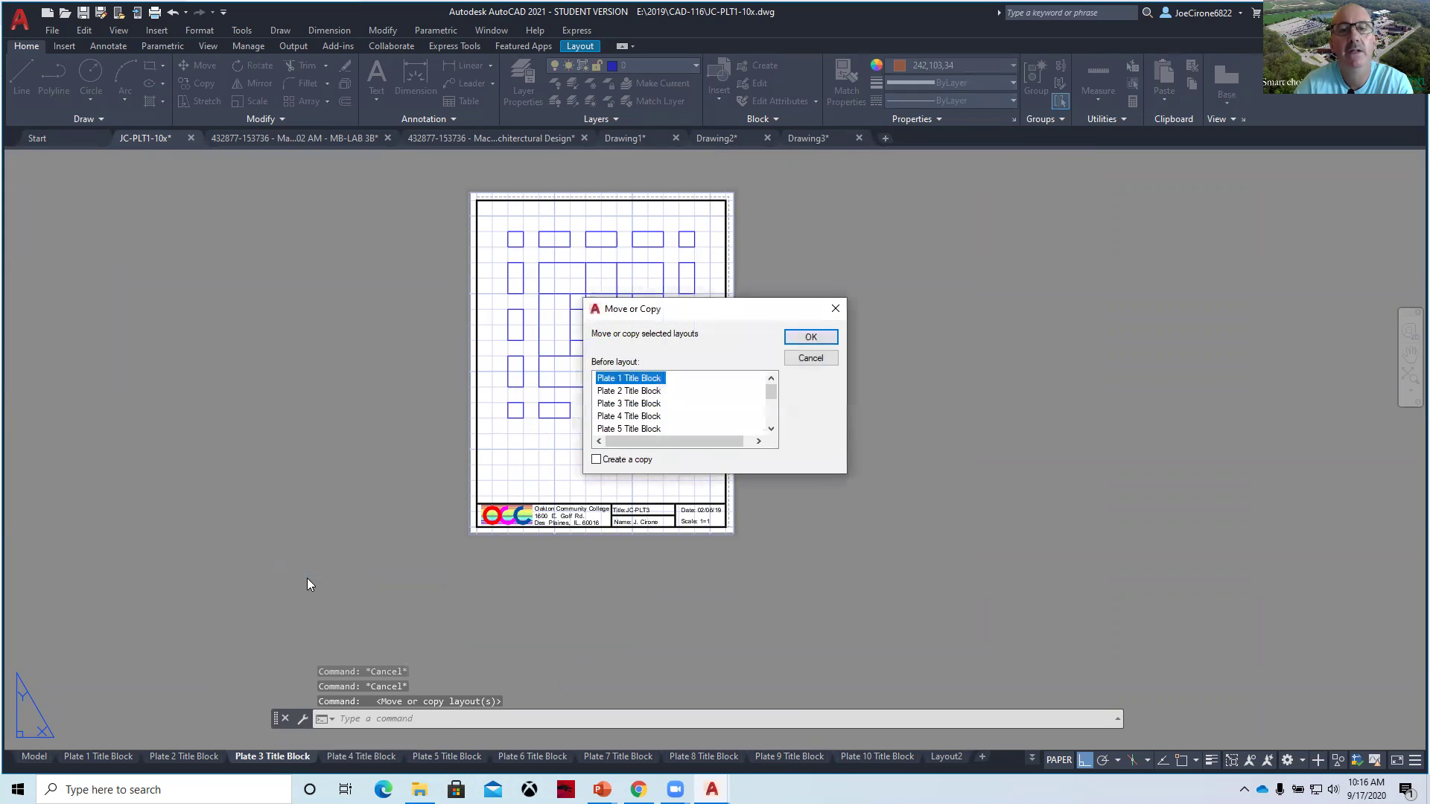
click(596, 462)
drag(772, 396, 771, 441)
click(624, 429)
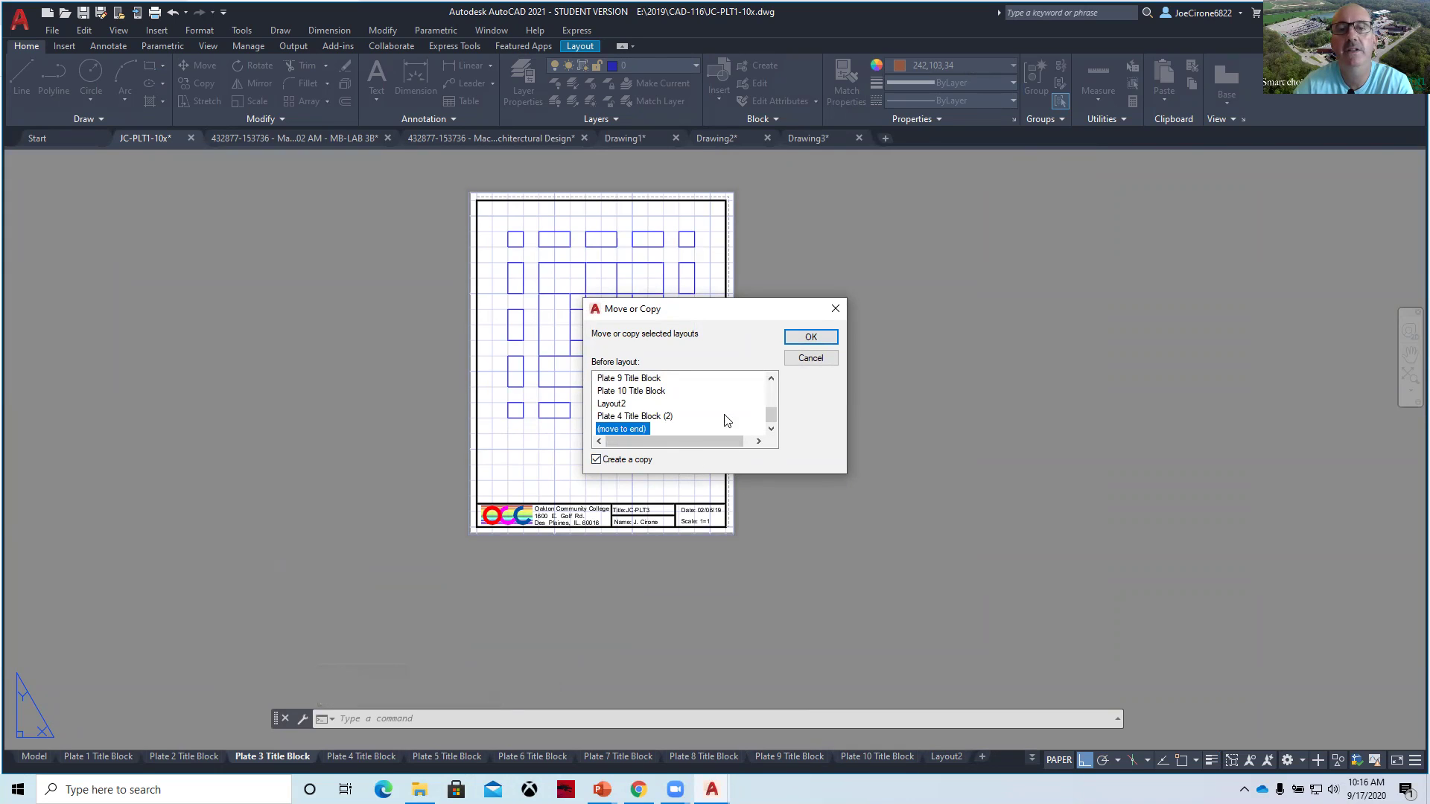
click(811, 338)
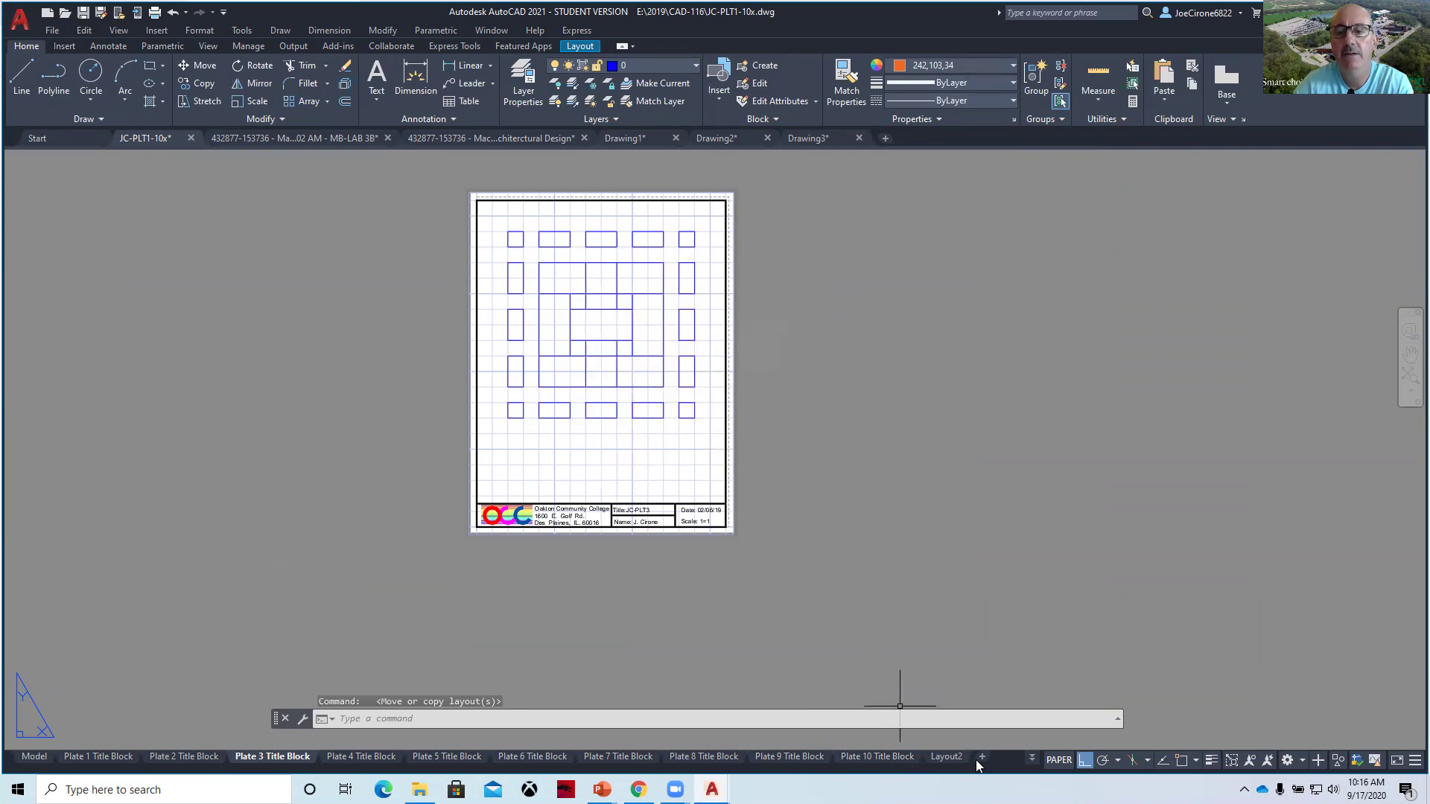
click(876, 758)
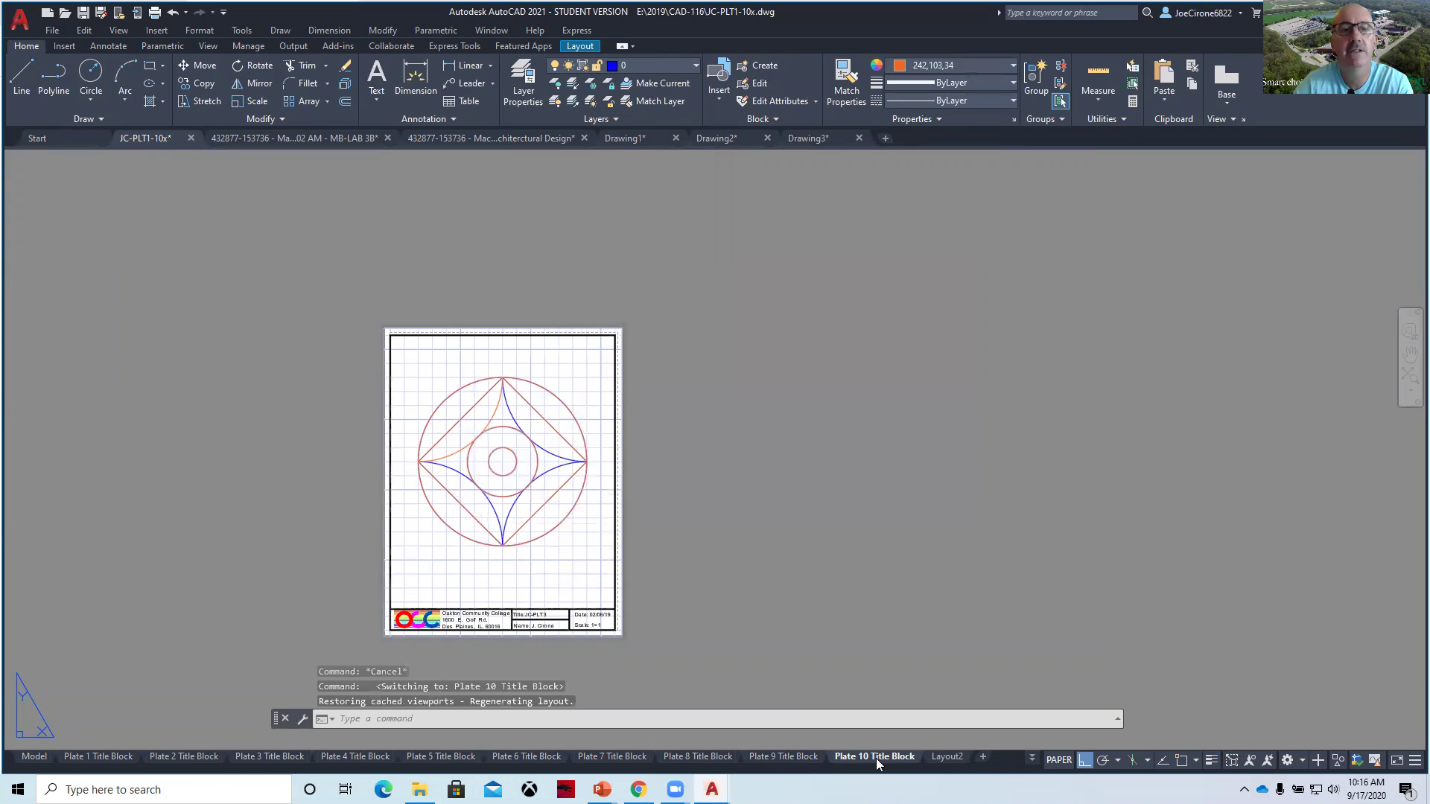
click(947, 757)
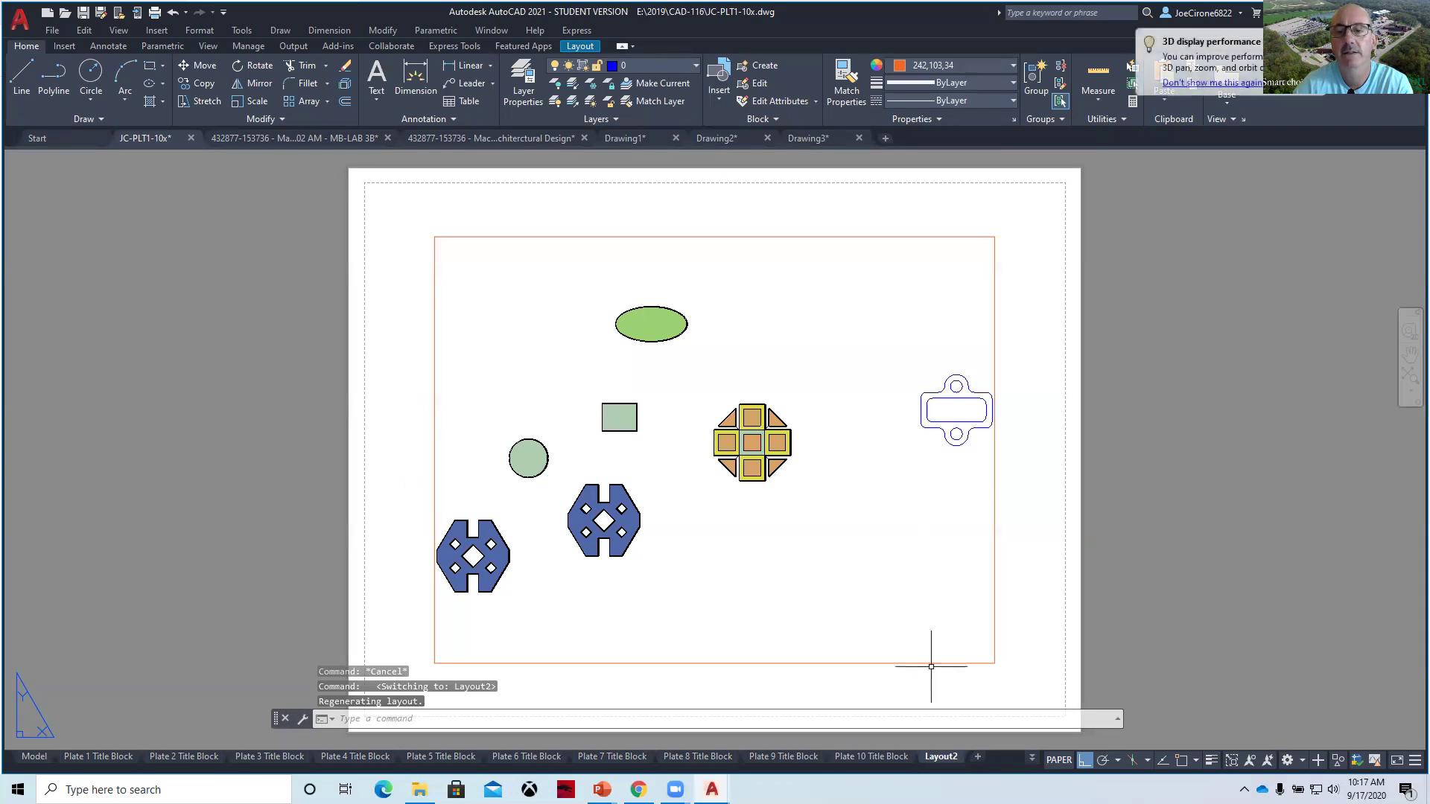
Delete the Layout2 layout and shift the Plate 4 Title Block (2) sheet into view.
right_click(941, 756)
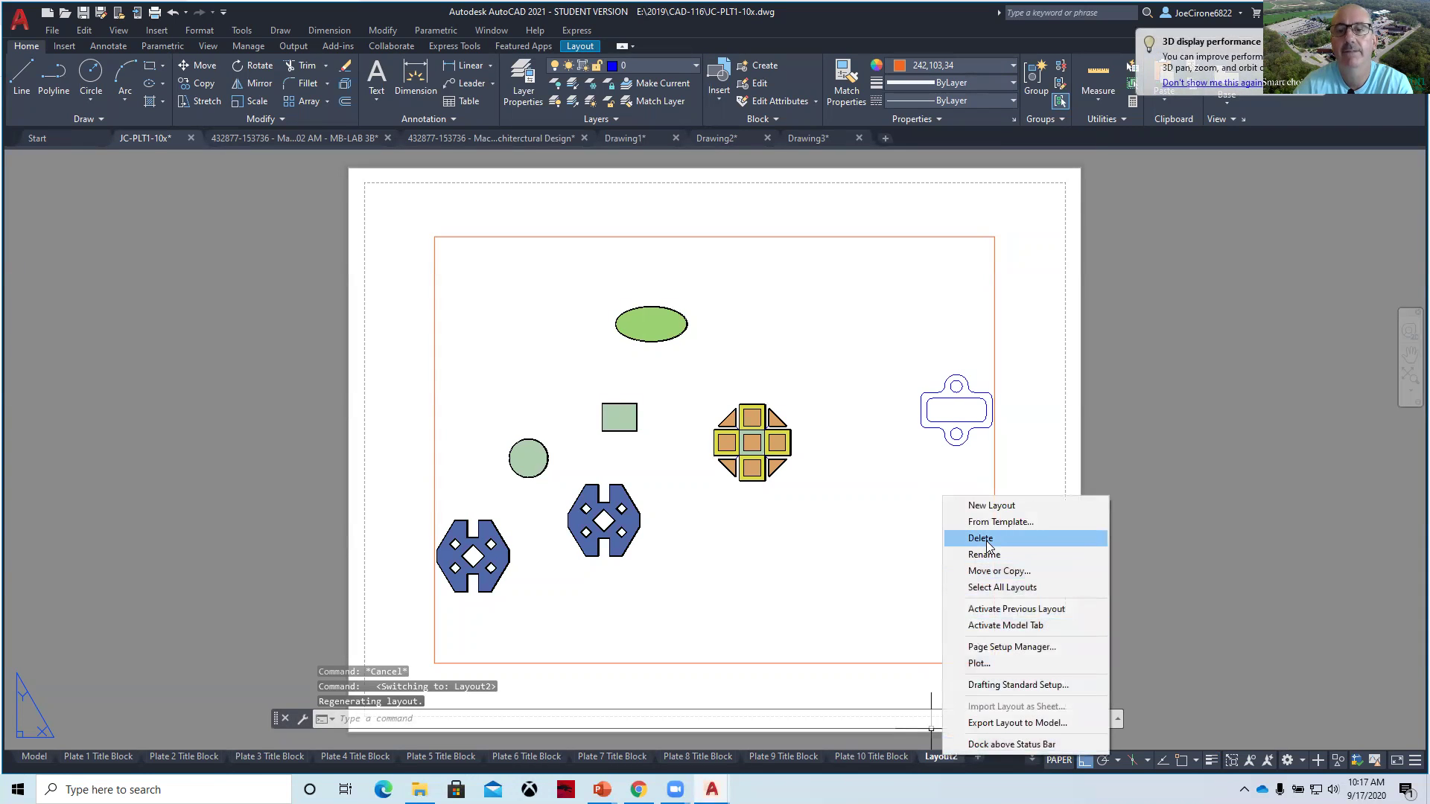
click(984, 543)
click(732, 444)
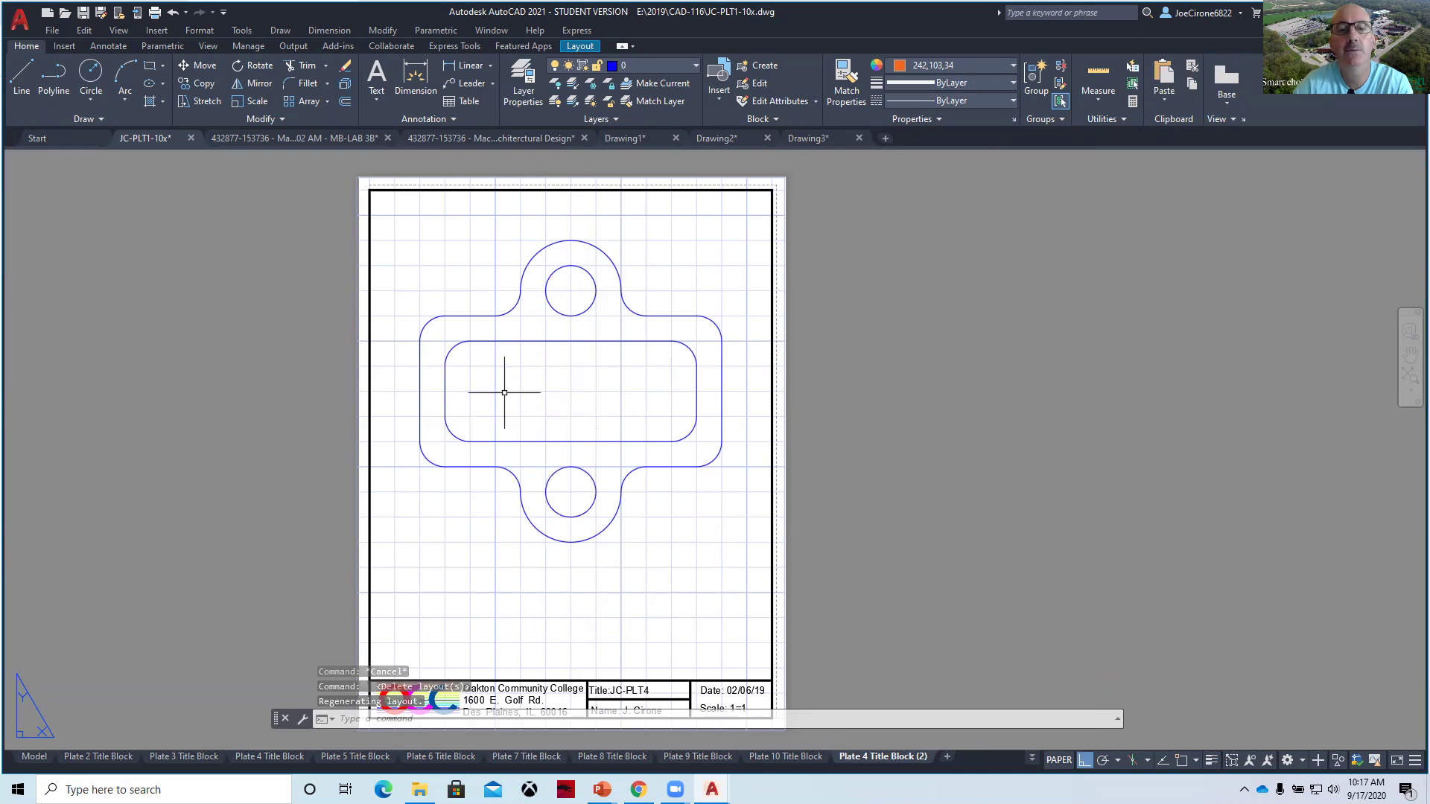
mouse_move(552, 456)
middle_down()
mouse_move(550, 415)
mouse_move(533, 437)
middle_up()
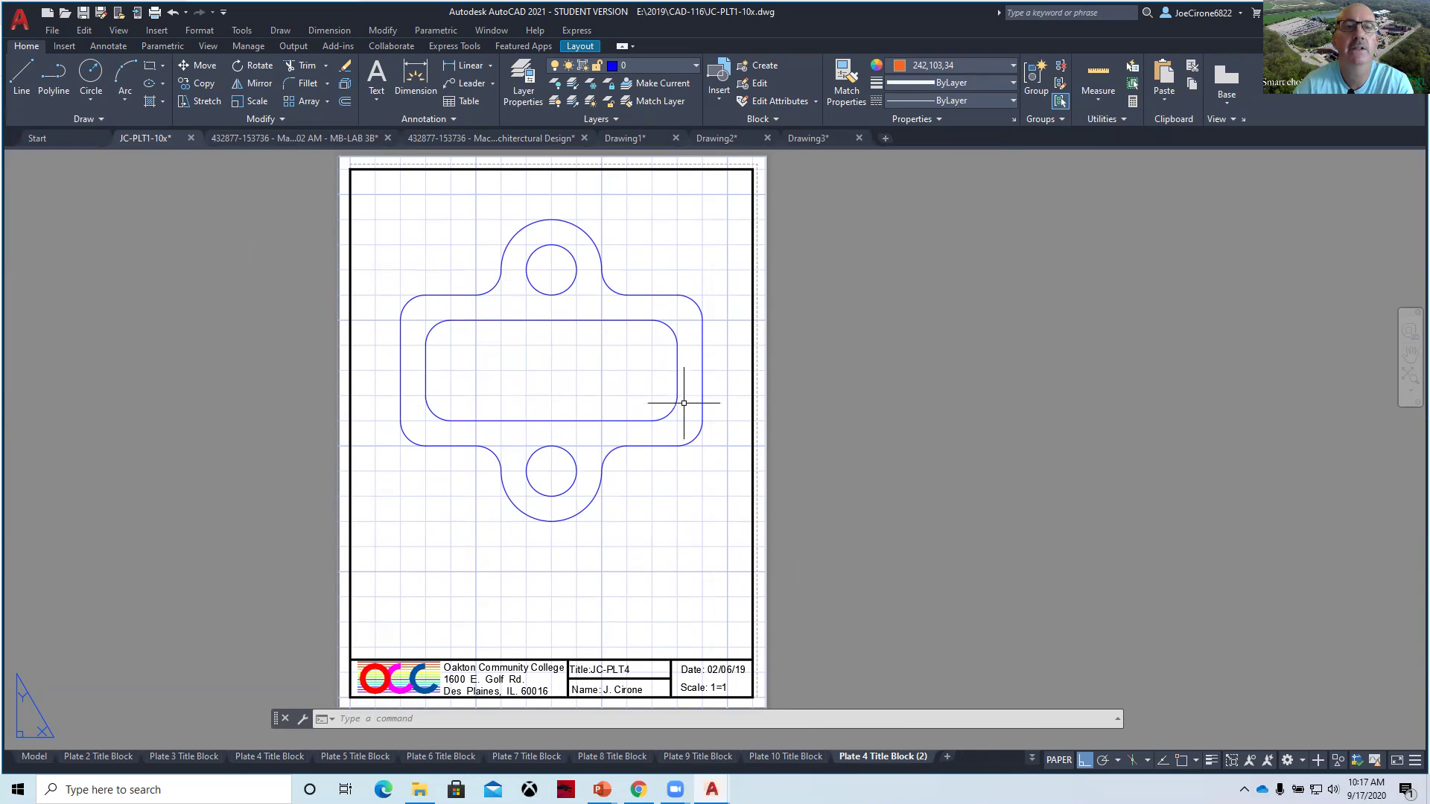
Draw one rectangle corner-to-corner over the inner slot and a second over the outer body.
click(149, 66)
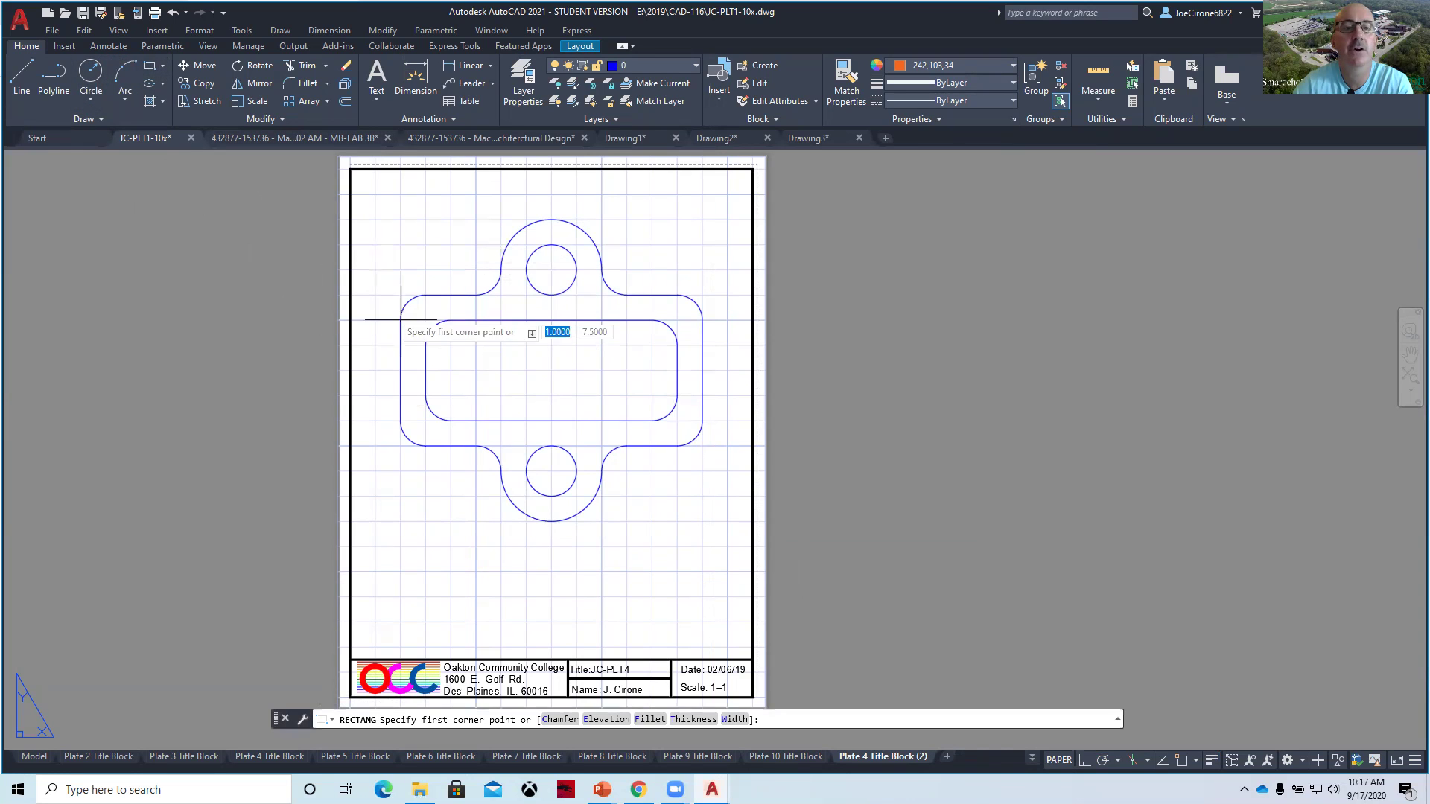
click(425, 420)
click(677, 320)
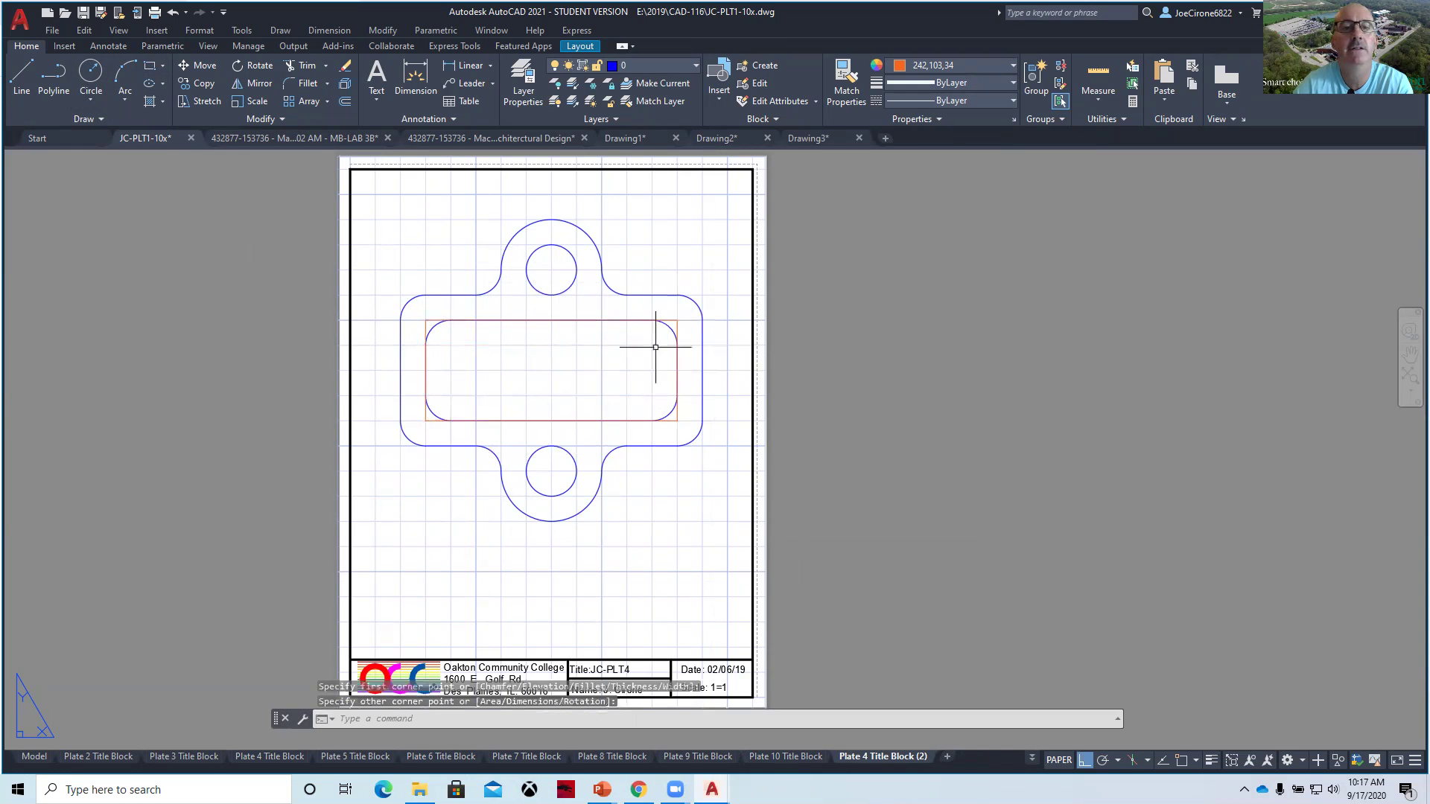
right_click(373, 231)
click(395, 237)
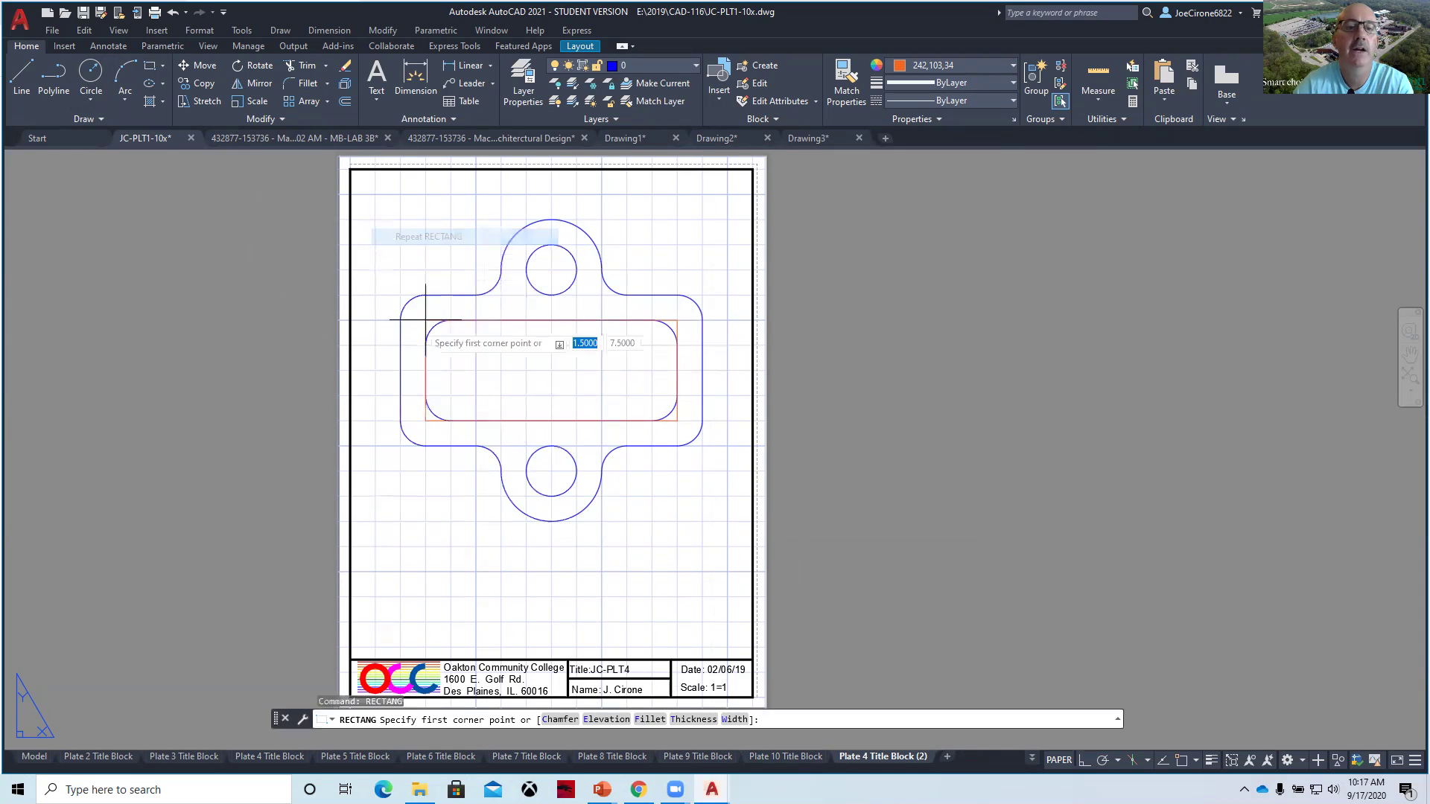
click(401, 445)
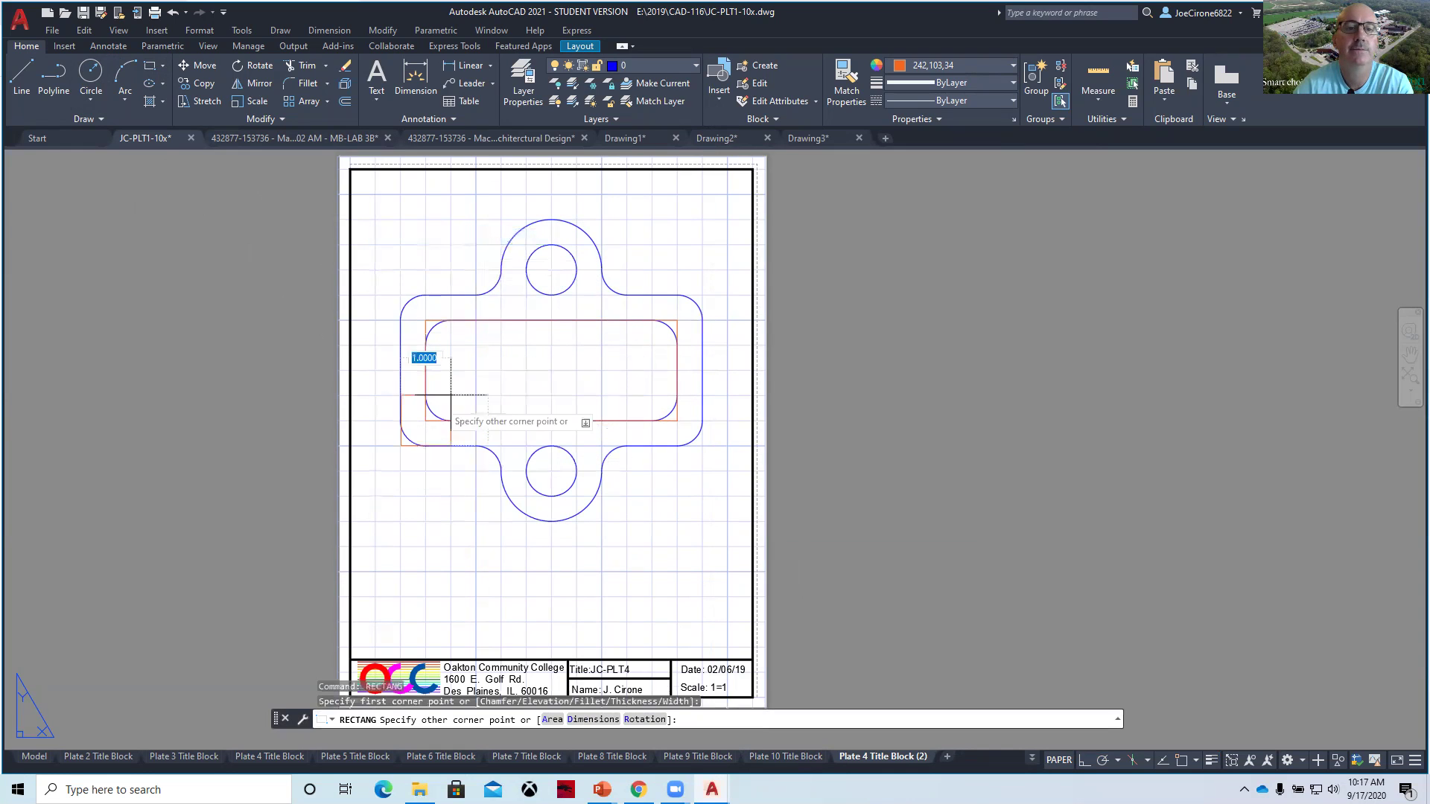
click(695, 299)
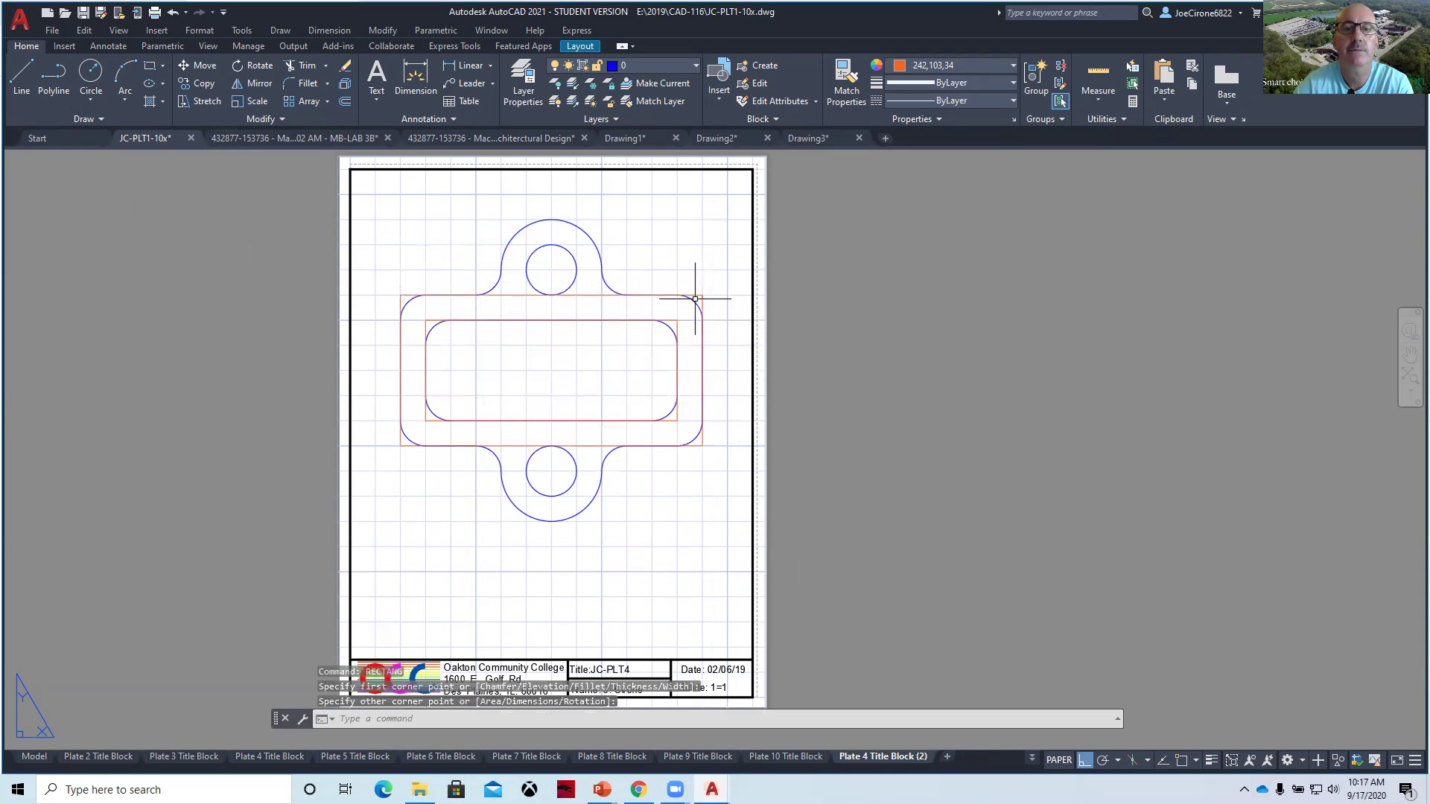
Start FILLET and set the fillet radius to 0.5000.
click(300, 86)
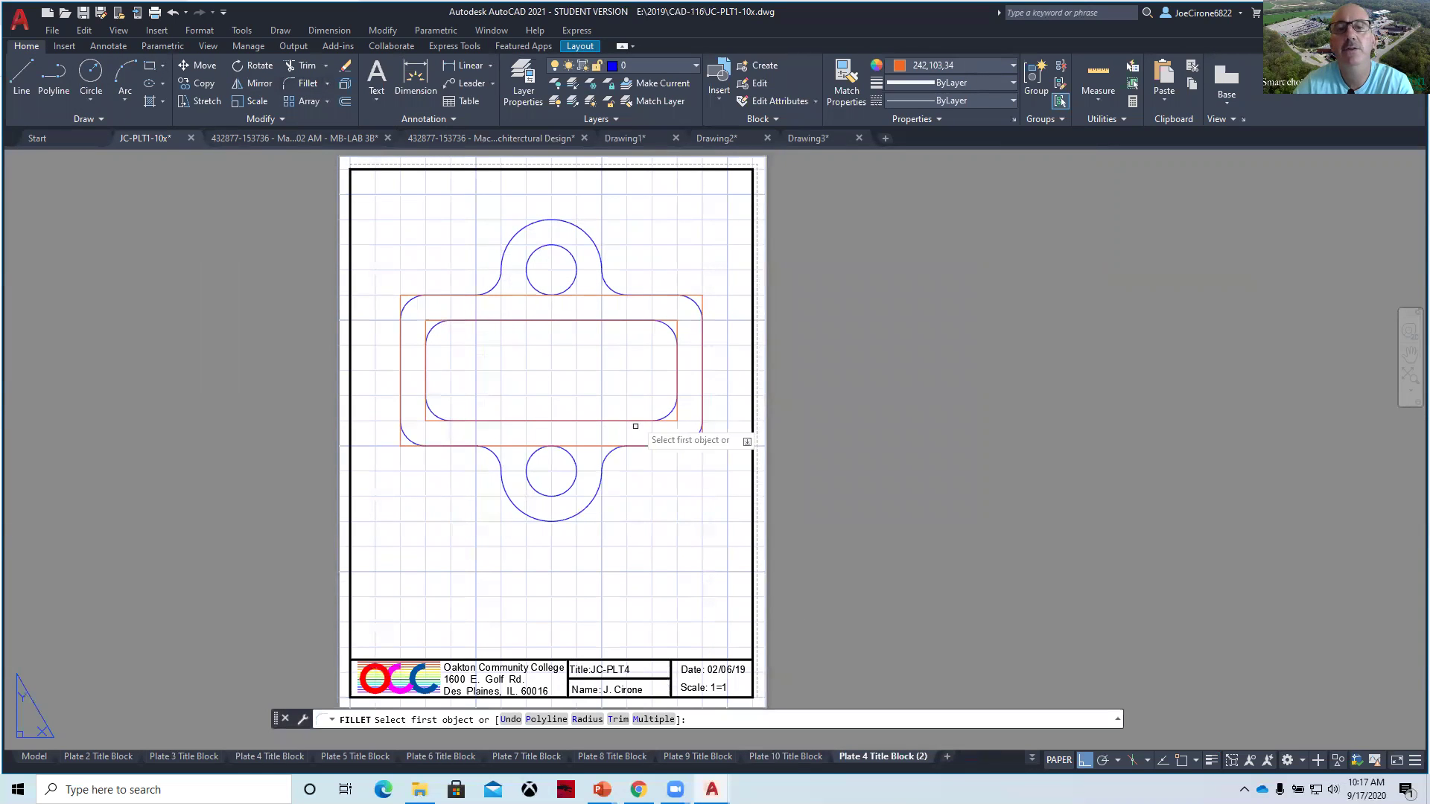
key(Down)
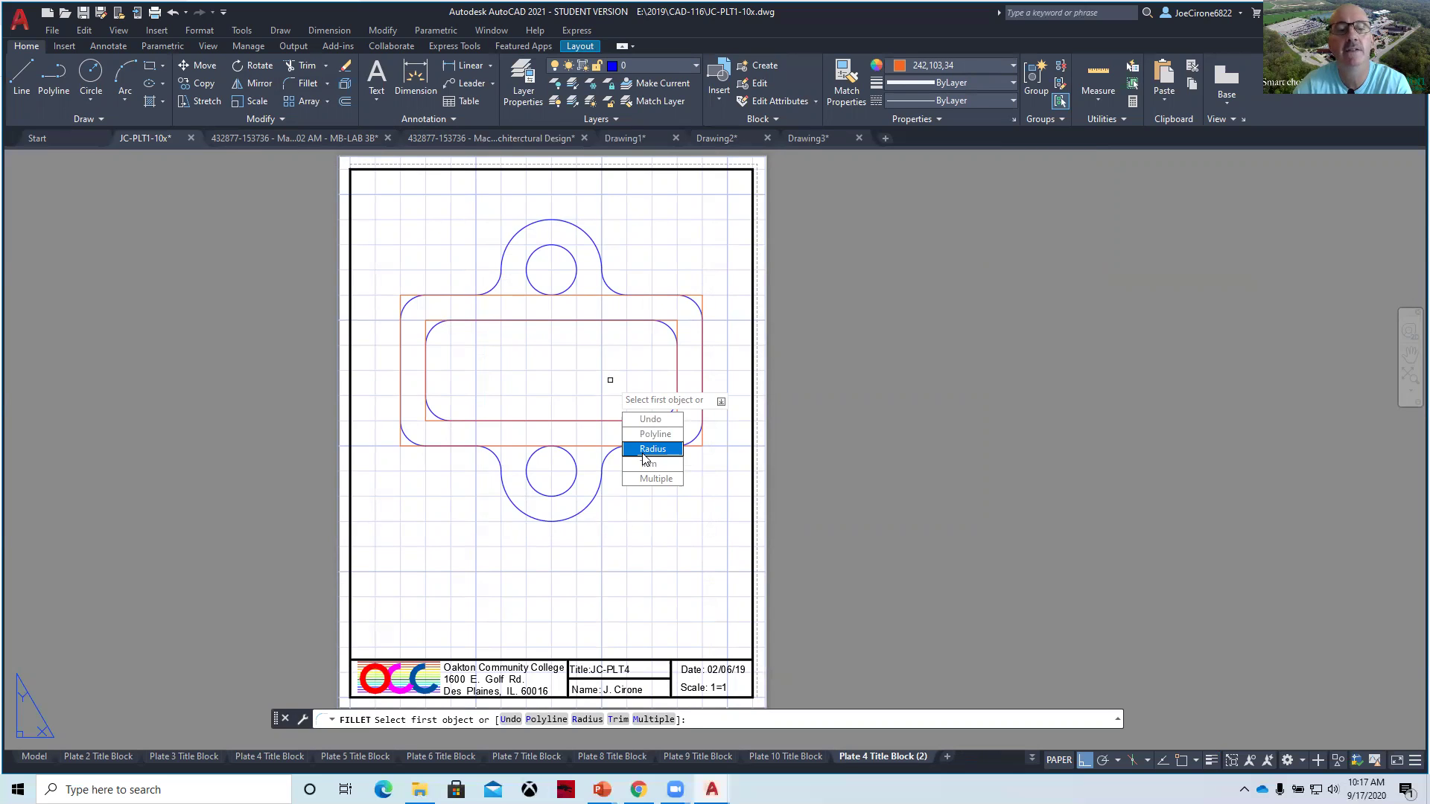
key(Escape)
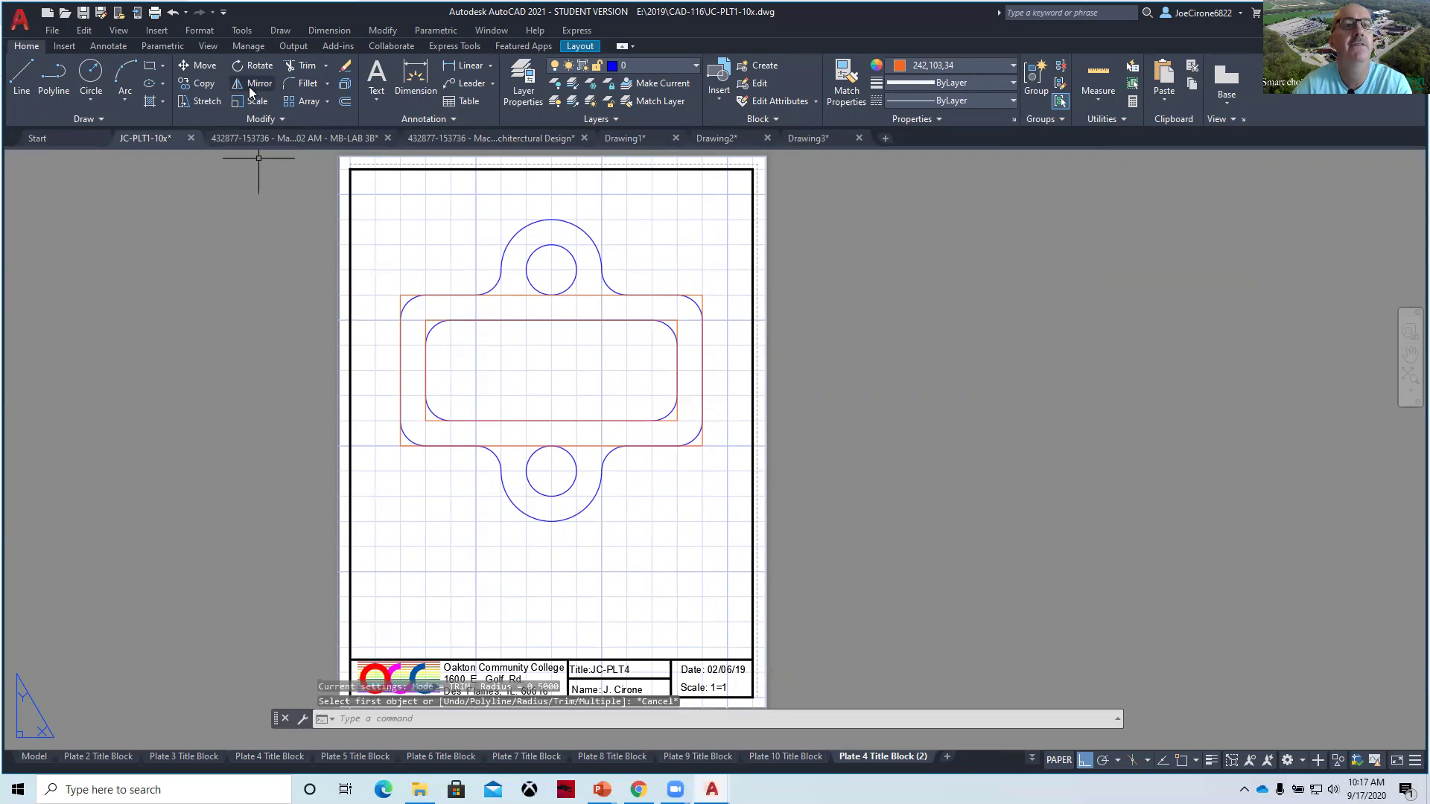
click(307, 83)
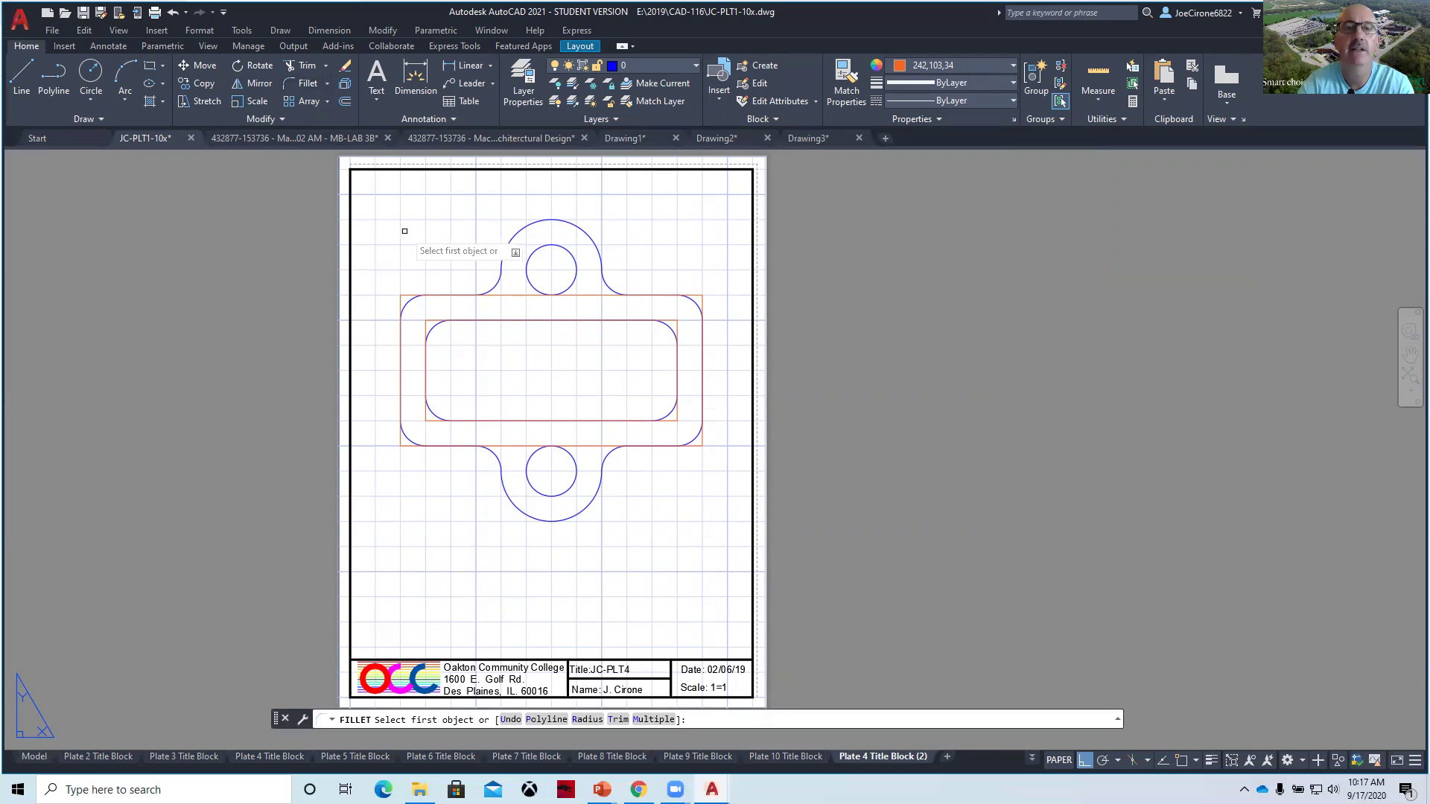
key(Down)
click(444, 302)
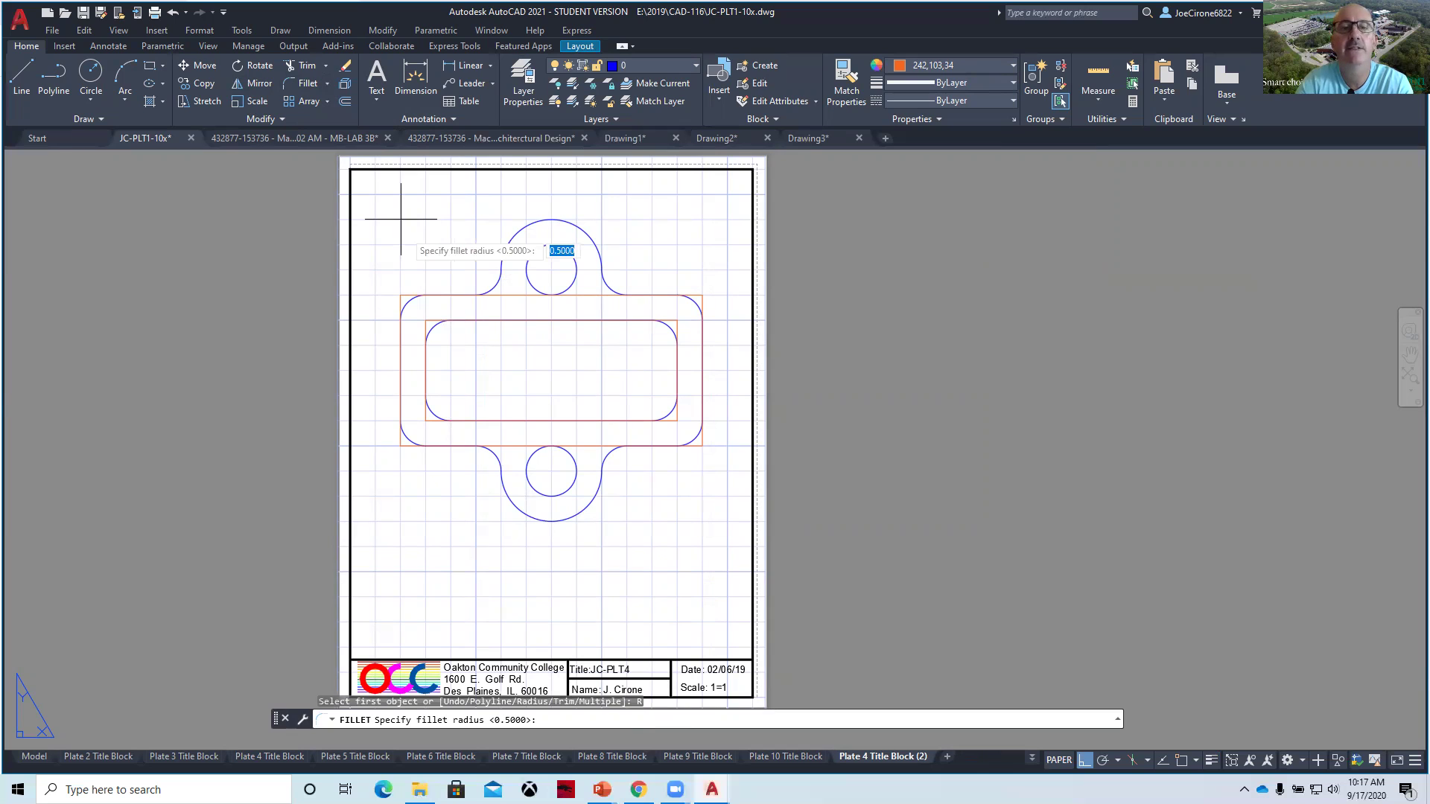
key(Return)
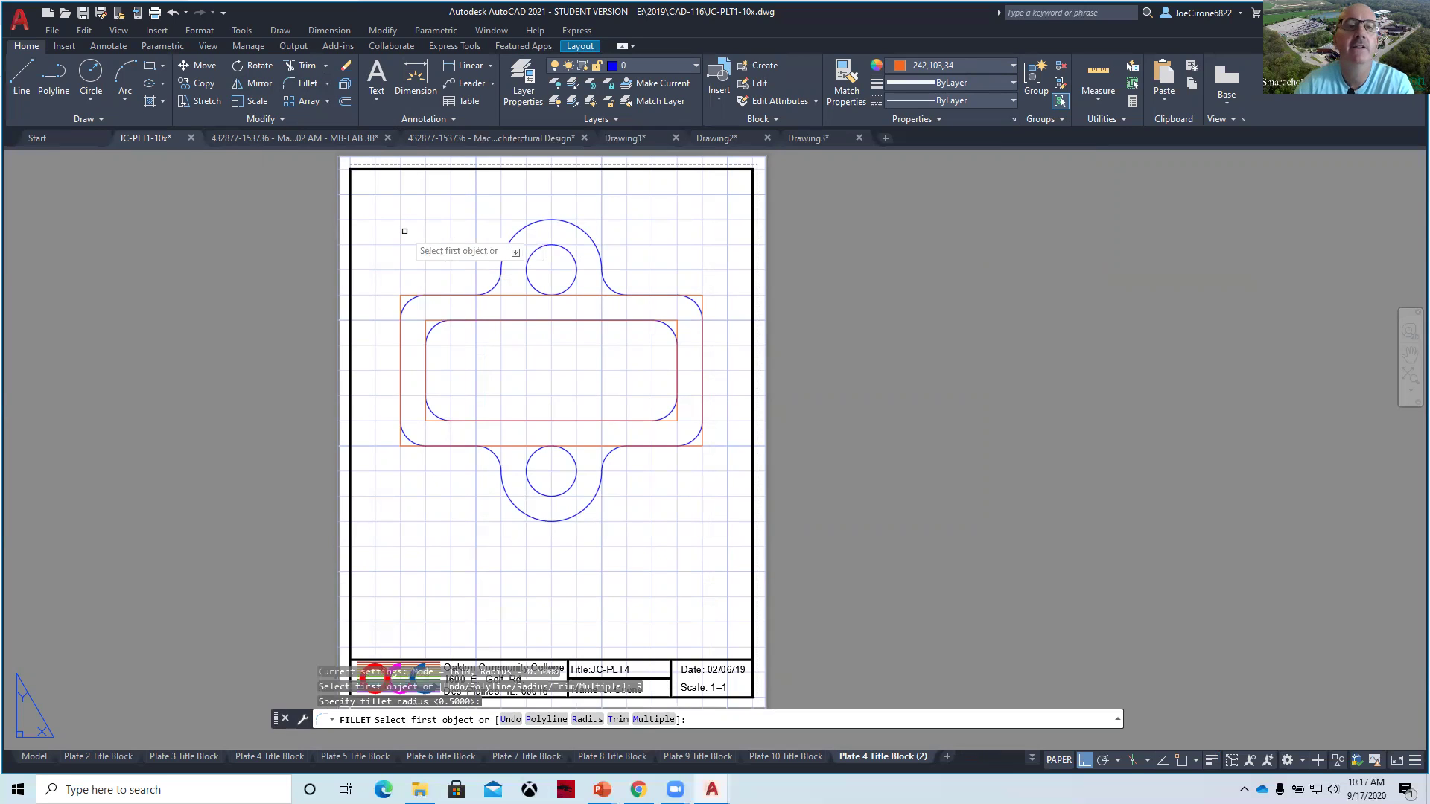
Fillet the outer outline's top-left and top-right corners at radius 0.5.
scroll(407, 320, up, 5)
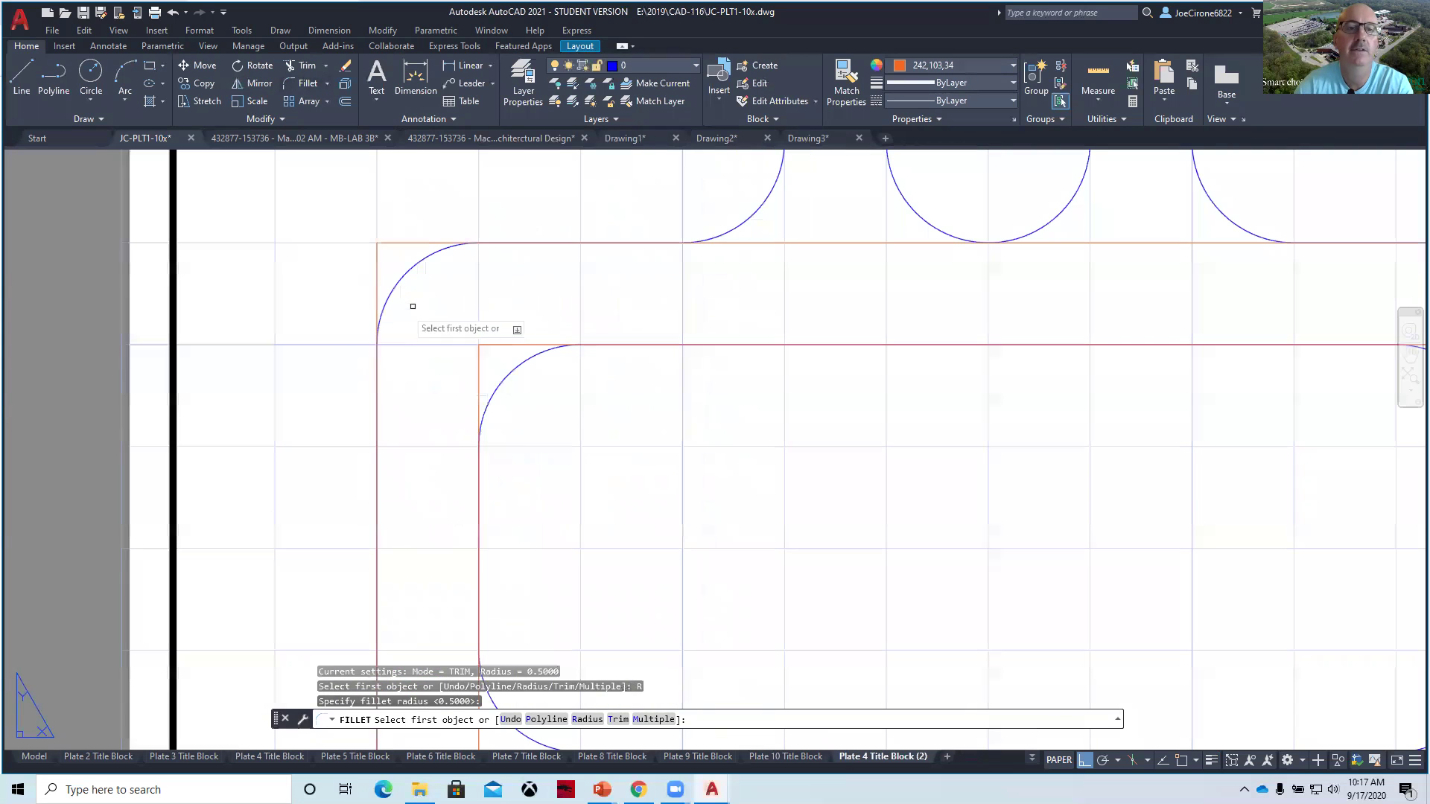
click(375, 289)
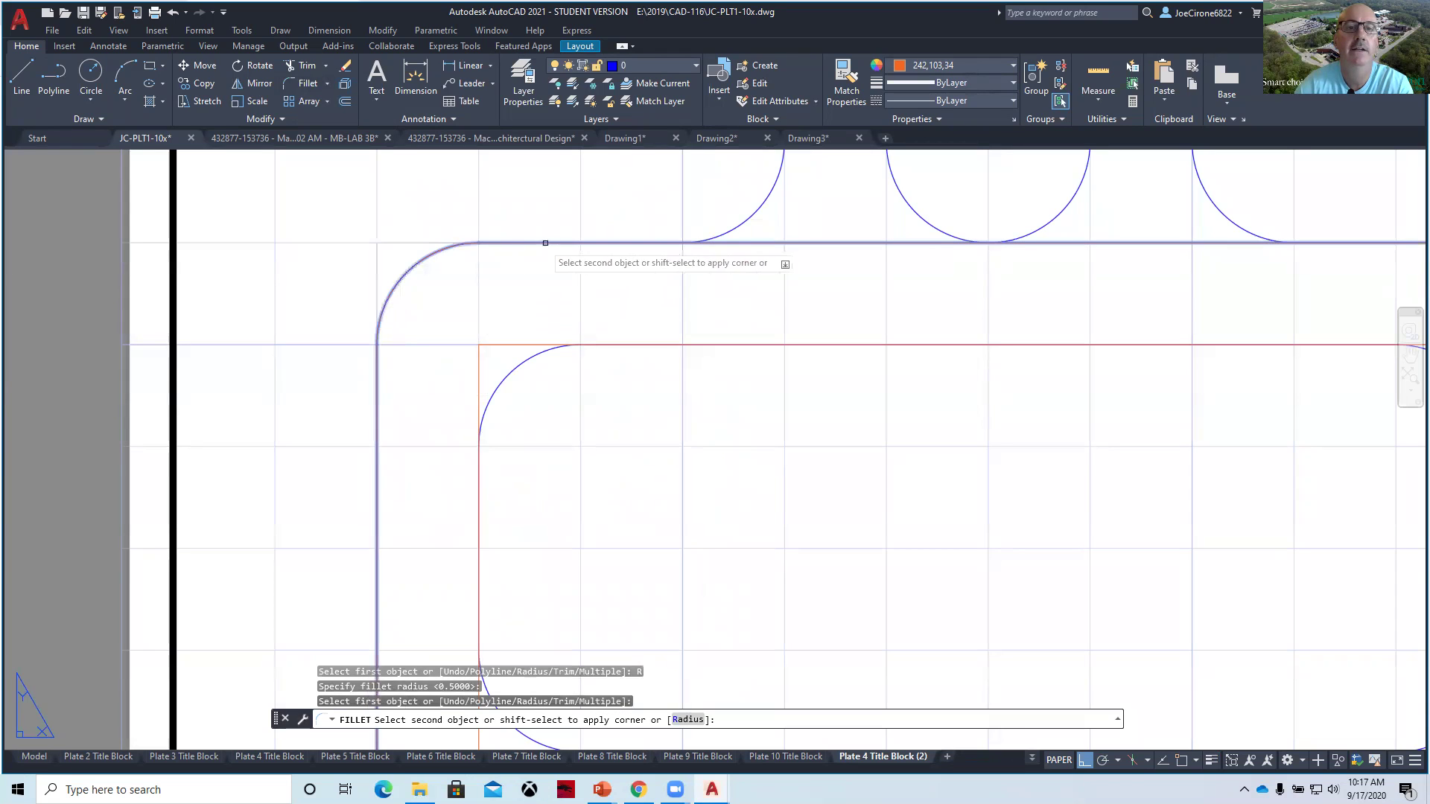
click(427, 238)
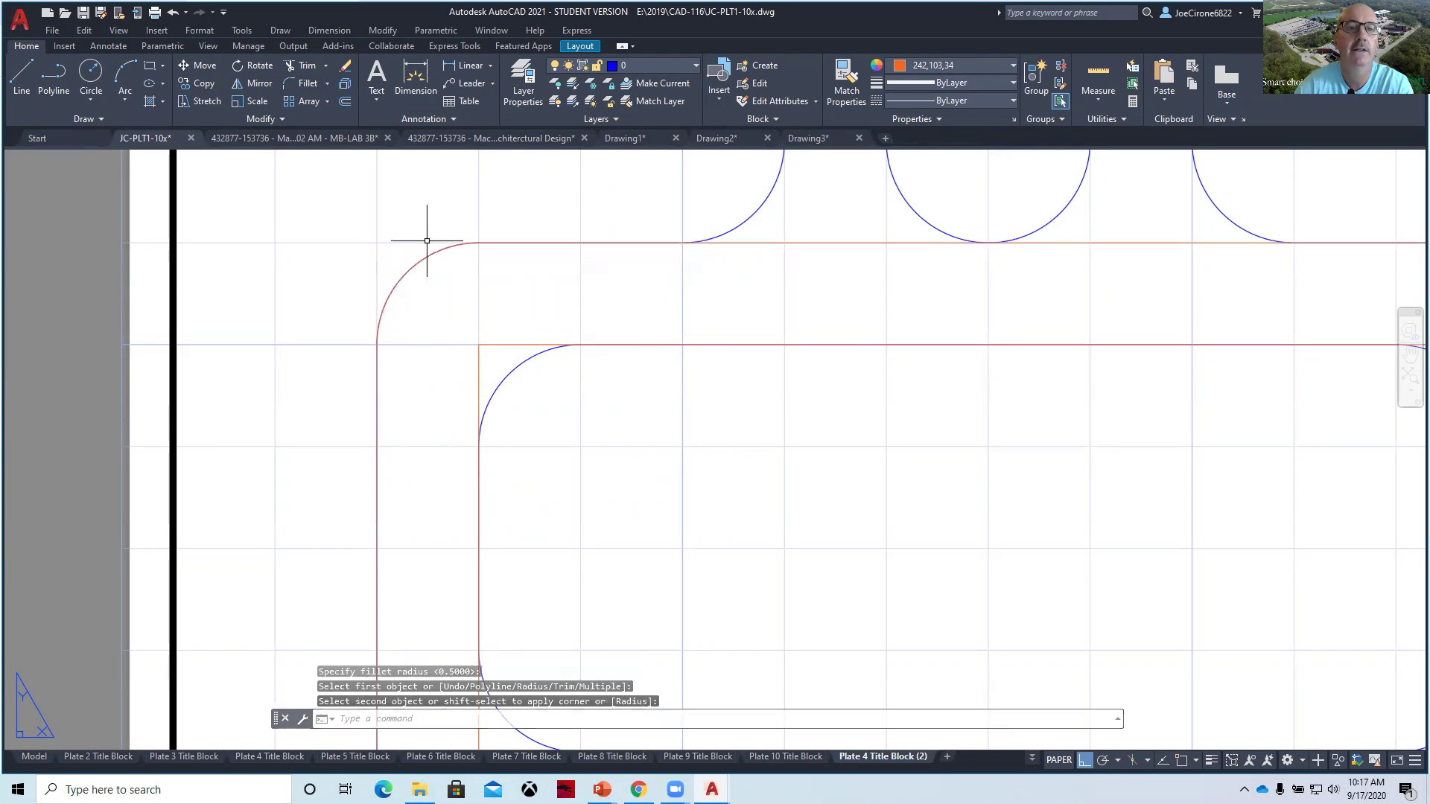
scroll(499, 337, down, 4)
right_click(984, 308)
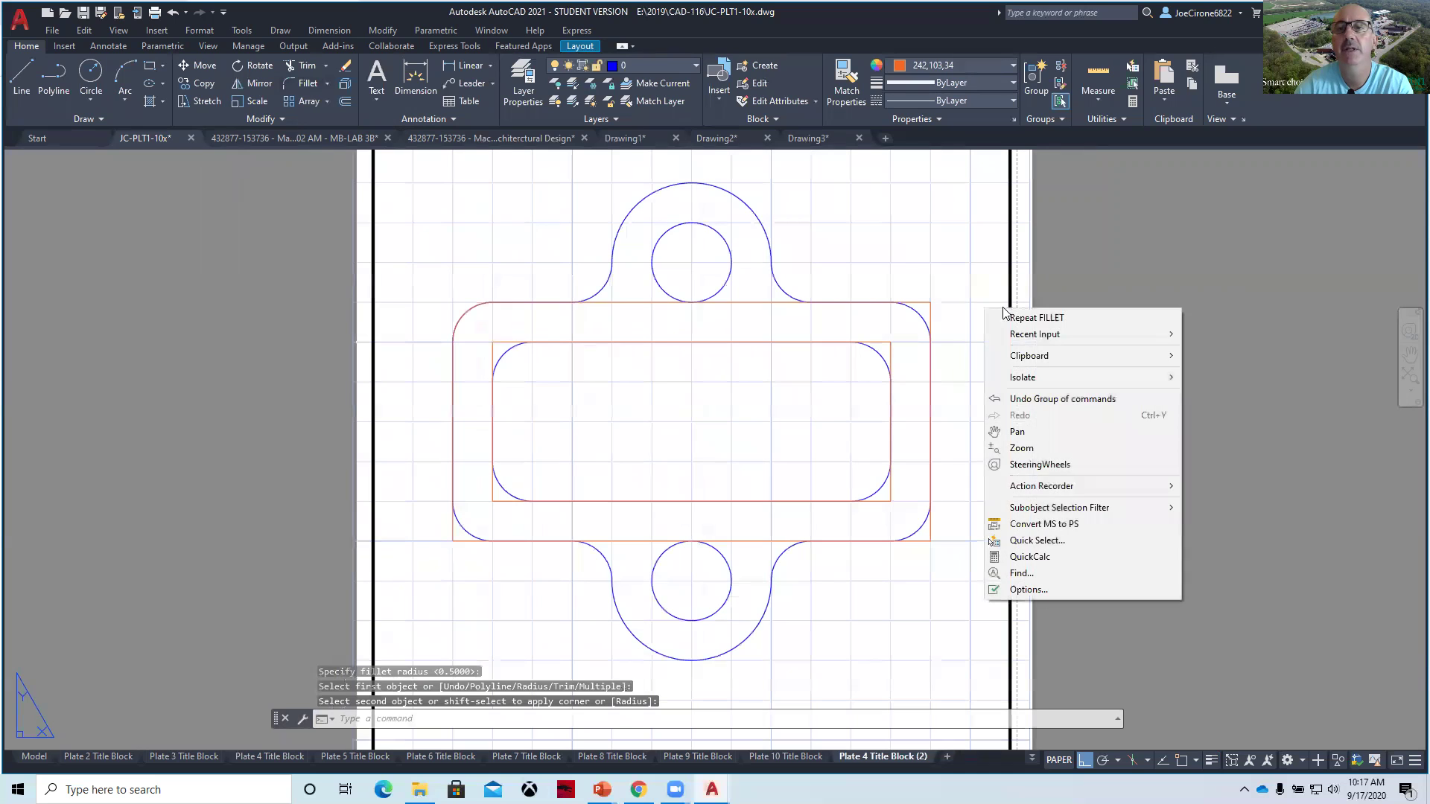
click(997, 317)
click(931, 318)
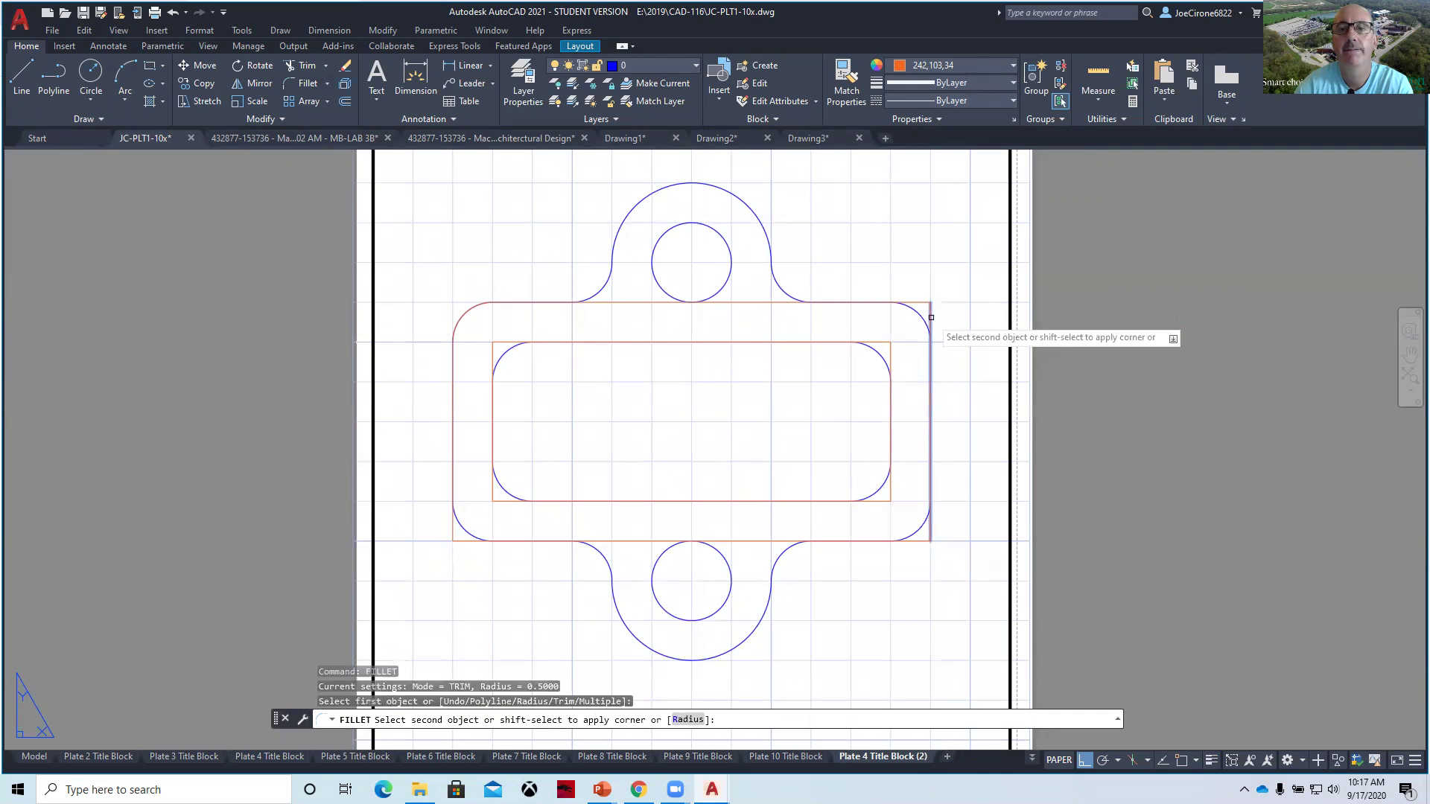
click(922, 301)
right_click(968, 479)
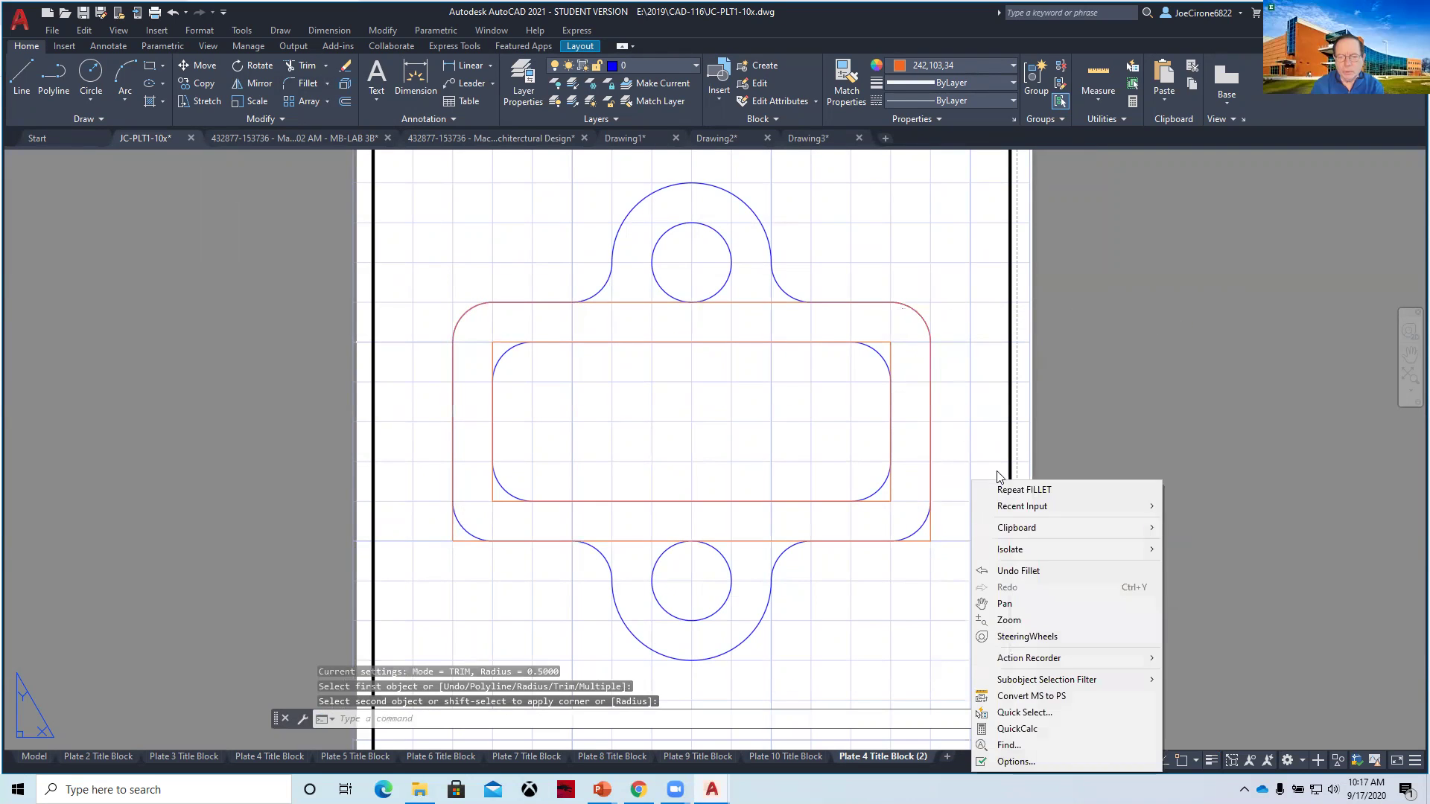
click(985, 485)
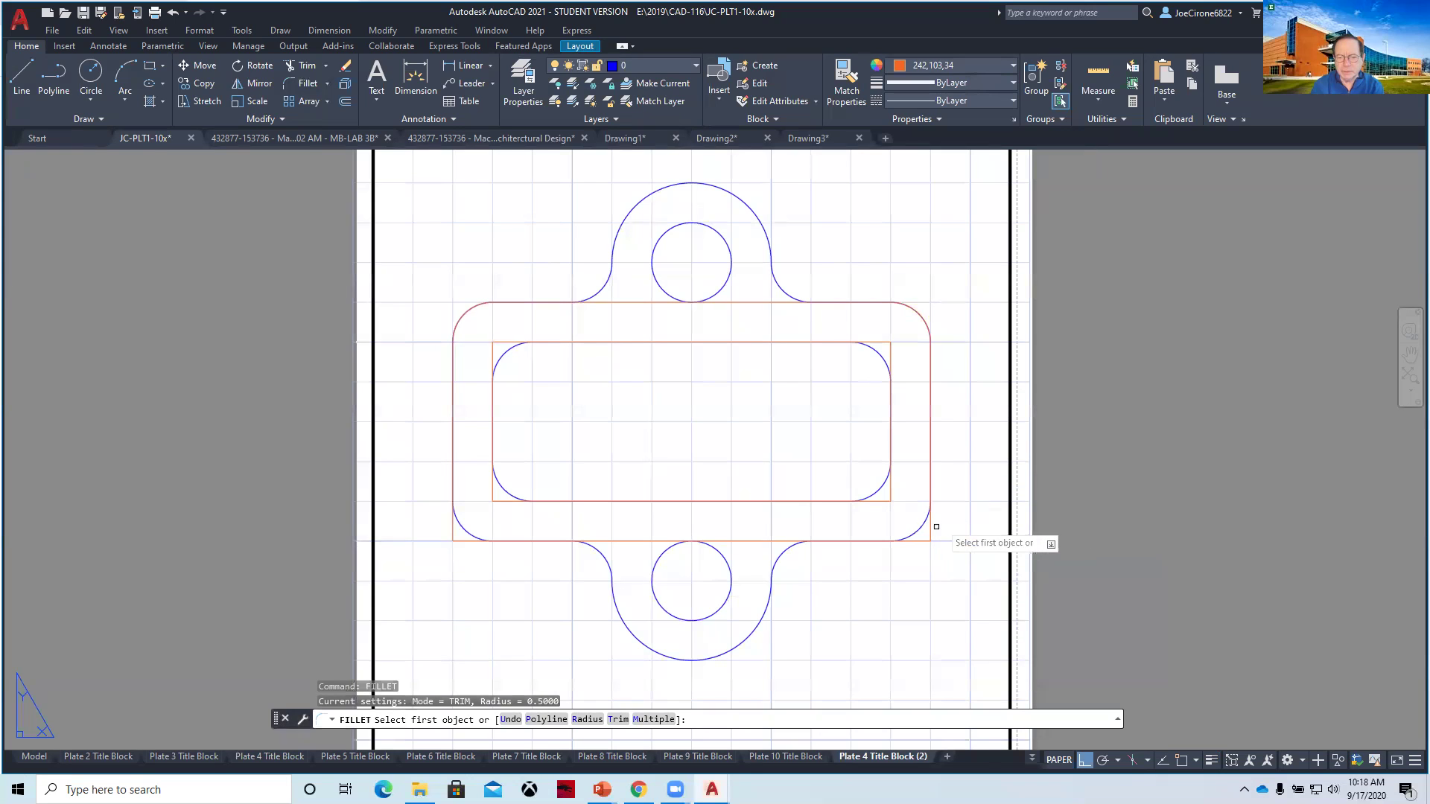
key(Escape)
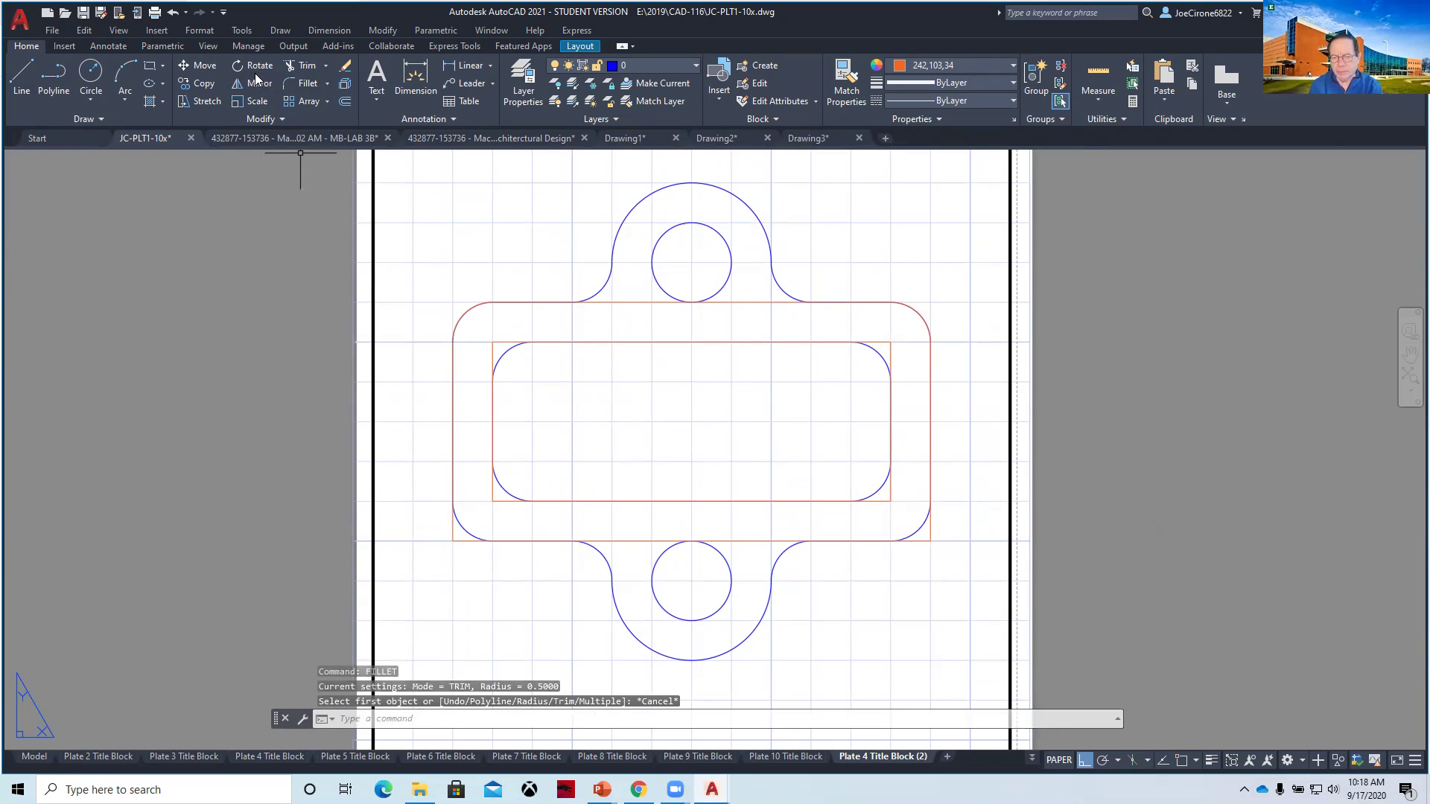
Switch fillet to Multiple mode and round the outer outline's lower-right and lower-left corners.
click(327, 83)
click(310, 108)
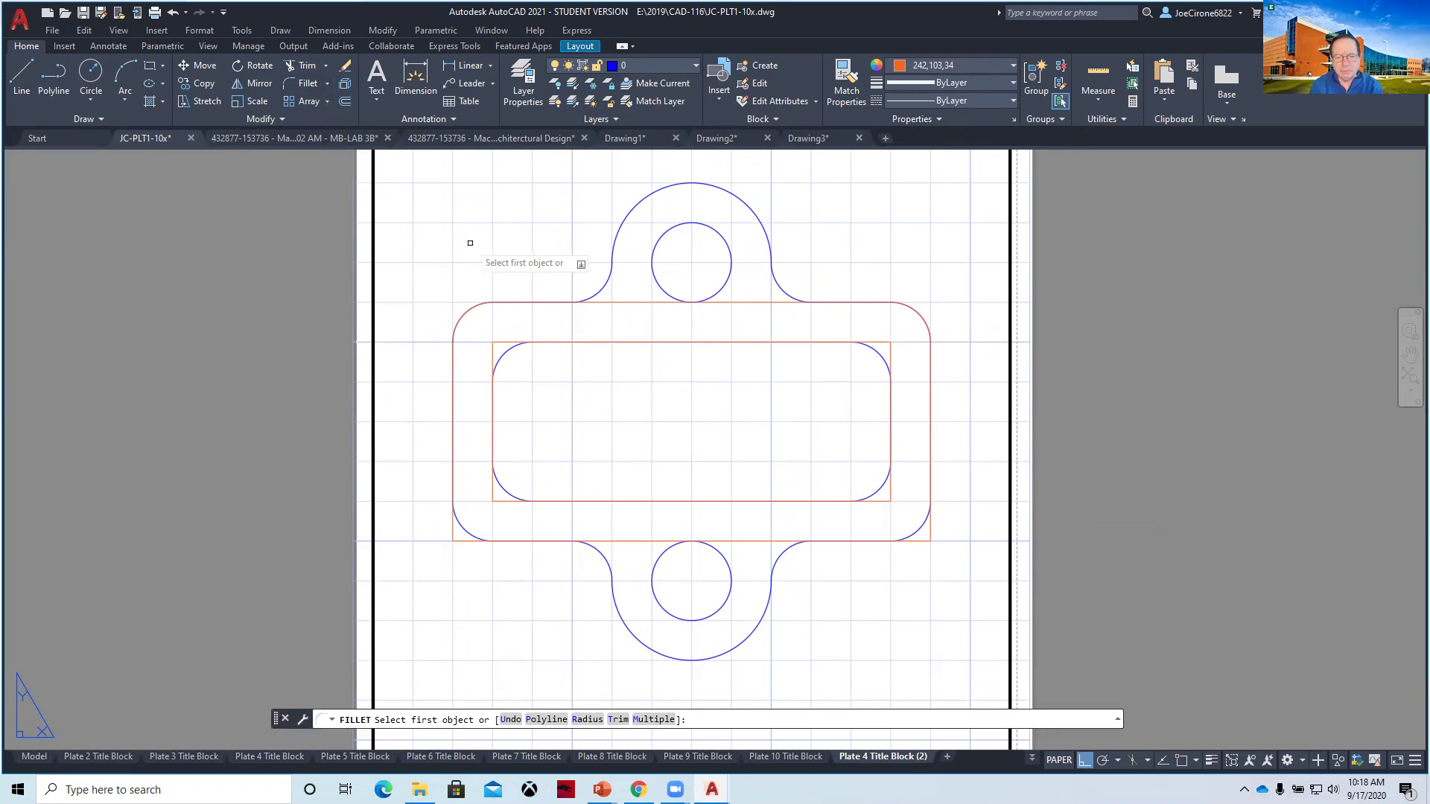
key(Down)
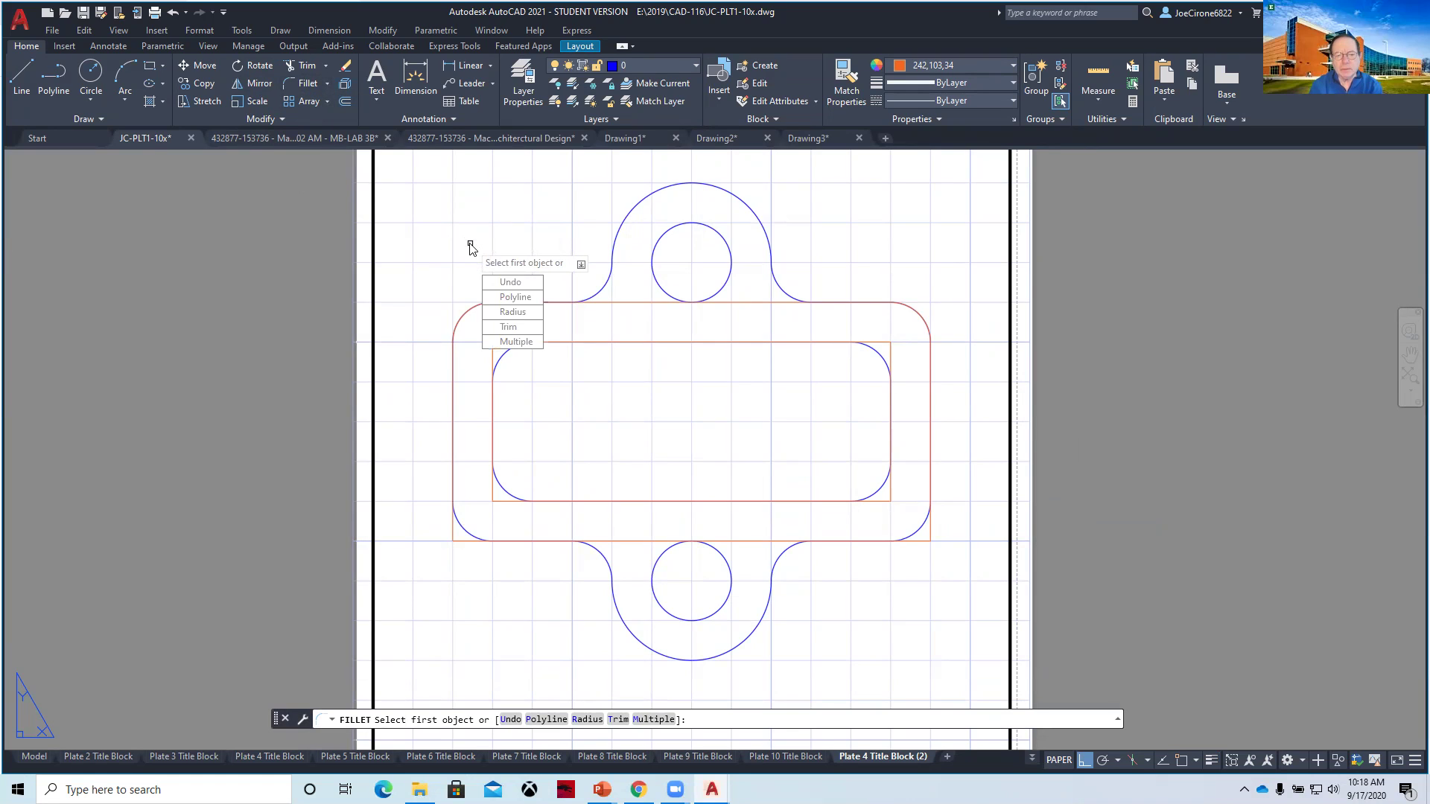
click(514, 342)
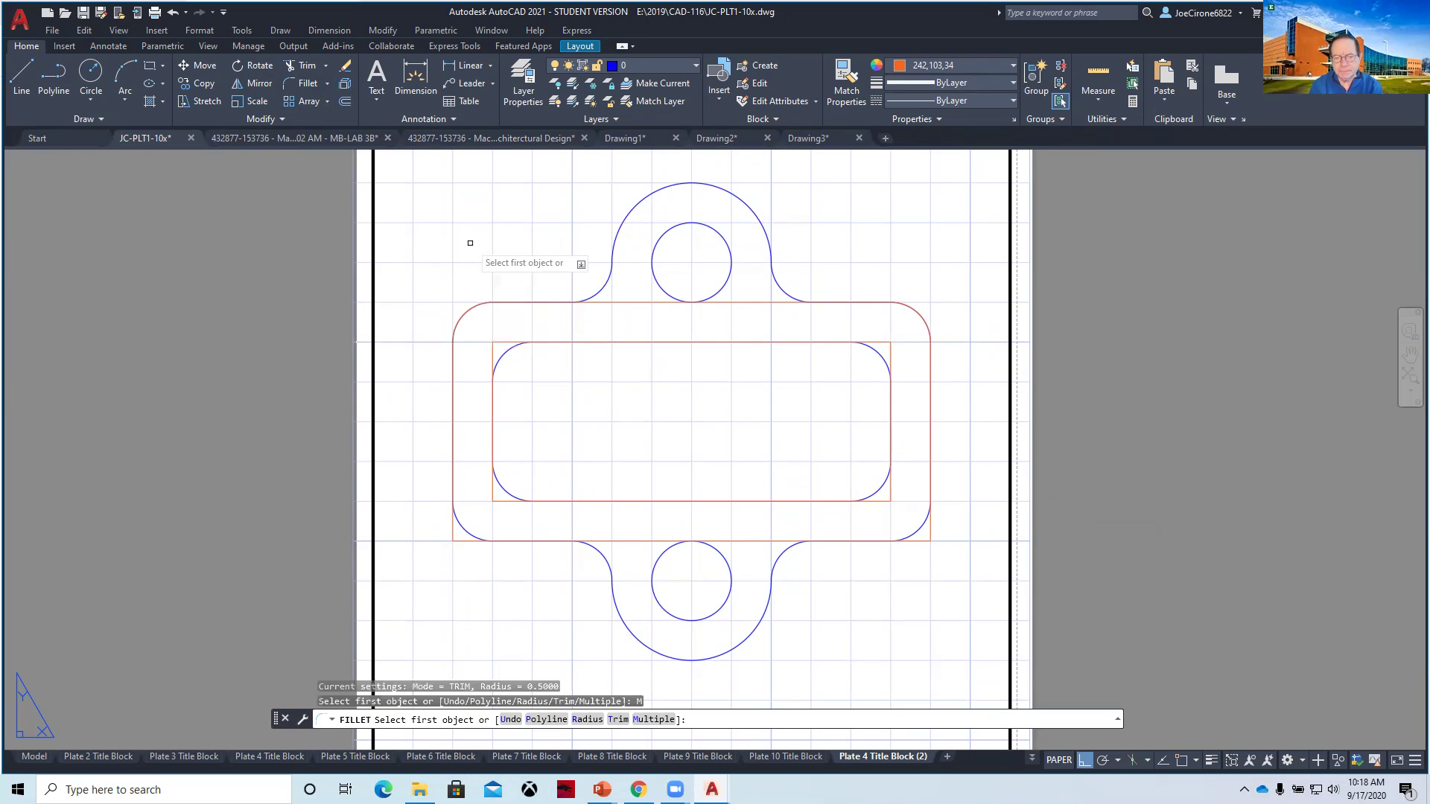
click(932, 529)
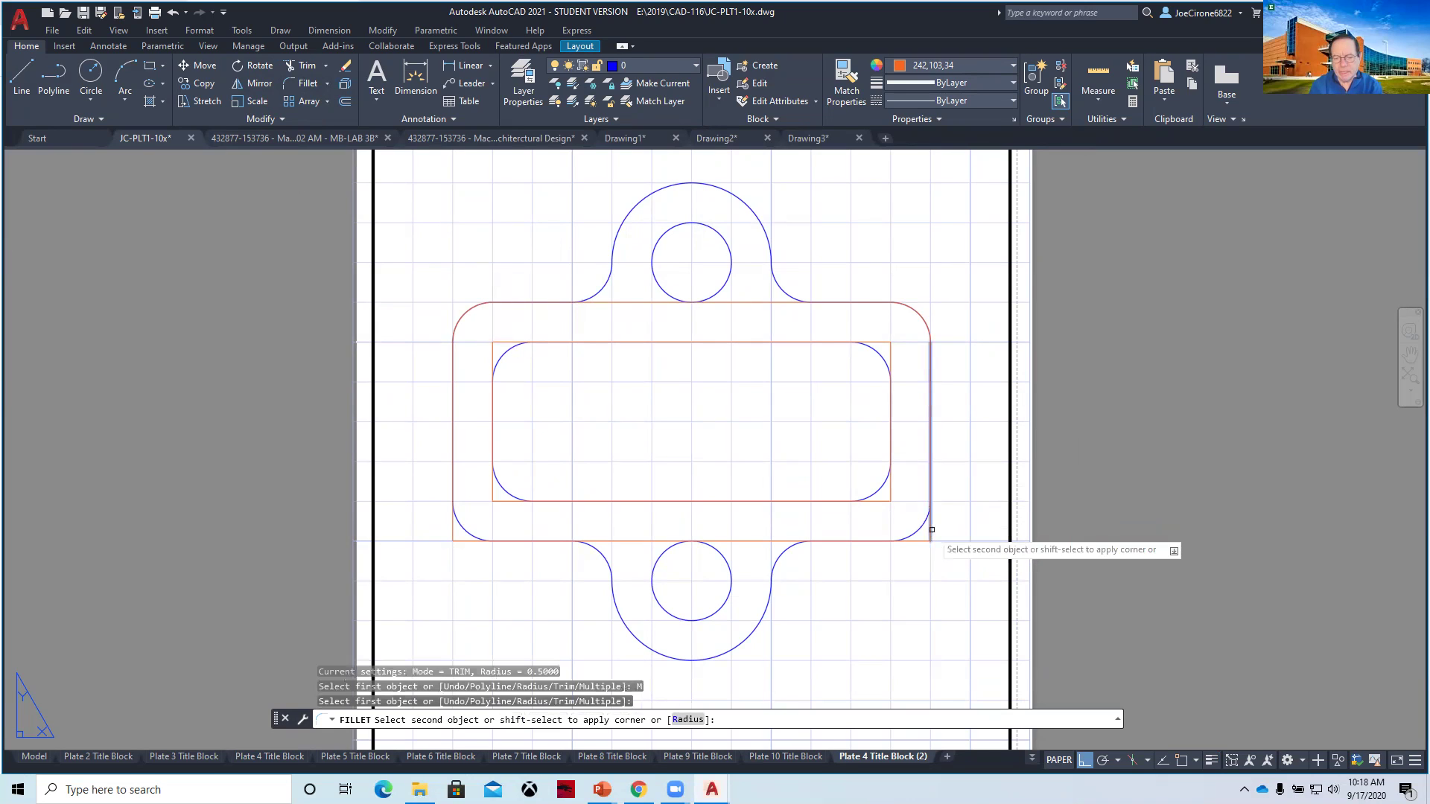
click(920, 540)
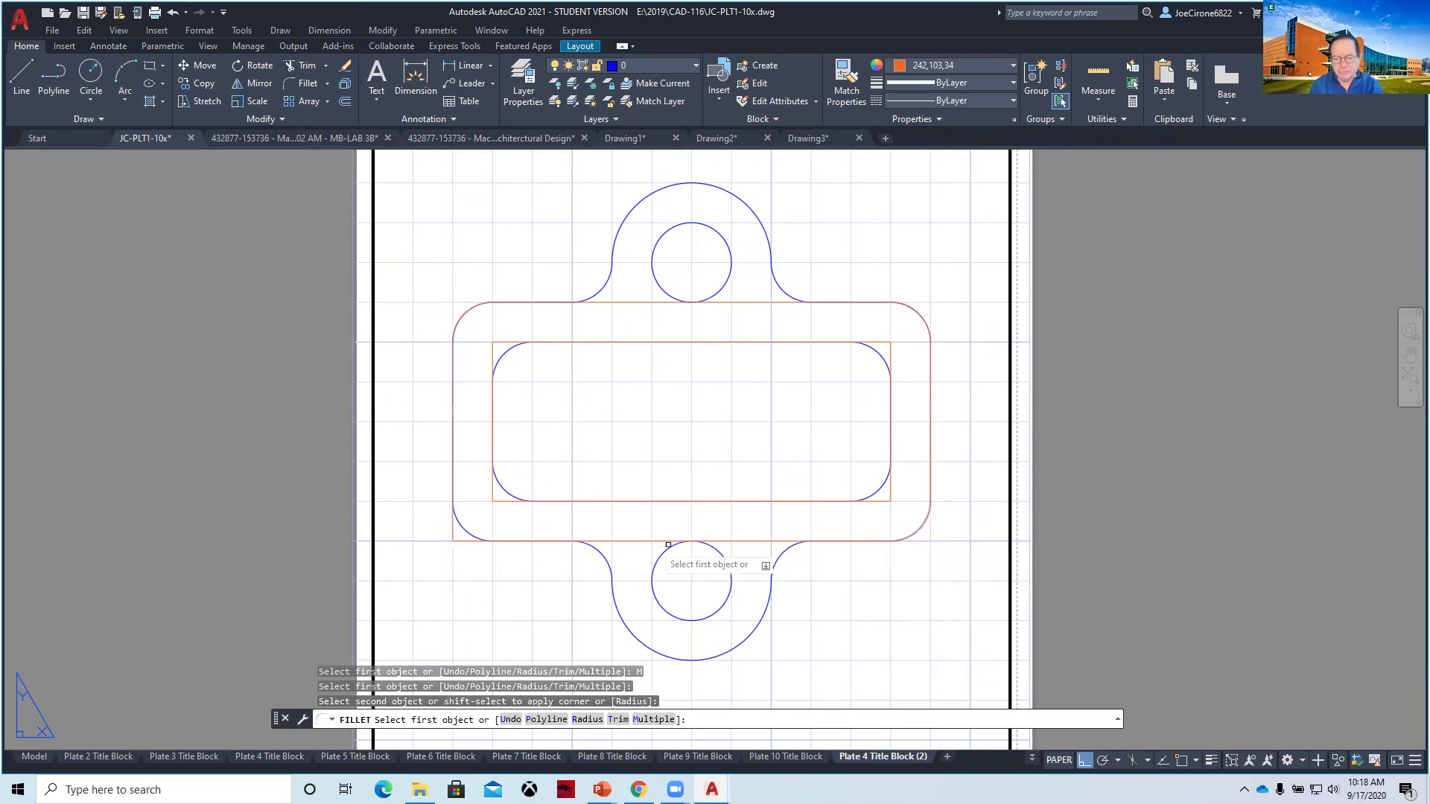
click(464, 539)
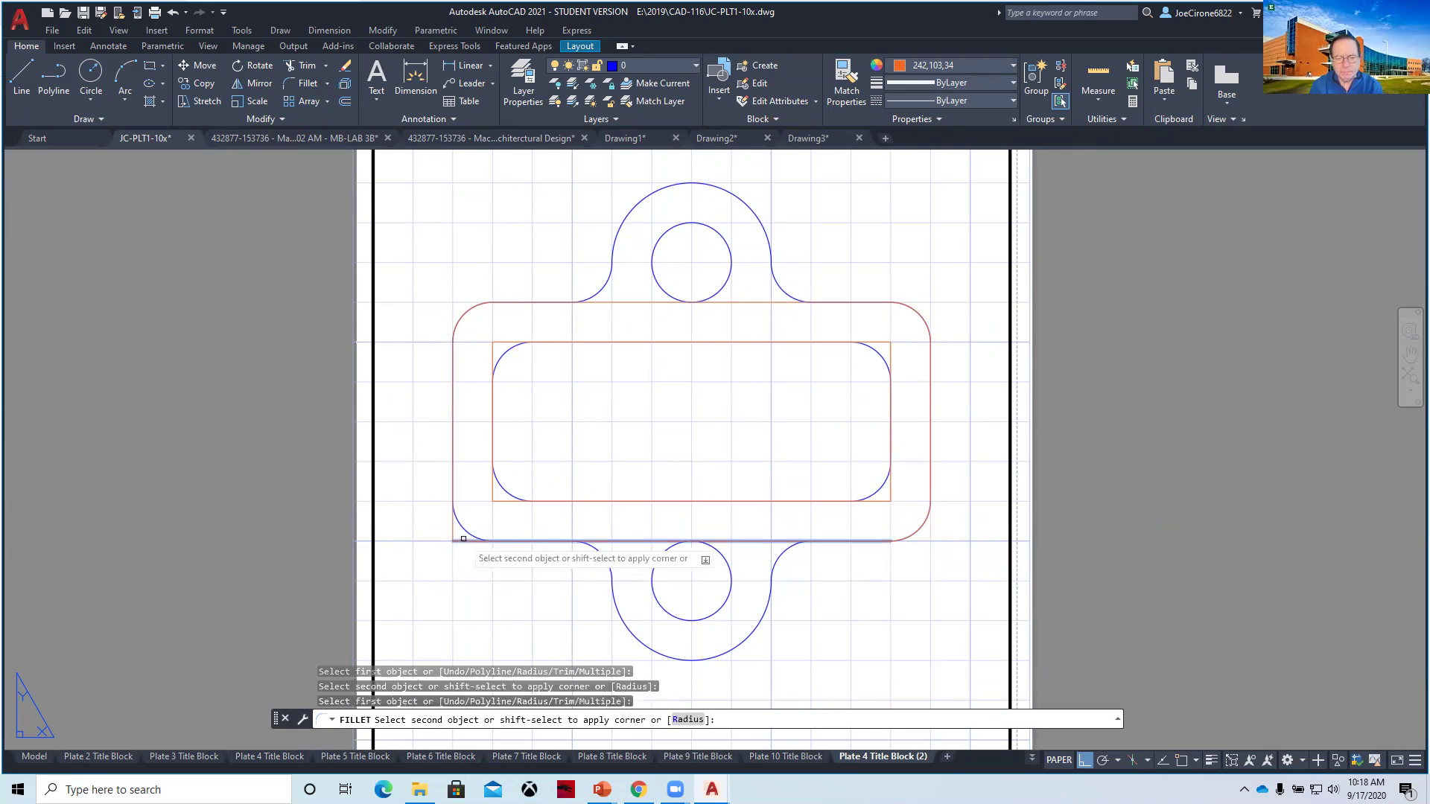
click(452, 521)
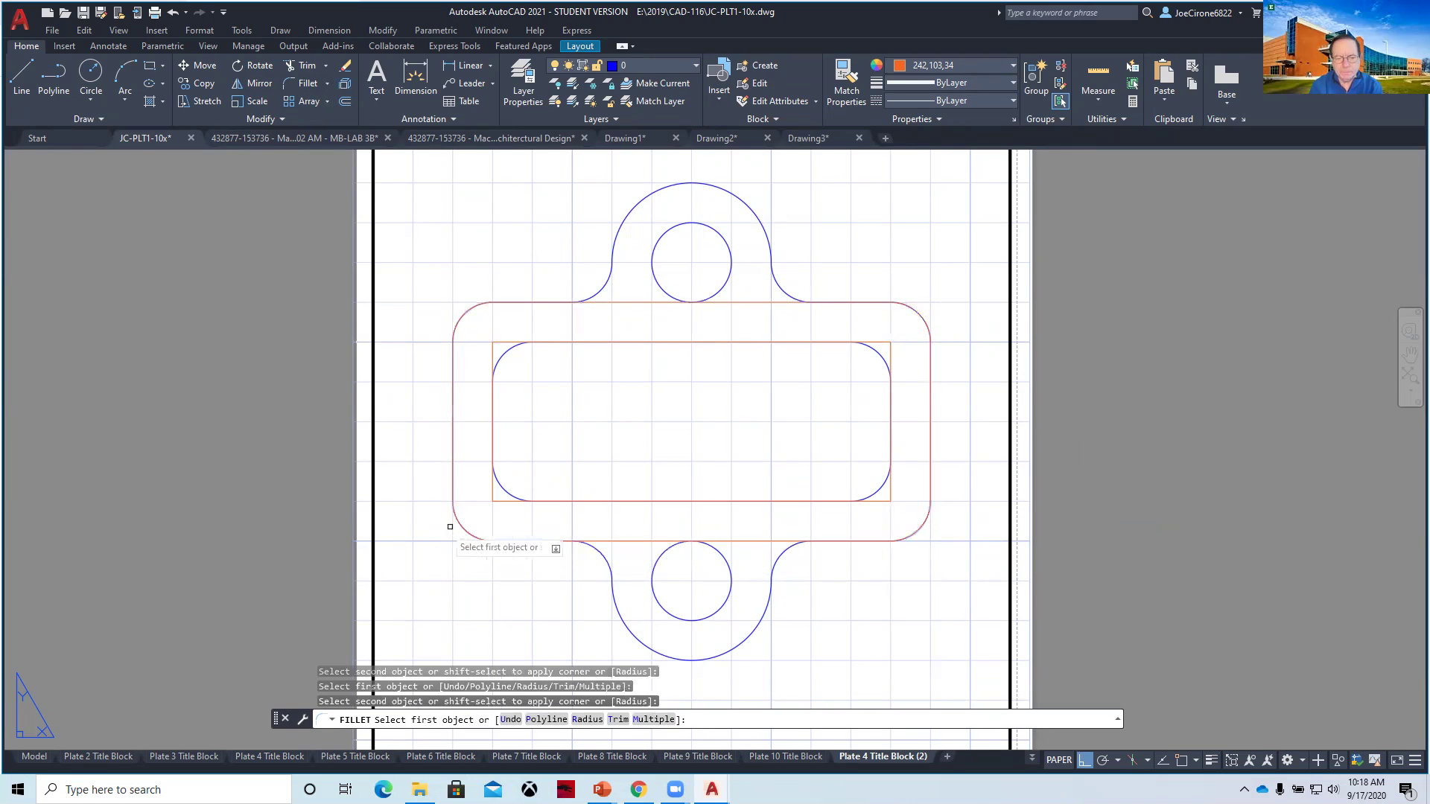
Round the inner rectangle's lower-left, top-left and top-right corners.
click(497, 501)
click(493, 486)
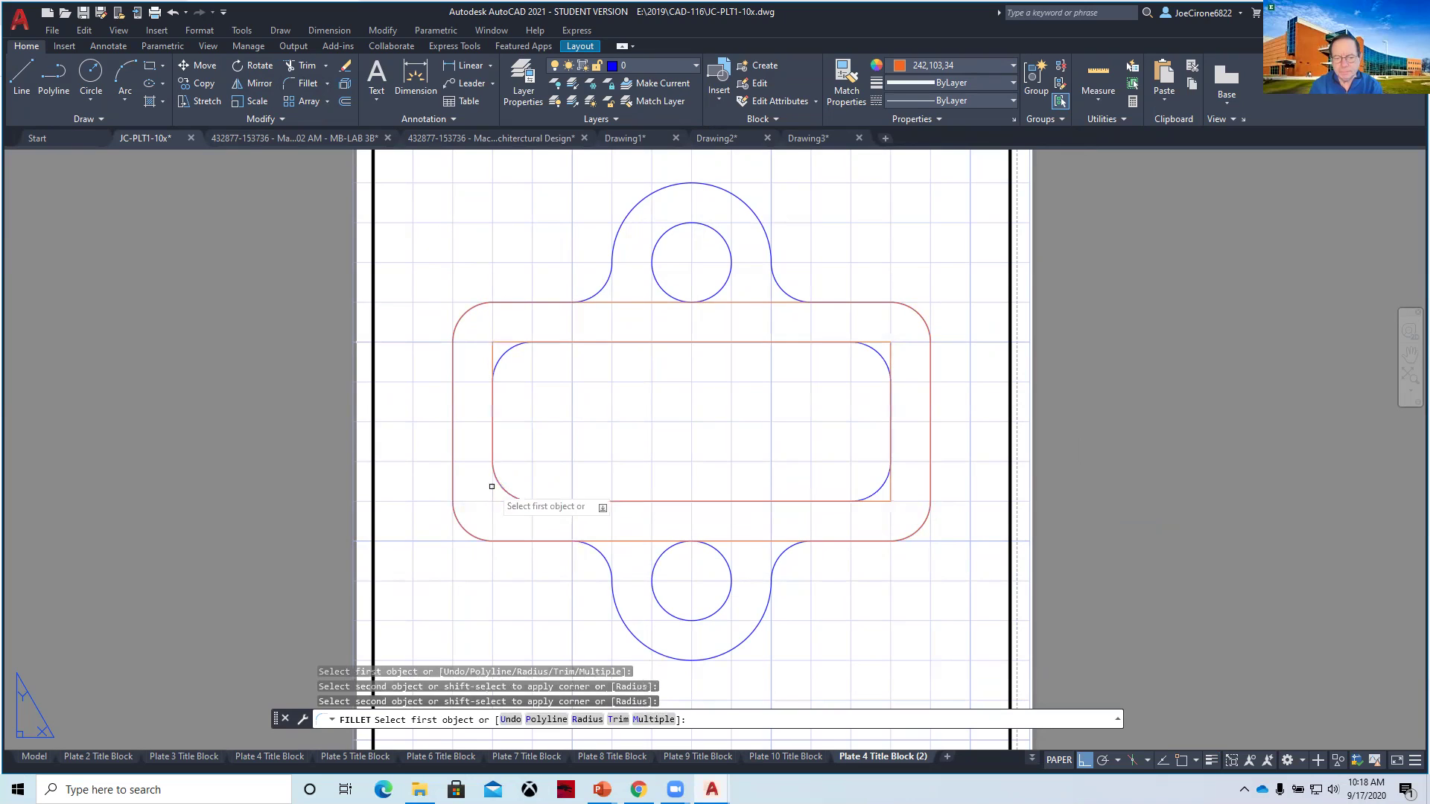
click(507, 341)
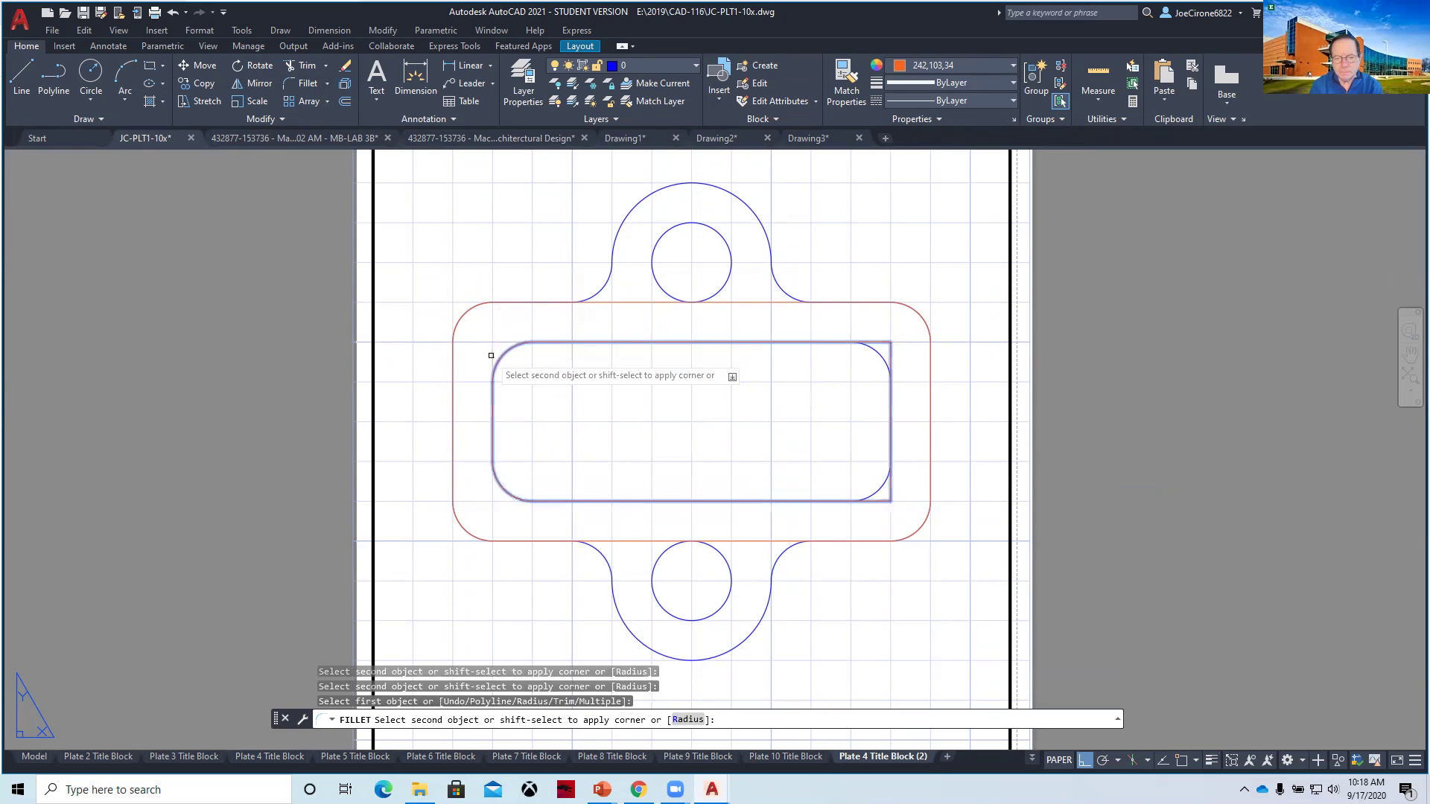
click(492, 355)
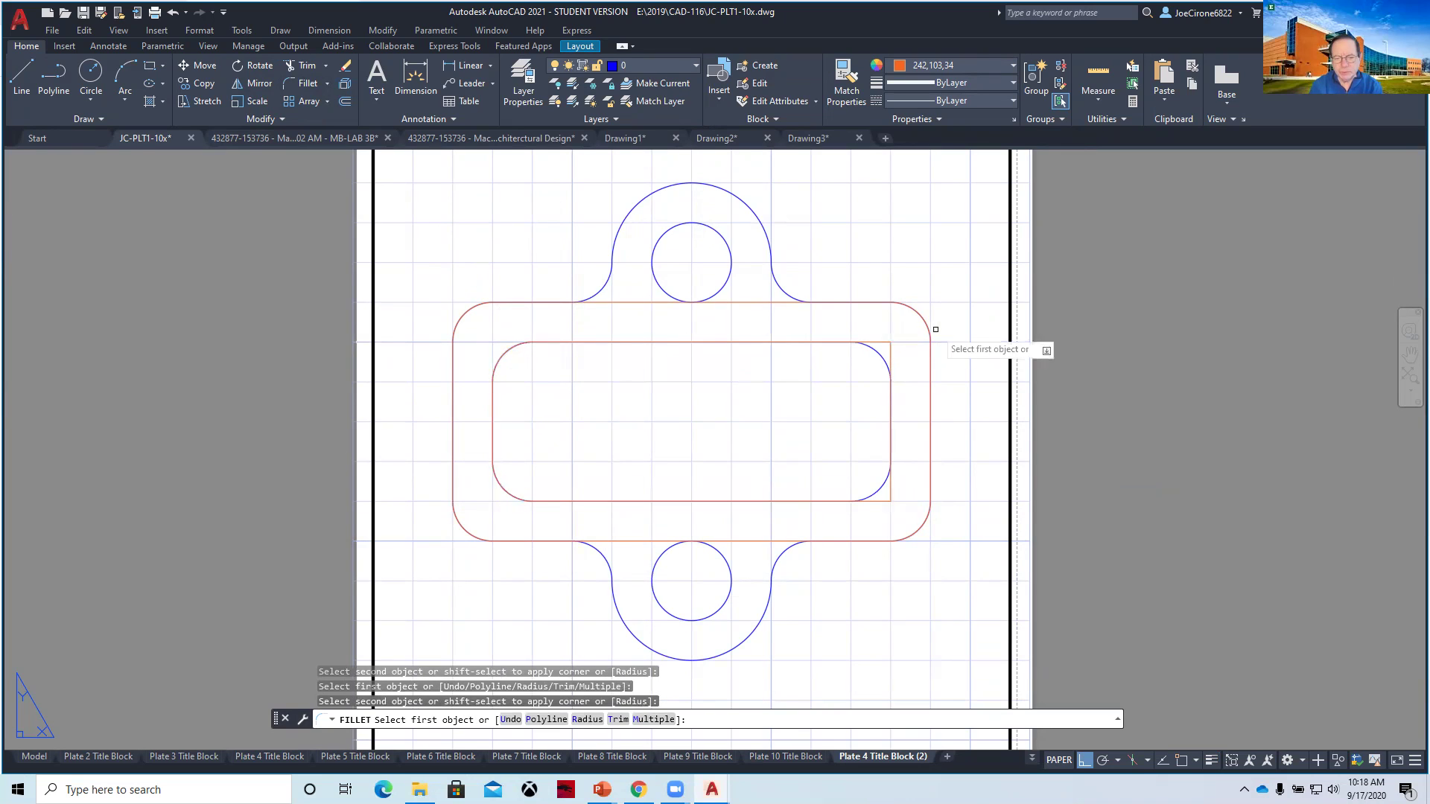
click(885, 342)
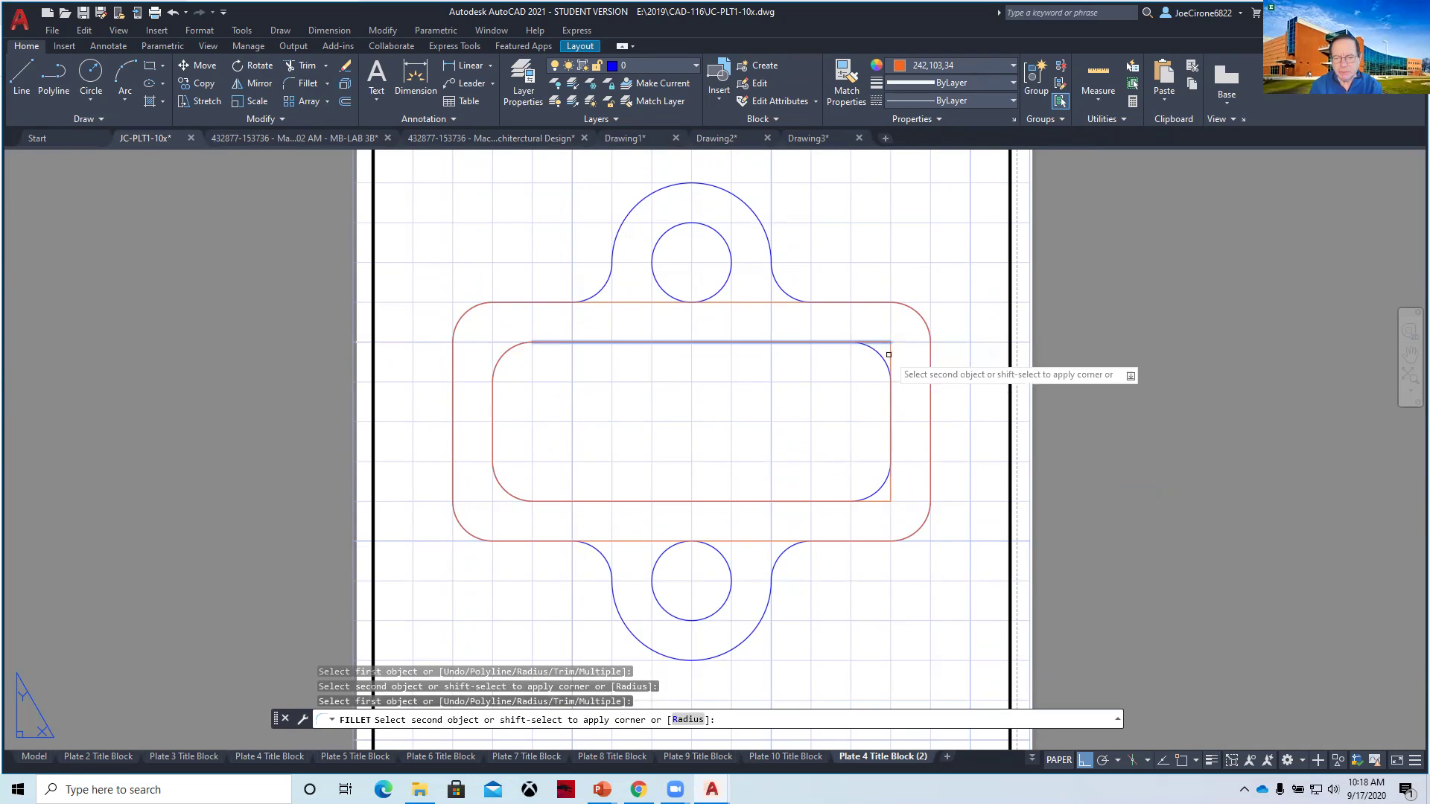
click(891, 359)
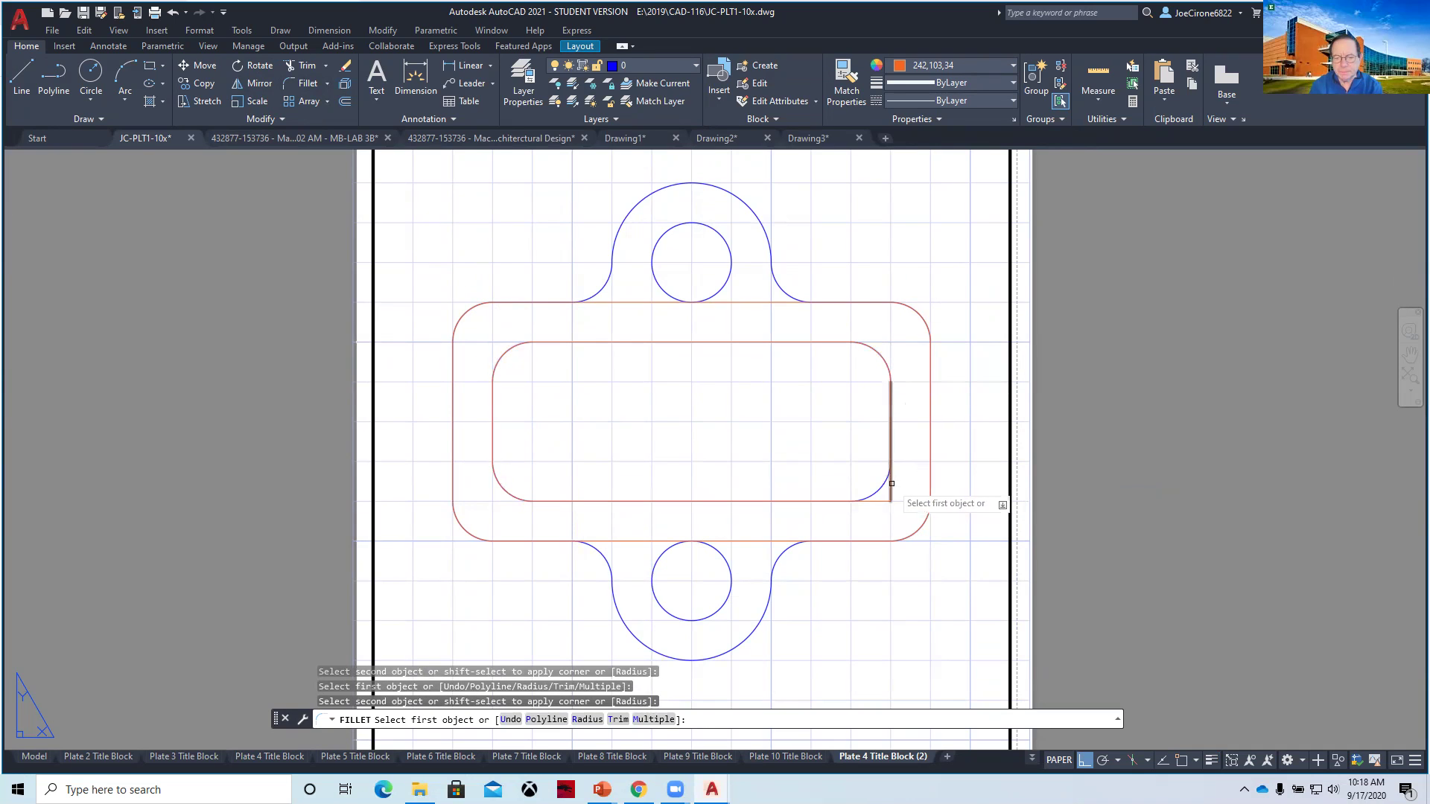
click(890, 482)
Fillet the inner rectangle's bottom-right corner to finish the rounding.
click(881, 500)
scroll(734, 569, down, 2)
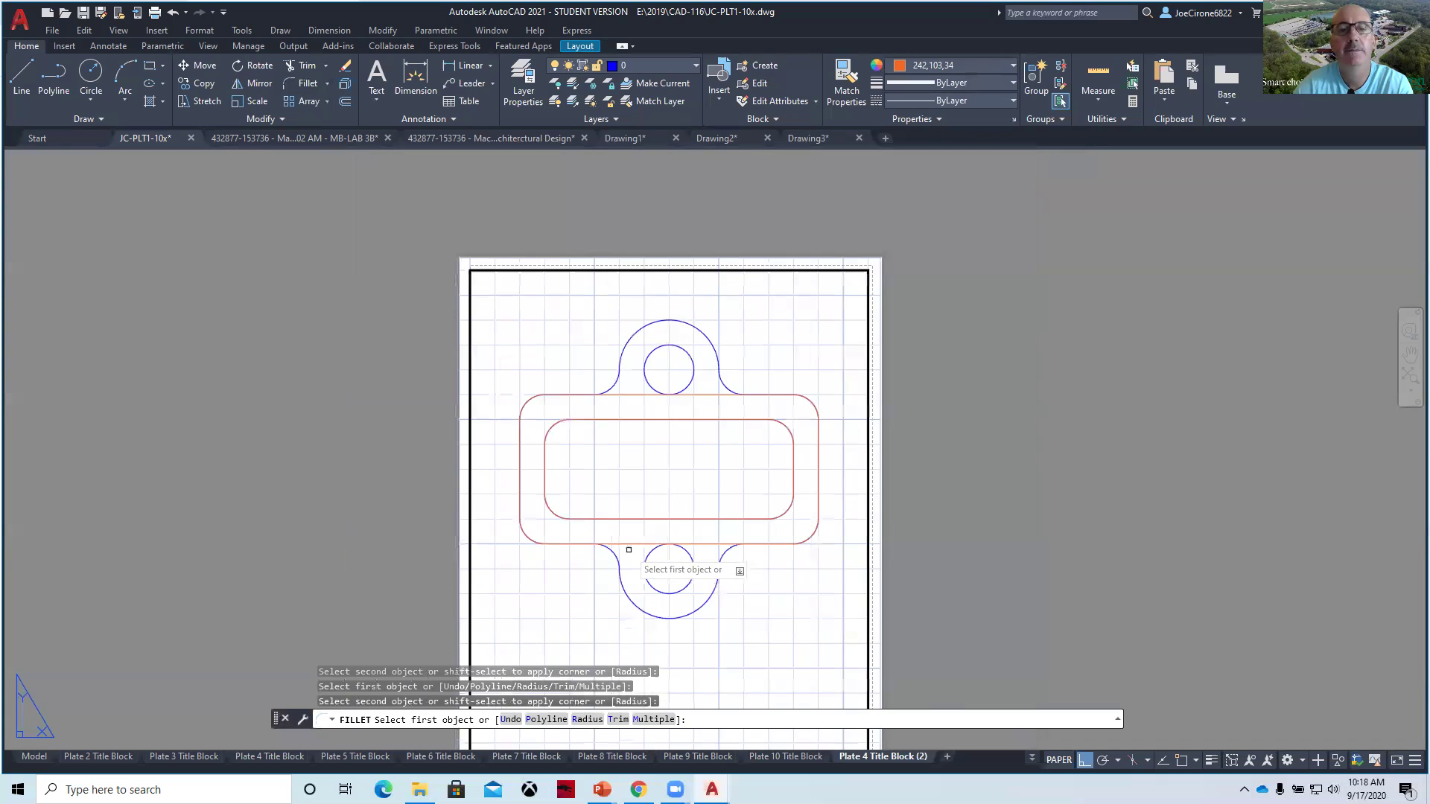
scroll(524, 436, down, 1)
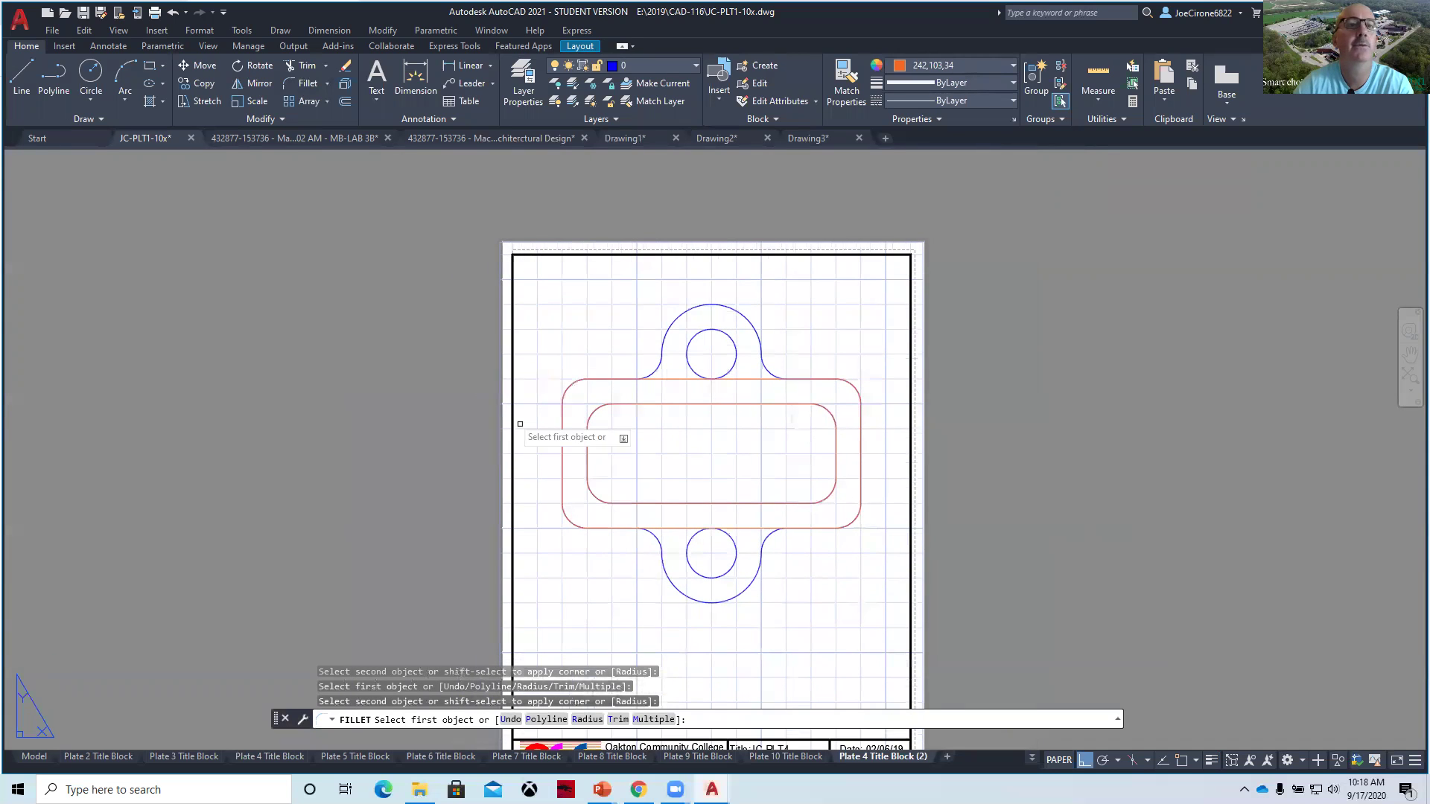
Draw circles centered on the upper hole, including one of radius 1.0000.
click(94, 89)
click(711, 354)
key(Return)
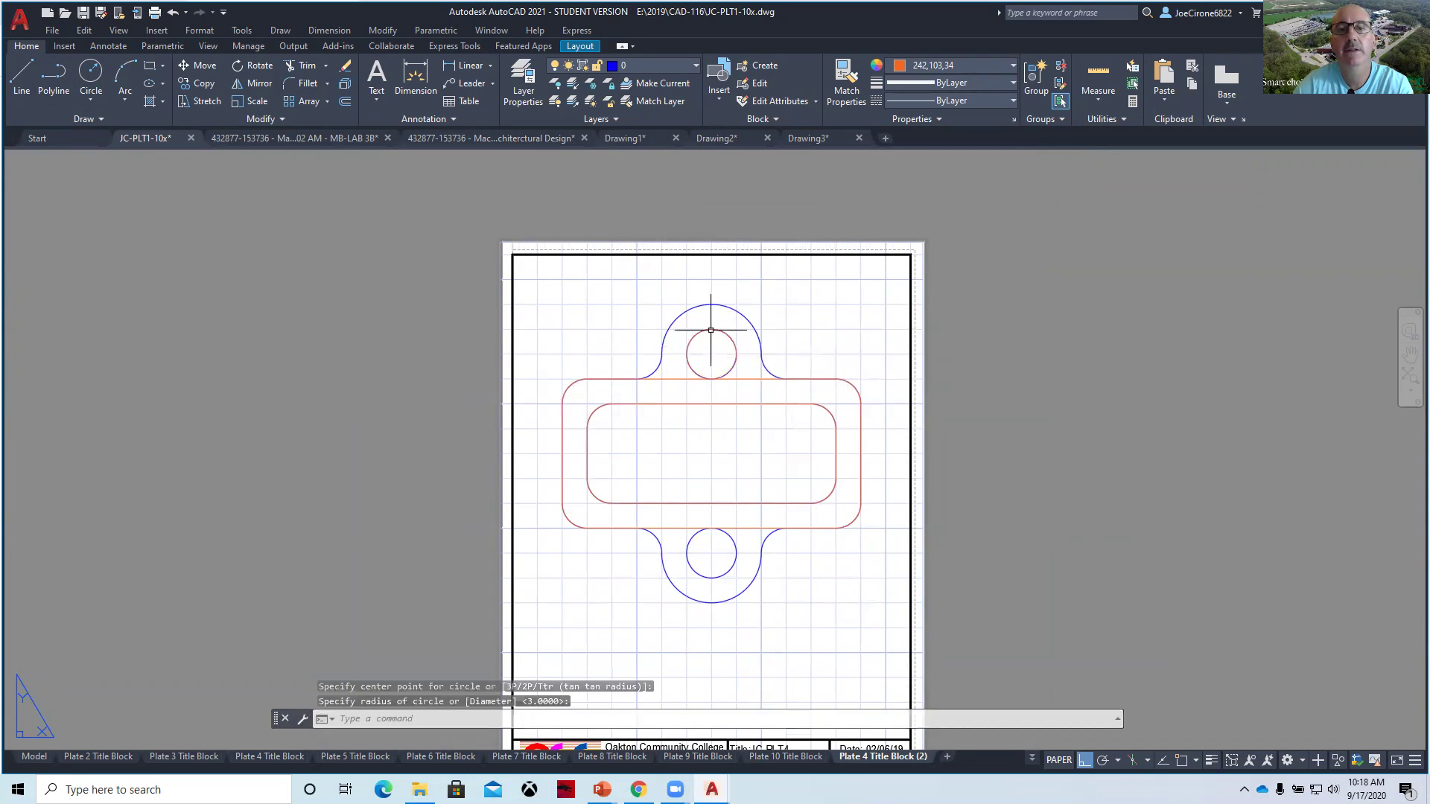
click(87, 76)
click(712, 354)
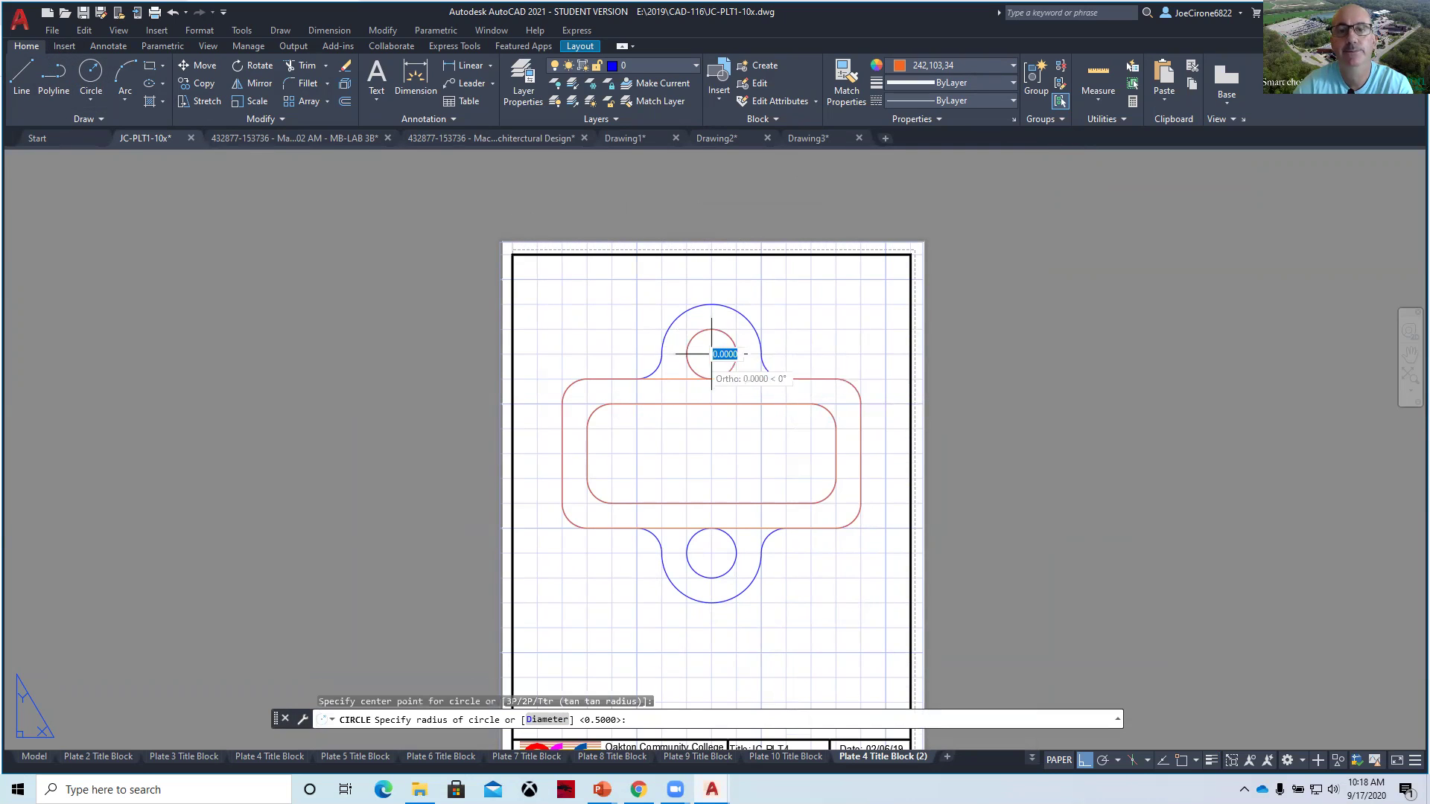
click(711, 304)
Draw a radius-1.0000 circle and a 0.5000 circle centered on the lower hole.
click(95, 75)
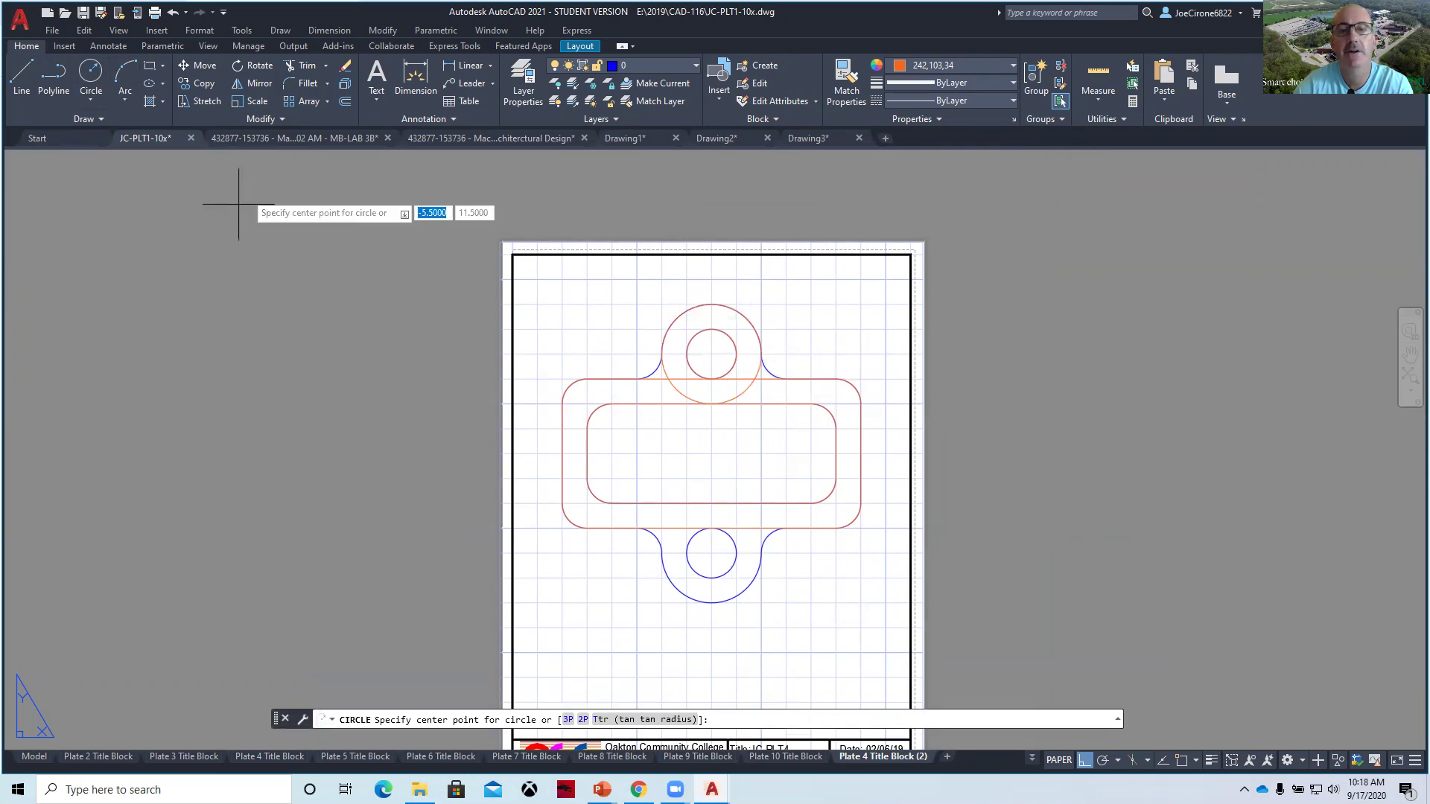
click(711, 553)
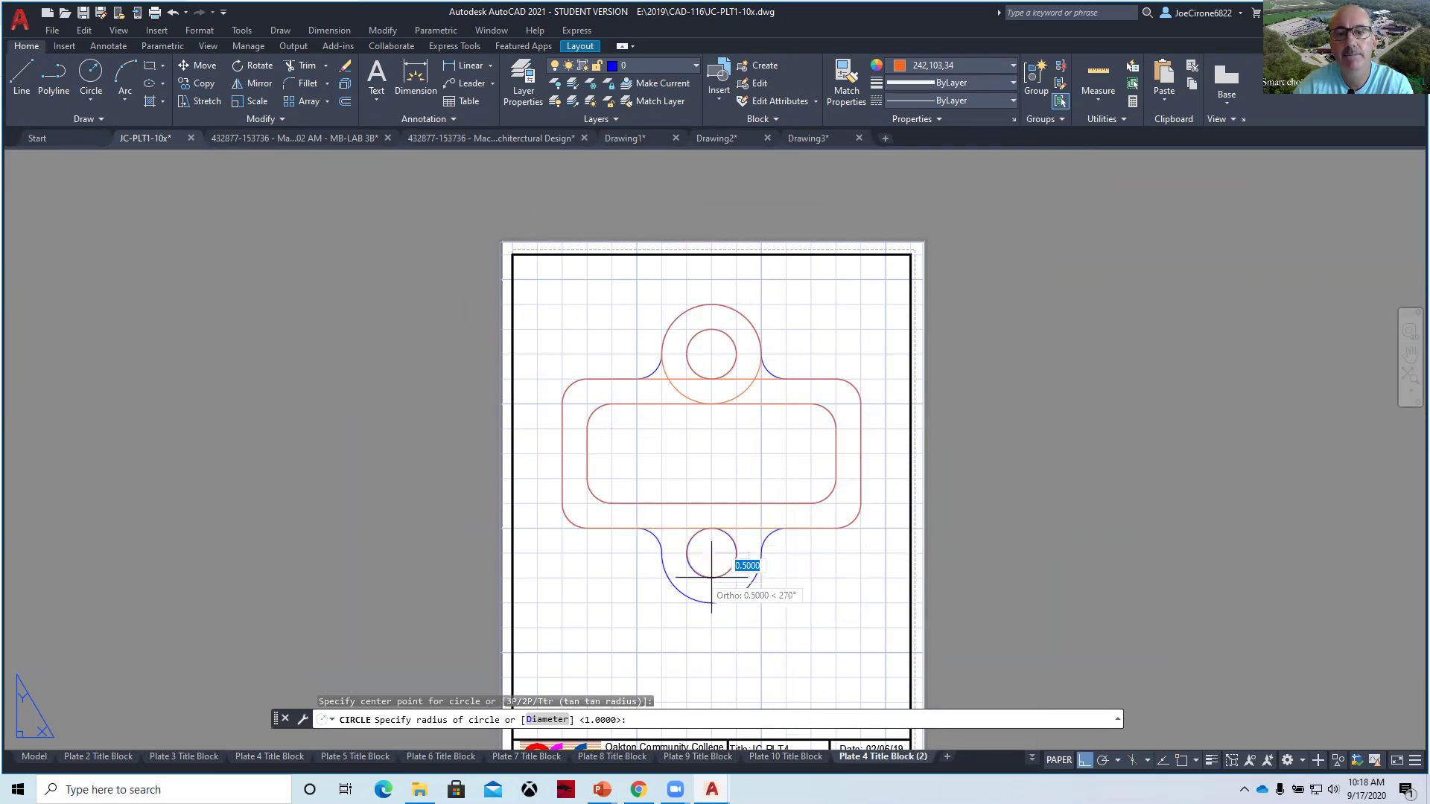
key(Return)
right_click(726, 450)
click(744, 463)
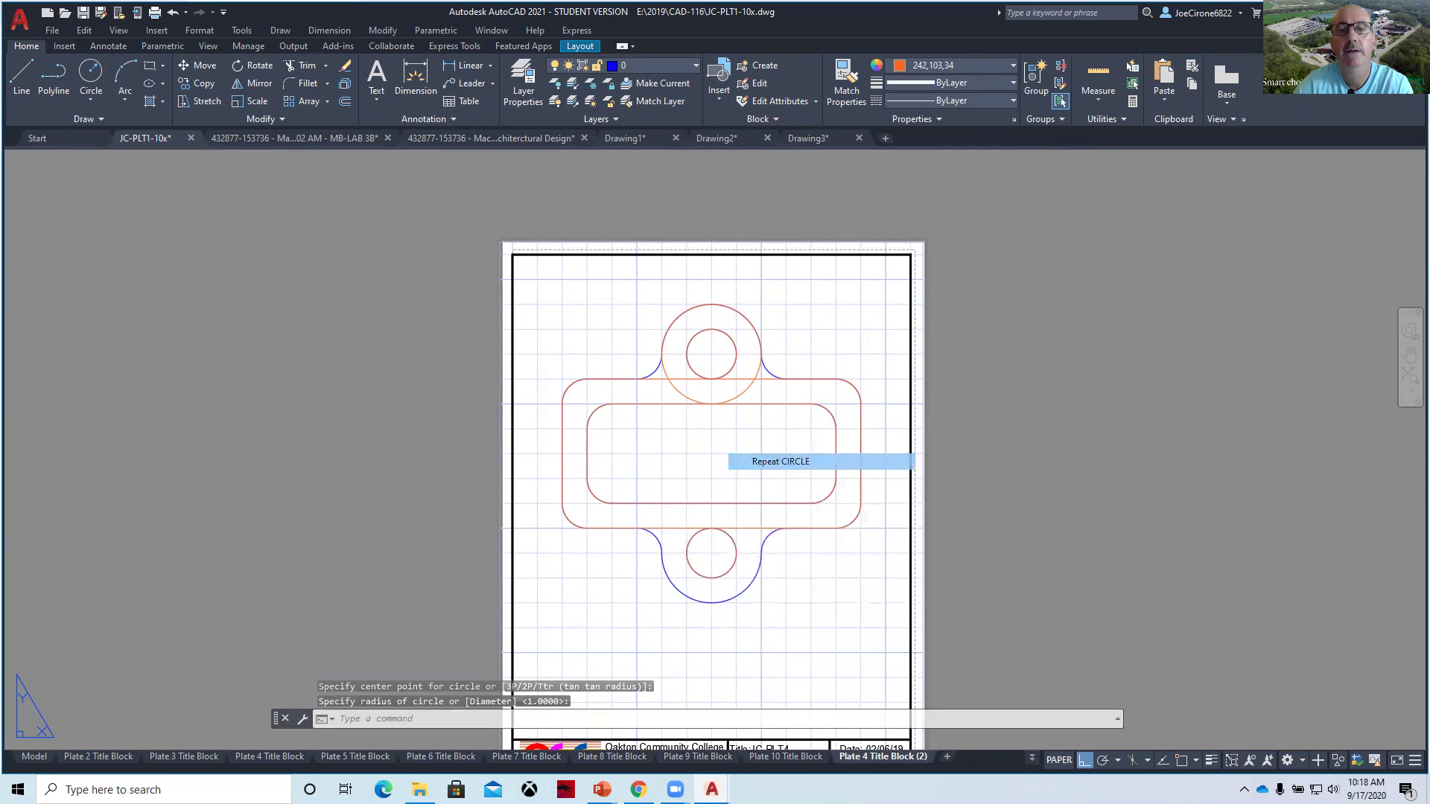
click(711, 553)
key(Return)
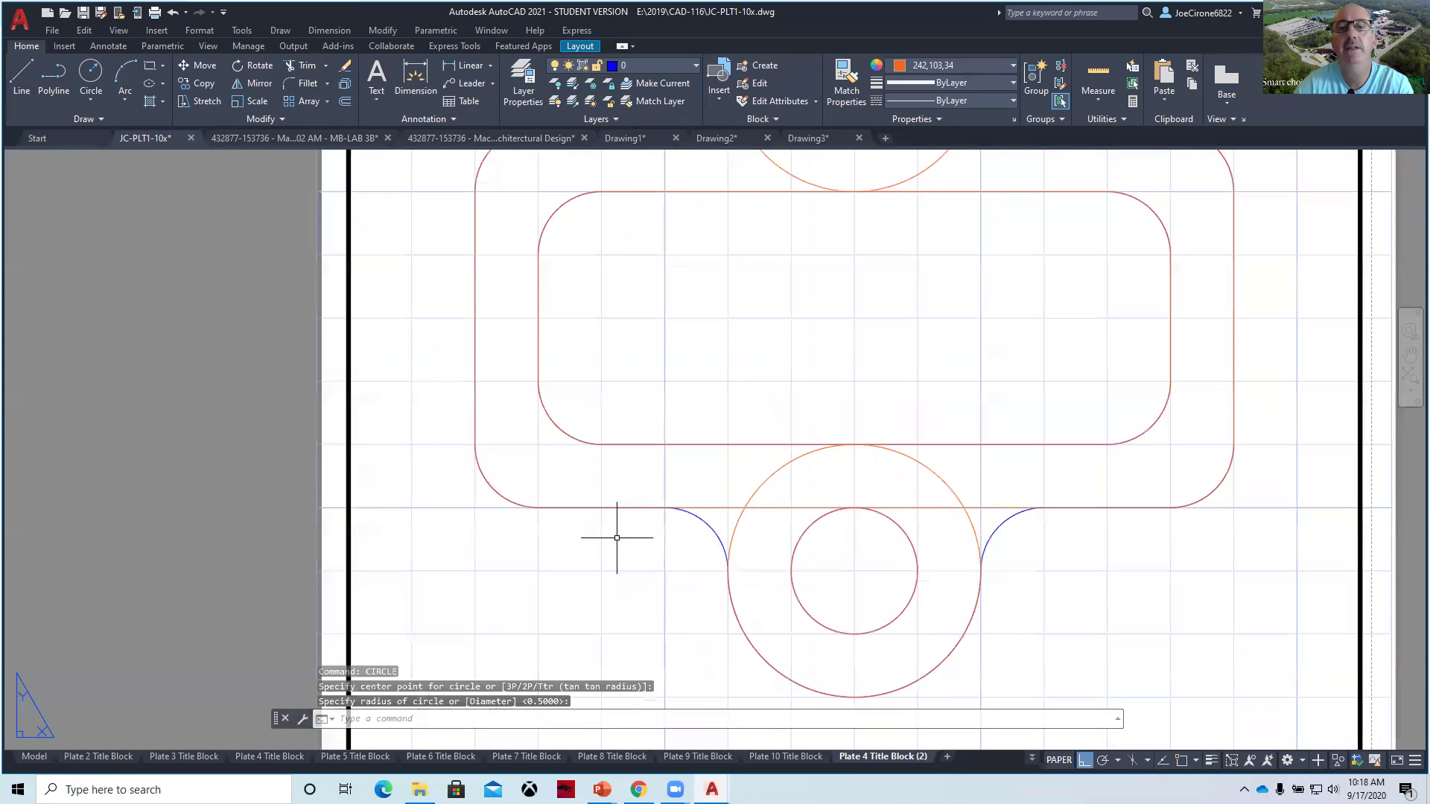
Select the outer rounded outline and explode it into separate segments.
scroll(606, 537, up, 5)
scroll(682, 536, down, 5)
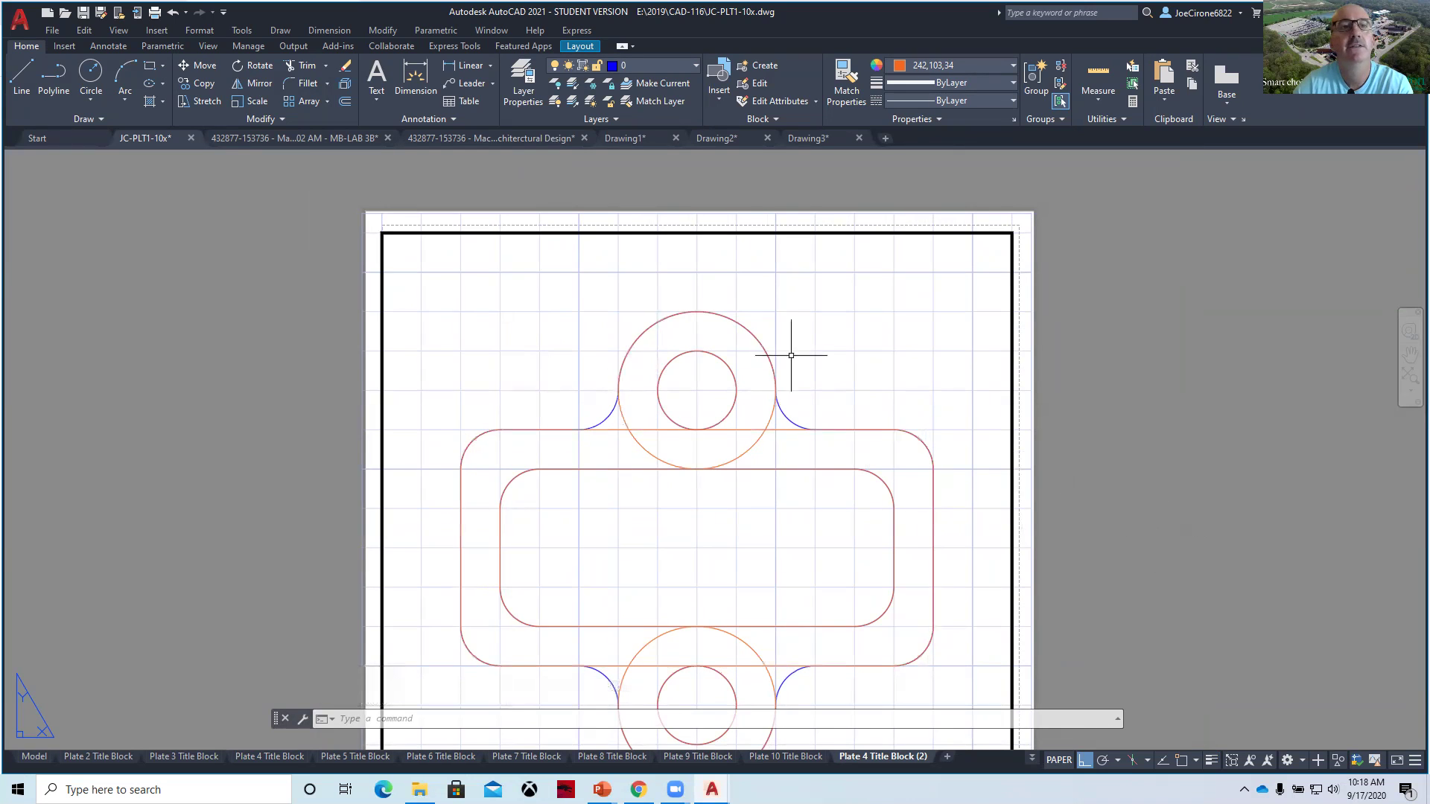
click(787, 429)
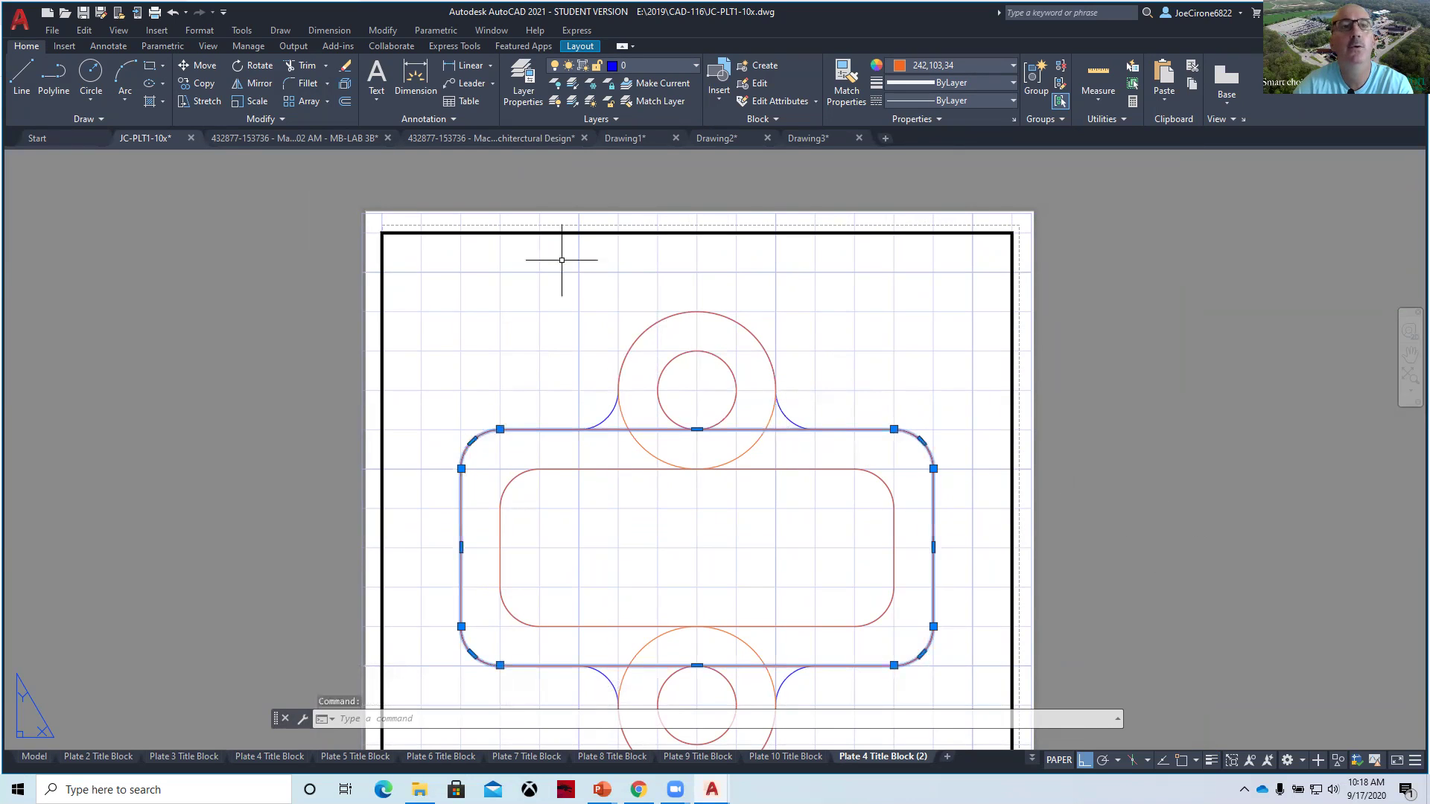
click(346, 85)
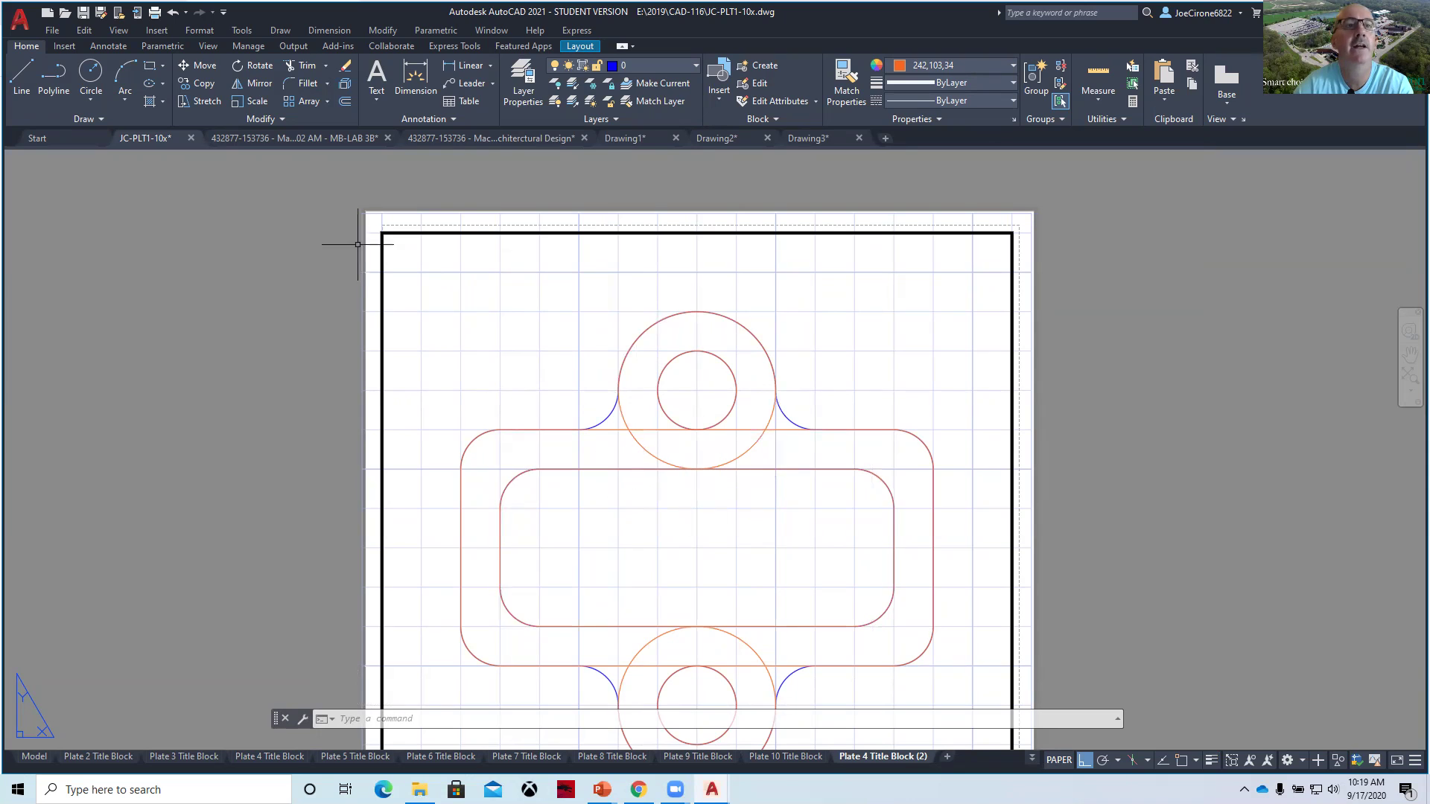
Trim the line segment inside the upper large circle.
click(303, 67)
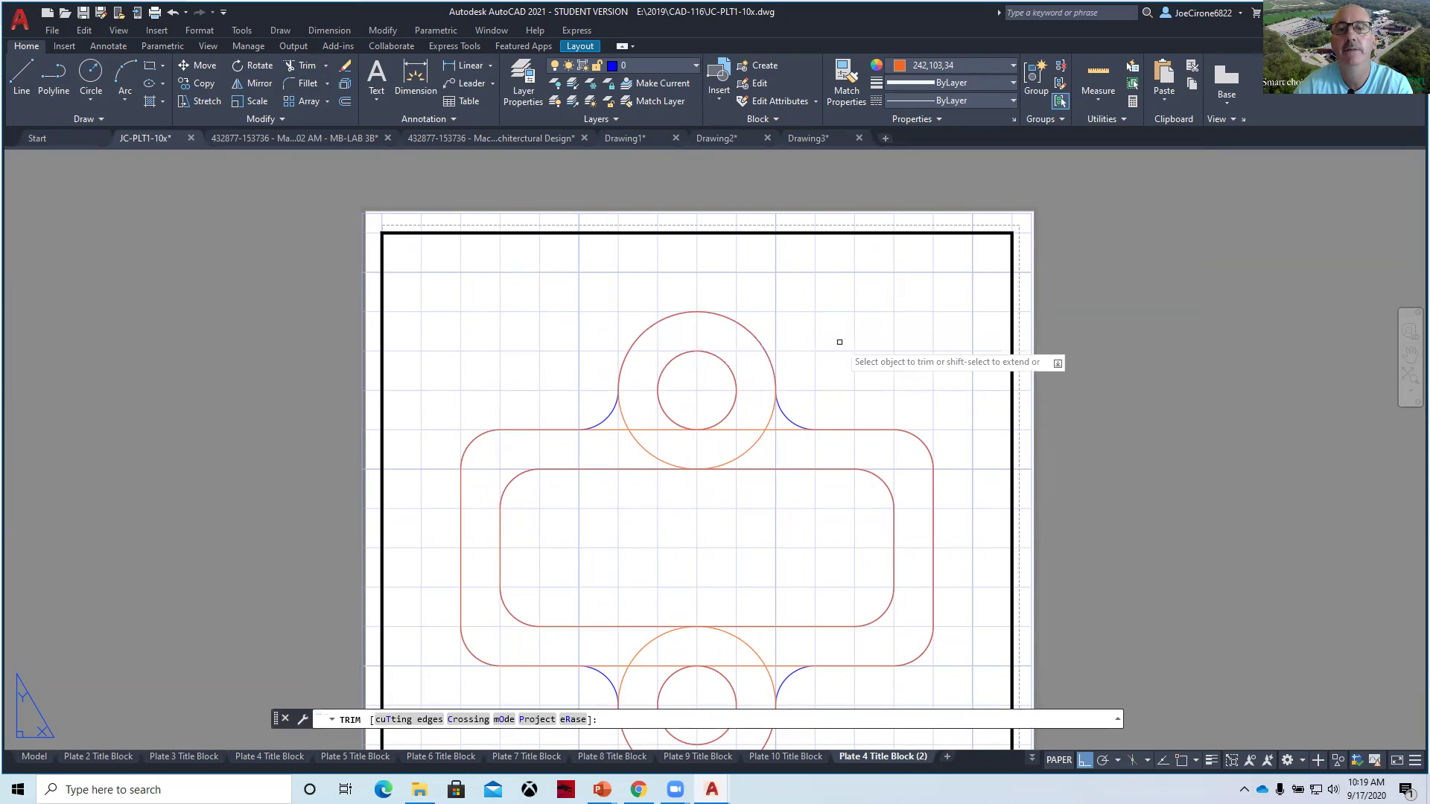
click(749, 428)
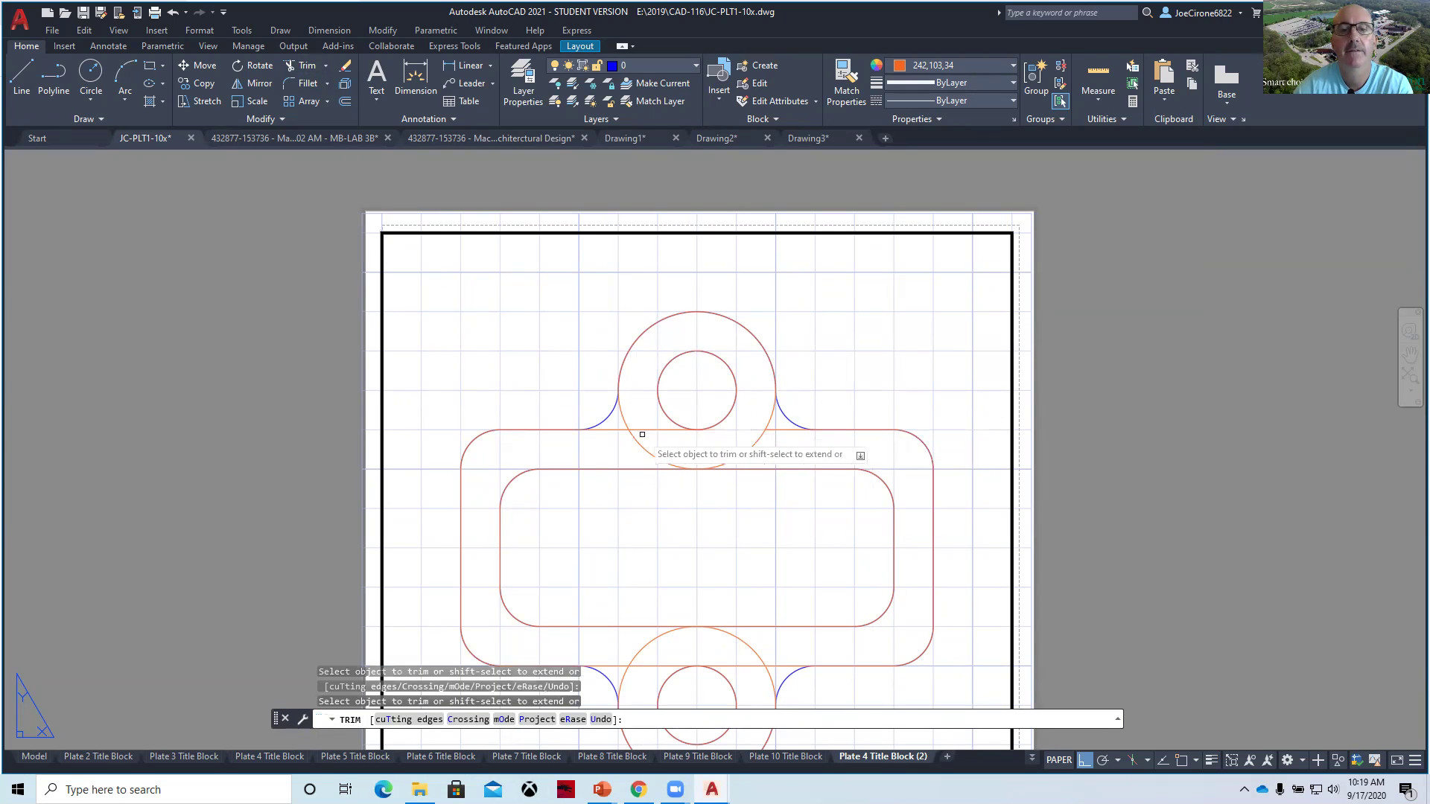
key(Escape)
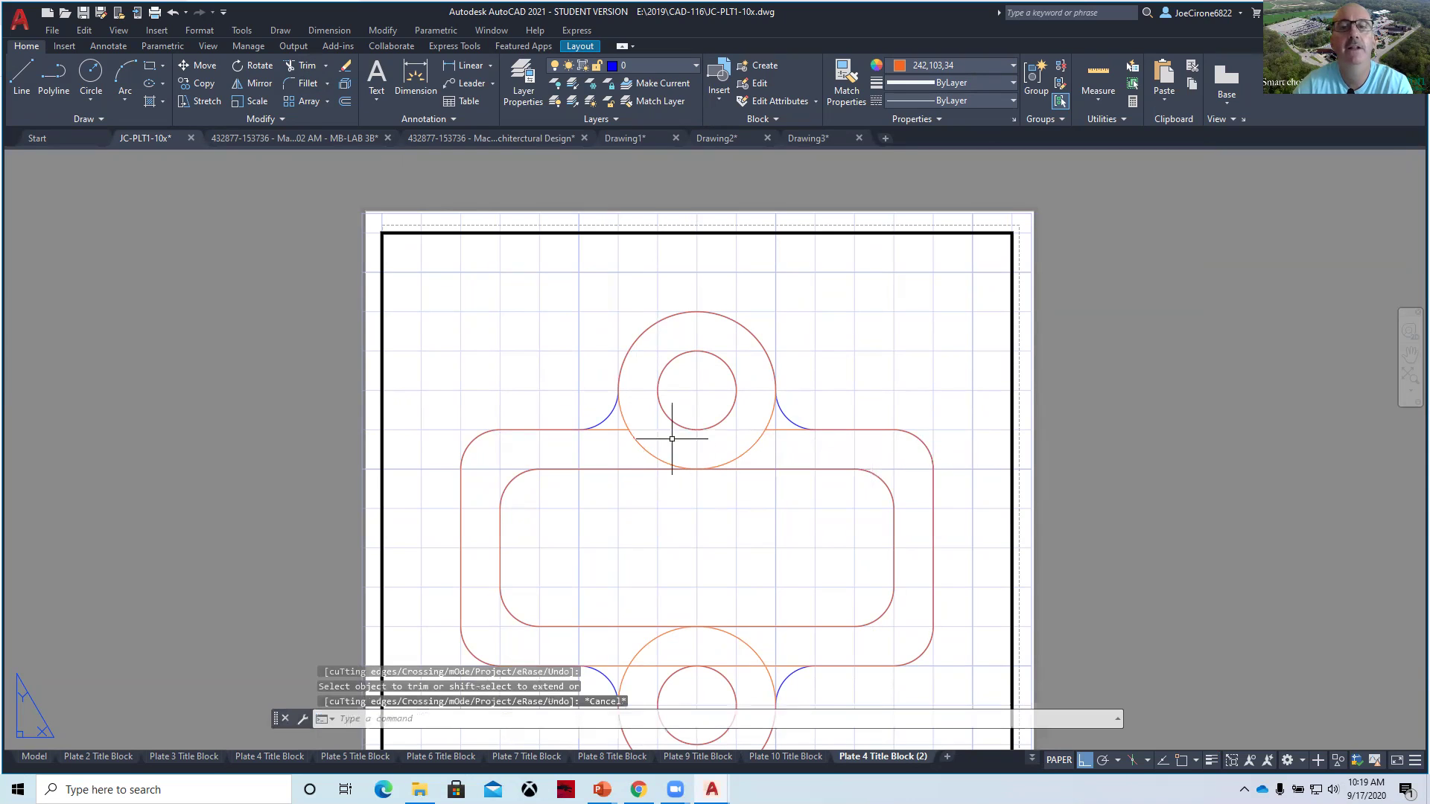
Fillet the right and left horizontal lines into the top circle.
click(305, 82)
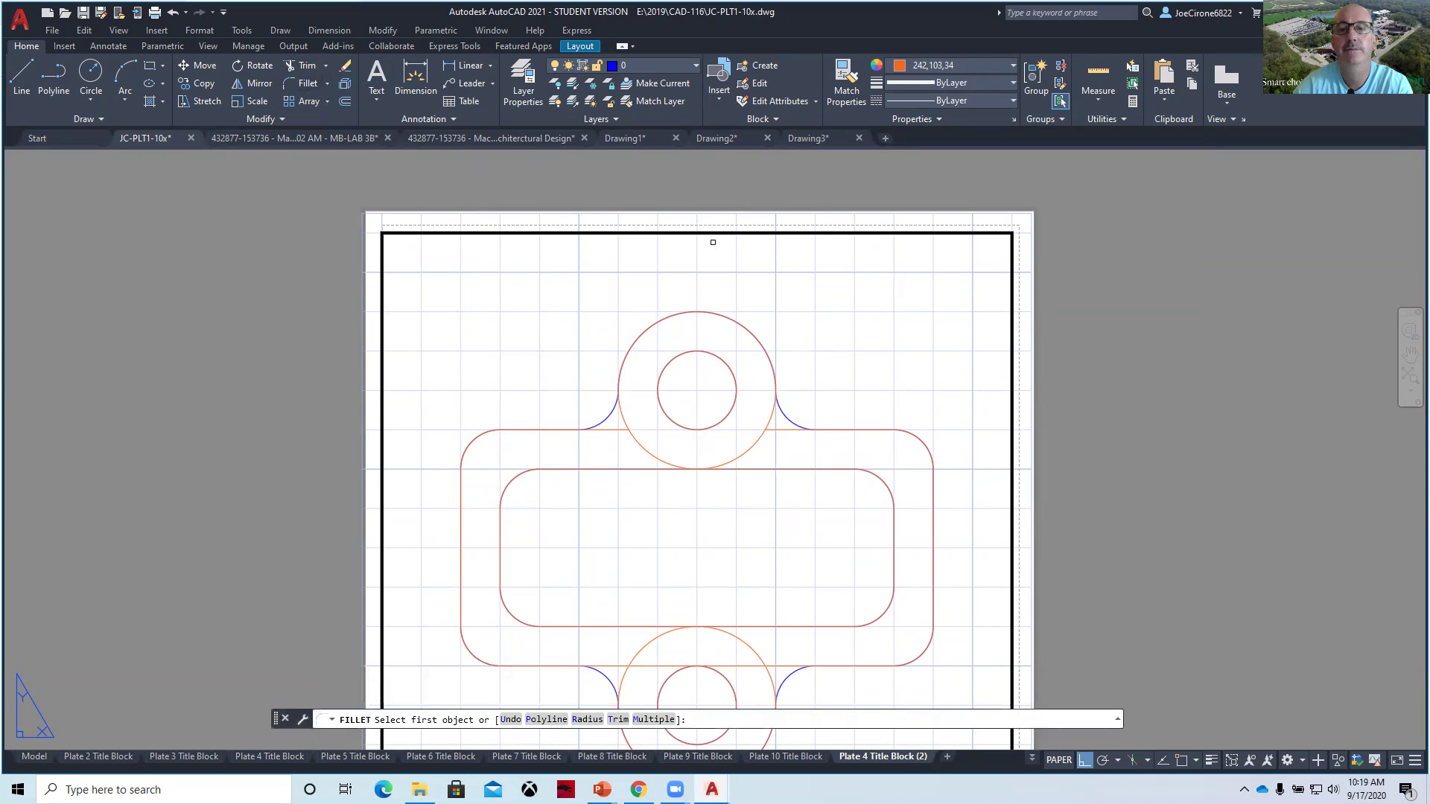
click(793, 432)
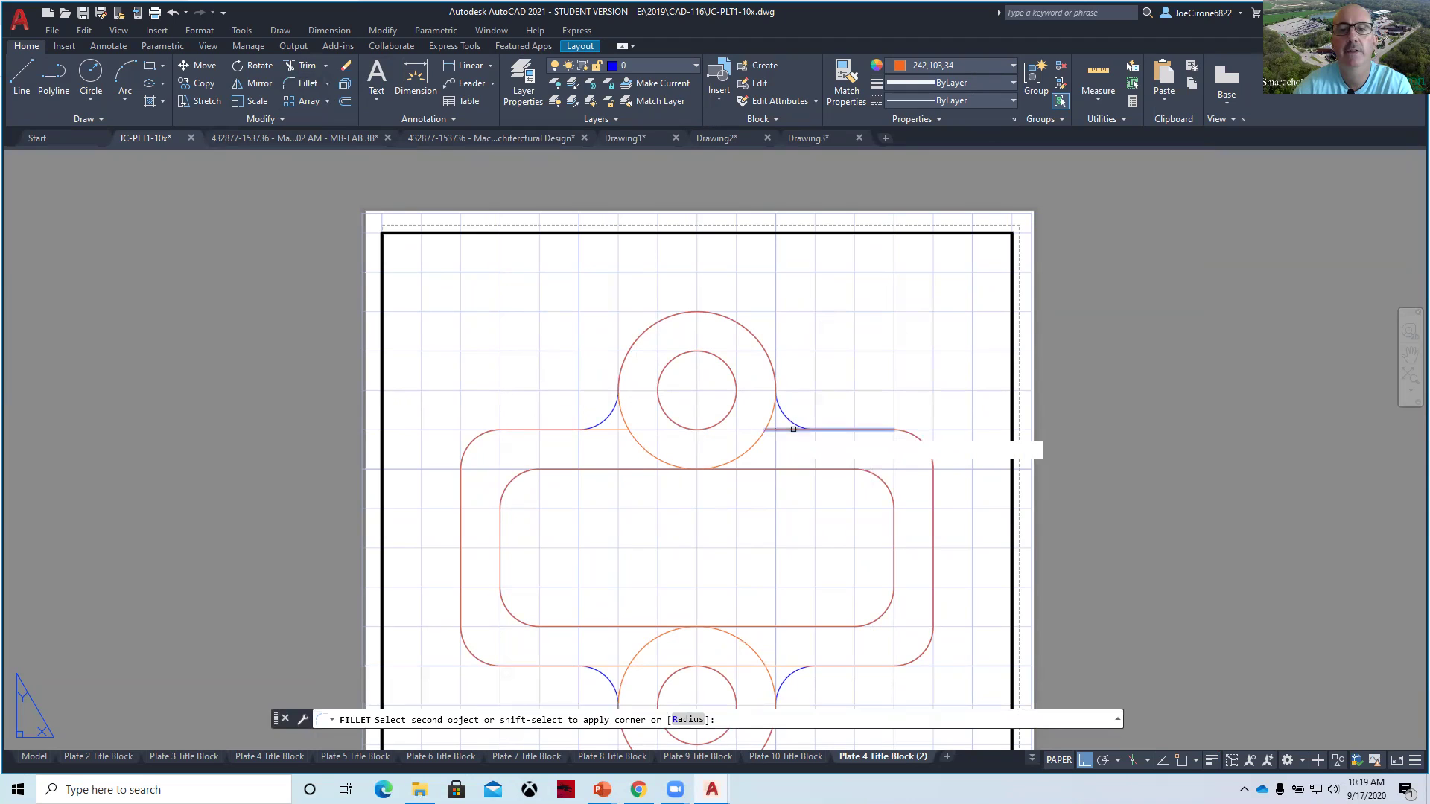
click(774, 369)
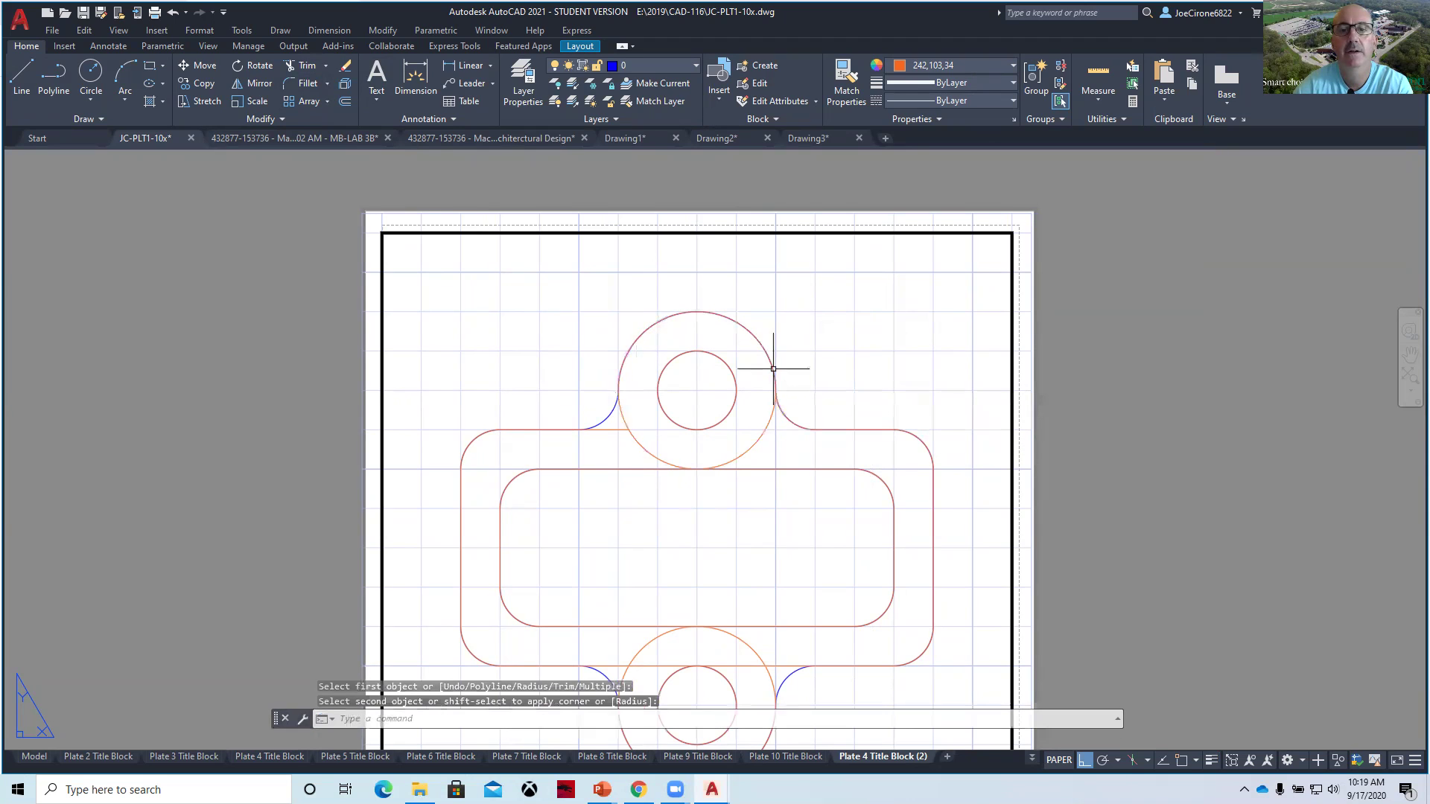
right_click(853, 341)
click(886, 354)
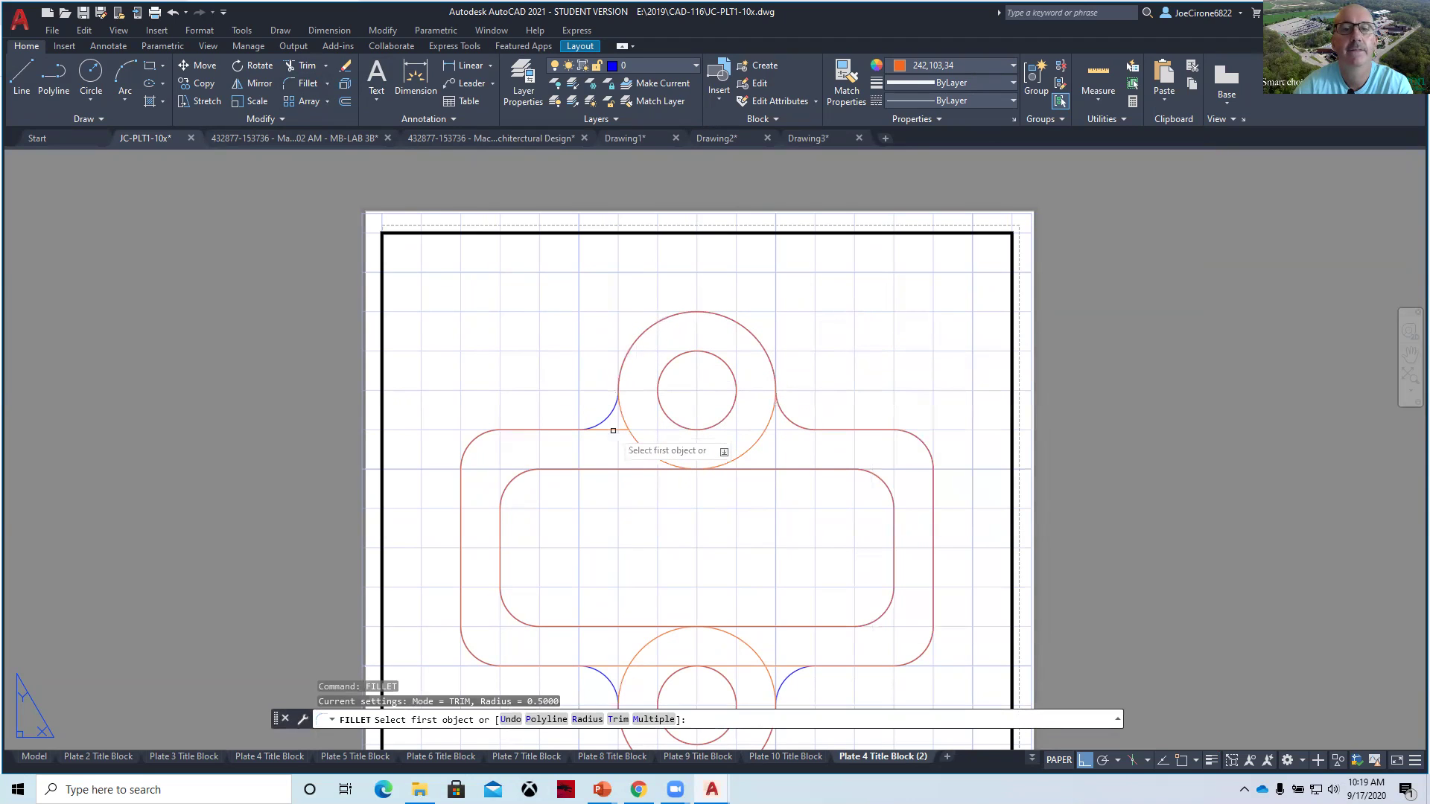
click(618, 372)
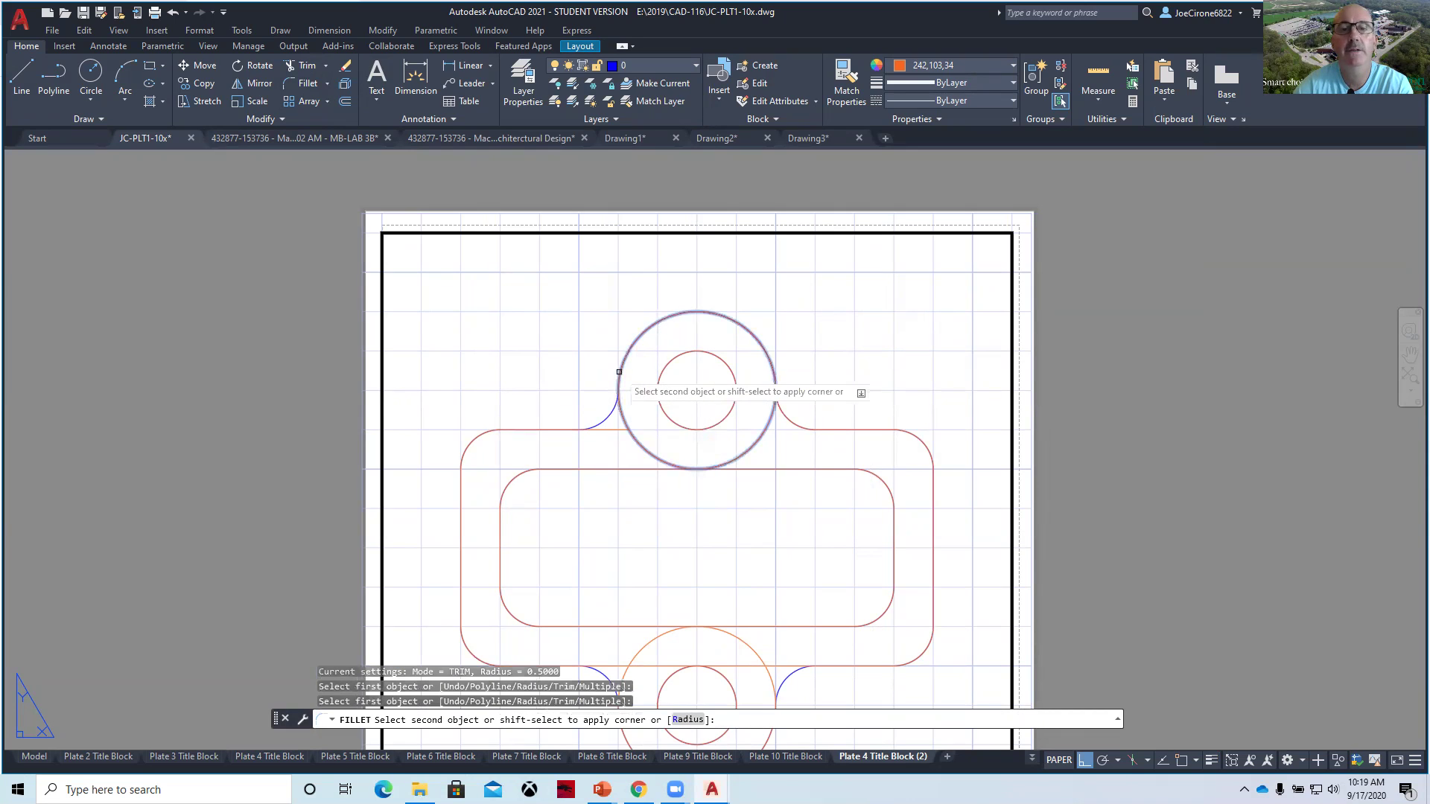
click(614, 430)
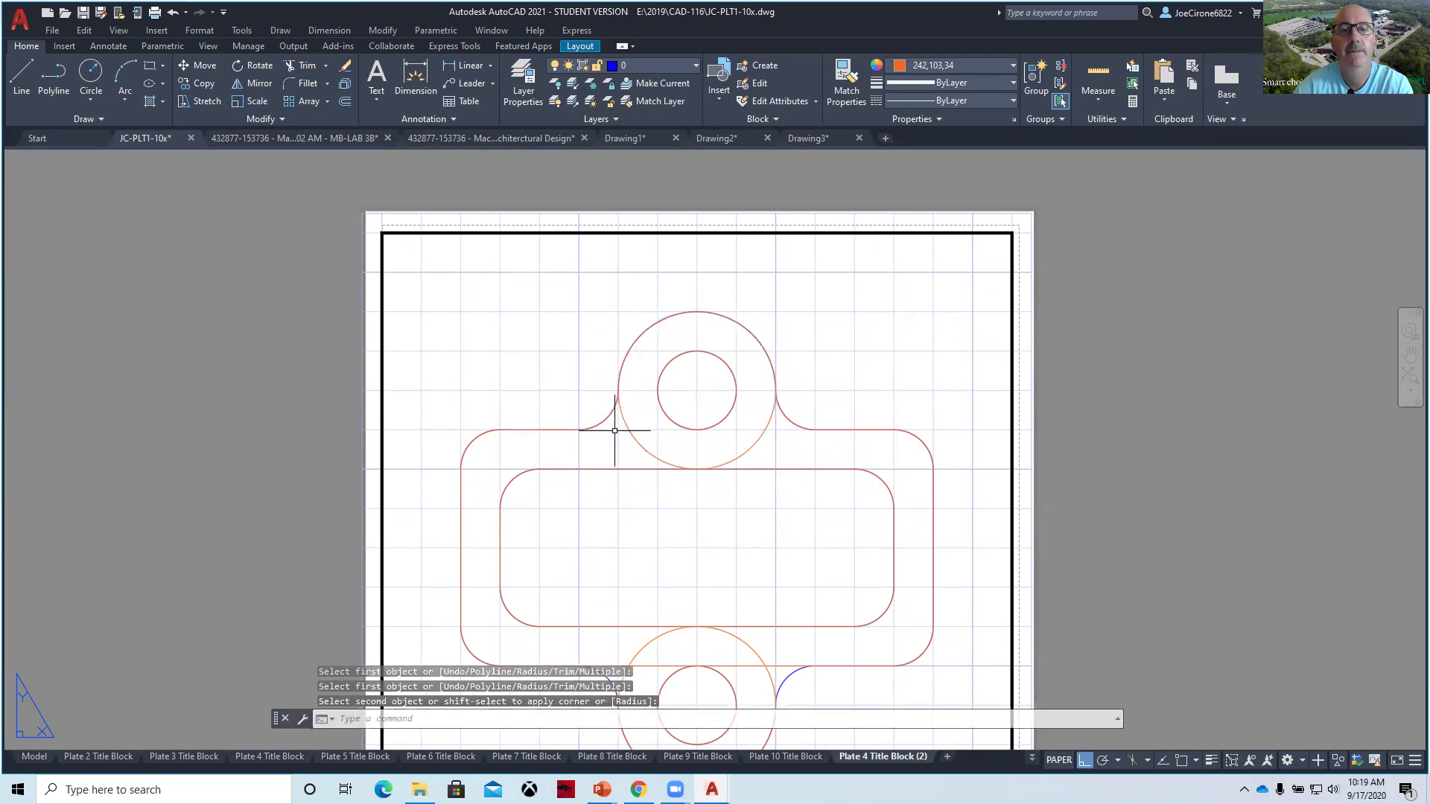
Trim the top circle's lower arc, the lower circle's upper arc, and the line above it.
click(301, 65)
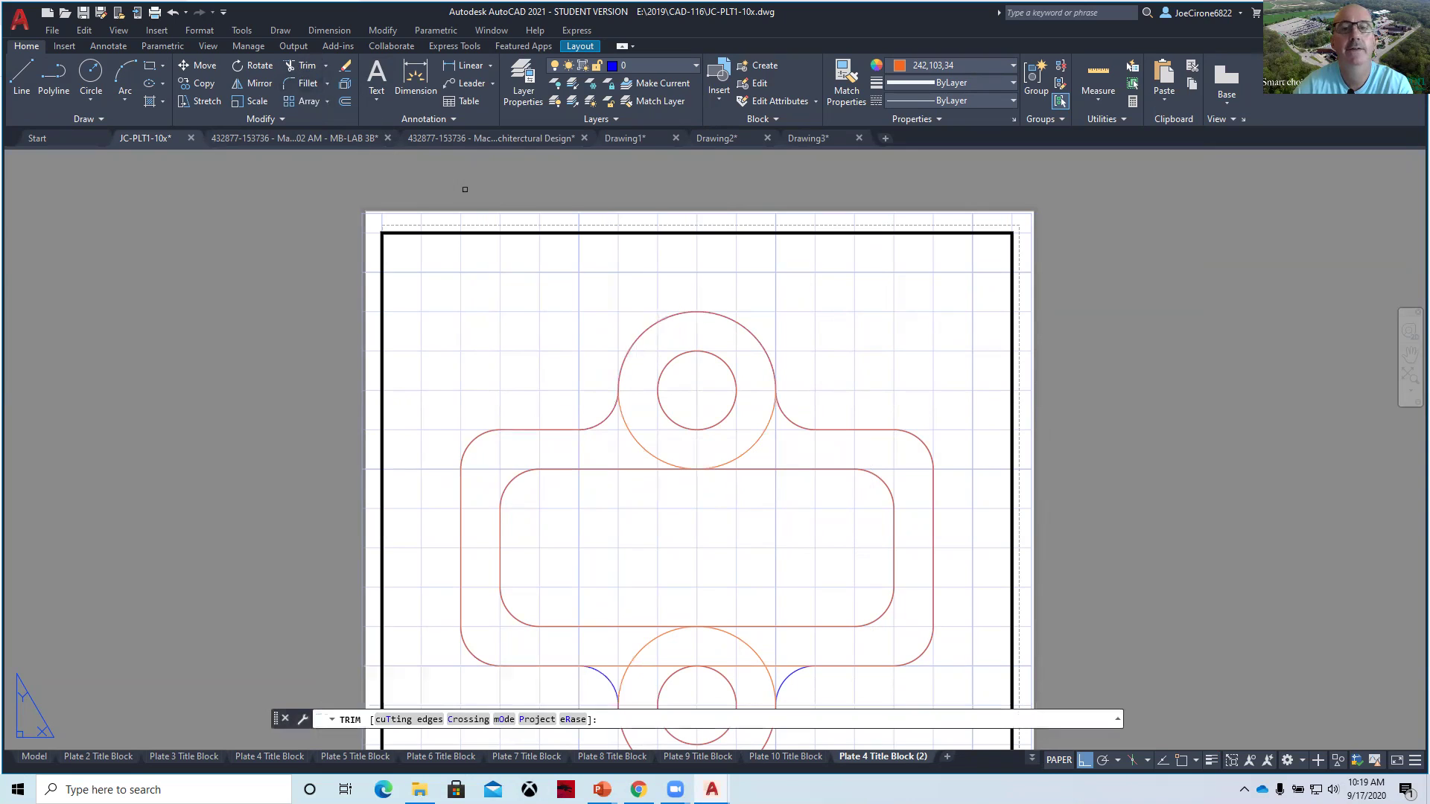
click(655, 468)
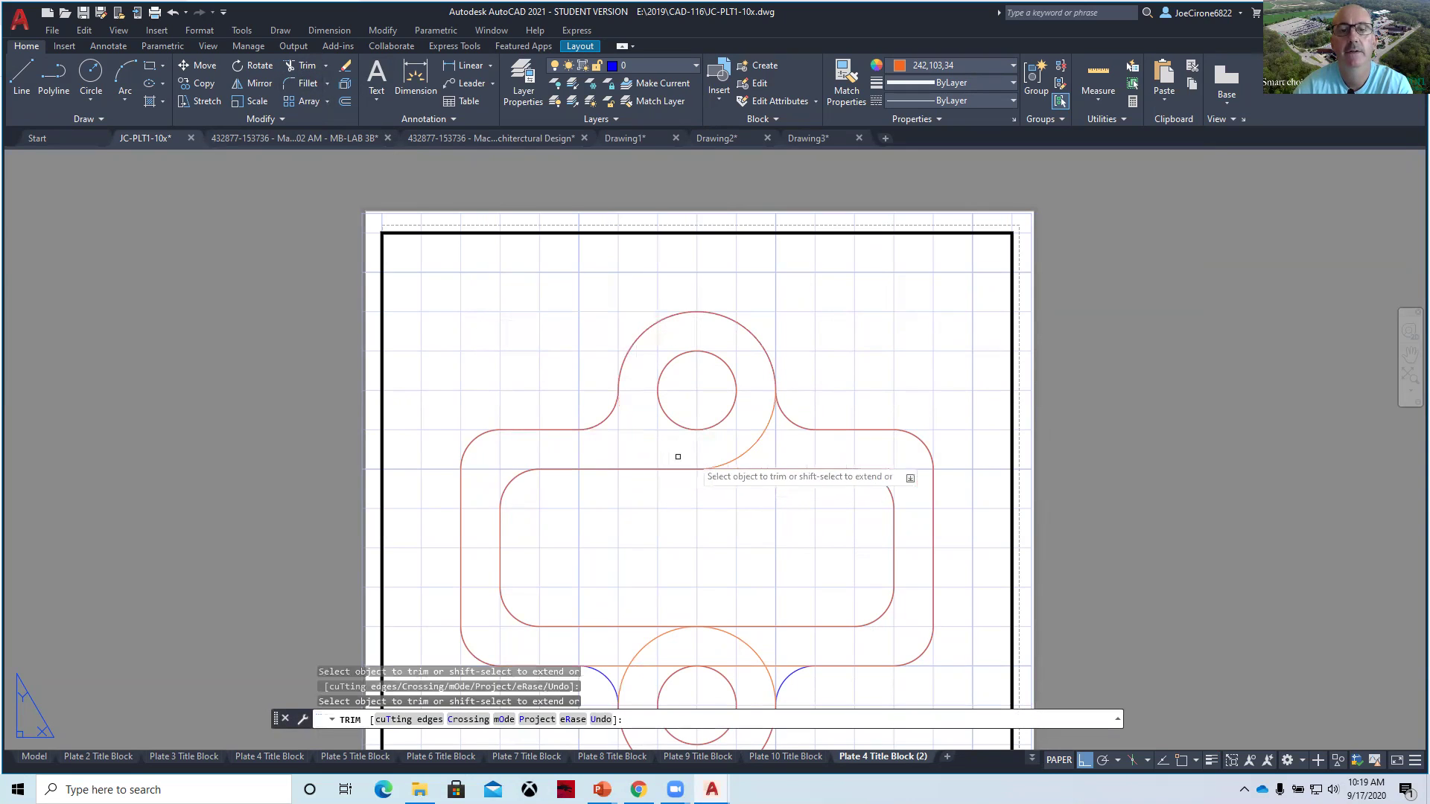
scroll(610, 407, down, 3)
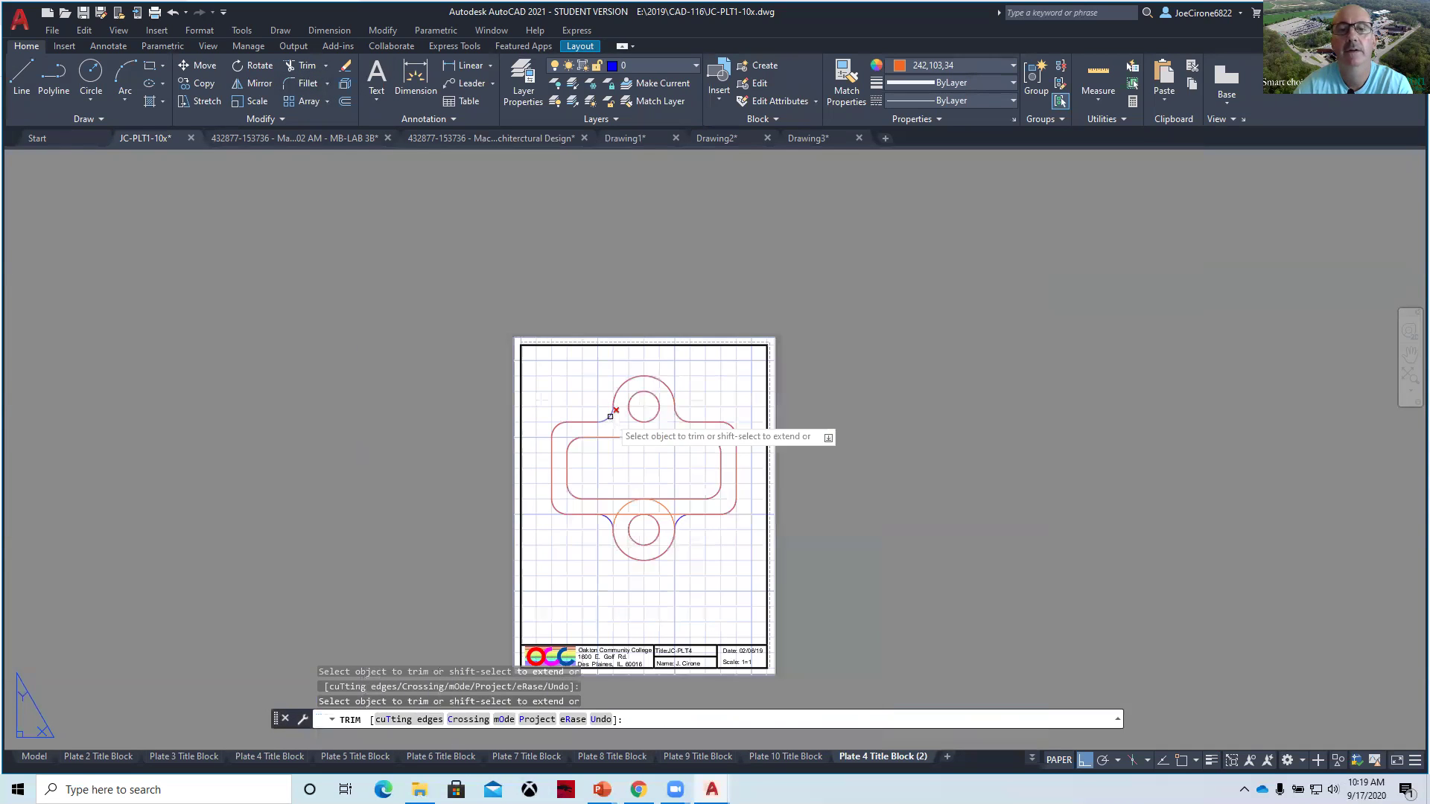
scroll(677, 558, up, 3)
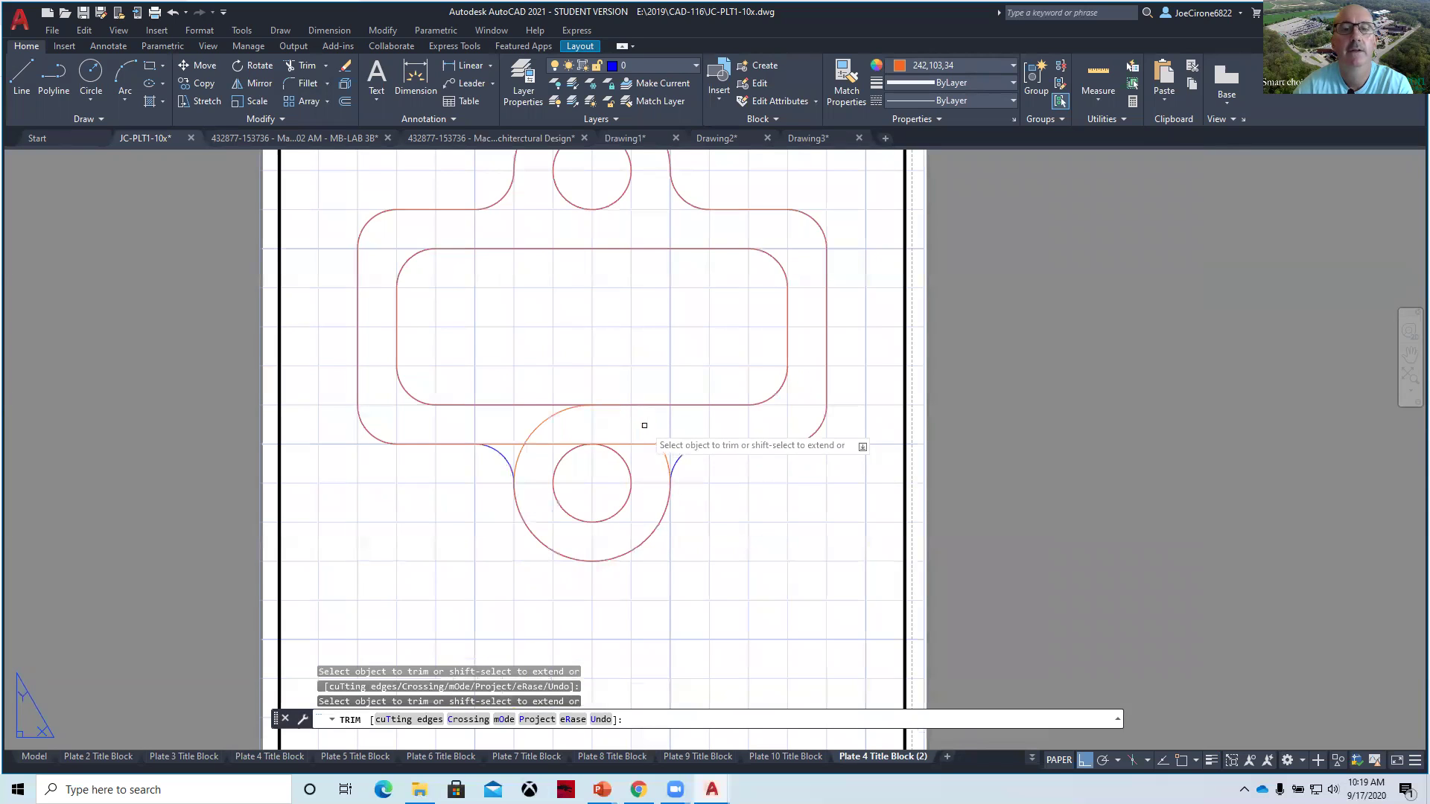
click(552, 414)
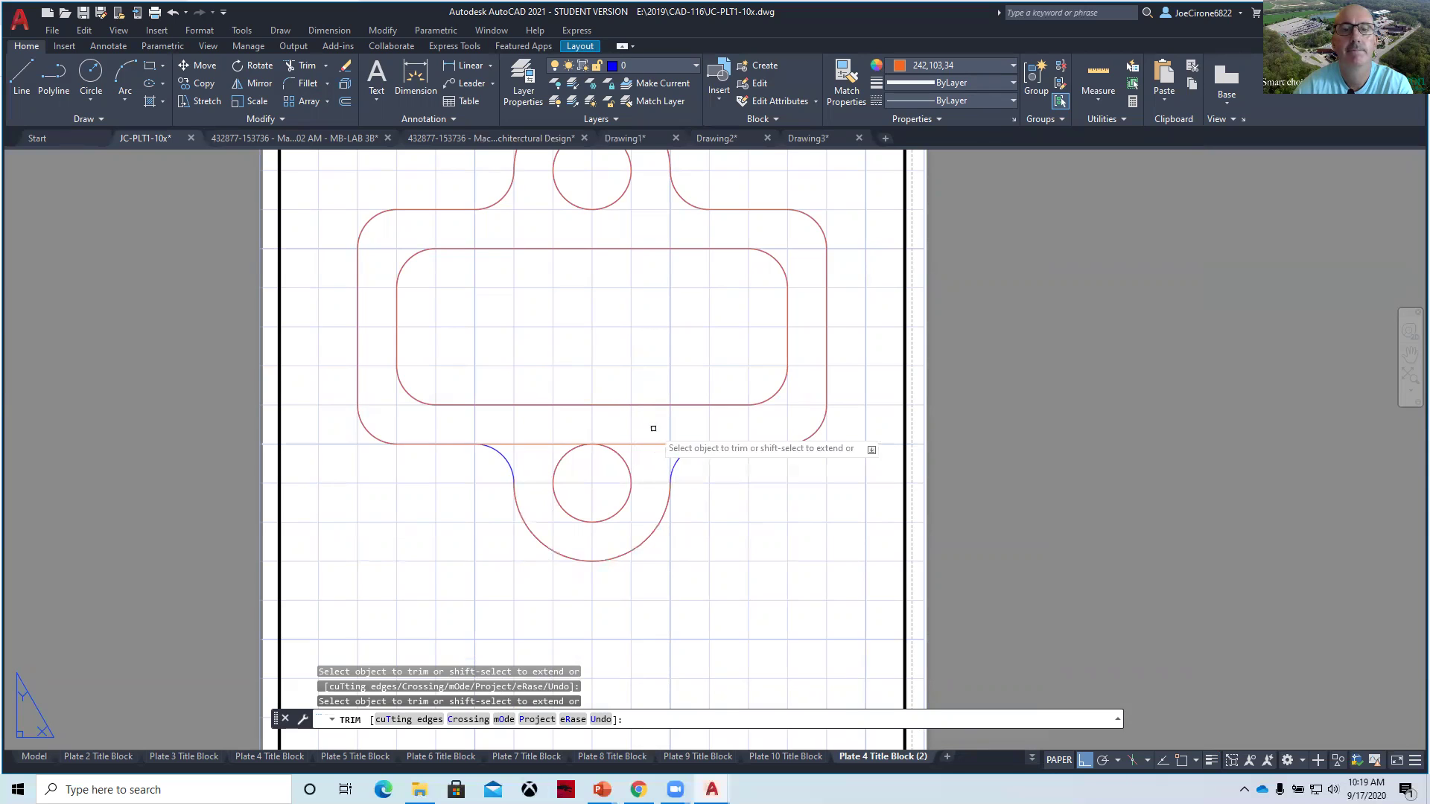
click(560, 444)
key(Escape)
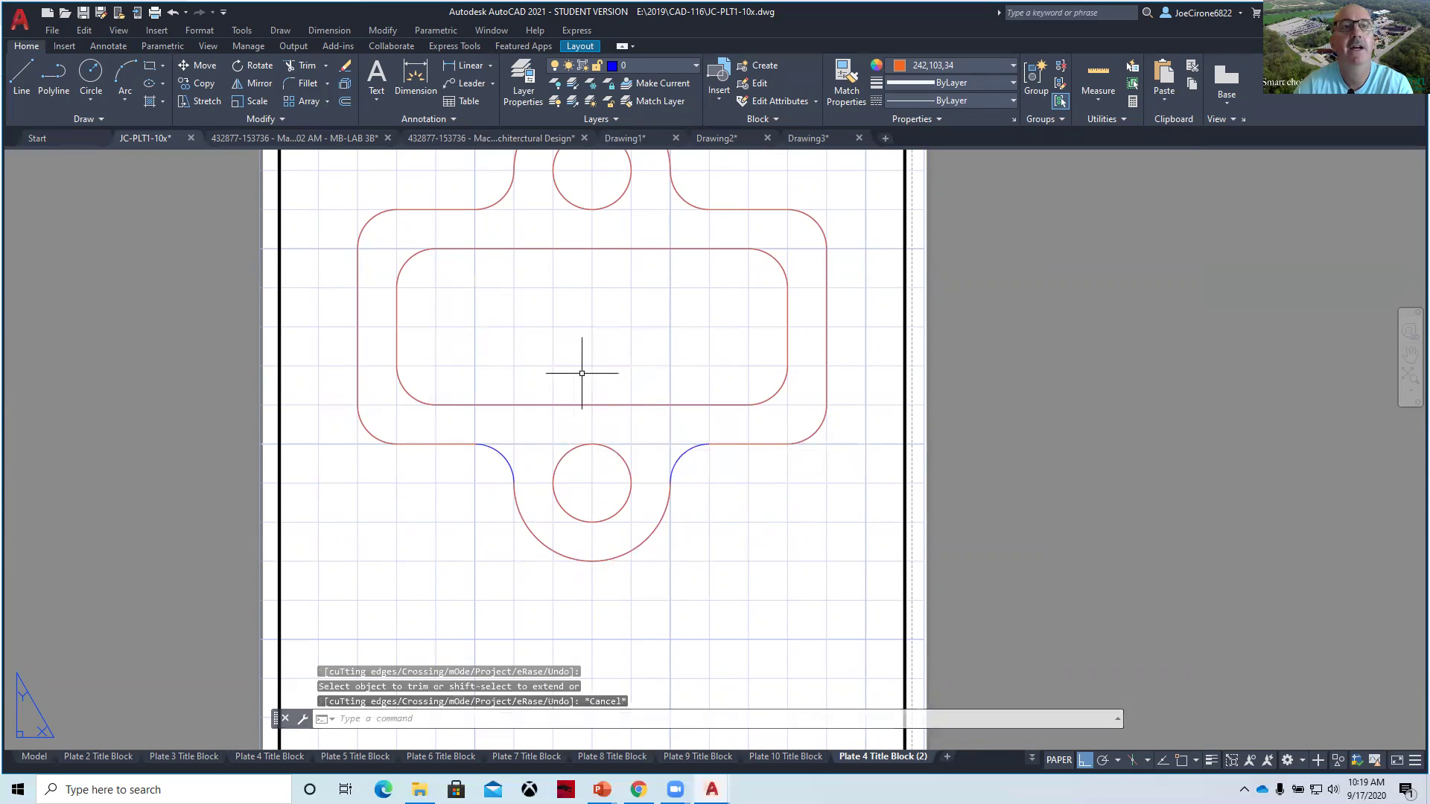
Fillet the right and left horizontal lines into the lower circle's arc.
click(308, 85)
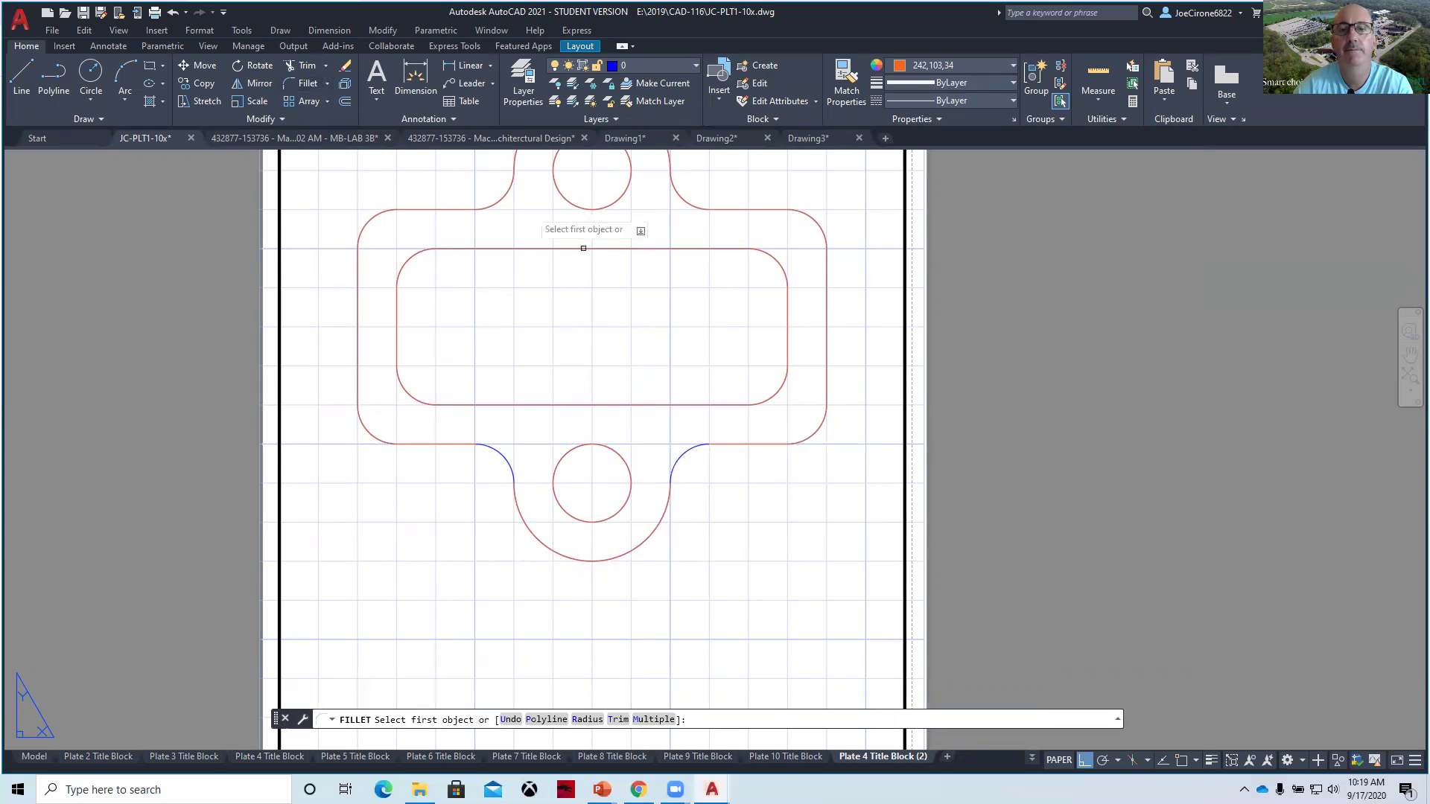
click(726, 448)
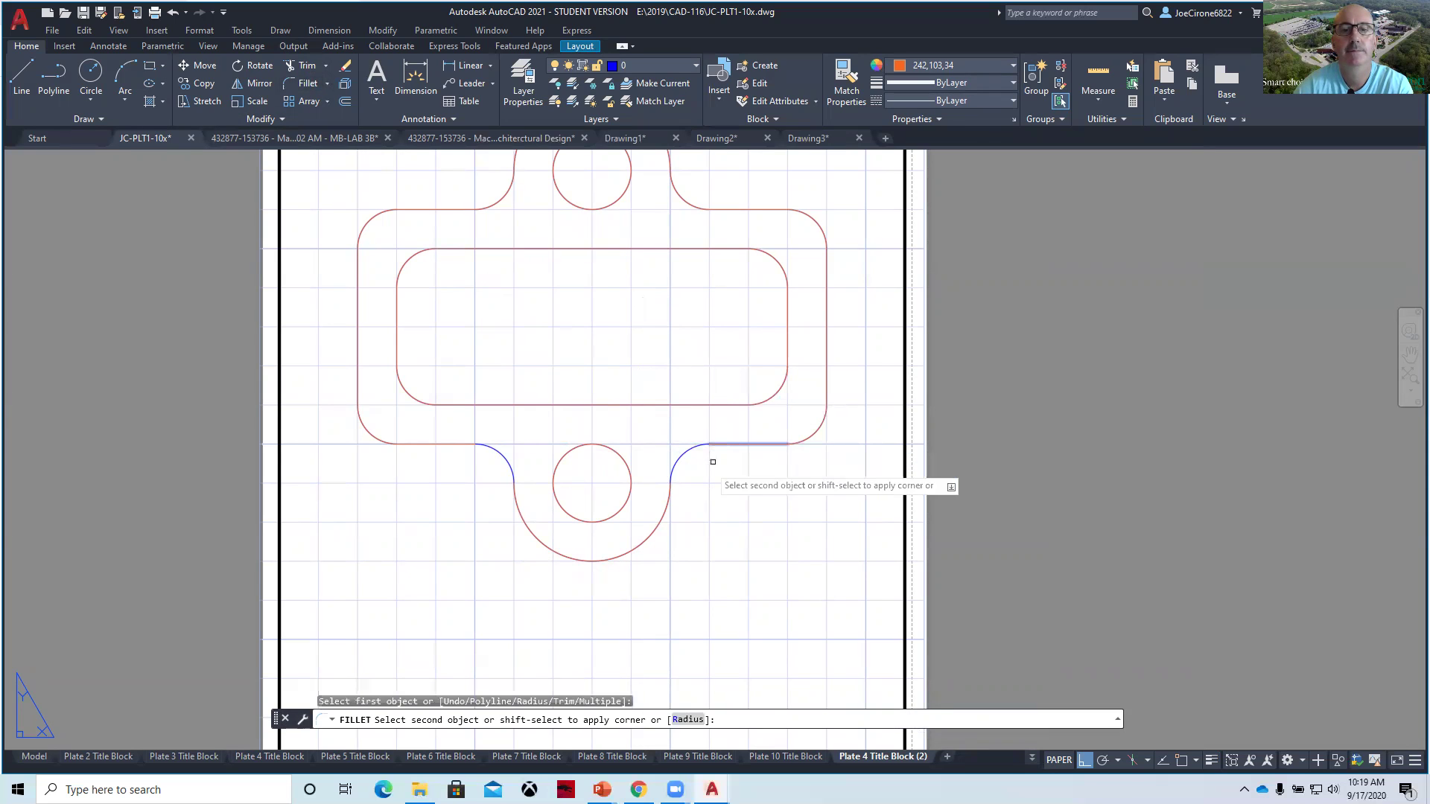
click(668, 497)
right_click(552, 486)
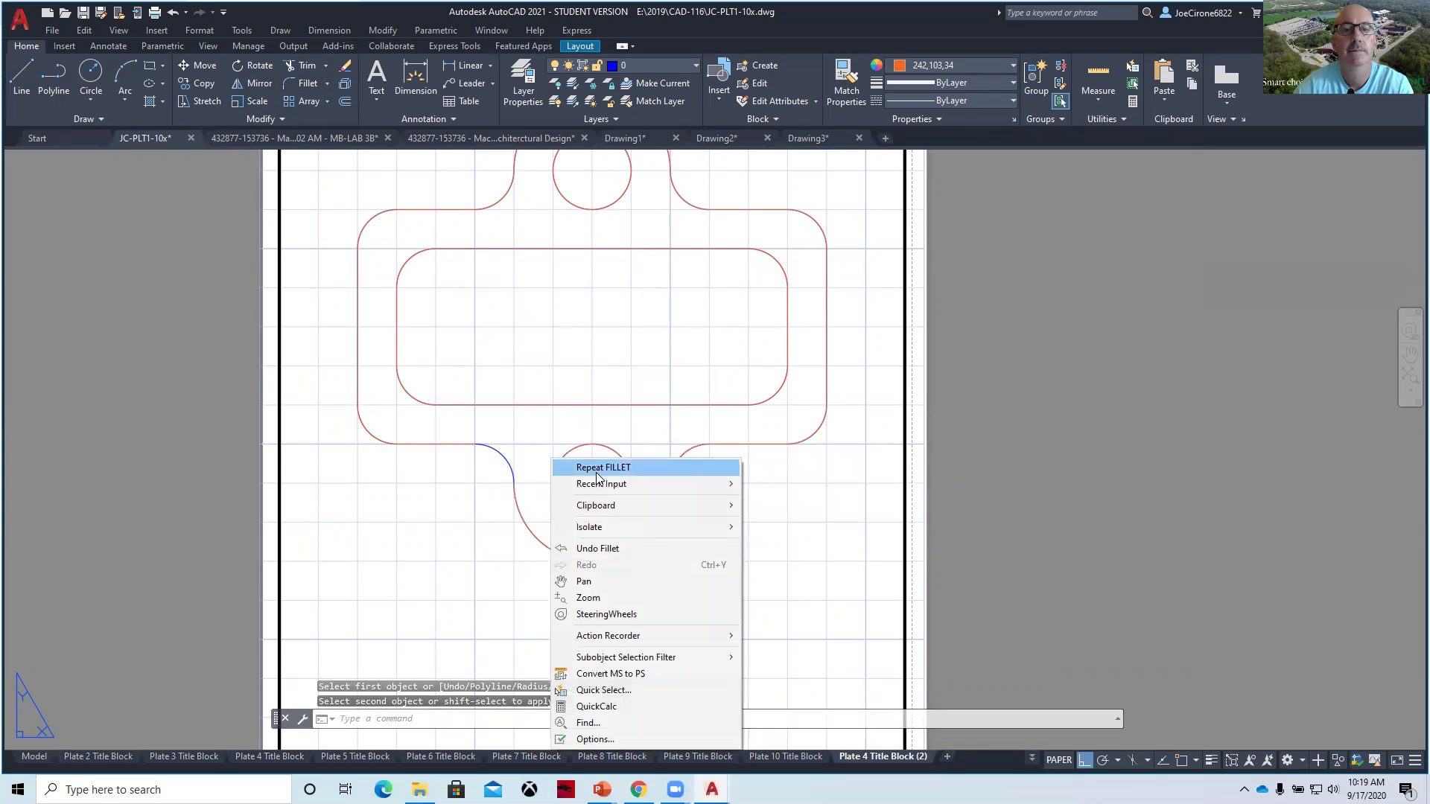
click(569, 467)
click(519, 513)
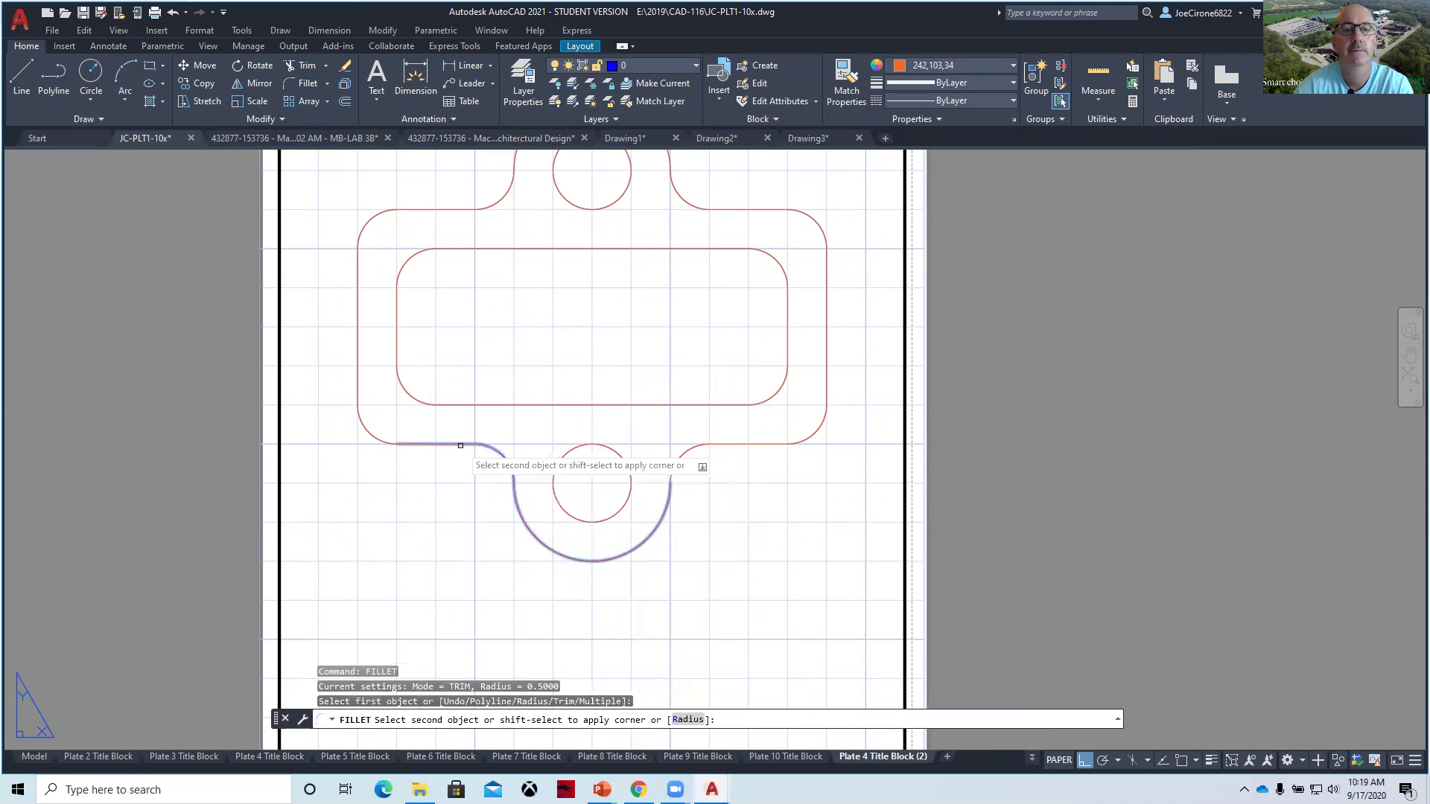
click(461, 445)
scroll(554, 463, down, 4)
Pan and zoom around the Plate 4 (2) layout sheet to review the finished gasket.
middle_drag(555, 547, 572, 555)
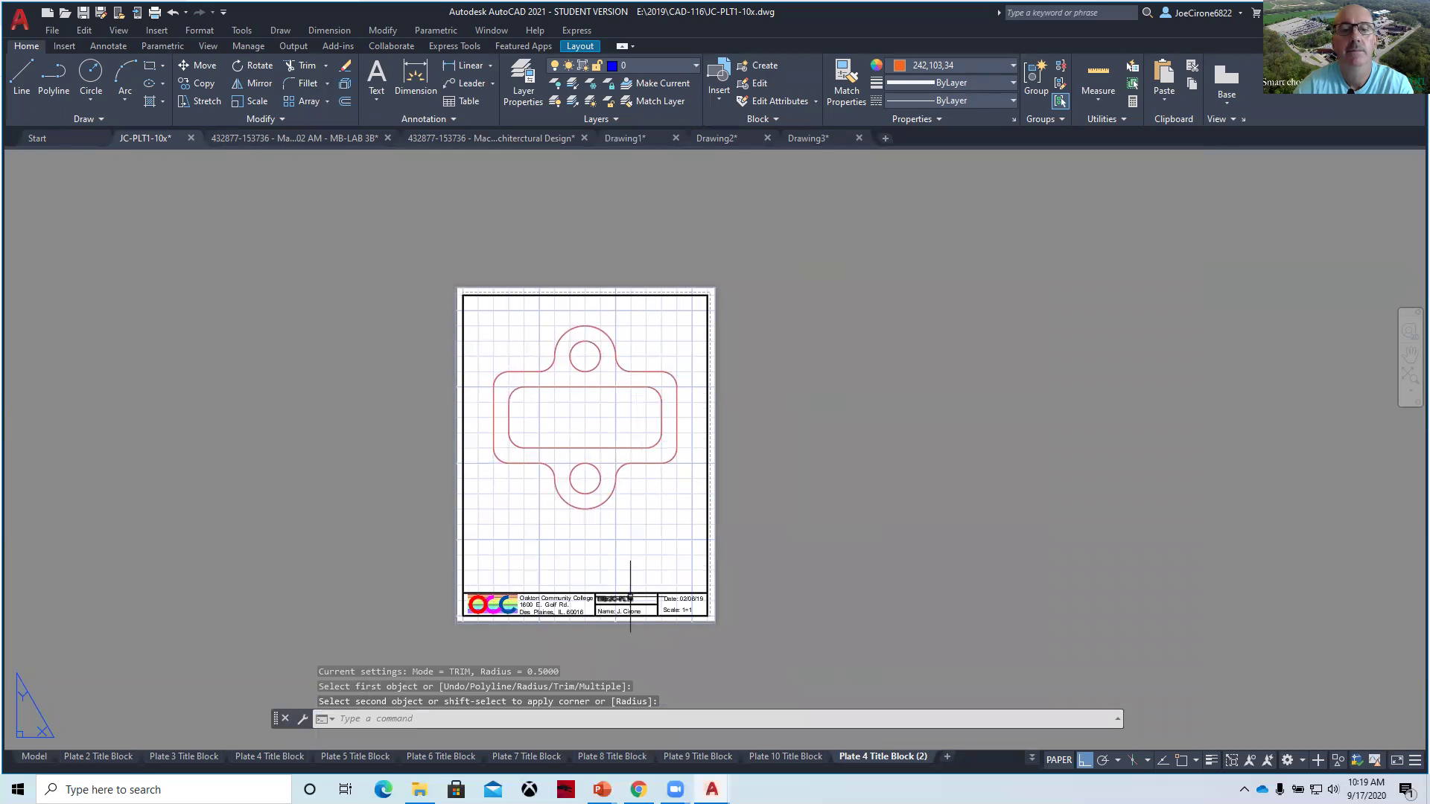
middle_drag(497, 419, 478, 447)
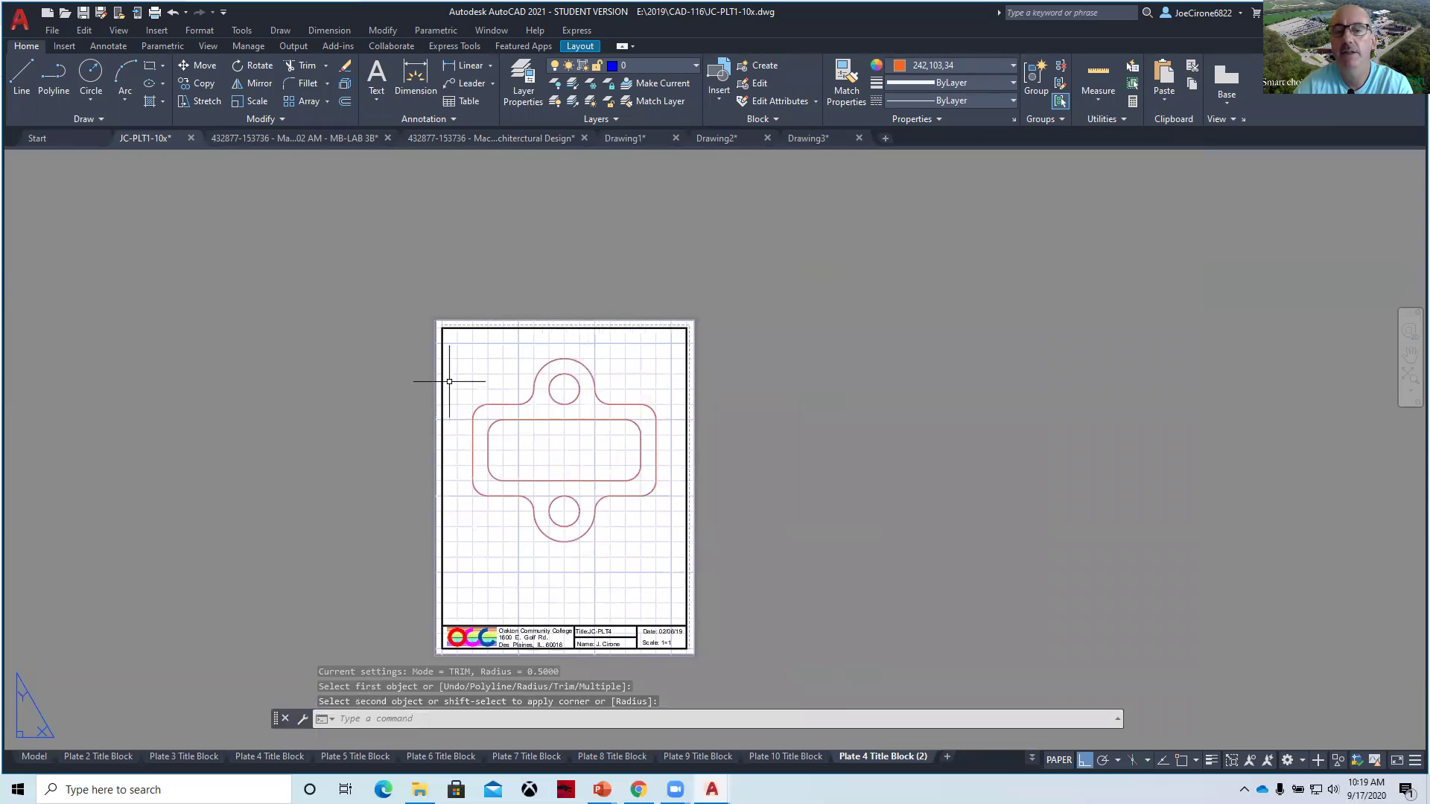
middle_drag(449, 381, 464, 353)
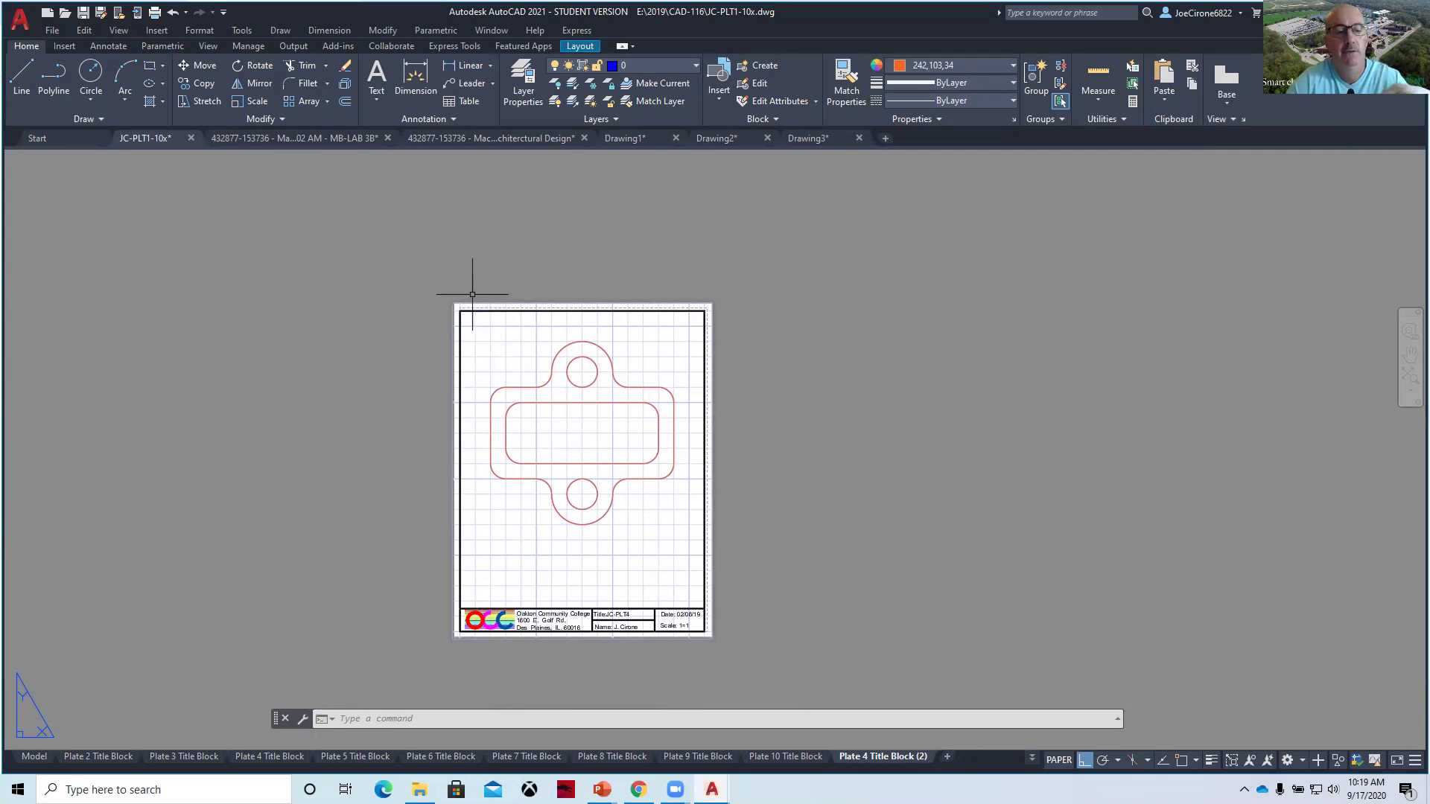
scroll(495, 399, down, 2)
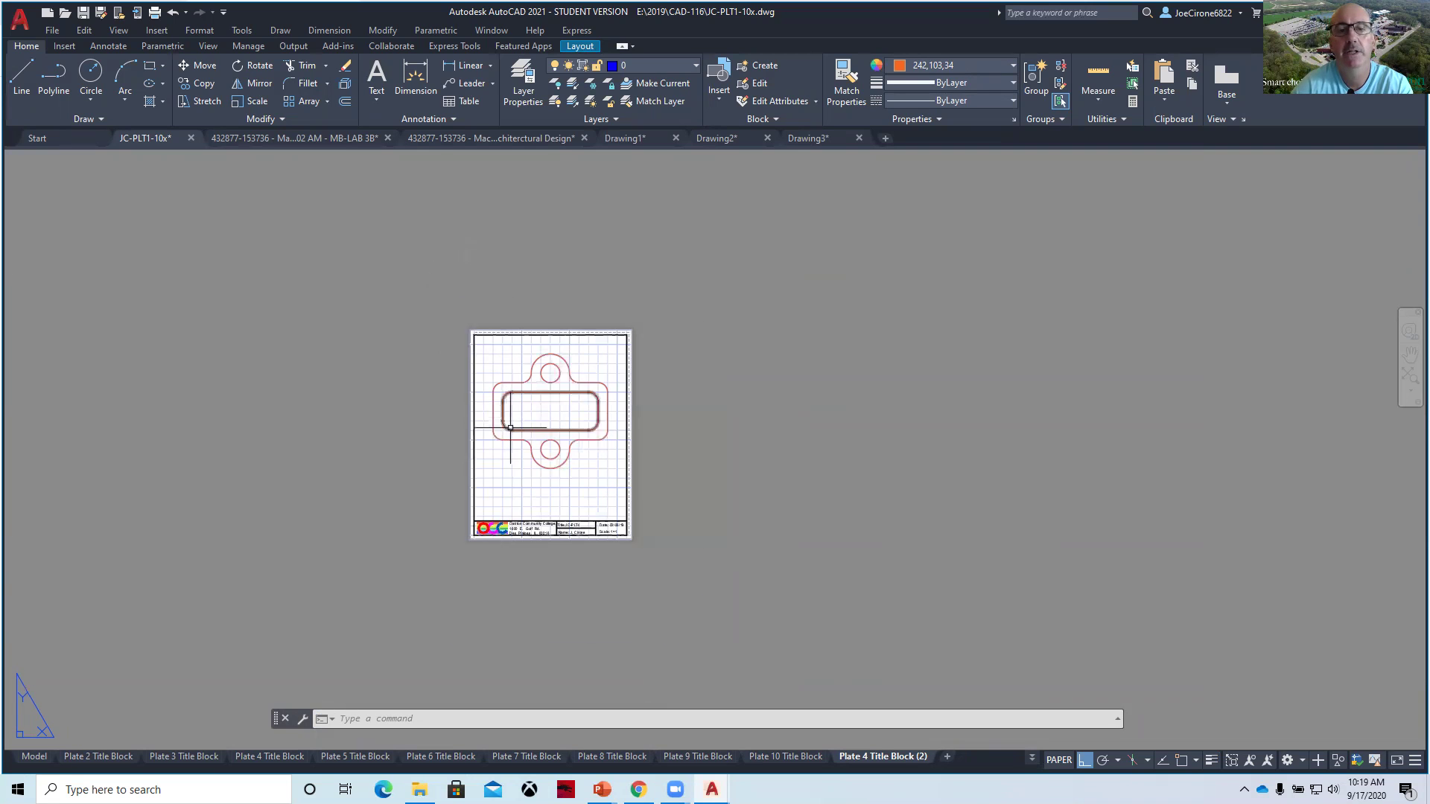
scroll(511, 408, up, 4)
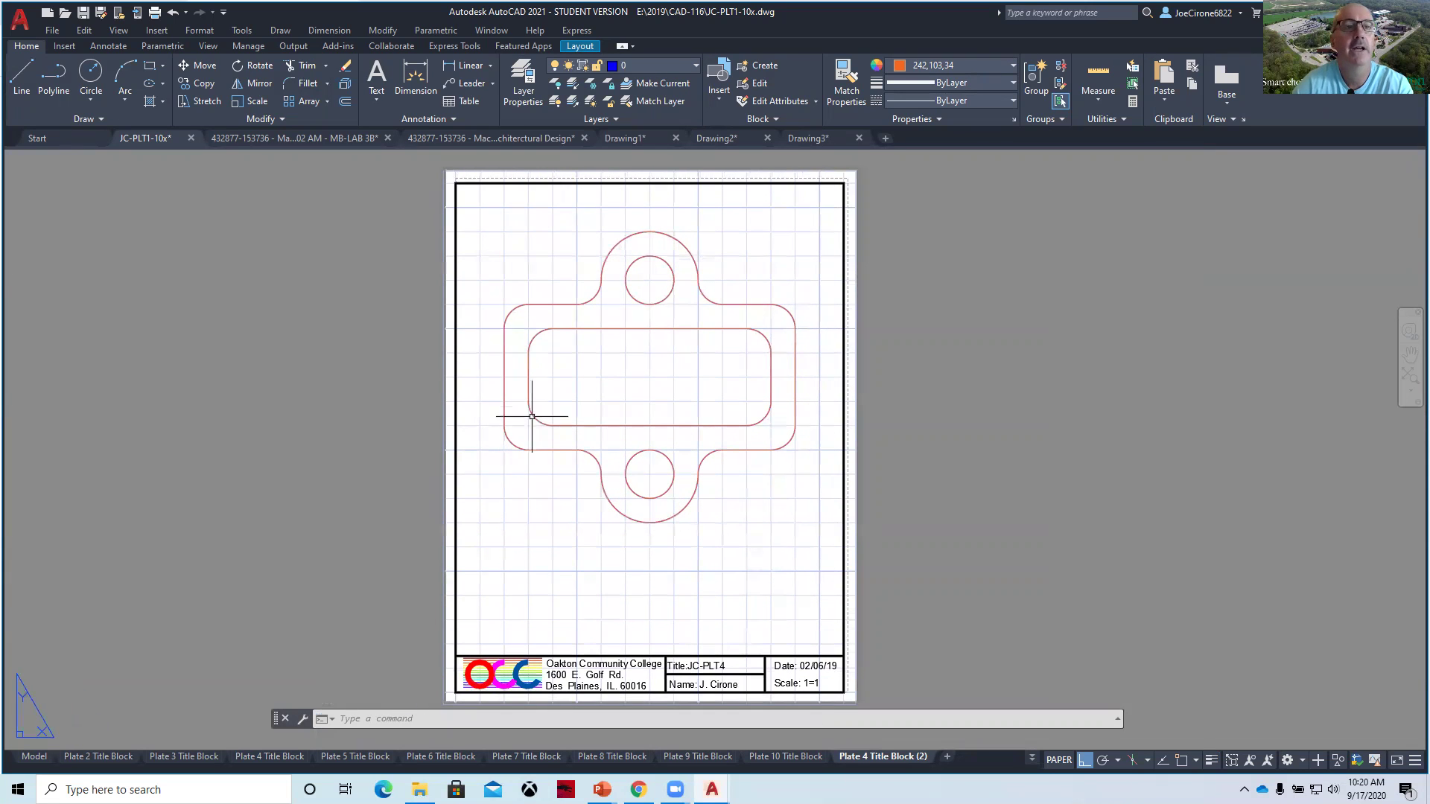
Switch to Chrome and scroll the CAD116 - Module 3 page past Materials to Video Tutorials.
key(alt+Tab)
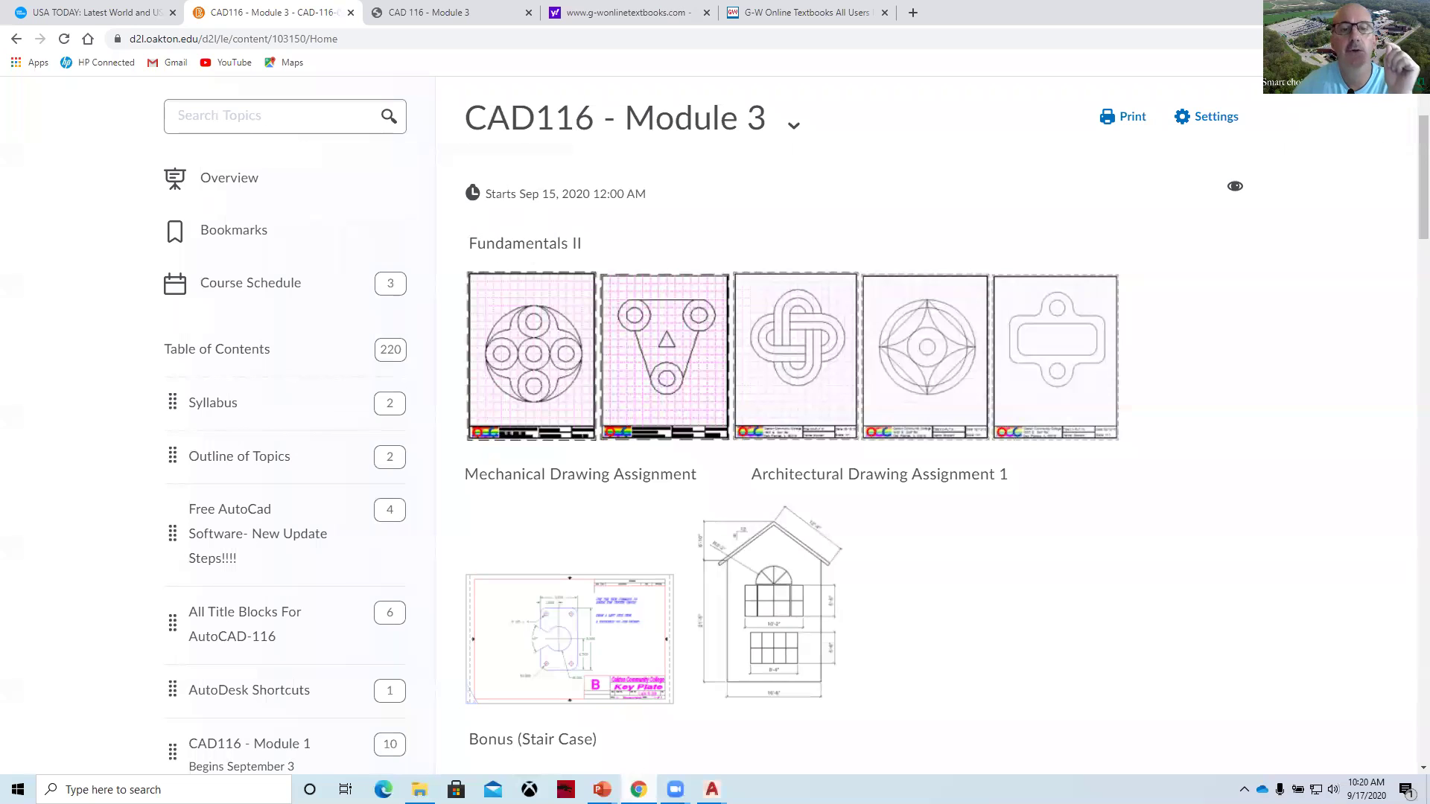
scroll(563, 662, down, 2)
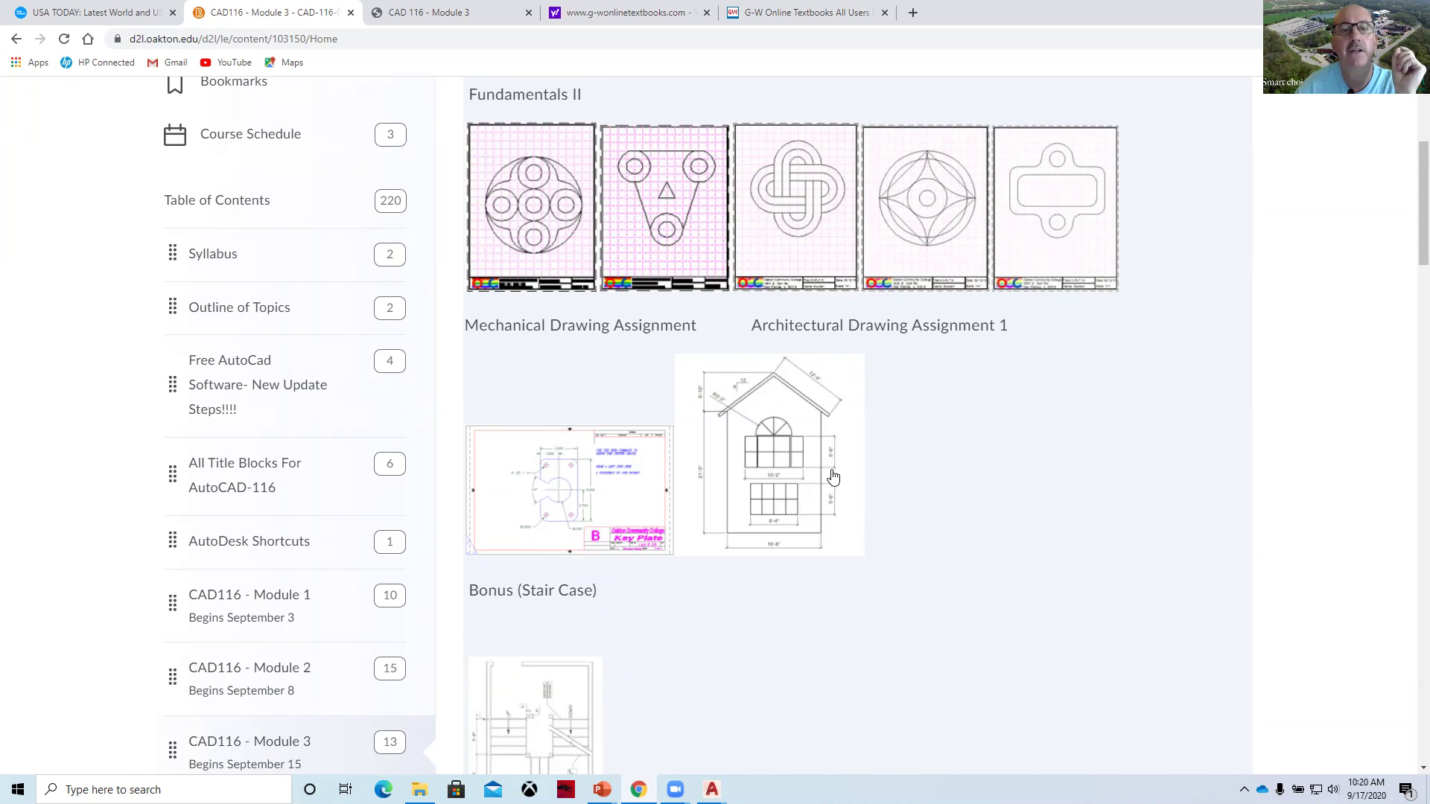
scroll(722, 521, down, 10)
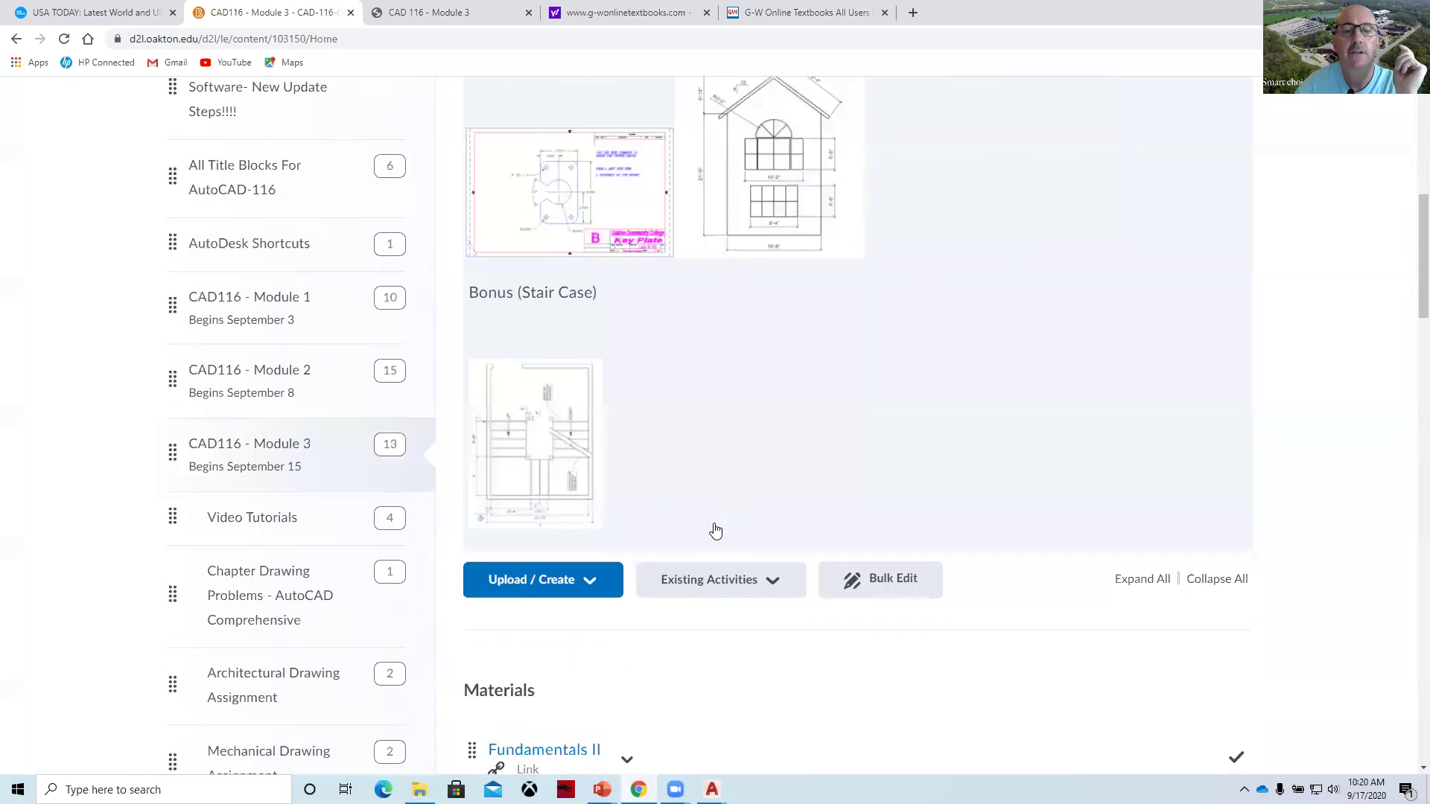
scroll(715, 530, down, 5)
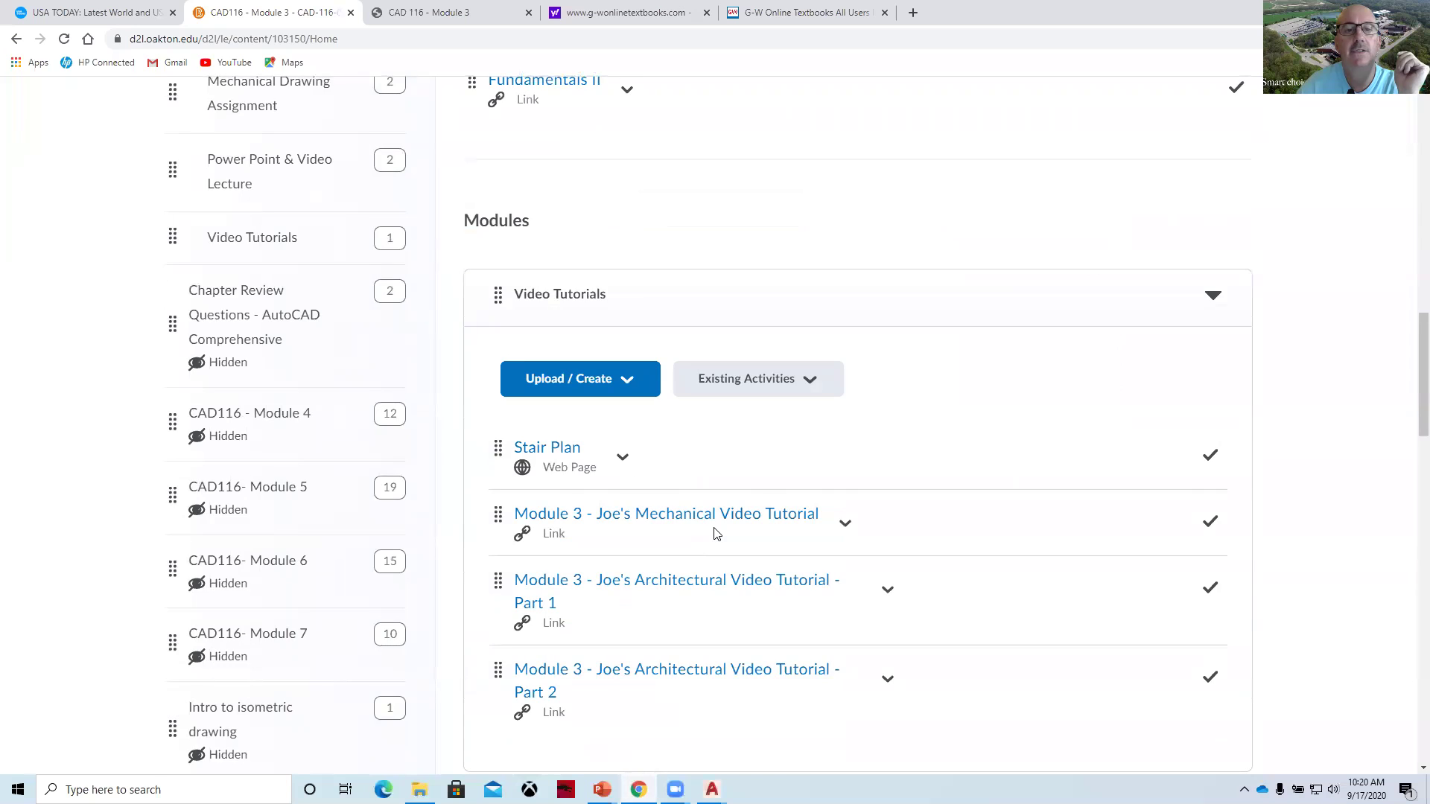
scroll(714, 533, down, 2)
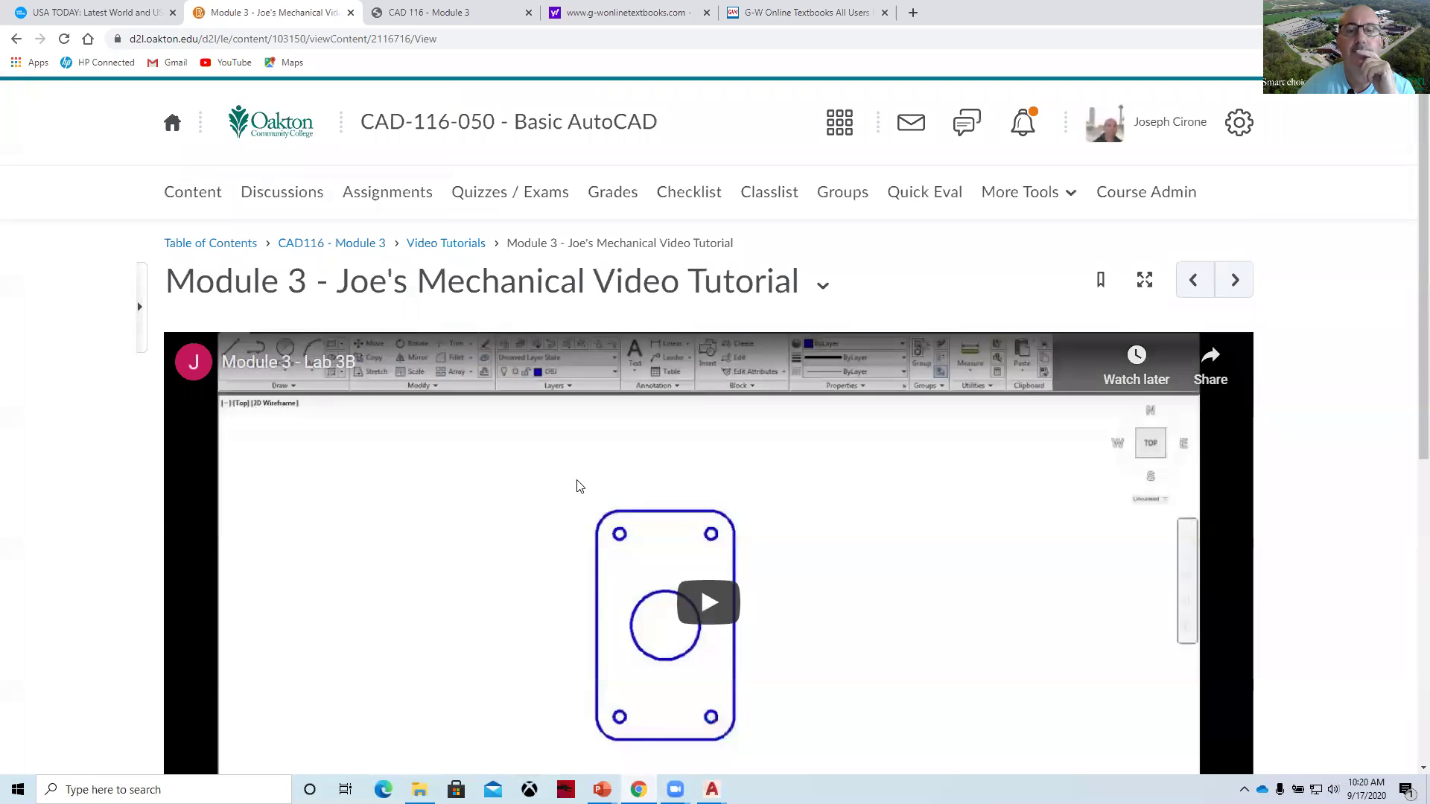
Play the embedded Lab 3B mechanical tutorial video with its sound muted.
scroll(580, 487, down, 4)
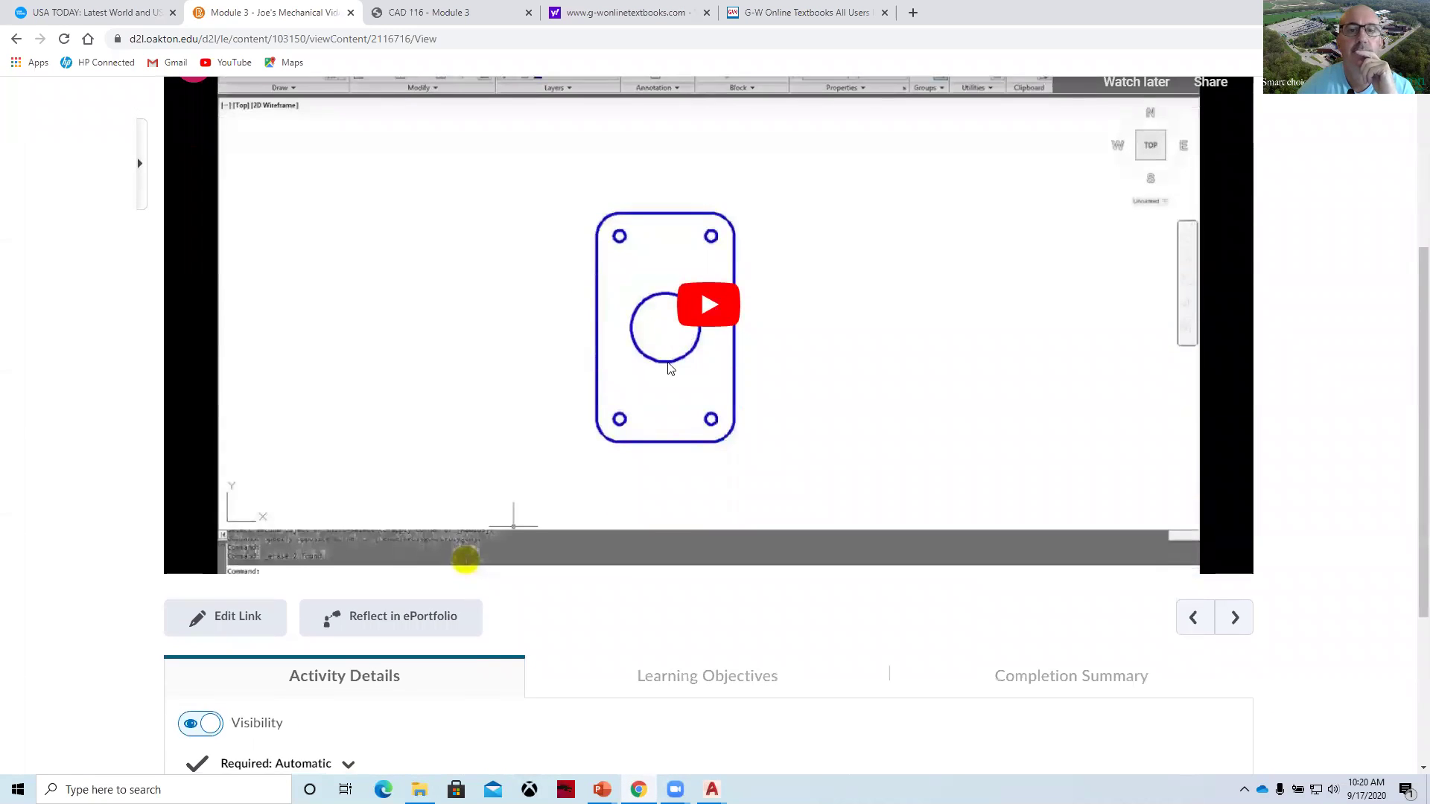
click(715, 315)
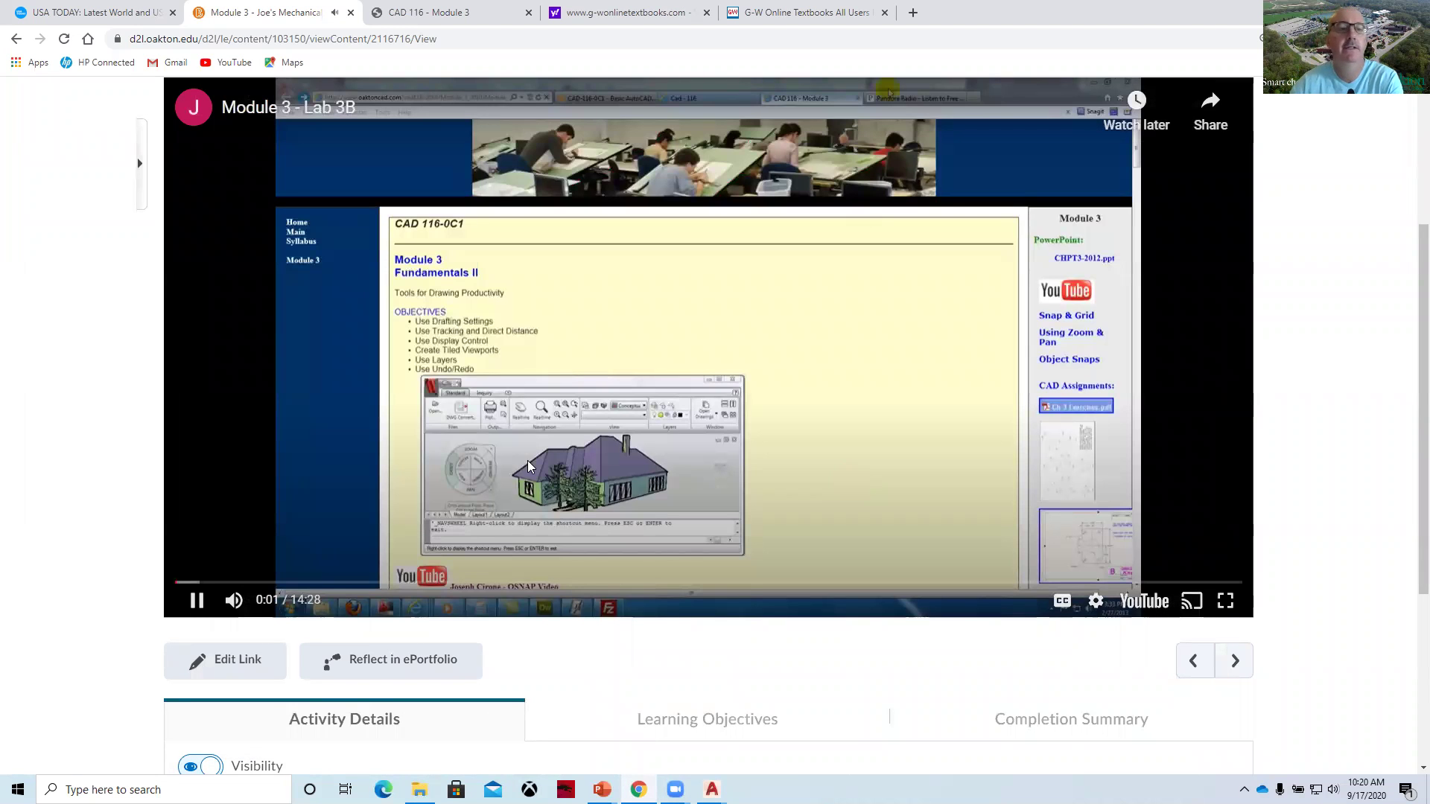
click(233, 600)
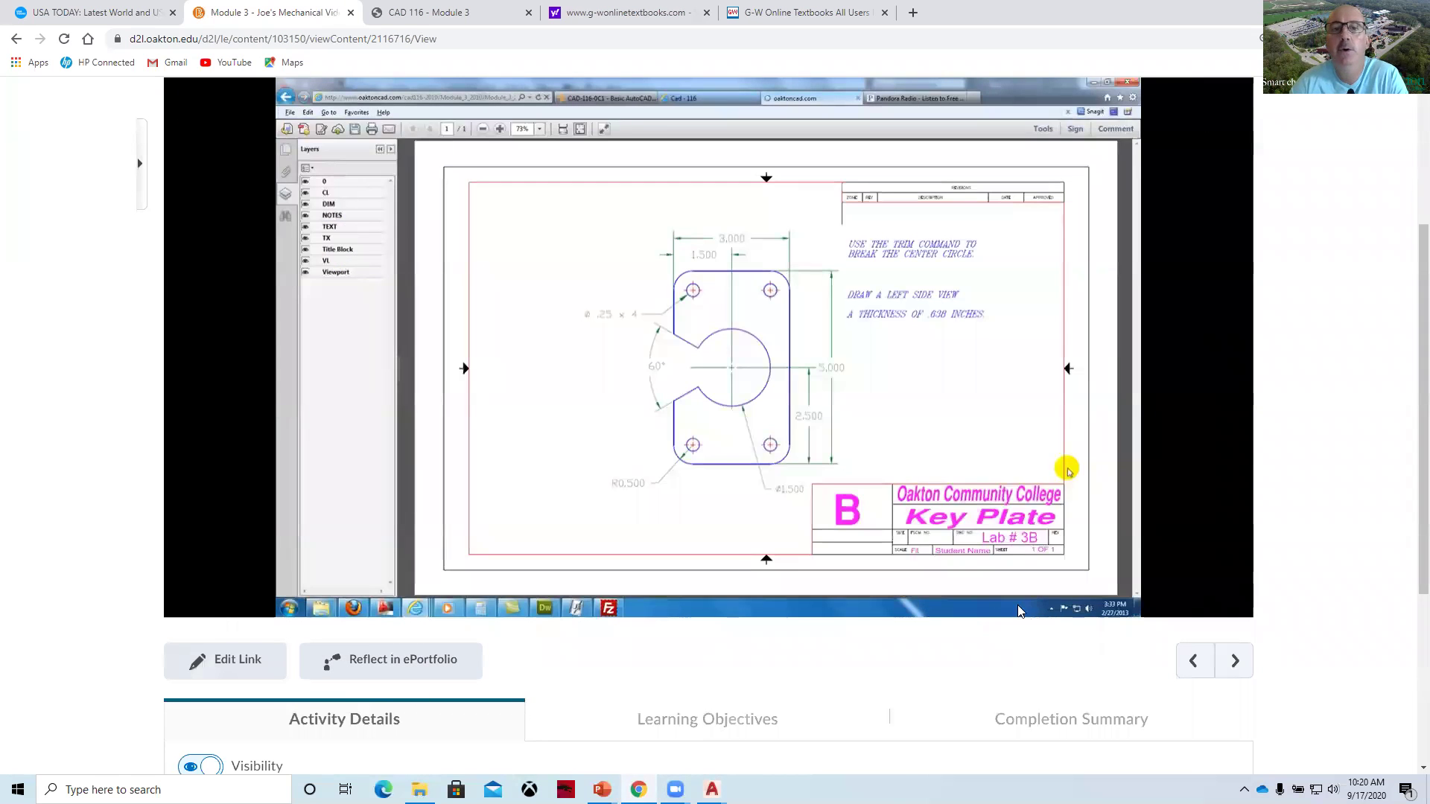
mouse_move(990, 609)
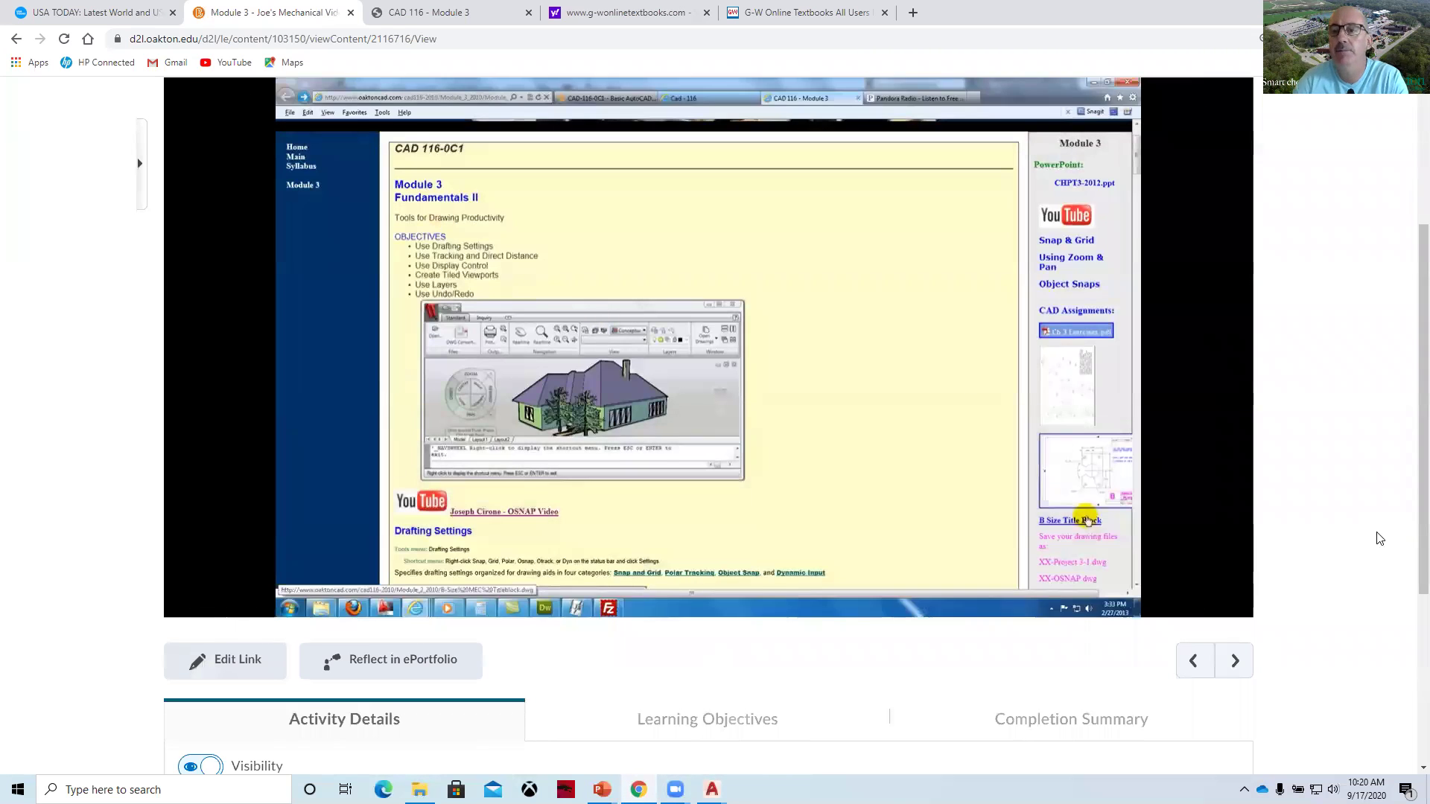
Seek the video ahead to about 4:38, where the four-hole plate is filleted.
scroll(1368, 535, down, 2)
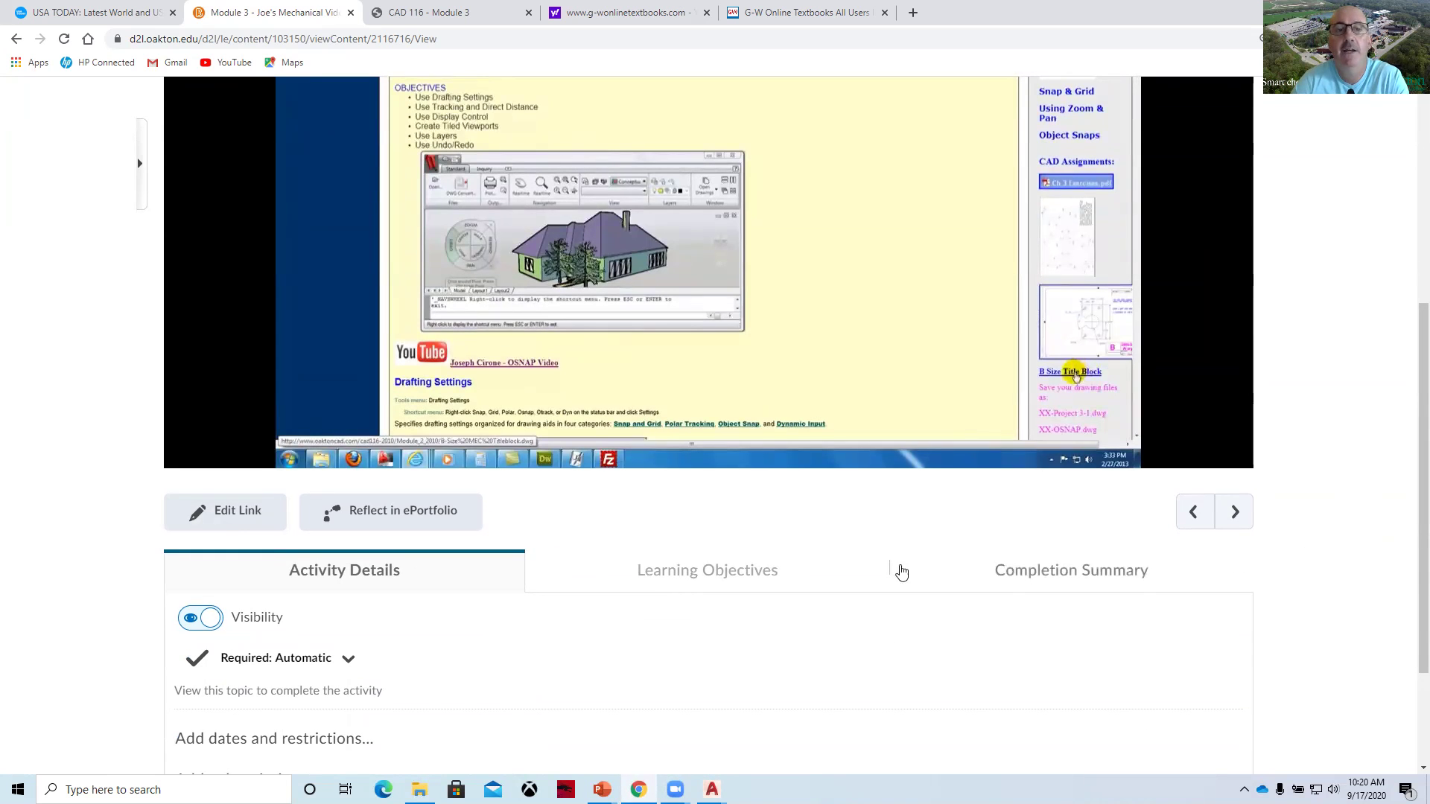
scroll(413, 506, up, 2)
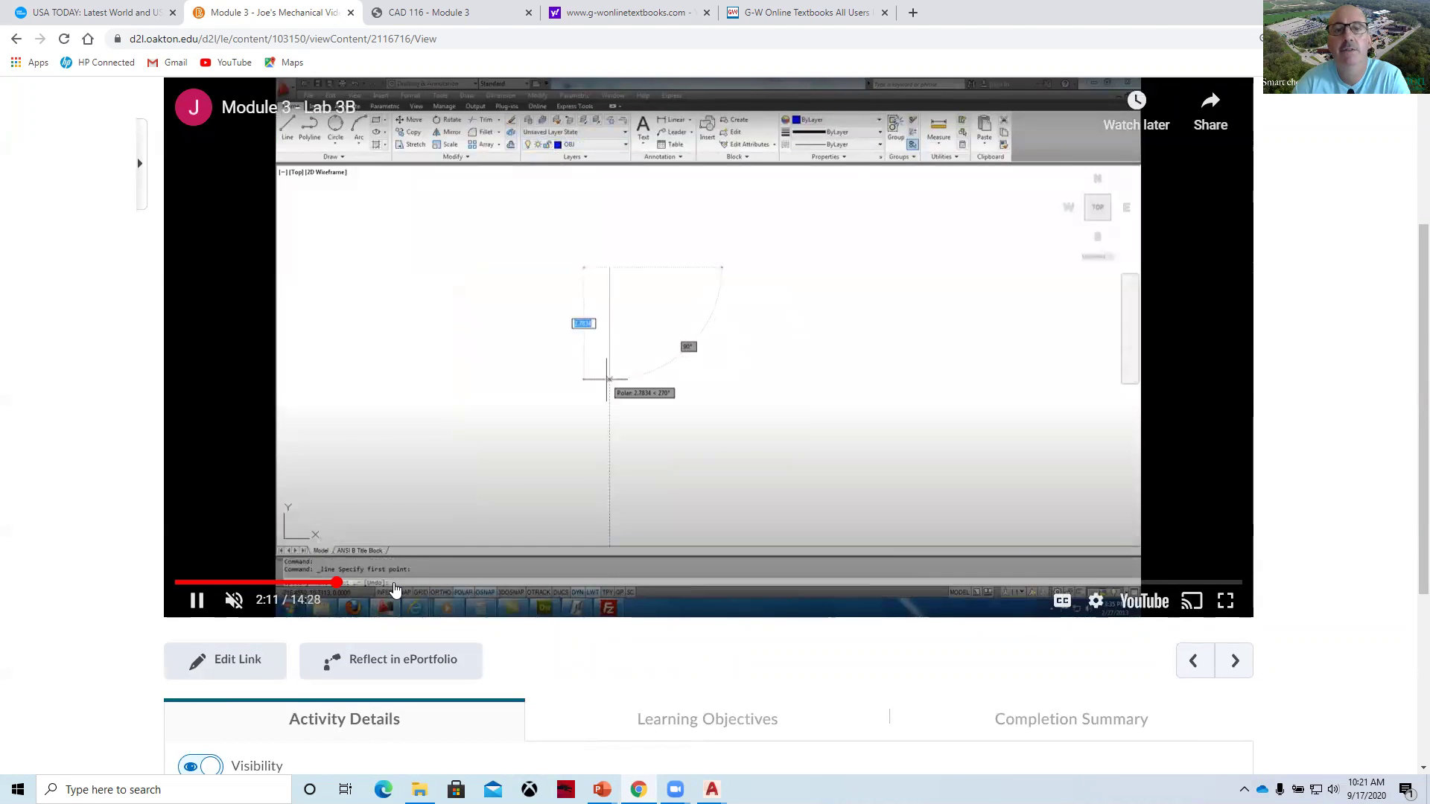
click(393, 584)
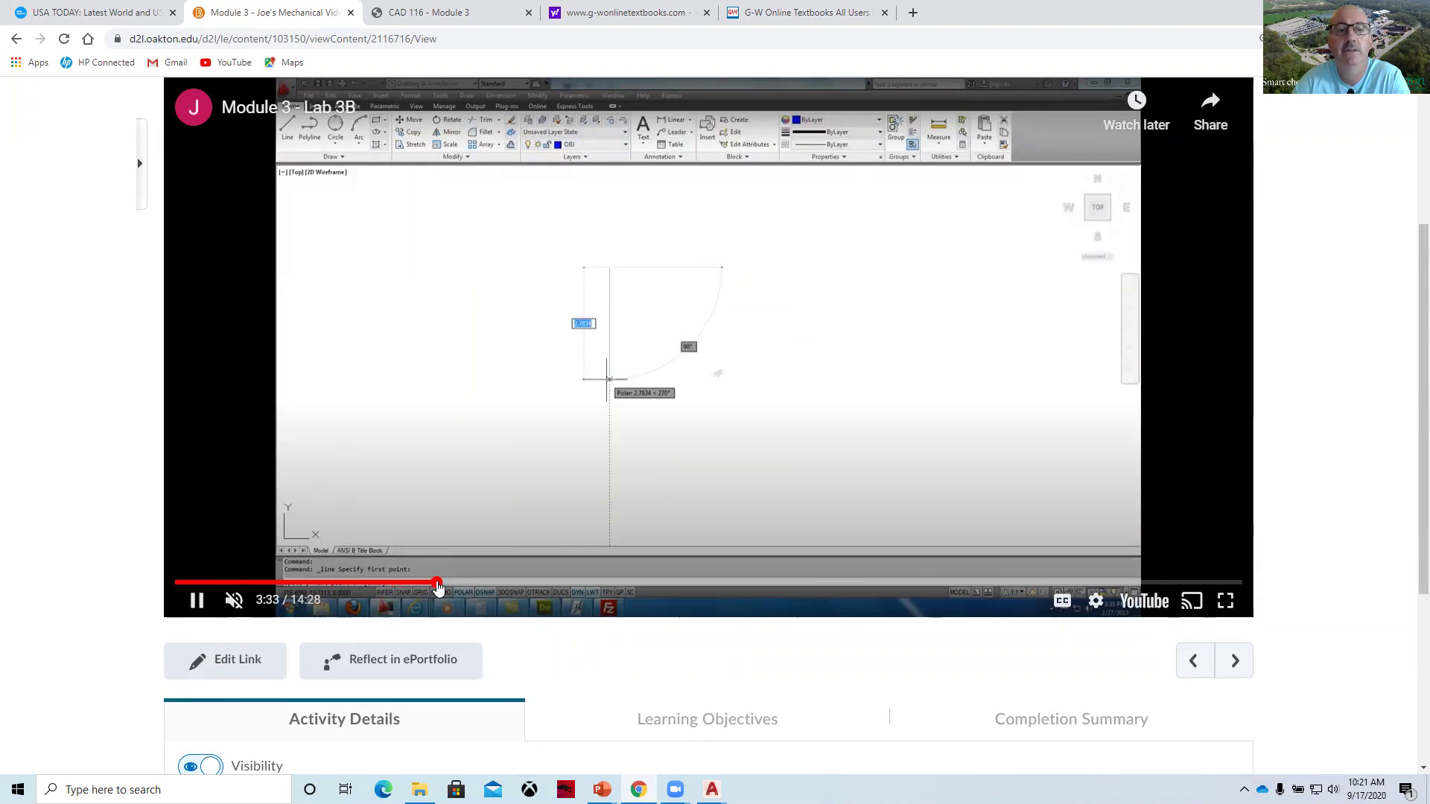
click(517, 585)
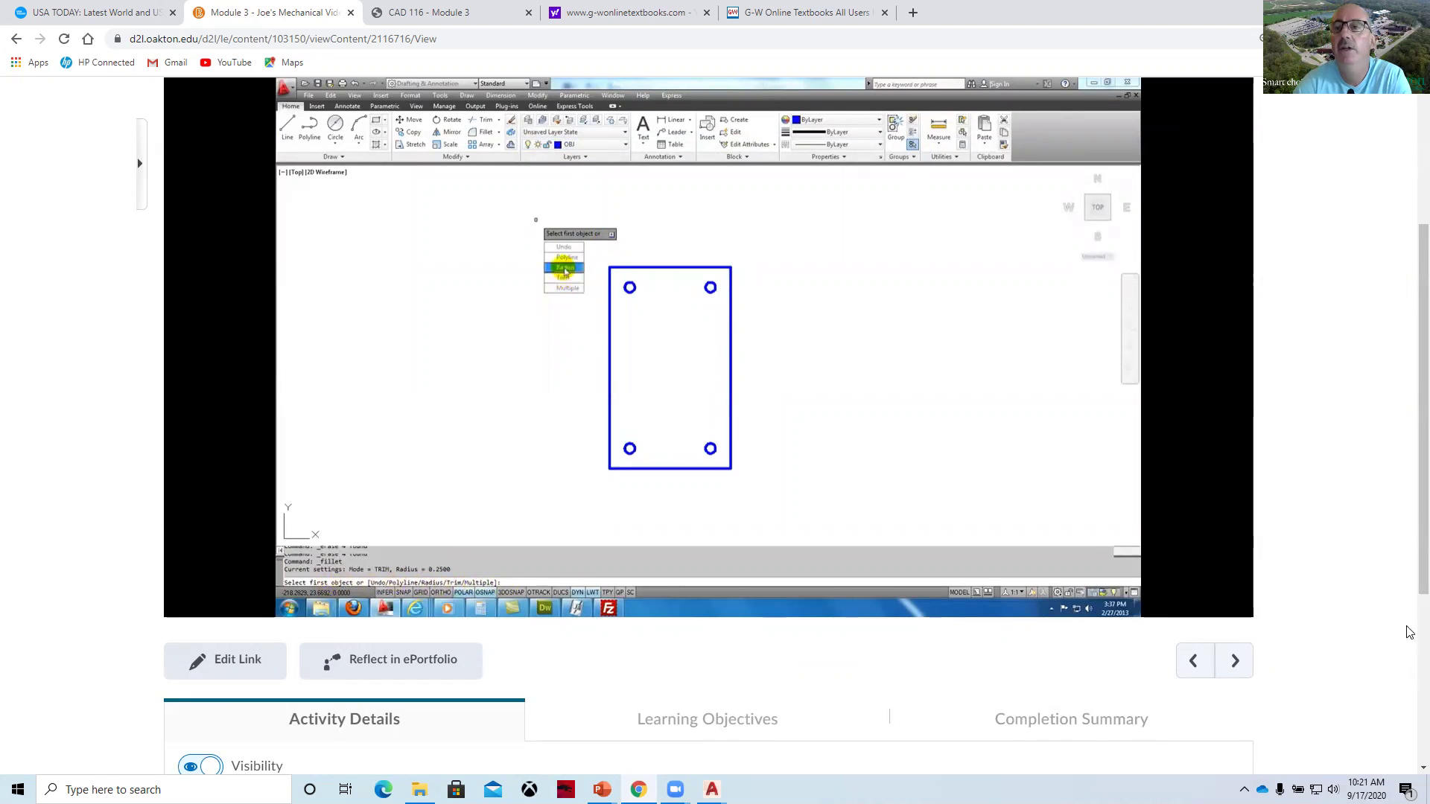
scroll(1277, 549, up, 4)
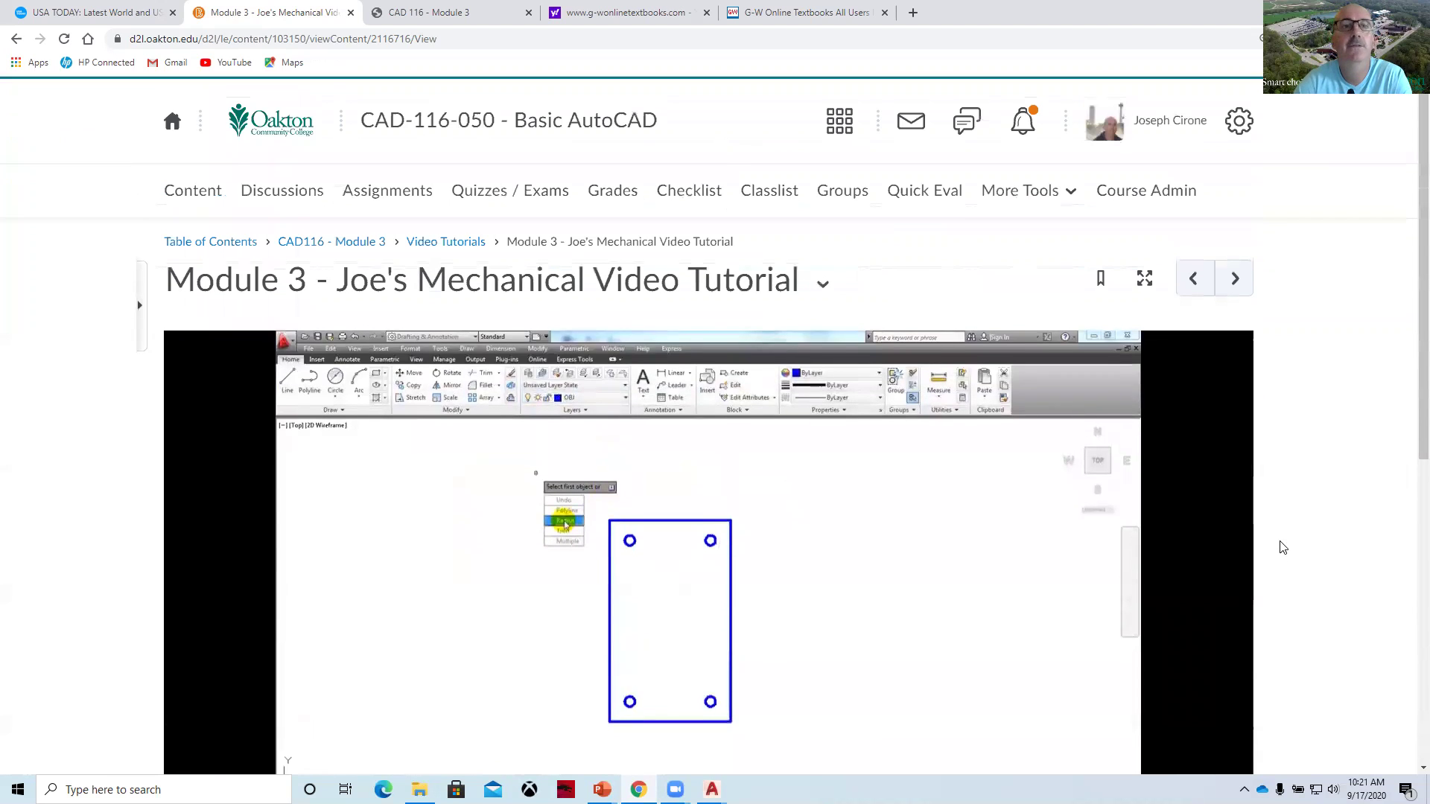
Return to CAD116 - Module 3 and start the House Elevation architectural video.
click(324, 245)
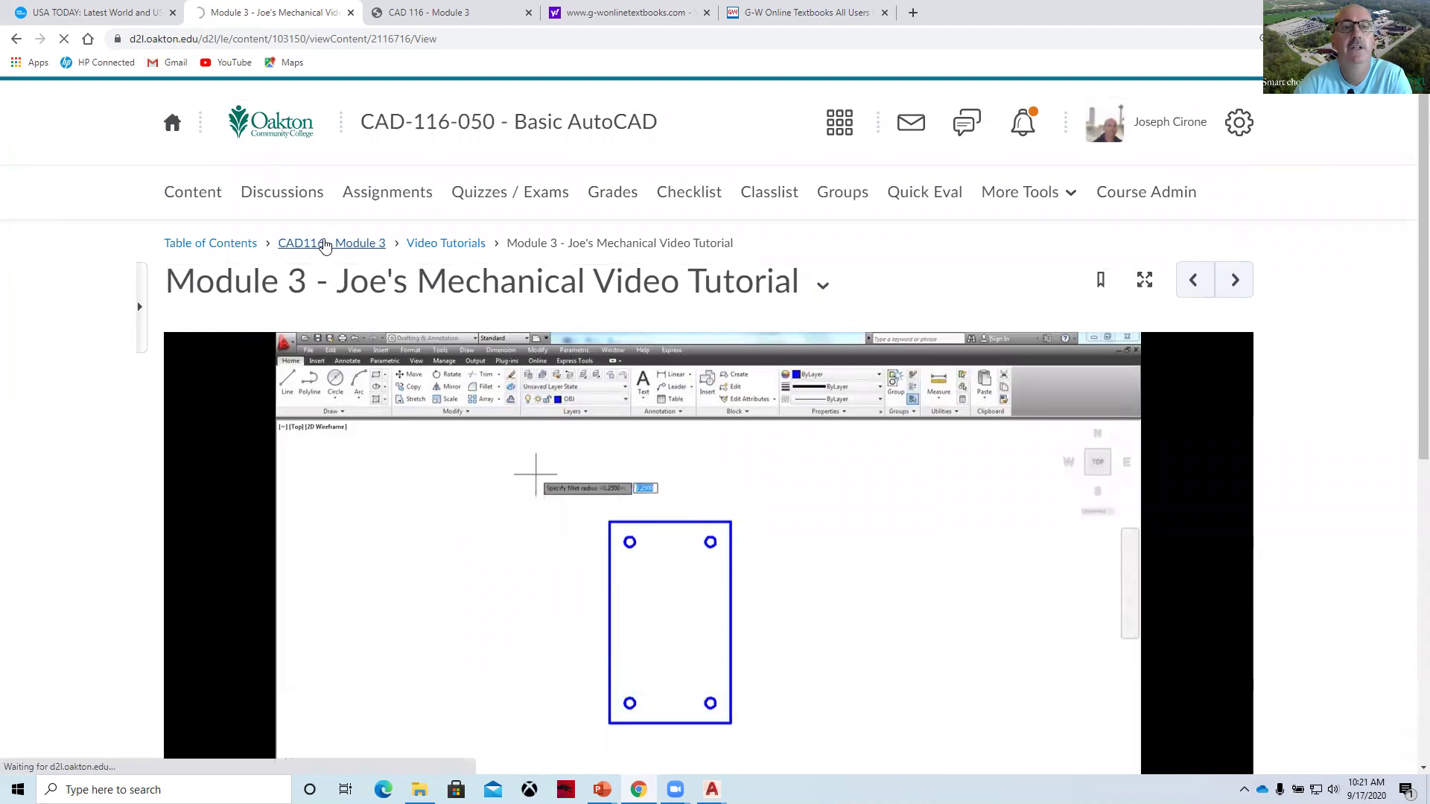
scroll(757, 426, down, 5)
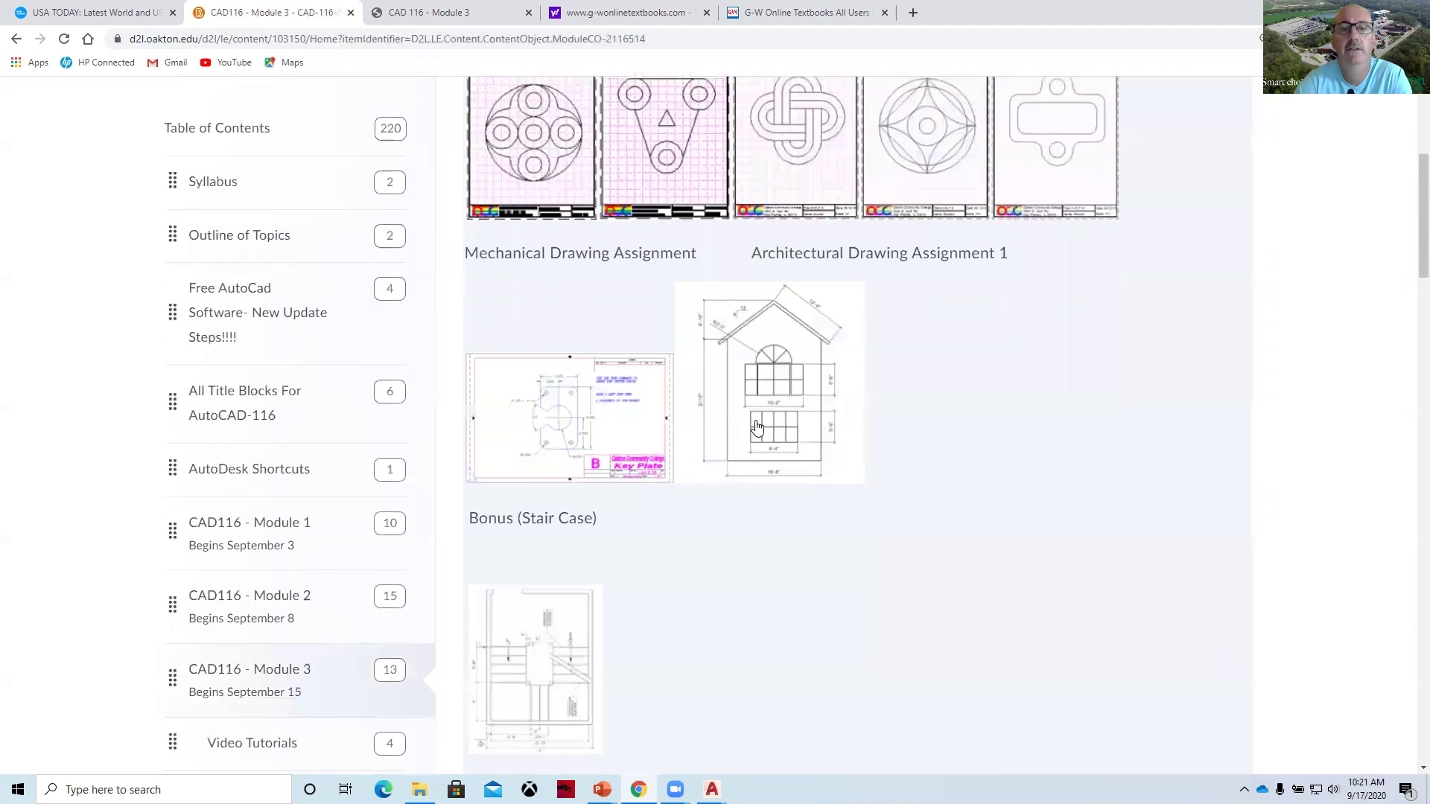
scroll(757, 427, down, 18)
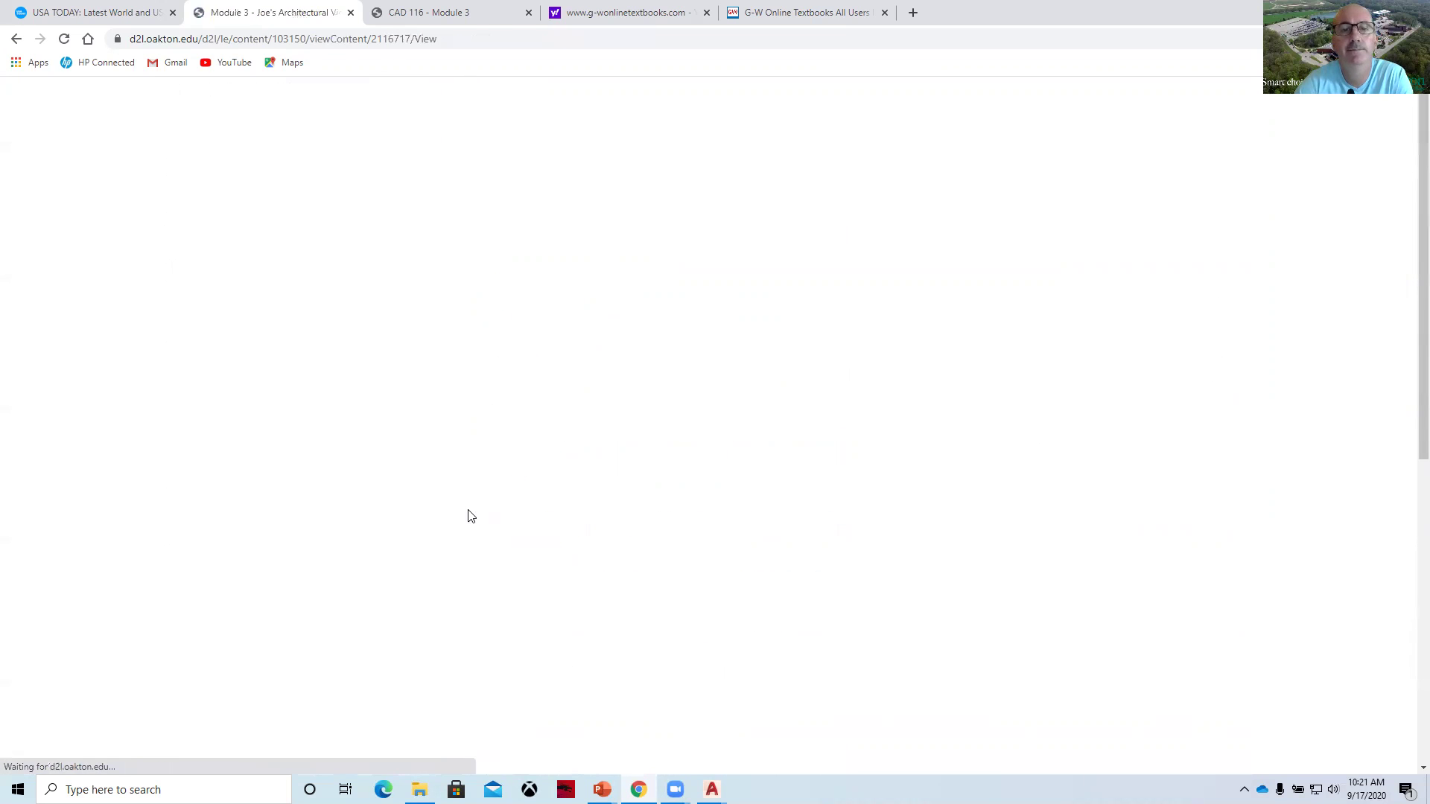
scroll(472, 514, down, 3)
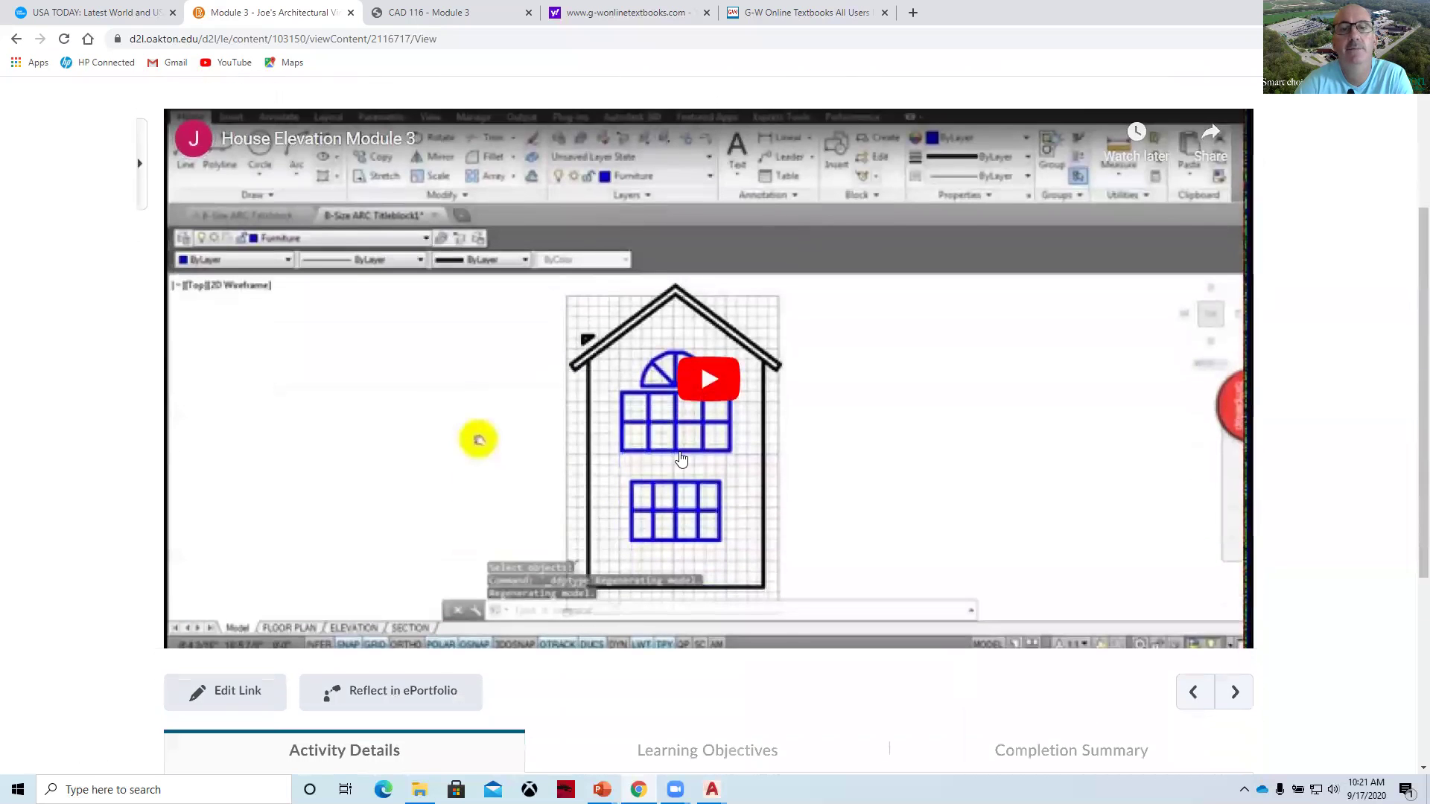
click(707, 378)
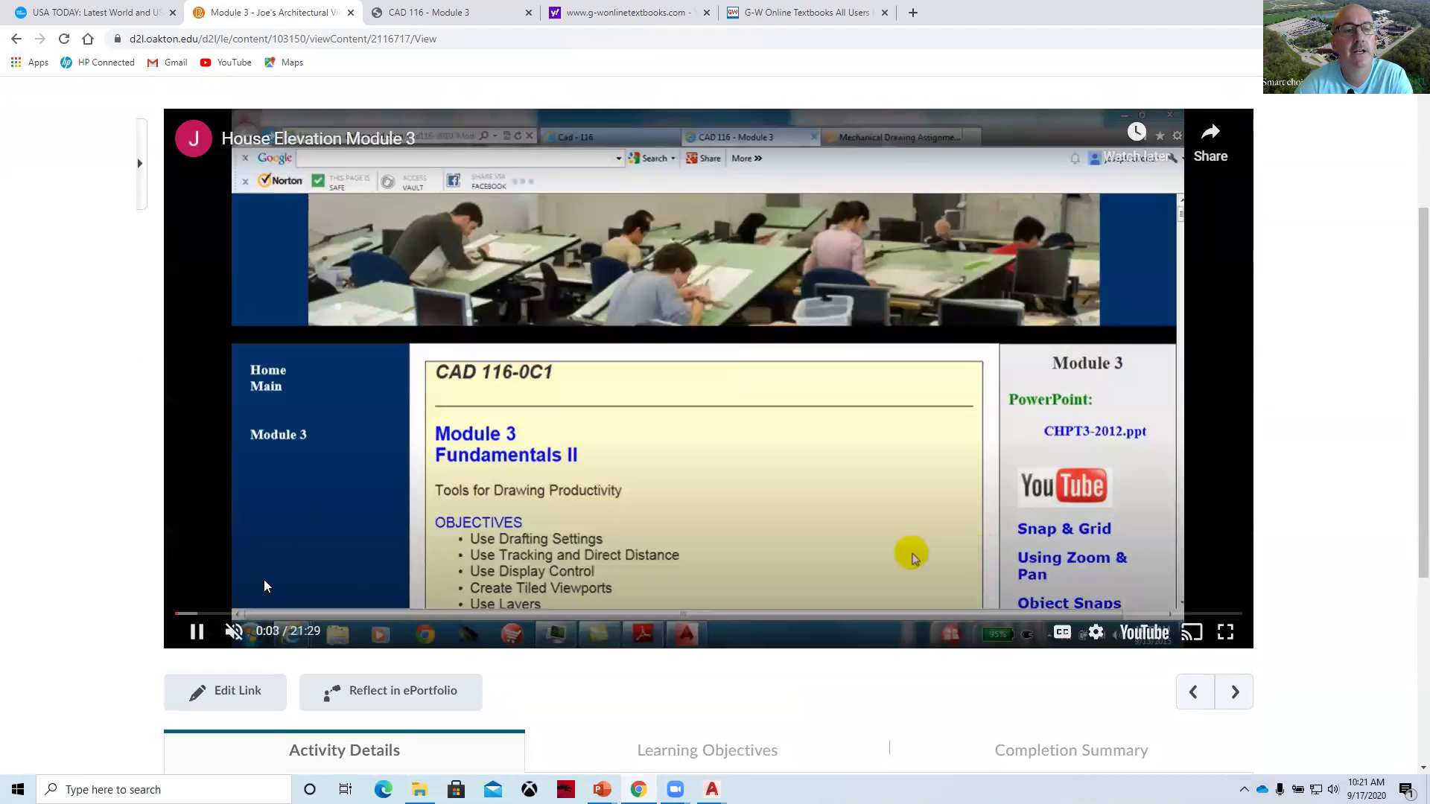
Skip through the video from about 1:02 to 10:52, past the grid and roof drawing.
scroll(327, 526, down, 1)
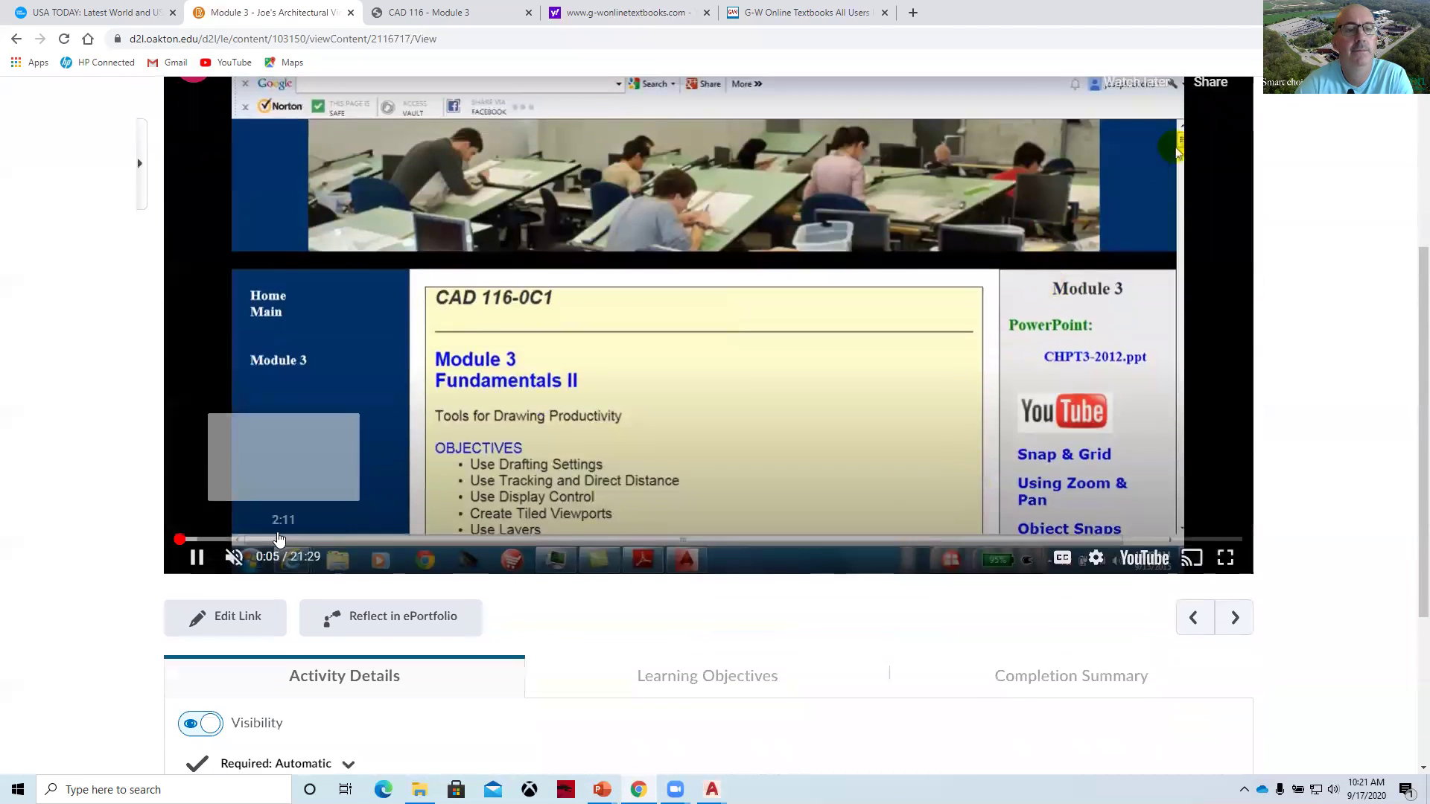
click(229, 539)
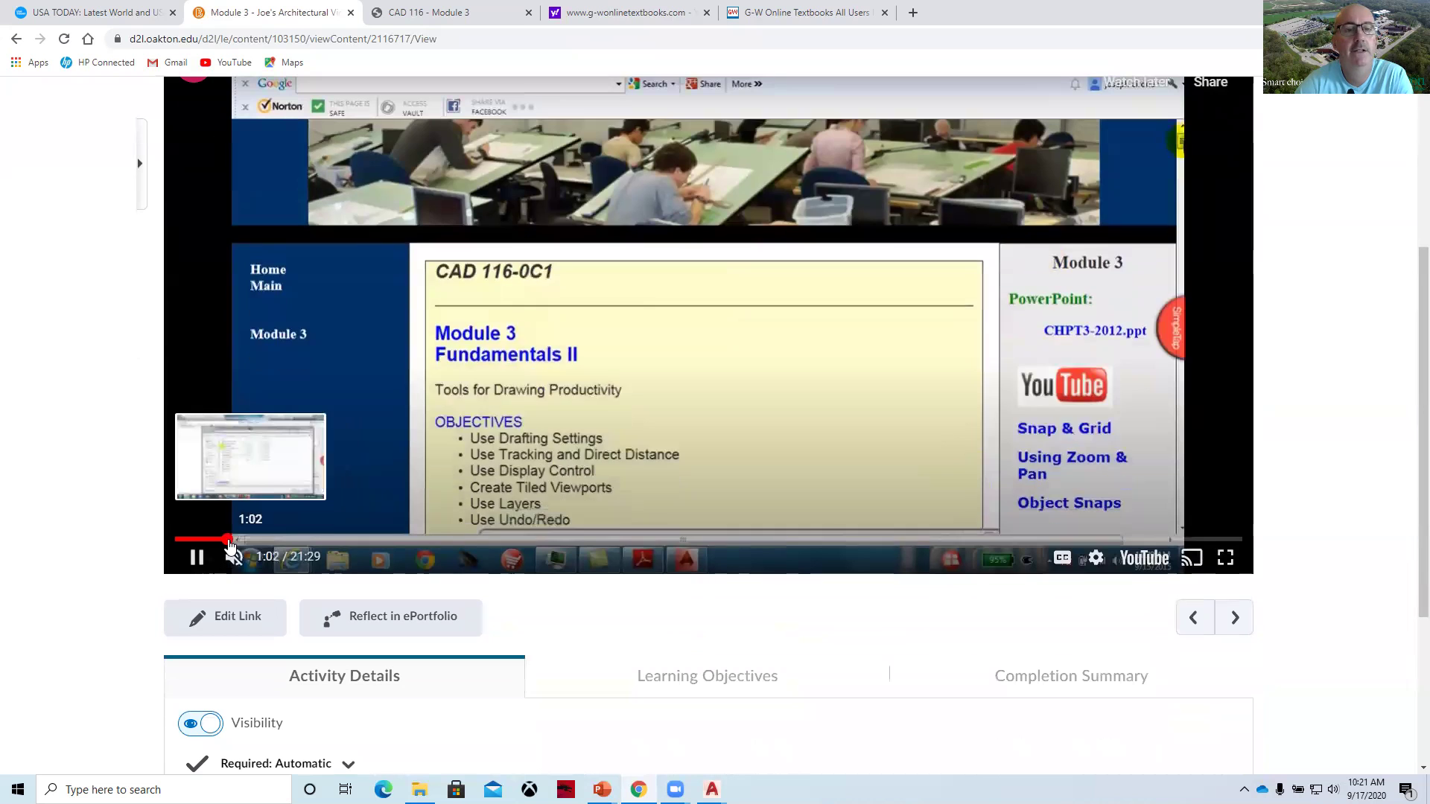
click(302, 539)
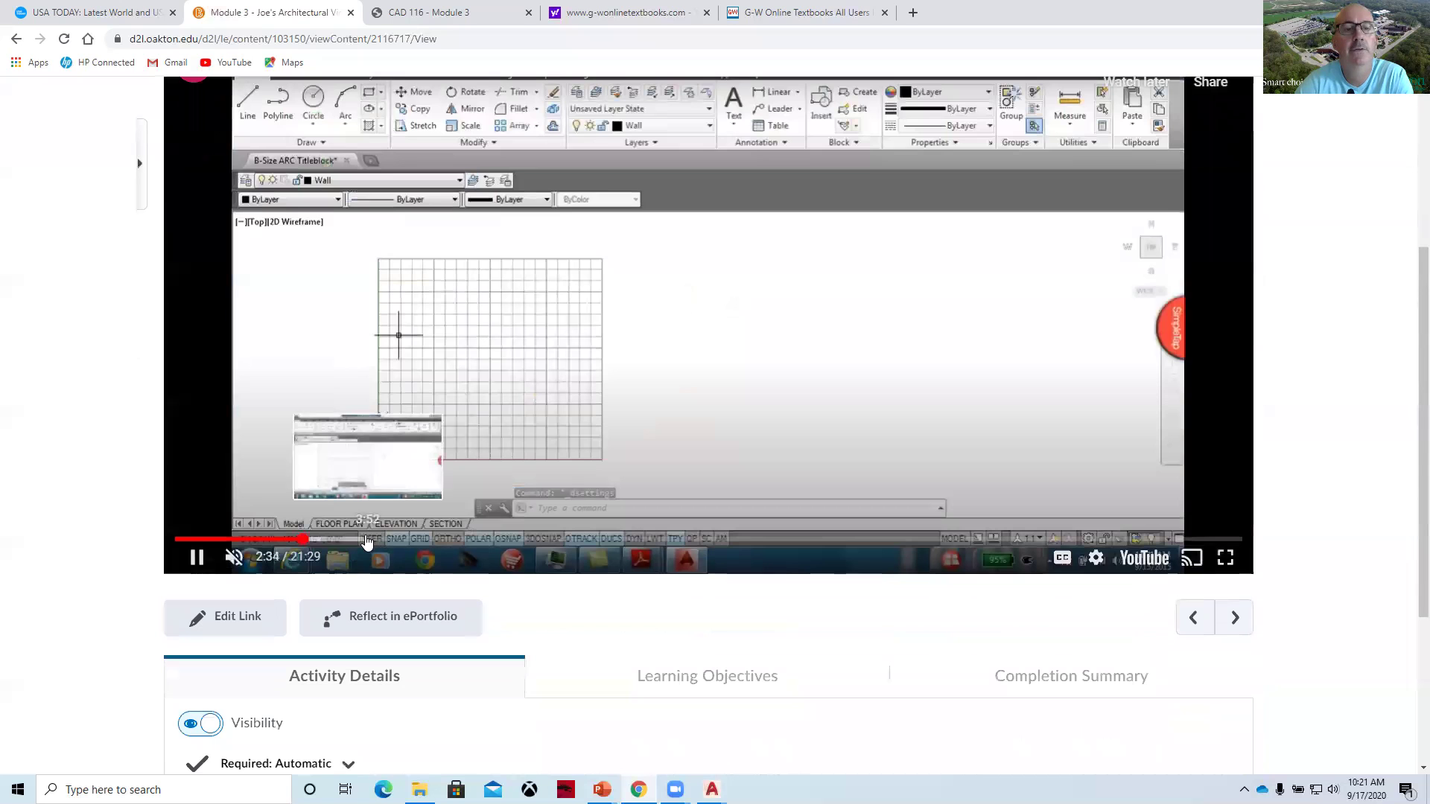
click(361, 539)
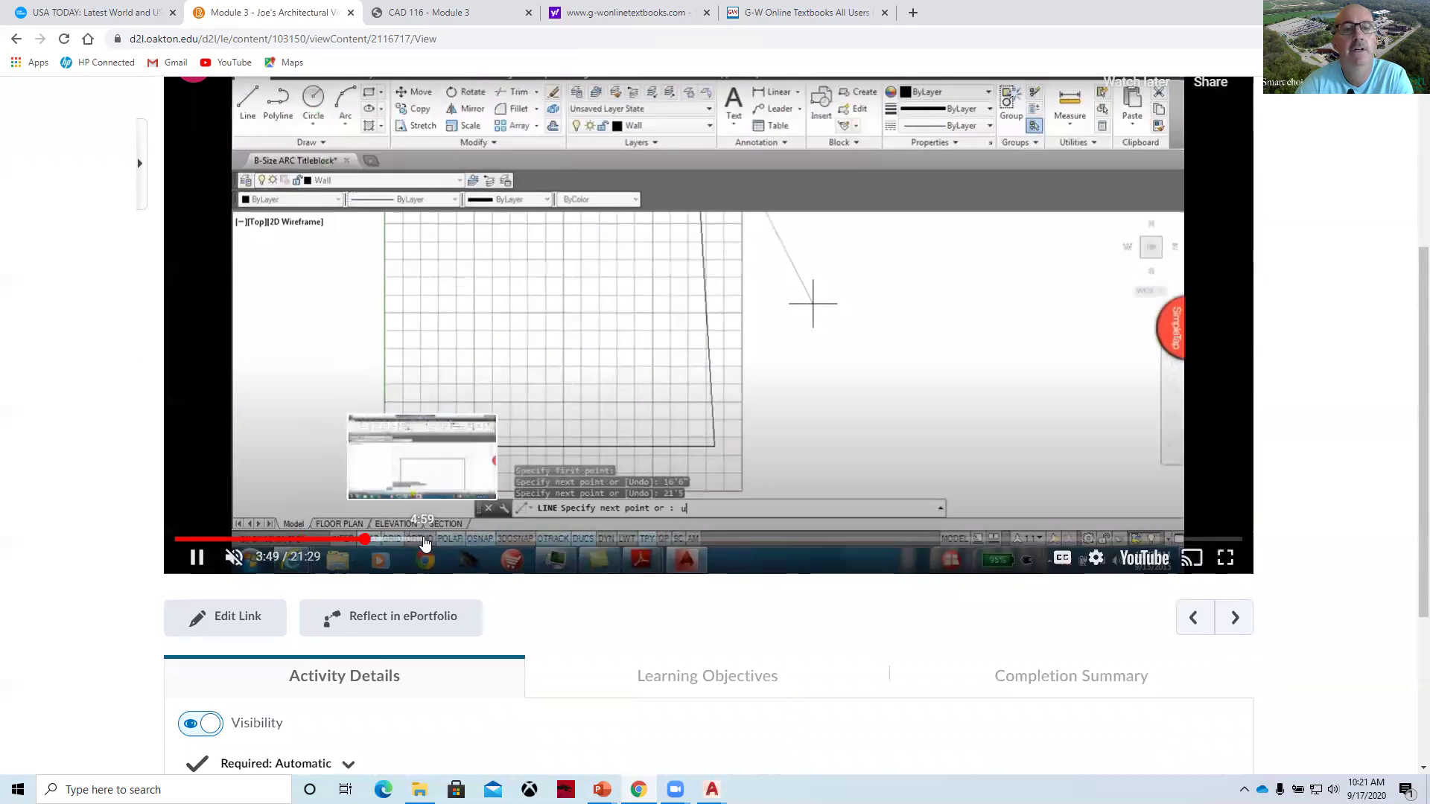
click(422, 539)
click(528, 539)
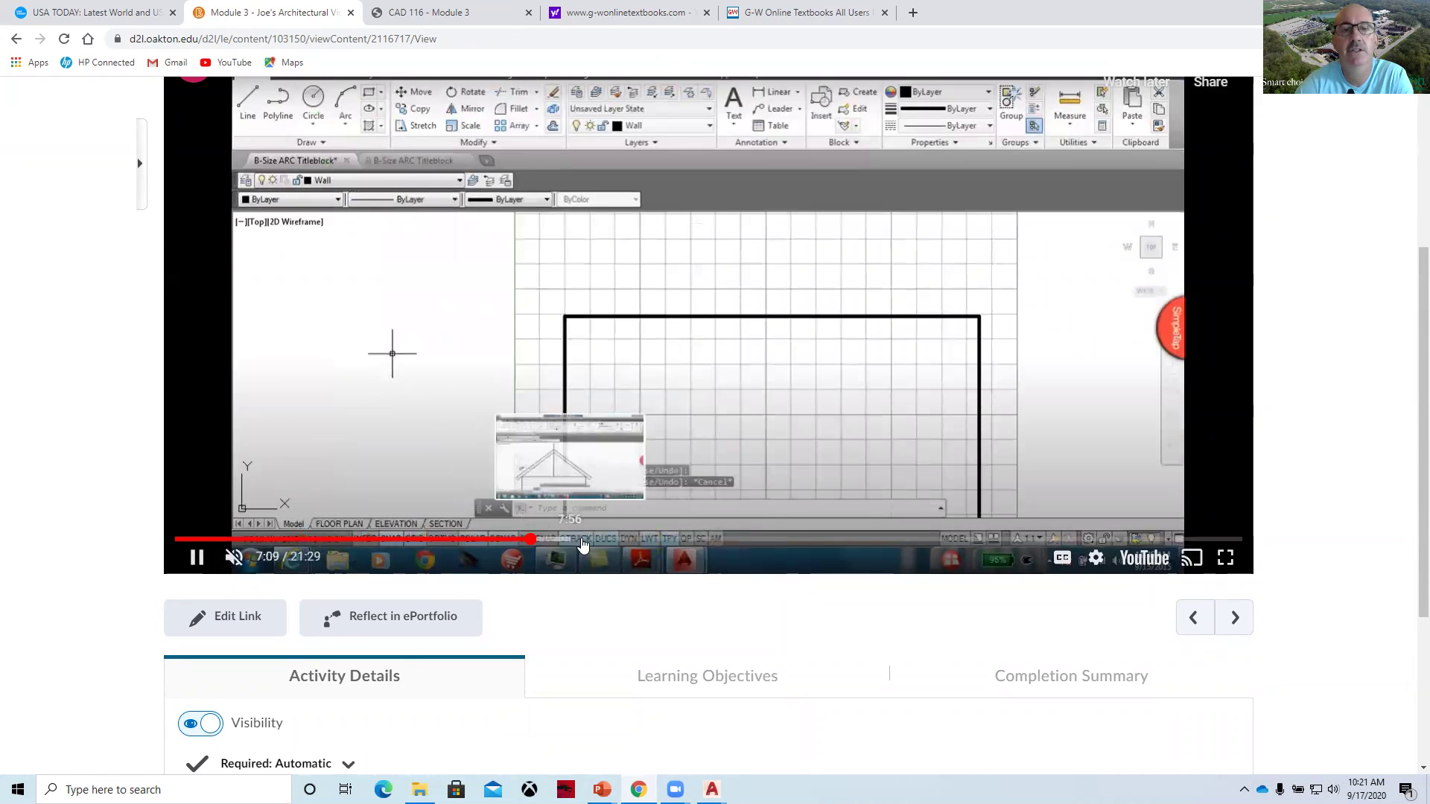
click(582, 539)
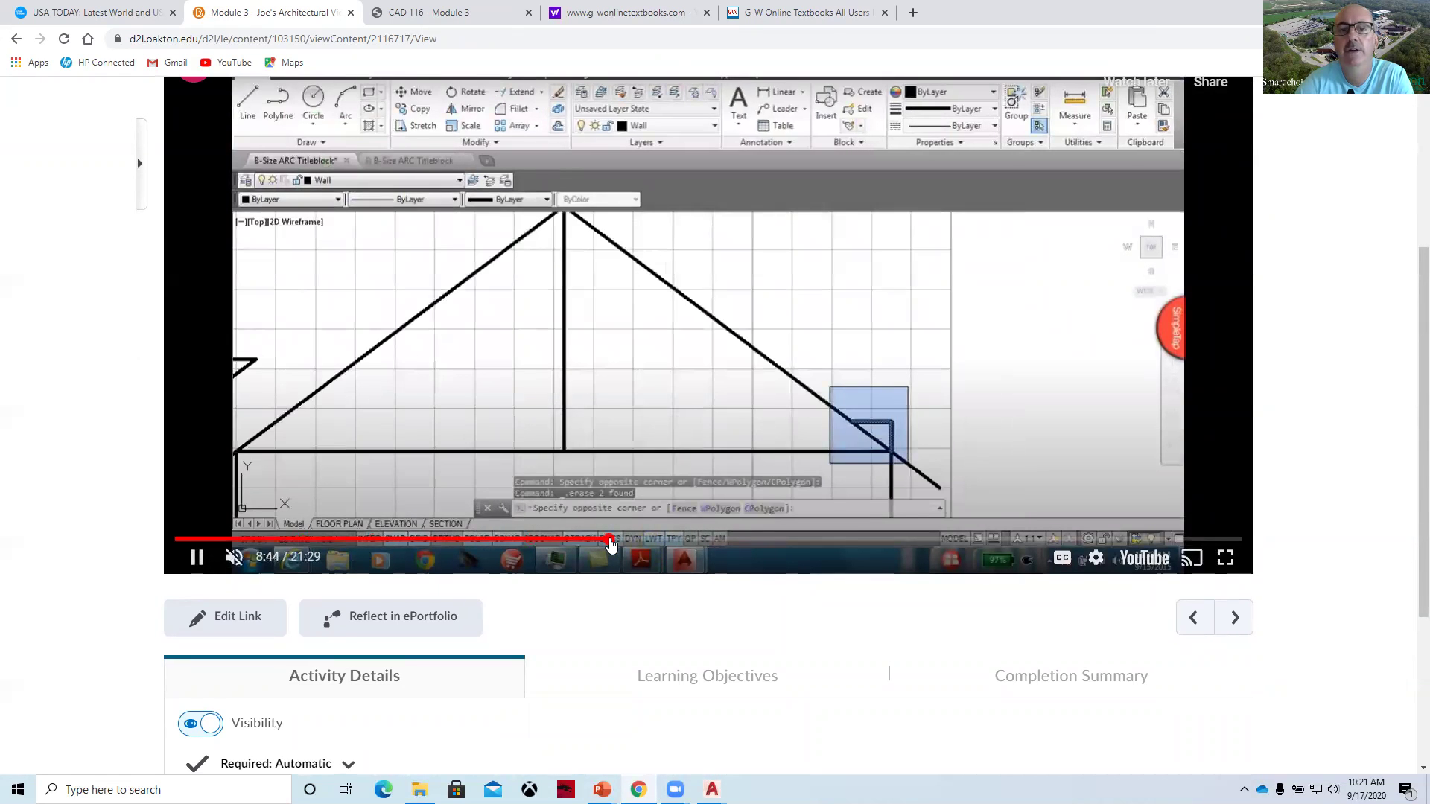
click(609, 539)
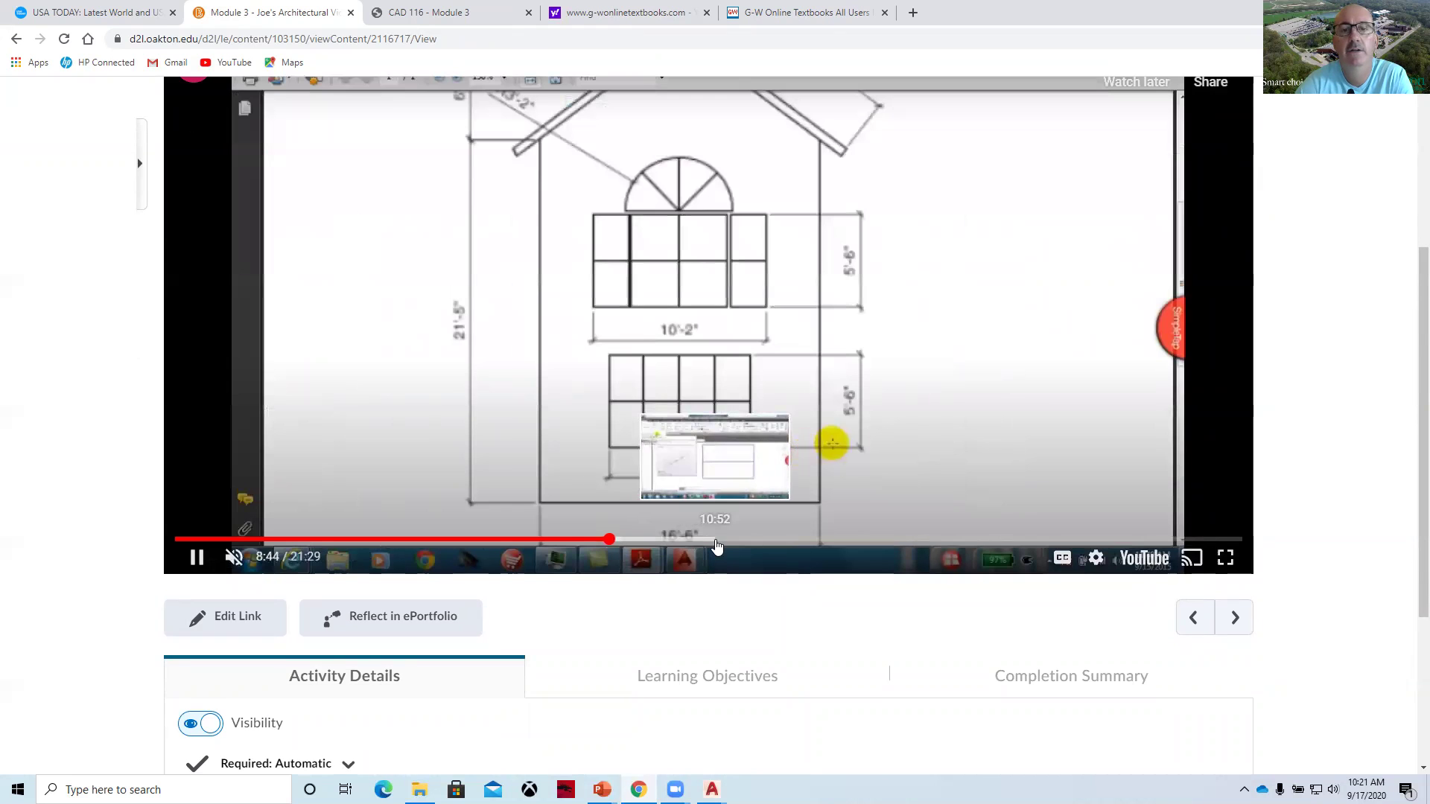
click(715, 540)
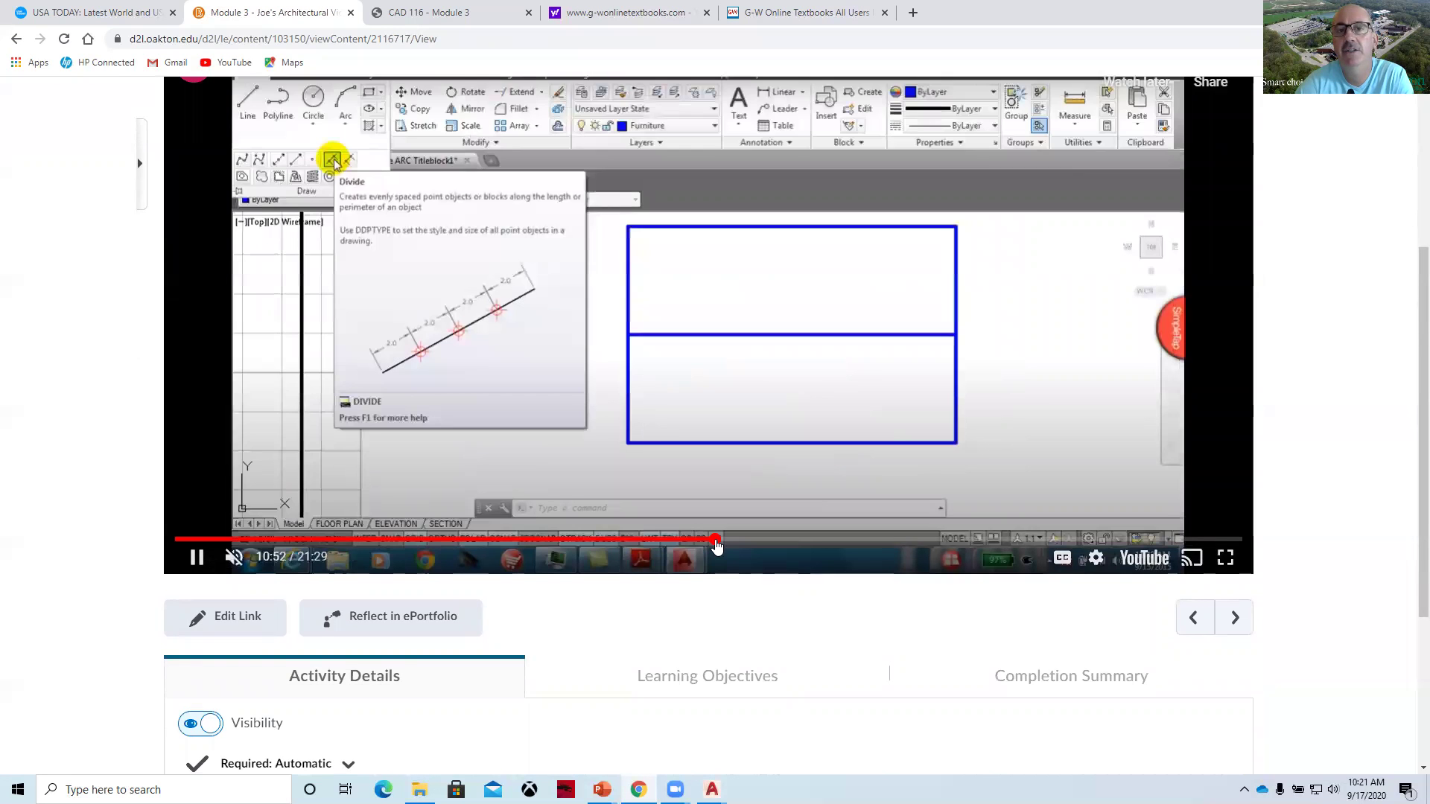
Skip onward from 12:12 through windows and point style to the dimensioning part.
scroll(716, 546, down, 1)
scroll(767, 514, up, 2)
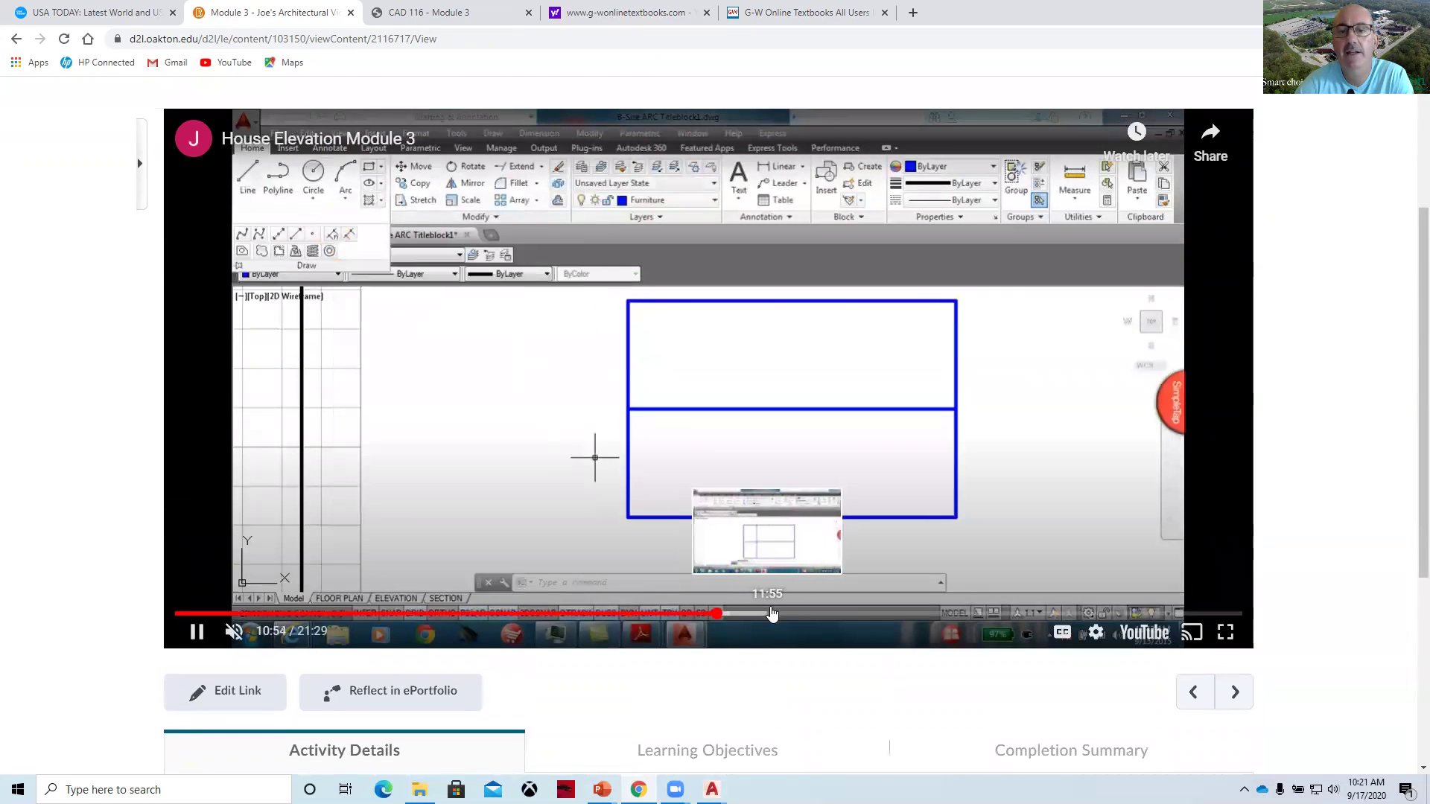
click(781, 615)
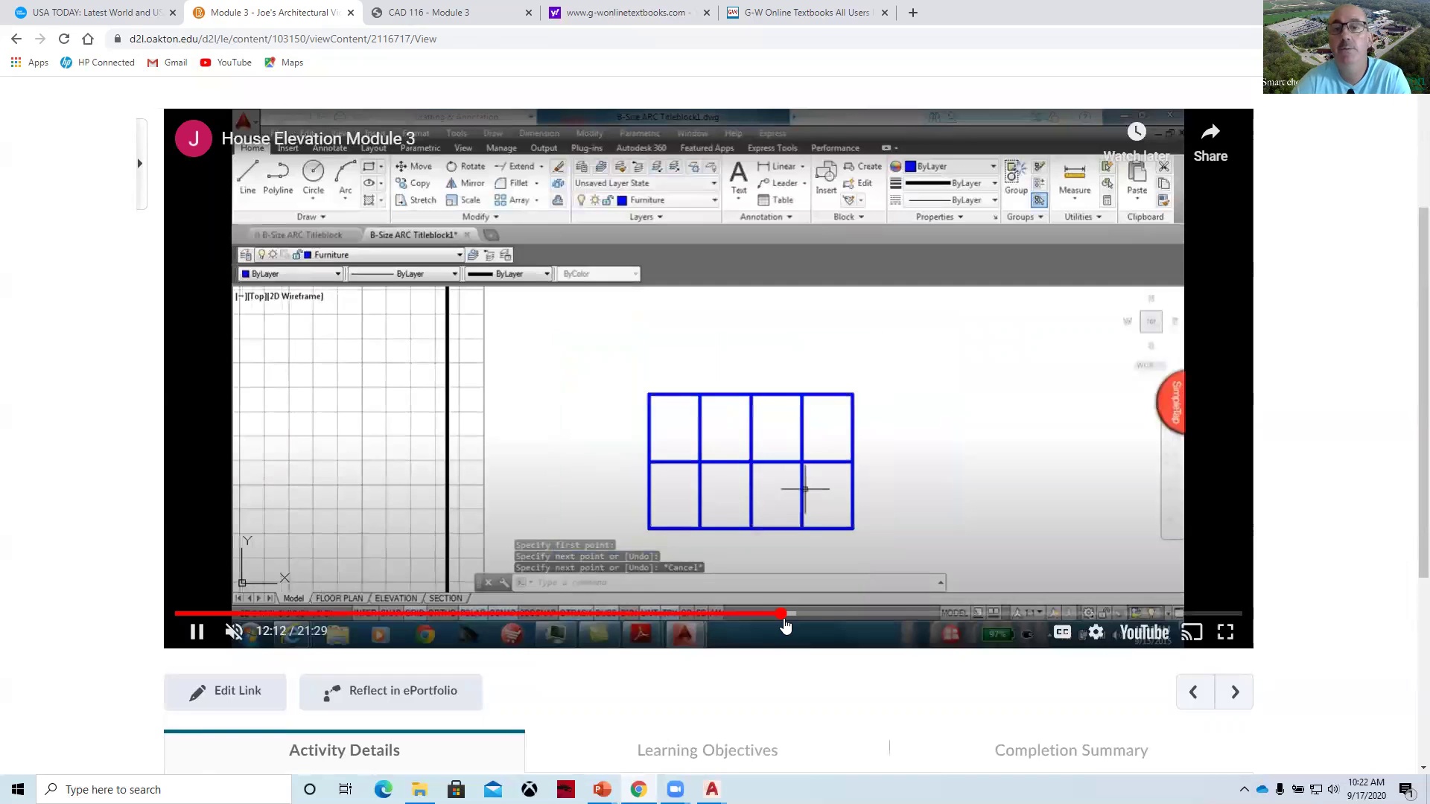
click(835, 615)
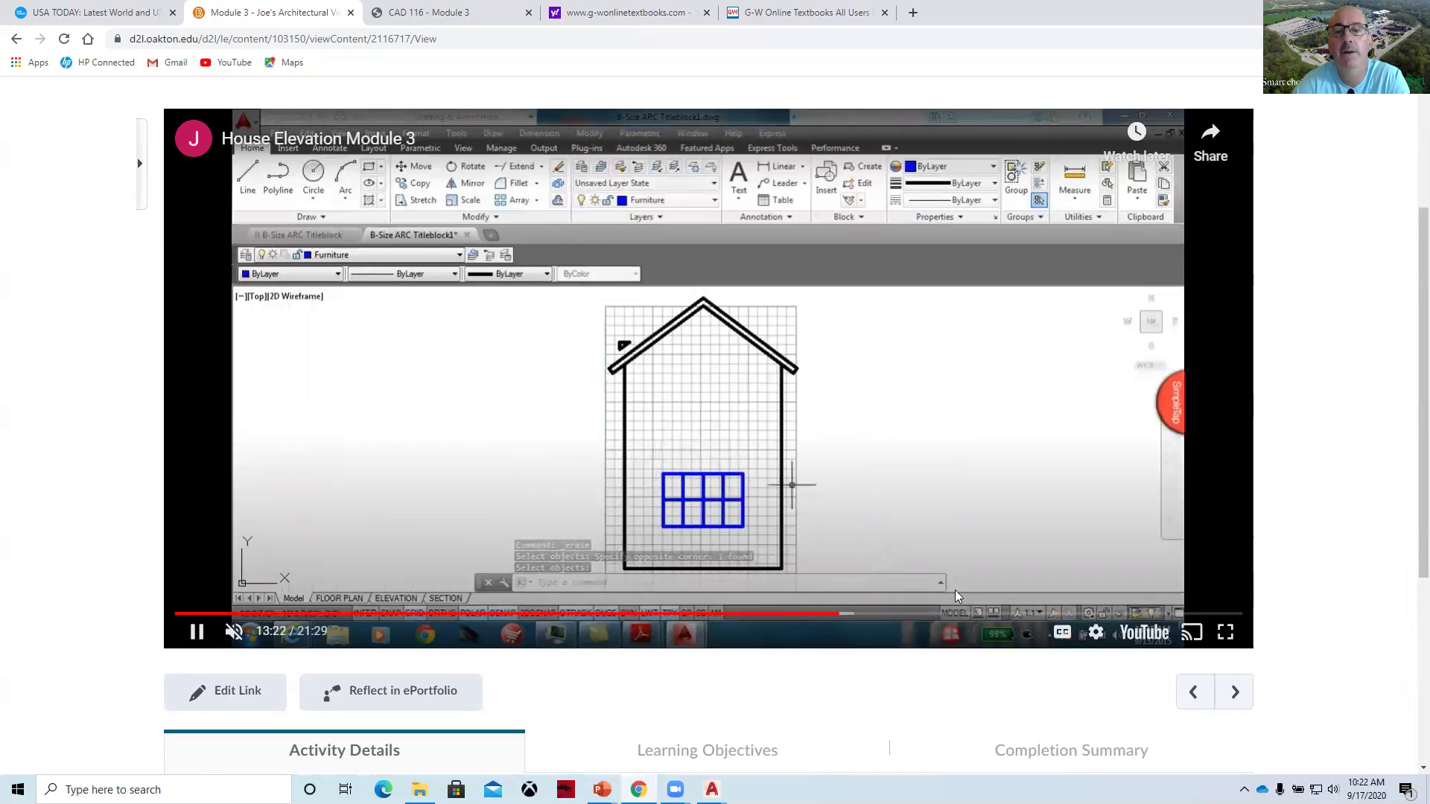
click(942, 615)
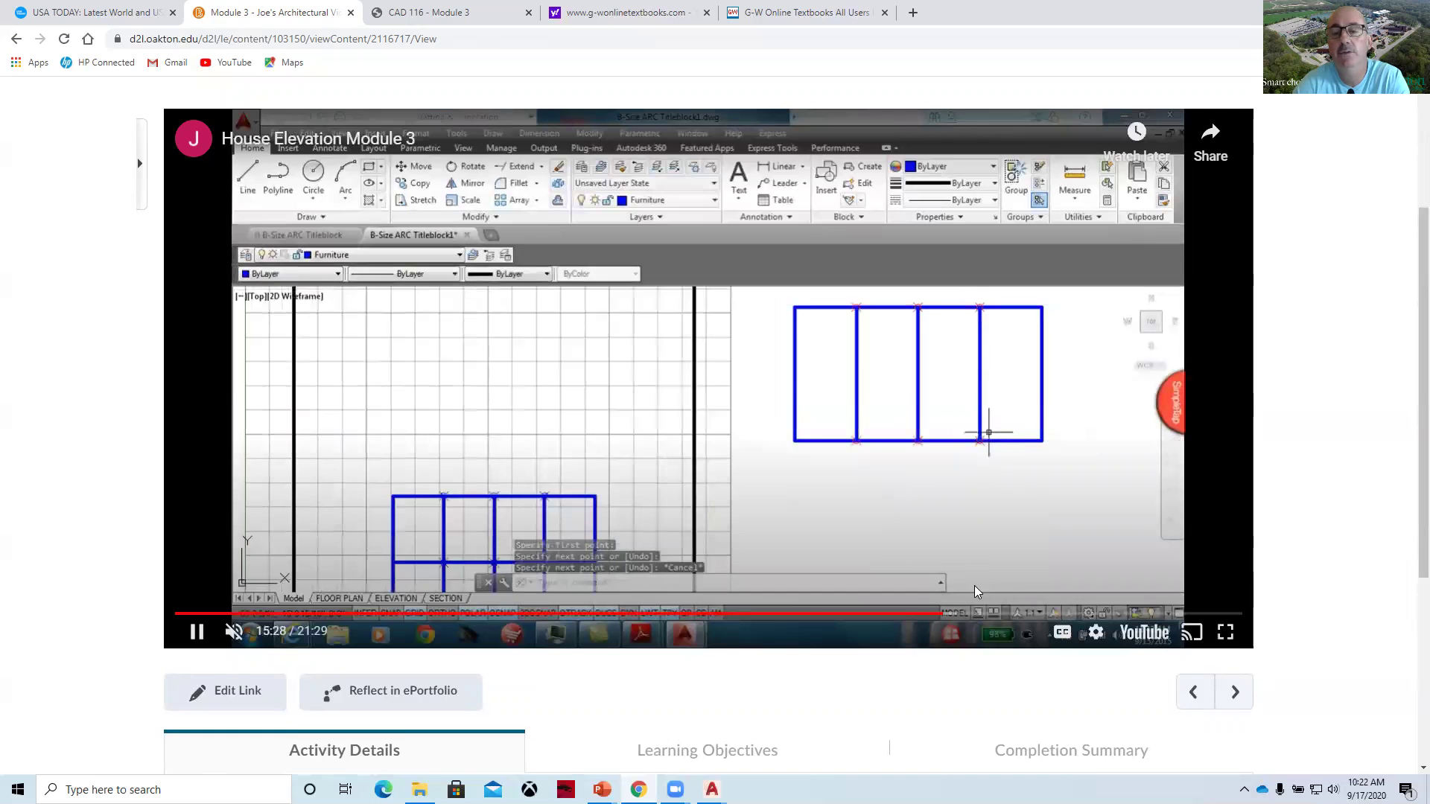
click(1041, 615)
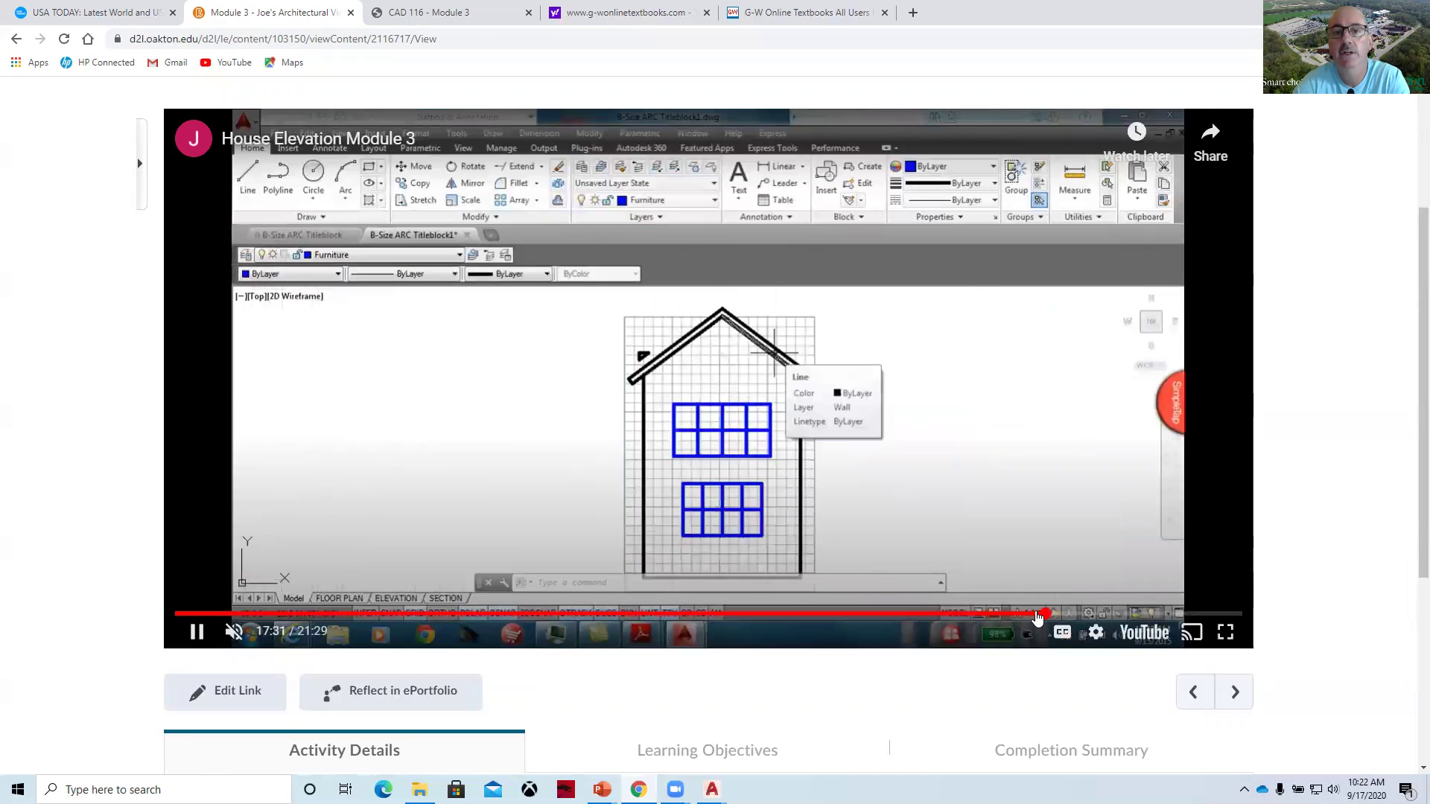
click(1081, 615)
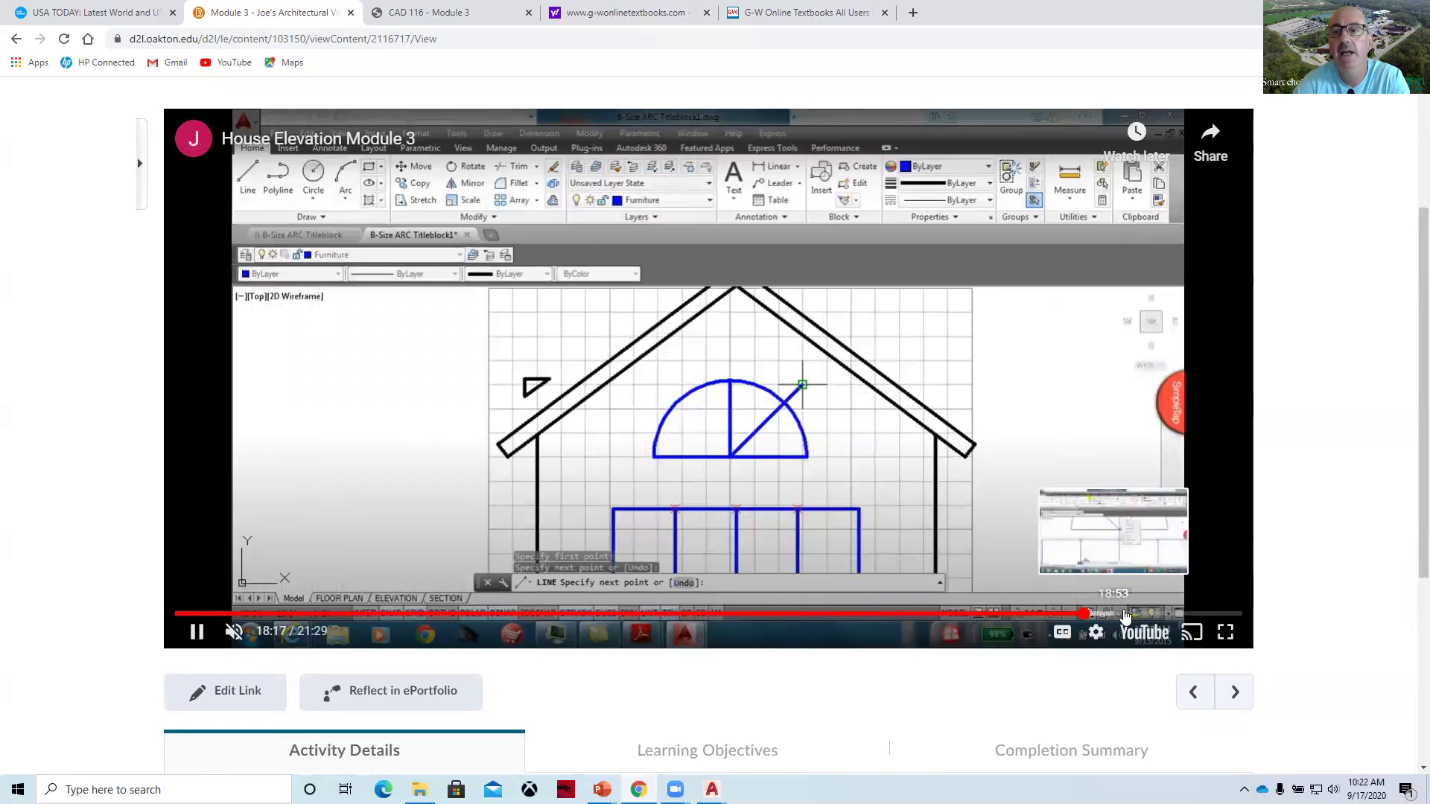
click(1119, 615)
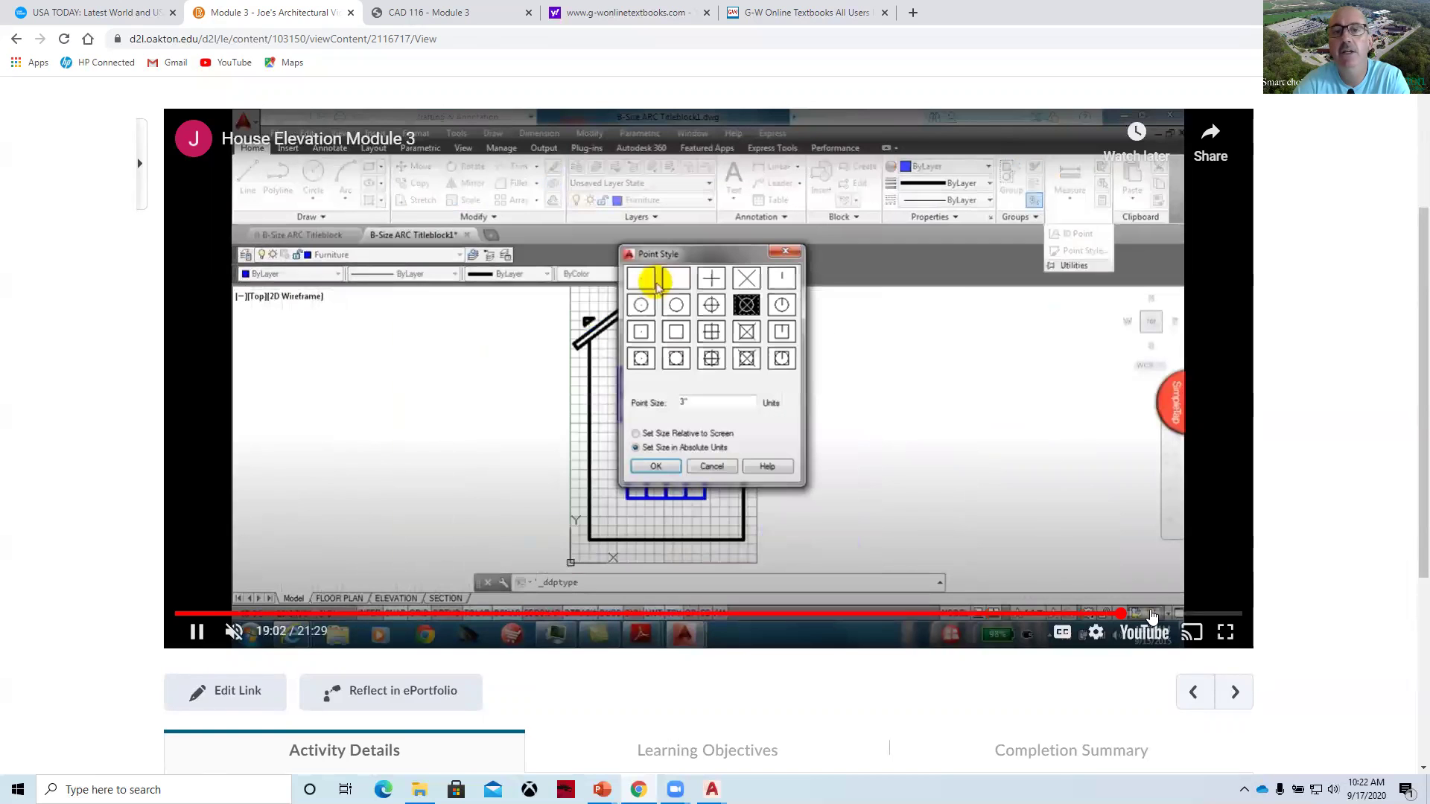
click(1154, 615)
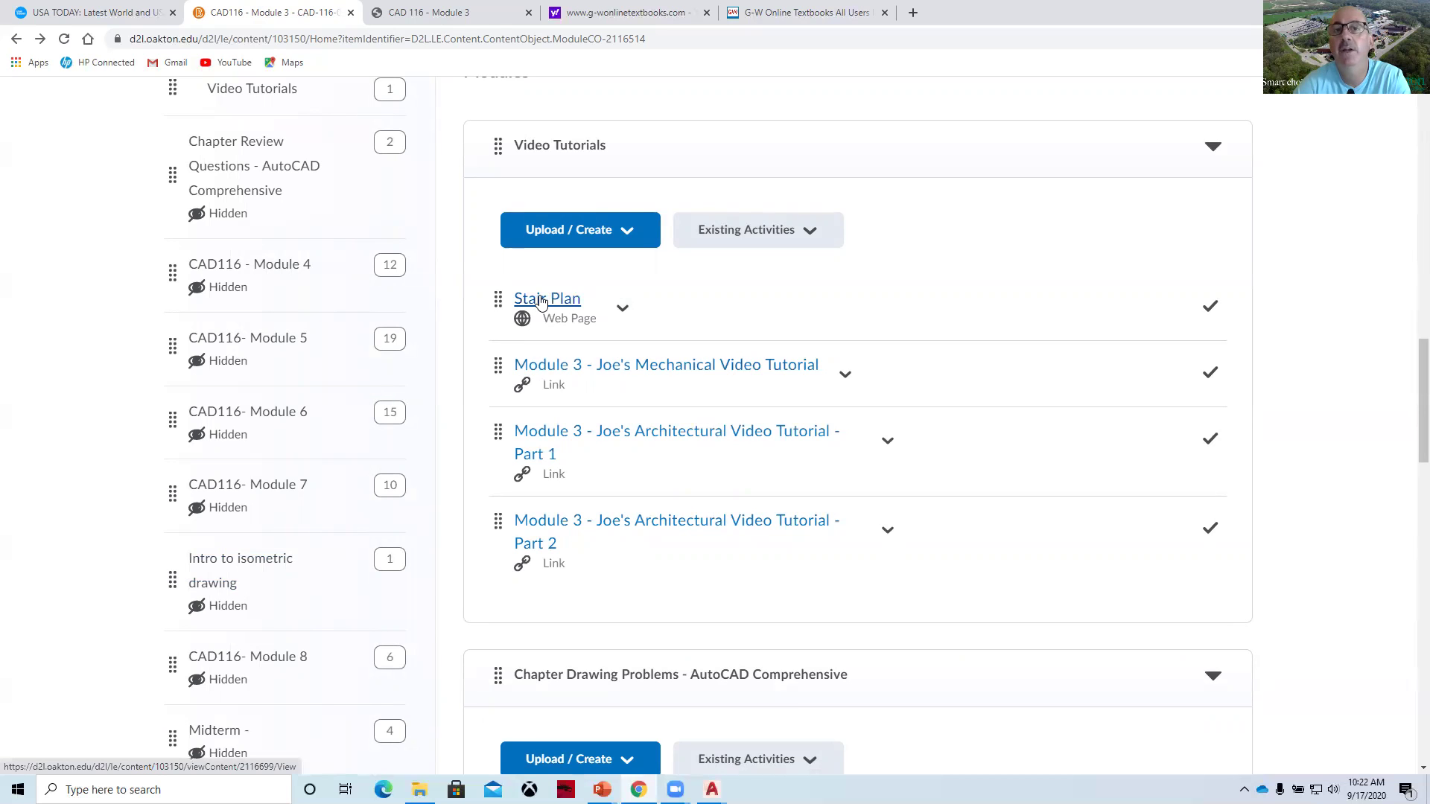
Open the Chapter 3 Drawing Problems PDF, scroll through to problem 16, then return to CAD116 - Module 3.
scroll(565, 312, up, 10)
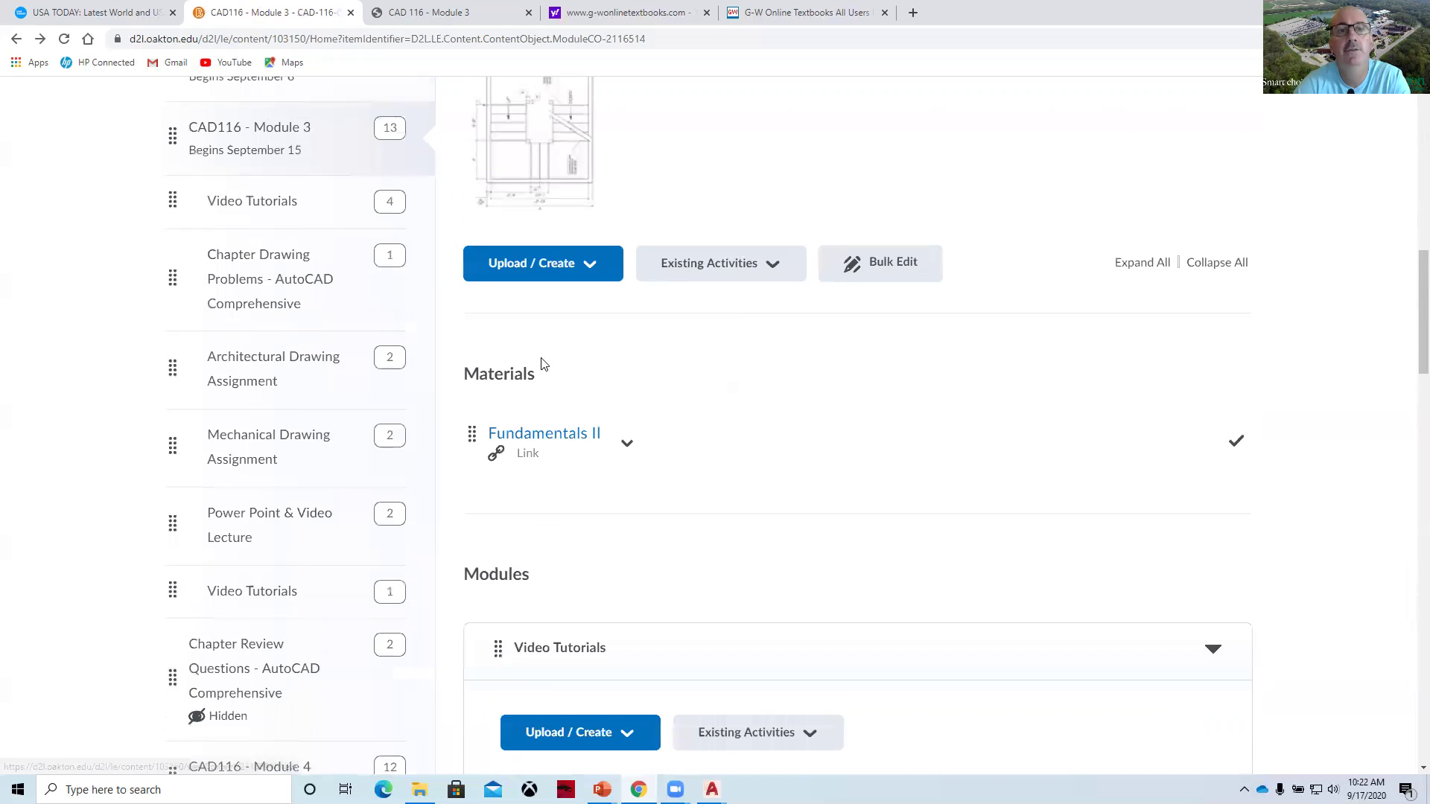
scroll(633, 447, down, 15)
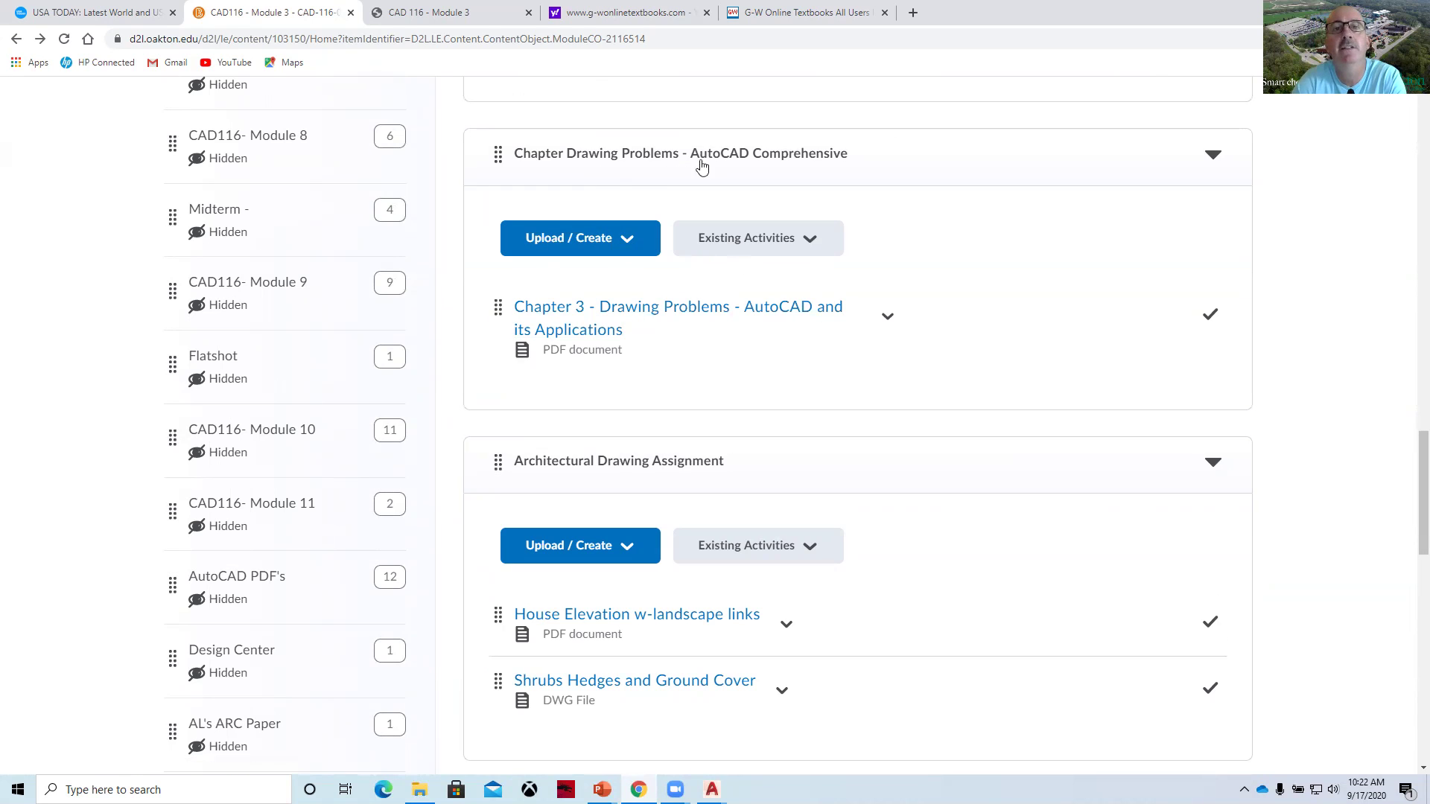
click(525, 334)
scroll(550, 406, down, 10)
scroll(554, 439, down, 15)
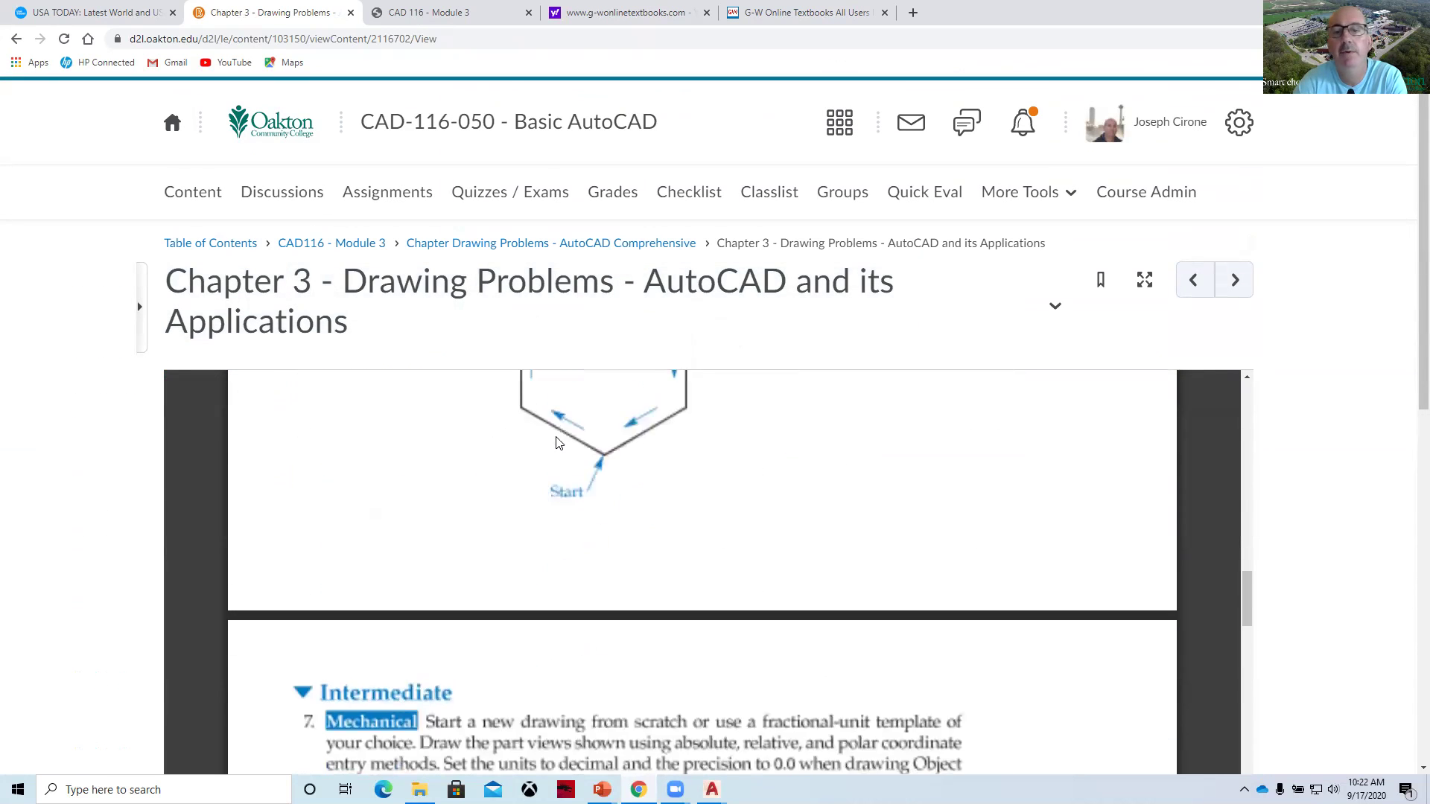
scroll(560, 445, down, 15)
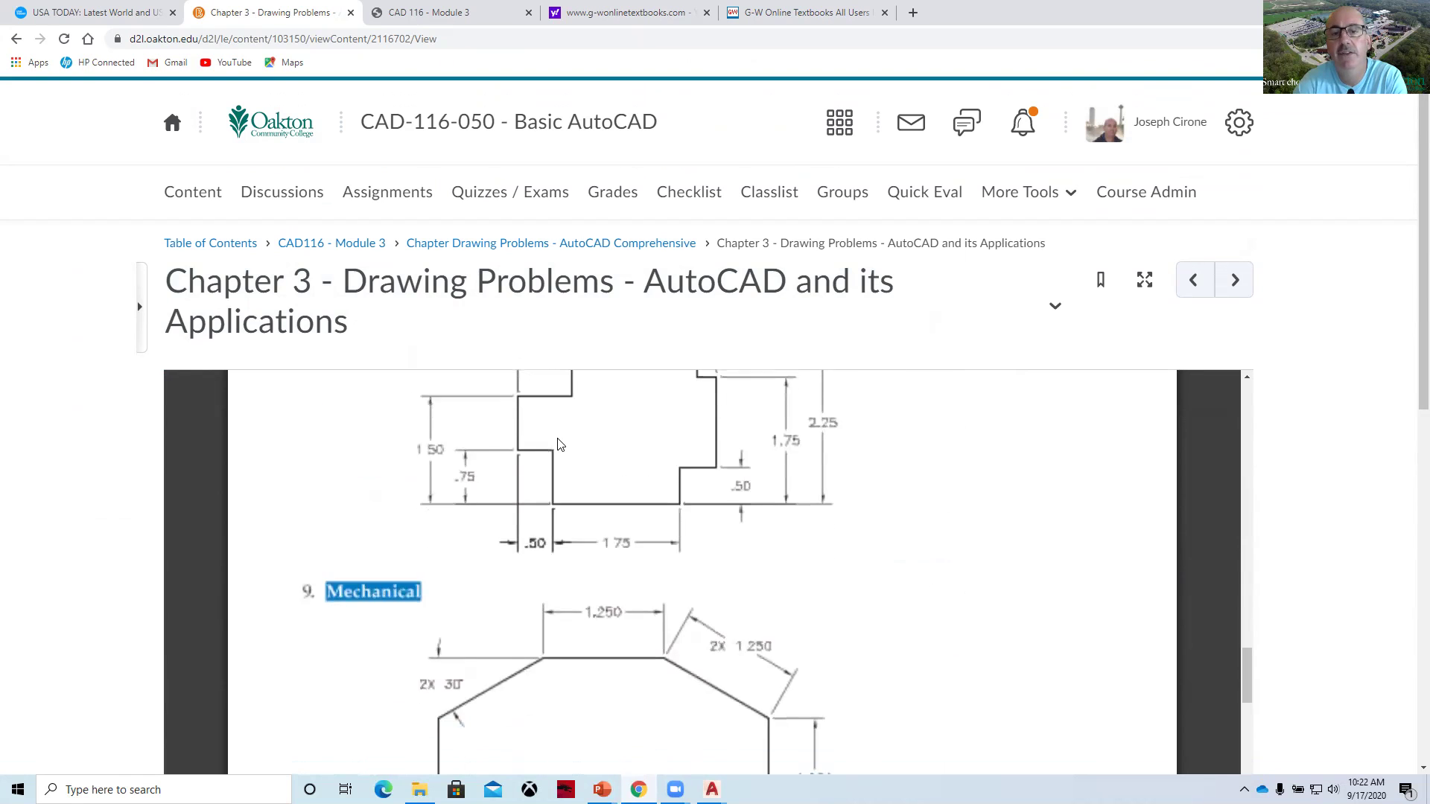
scroll(560, 445, down, 15)
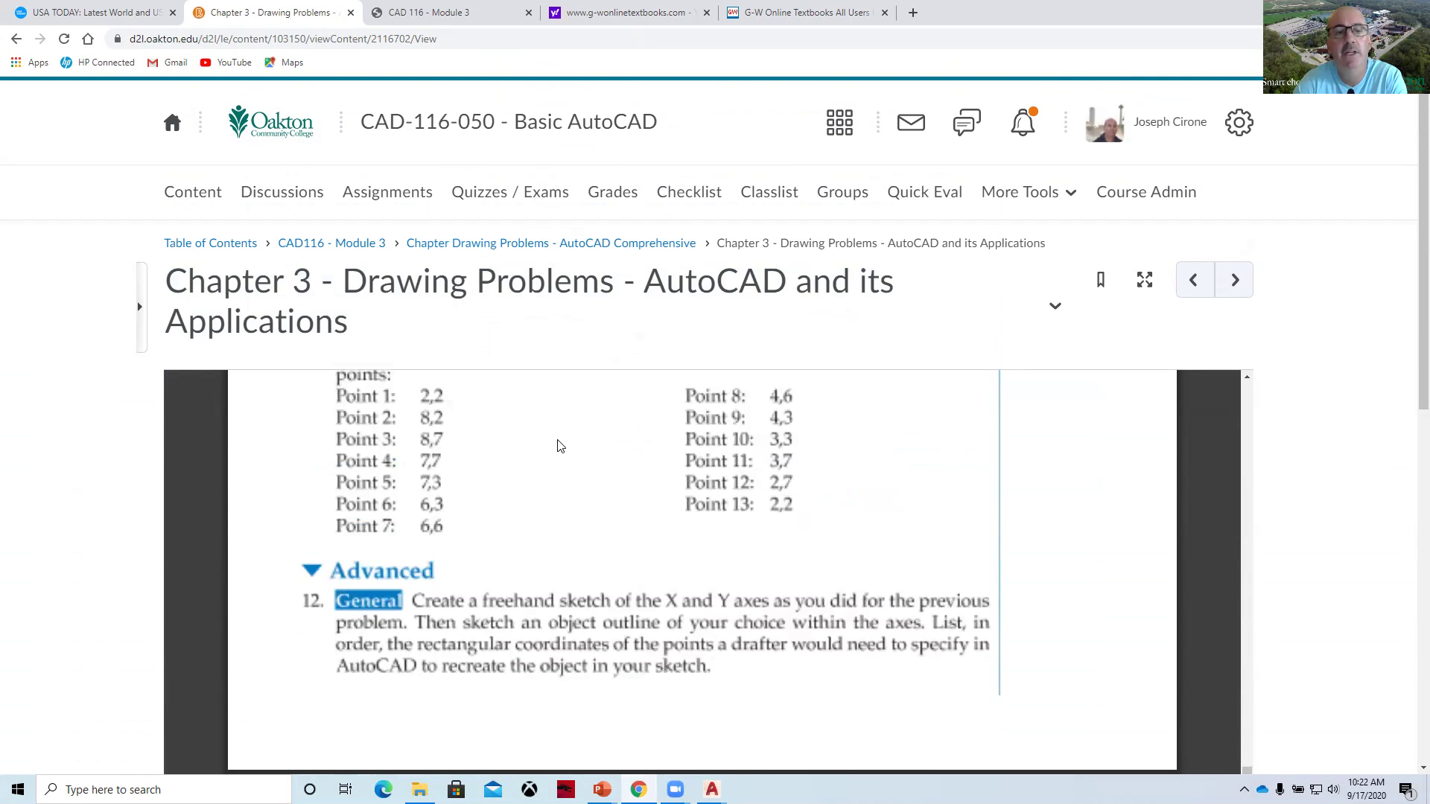
scroll(559, 445, down, 5)
scroll(560, 445, down, 10)
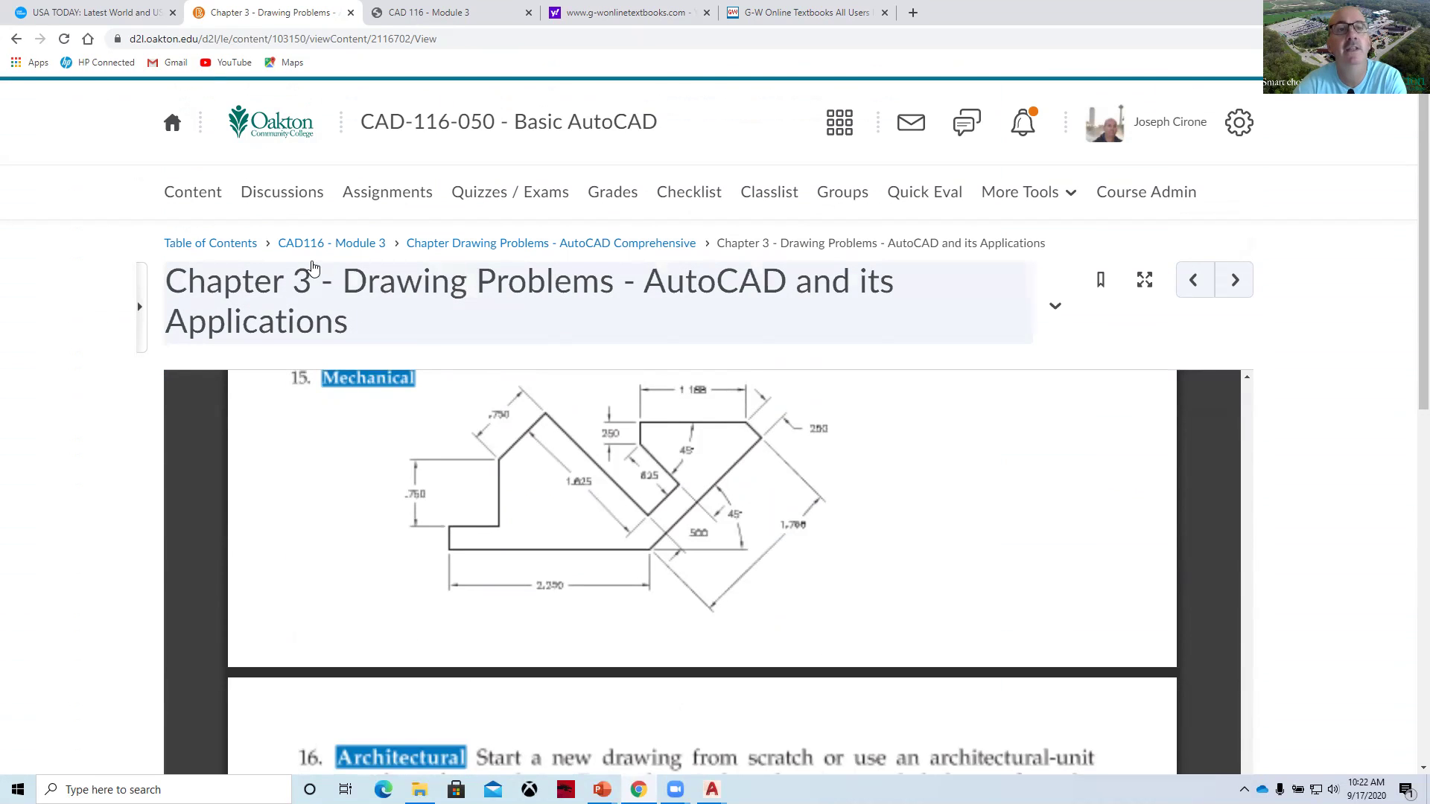
click(306, 247)
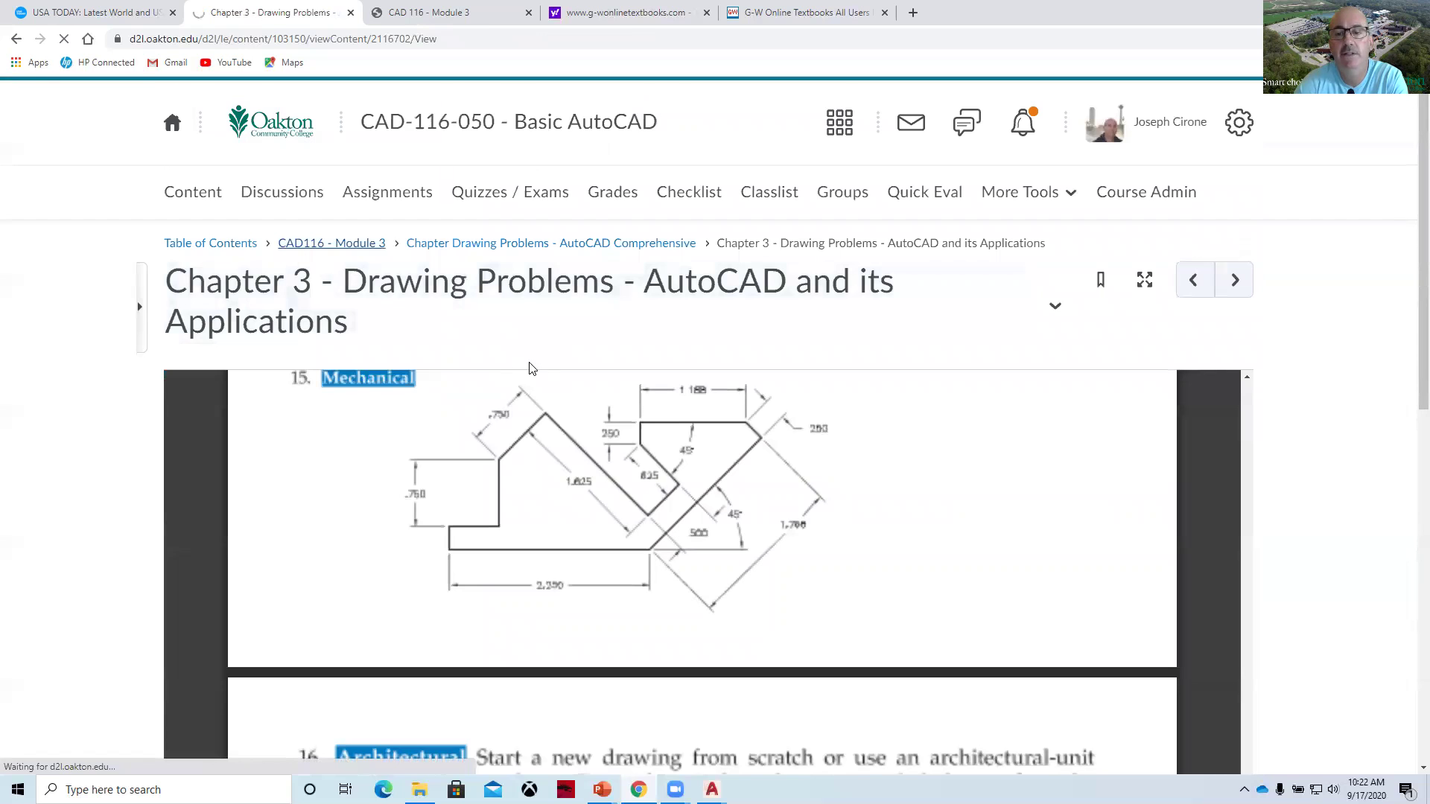
Scroll down to Video Tutorials and open the 'Module 3 - General Design' drawing lab video page.
scroll(562, 376, down, 9)
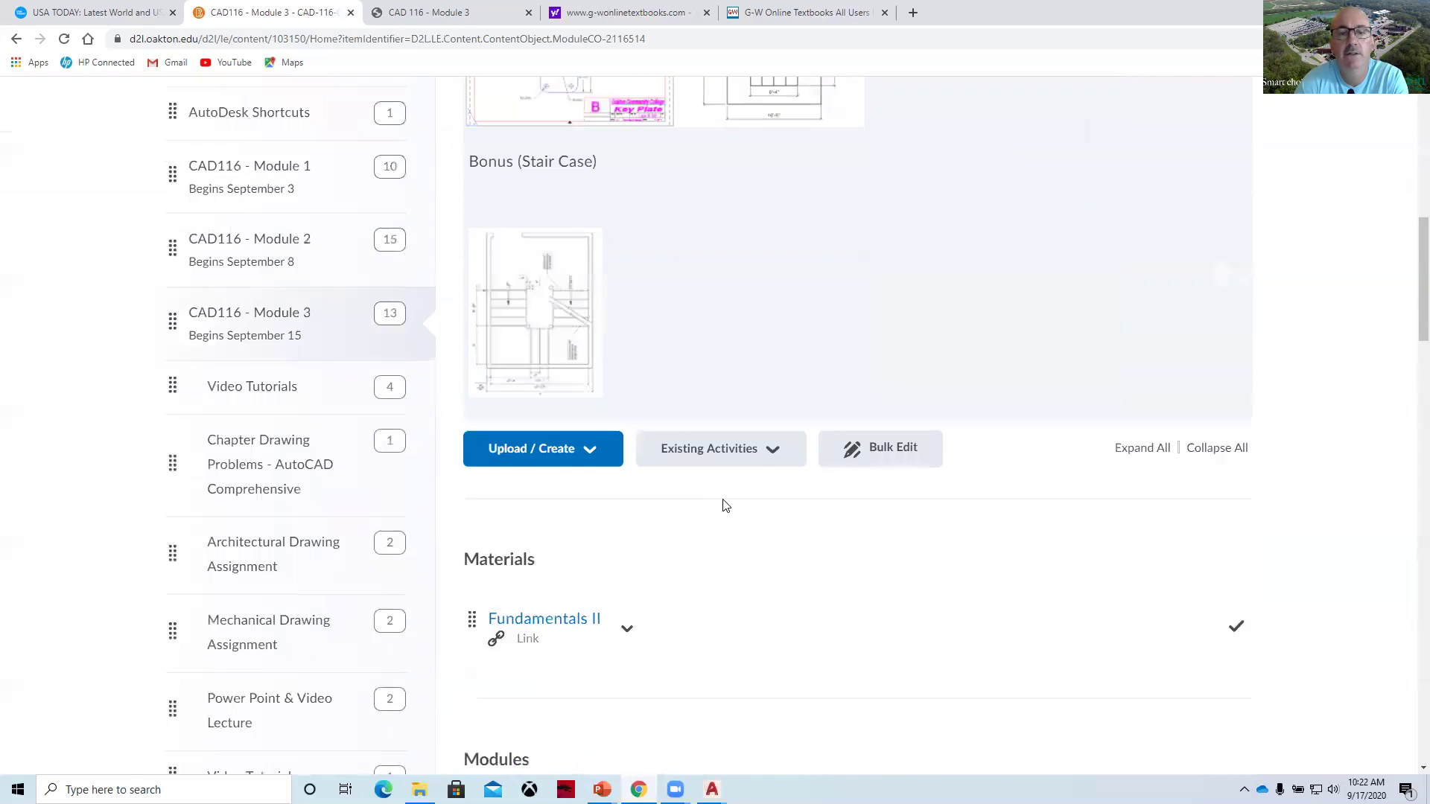
scroll(728, 504, down, 15)
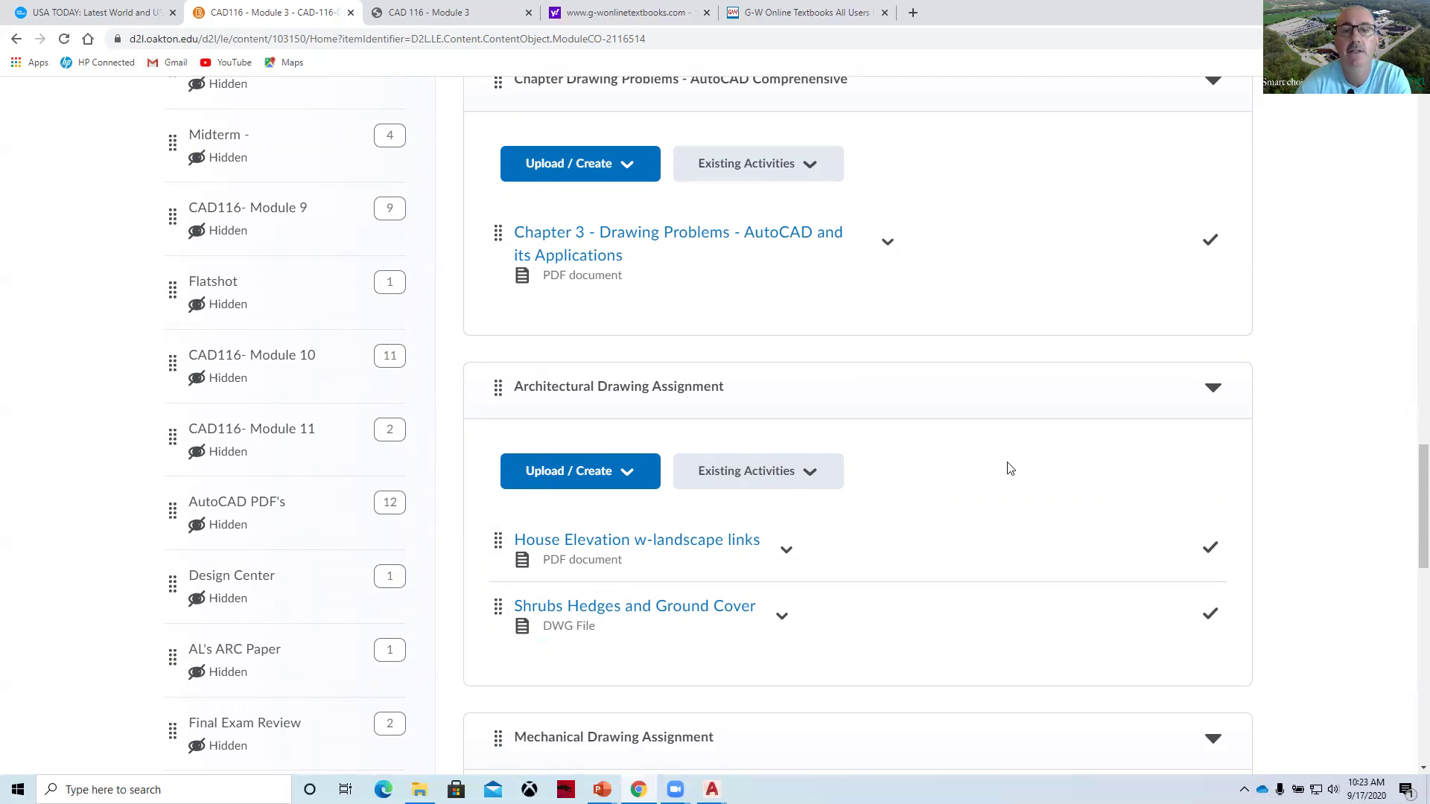
scroll(961, 514, down, 7)
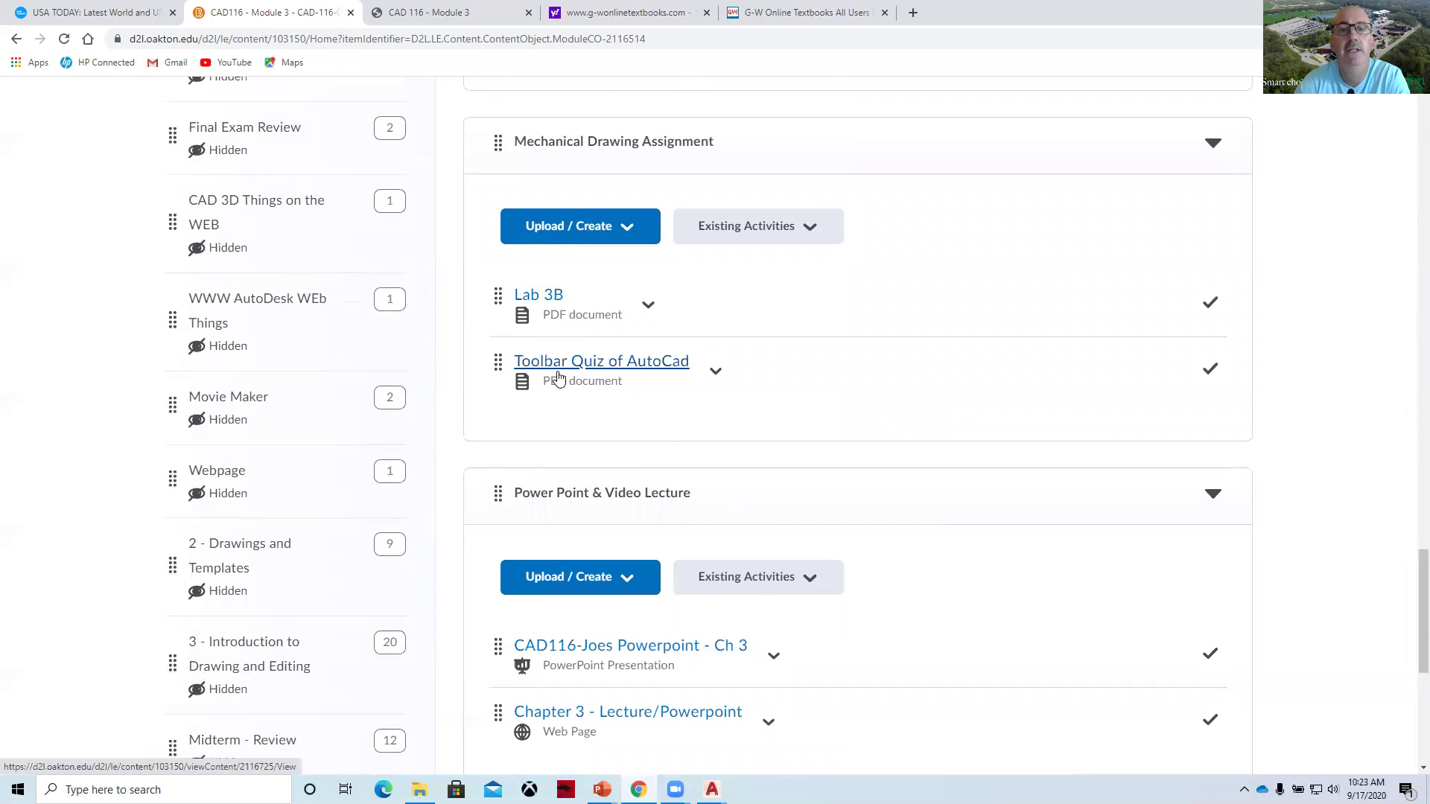
scroll(559, 372, up, 4)
scroll(588, 495, up, 3)
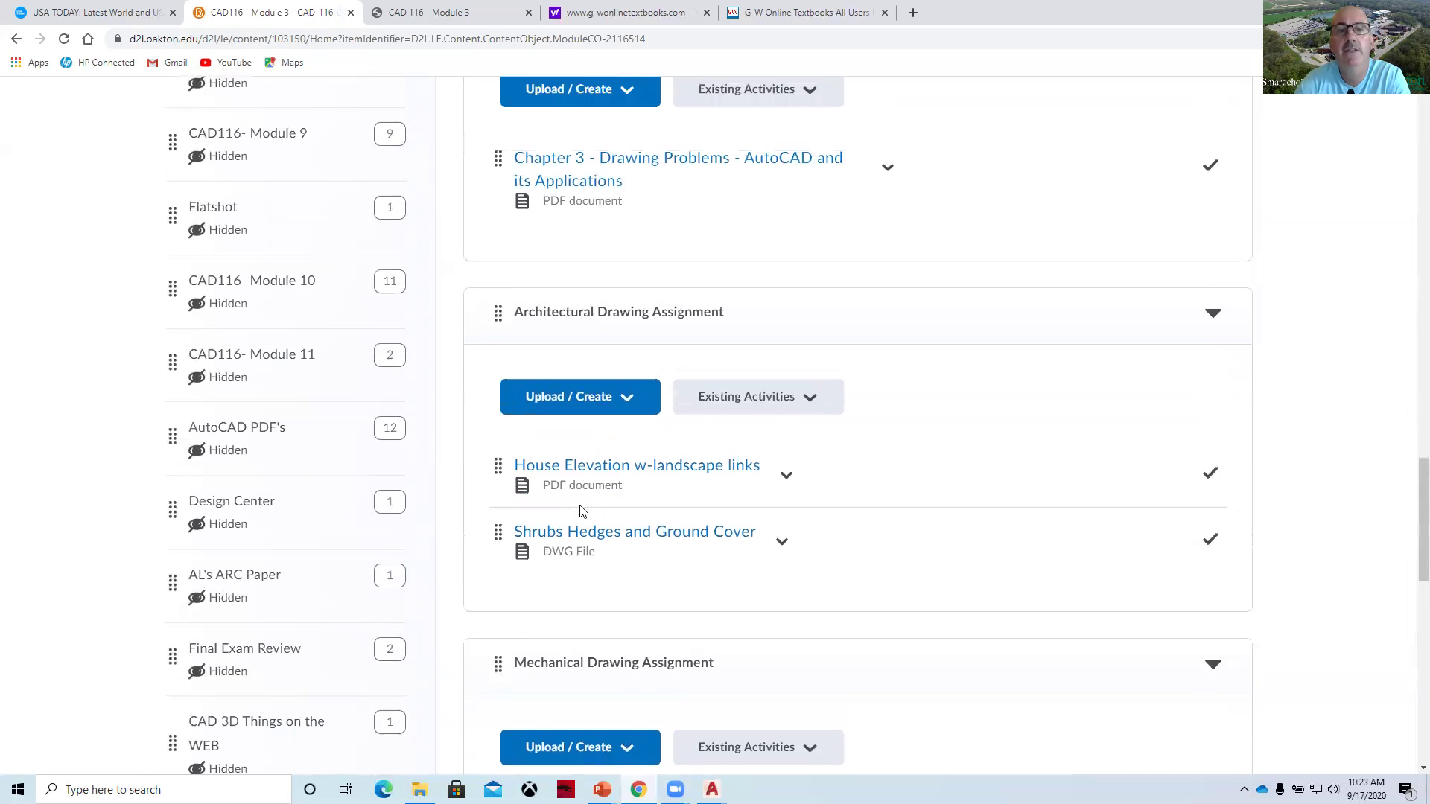
scroll(578, 505, down, 6)
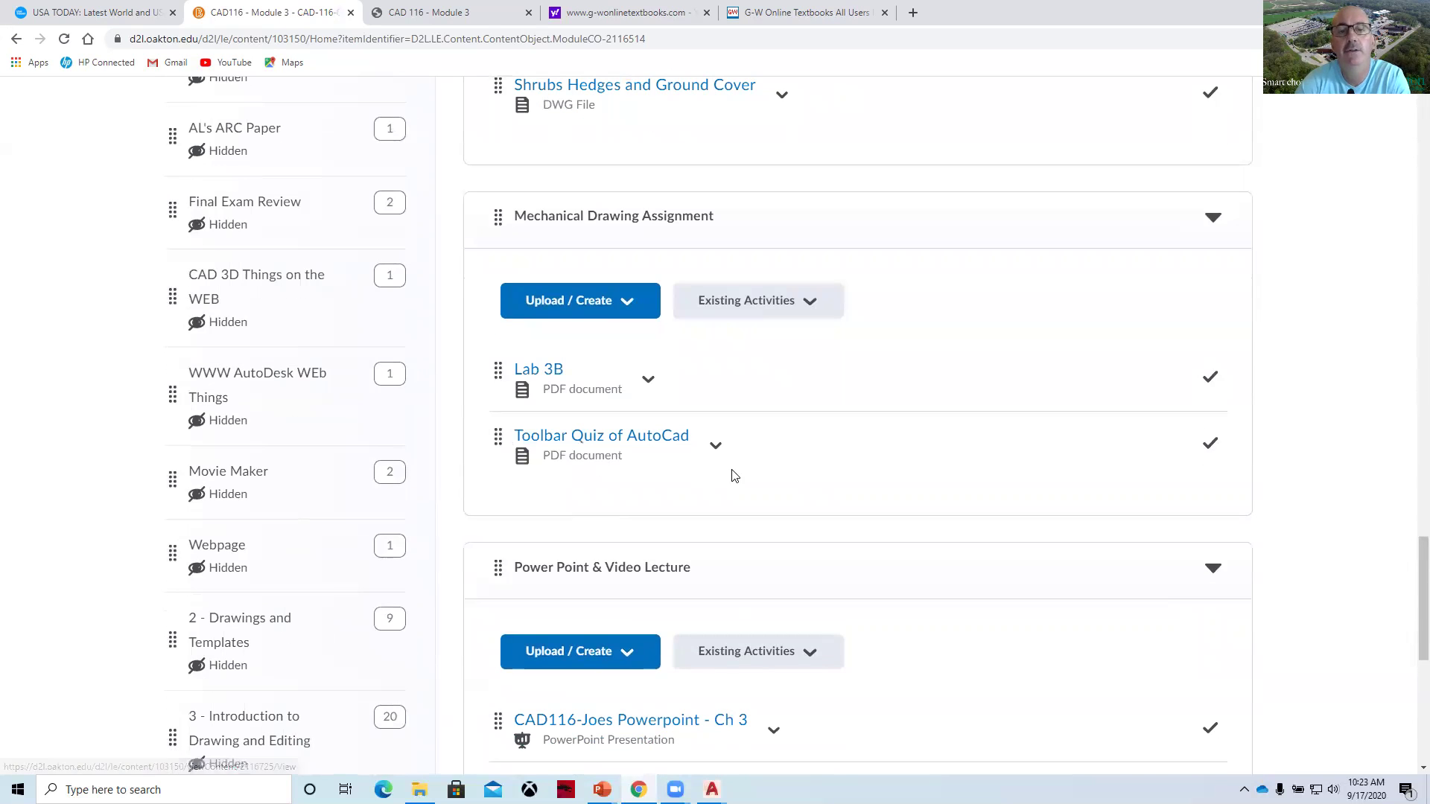
scroll(733, 477, down, 5)
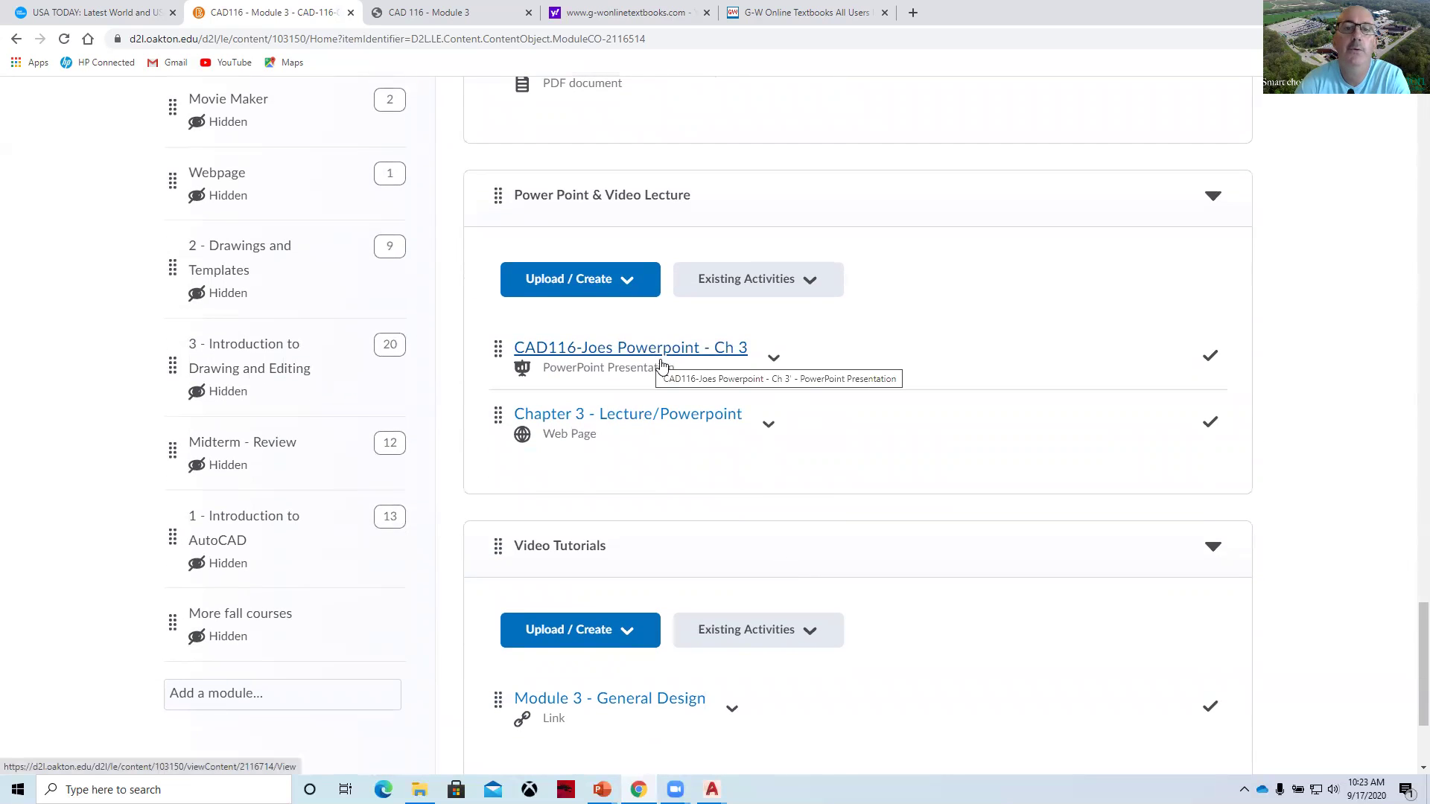
scroll(908, 559, down, 3)
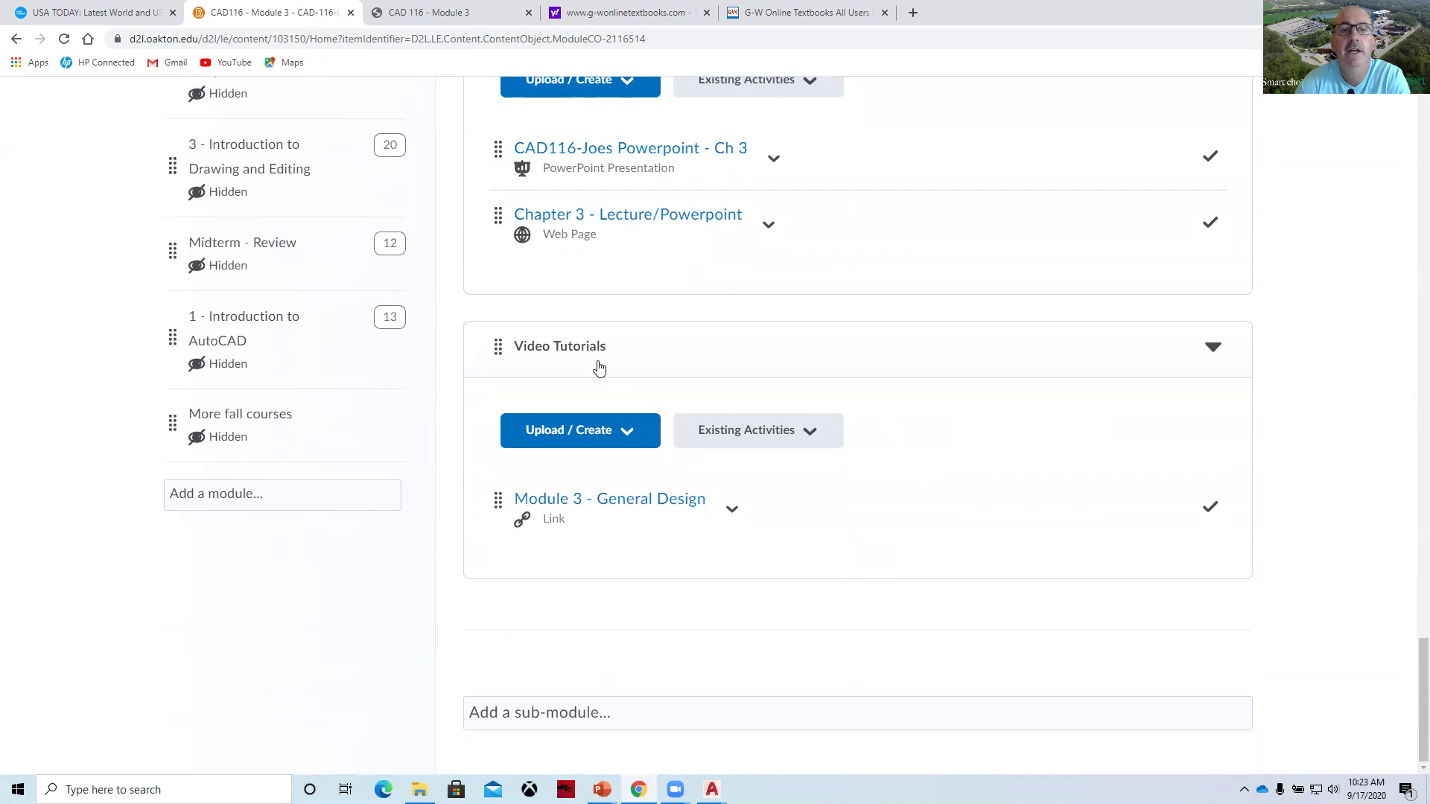
click(617, 506)
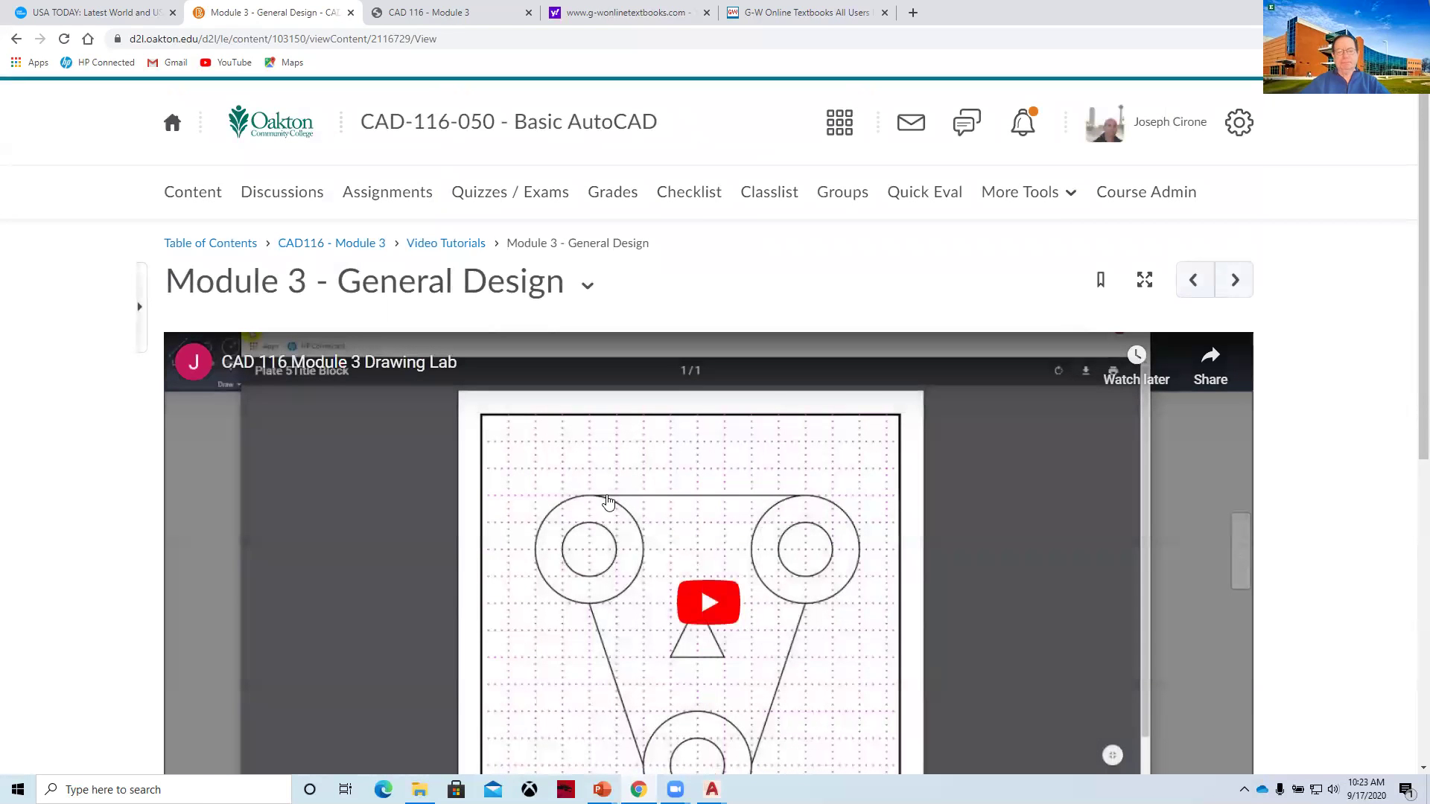
Leave the General Design video page for the CAD-116-050 - Basic AutoCAD course homepage.
scroll(811, 577, down, 4)
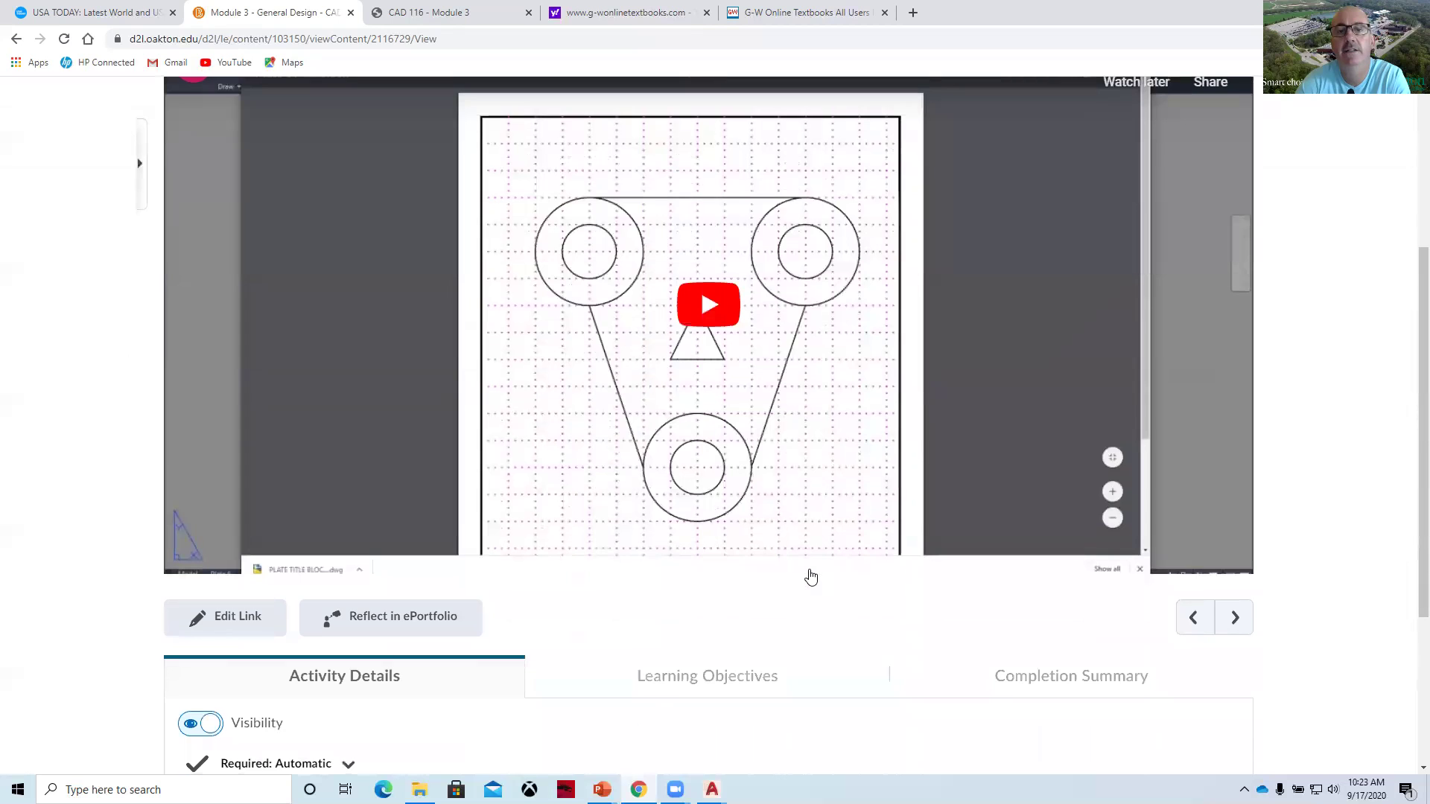
scroll(812, 577, up, 4)
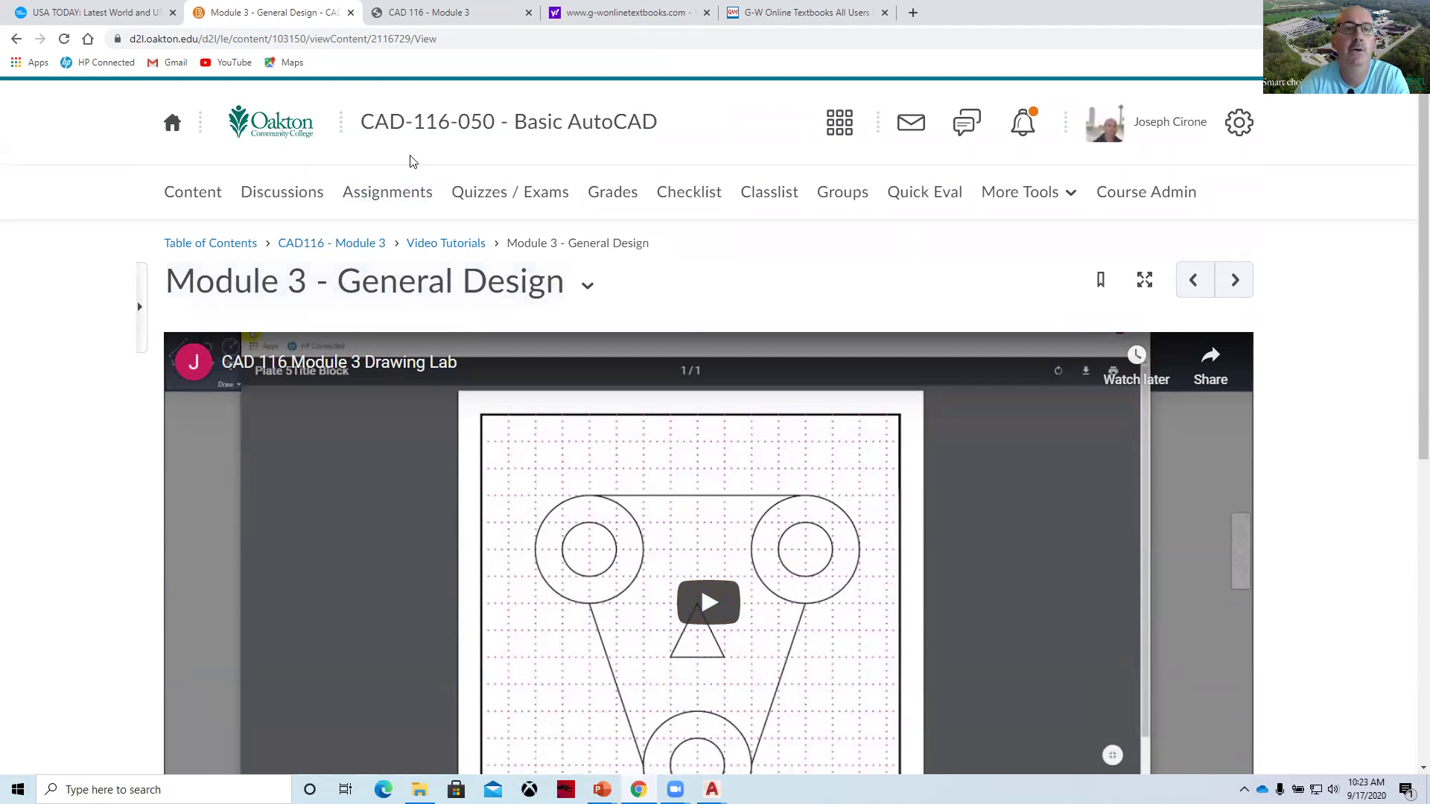
click(437, 122)
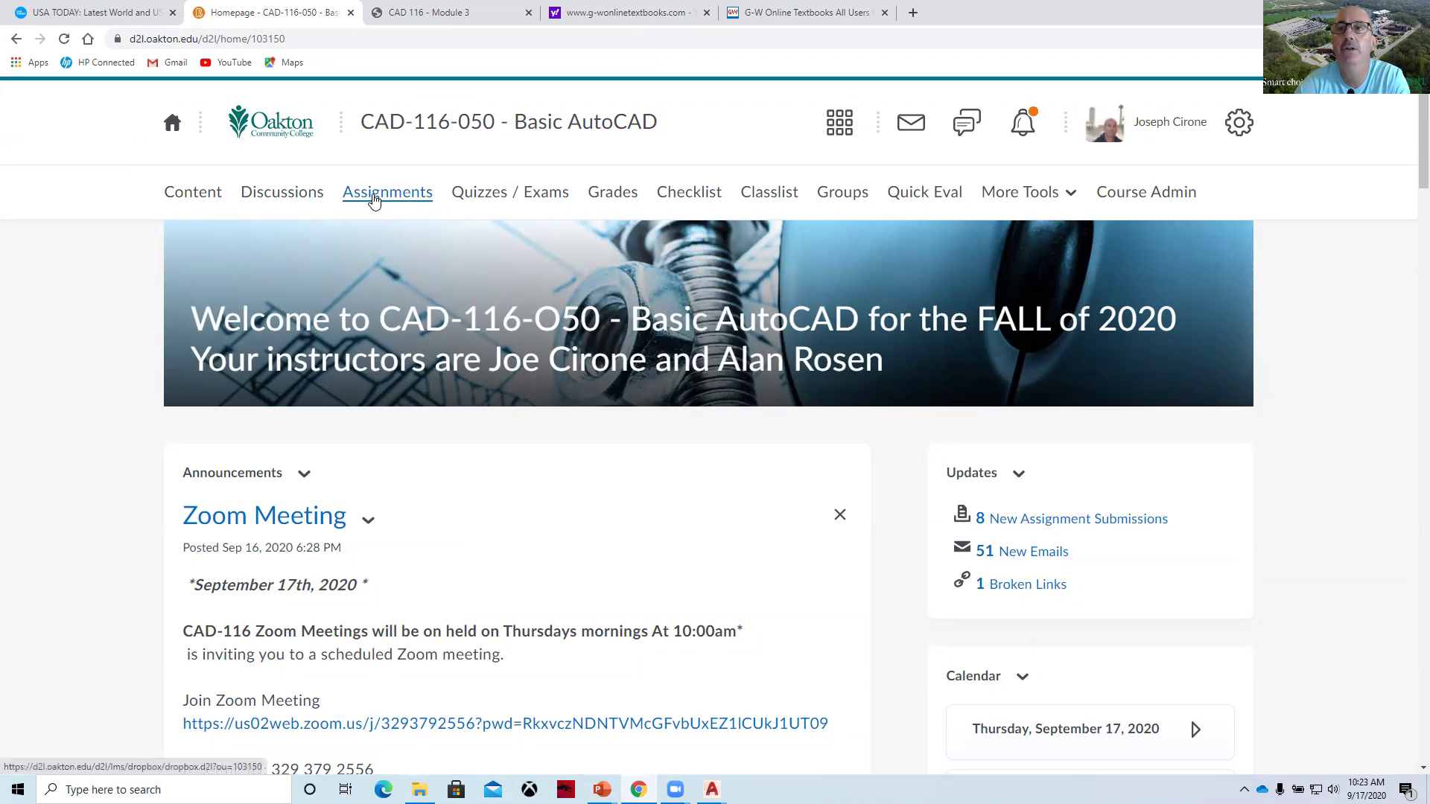
View the course as a student and open the Module 3 - CAD Assignments dropbox's Submit Assignment area.
click(1160, 125)
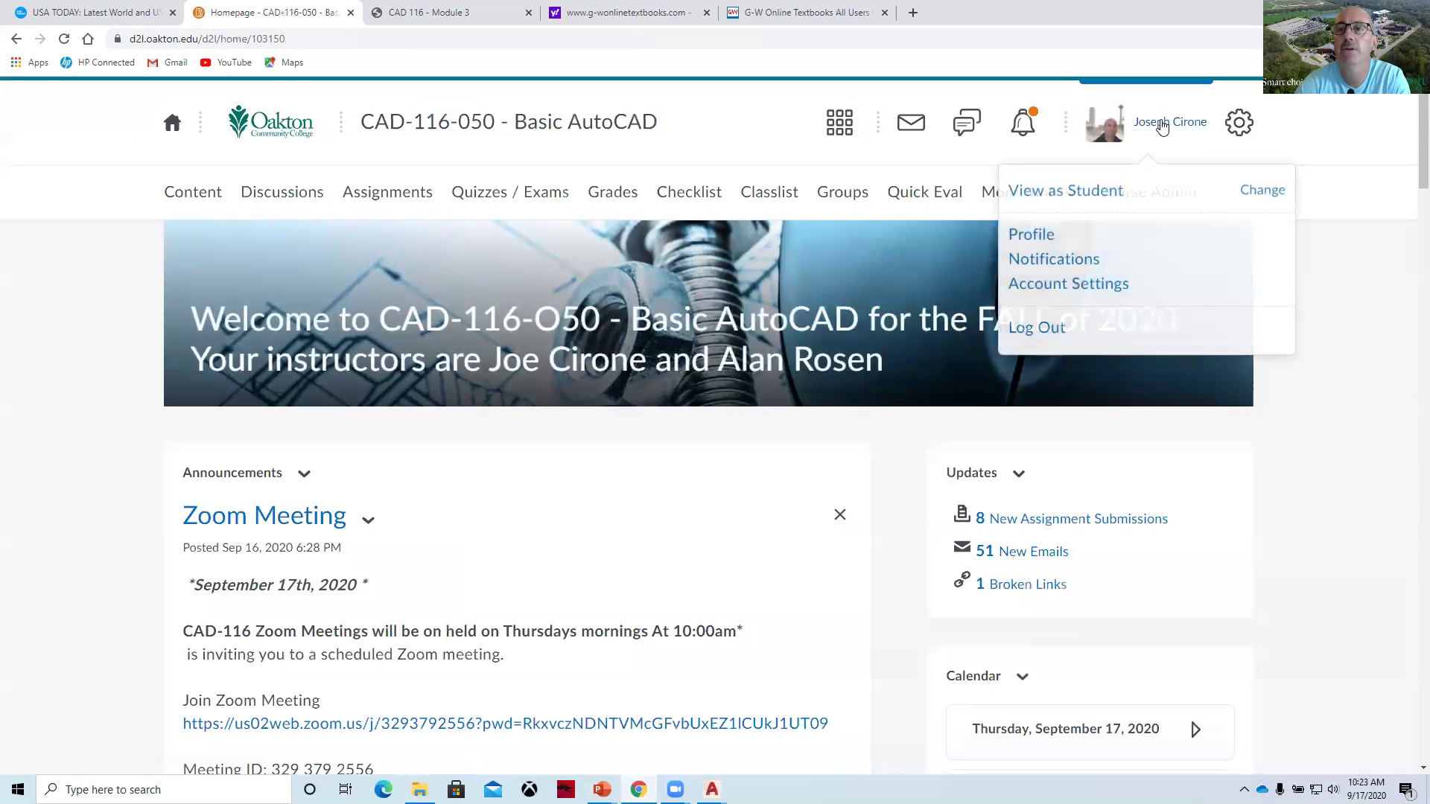
click(1108, 192)
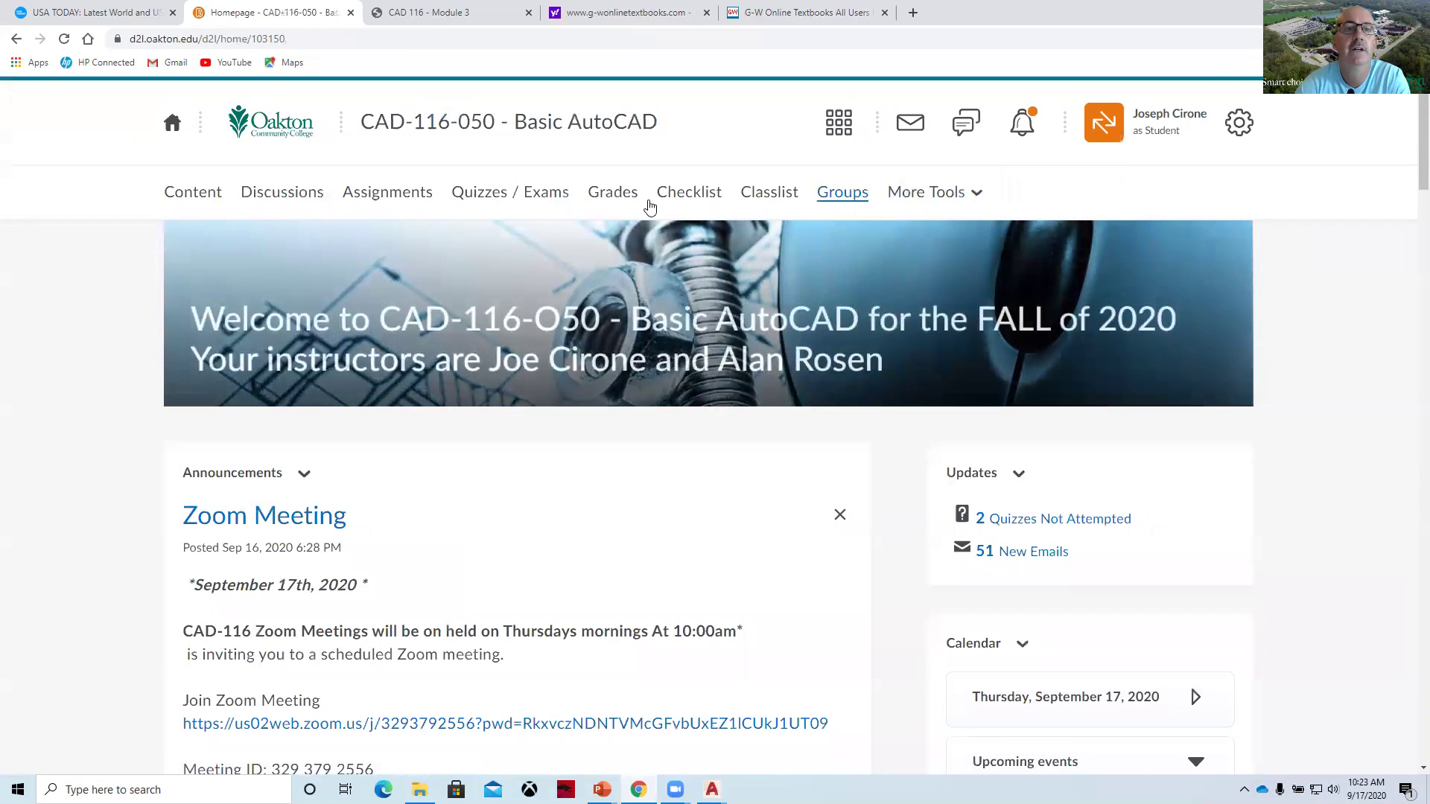
click(397, 196)
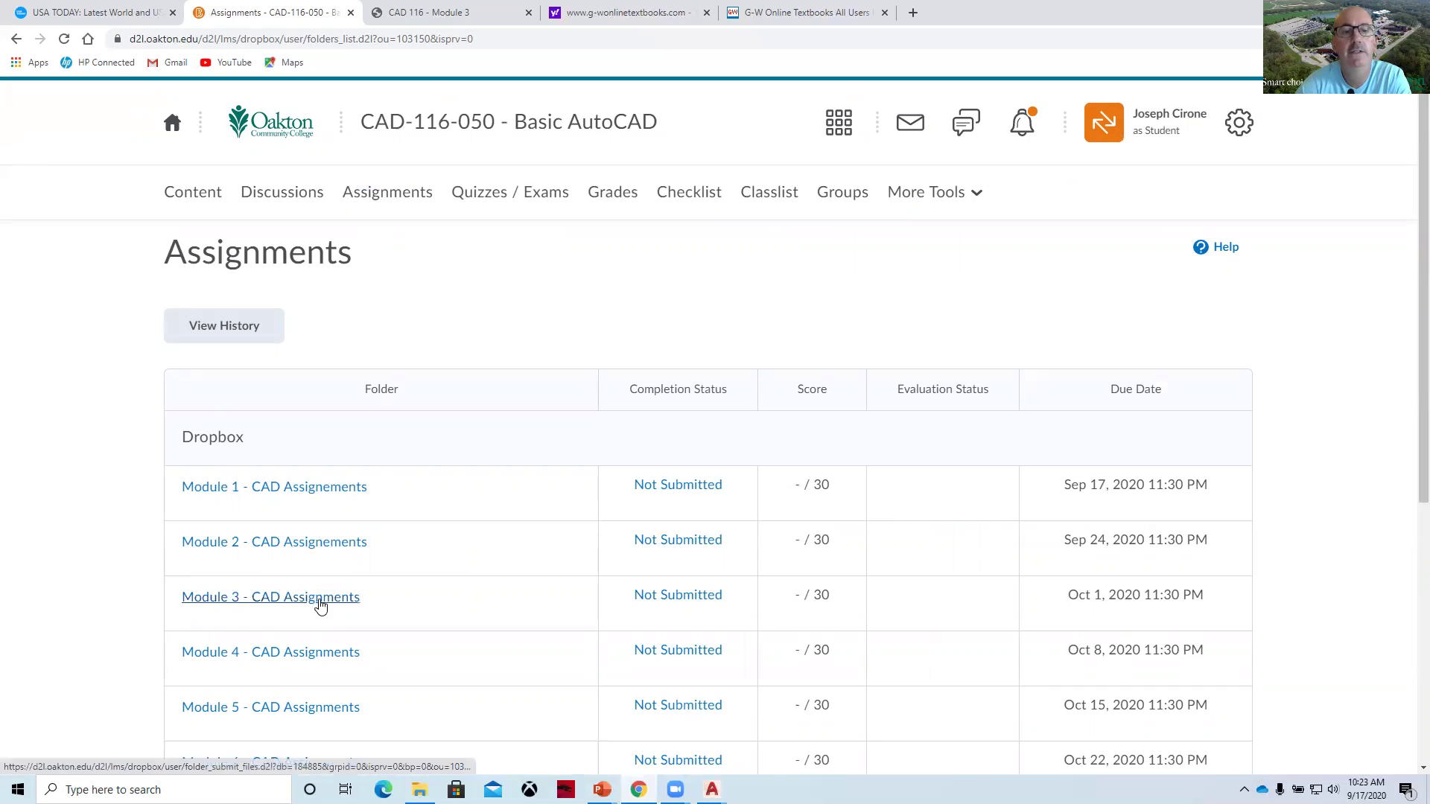
click(325, 604)
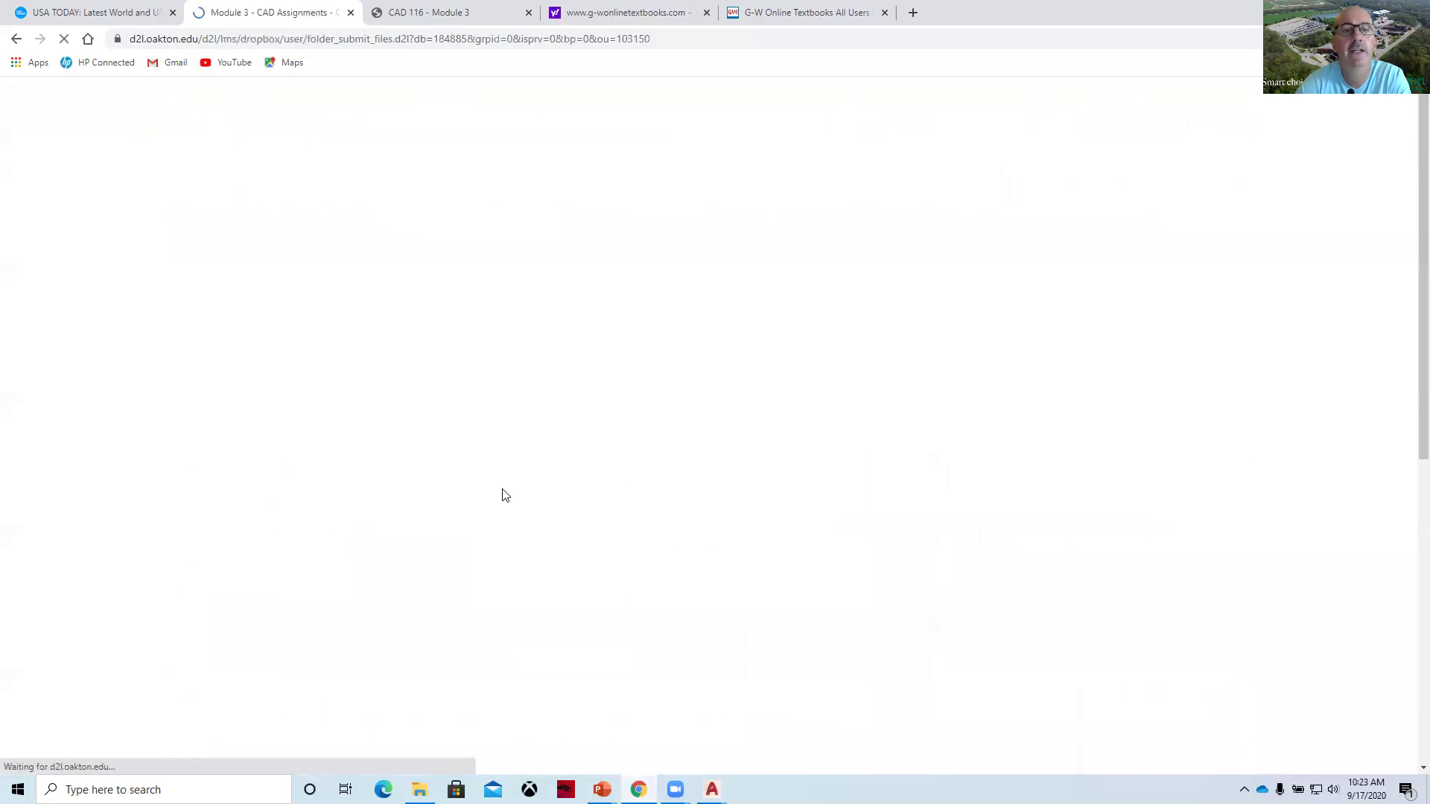
scroll(504, 495, down, 4)
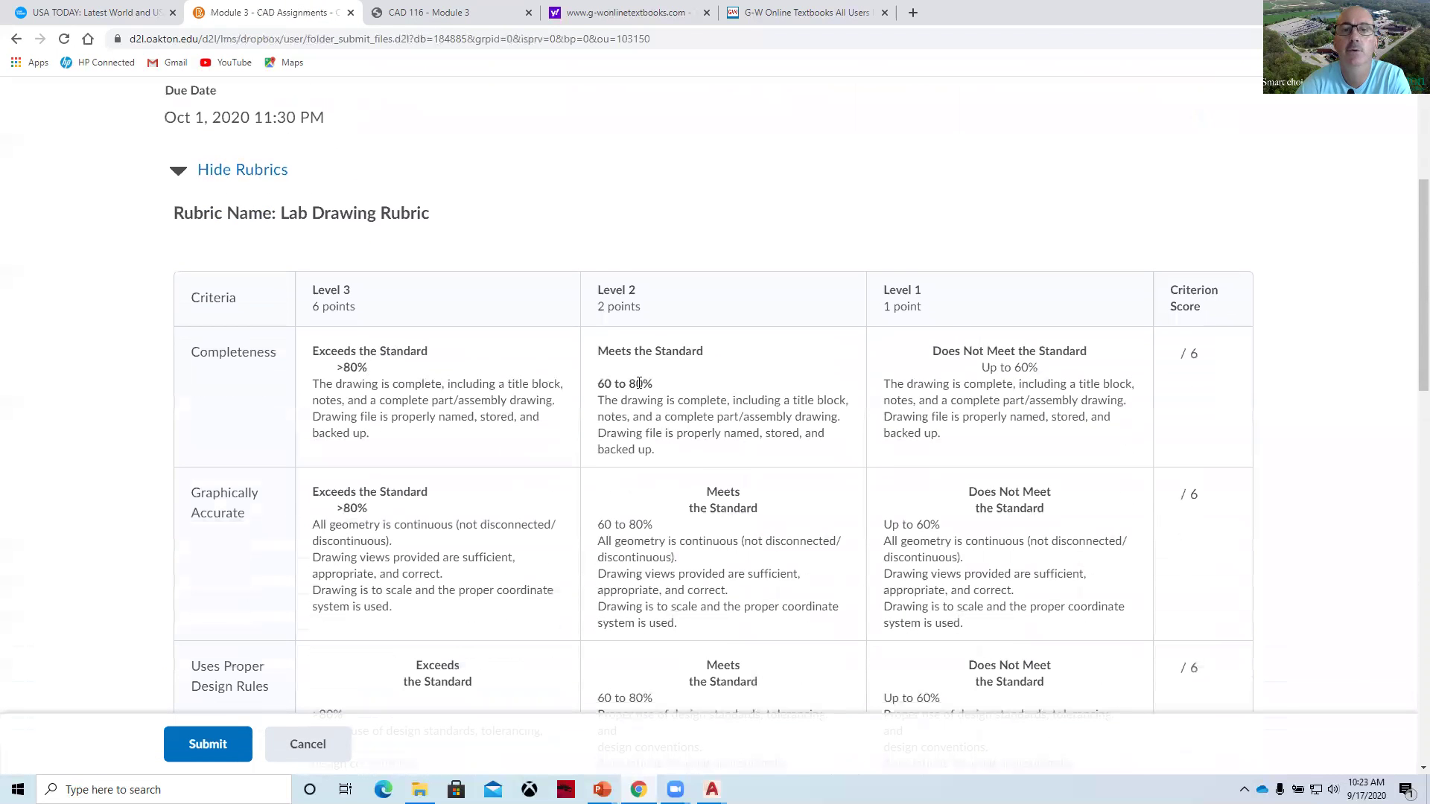
scroll(798, 423, down, 12)
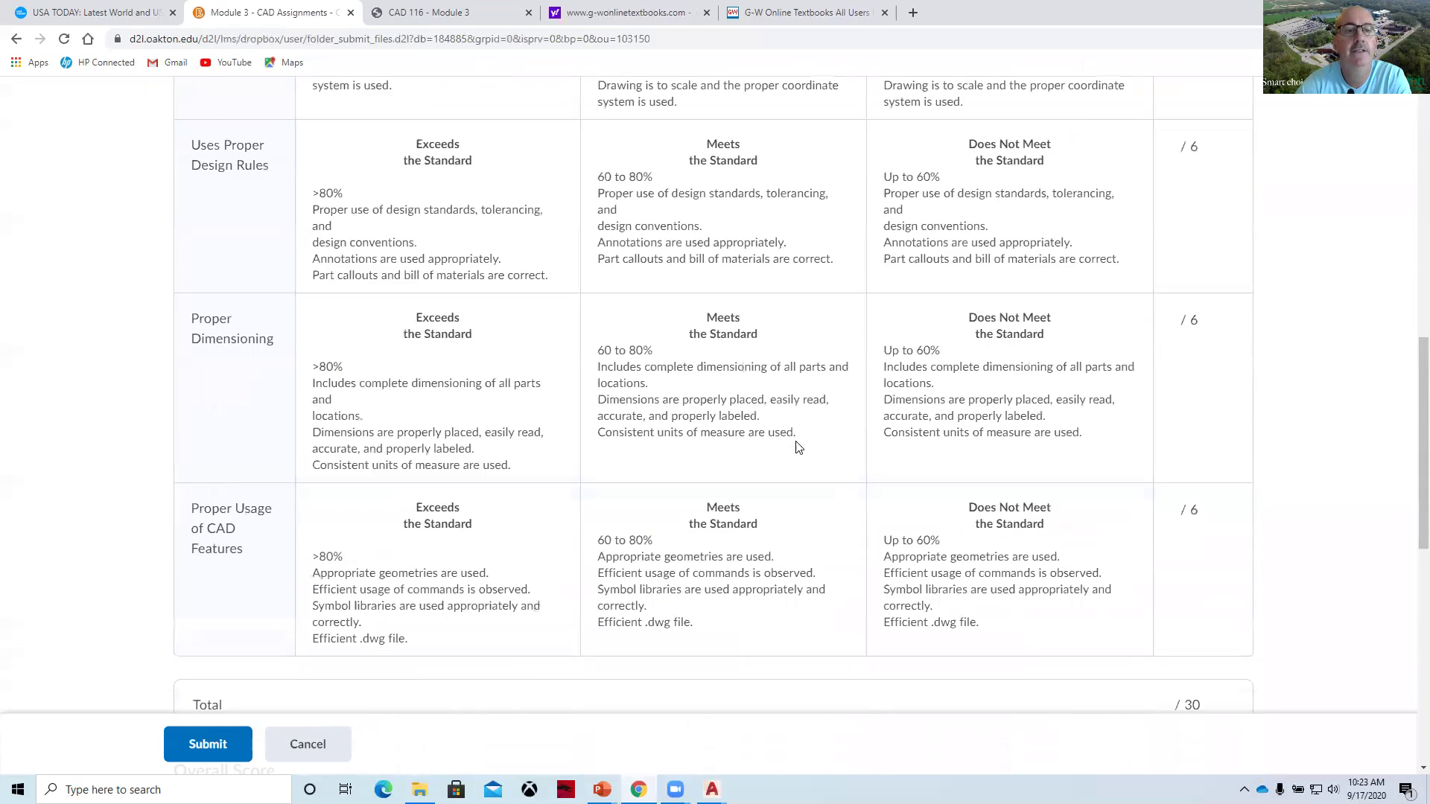
scroll(799, 447, down, 4)
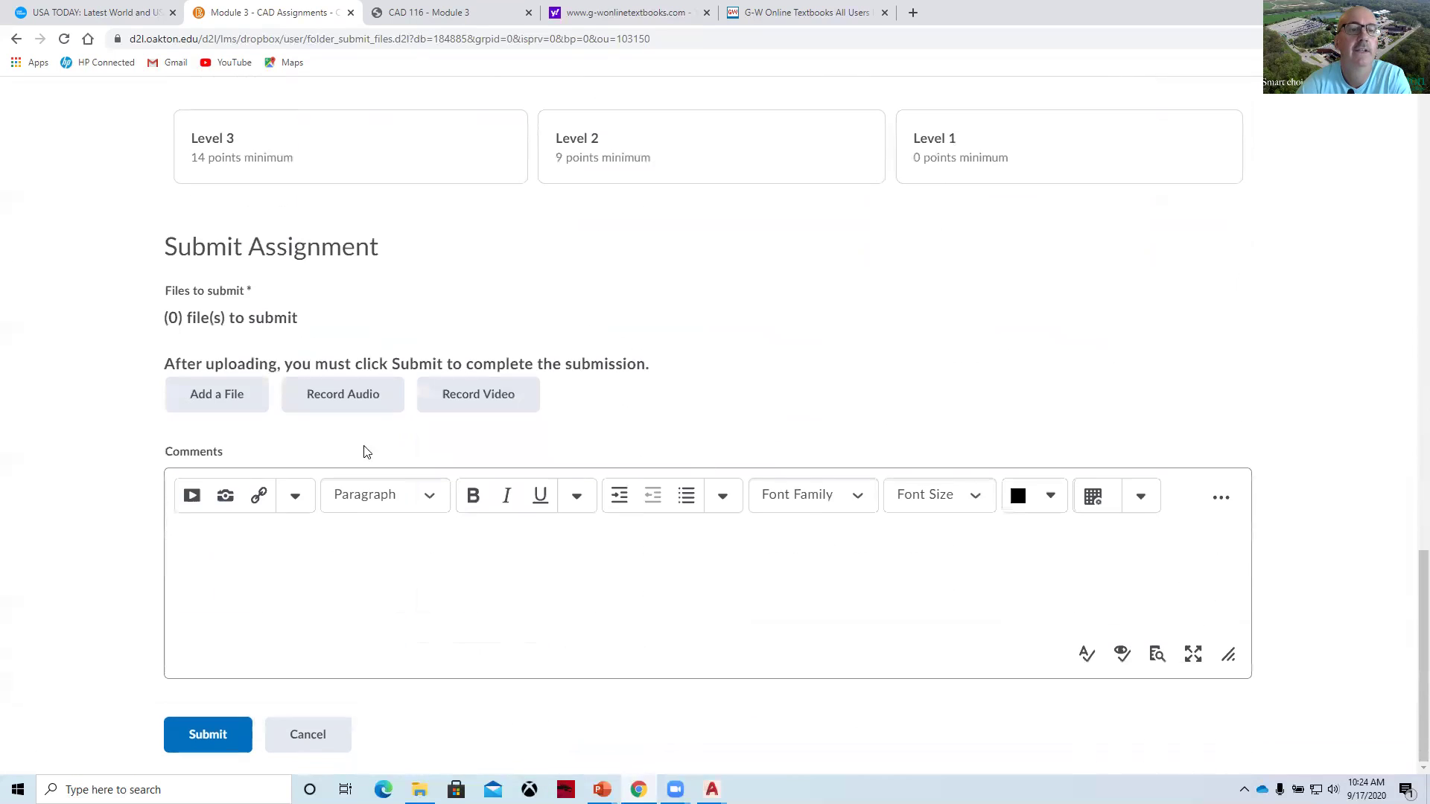
Start a file upload from this computer and browse to the 2020\CAD-116 folder.
click(225, 398)
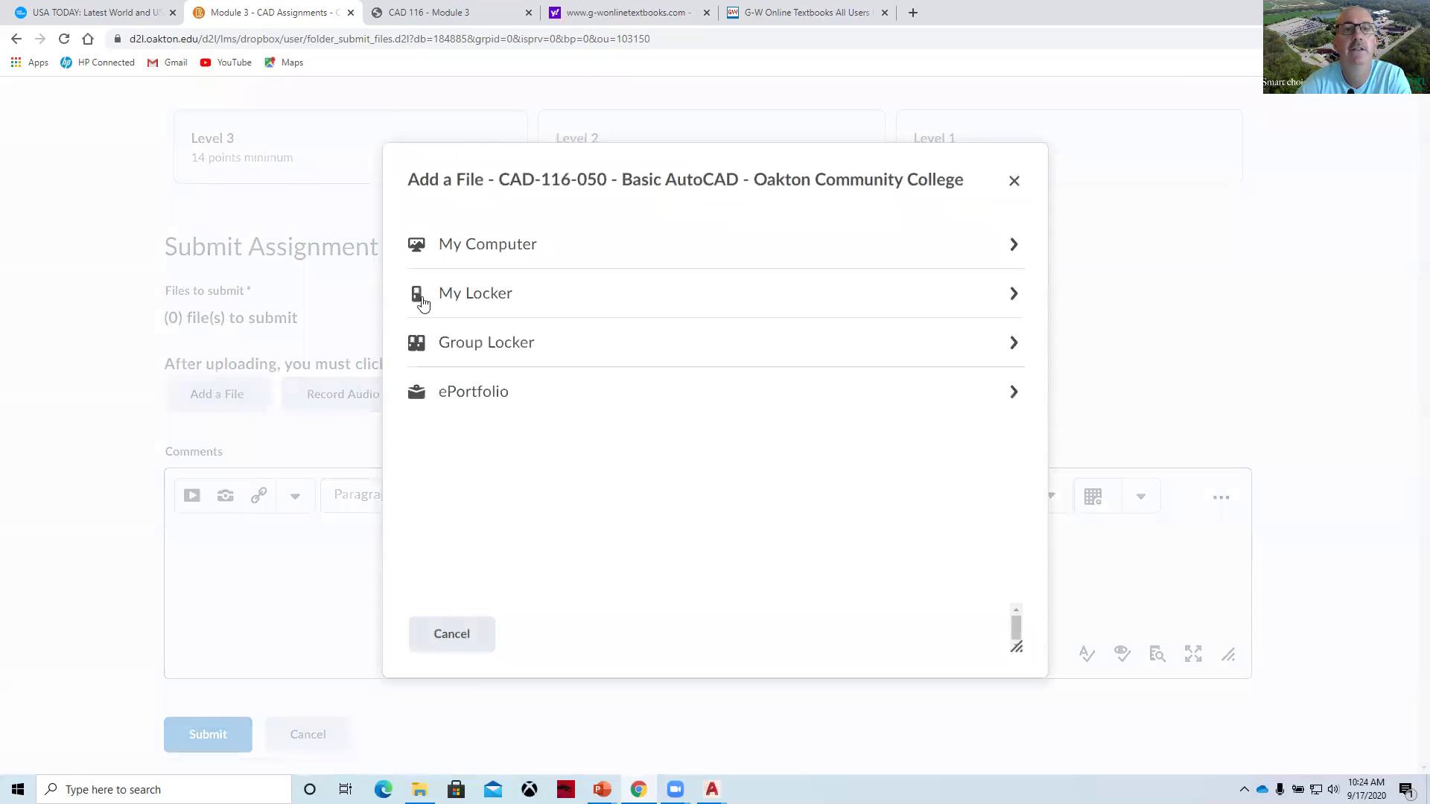
click(469, 250)
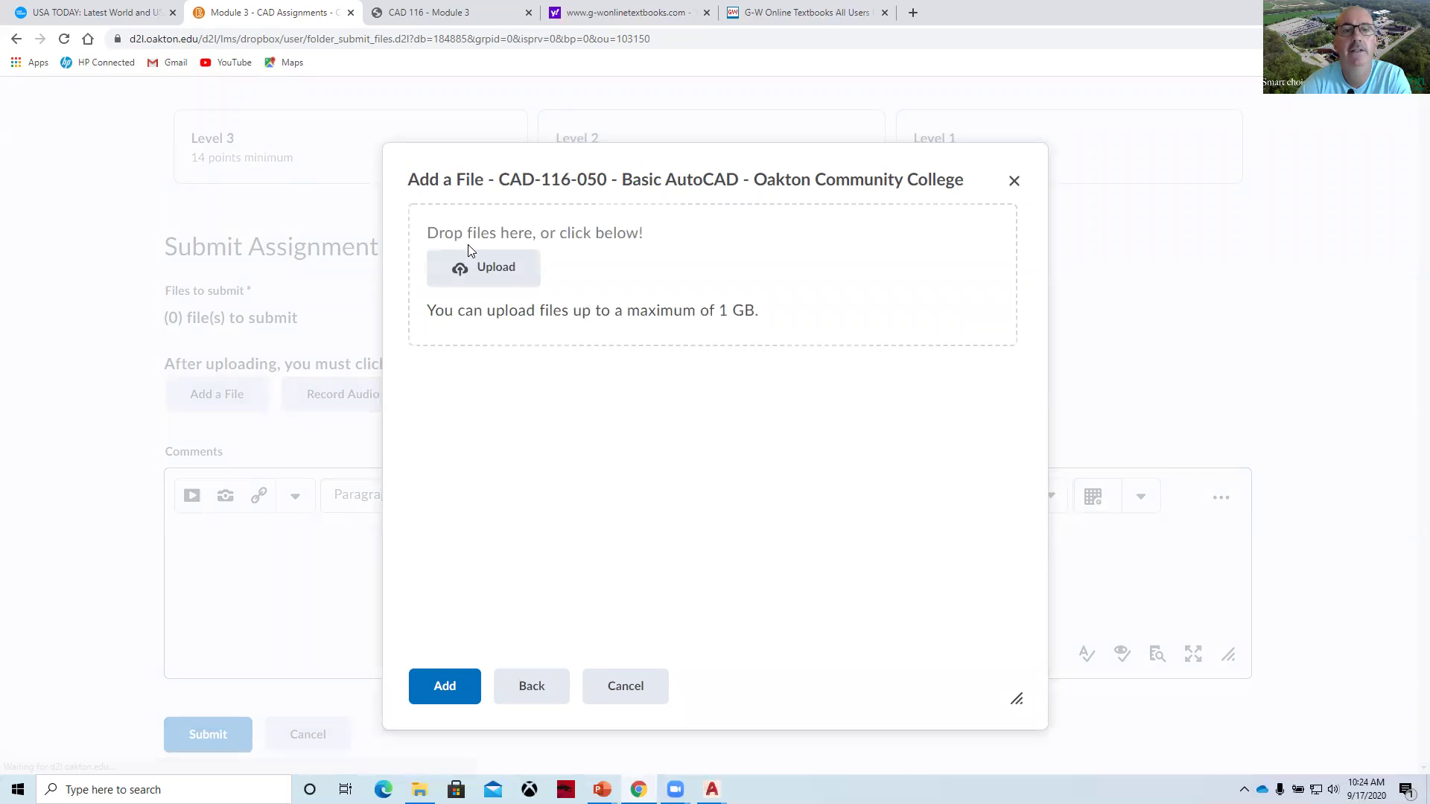
click(496, 271)
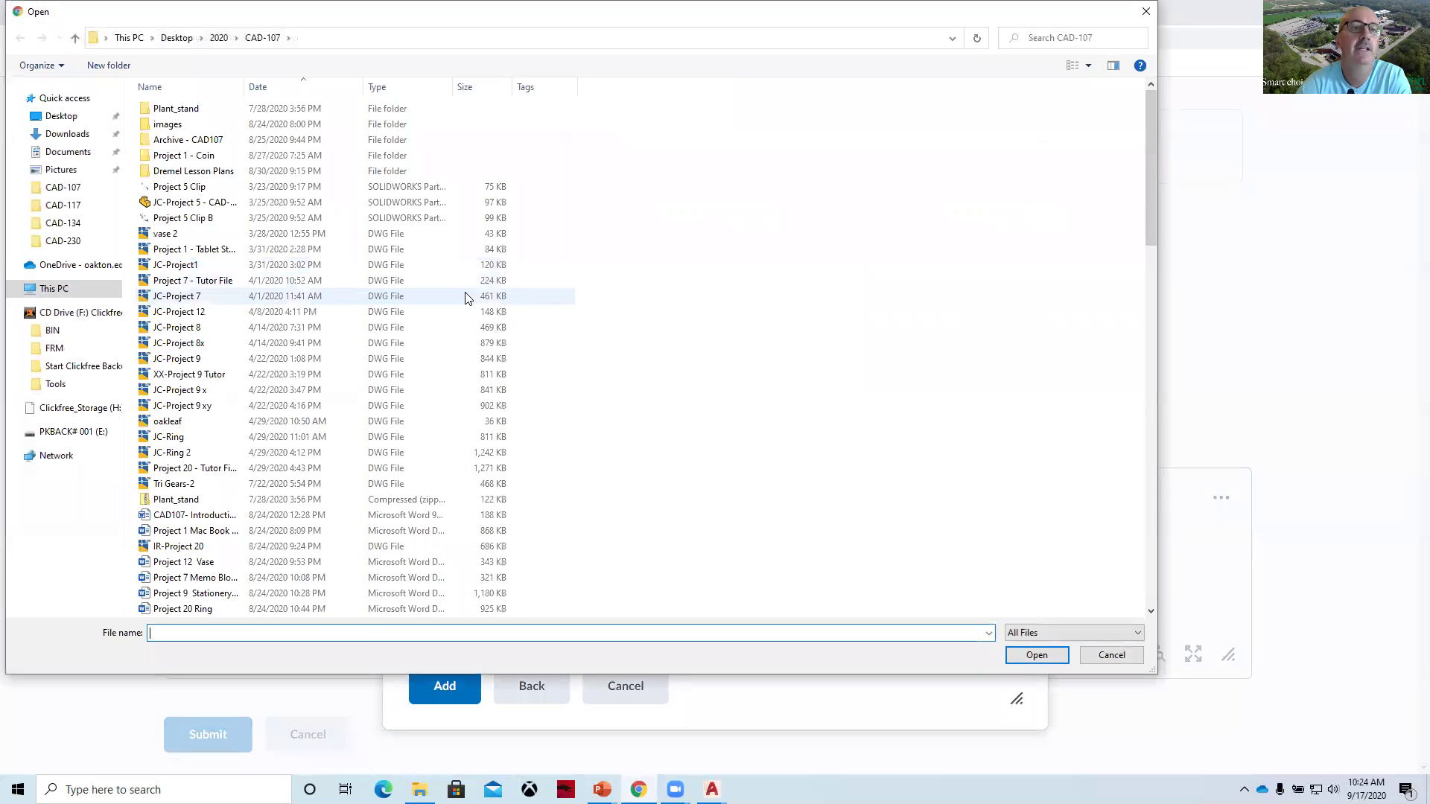
click(219, 38)
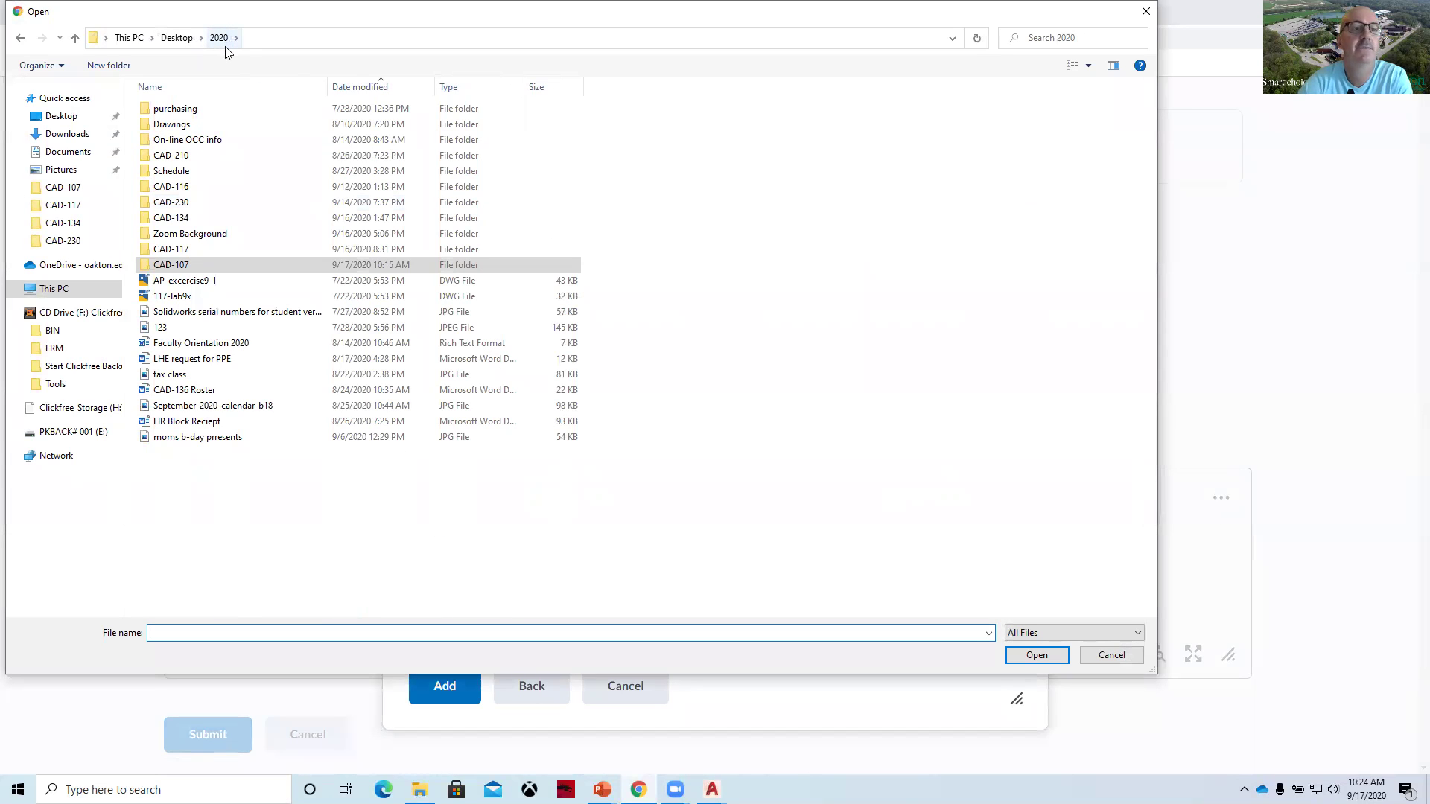
double_click(198, 187)
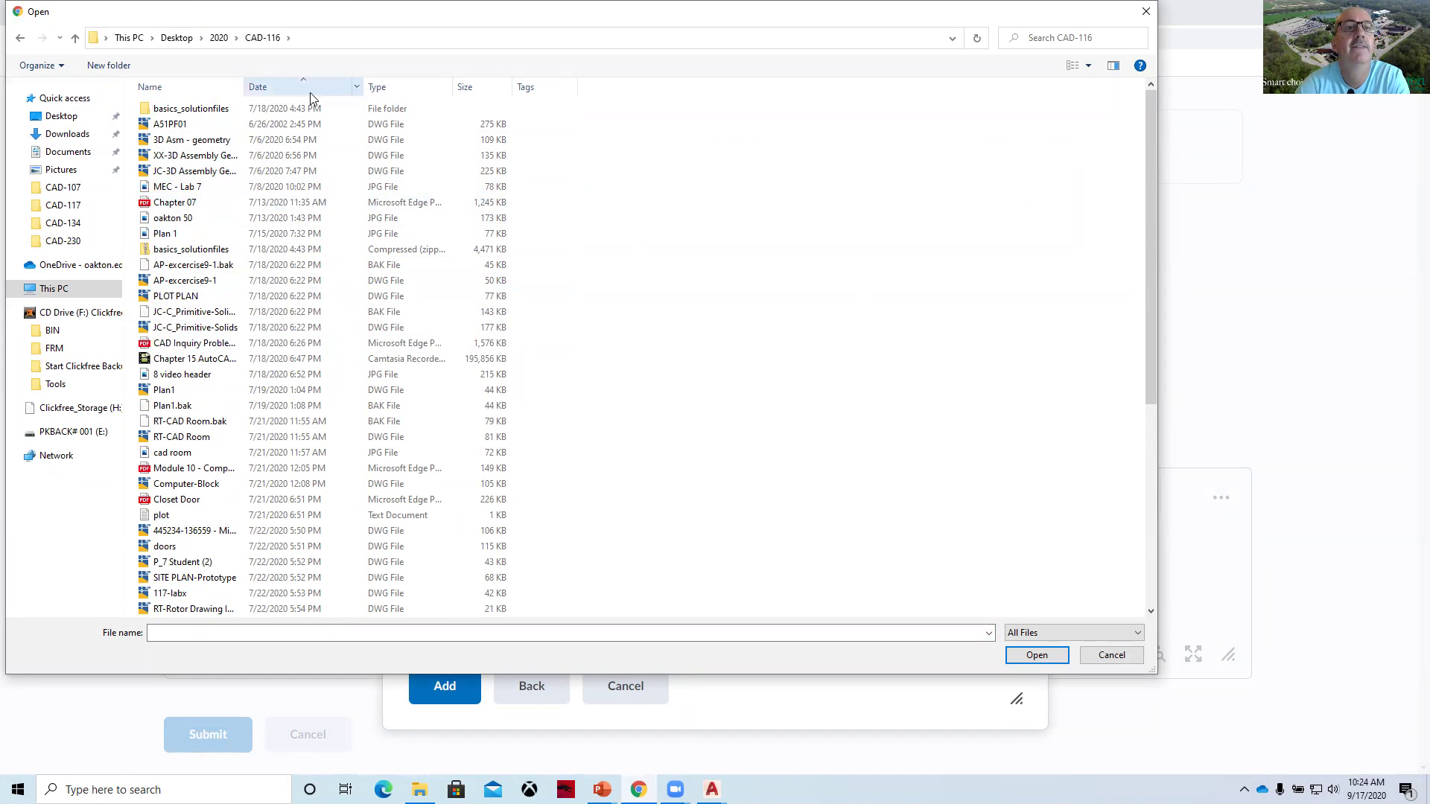
Sort CAD-116 files newest first, select Gasket2, then cancel the file browser.
click(269, 89)
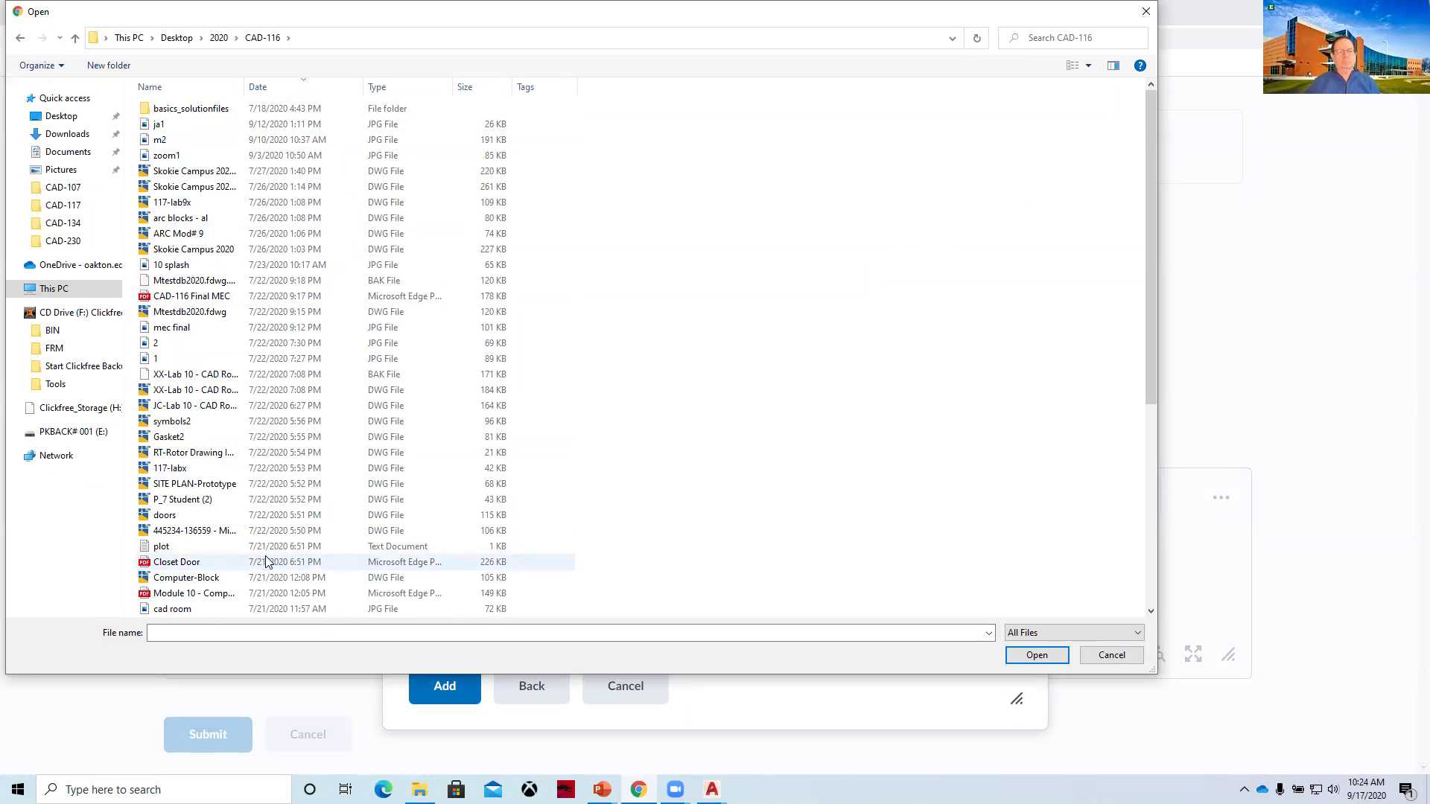
scroll(266, 561, down, 2)
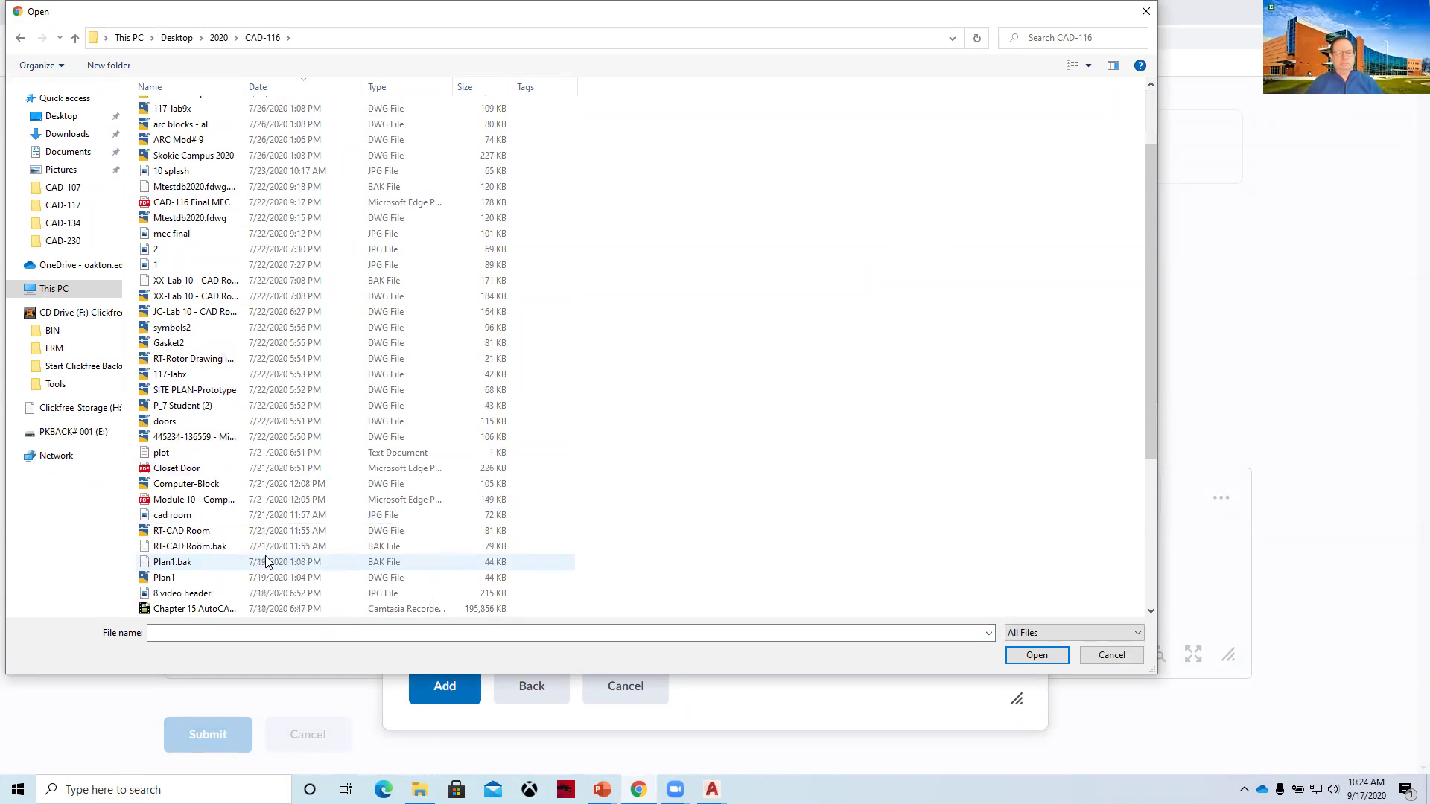
scroll(266, 561, down, 5)
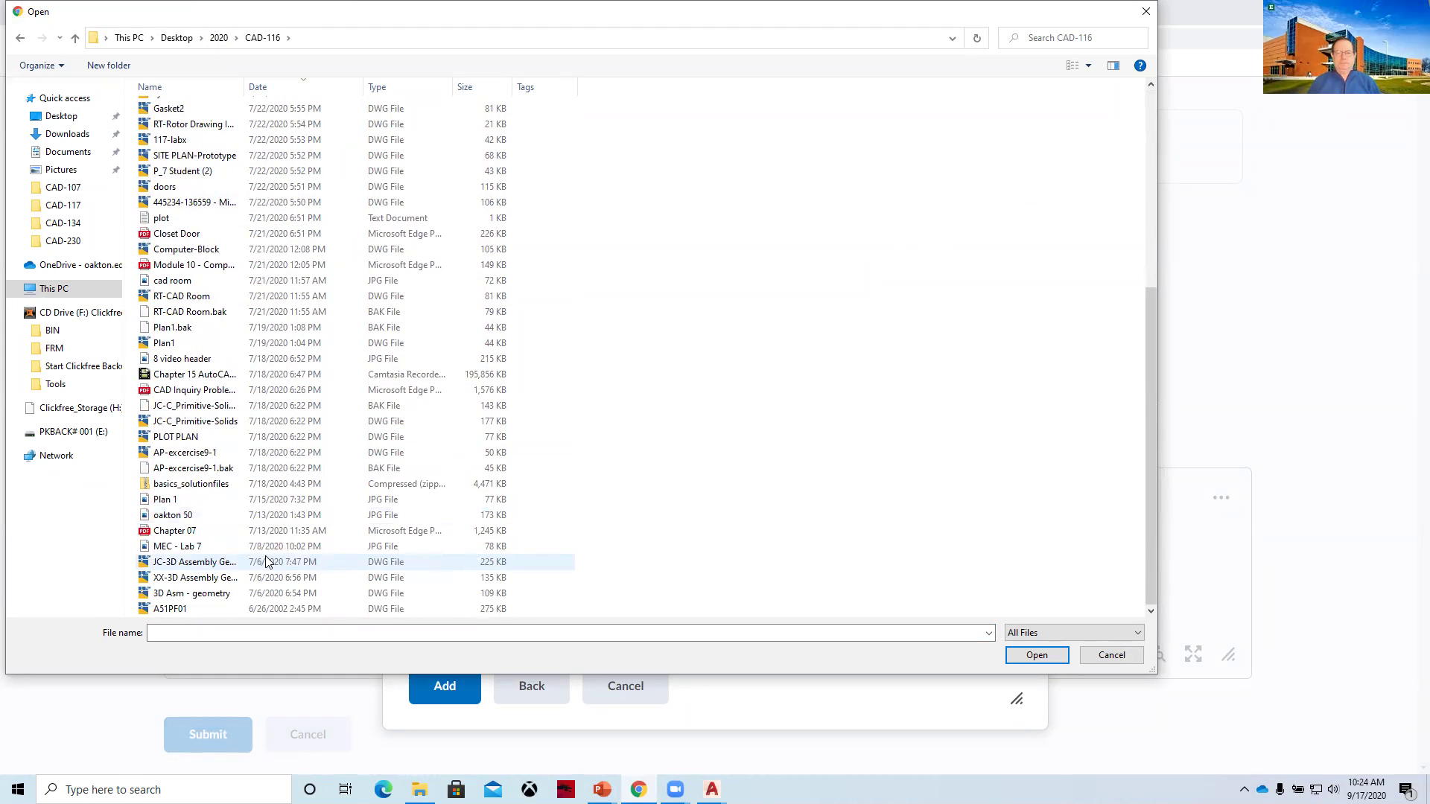
scroll(470, 527, up, 3)
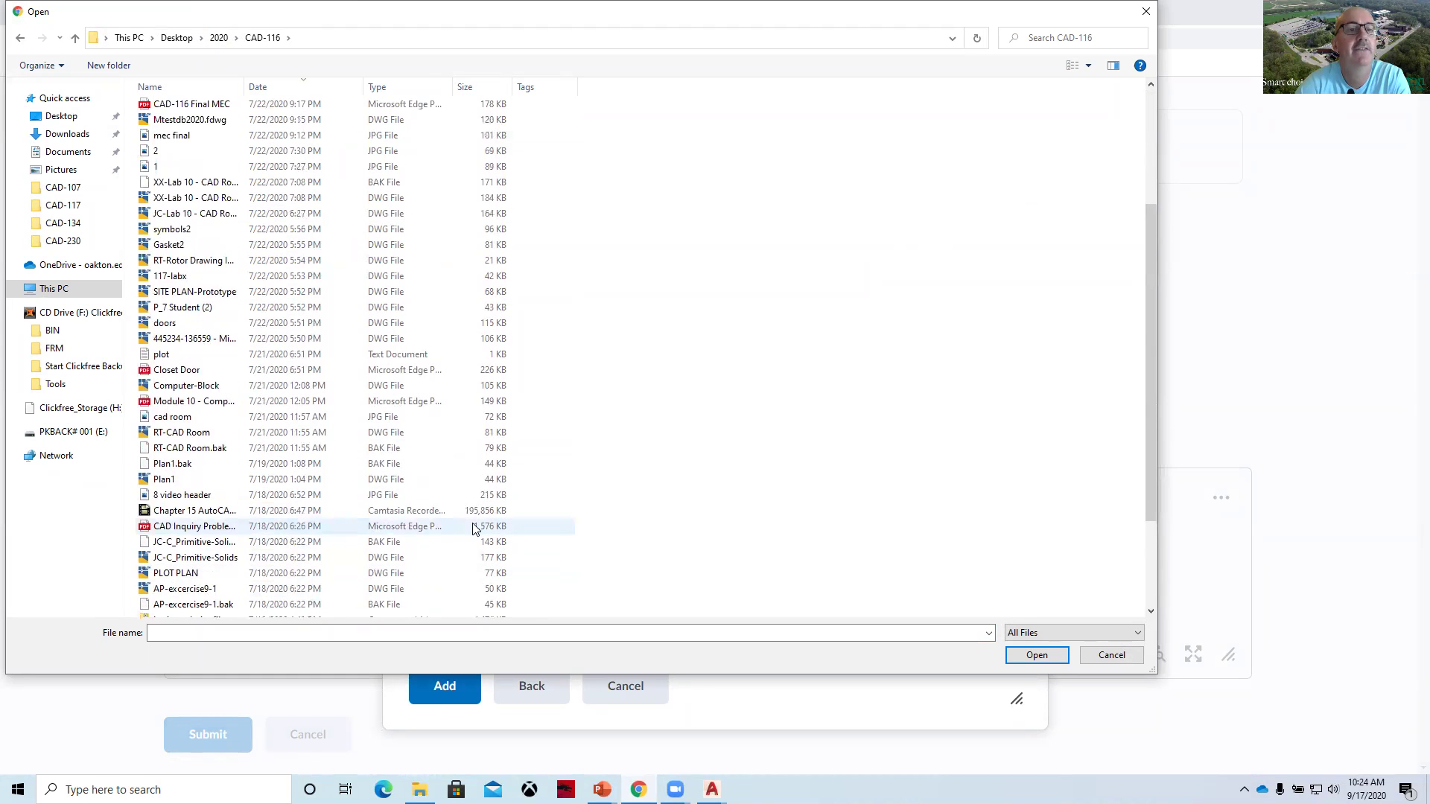
scroll(473, 529, up, 2)
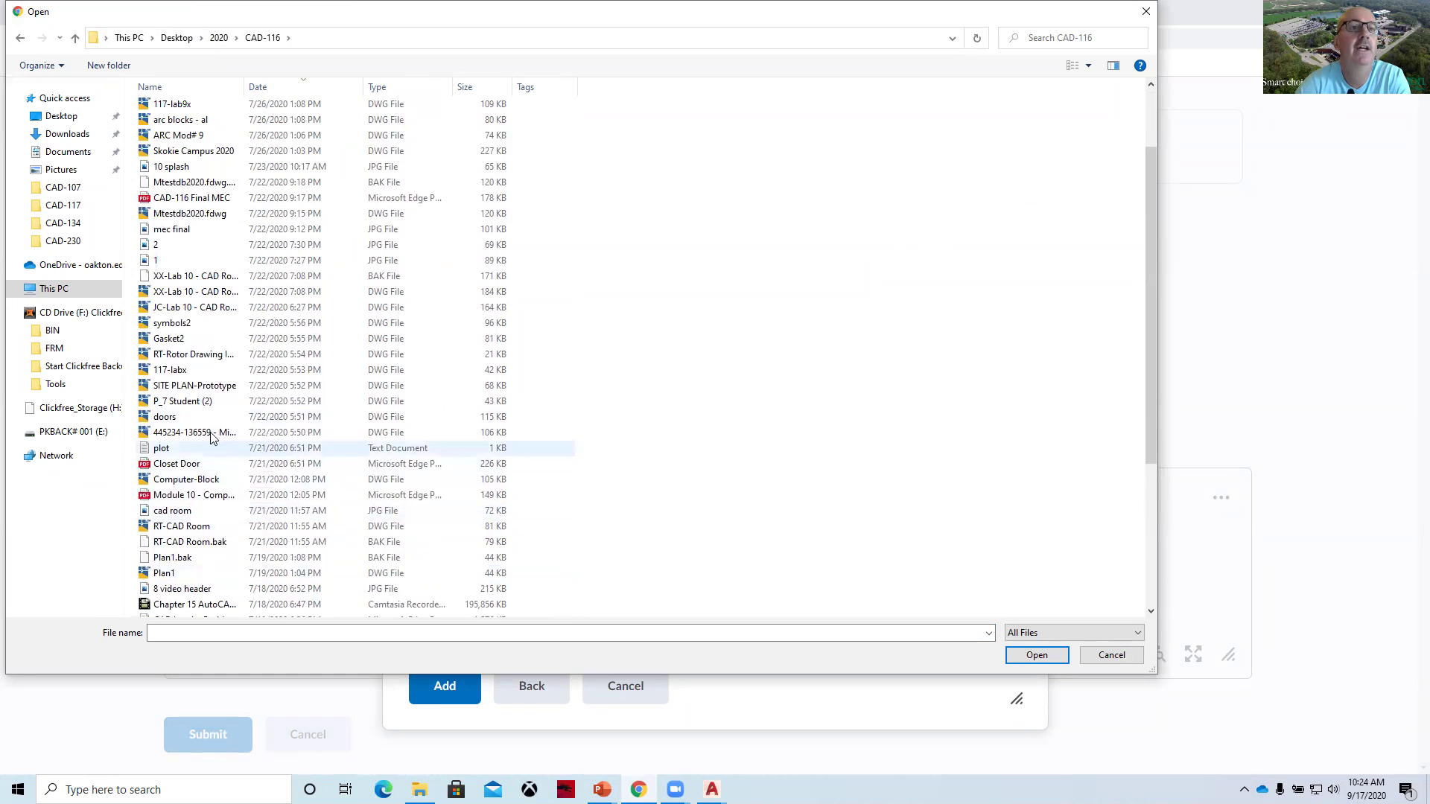
click(190, 338)
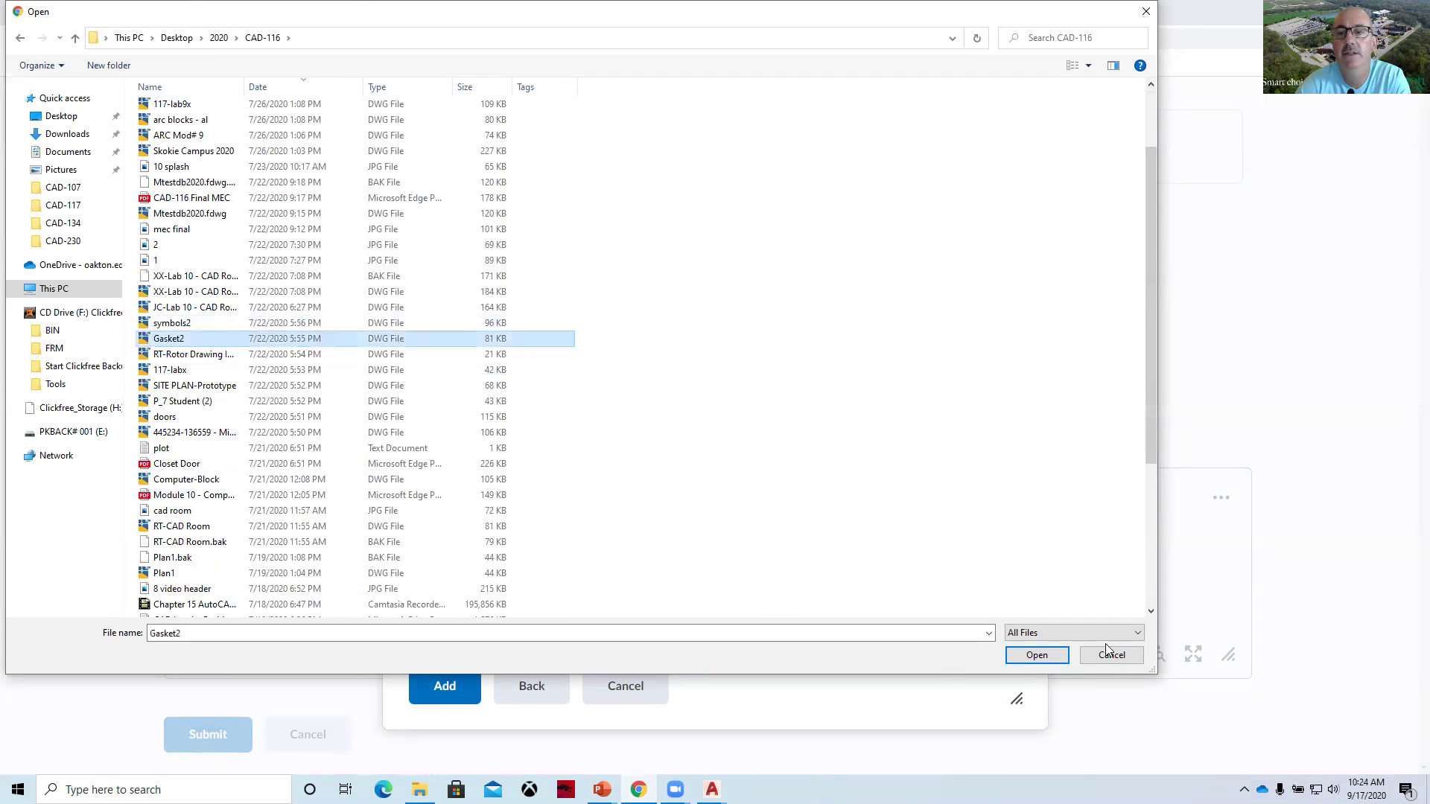
click(1061, 658)
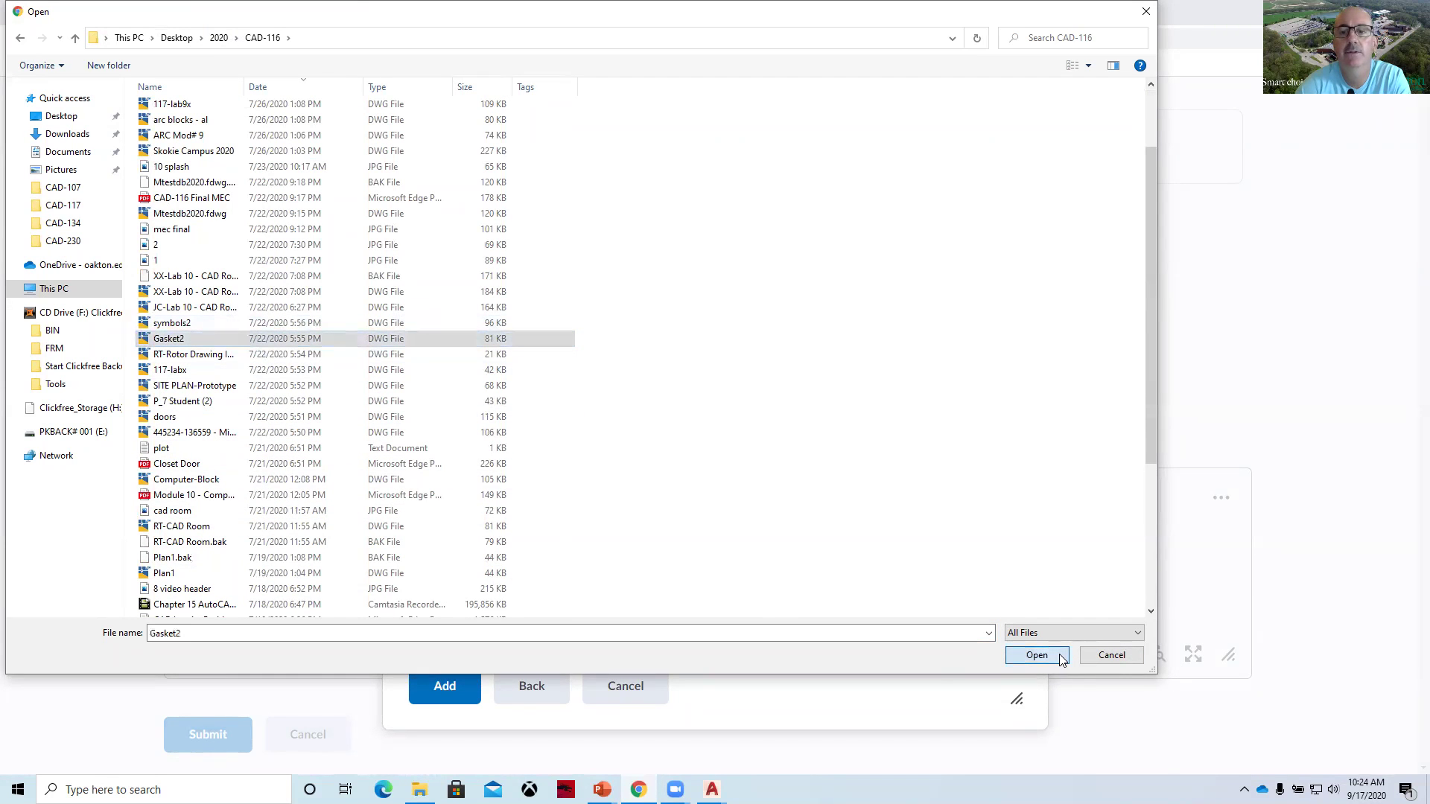
click(1109, 654)
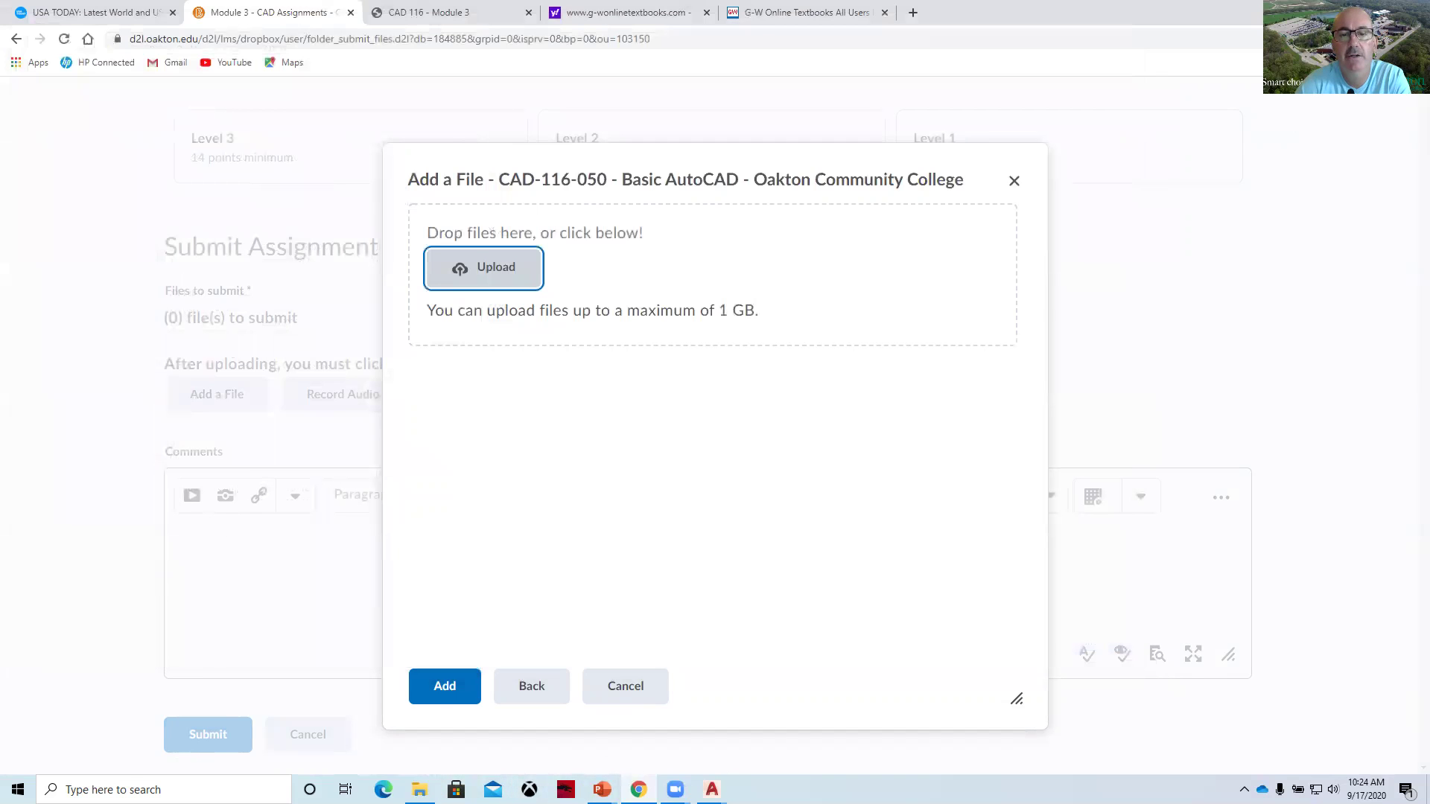
Switch to the JC-PLT1-10x drawing and save it as JC-PLT 5-10x in Desktop\2020\CAD-116.
click(711, 789)
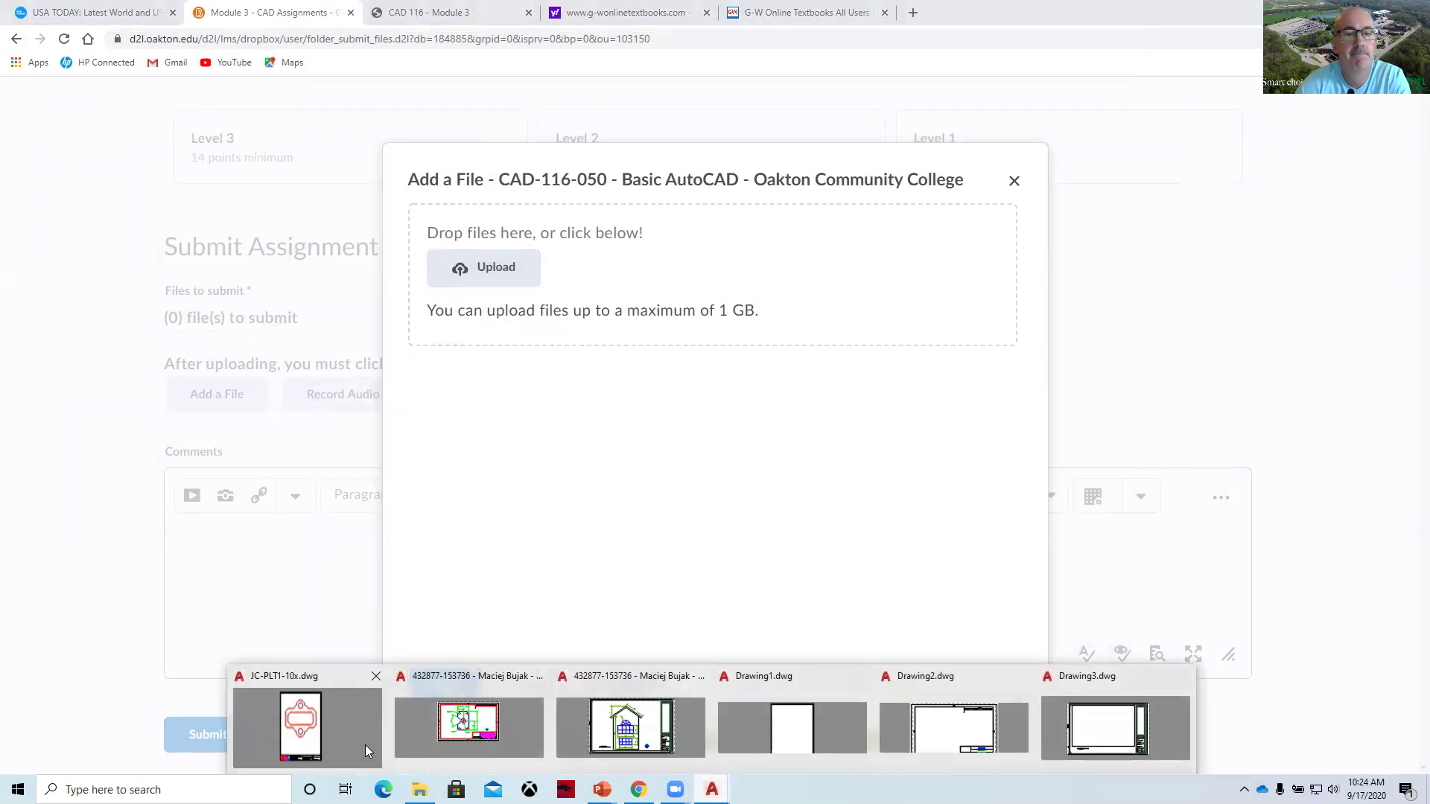
click(306, 726)
click(49, 30)
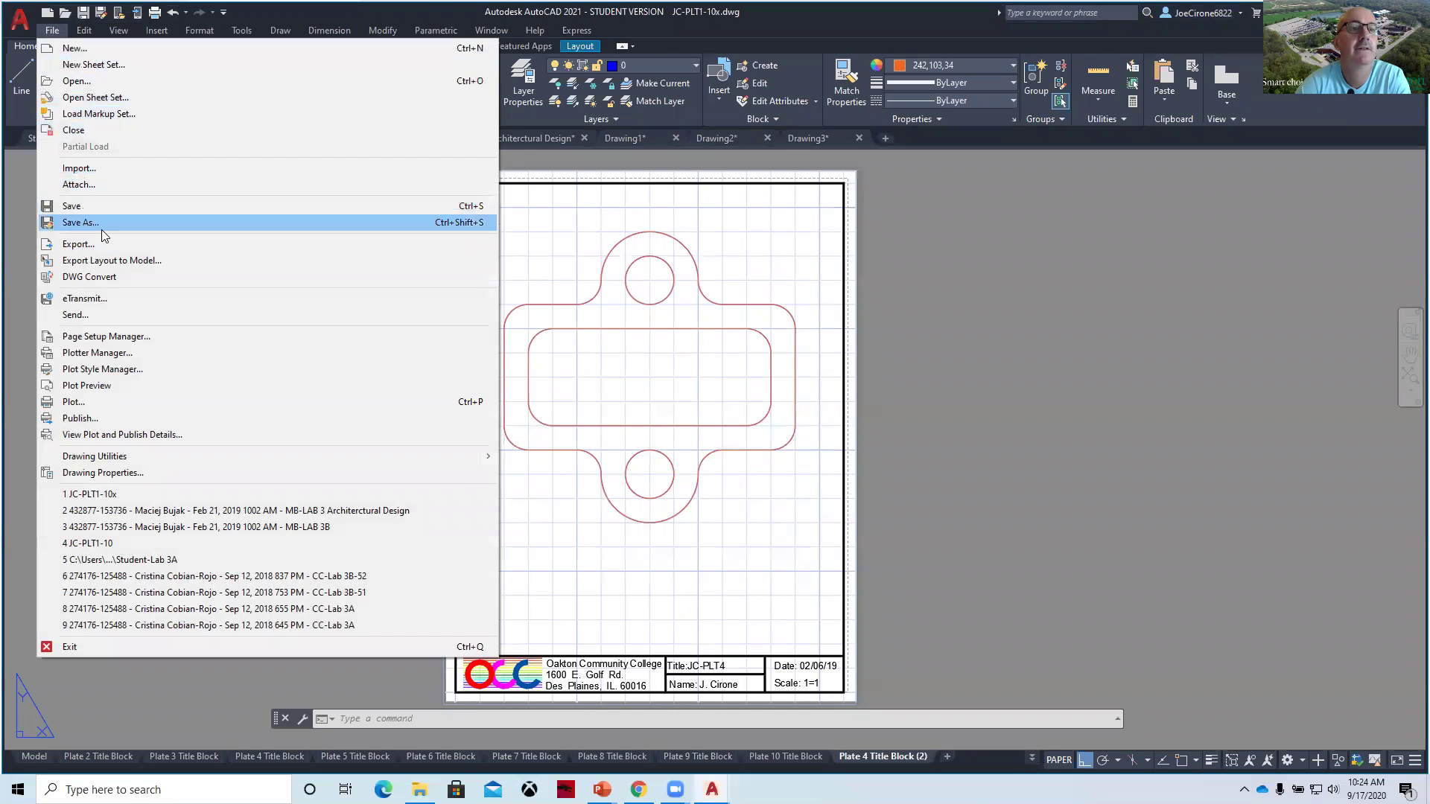
click(102, 229)
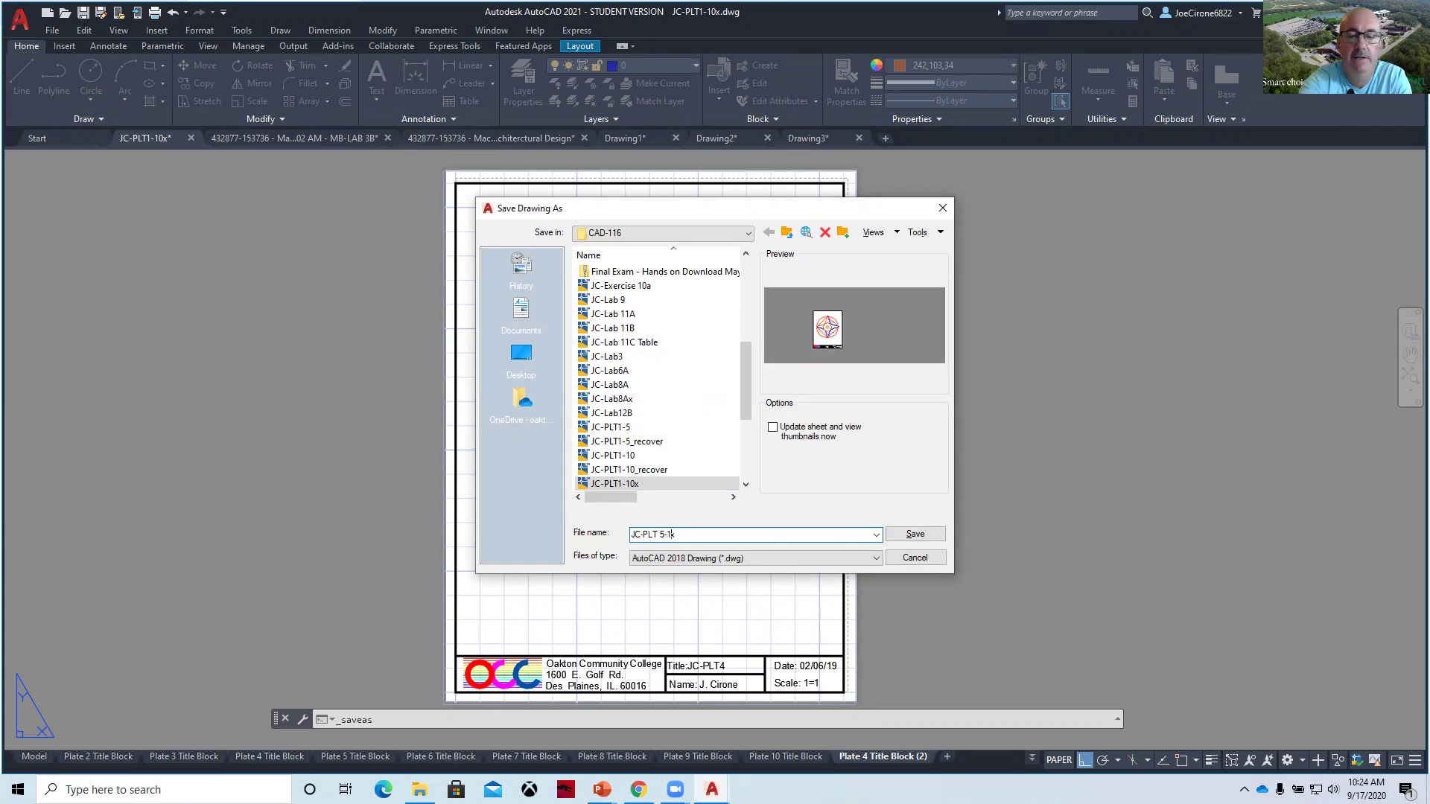
click(735, 237)
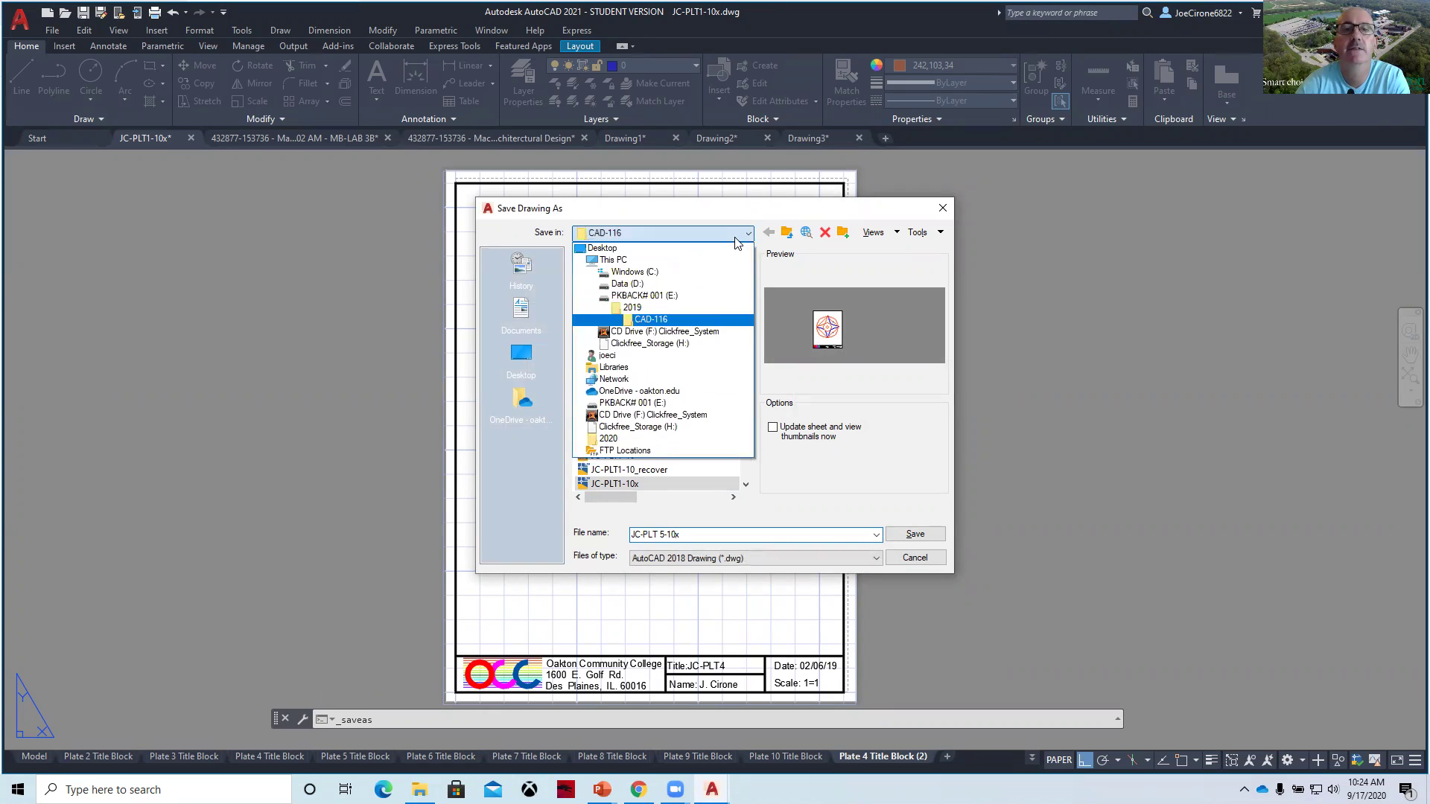
click(652, 274)
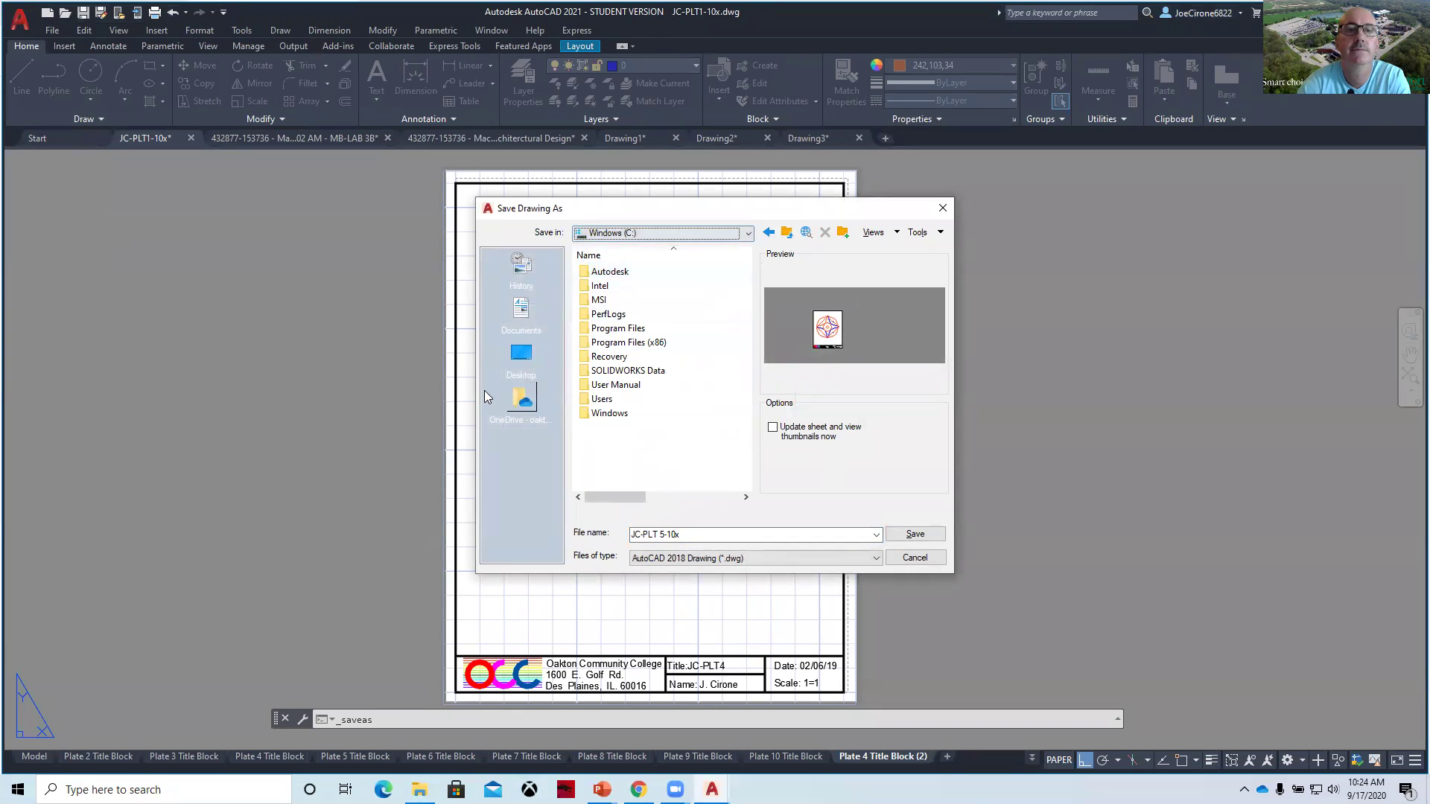
click(519, 347)
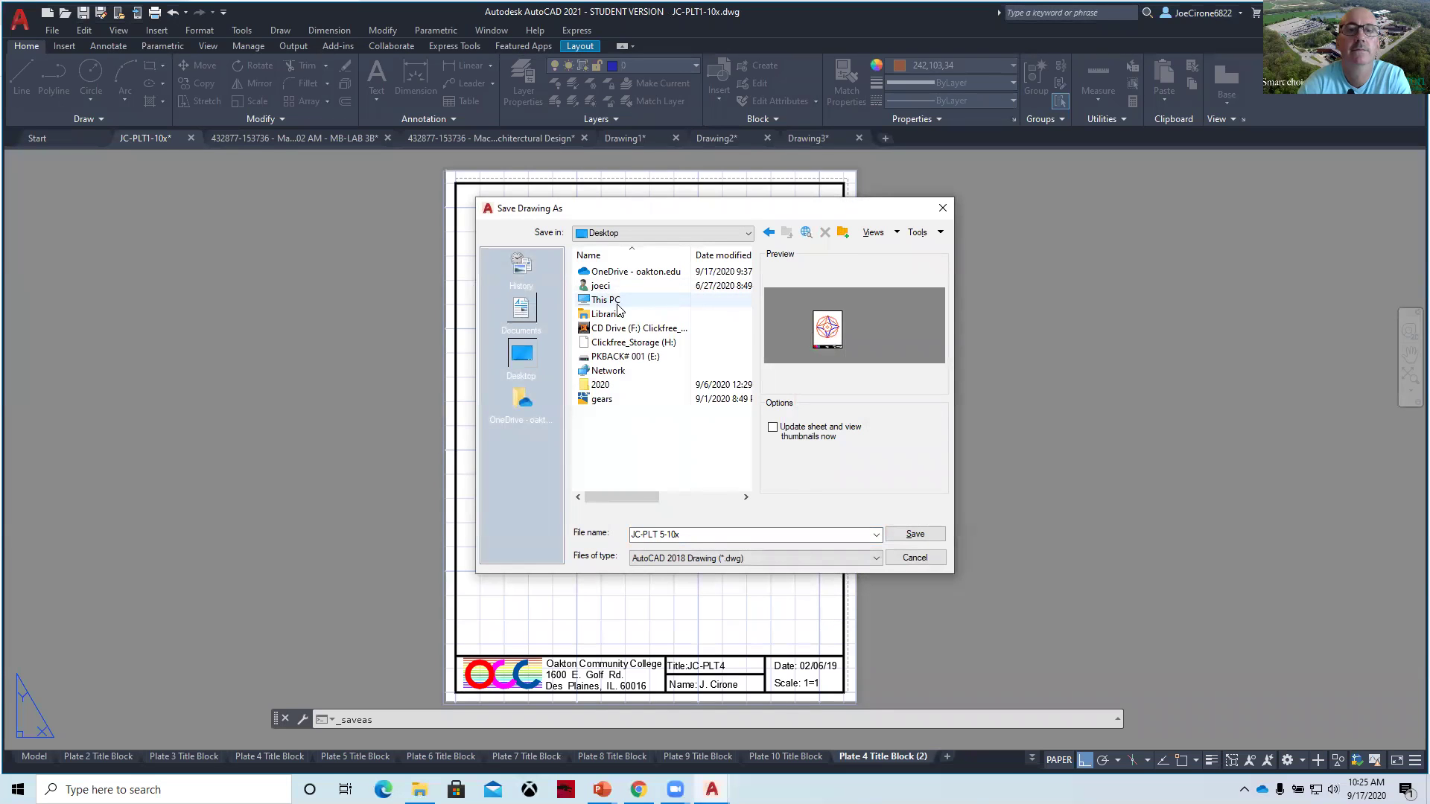
double_click(602, 384)
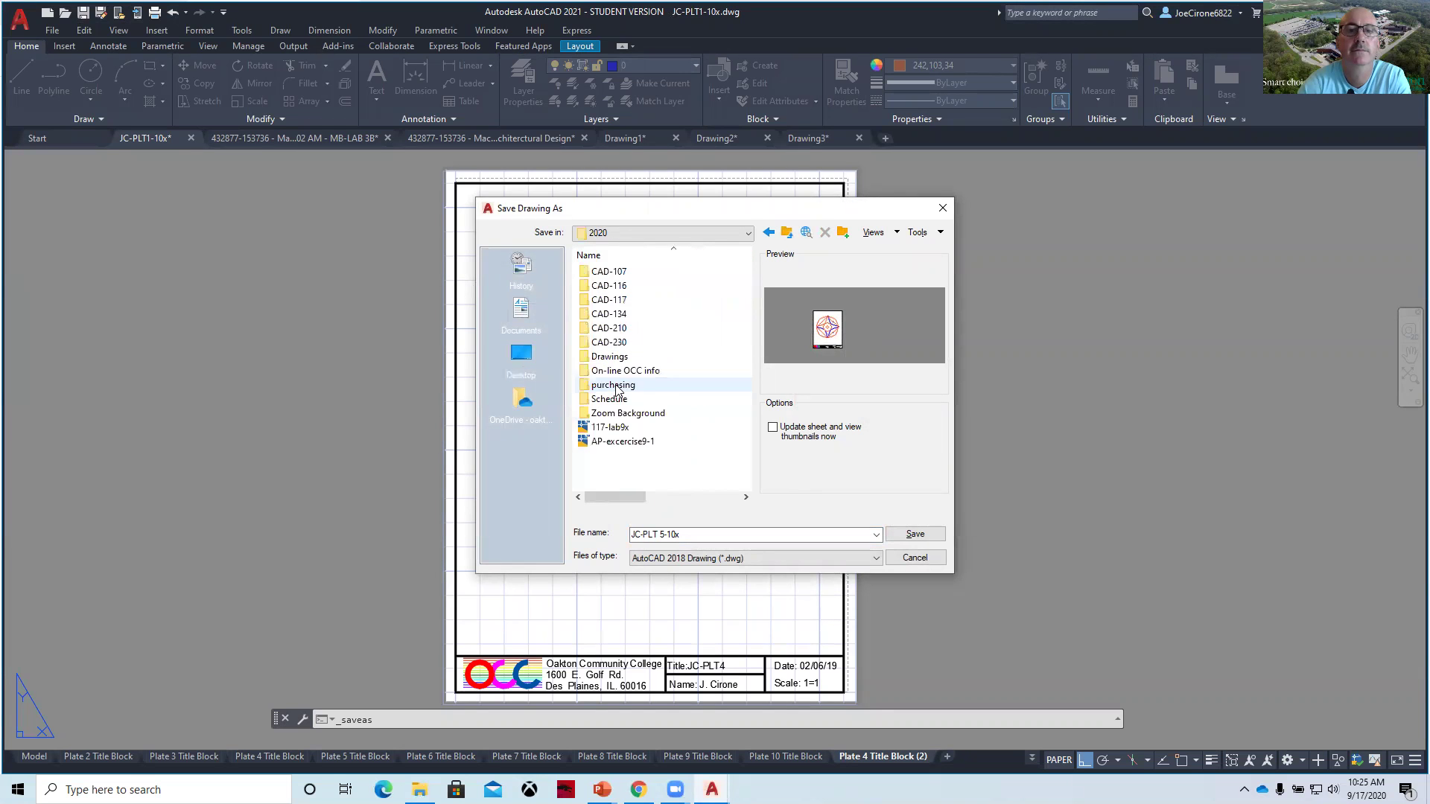
double_click(609, 286)
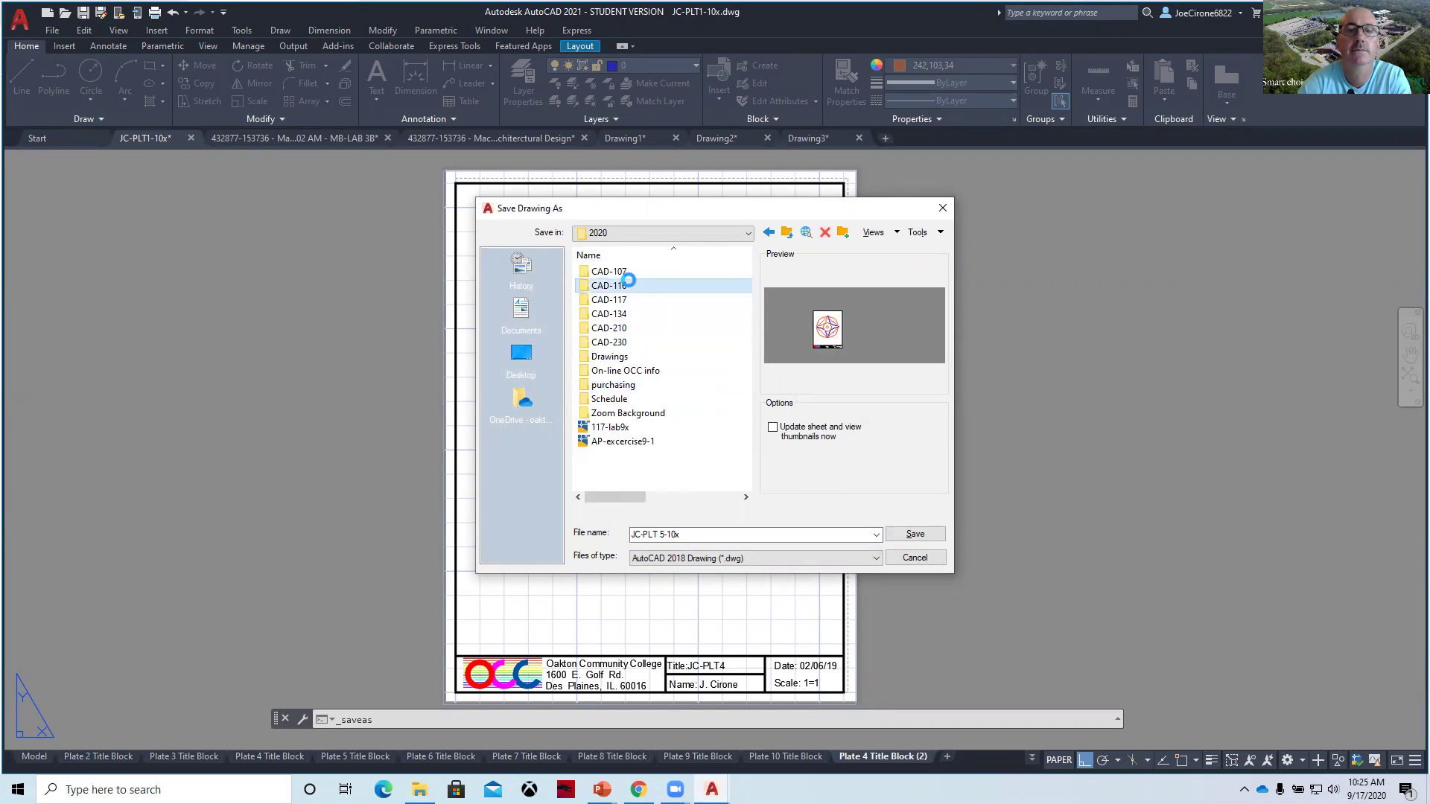
click(915, 534)
Upload JC-PLT 5-10x.dwg from the CAD-116 folder and add it to the submission.
key(alt+Tab)
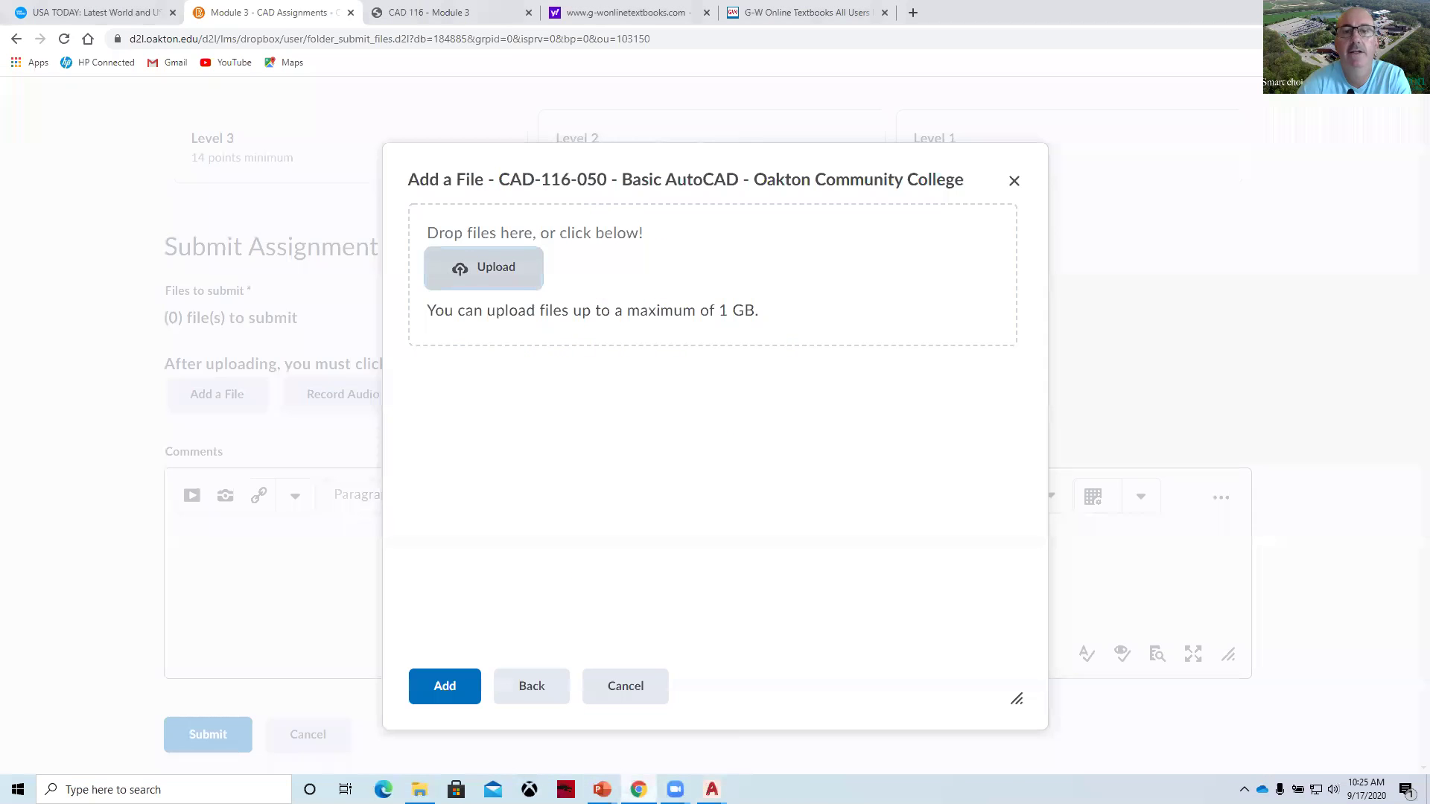
click(491, 289)
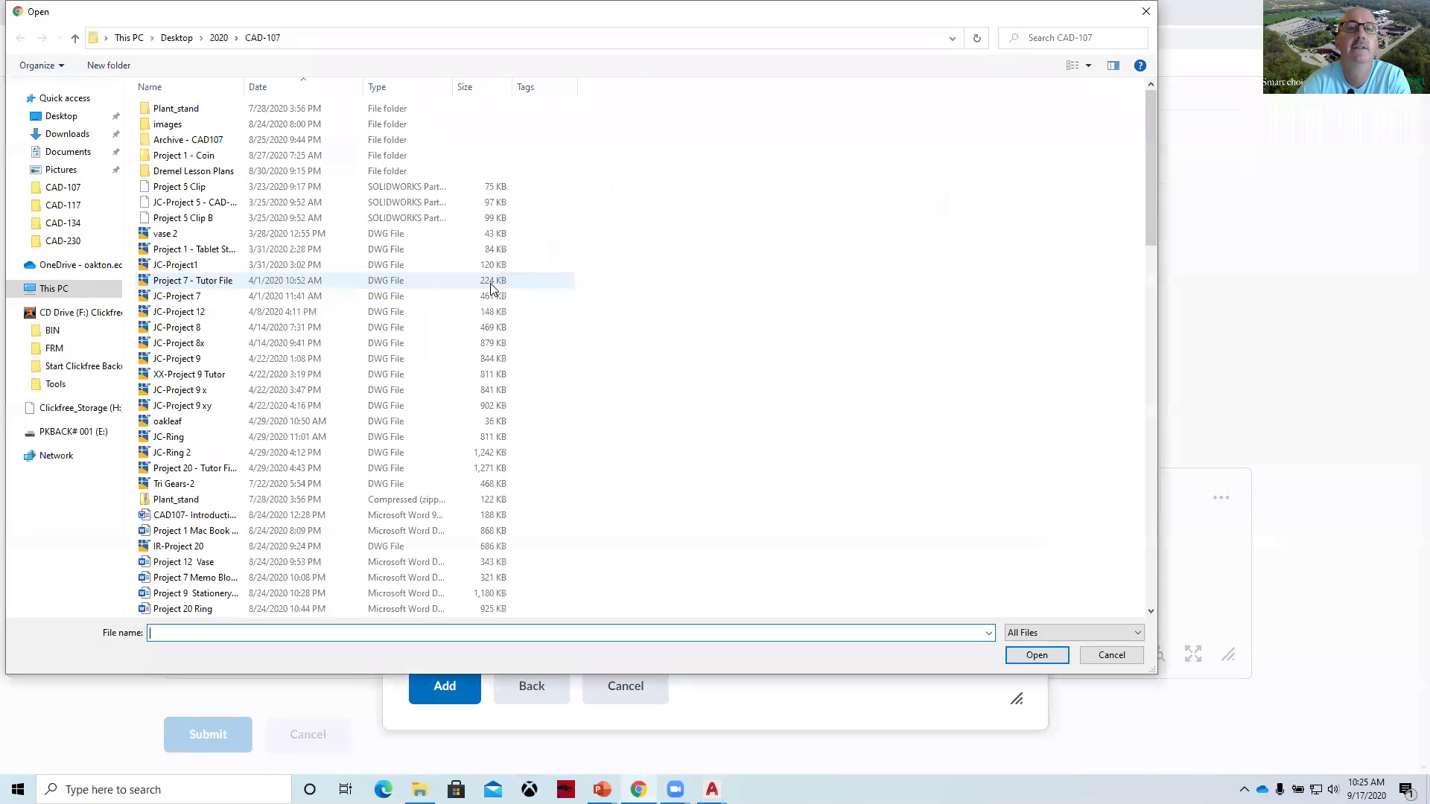
click(221, 45)
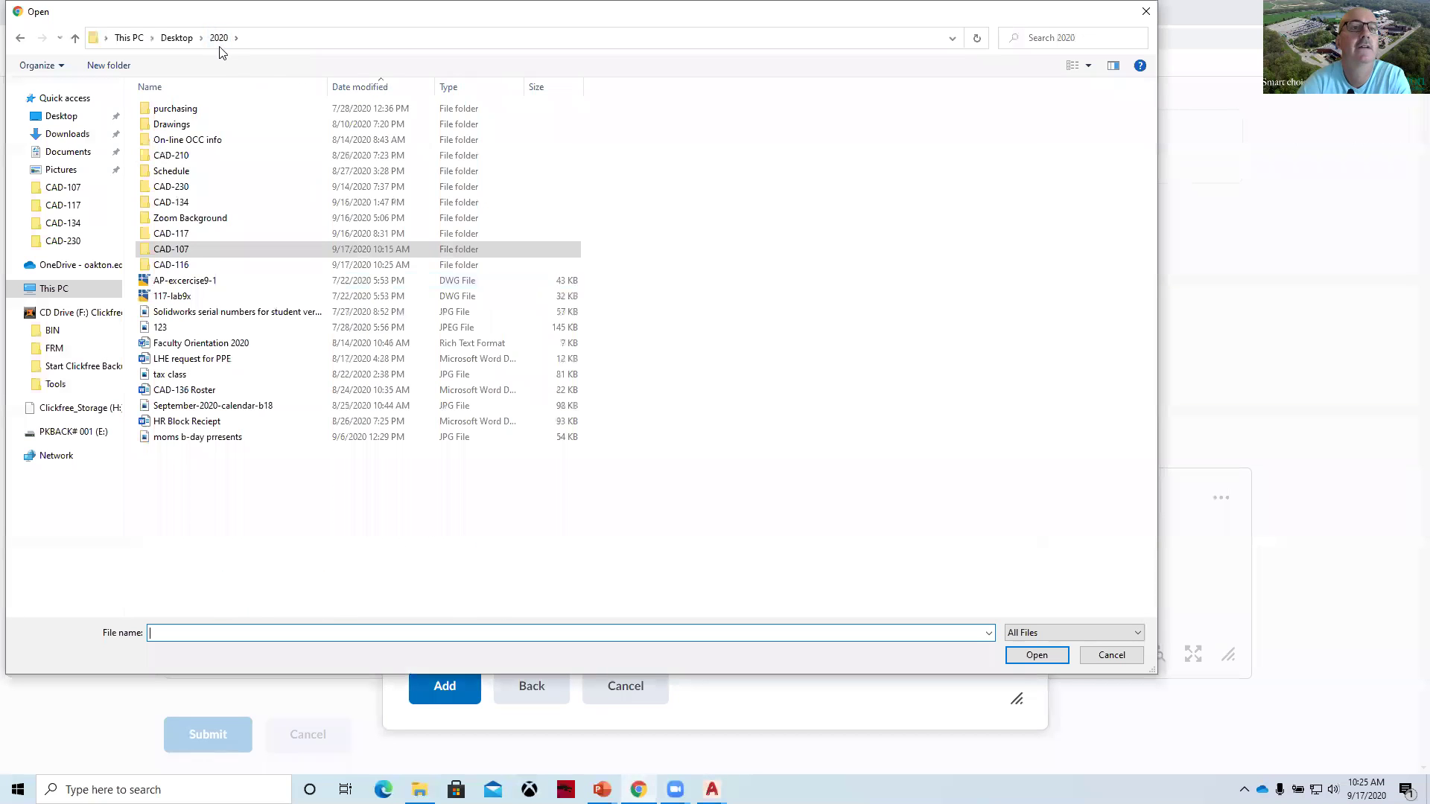
double_click(196, 266)
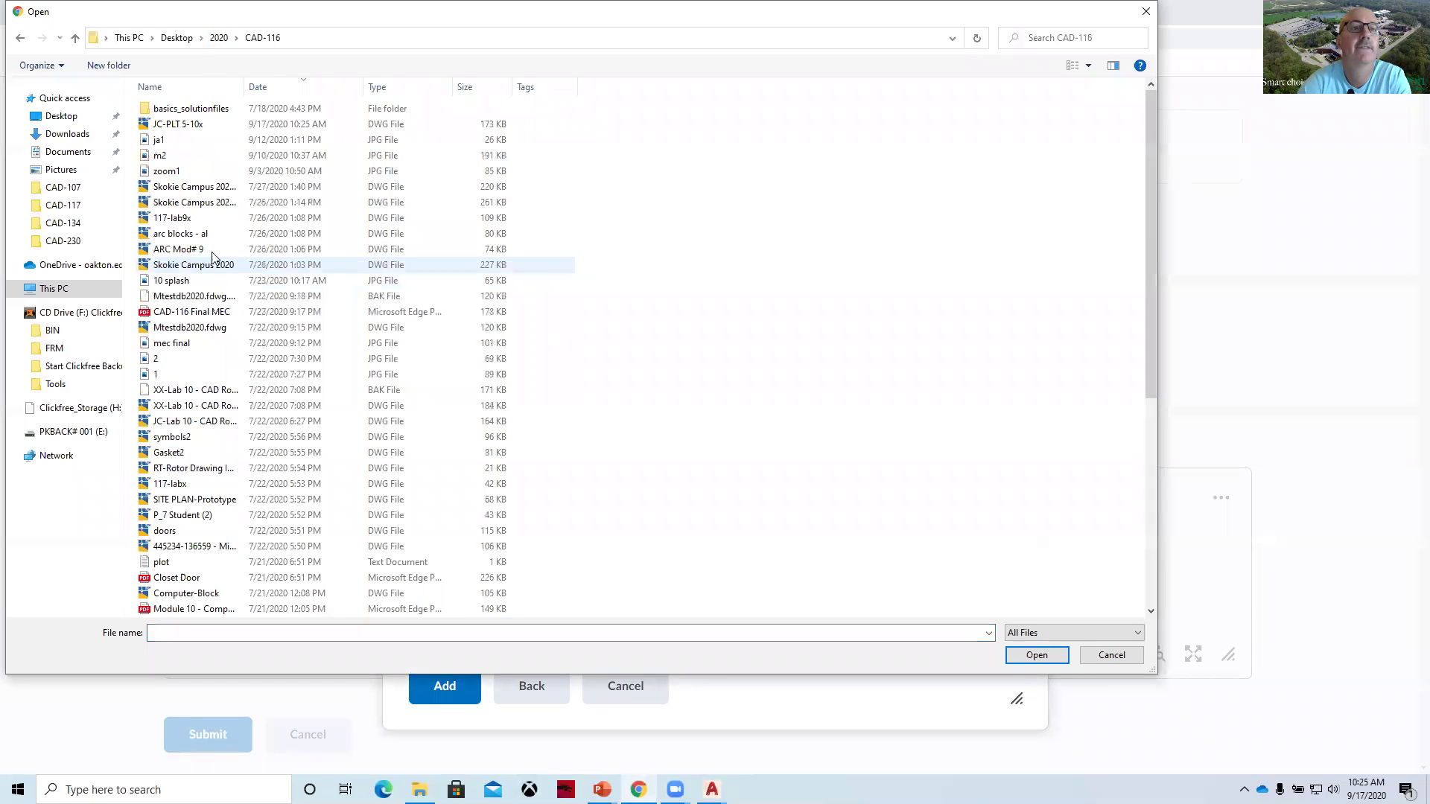
click(187, 127)
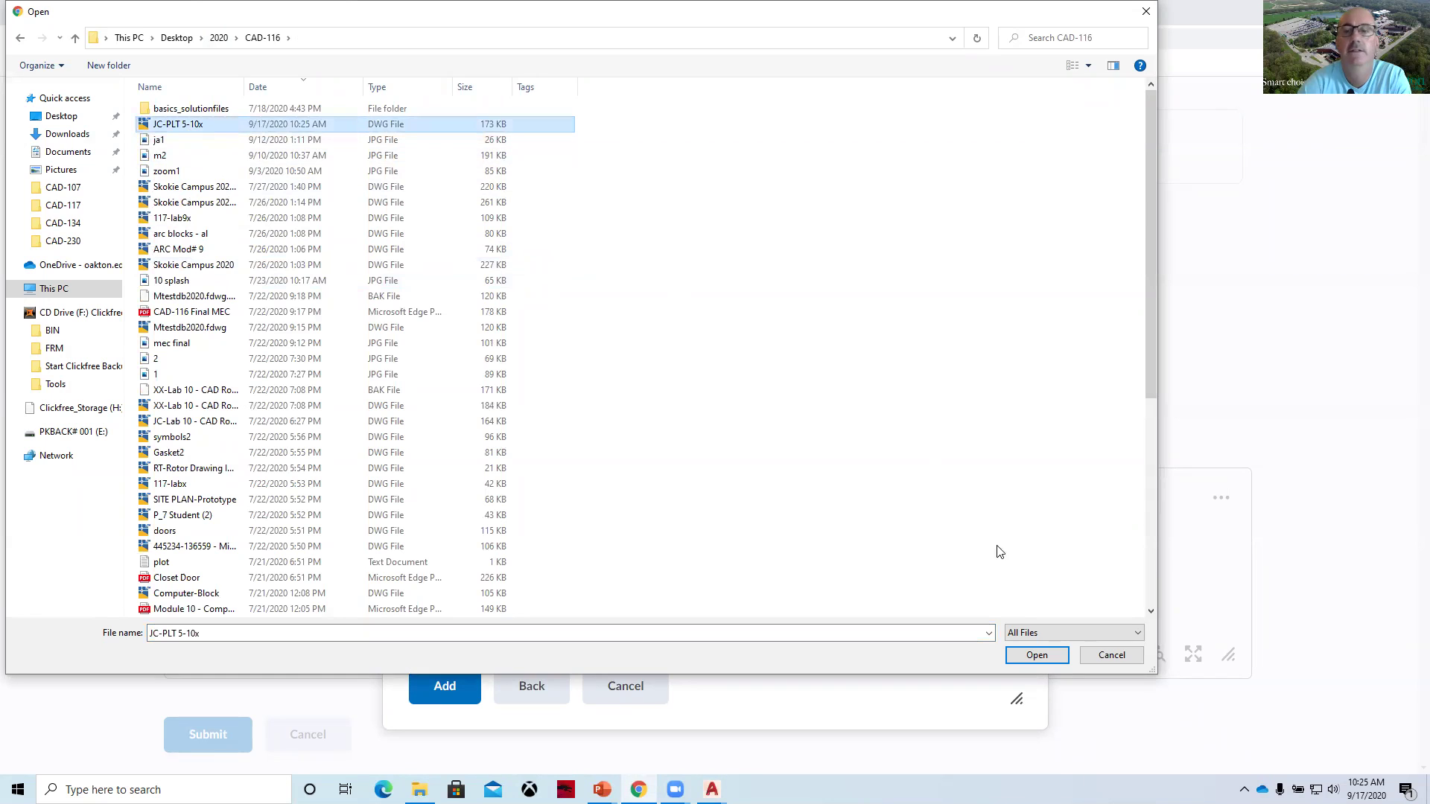
click(1034, 658)
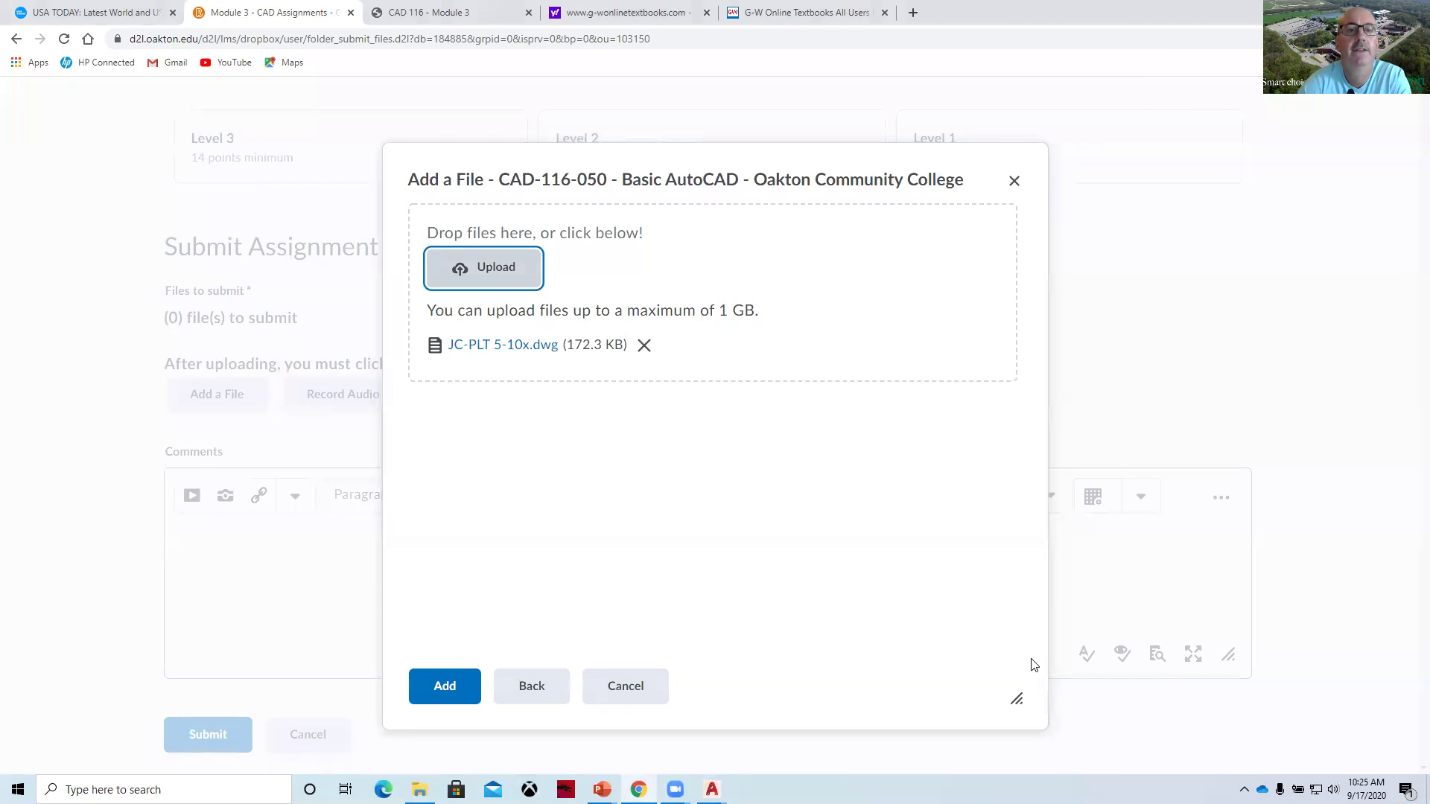
click(445, 686)
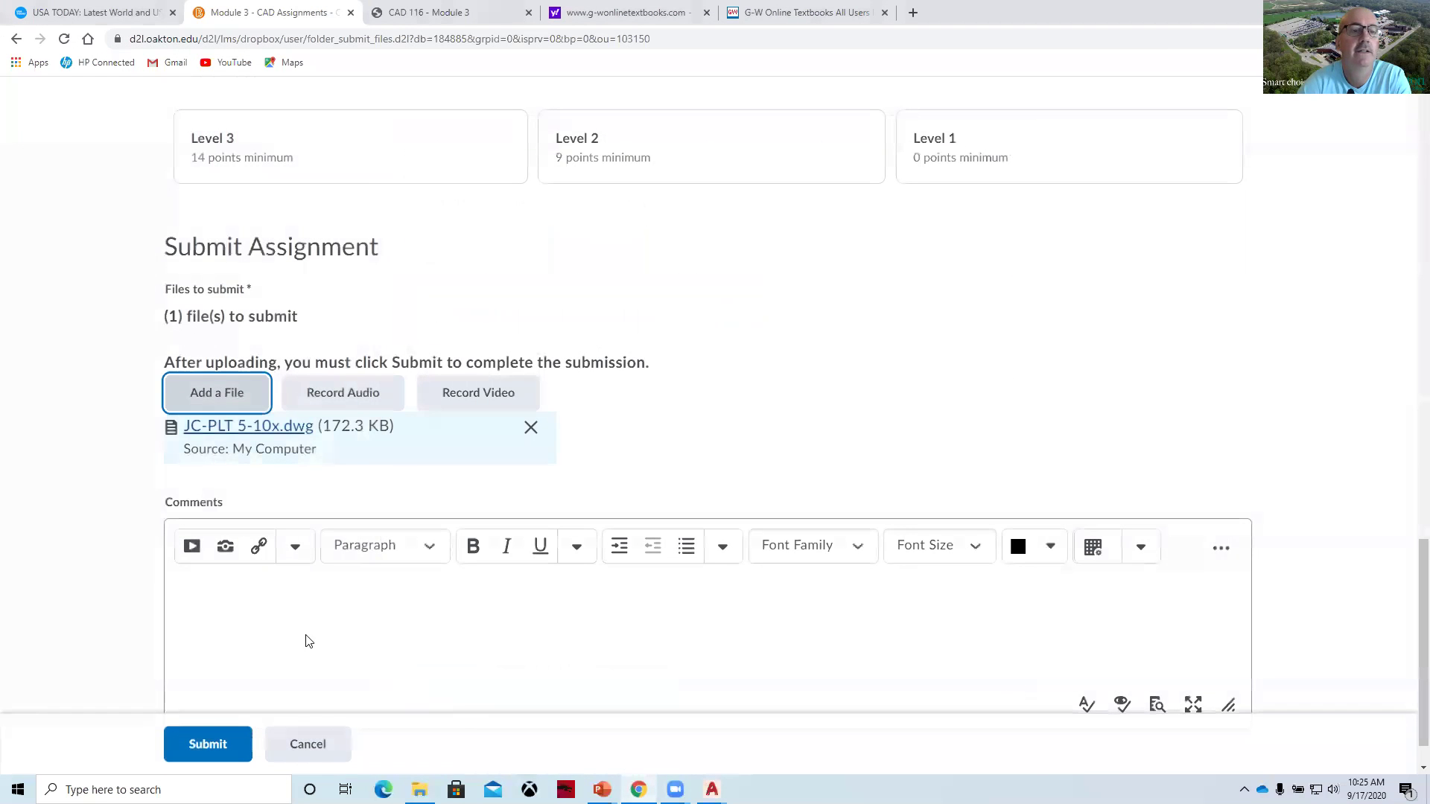
Enter the comment 'Here is my assignment. Questions here' for the submission.
click(230, 596)
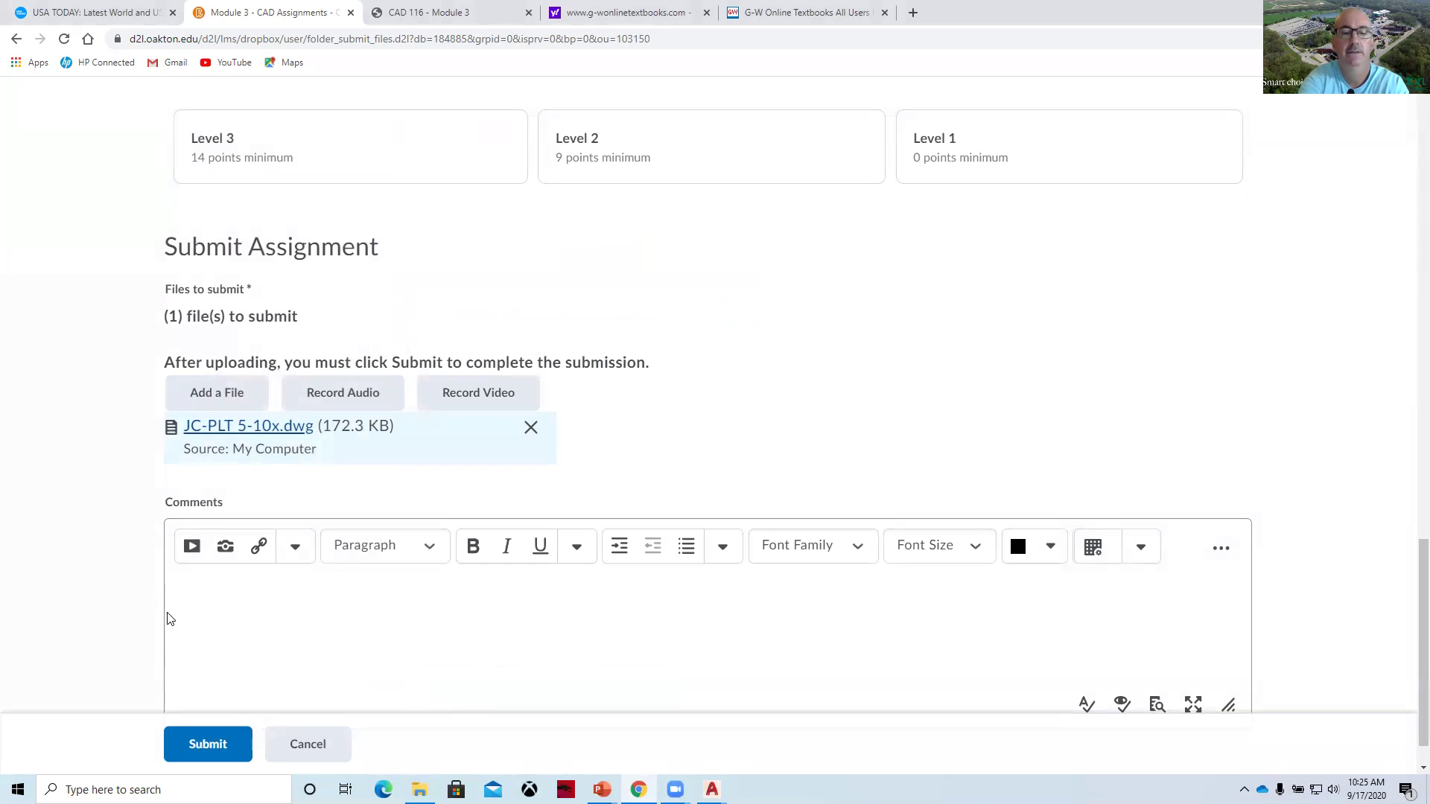
text(Here is m)
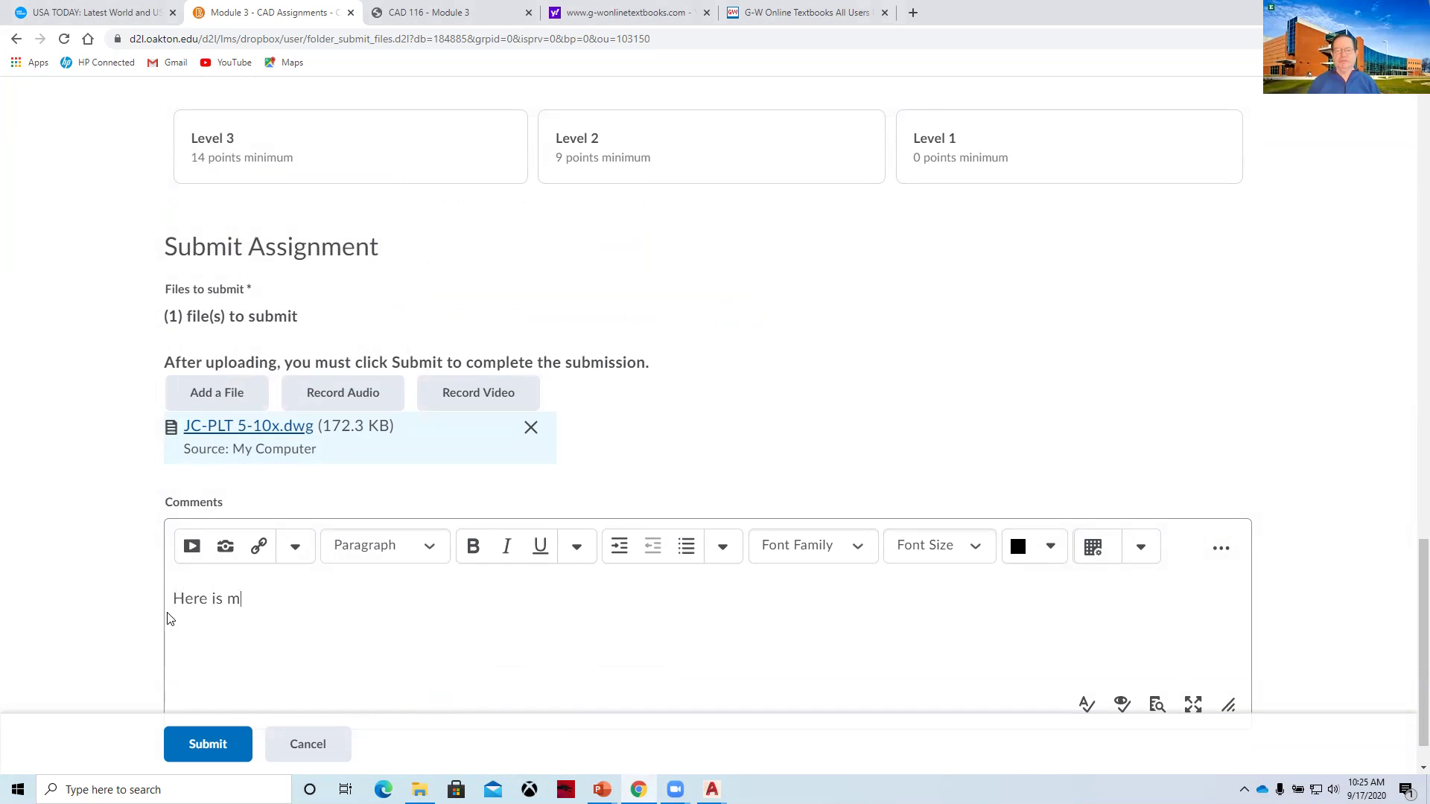
text(y assign,ent)
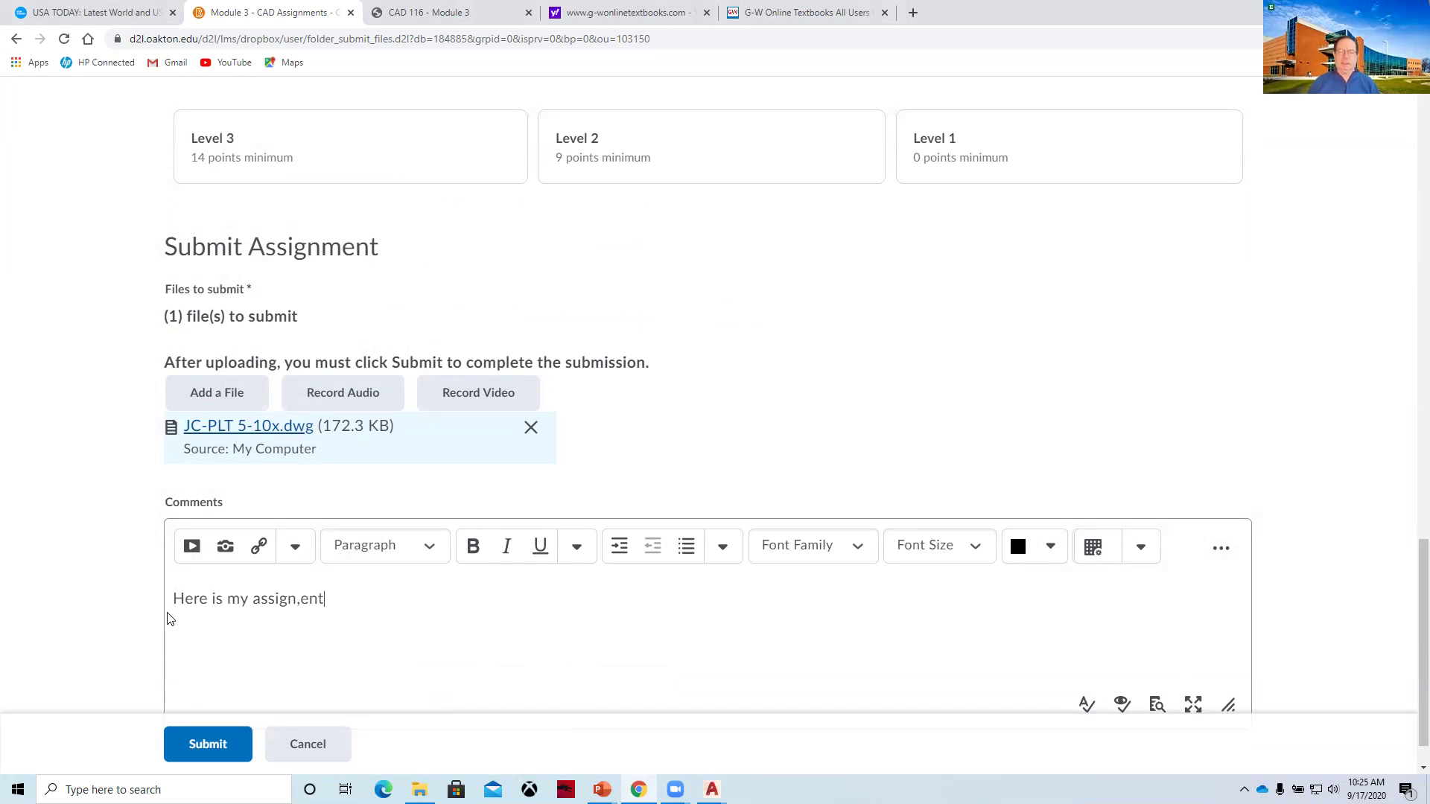
key(BackSpace)
key(BackSpace)
text(ment)
text(. W)
key(BackSpace)
text(Questions)
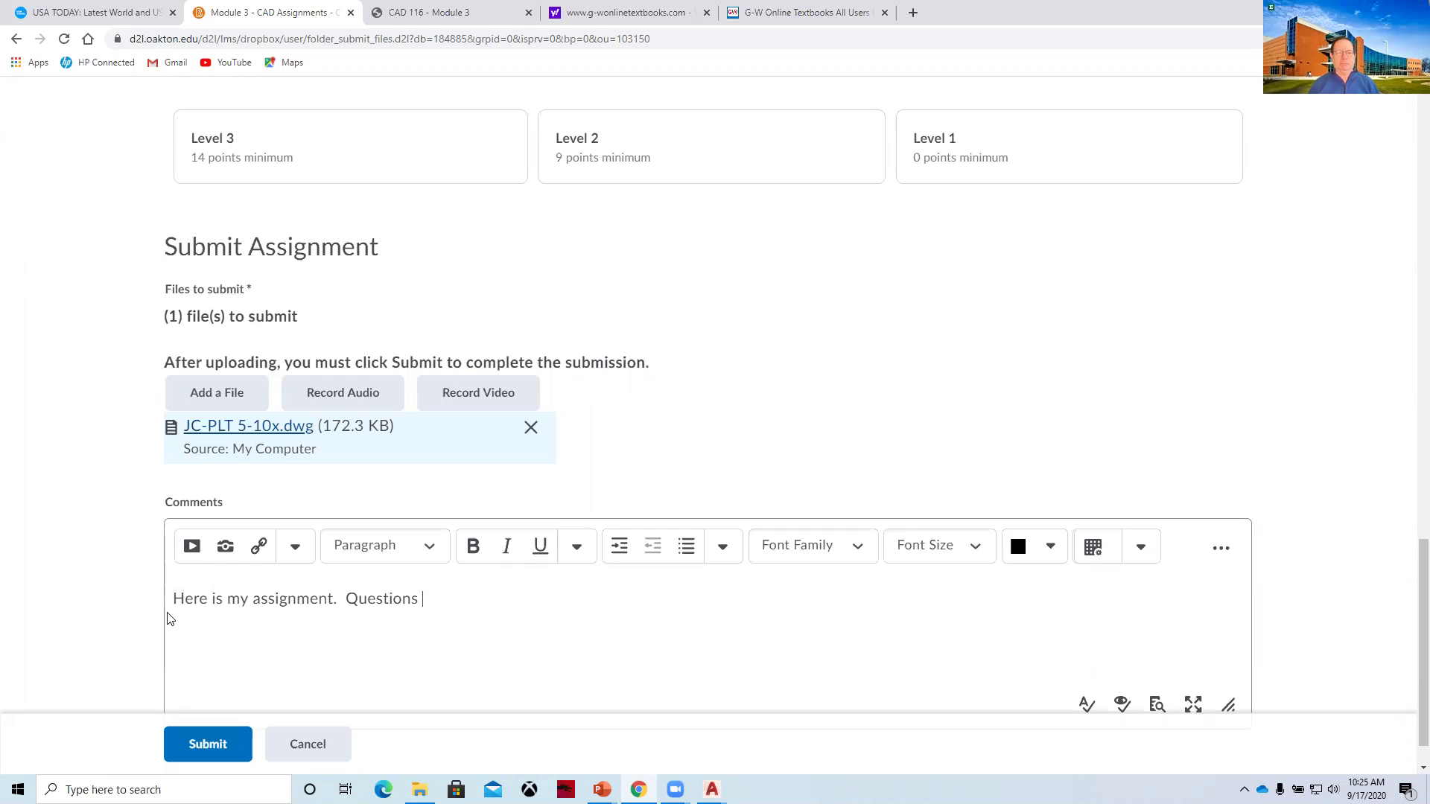
text( here.)
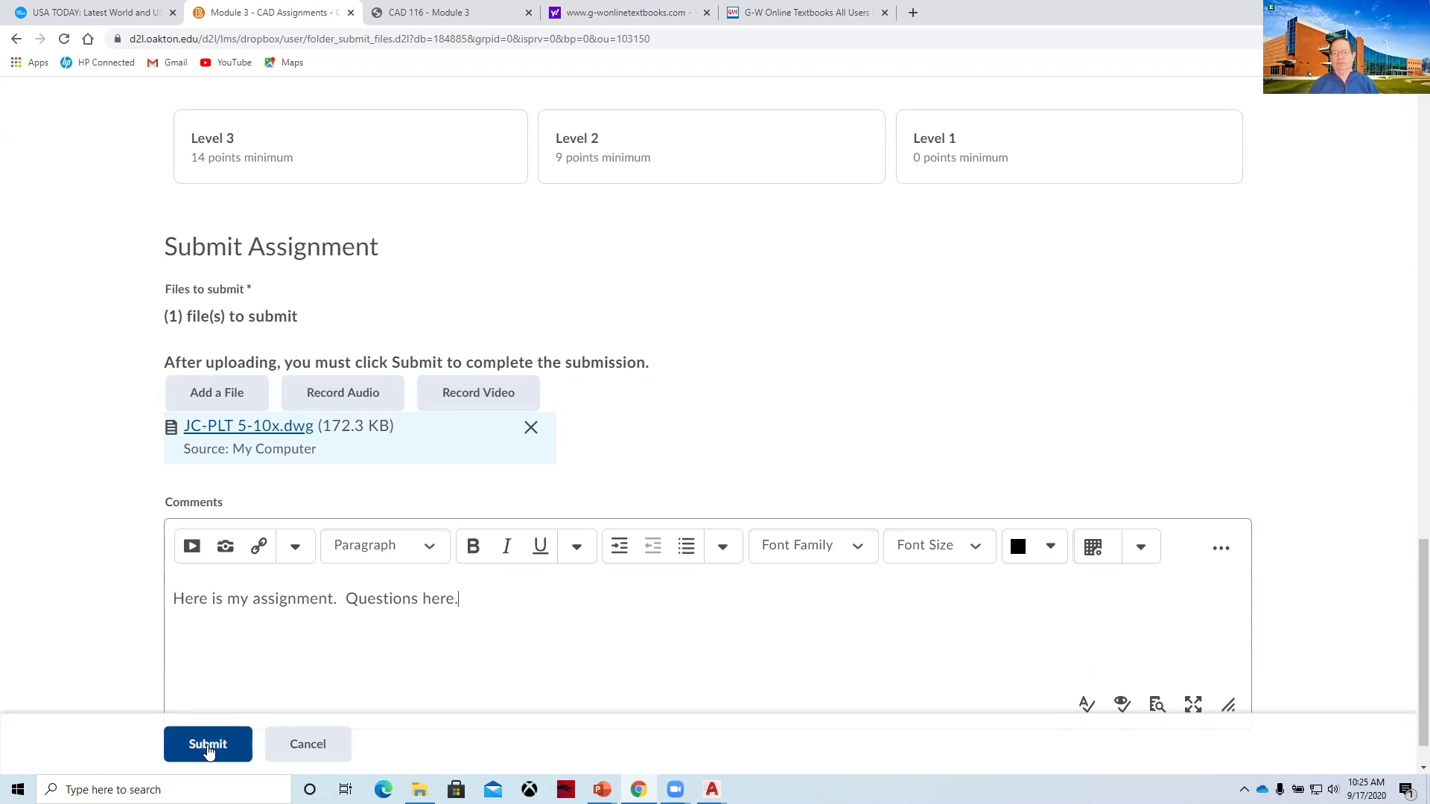
Submit the Module 3 assignment, review the confirmation, and go to the CAD-116-050 homepage.
click(207, 746)
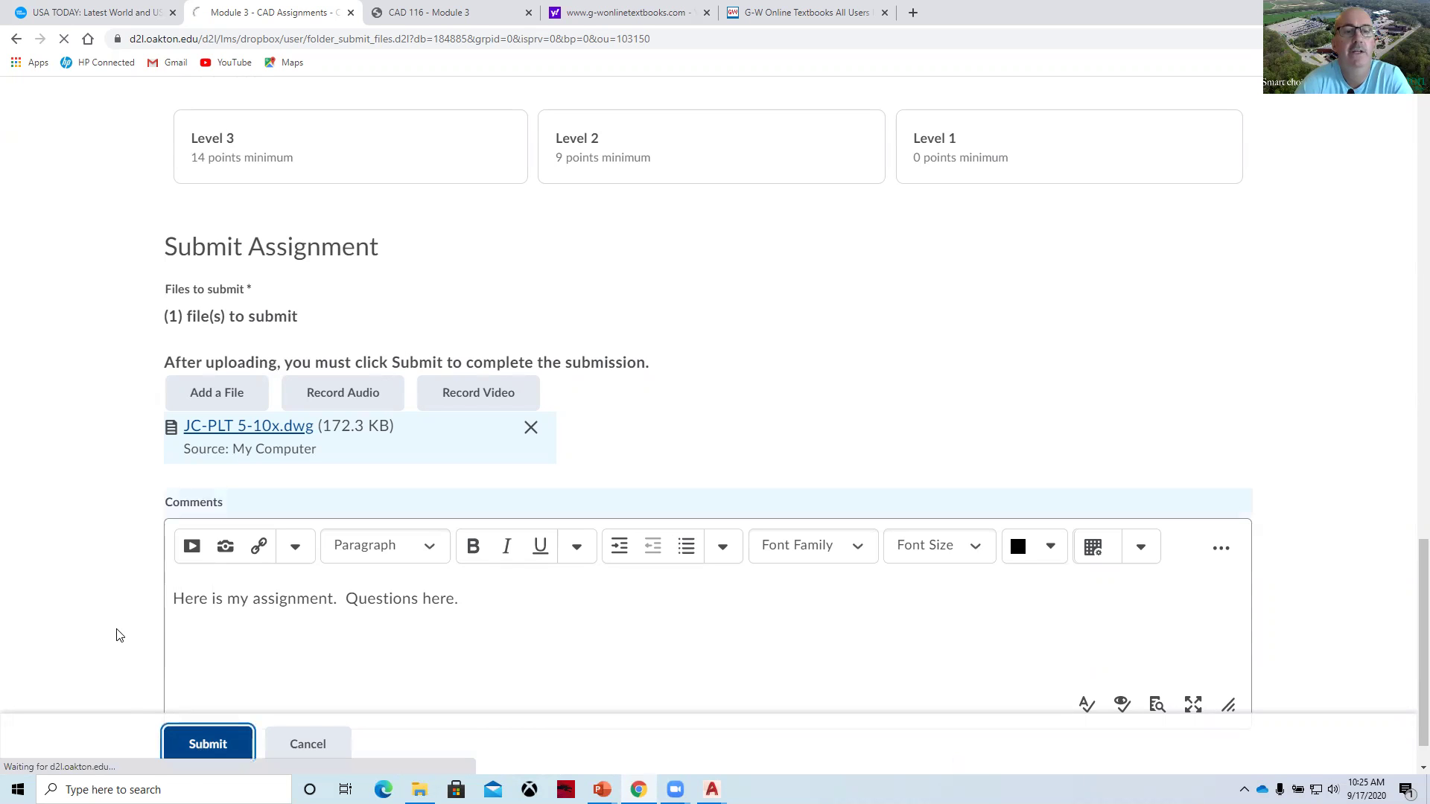
scroll(556, 632, down, 3)
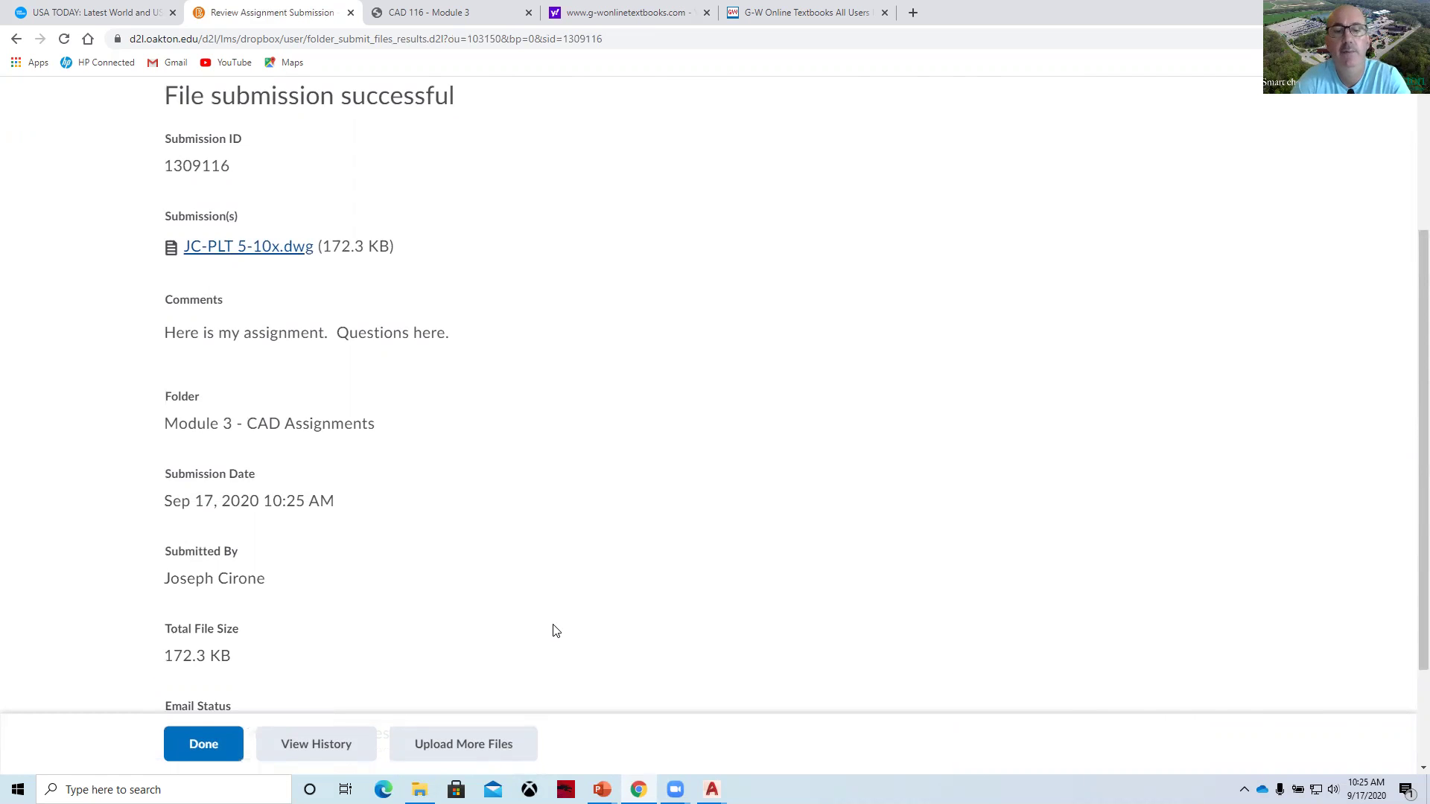
scroll(554, 630, up, 3)
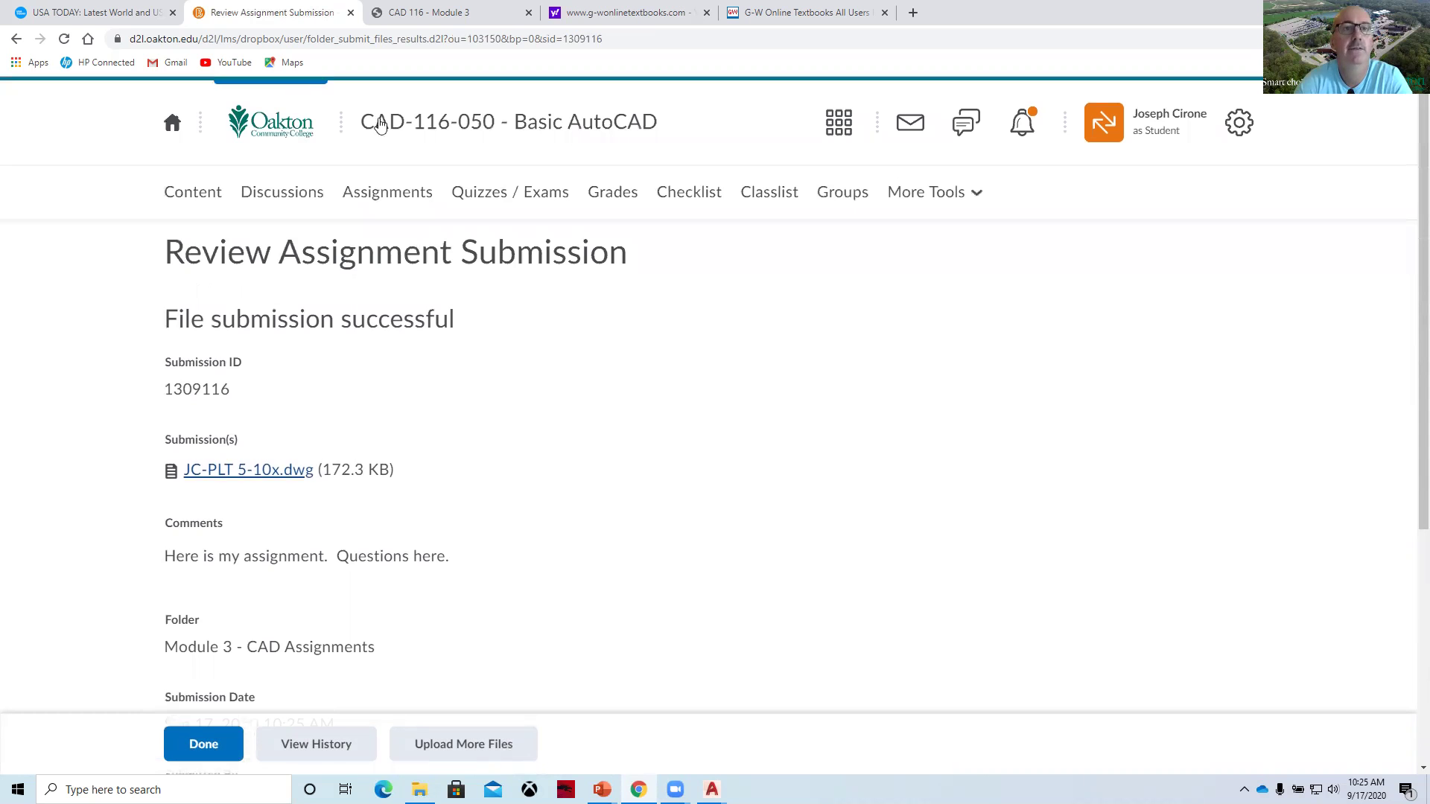
click(402, 121)
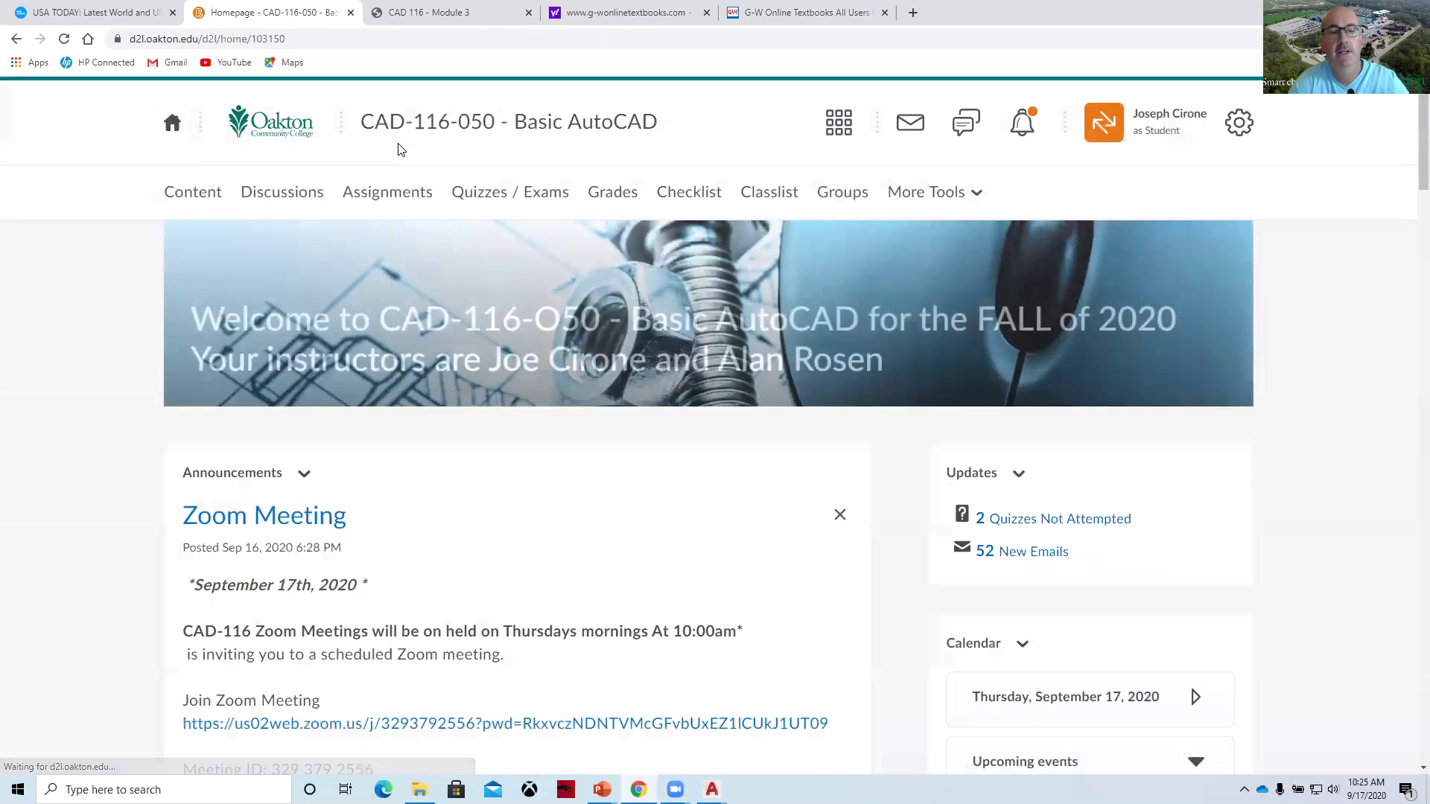